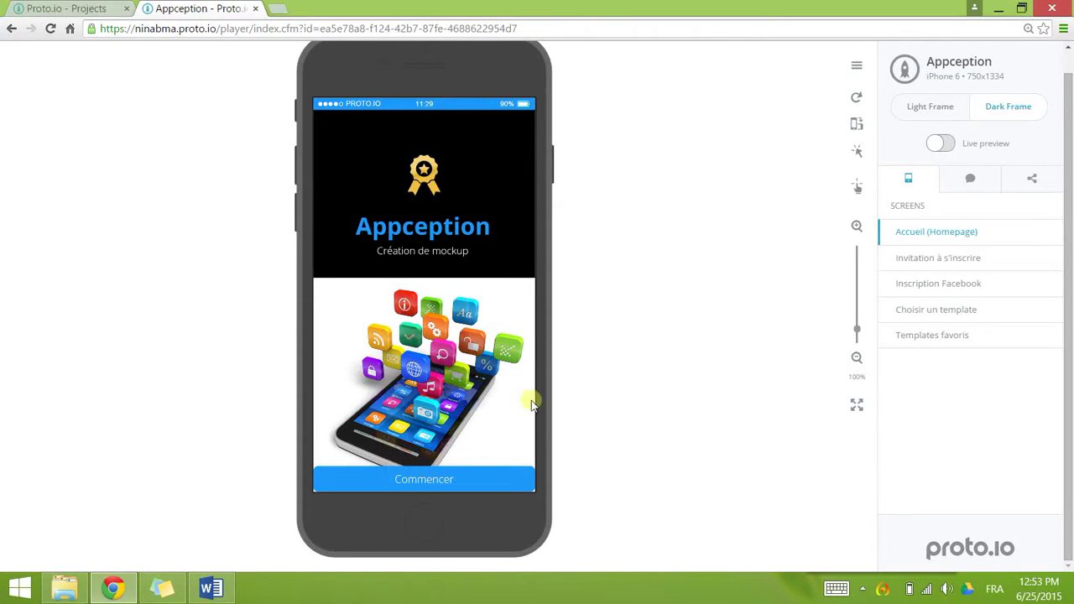
# - Switch to the Proto.io projects page and sign in with the prefilled account e-mail and password
pyautogui.click(42, 7)
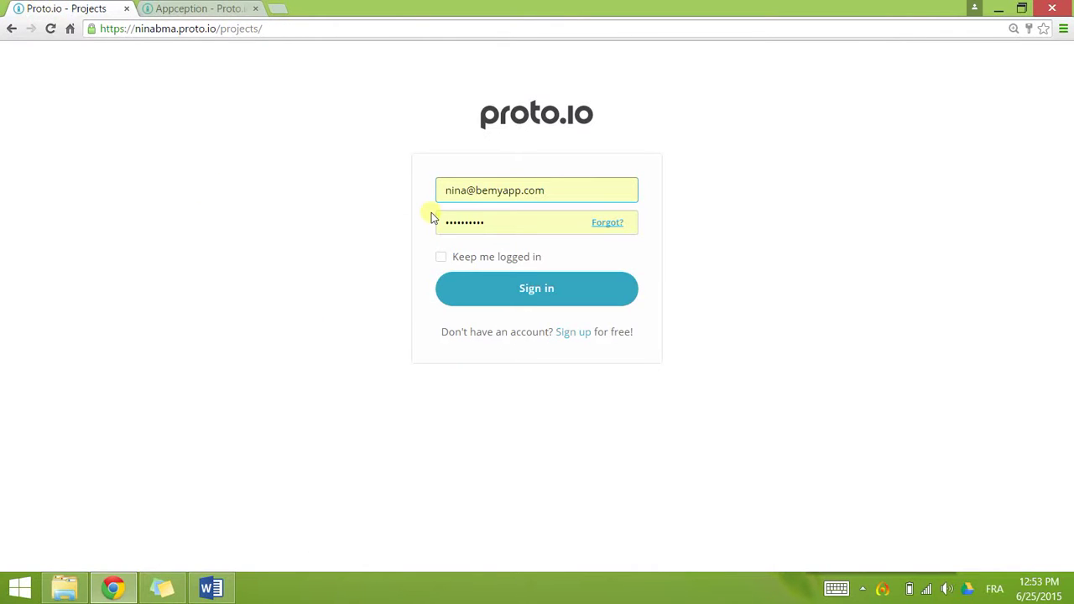
pyautogui.moveTo(441, 190); pyautogui.dragTo(584, 184)
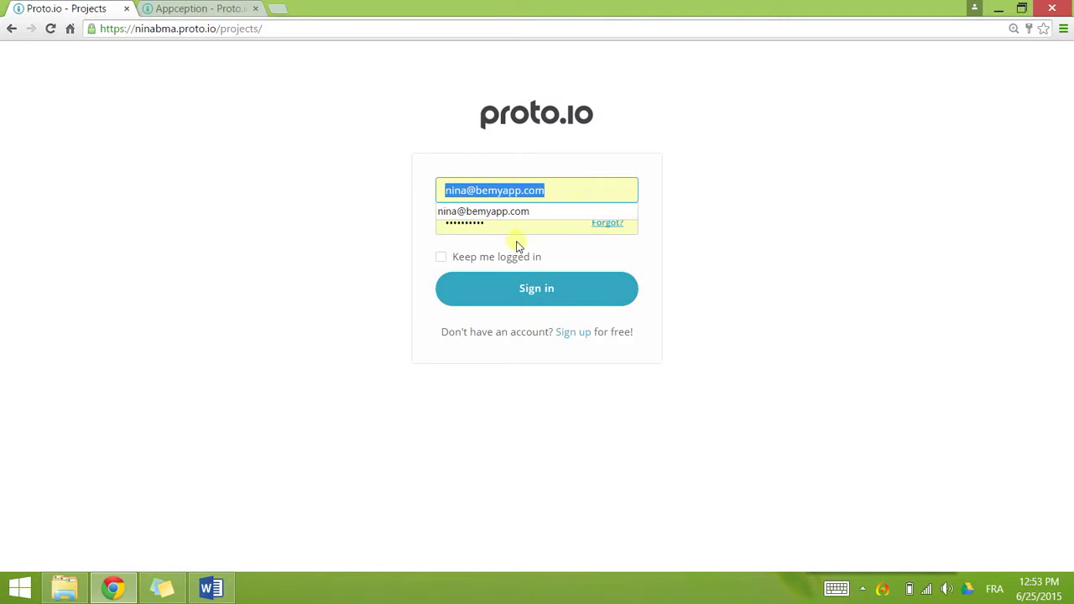
pyautogui.moveTo(499, 227); pyautogui.dragTo(442, 236)
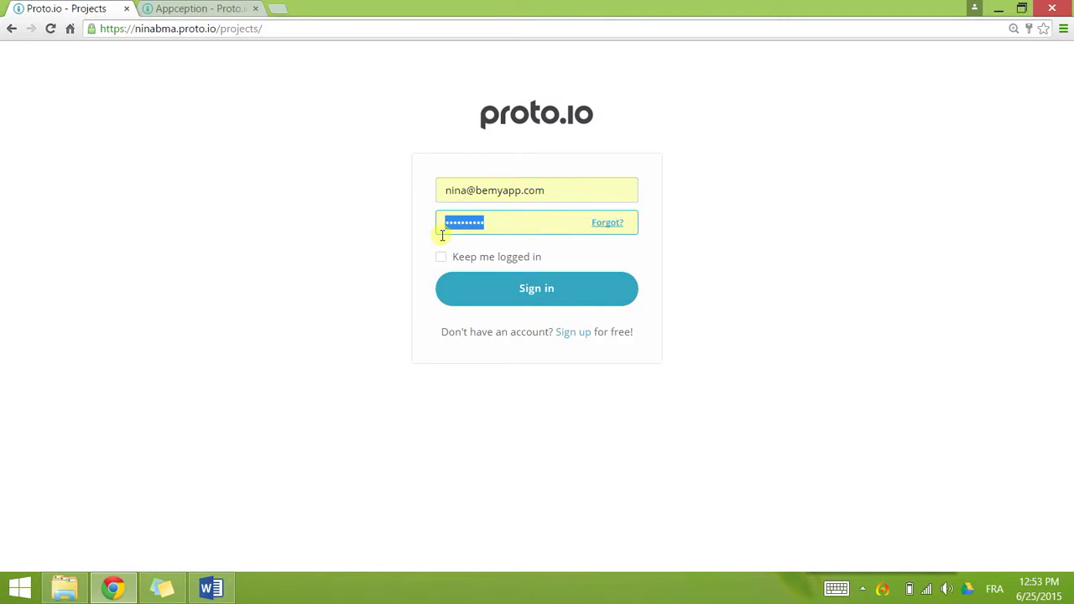
pyautogui.click(523, 299)
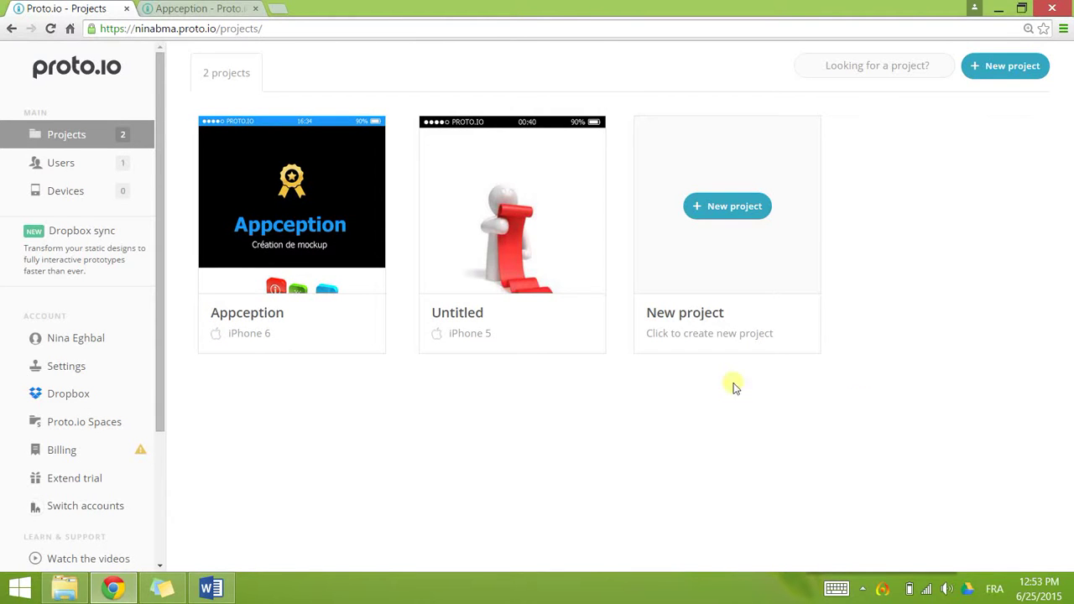
# - Start a new project and review the templates and Apple devices, keeping a blank project for iPhone 6
pyautogui.click(1011, 68)
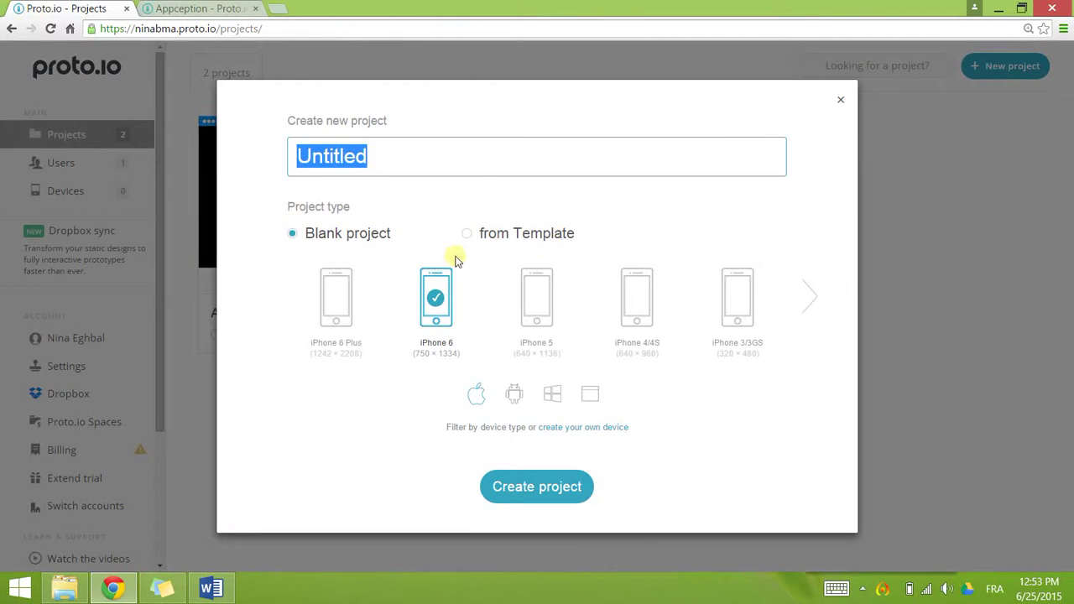
pyautogui.click(492, 237)
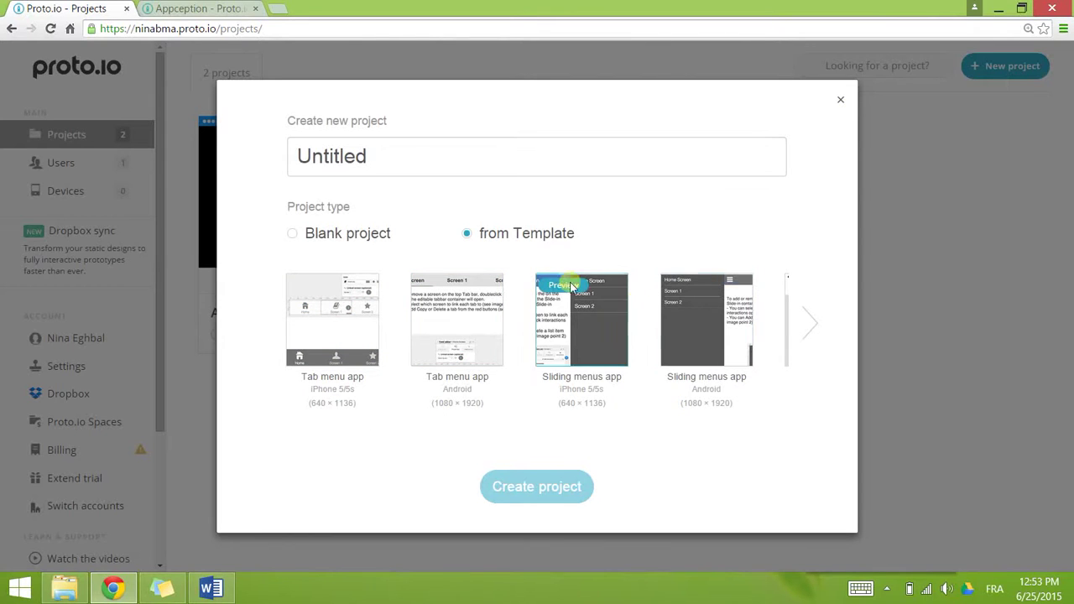
pyautogui.click(330, 241)
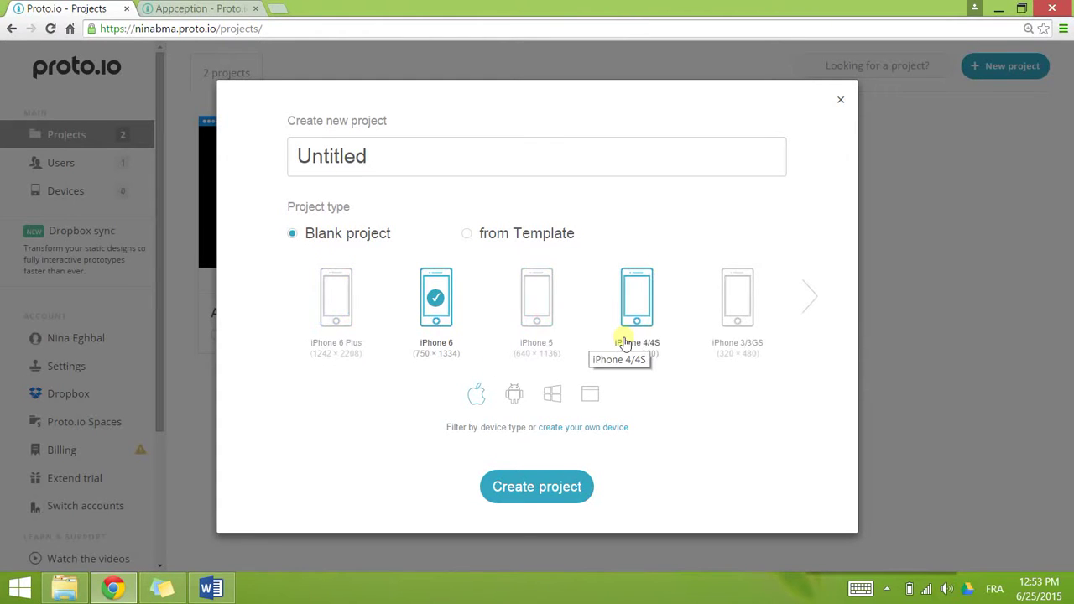
pyautogui.click(806, 298)
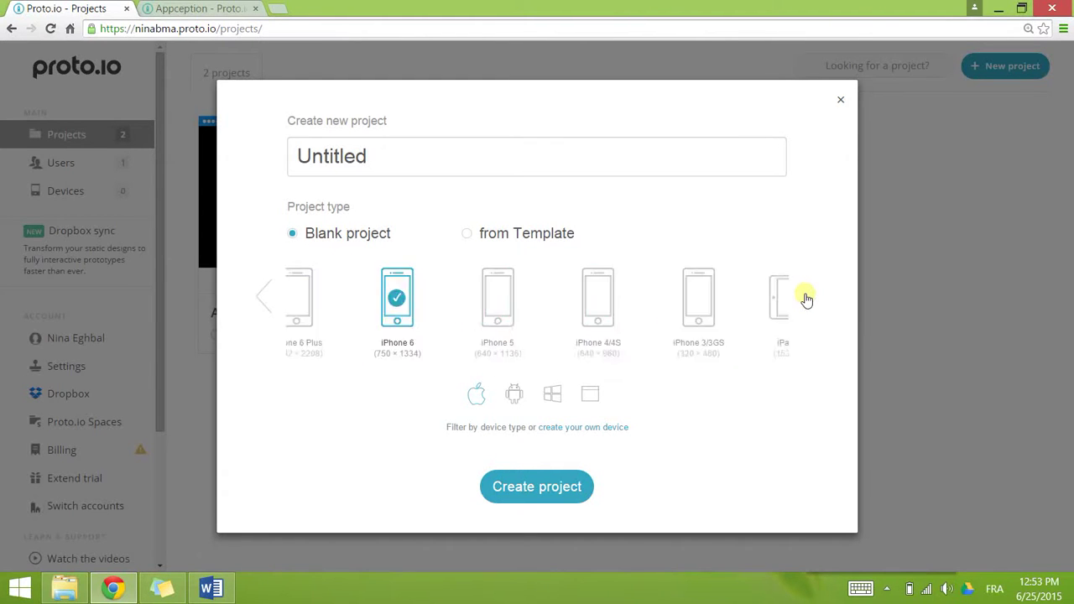
pyautogui.click(269, 300)
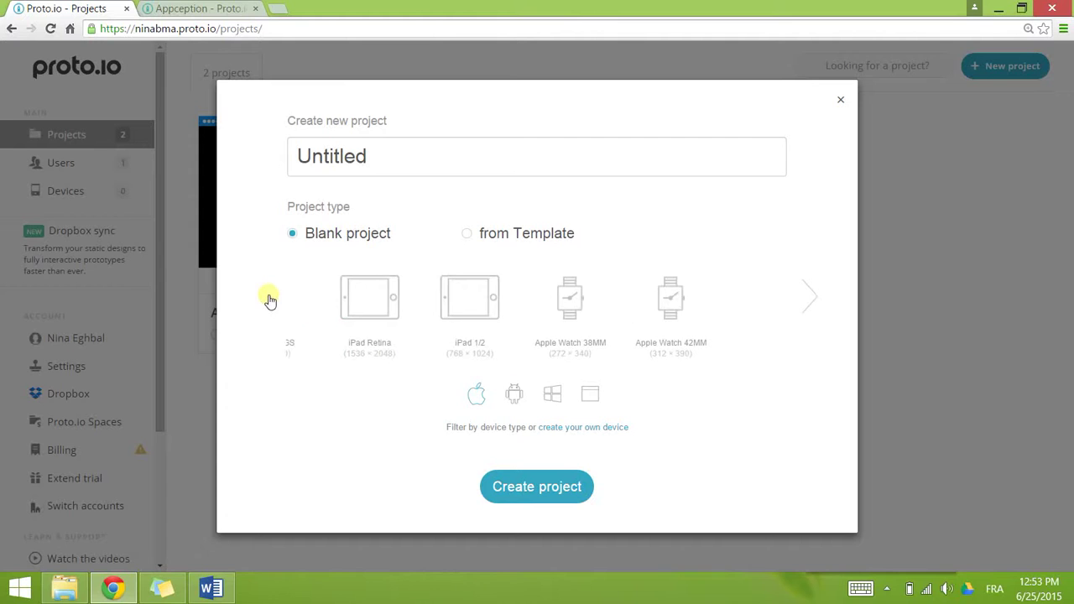
# - Create the project with the name "Appception tutorial" and open it for editing
pyautogui.click(407, 161)
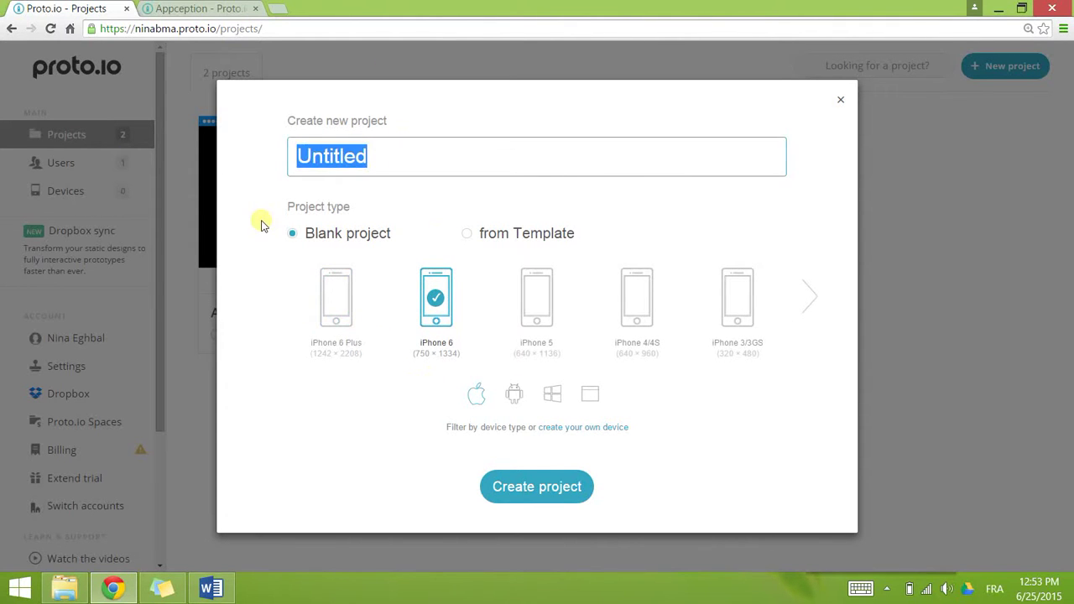
pyautogui.write('Ap')
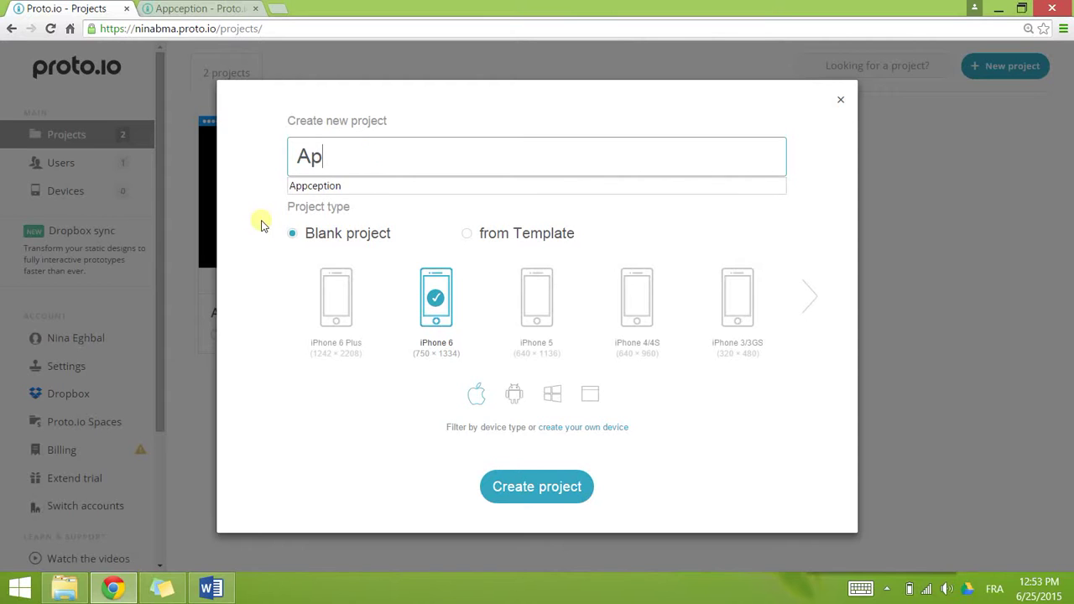
pyautogui.write('pception tutorial')
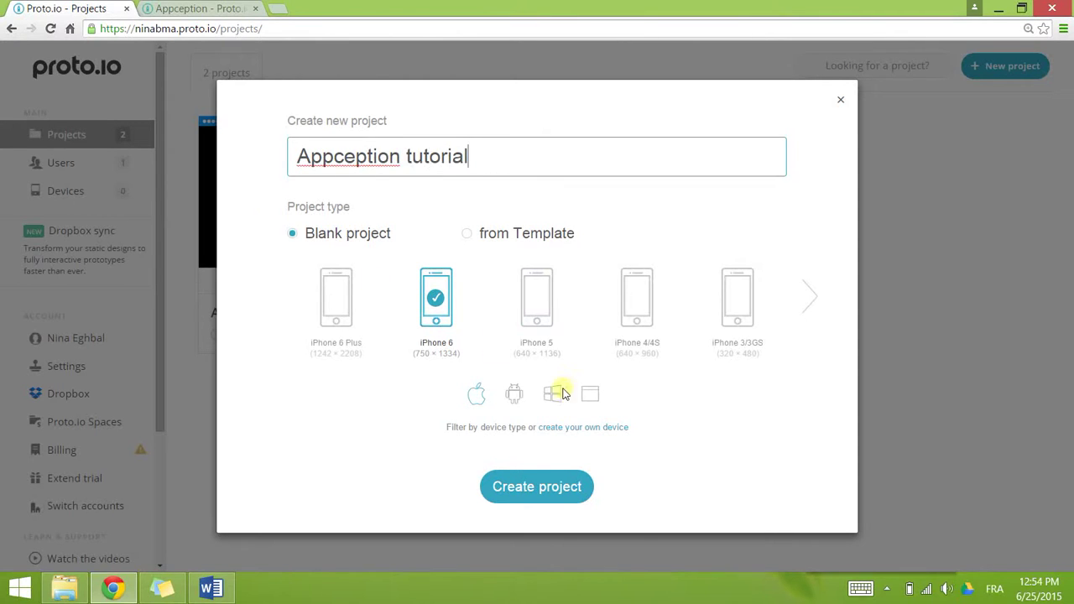
pyautogui.click(538, 496)
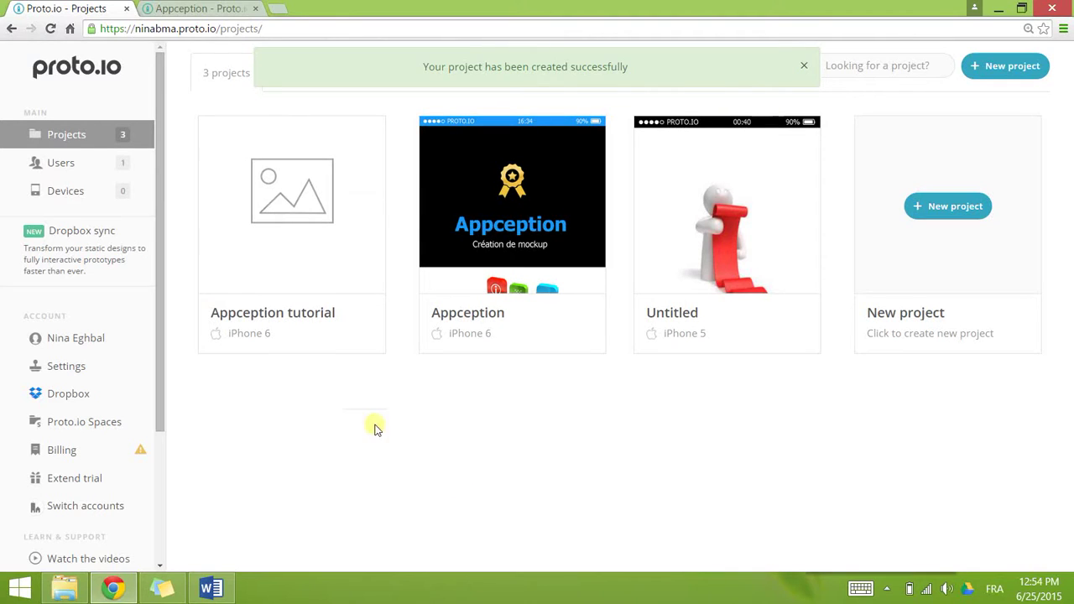
pyautogui.moveTo(323, 173)
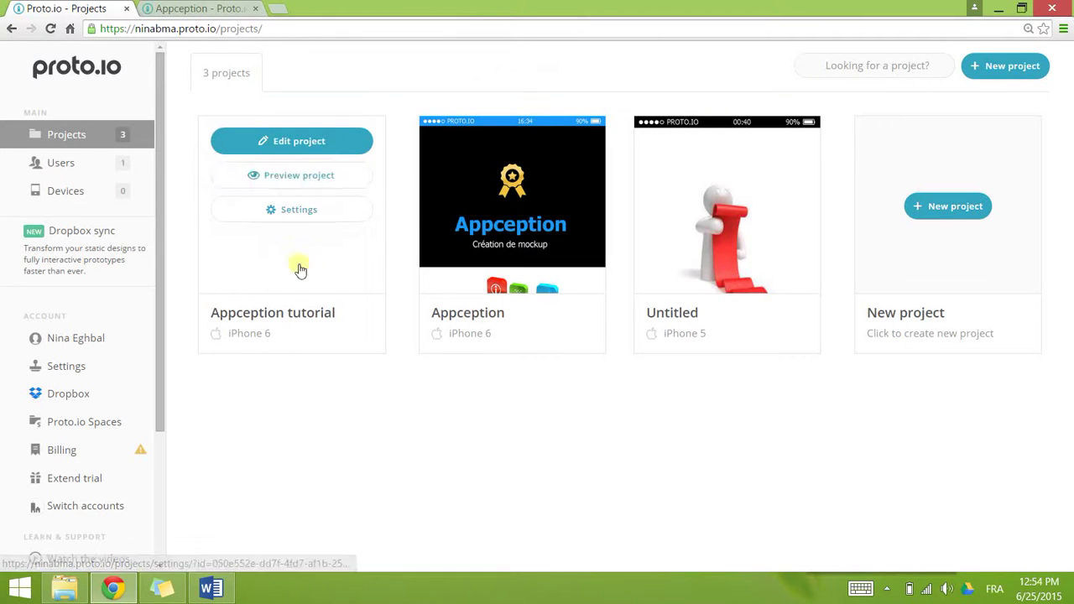
pyautogui.click(308, 141)
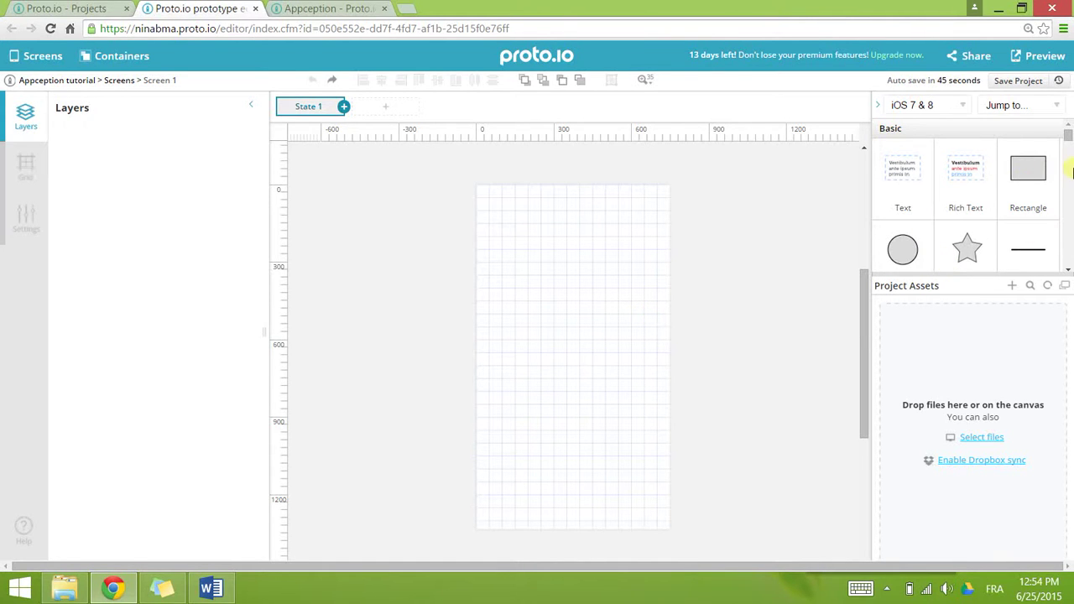
# - Examine the available component libraries, the grid settings and the project settings, hiding and restoring the canvas grid along the way
pyautogui.moveTo(1069, 140); pyautogui.dragTo(1069, 105)
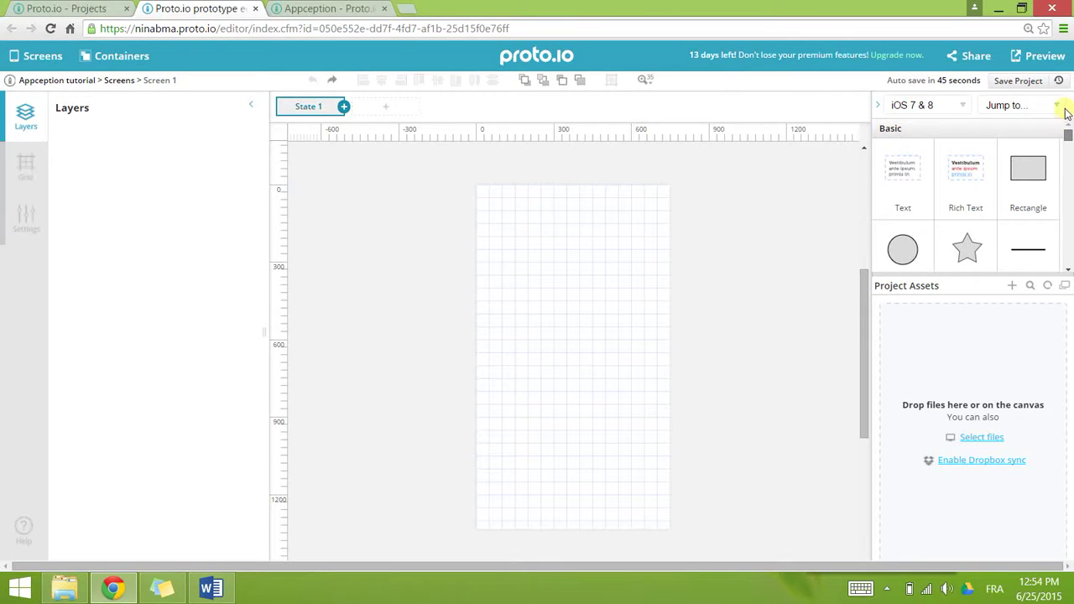
pyautogui.click(962, 105)
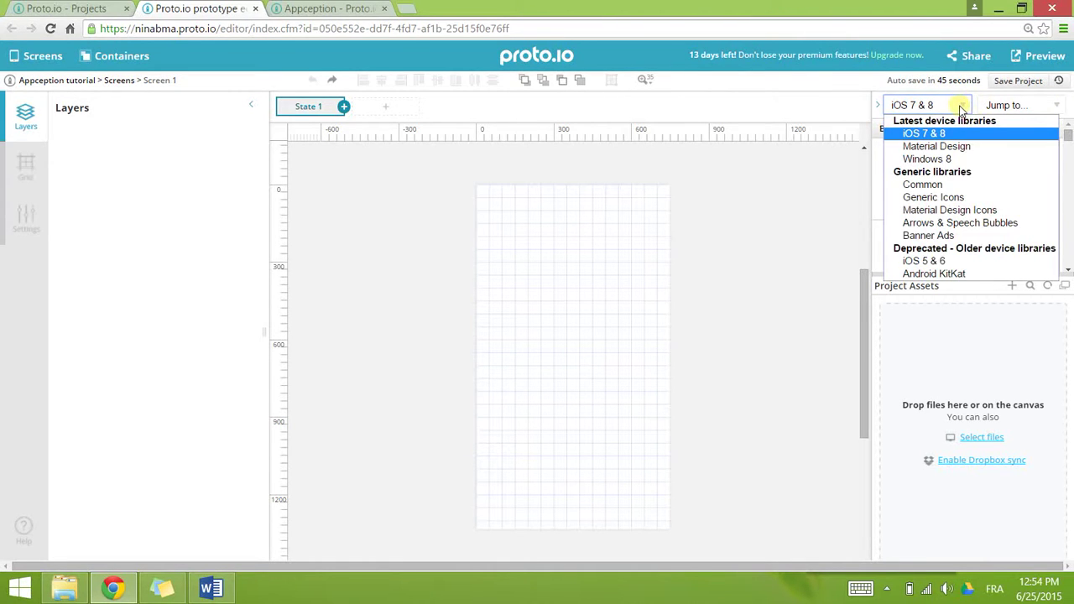
pyautogui.click(964, 106)
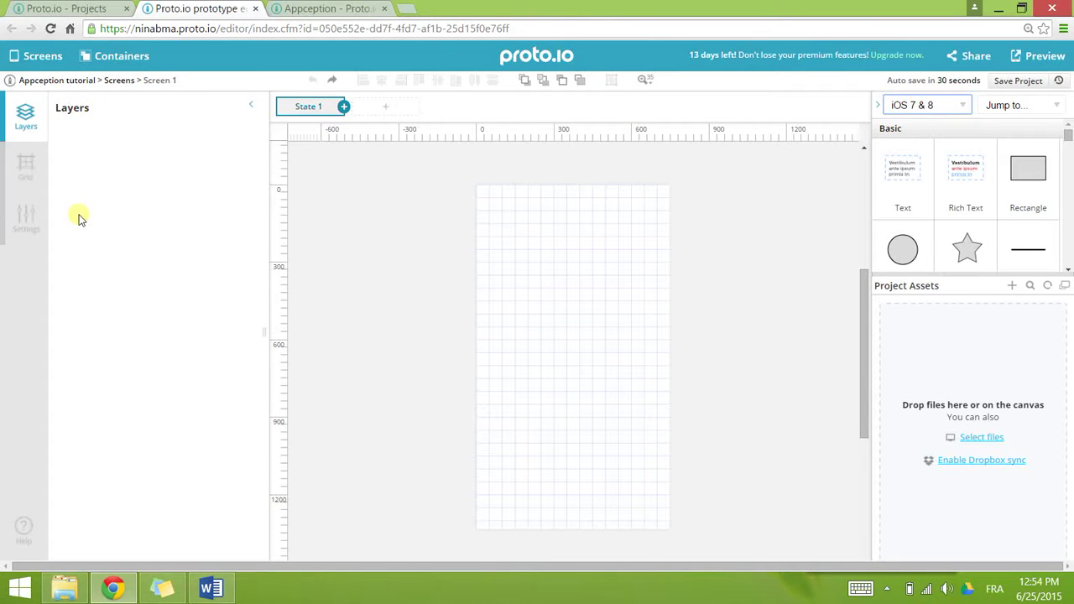
pyautogui.click(25, 167)
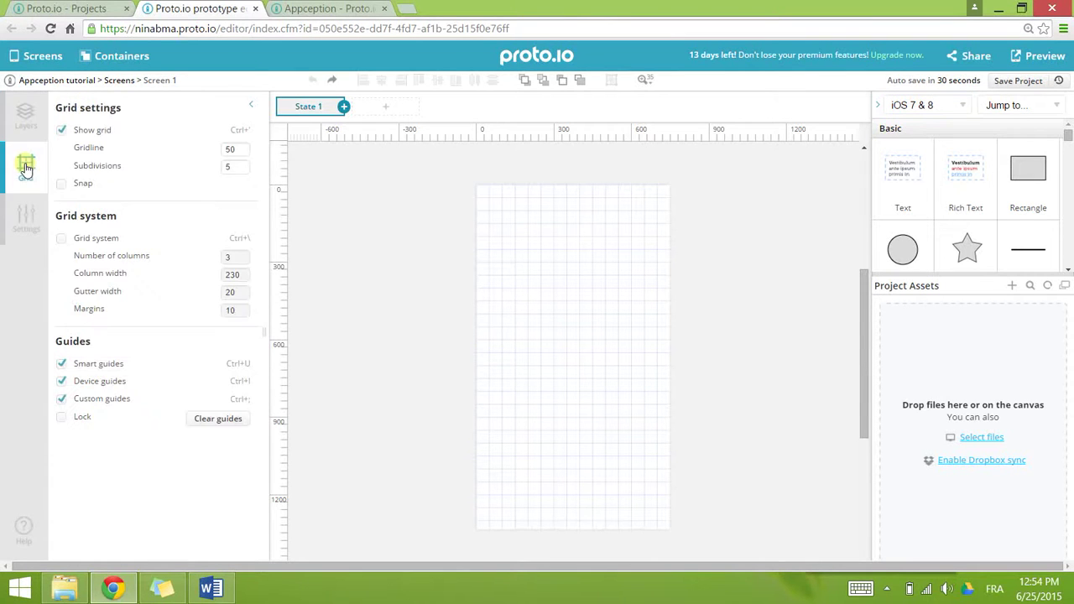
pyautogui.click(62, 130)
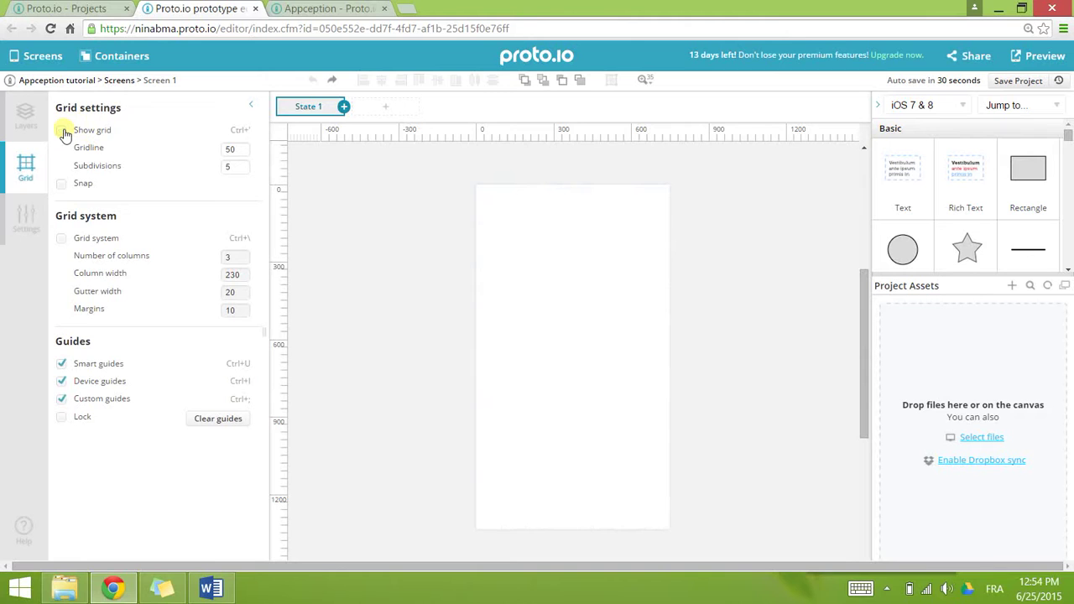
pyautogui.click(64, 132)
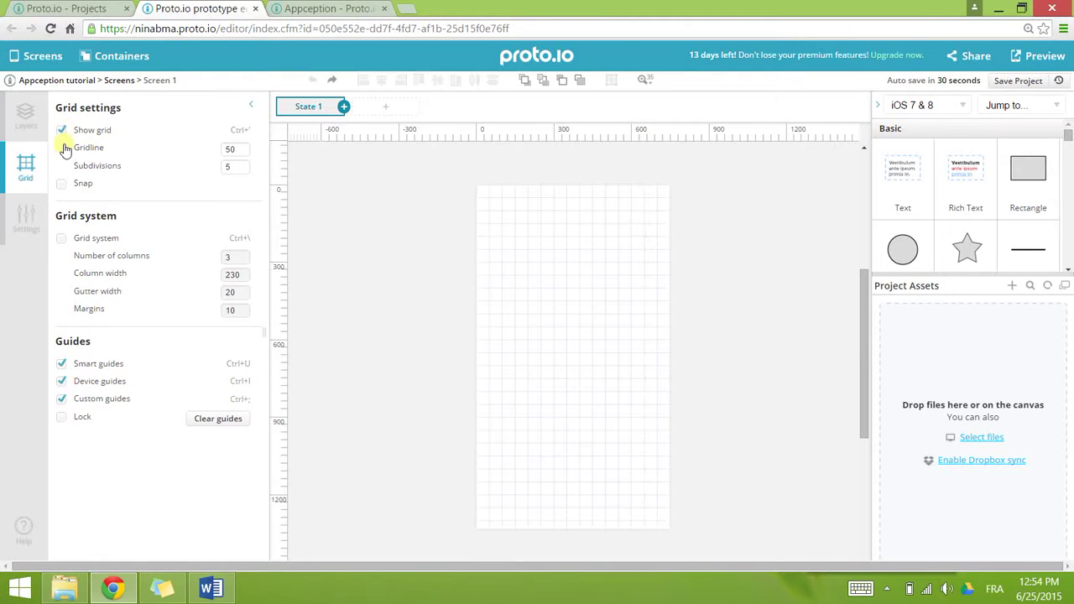
pyautogui.click(30, 224)
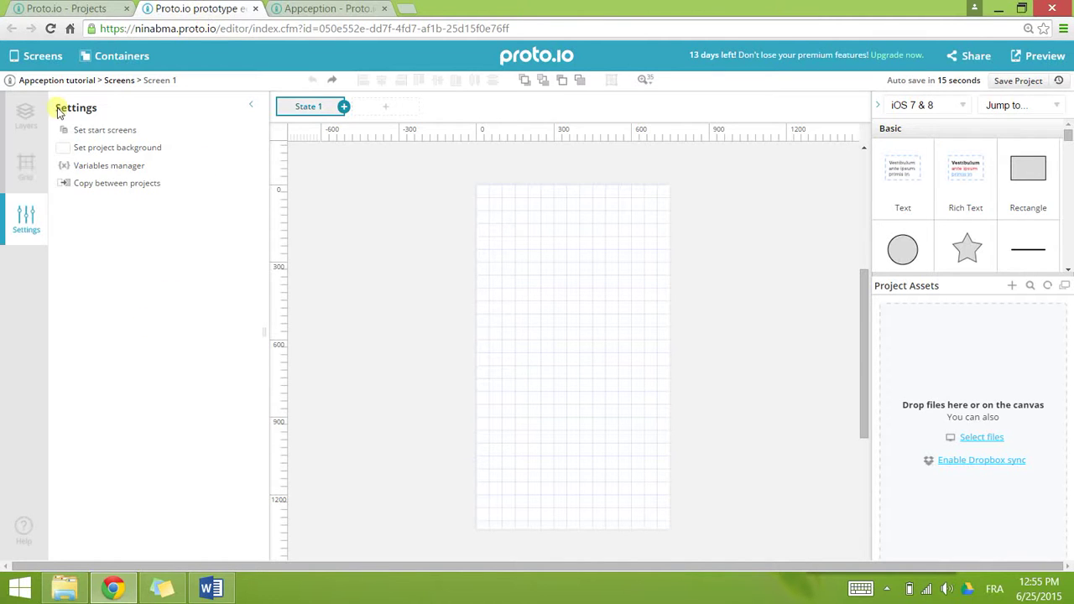
pyautogui.click(26, 118)
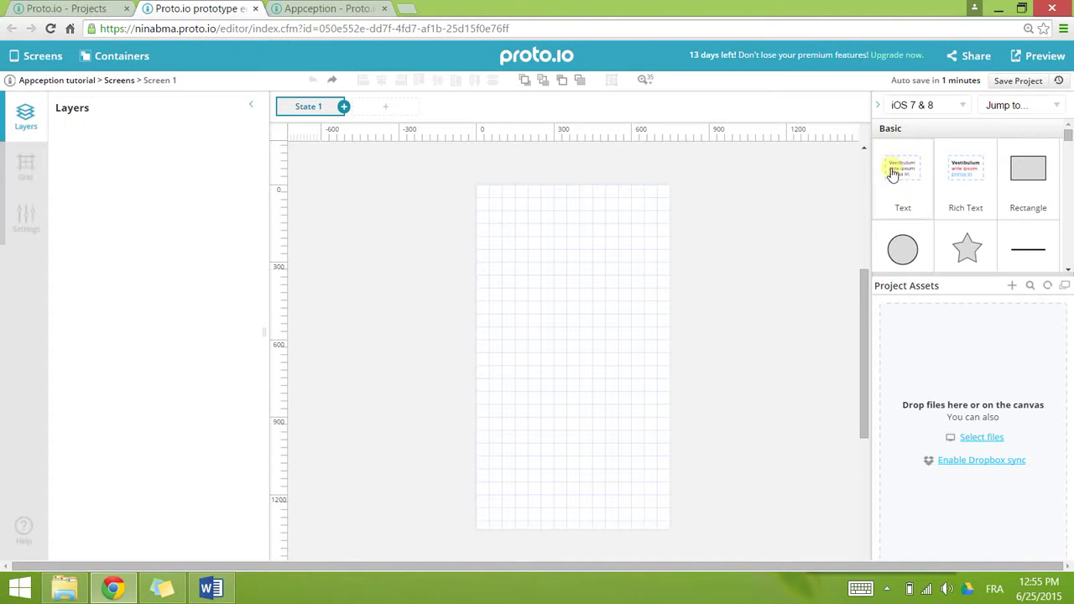
pyautogui.moveTo(893, 172); pyautogui.dragTo(576, 309)
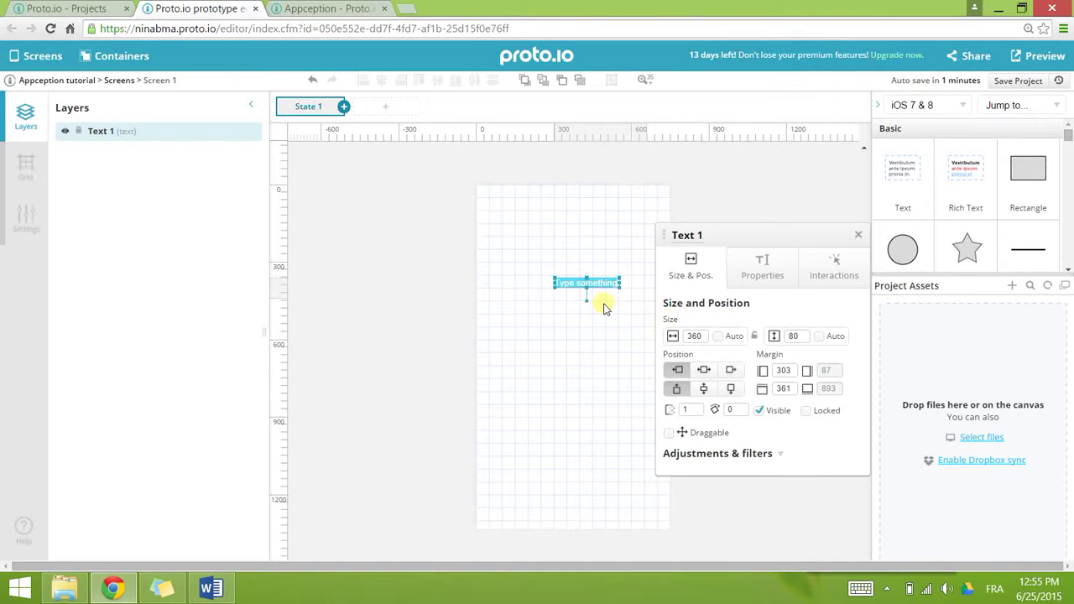
pyautogui.click(887, 590)
pyautogui.click(869, 509)
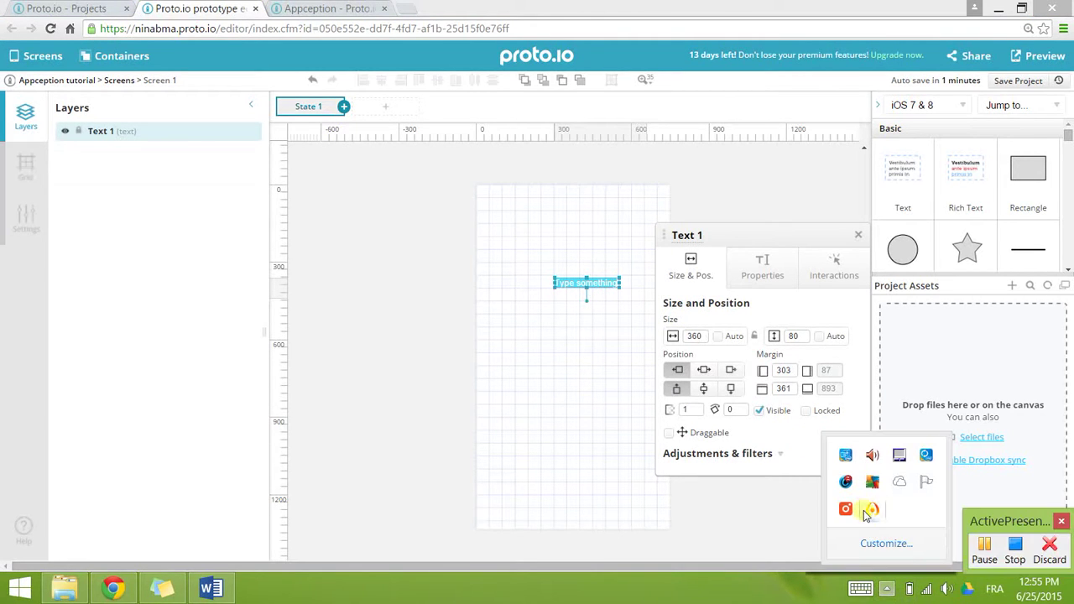
pyautogui.click(987, 552)
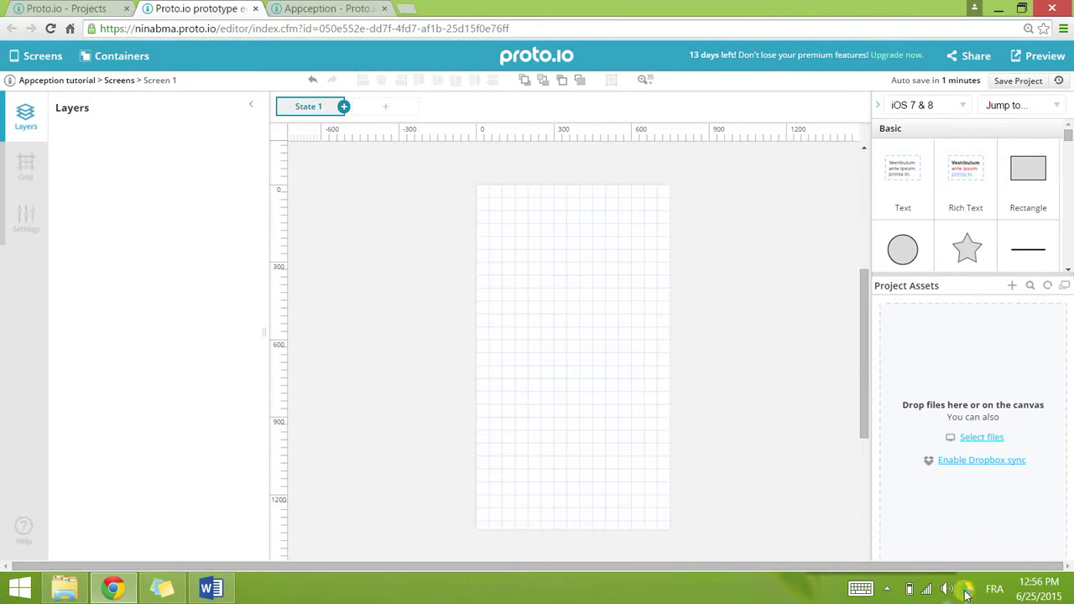
pyautogui.click(886, 589)
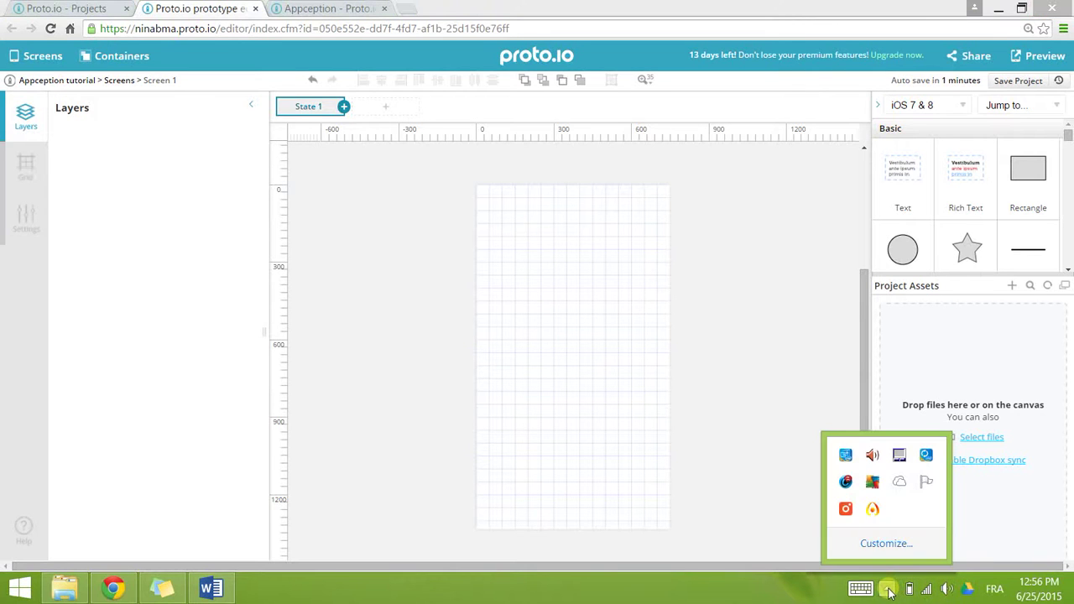
pyautogui.click(874, 507)
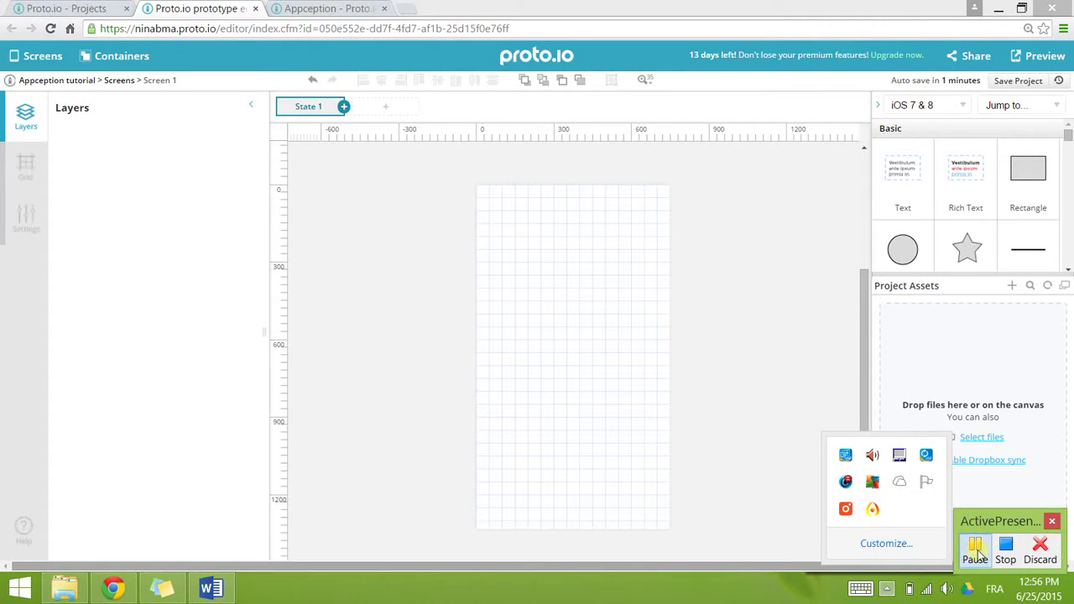
pyautogui.click(975, 547)
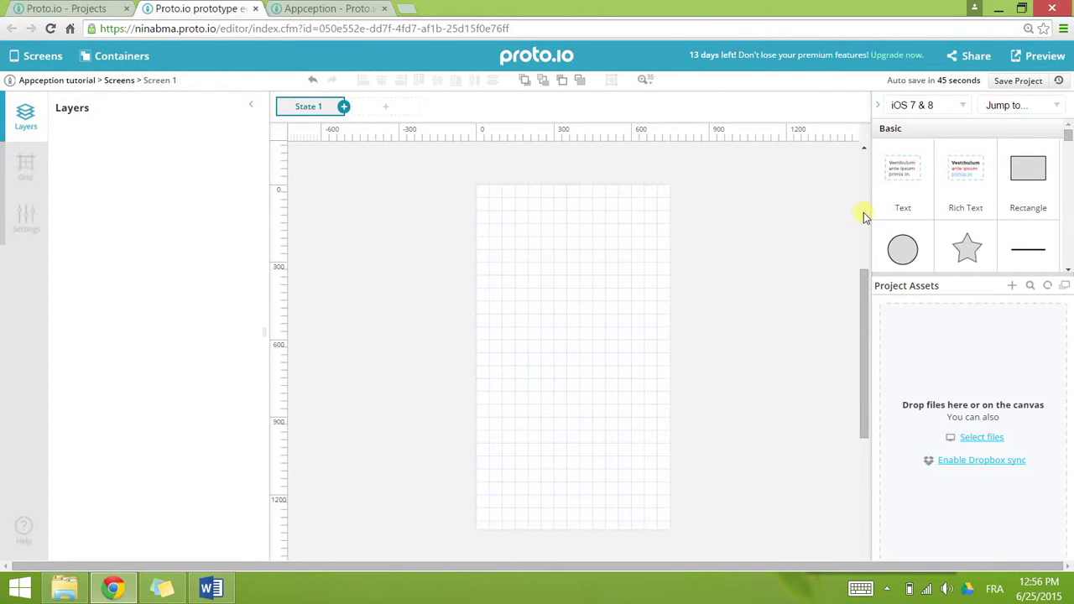
# - Try placing a Text element and a Rectangle from the Basic components on the screen, and delete both
pyautogui.moveTo(897, 199); pyautogui.dragTo(575, 315)
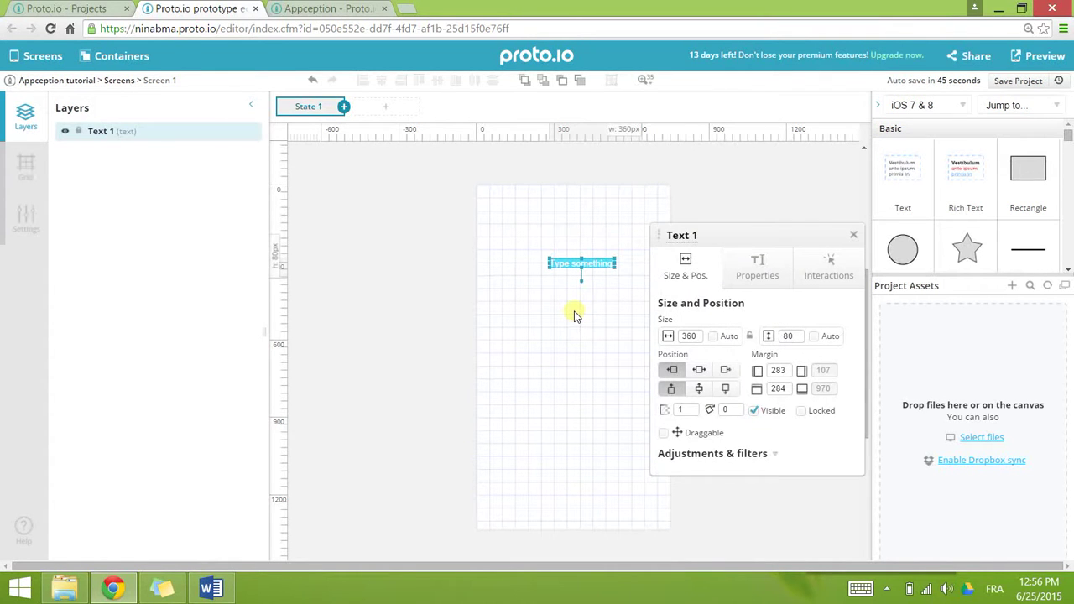
pyautogui.click(574, 316)
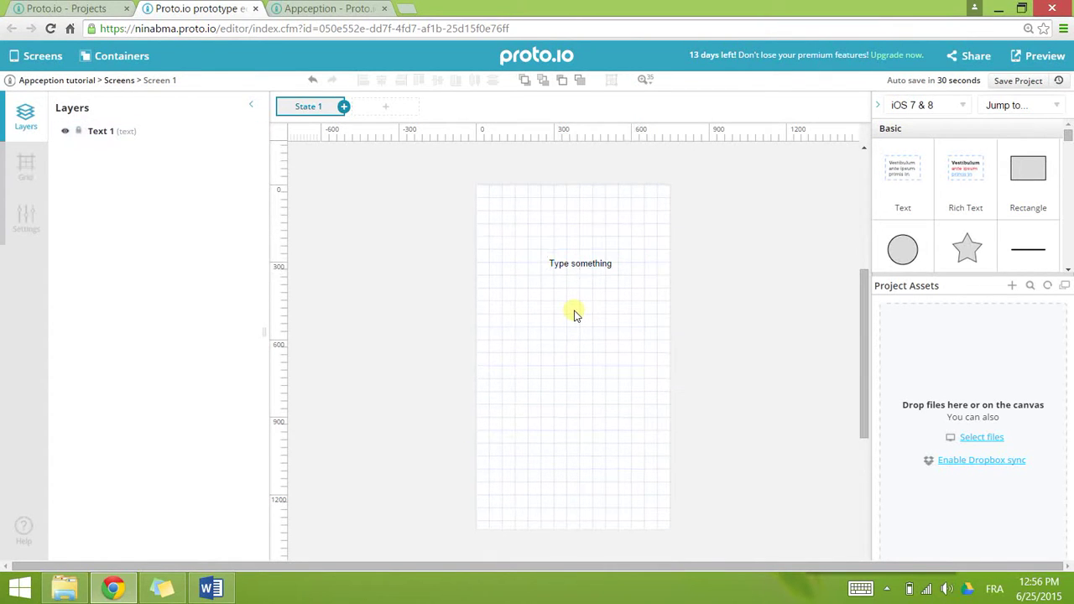
pyautogui.hotkey('ctrl', 'z')
pyautogui.click(1007, 186)
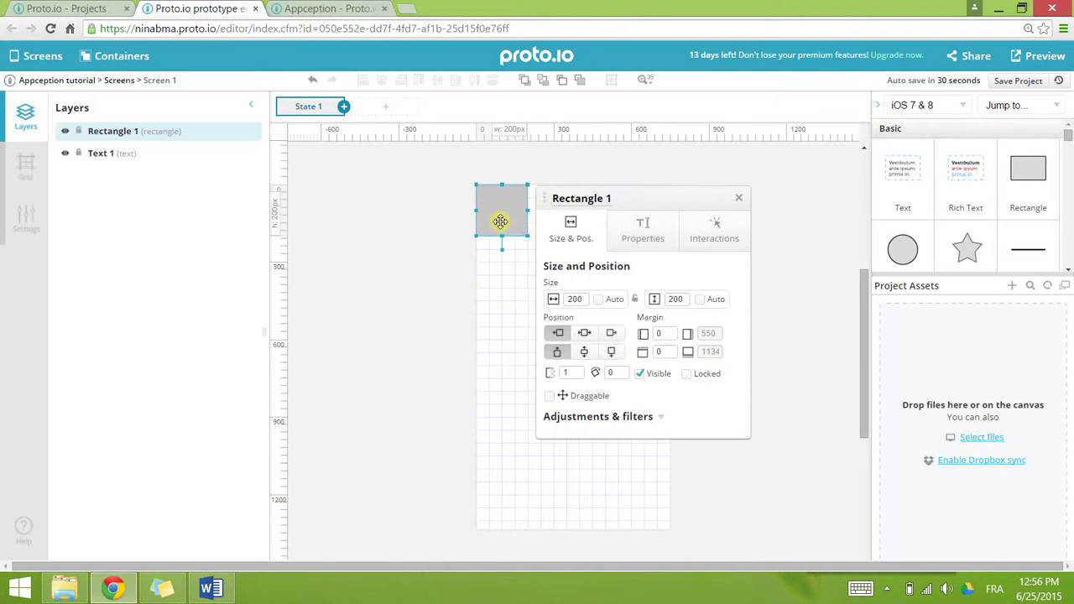
pyautogui.press('Delete')
pyautogui.click(606, 259)
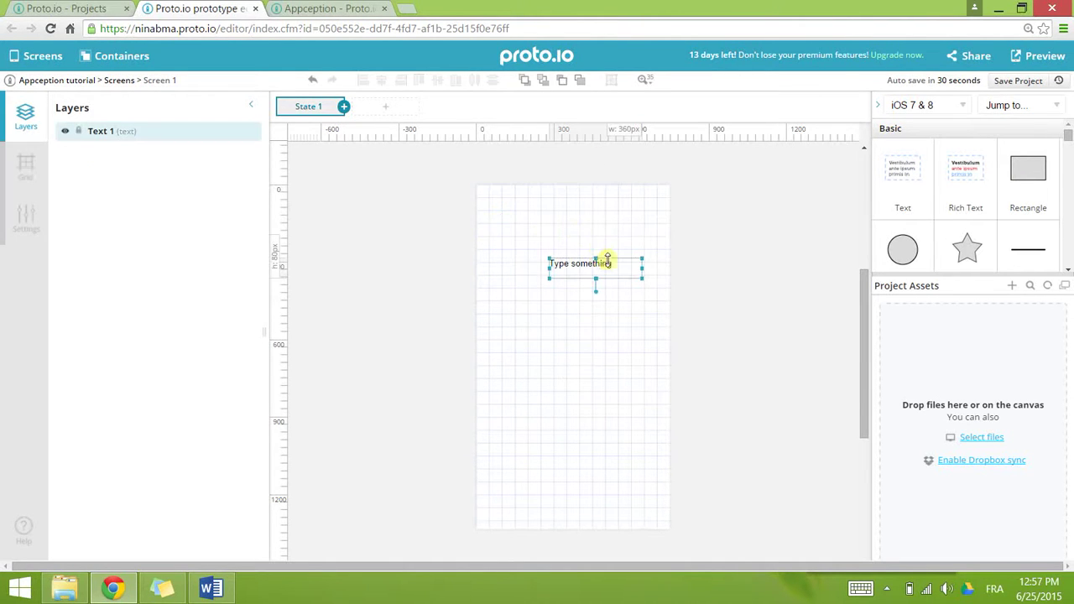
pyautogui.press('Delete')
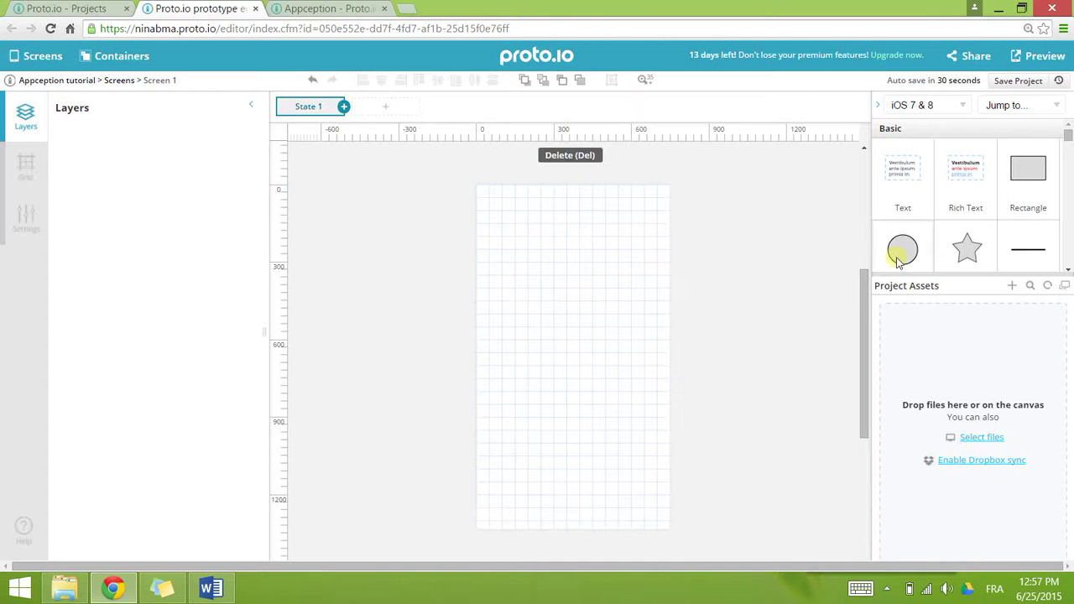
# - Add an iOS Statusbar component from the Toolbars group along the upper edge of the phone screen
pyautogui.scroll(-5, 968, 247)
pyautogui.scroll(-5, 975, 245)
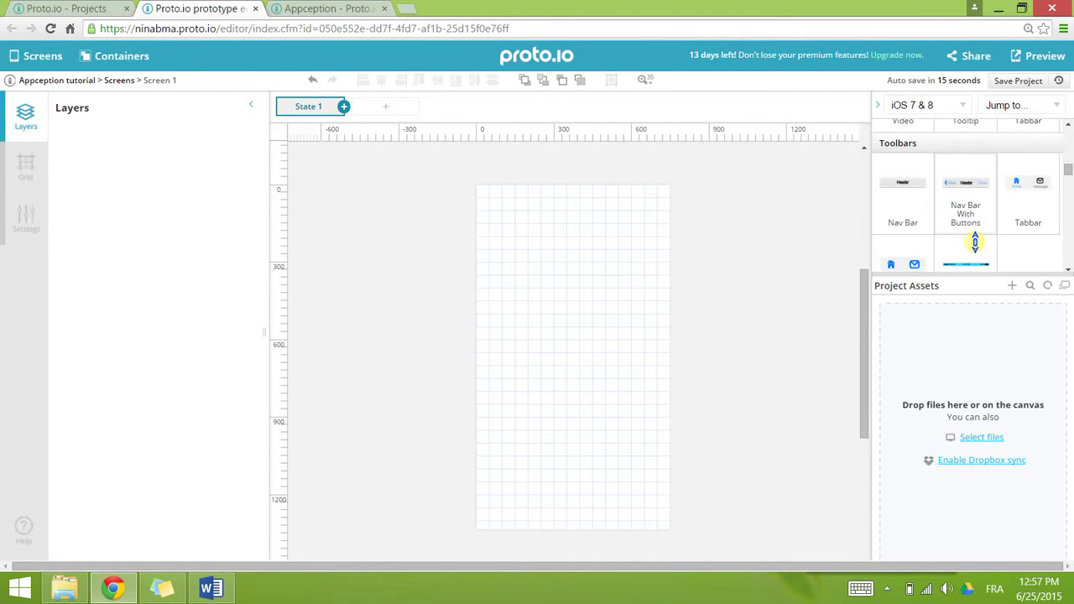
pyautogui.scroll(2, 974, 242)
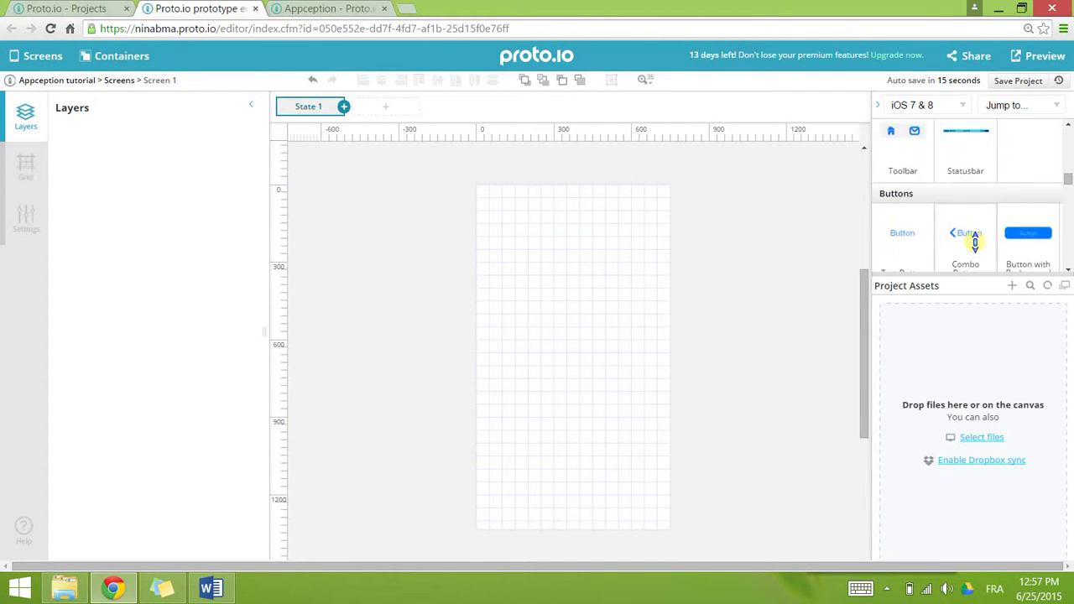
pyautogui.click(962, 162)
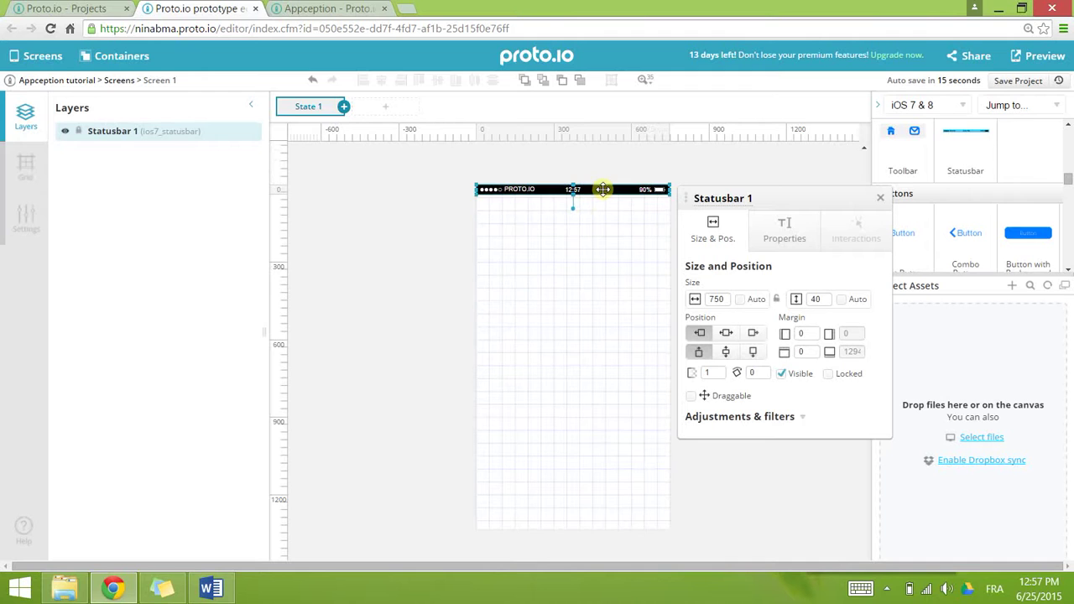
# - Set the status bar's background colour to the blue #1B9AF7 from the iOS 7 & 8 palette
pyautogui.click(796, 238)
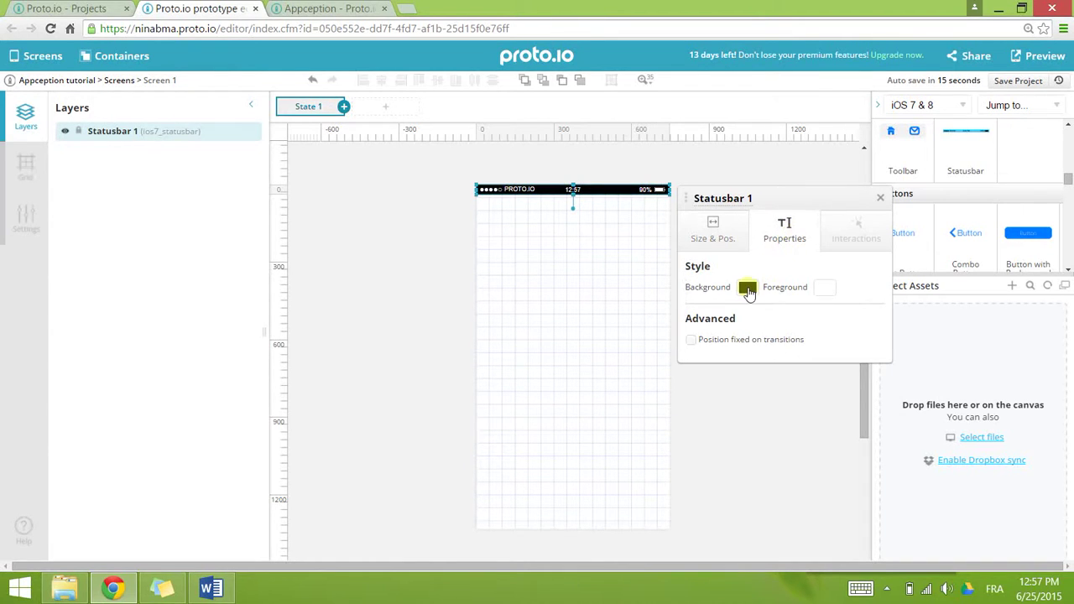
pyautogui.click(746, 291)
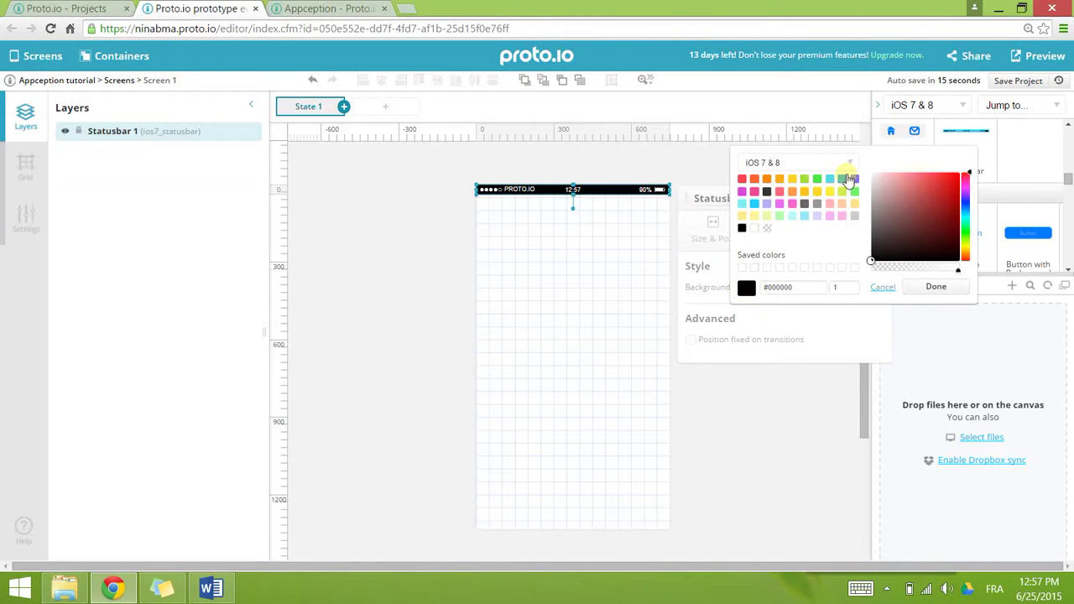
pyautogui.click(842, 178)
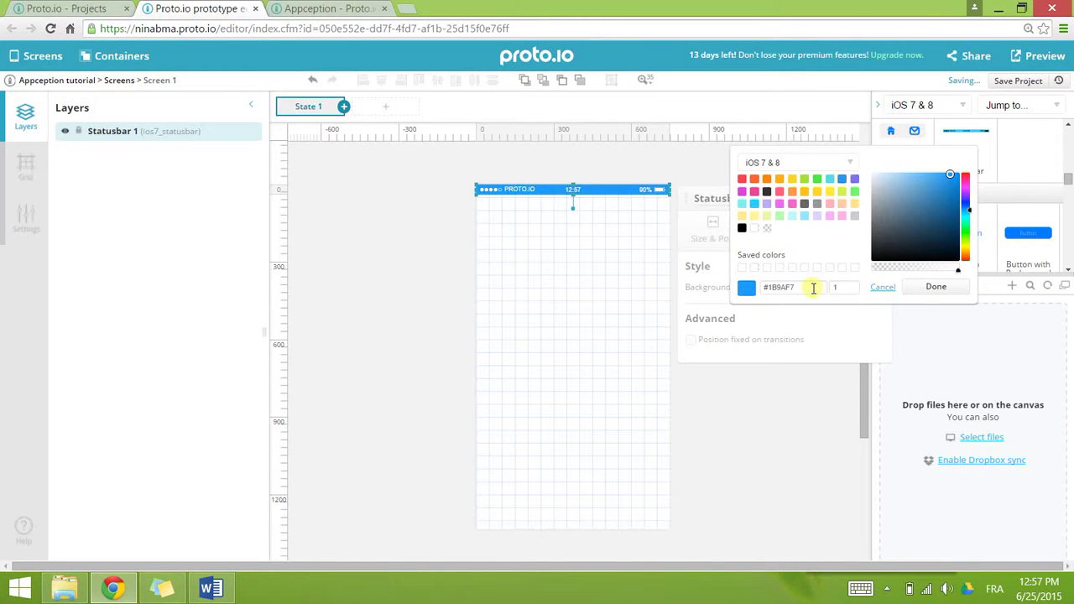
pyautogui.moveTo(812, 288); pyautogui.dragTo(746, 288)
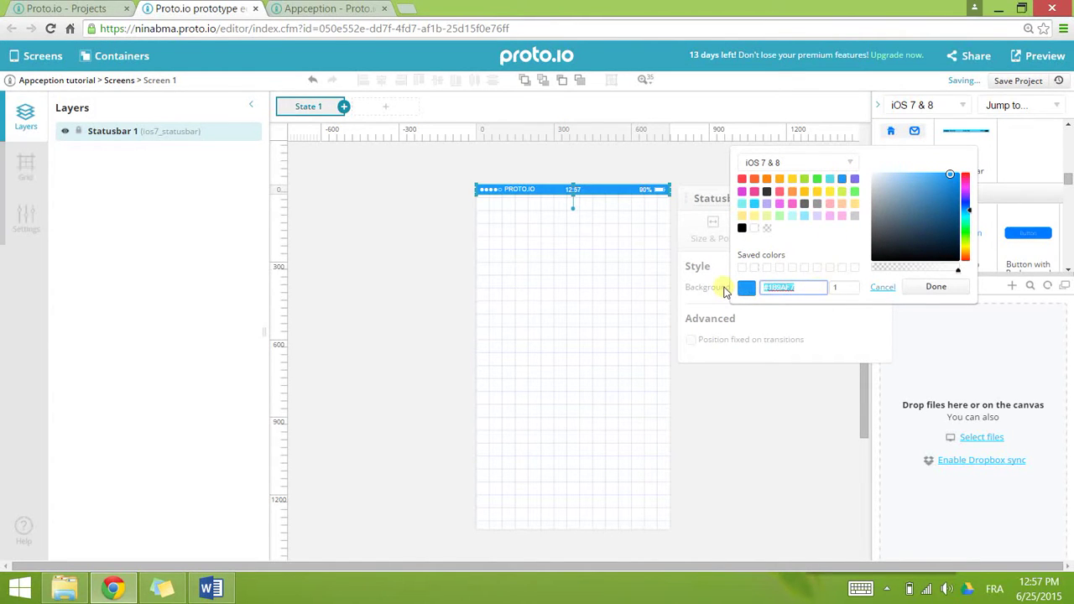
pyautogui.click(950, 291)
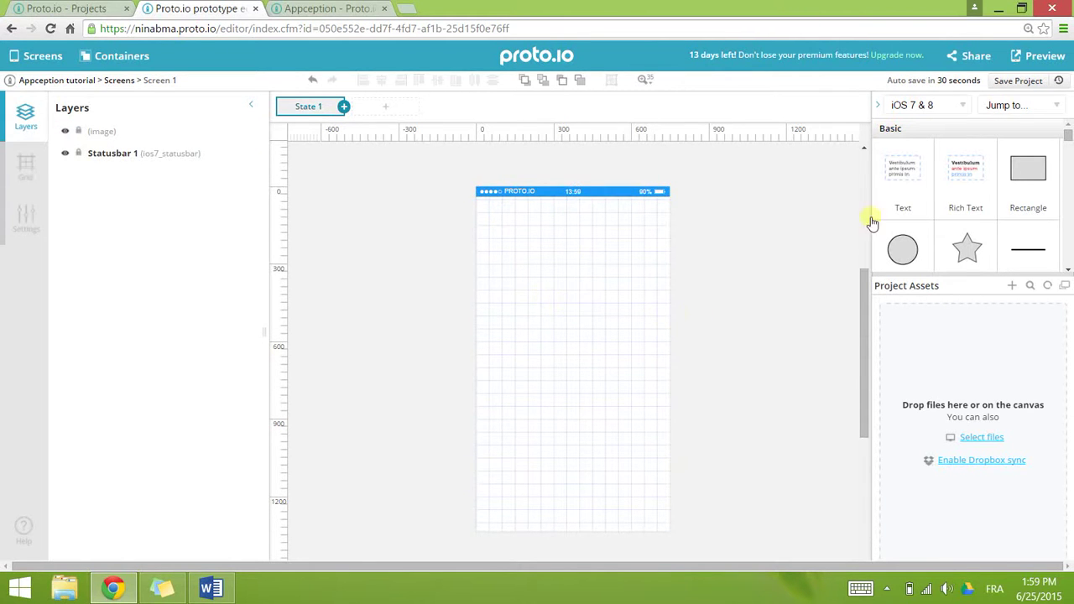
# - Add a Text element near the middle of the phone screen reading "Appception"
pyautogui.moveTo(913, 195); pyautogui.dragTo(584, 354)
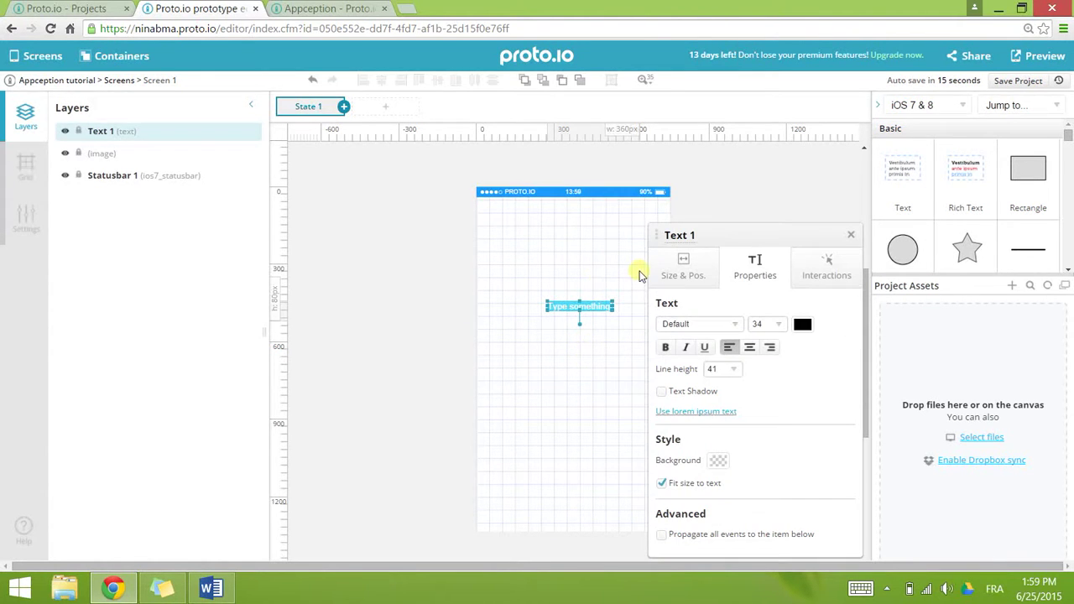
pyautogui.write('Appception')
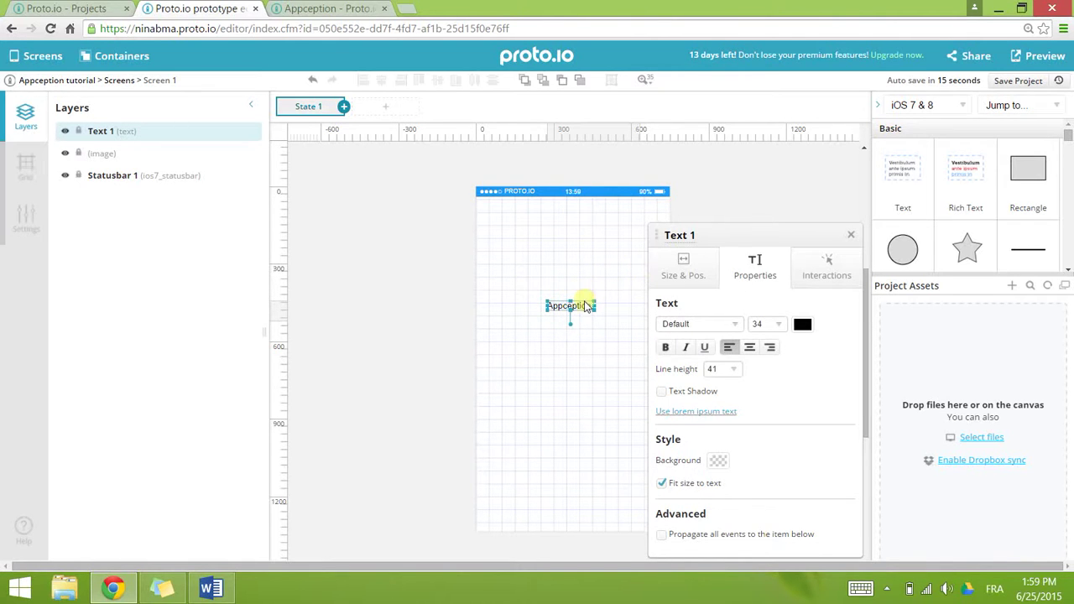
pyautogui.doubleClick(585, 305)
# - Search the project webfonts for "Open sans" and add all Open Sans styles to the project fonts
pyautogui.click(709, 327)
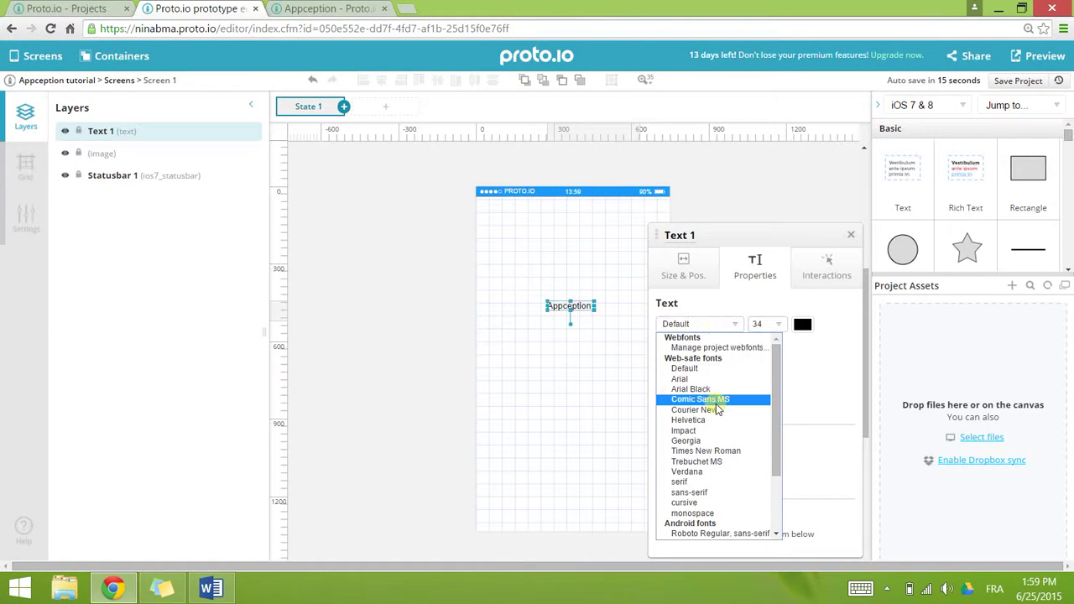
pyautogui.scroll(-1, 718, 408)
pyautogui.scroll(1, 718, 408)
pyautogui.click(729, 355)
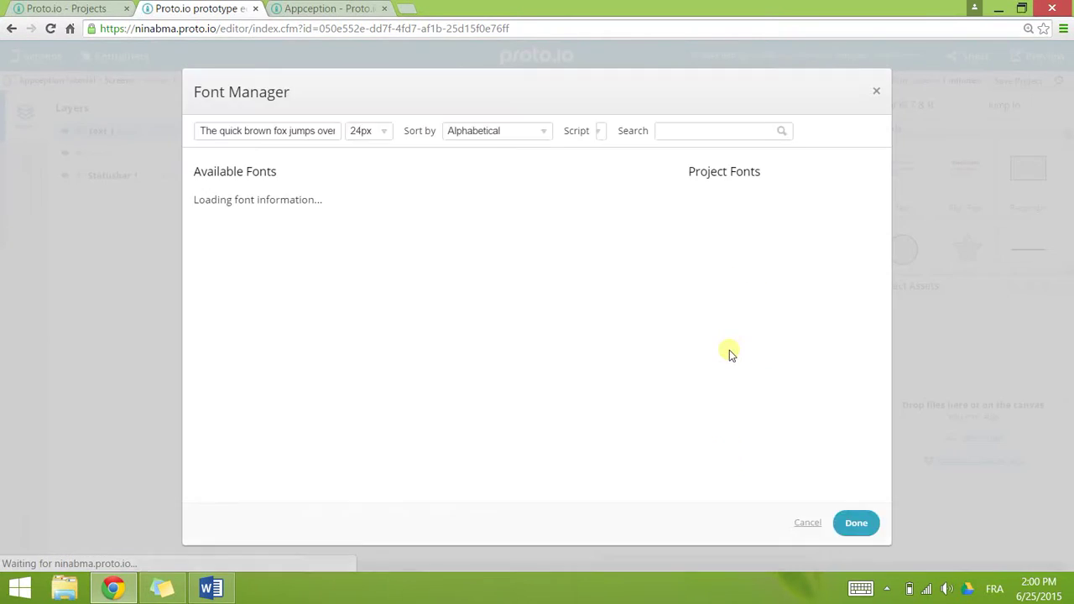
pyautogui.middleClick(490, 347)
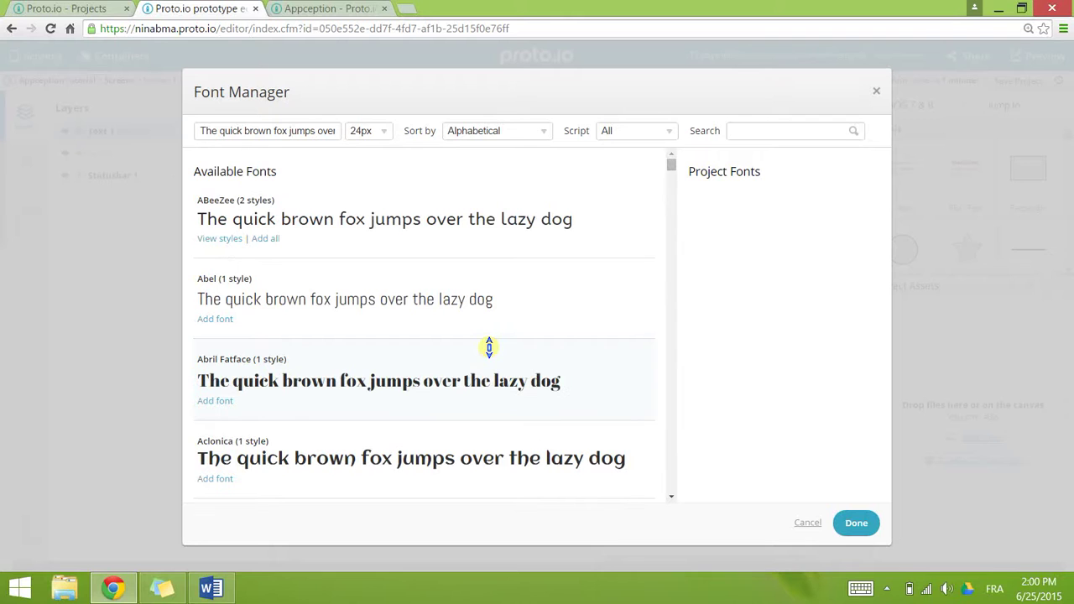
pyautogui.click(773, 133)
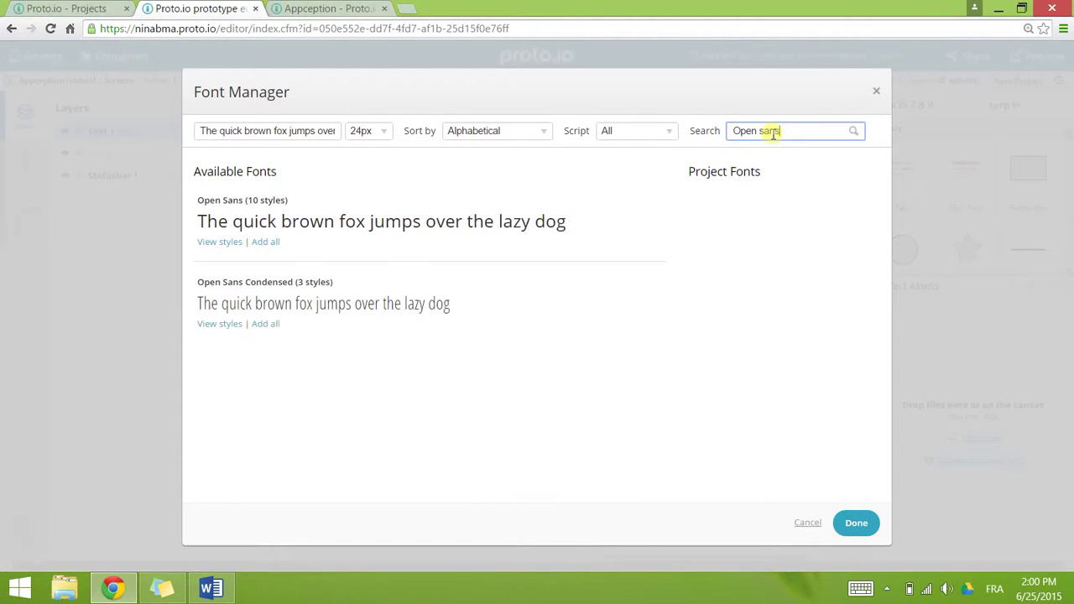
pyautogui.click(336, 225)
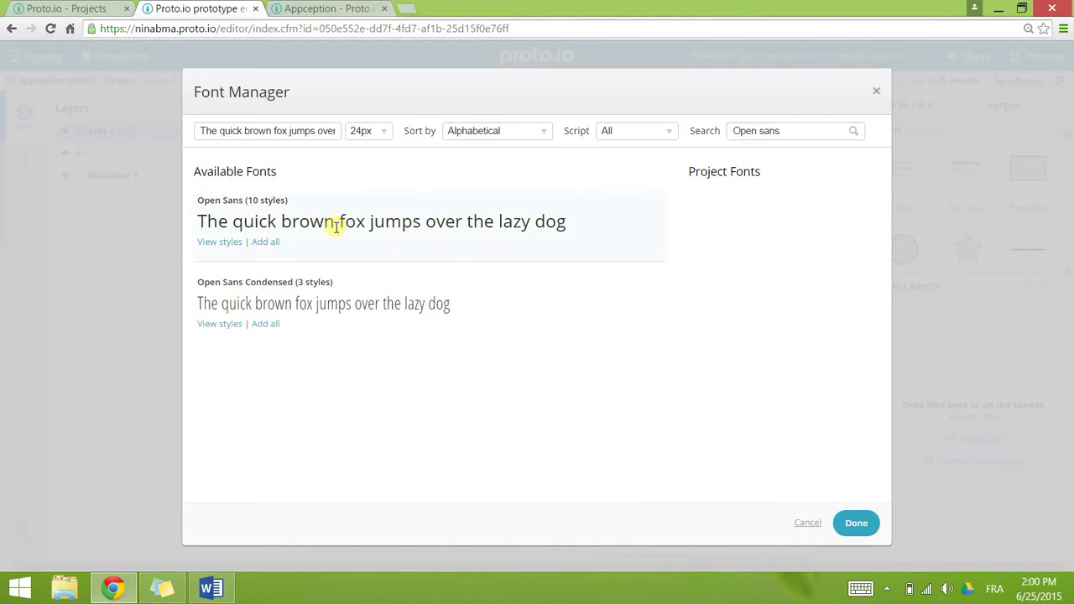
pyautogui.click(261, 242)
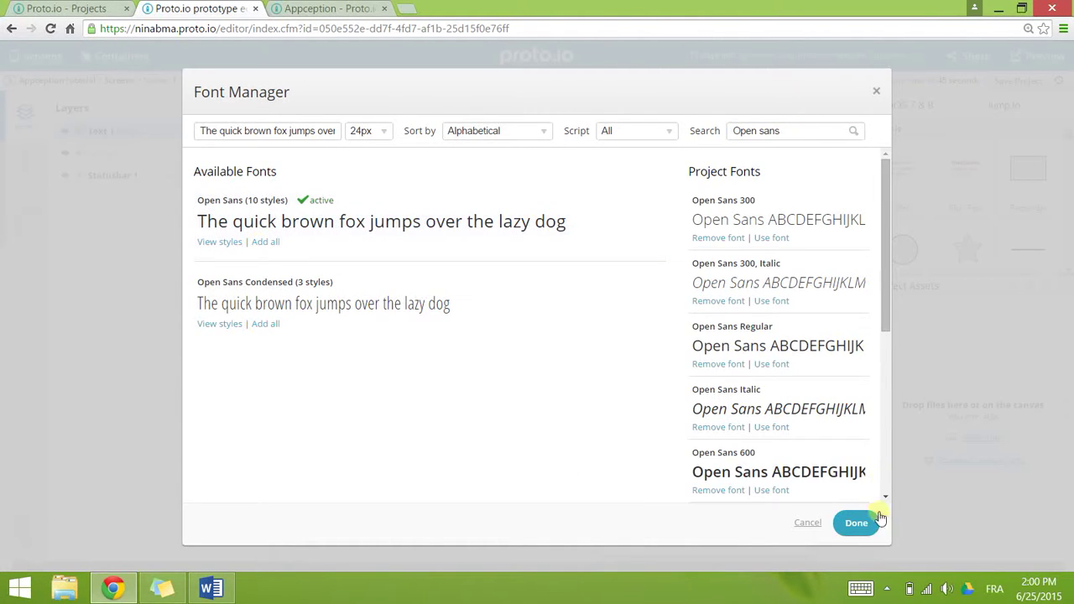
pyautogui.click(856, 529)
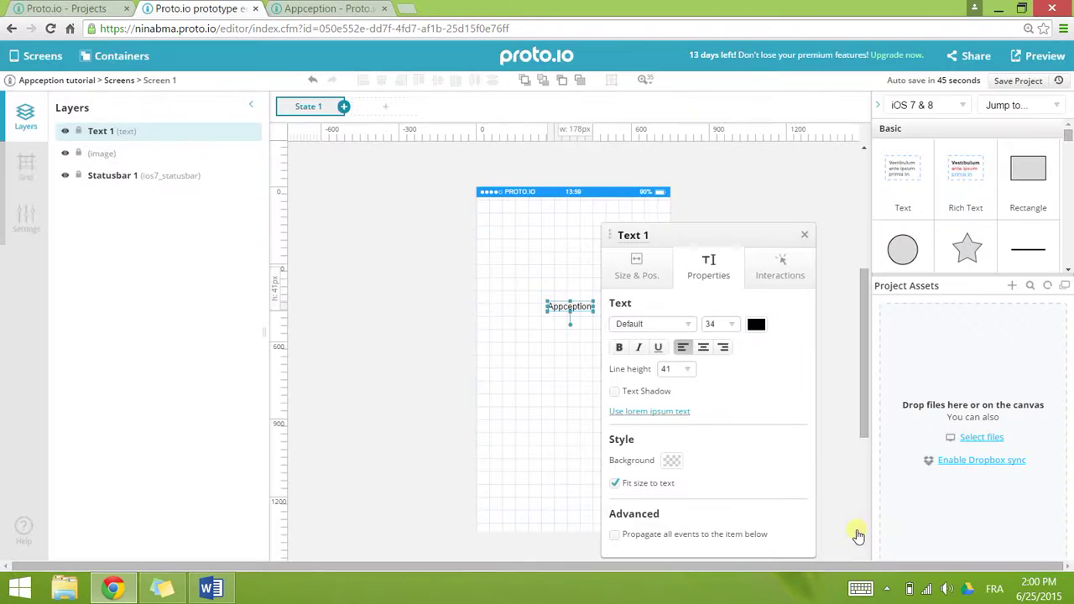
# - Change the font of the "Appception" text to Open Sans 300
pyautogui.click(669, 324)
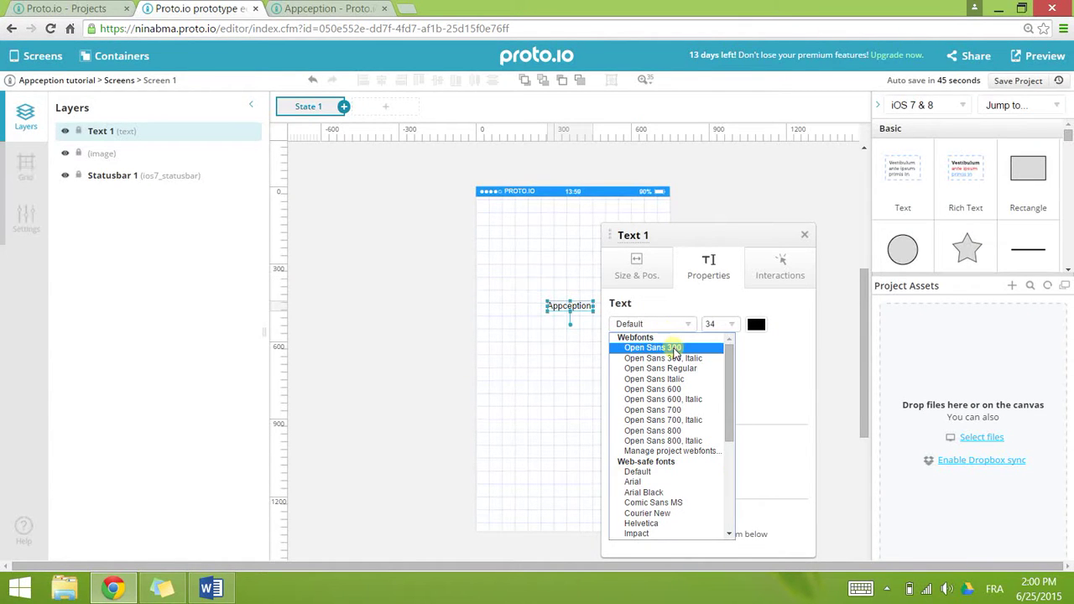
pyautogui.click(675, 349)
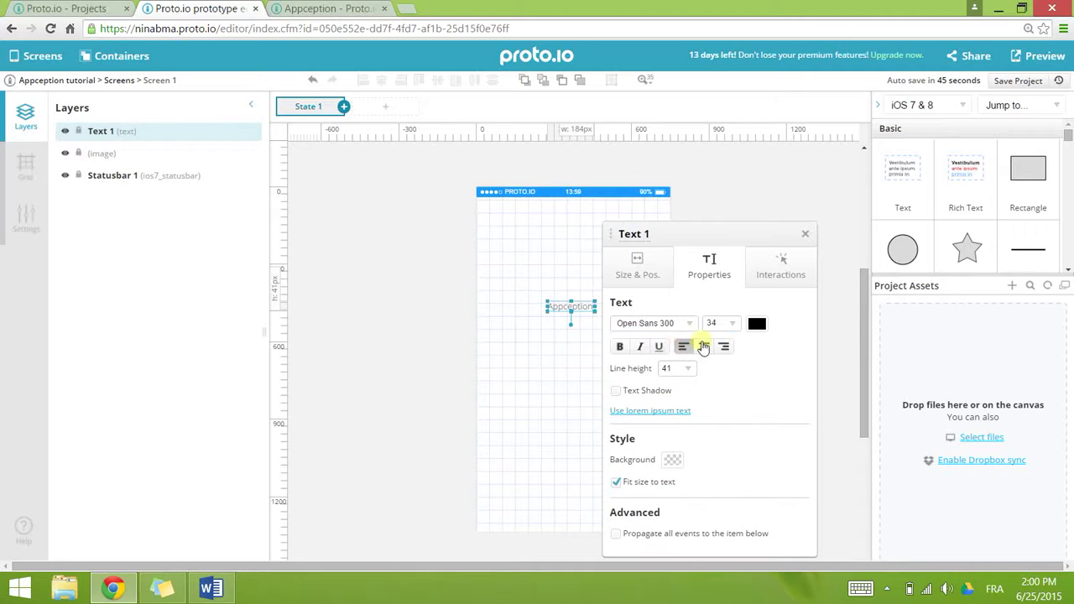
pyautogui.click(756, 324)
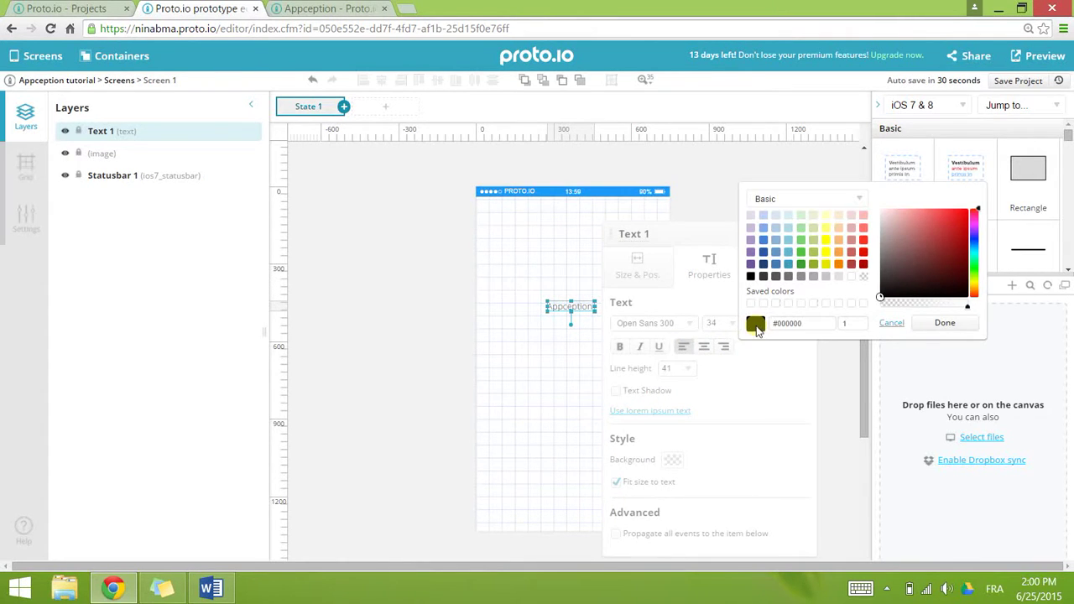
pyautogui.click(755, 383)
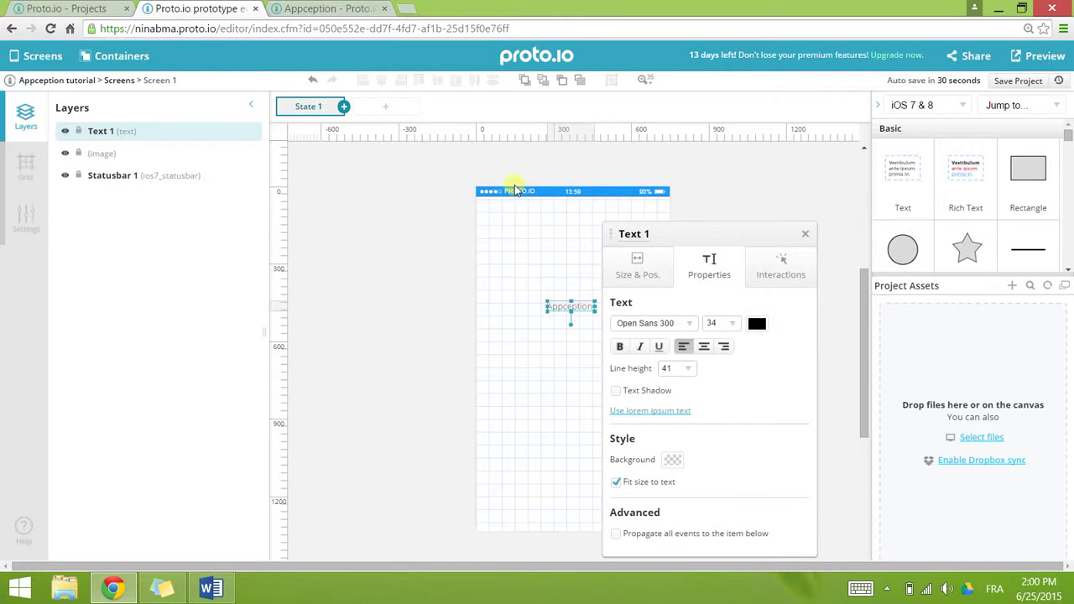
# - Copy the hex code of the status bar's background colour
pyautogui.click(543, 193)
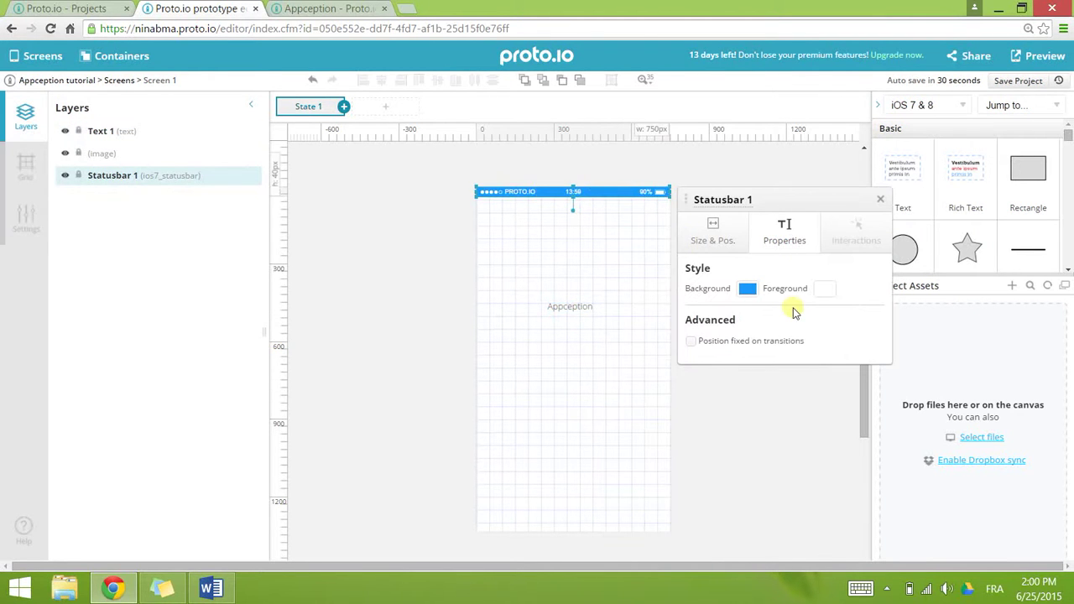
pyautogui.click(746, 290)
pyautogui.moveTo(797, 290); pyautogui.dragTo(748, 290)
pyautogui.hotkey('ctrl', 'c')
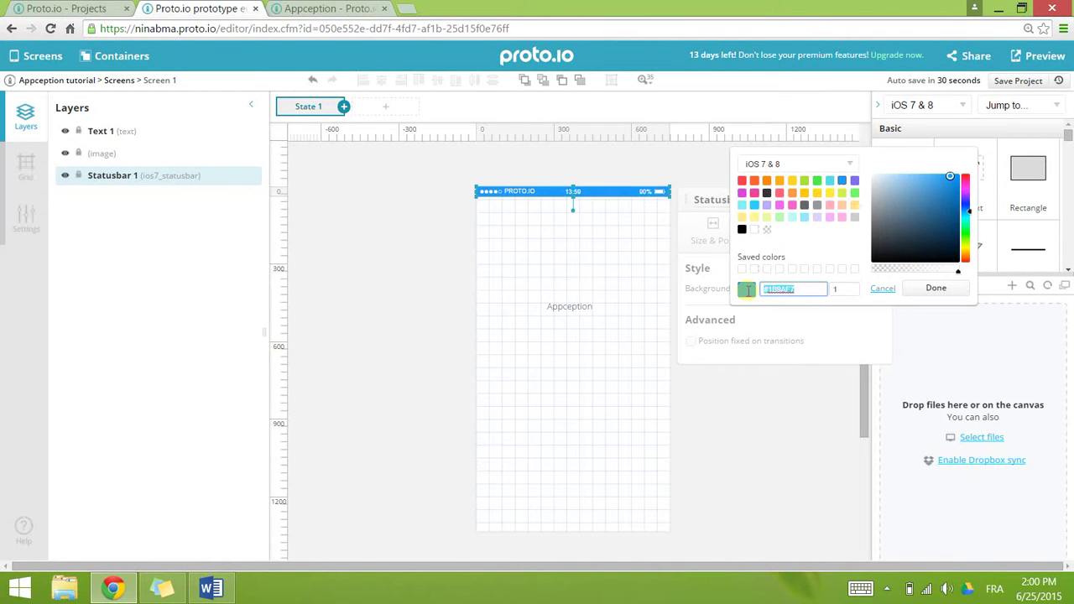
# - Set the "Appception" text colour to the copied blue #1B9AF7
pyautogui.click(564, 307)
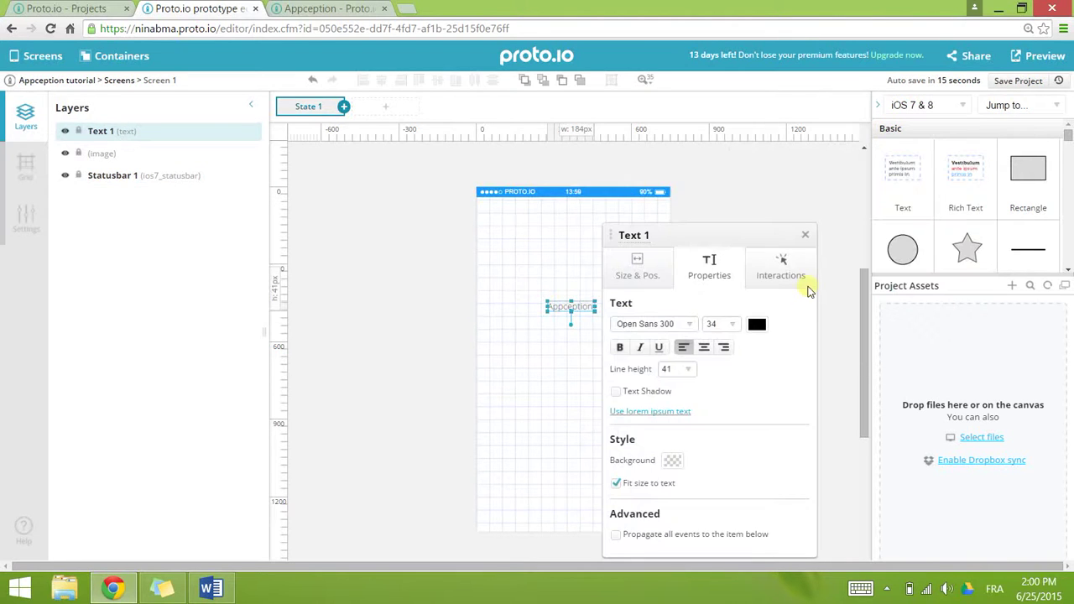
pyautogui.click(760, 334)
pyautogui.click(806, 324)
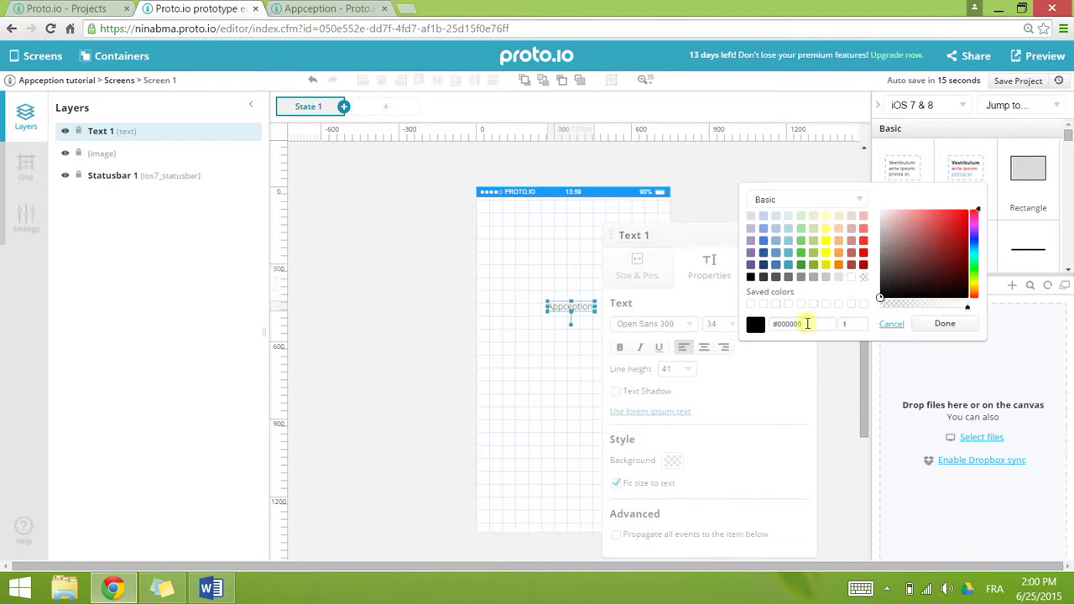
pyautogui.hotkey('ctrl', 'a')
pyautogui.hotkey('ctrl', 'v')
pyautogui.press('Return')
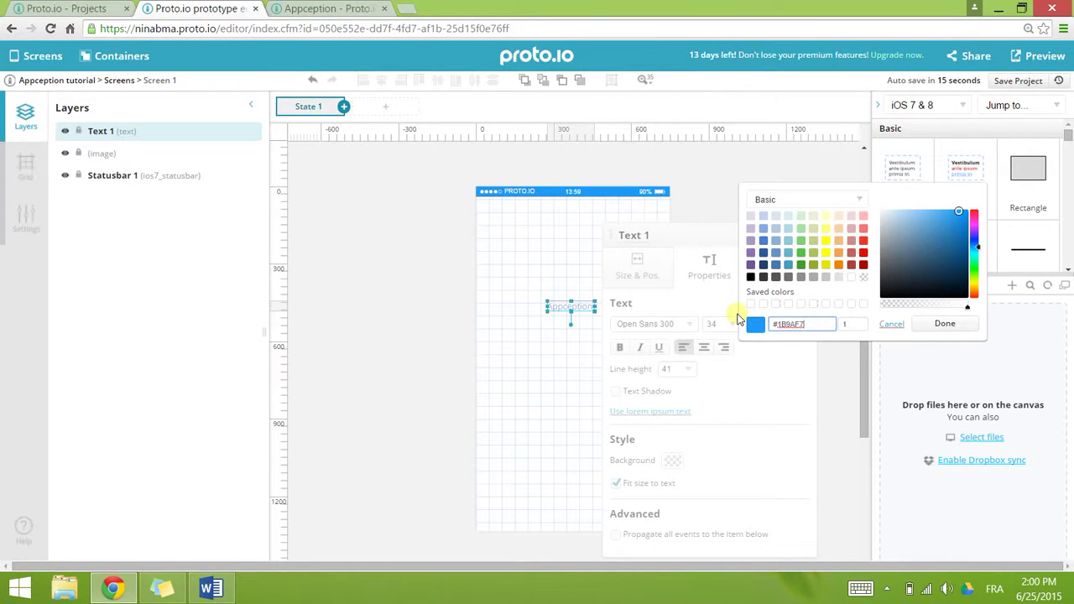
pyautogui.click(934, 327)
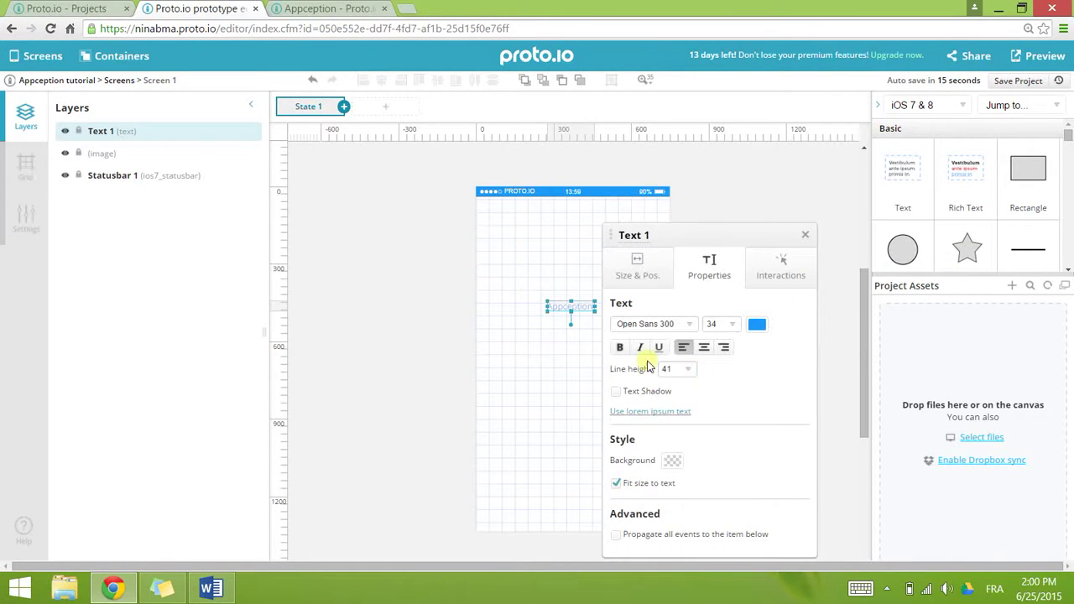
# - Make the "Appception" text bold at size 64 and centre it horizontally on the phone screen
pyautogui.click(623, 352)
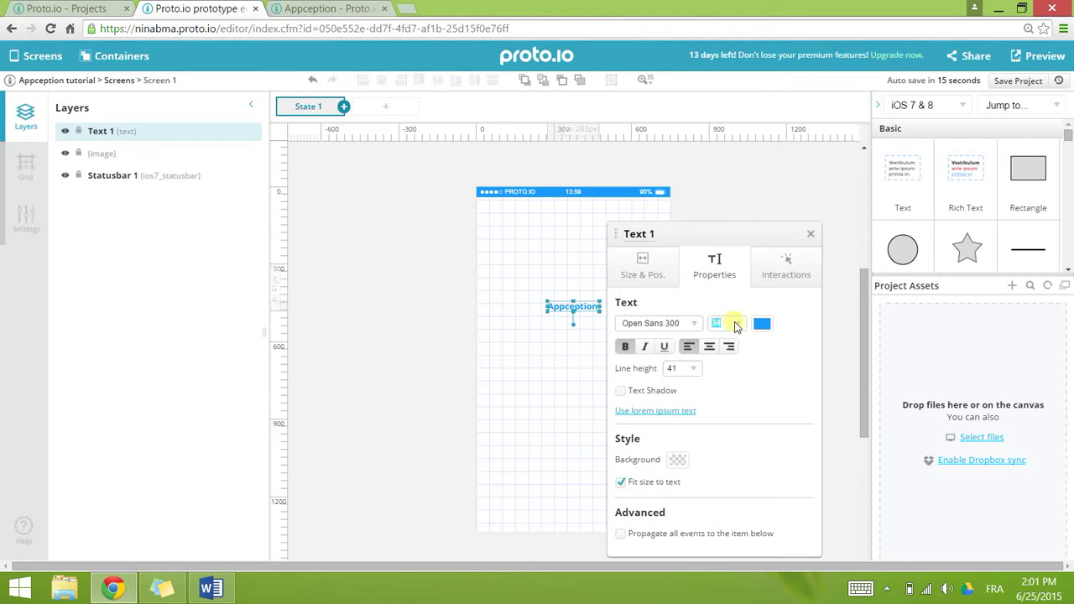
pyautogui.click(738, 323)
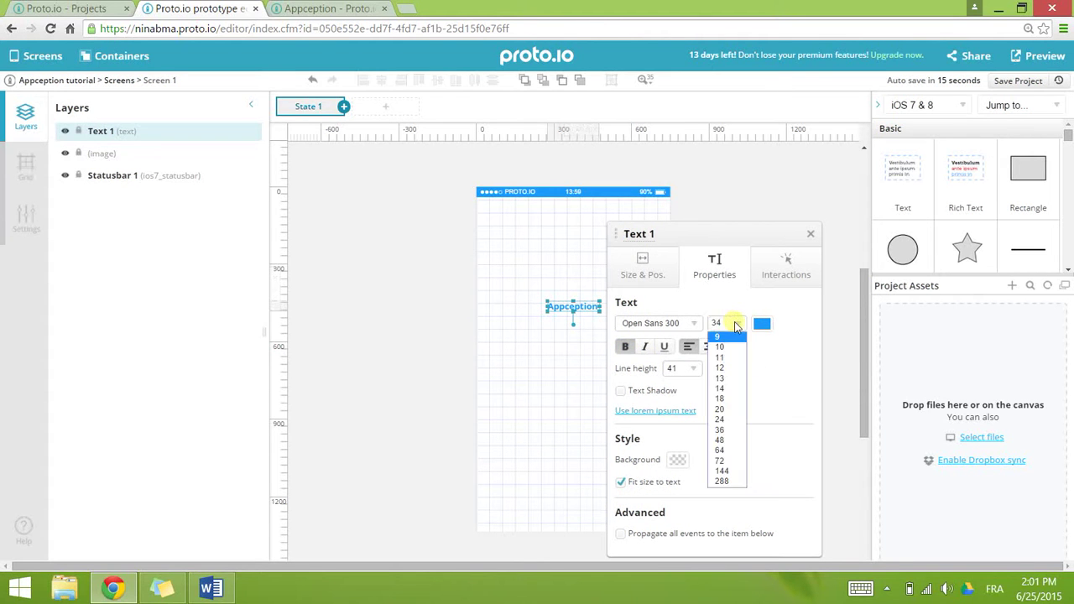
pyautogui.click(732, 440)
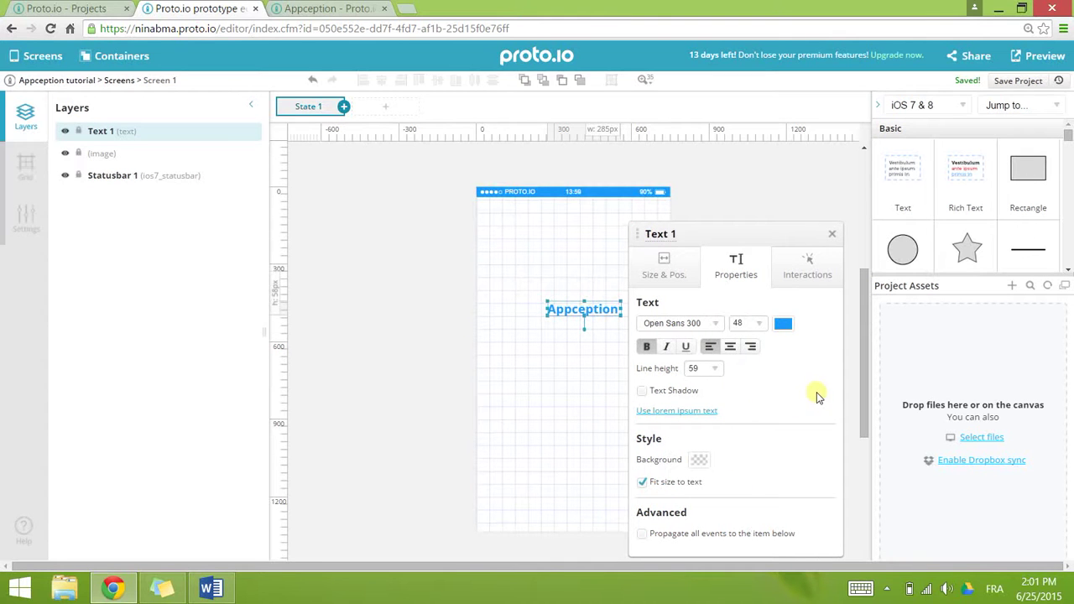
pyautogui.click(755, 324)
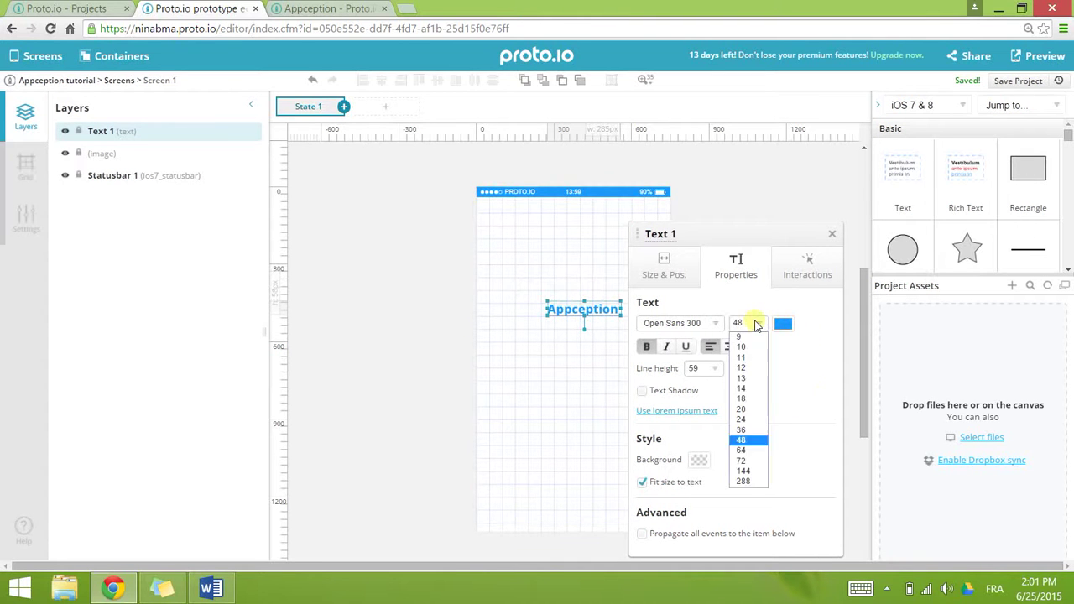
pyautogui.click(758, 452)
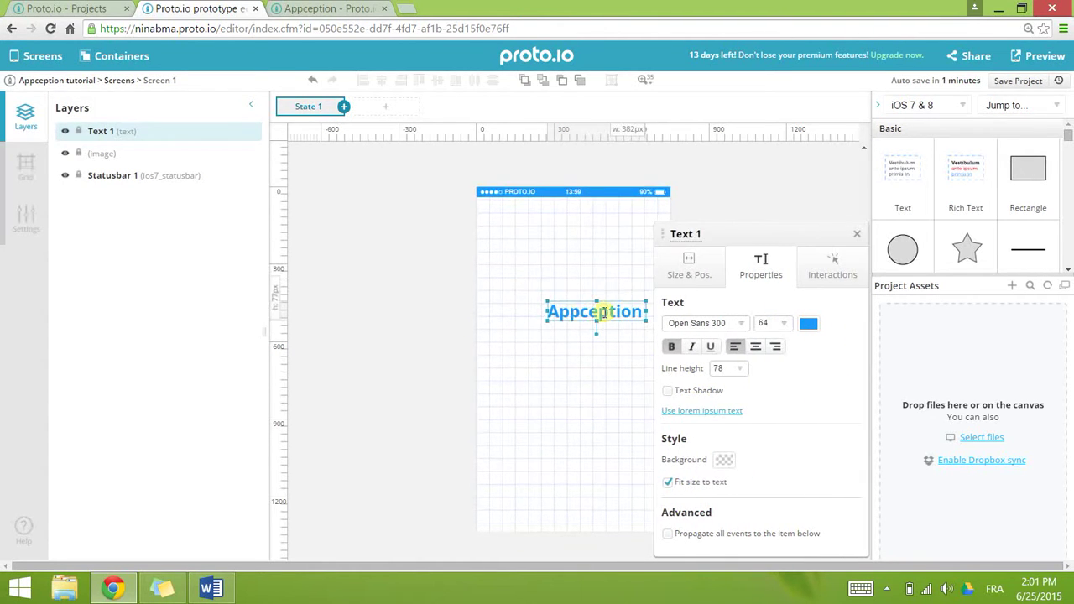
pyautogui.moveTo(608, 302)
pyautogui.mouseDown()
pyautogui.moveTo(592, 289)
pyautogui.moveTo(591, 299)
pyautogui.mouseUp()
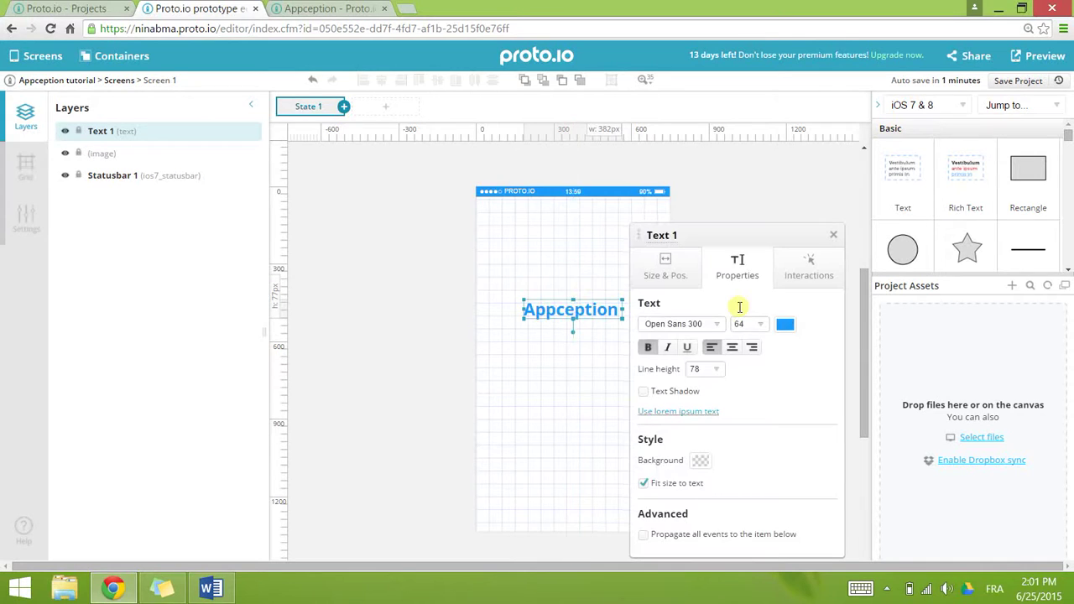
pyautogui.click(776, 185)
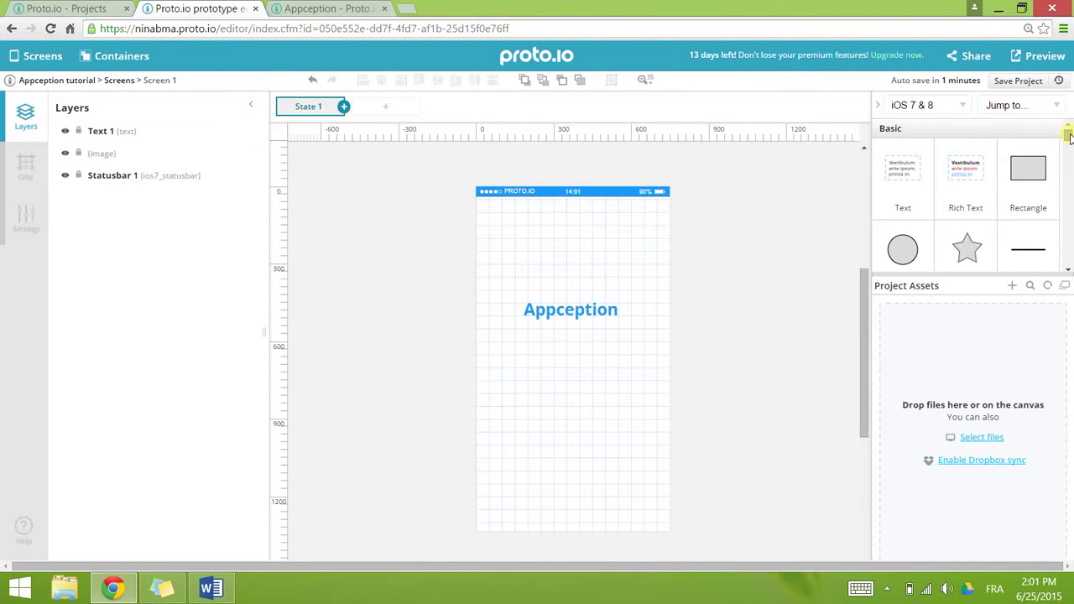
# - Add an image component to the phone screen and upload gold.png to the project assets for it
pyautogui.moveTo(1069, 137); pyautogui.dragTo(1066, 155)
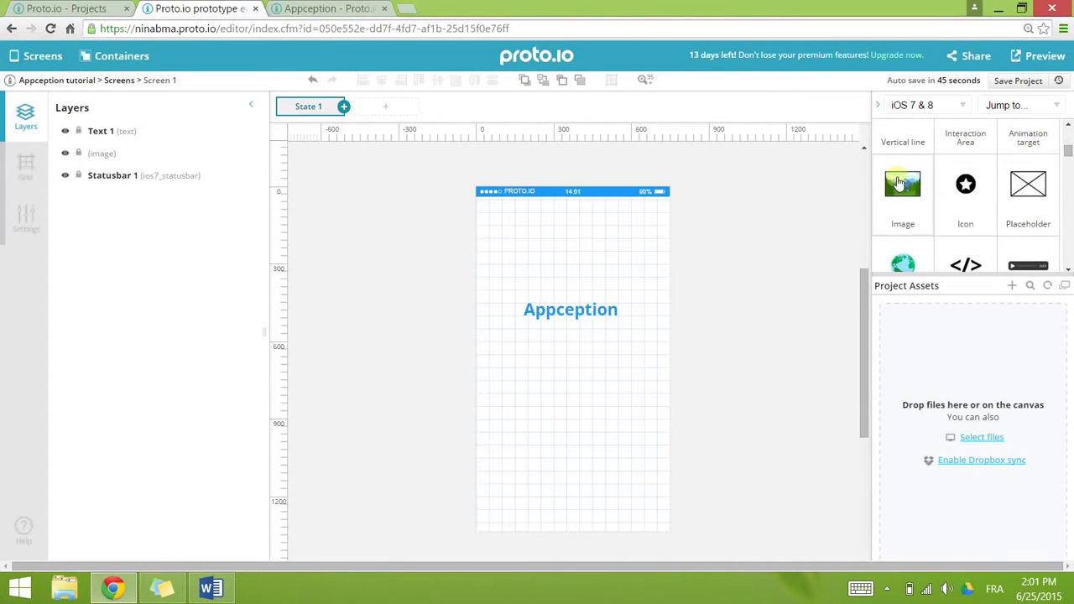
pyautogui.click(904, 211)
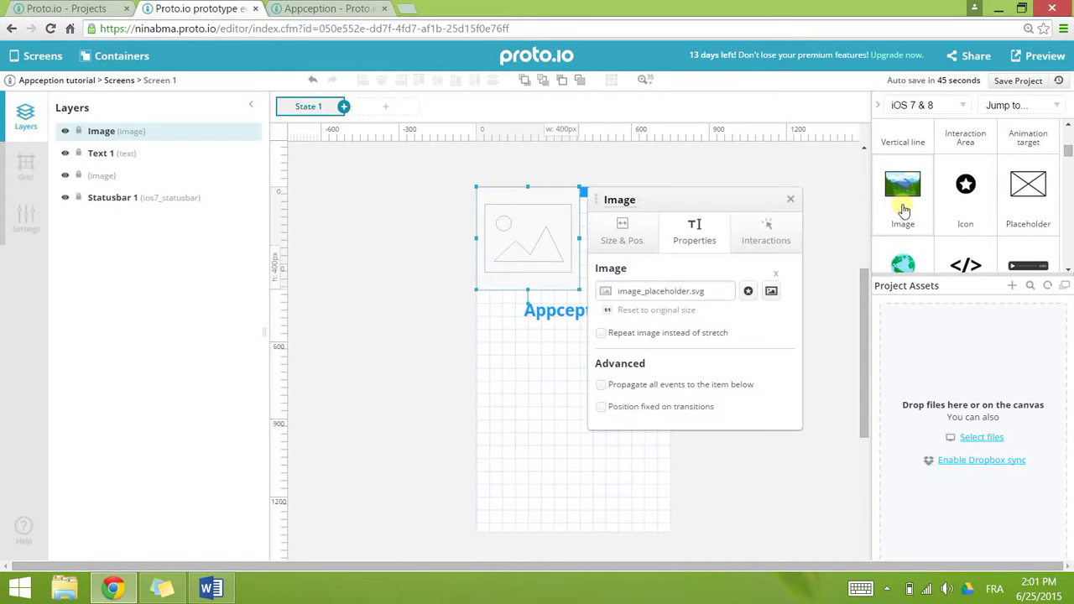
pyautogui.doubleClick(527, 239)
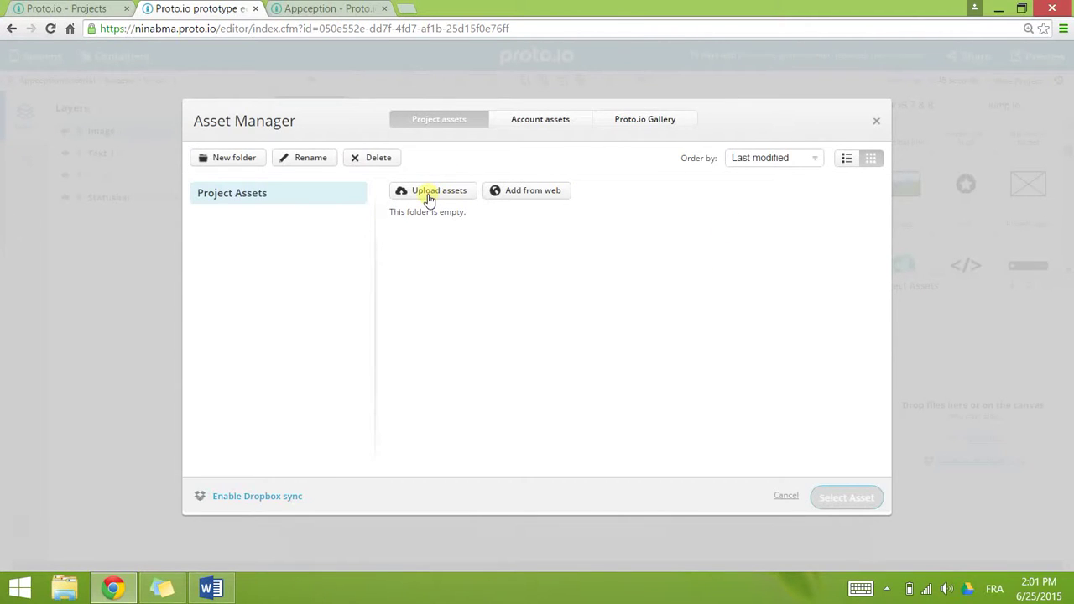
pyautogui.click(432, 200)
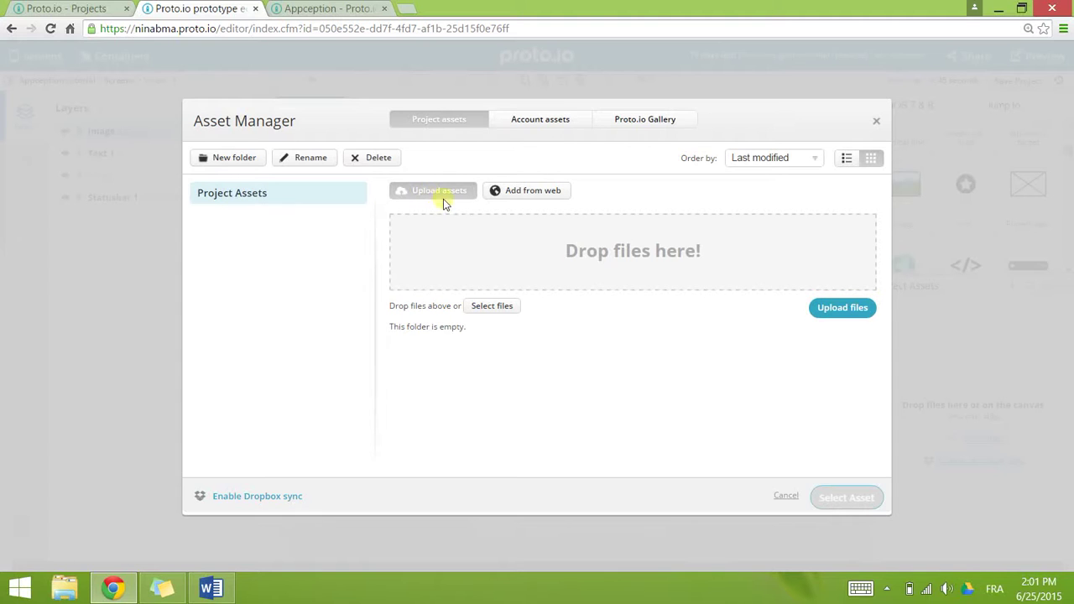
pyautogui.click(495, 311)
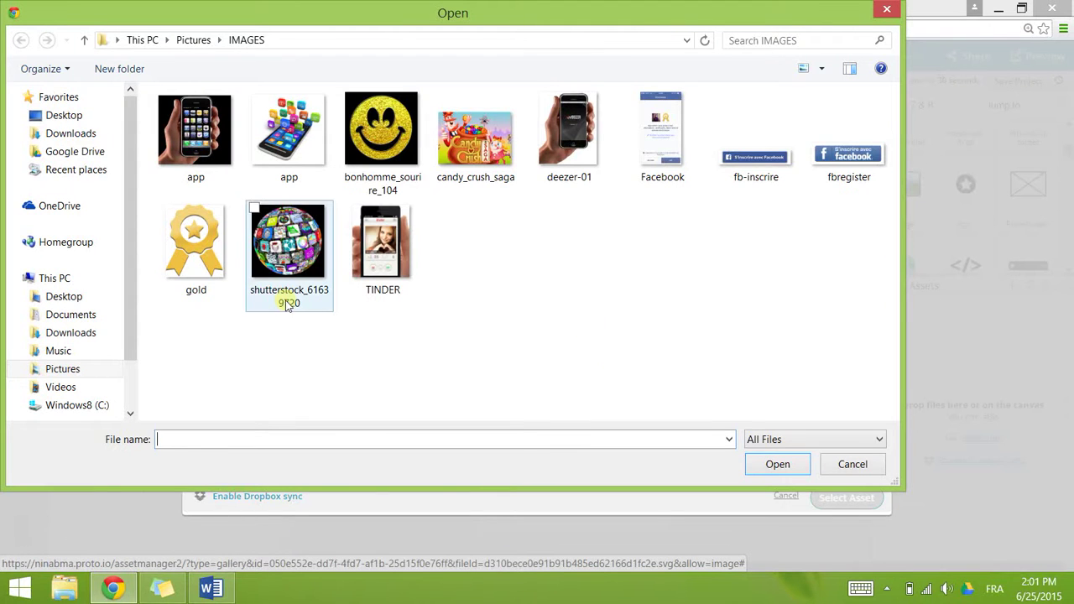
pyautogui.doubleClick(215, 270)
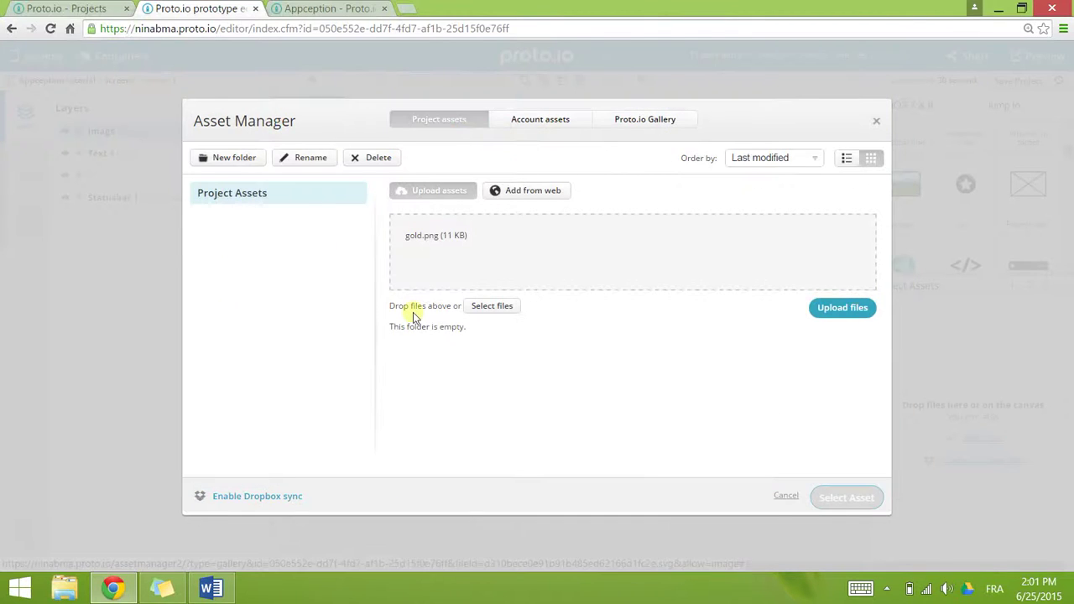
pyautogui.click(844, 307)
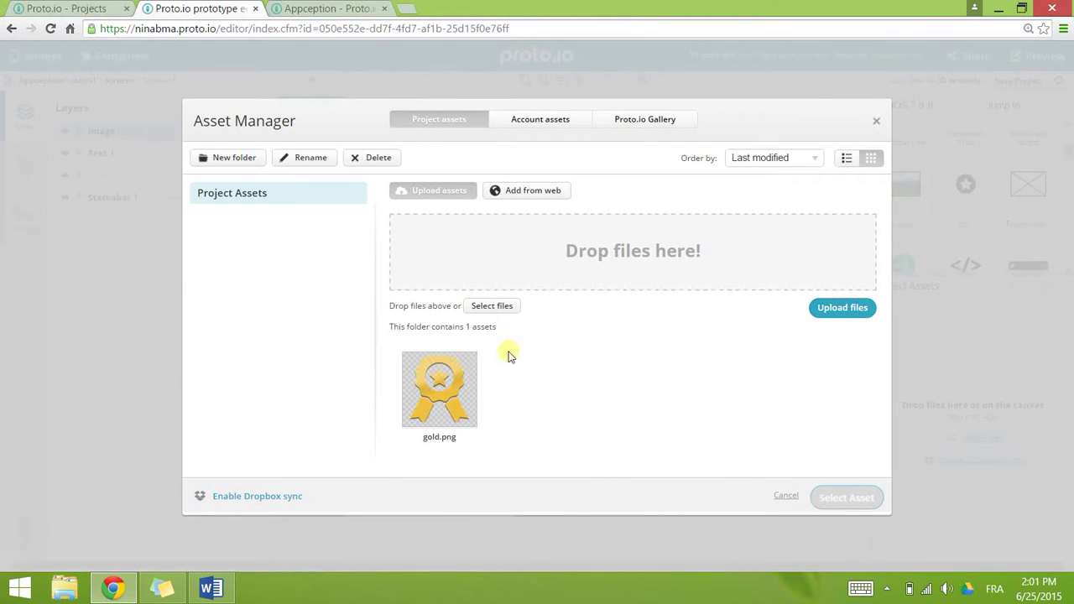
# - Assign gold.png to the image component and place the badge centred just above the "Appception" title
pyautogui.click(467, 387)
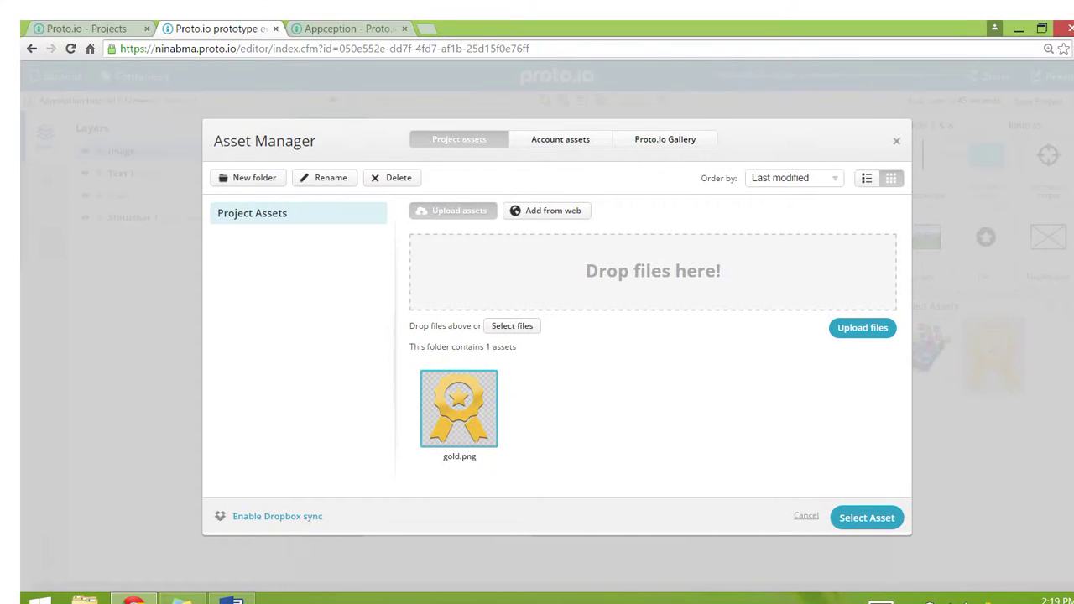
pyautogui.click(854, 520)
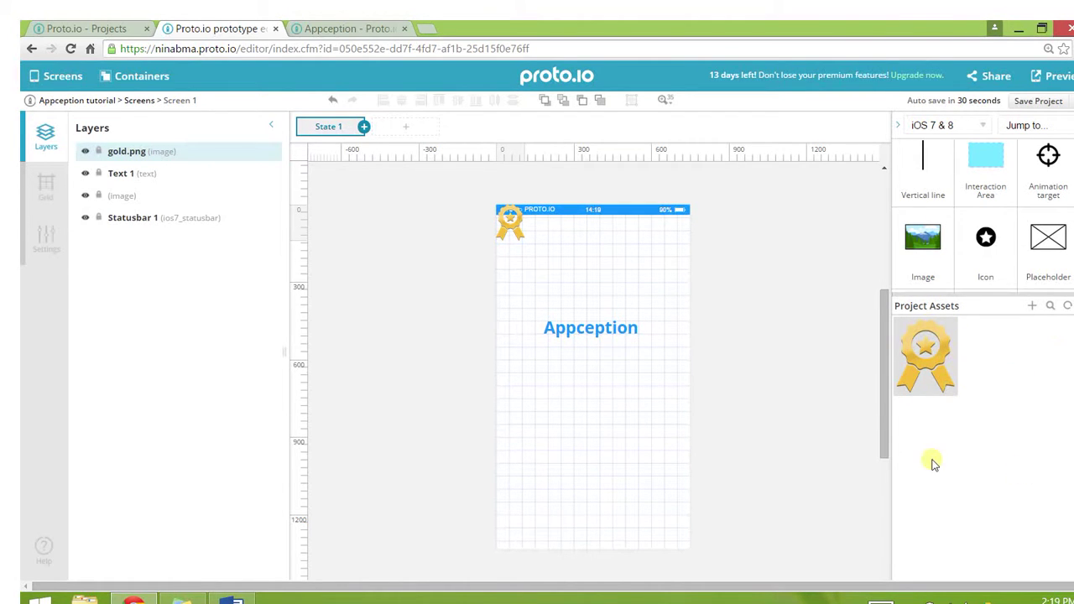
pyautogui.moveTo(510, 223); pyautogui.dragTo(582, 260)
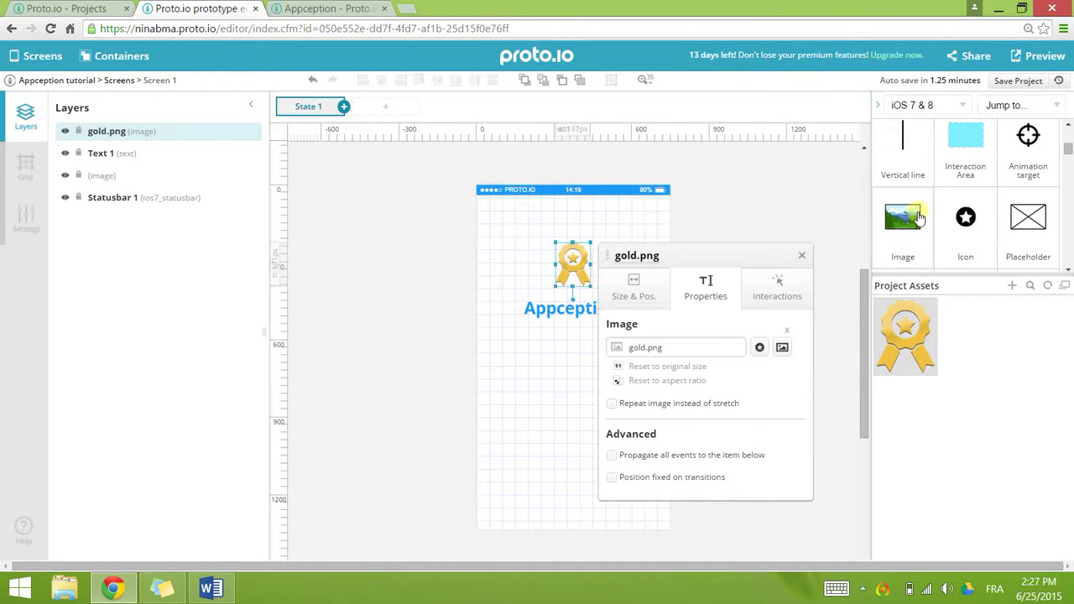
# - Add a second image component to the phone screen and upload app.jpg to the project assets for it
pyautogui.moveTo(919, 217); pyautogui.dragTo(492, 249)
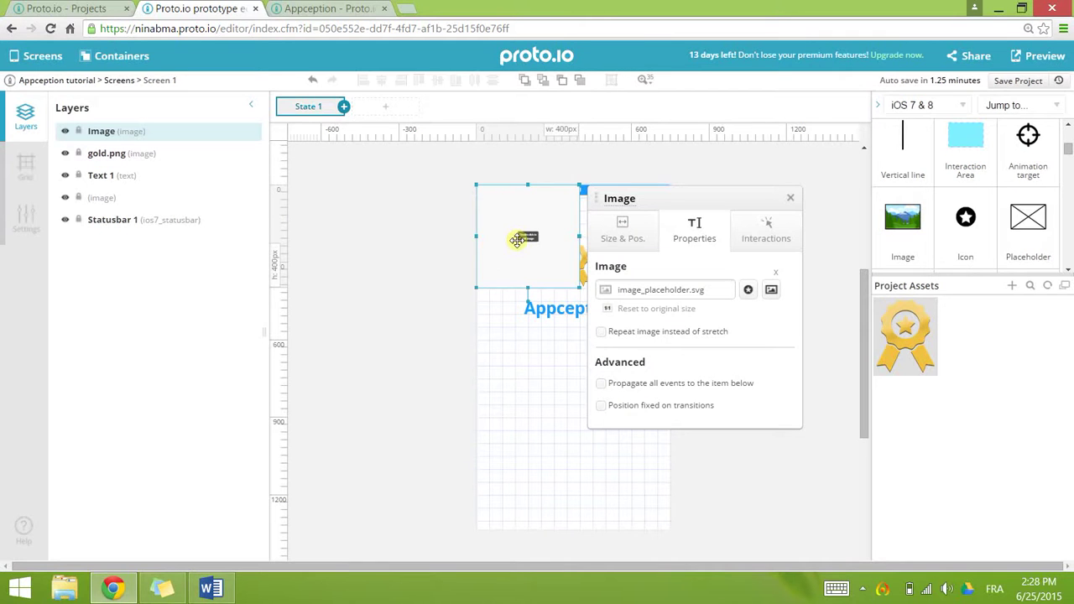
pyautogui.doubleClick(517, 240)
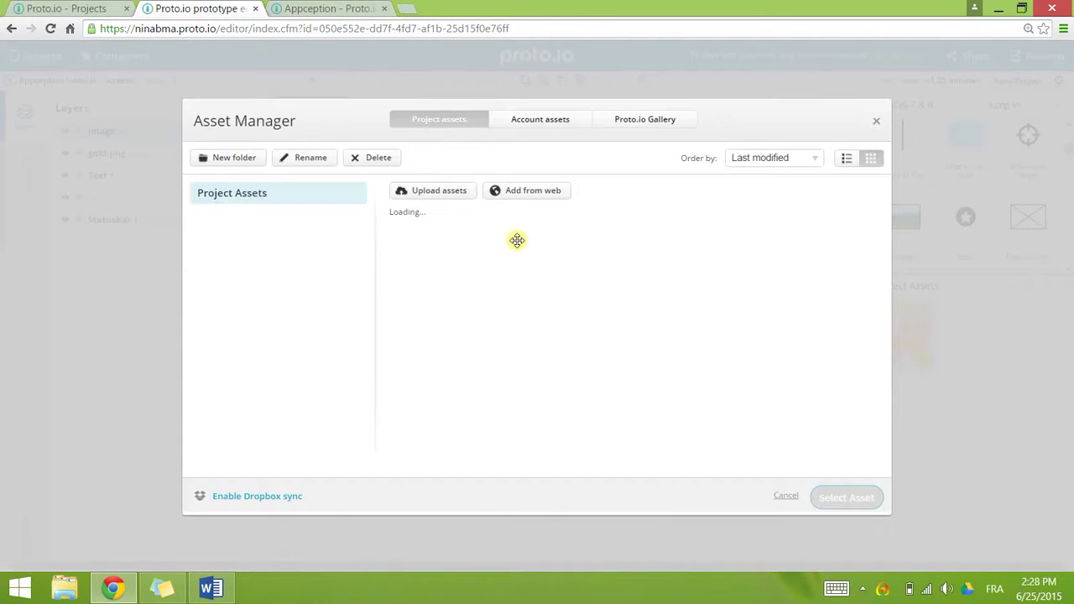
pyautogui.click(434, 193)
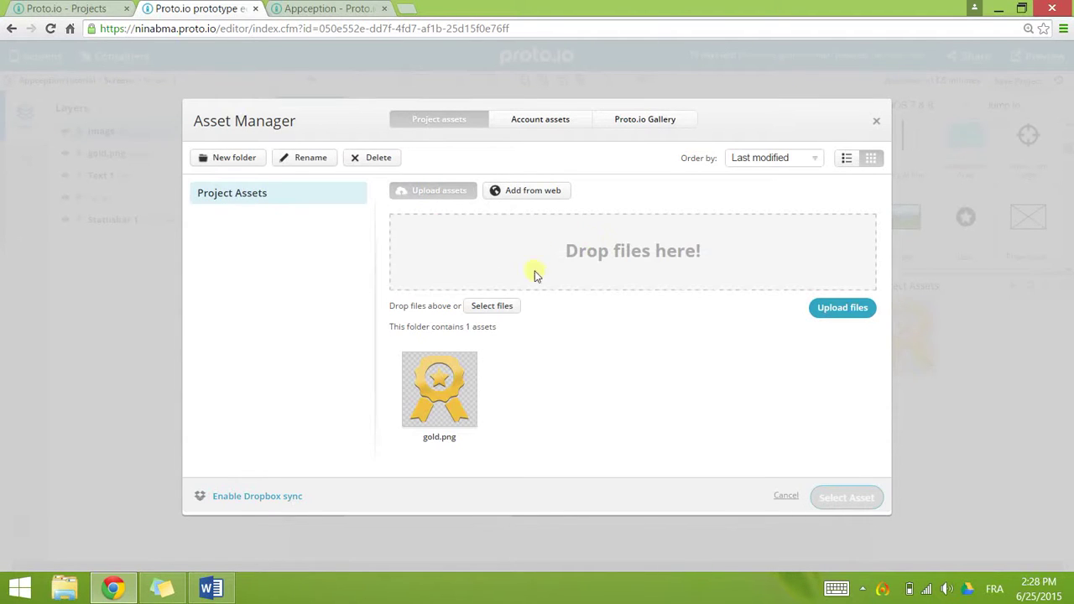
pyautogui.click(503, 307)
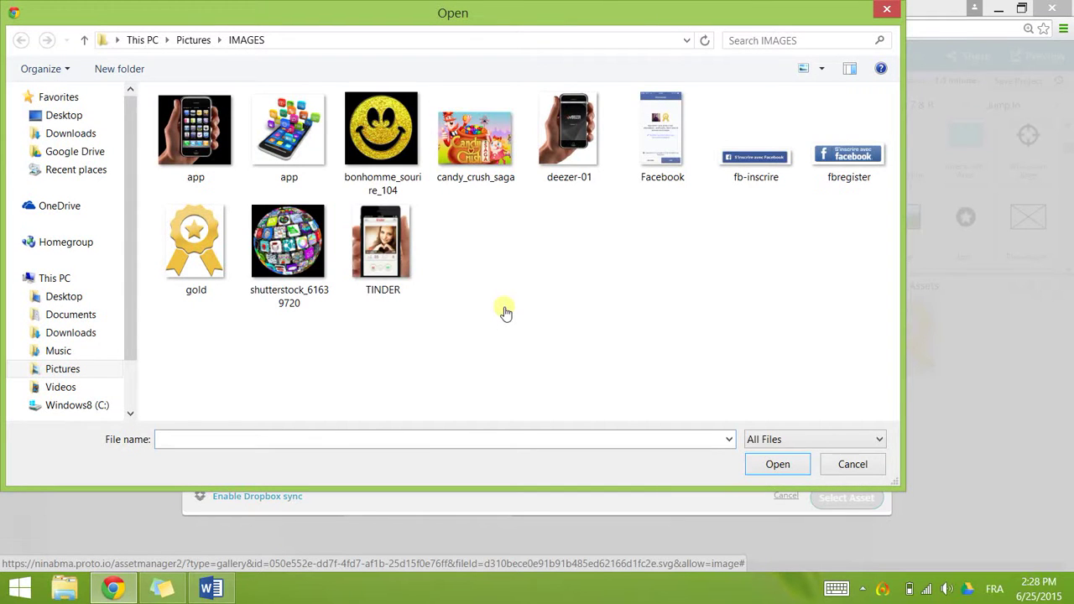
pyautogui.click(315, 151)
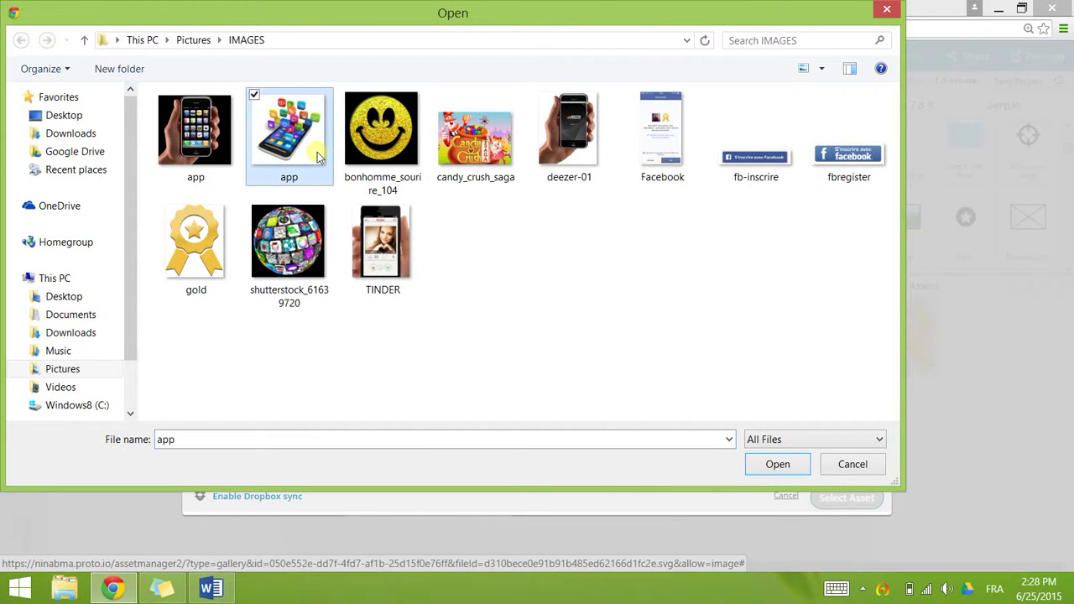
pyautogui.click(777, 464)
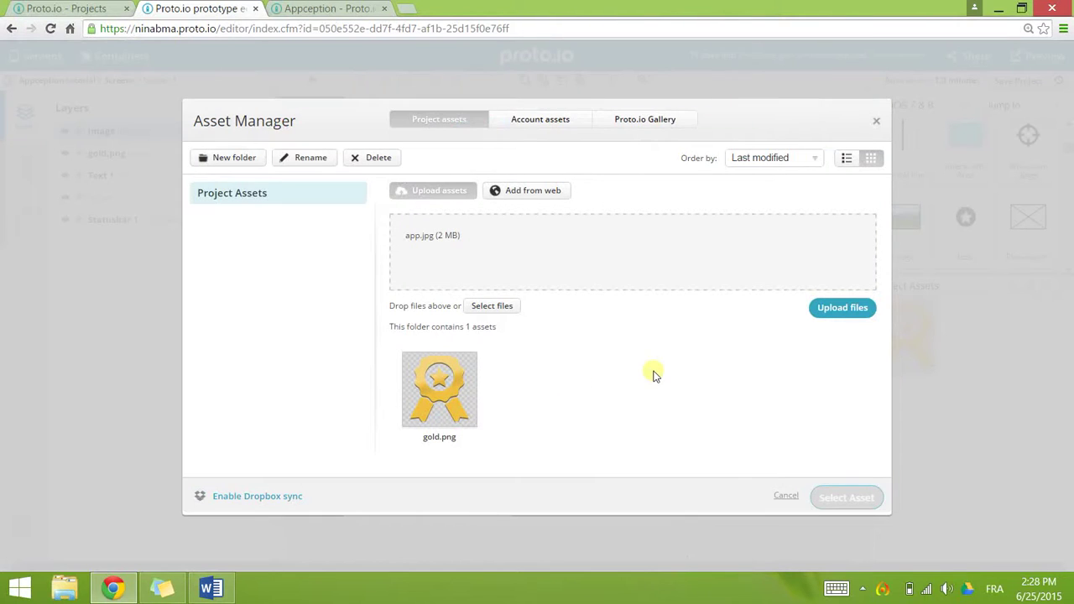
pyautogui.click(850, 308)
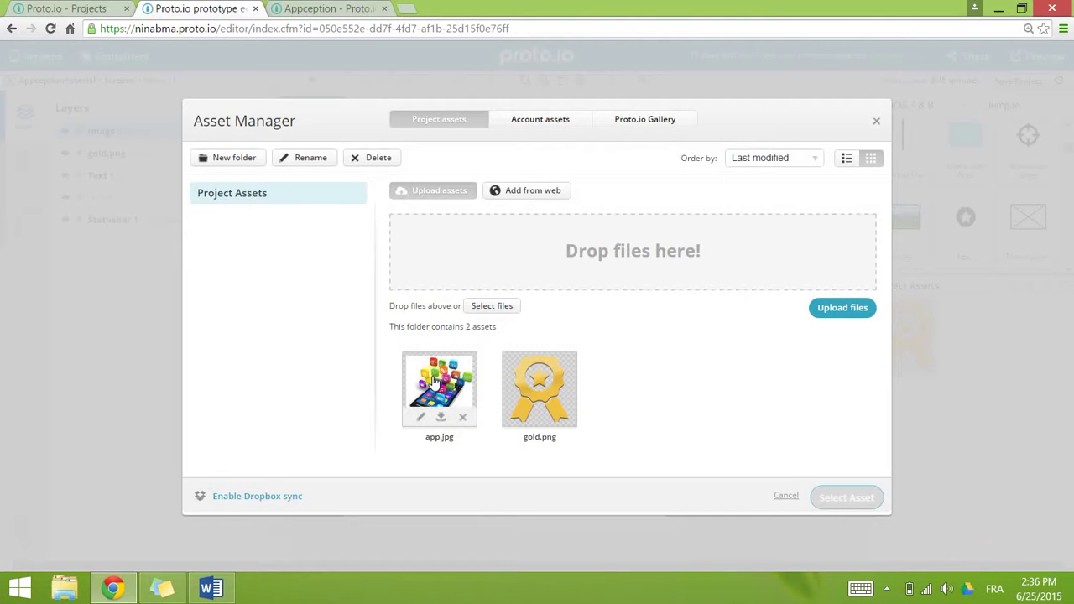
# - Assign app.jpg to the new image component and move the picture below the "Appception" title
pyautogui.click(435, 380)
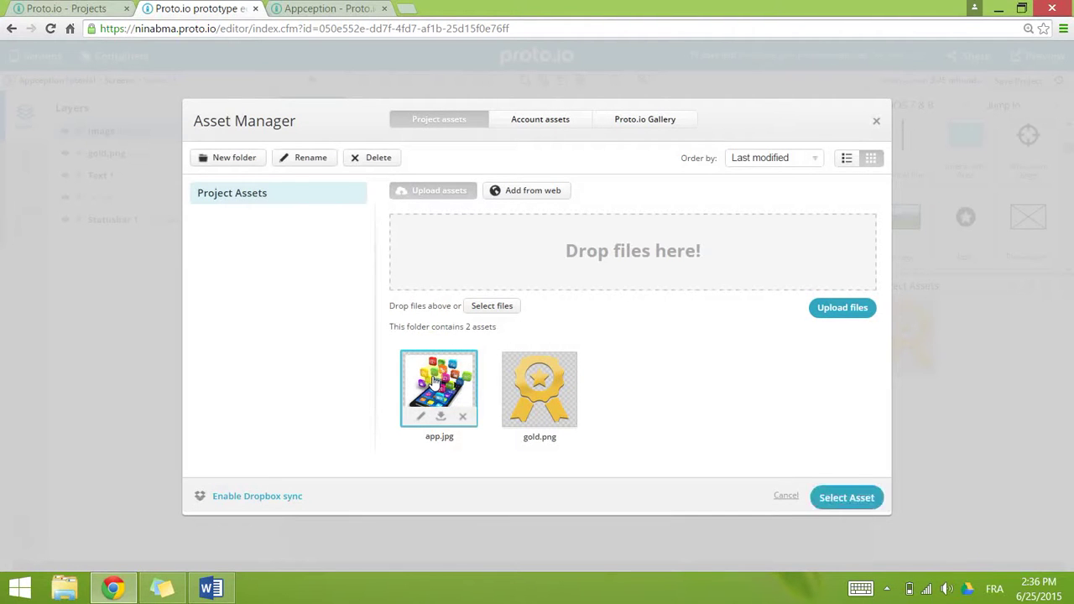
pyautogui.click(848, 498)
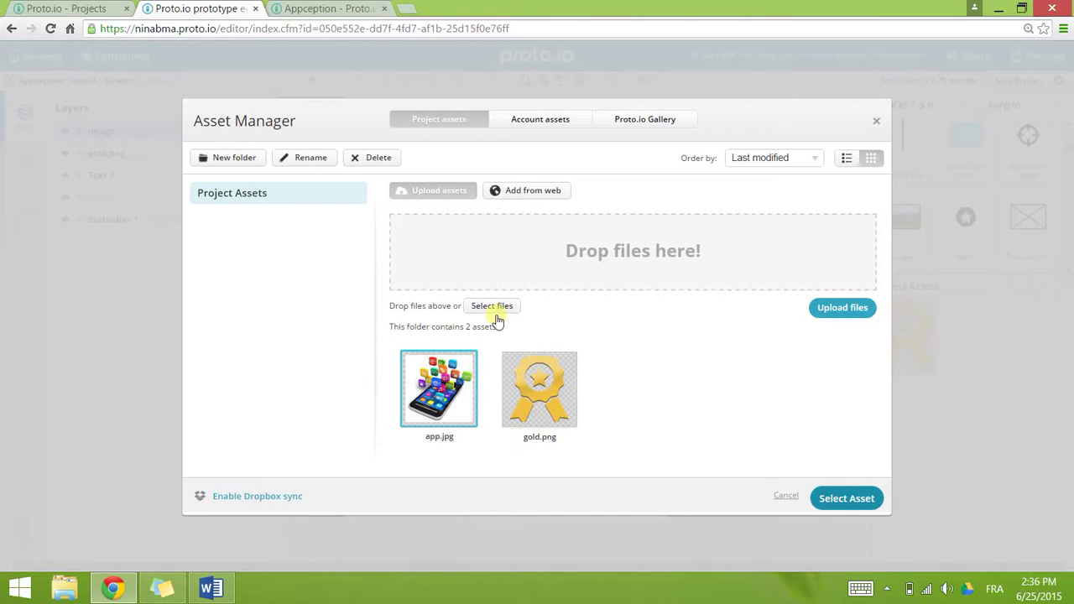
pyautogui.click(496, 321)
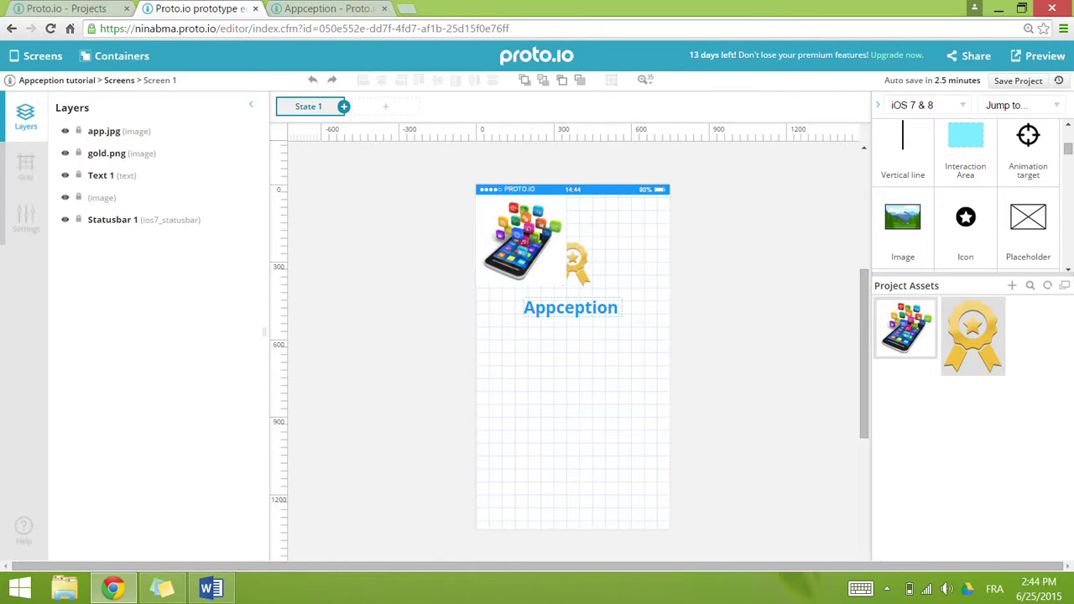
pyautogui.click(503, 220)
pyautogui.moveTo(521, 245); pyautogui.dragTo(571, 378)
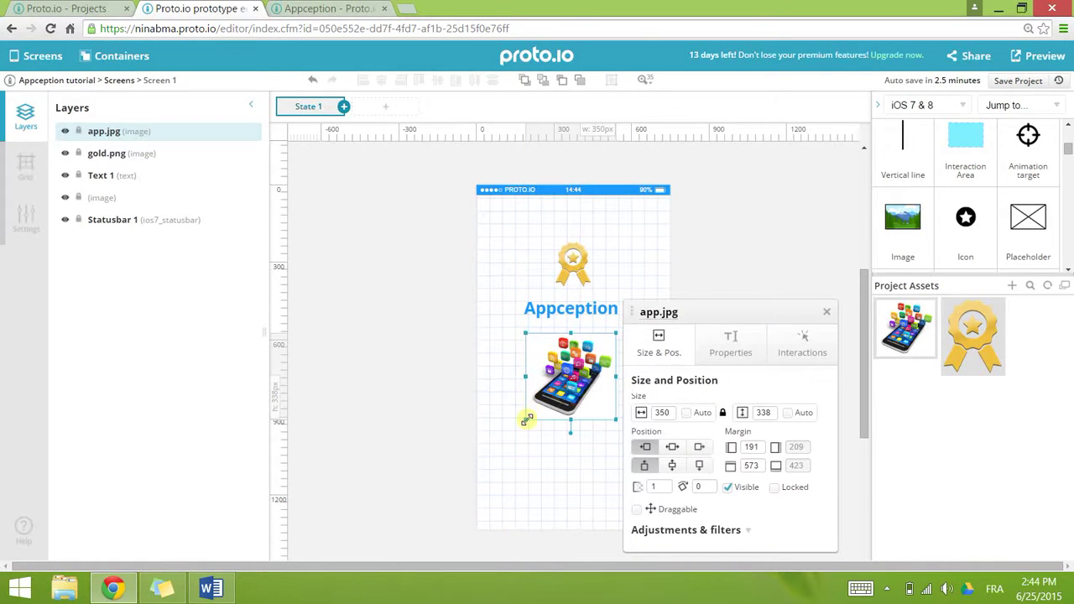
# - Enlarge the app.jpg picture to 750 × 726 px, the full screen width, and align it with the phone screen's lower edge
pyautogui.moveTo(527, 418); pyautogui.dragTo(521, 465)
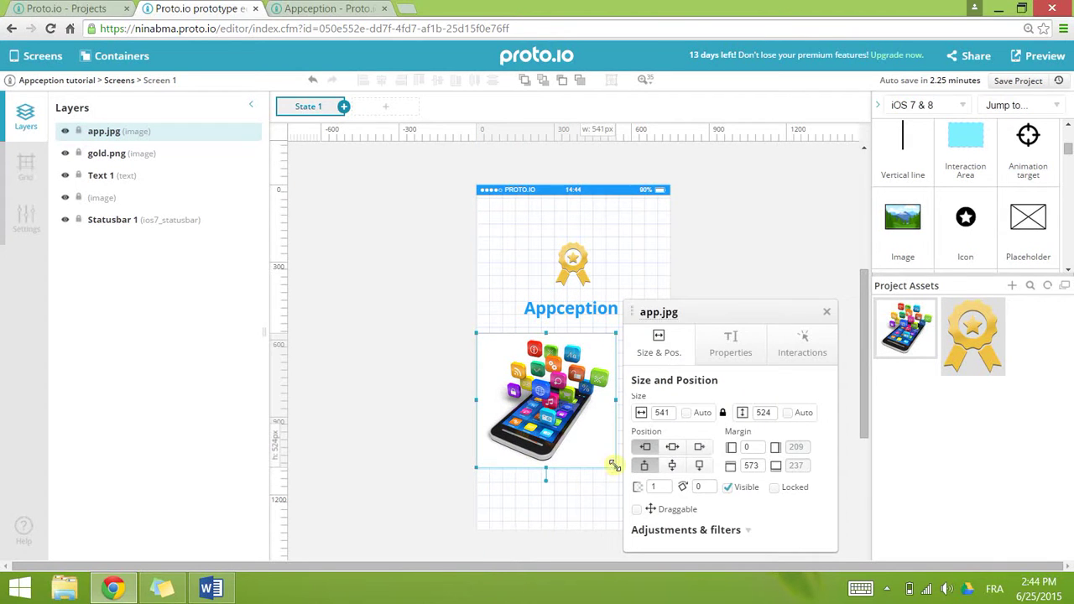
pyautogui.moveTo(615, 466); pyautogui.dragTo(676, 521)
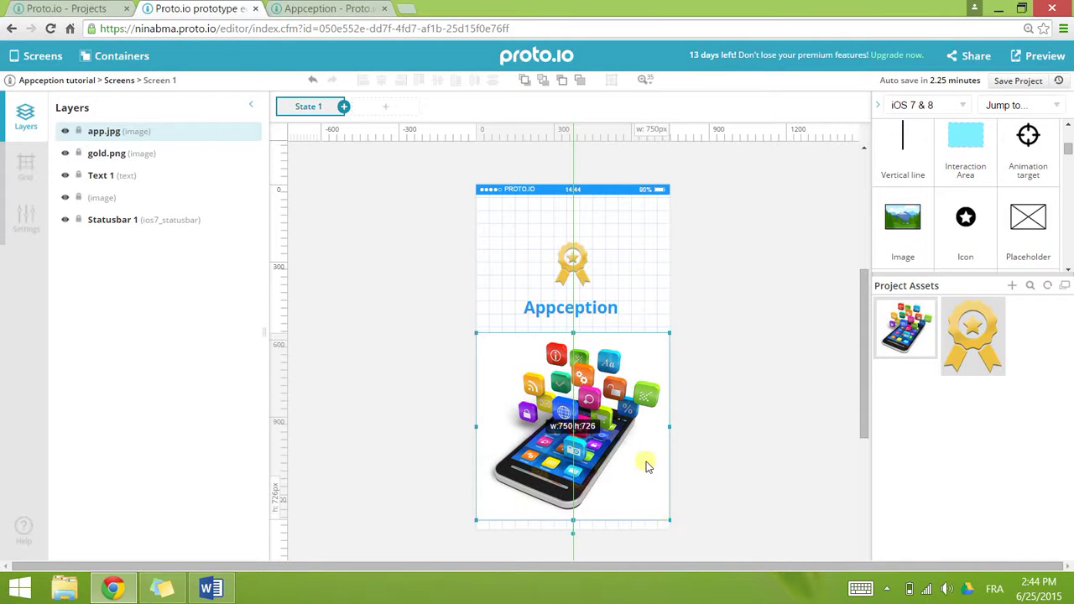
pyautogui.moveTo(618, 431); pyautogui.dragTo(618, 445)
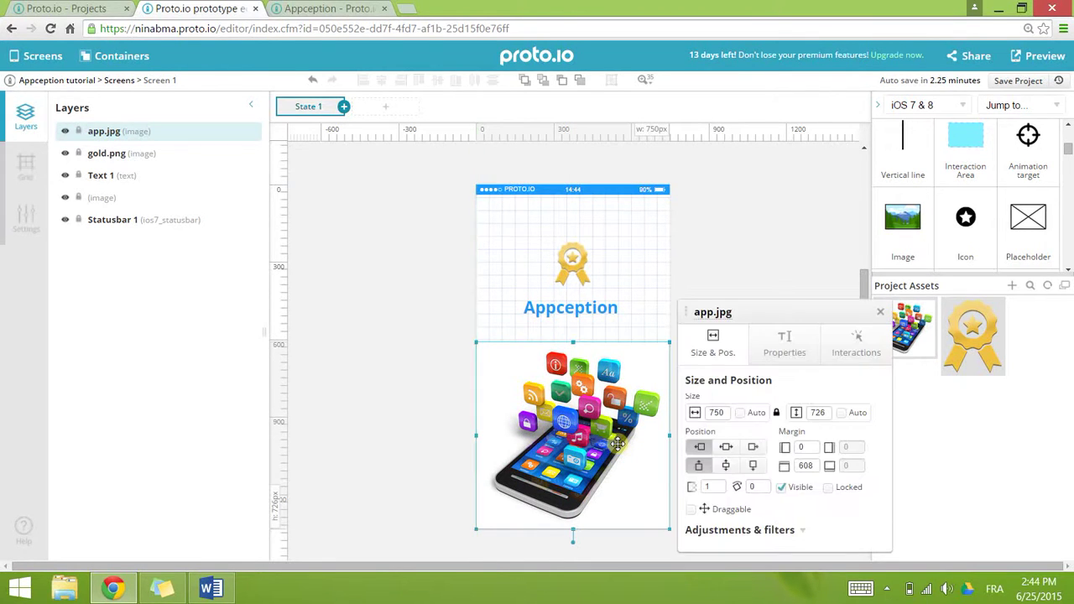
pyautogui.click(380, 375)
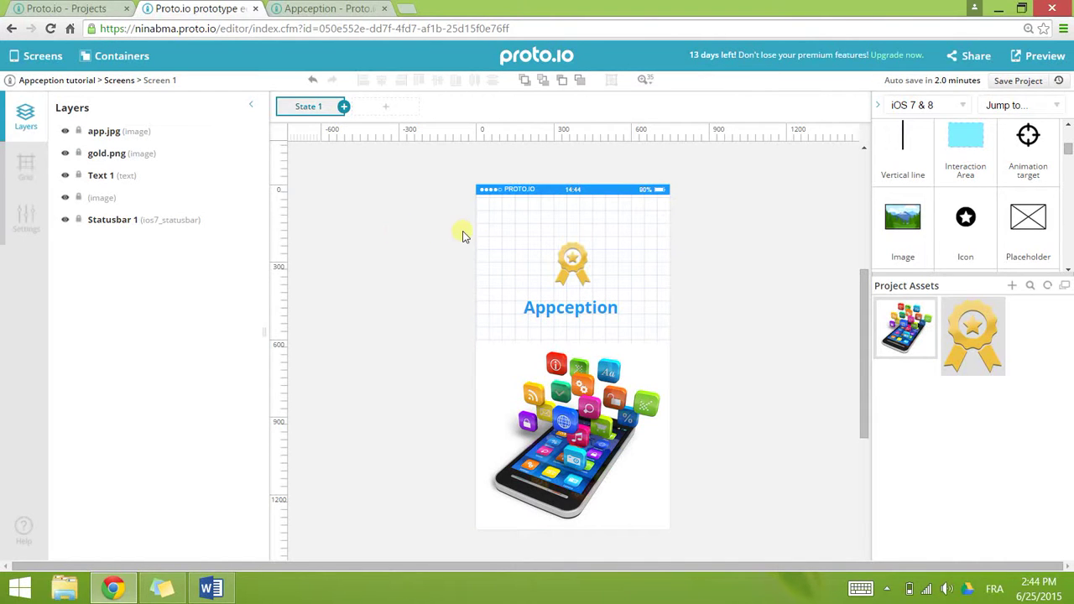
# - Set the background of Screen 1 to black #000000 in the screen properties
pyautogui.rightClick(398, 242)
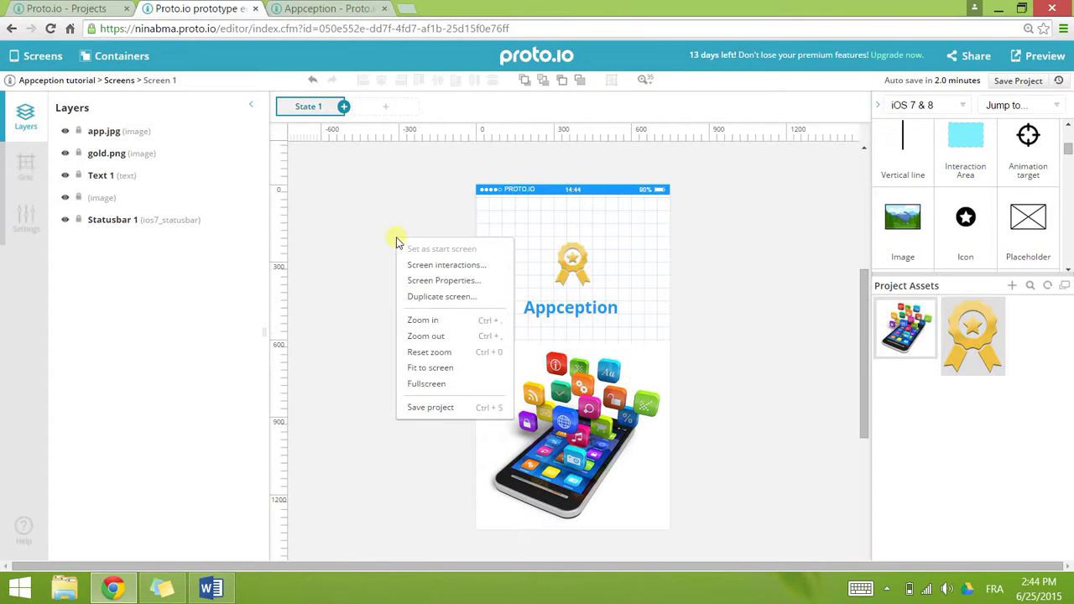
pyautogui.click(443, 285)
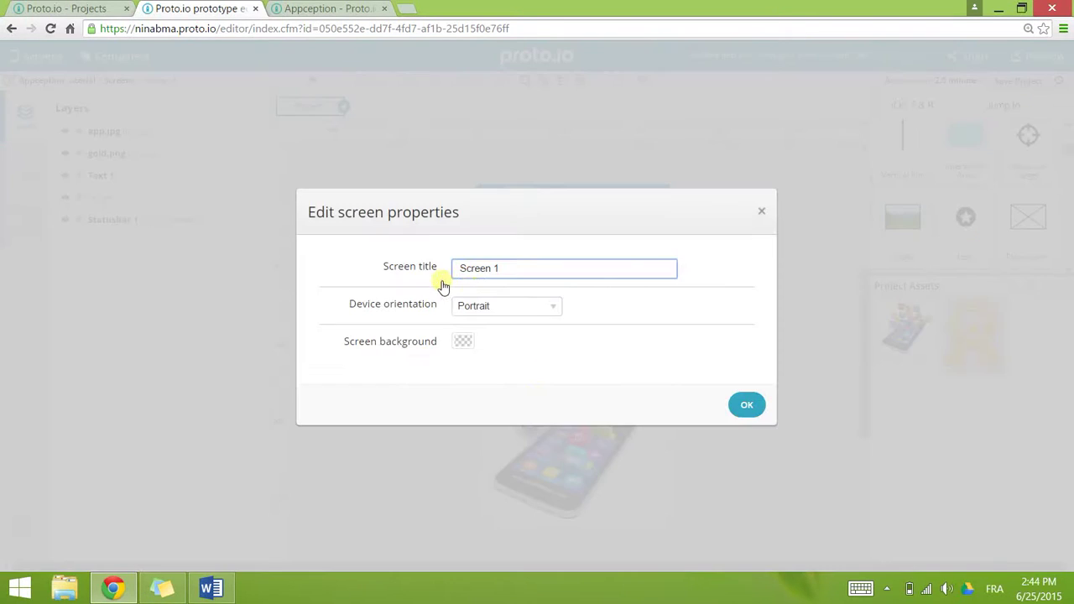
pyautogui.click(462, 344)
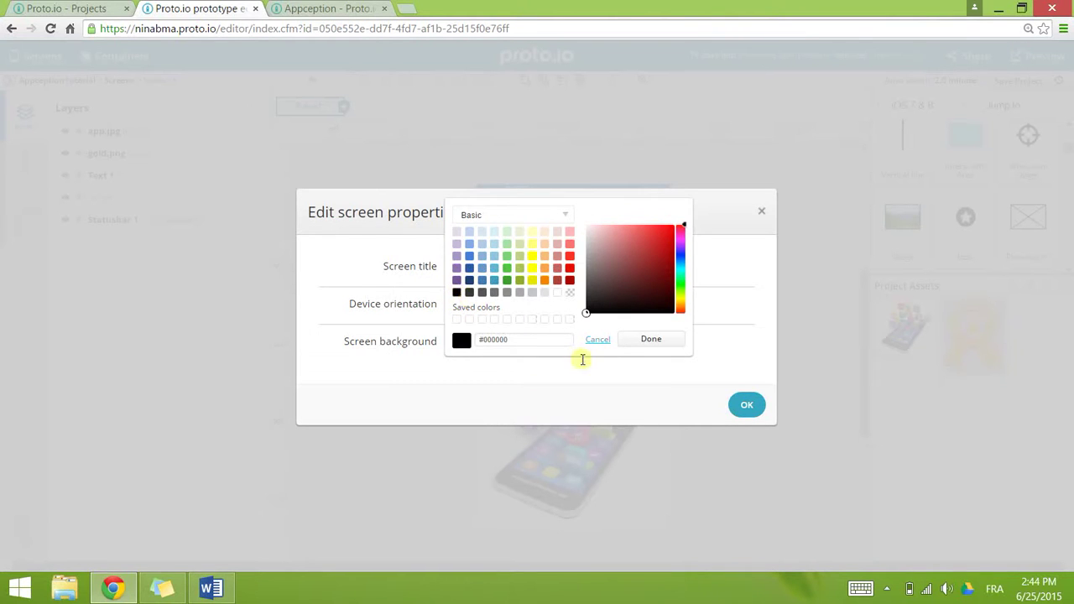
pyautogui.click(643, 339)
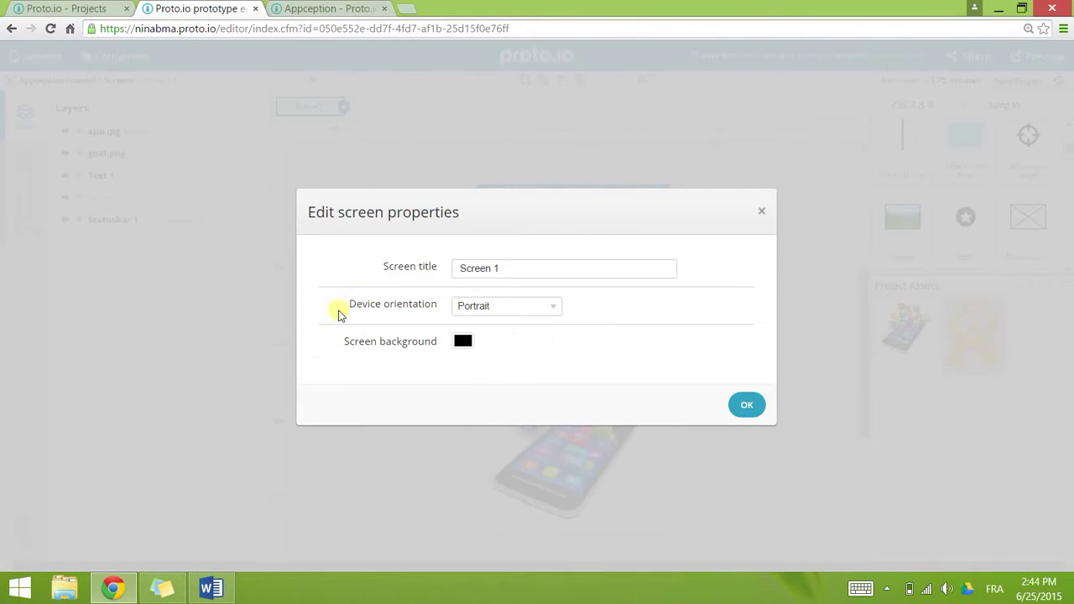
# - Set the screen title to "Accueil", keep the Portrait orientation and apply the screen properties
pyautogui.click(517, 315)
pyautogui.click(517, 314)
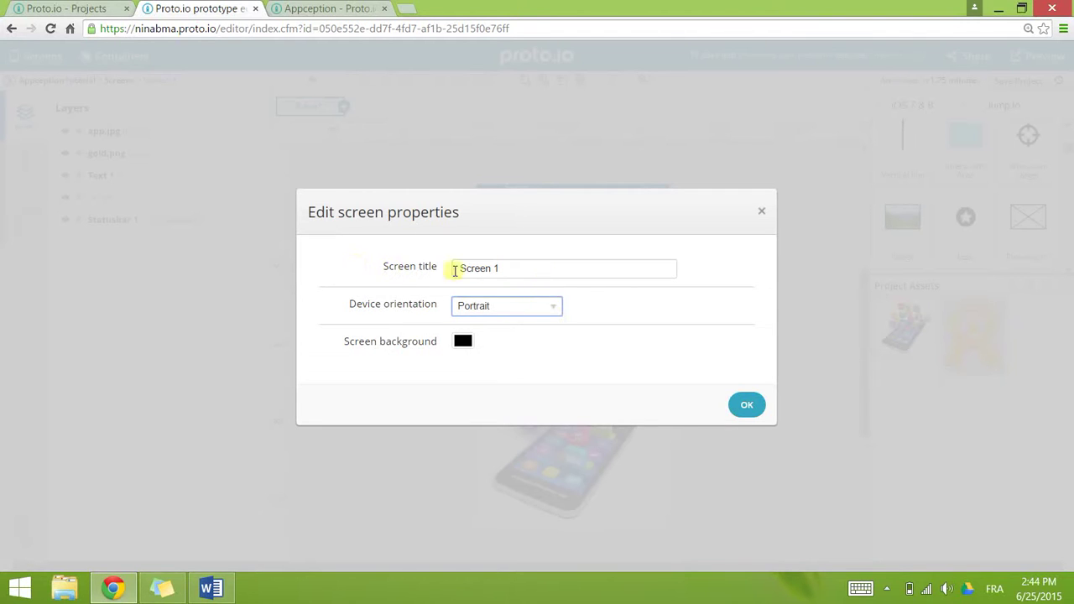
pyautogui.moveTo(510, 268); pyautogui.dragTo(388, 269)
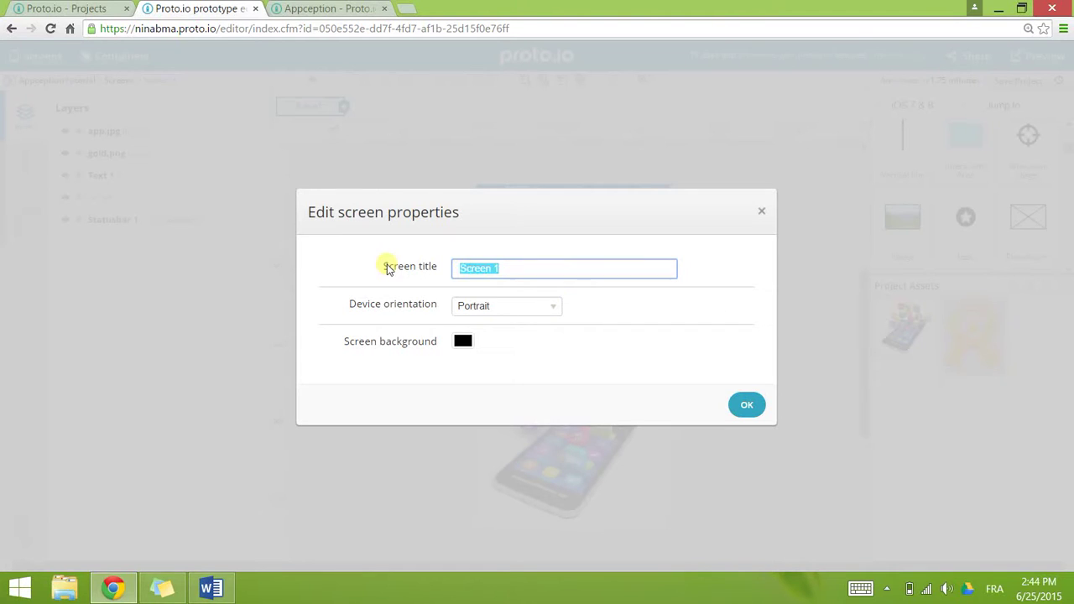
pyautogui.write('aCCUEIL')
pyautogui.press('BackSpace')
pyautogui.press('BackSpace')
pyautogui.press('BackSpace')
pyautogui.press('BackSpace')
pyautogui.press('BackSpace')
pyautogui.press('BackSpace')
pyautogui.press('BackSpace')
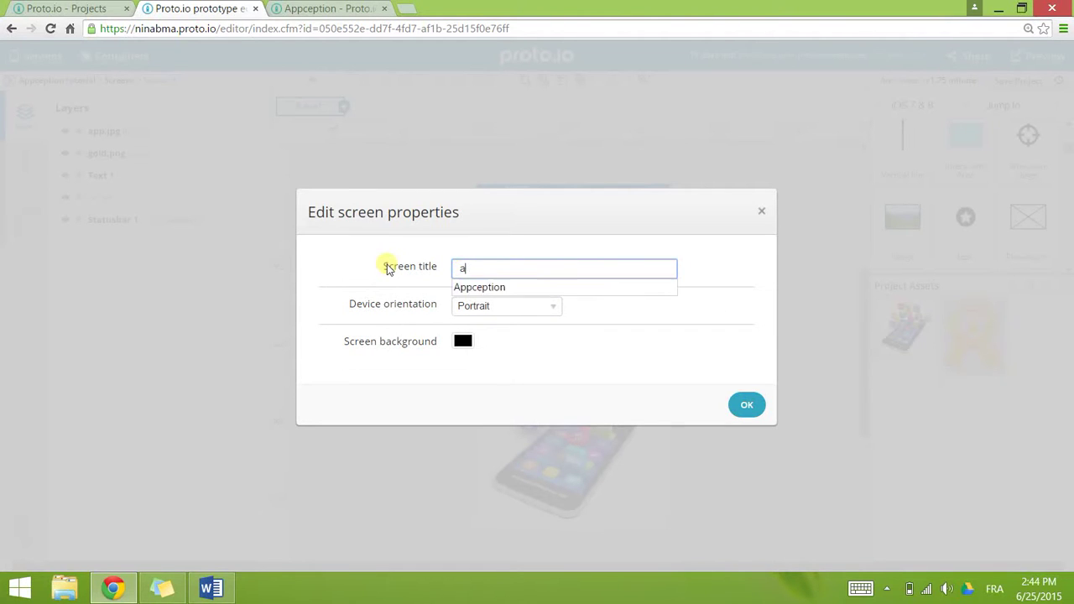
pyautogui.write('Accueil')
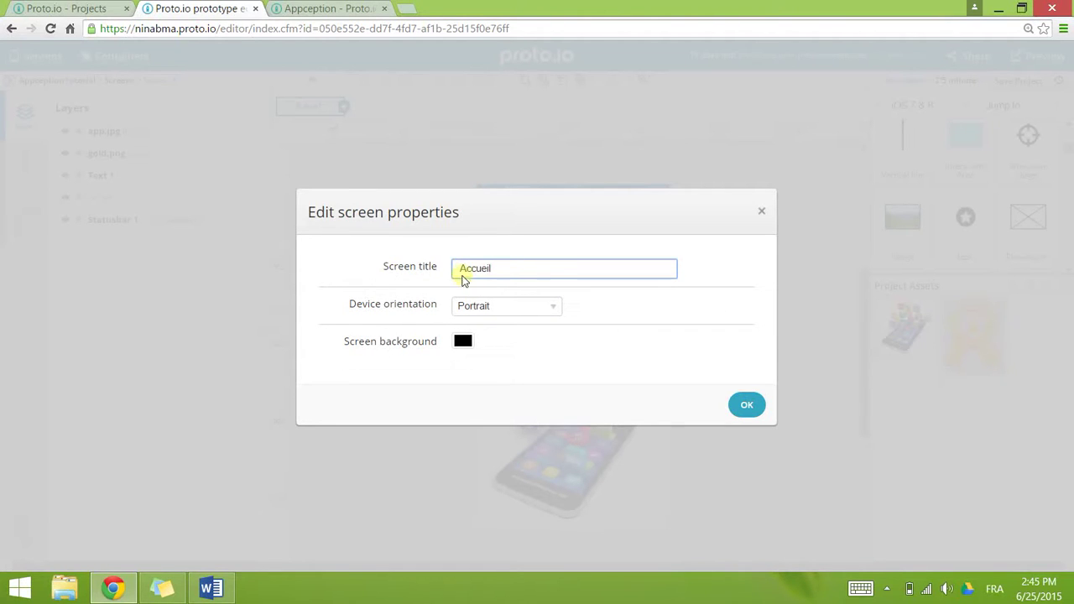
pyautogui.click(742, 407)
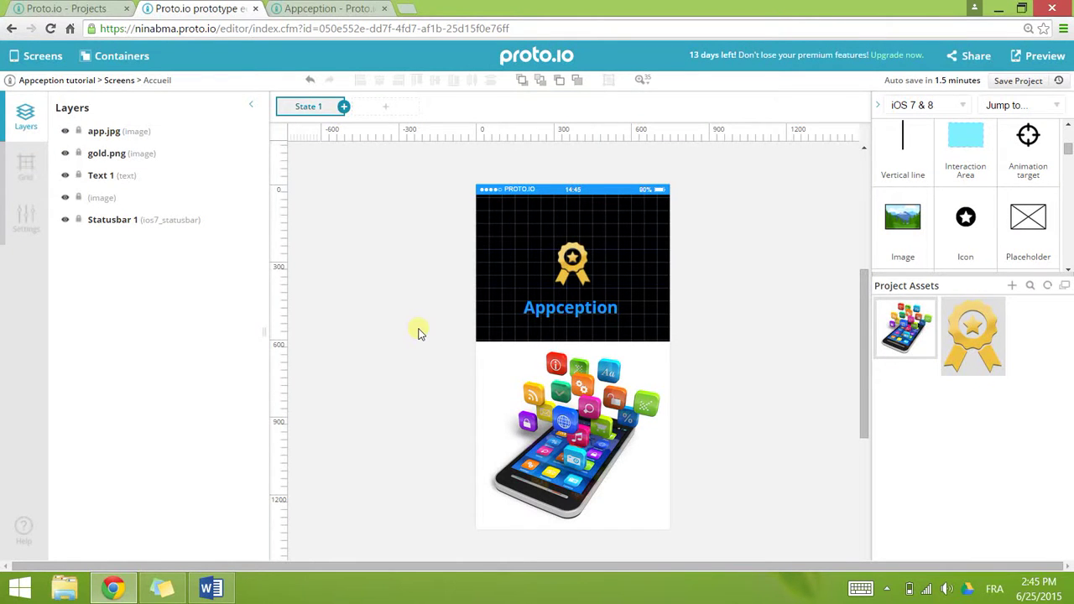
# - Check the finished Appception prototype, search the project's components for "button" and add a Menu Button to the Accueil screen
pyautogui.click(340, 7)
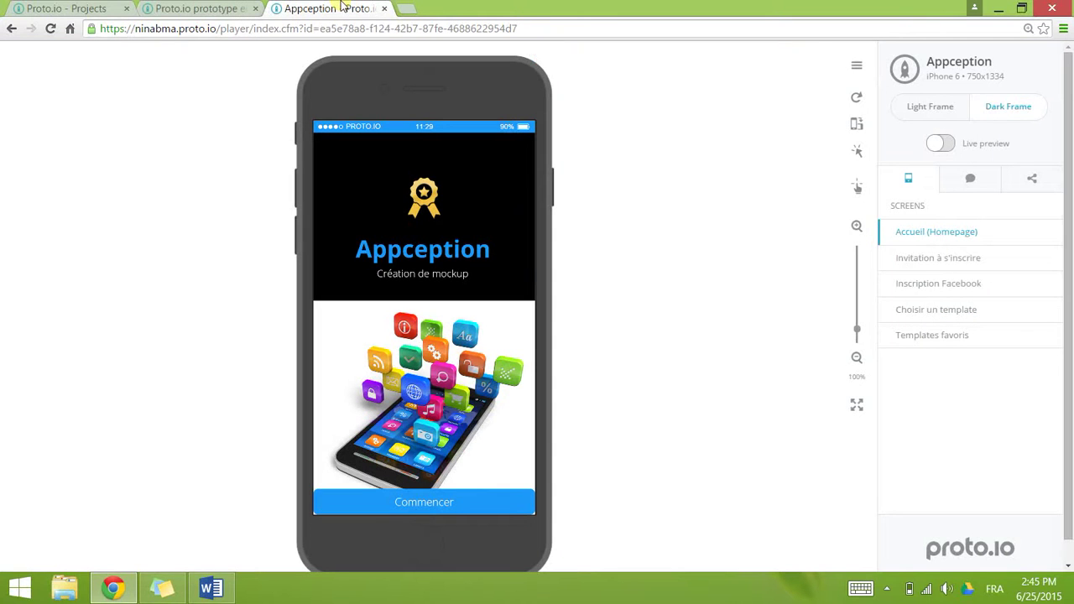
pyautogui.click(214, 6)
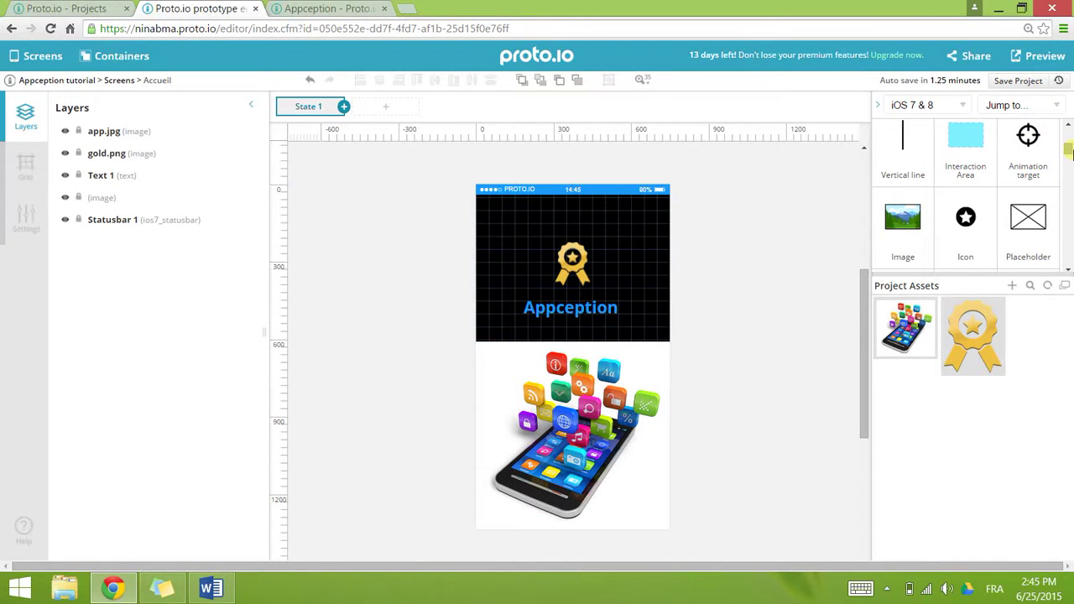
pyautogui.moveTo(1068, 148); pyautogui.dragTo(1061, 125)
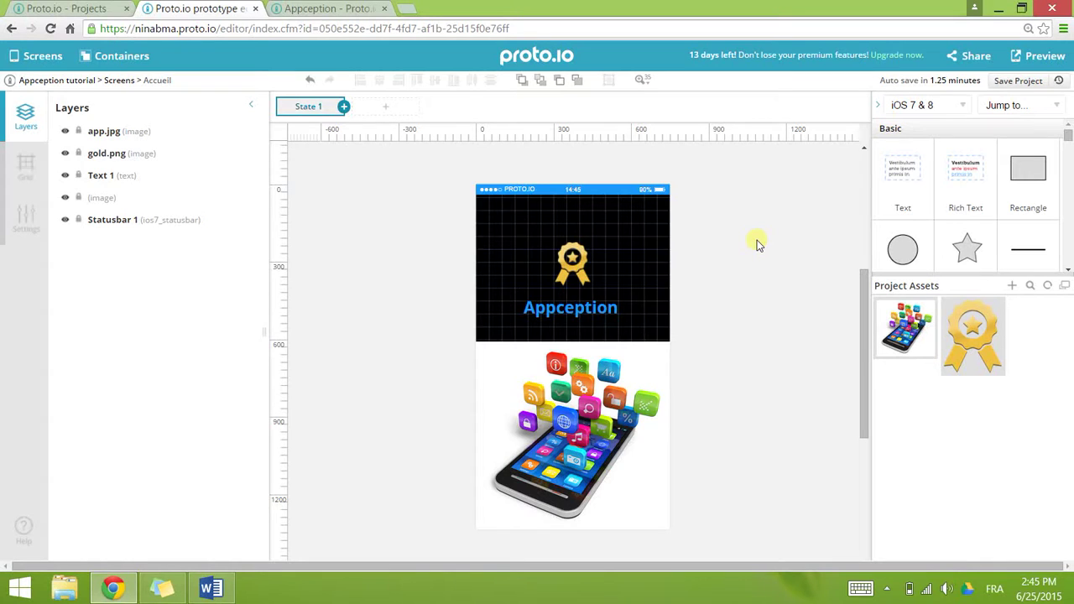
pyautogui.hotkey('ctrl', 'f')
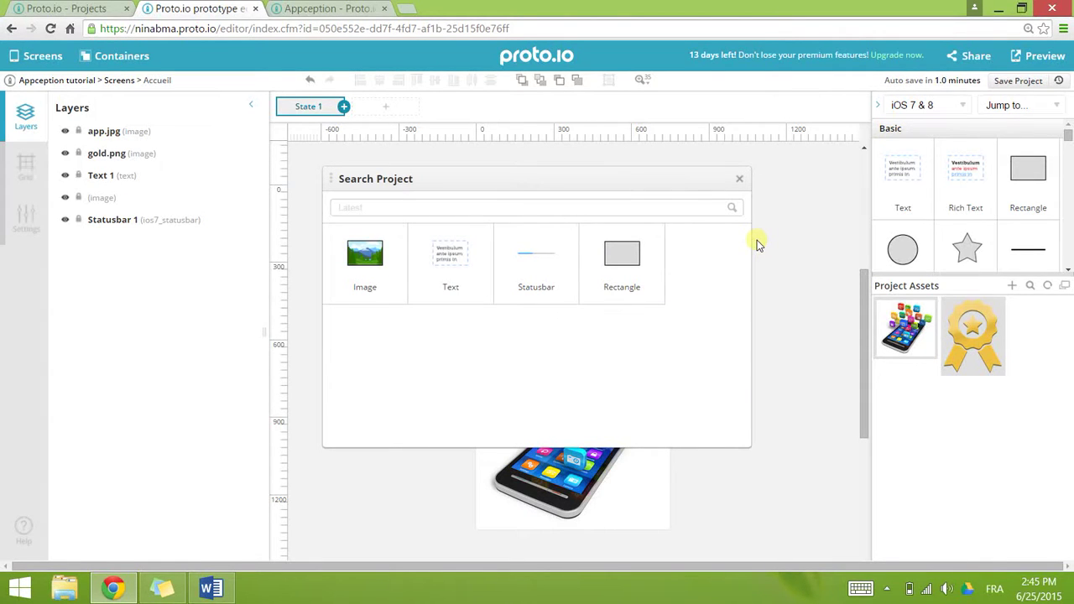
pyautogui.write('button')
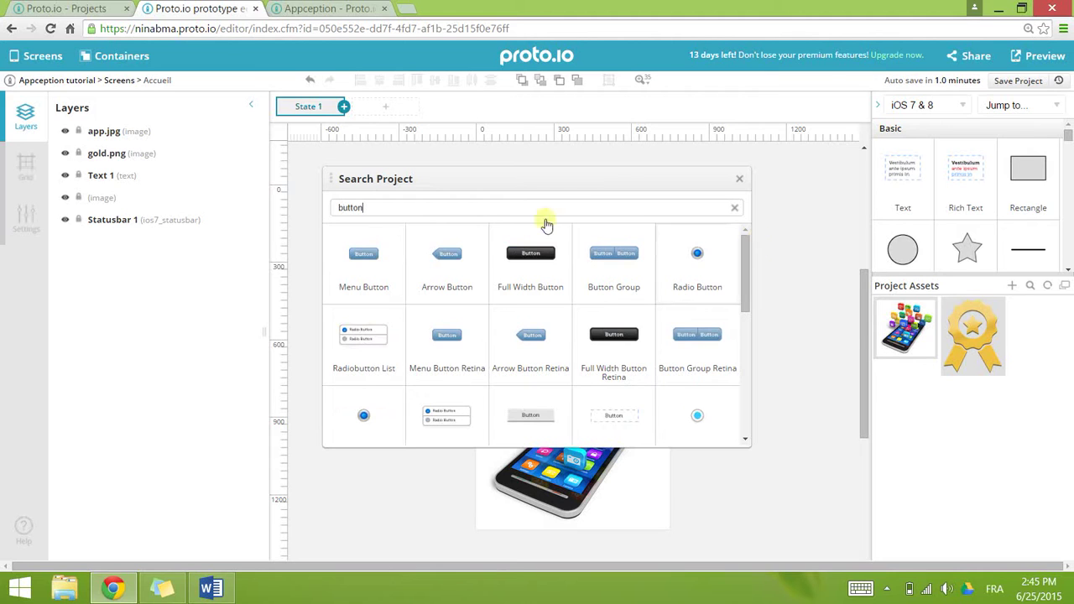
pyautogui.click(375, 265)
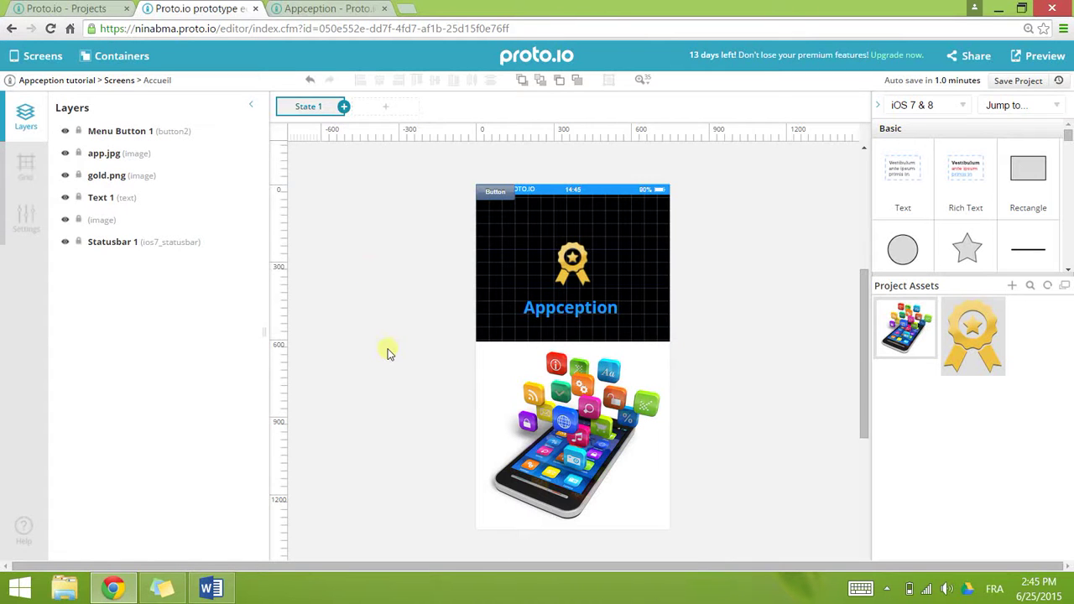
# - Move the menu button to the phone screen's lower edge and stretch it to the full 750 px width
pyautogui.doubleClick(501, 194)
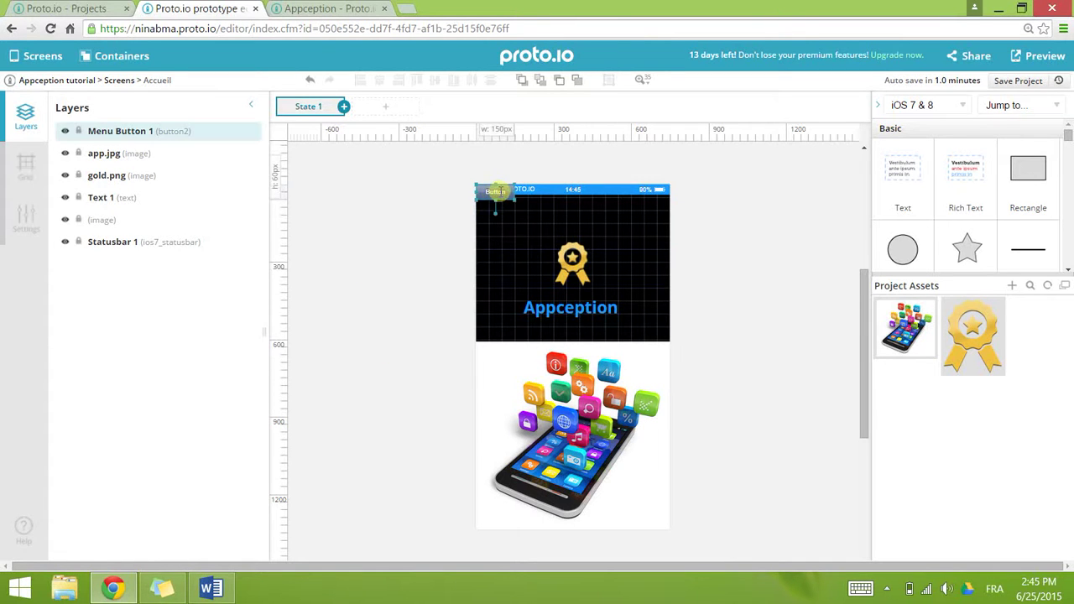
pyautogui.moveTo(509, 193); pyautogui.dragTo(518, 526)
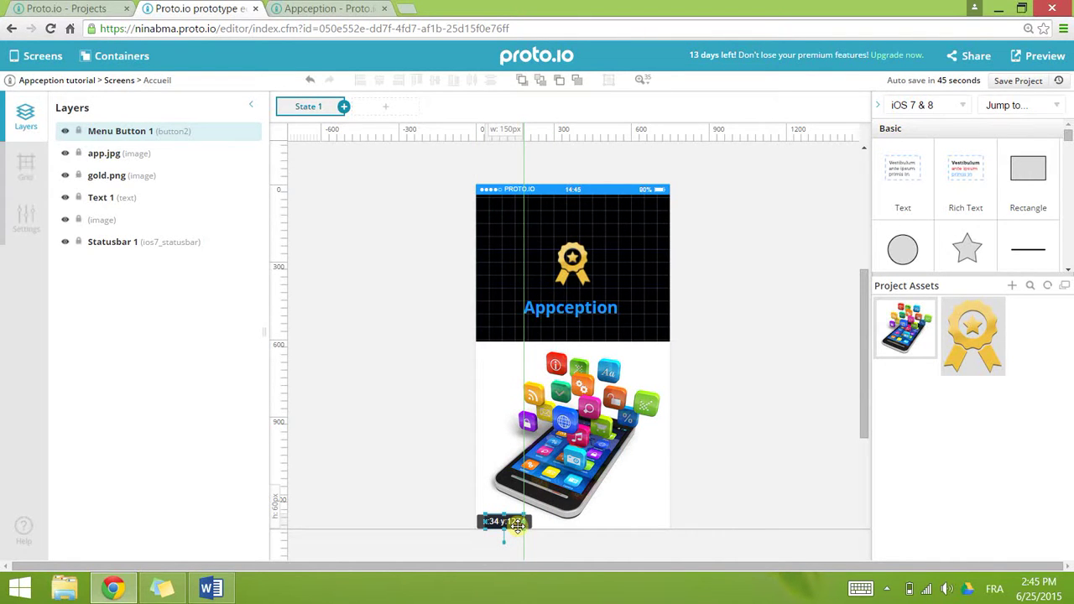
pyautogui.moveTo(530, 522); pyautogui.dragTo(668, 521)
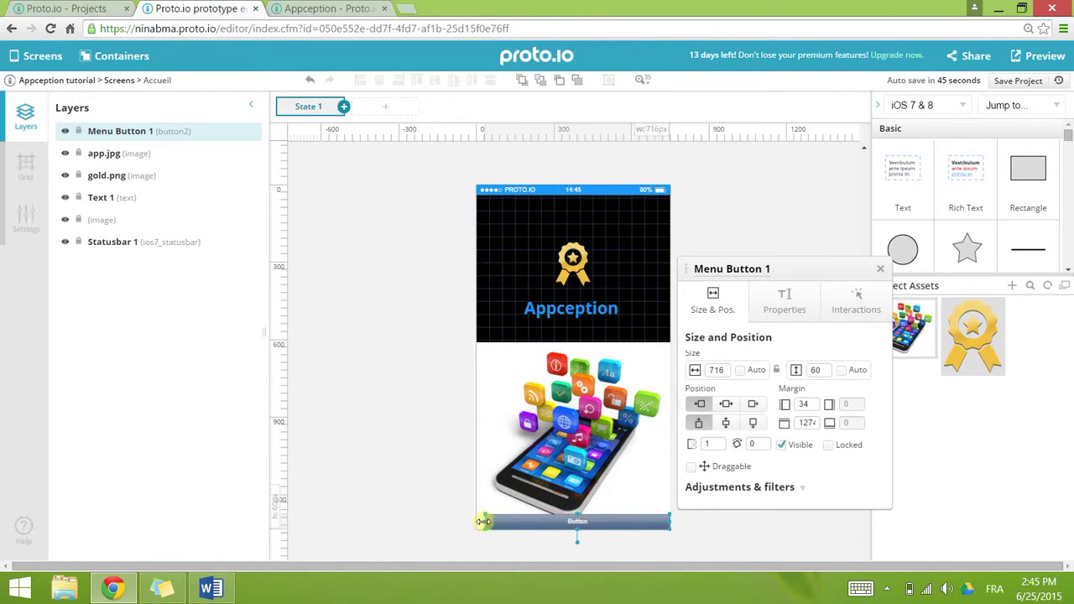
pyautogui.moveTo(483, 521); pyautogui.dragTo(479, 521)
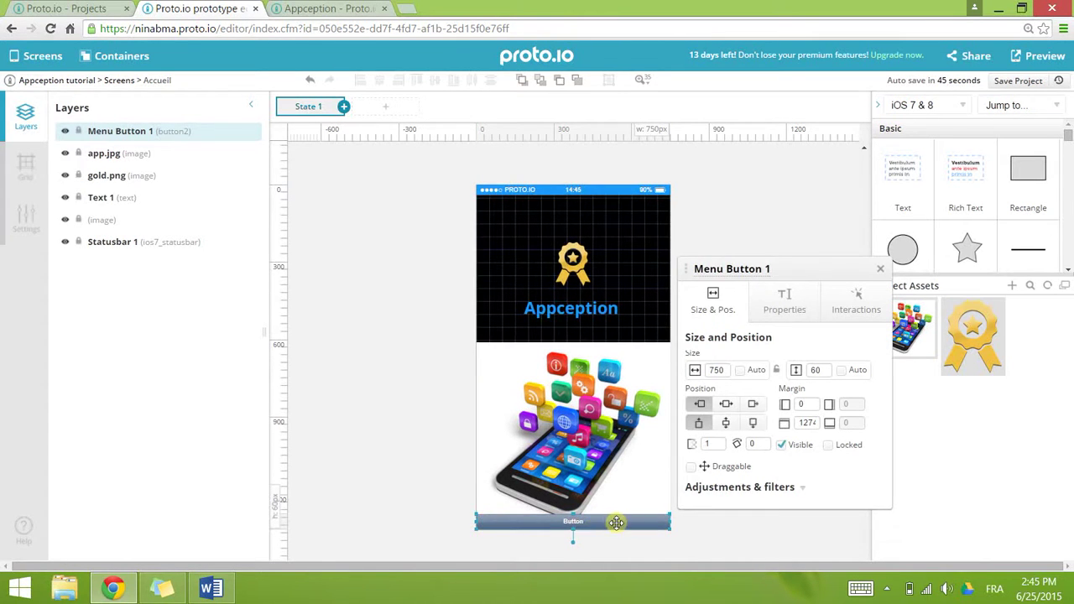
# - Set the menu button's background to the light blue #83AAE5 from the basic palette
pyautogui.click(799, 308)
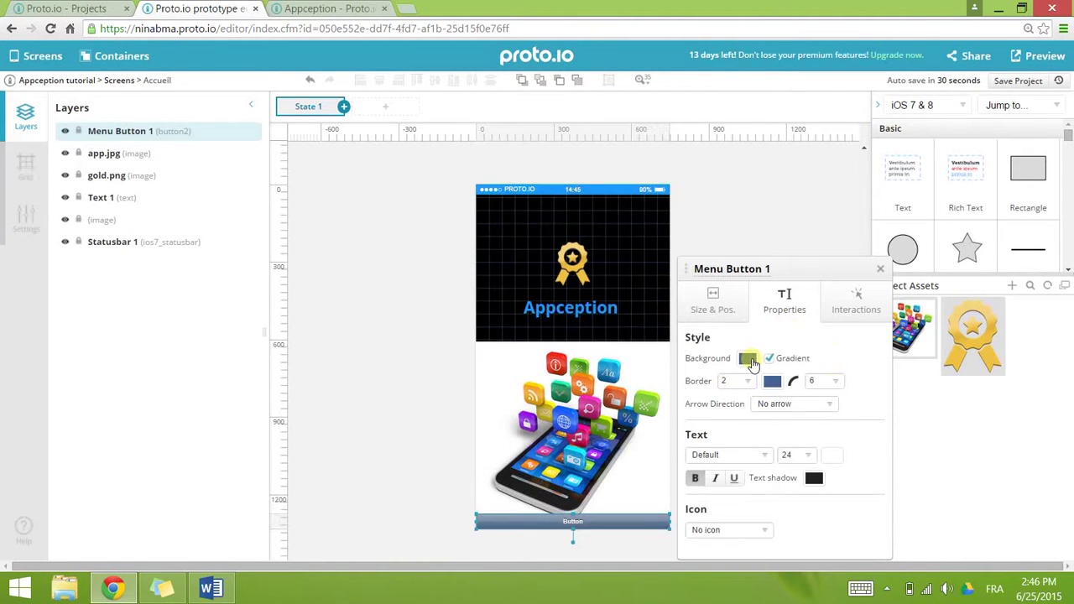
pyautogui.click(749, 359)
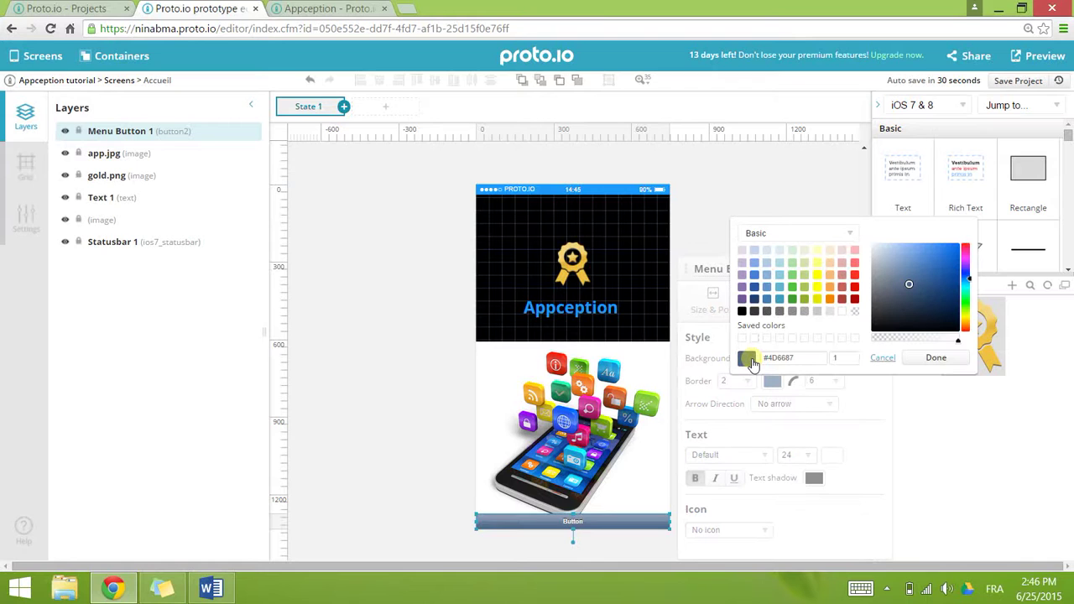
pyautogui.click(753, 275)
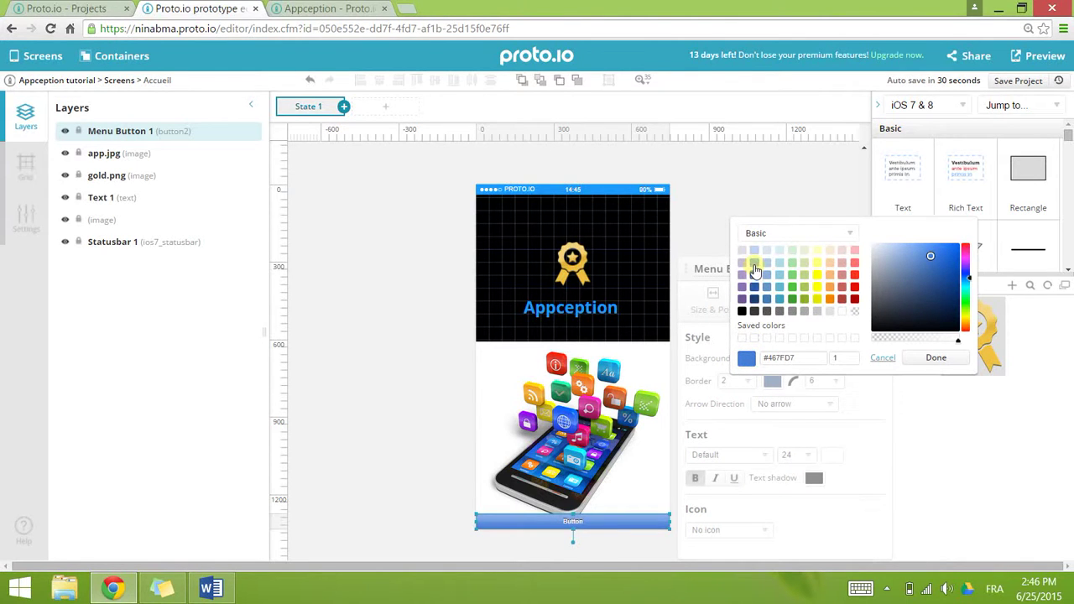
pyautogui.click(754, 263)
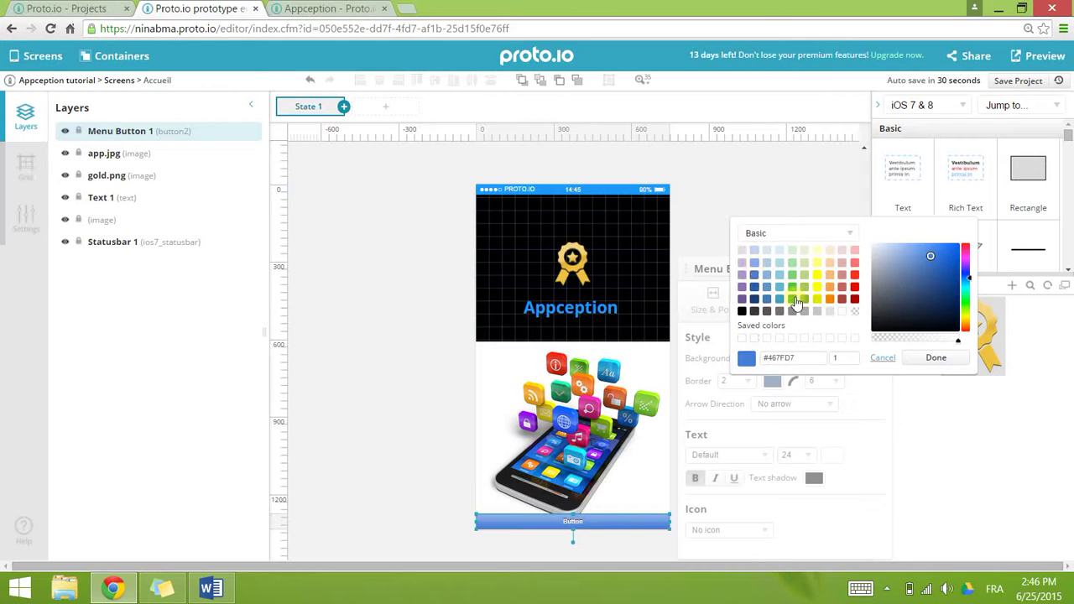
# - Copy the background colour code #1B9AF7 from the status bar
pyautogui.click(604, 195)
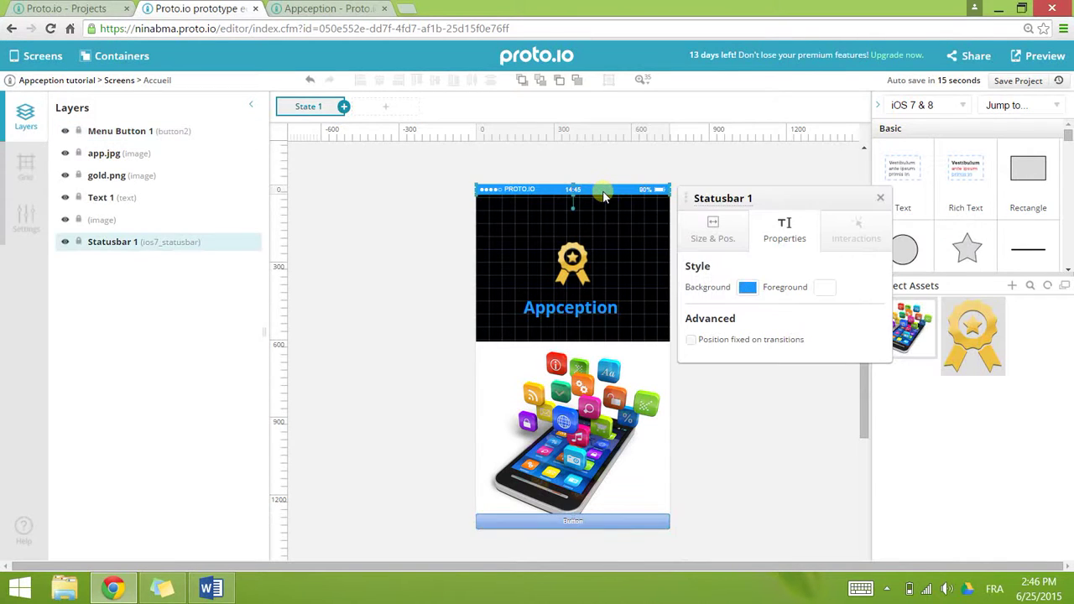
pyautogui.click(745, 289)
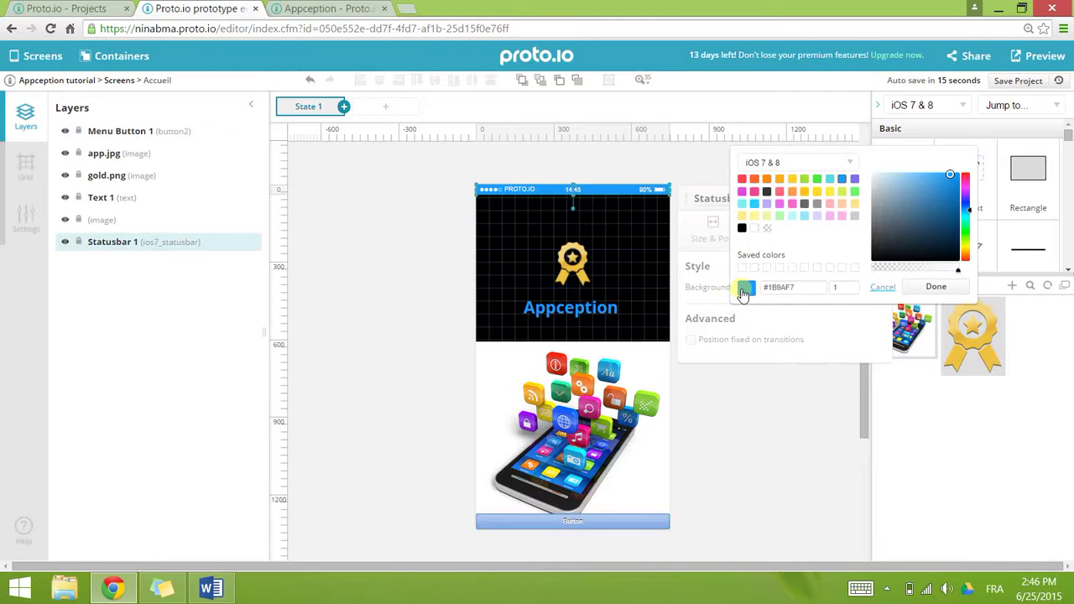
pyautogui.click(789, 287)
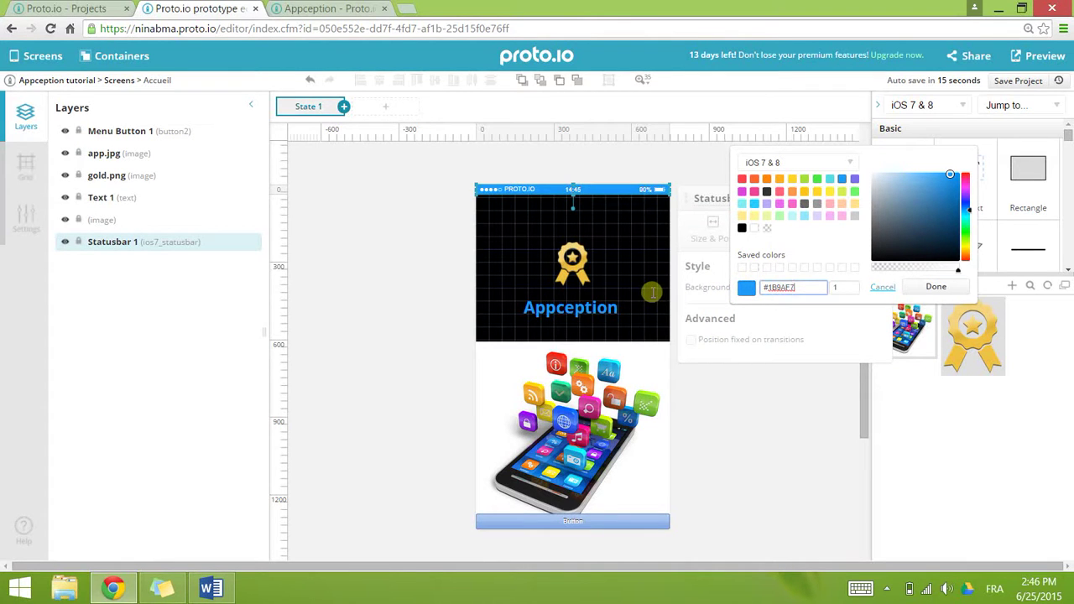
pyautogui.hotkey('ctrl', 'a')
pyautogui.hotkey('ctrl', 'c')
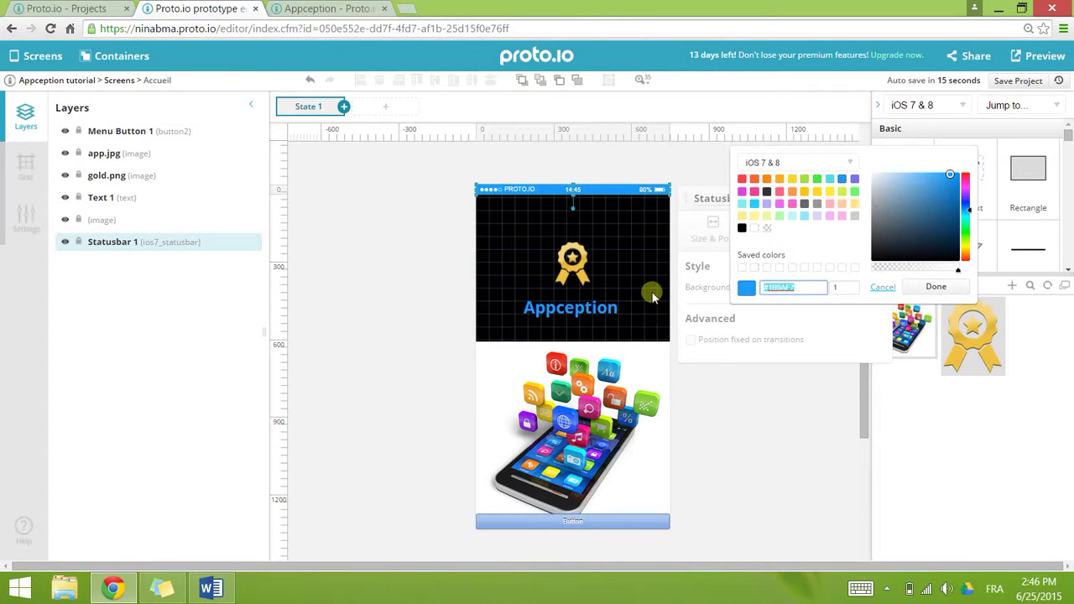
# - Replace the menu button's background colour with the copied code #1B9AF7 and apply it
pyautogui.click(623, 518)
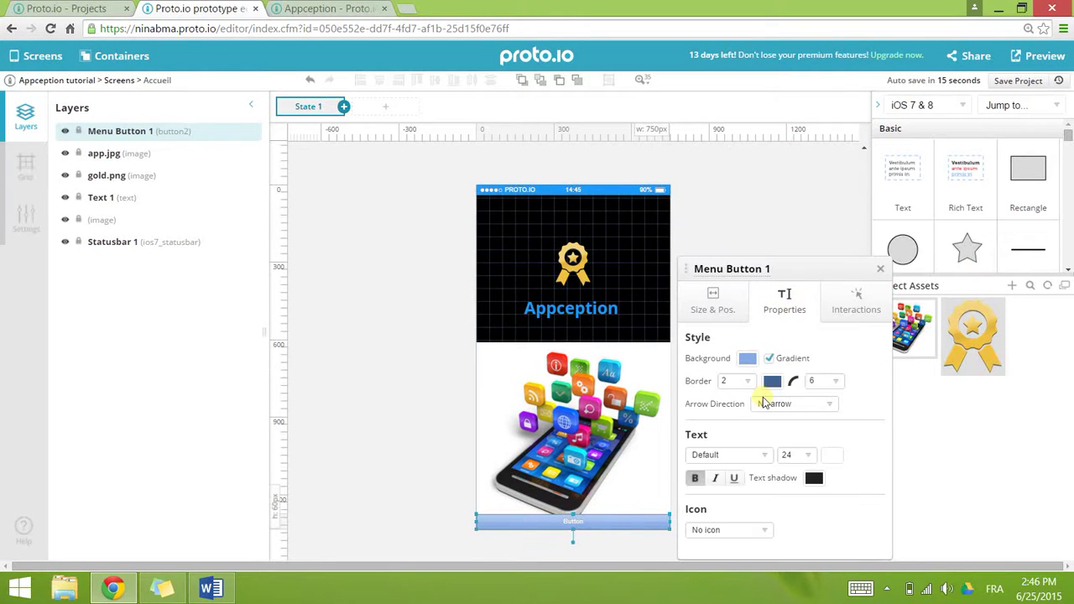
pyautogui.click(747, 358)
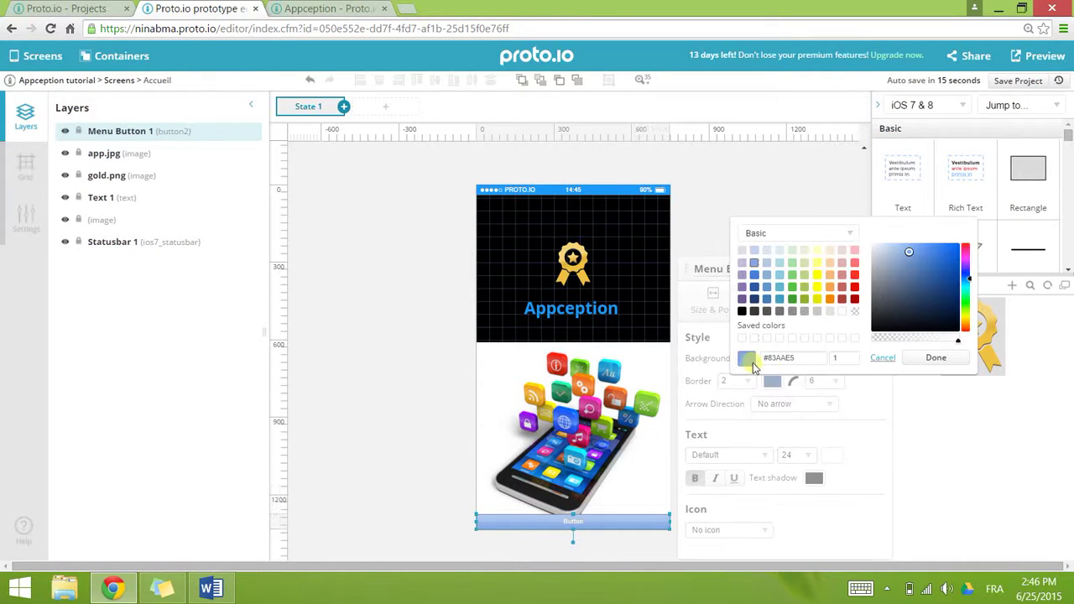
pyautogui.moveTo(813, 351); pyautogui.dragTo(693, 355)
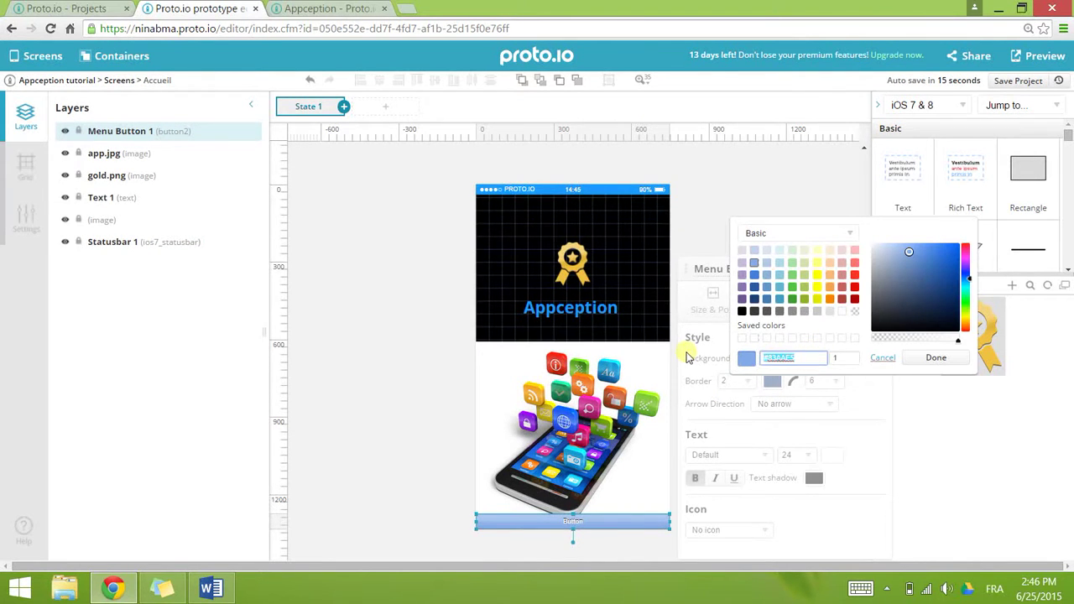
pyautogui.hotkey('ctrl', 'v')
pyautogui.click(934, 359)
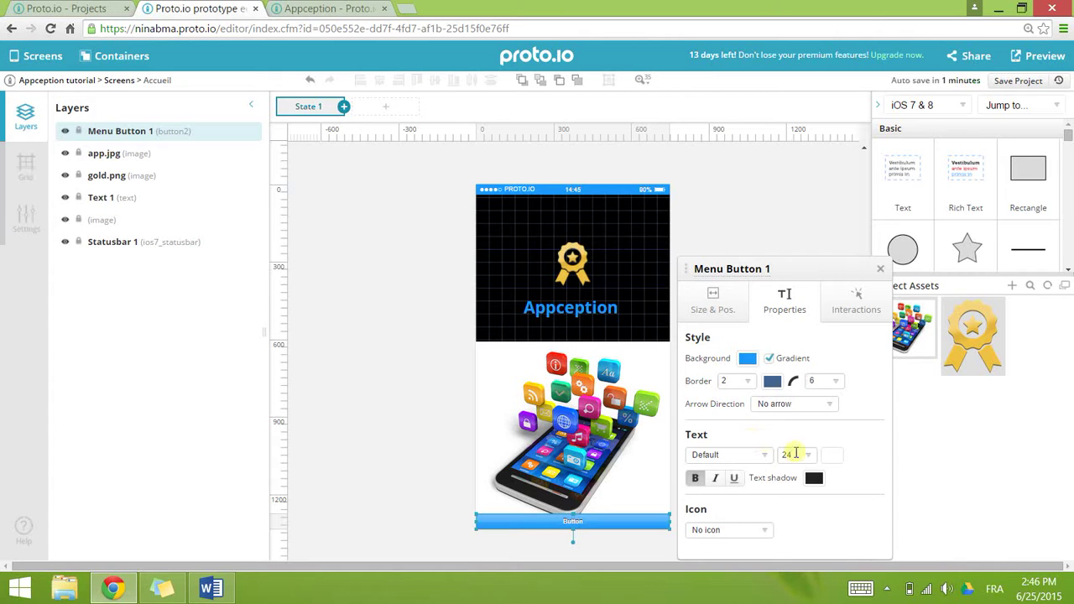
# - Set the menu button's text size to 36 and change its label to "Commencer"
pyautogui.click(808, 455)
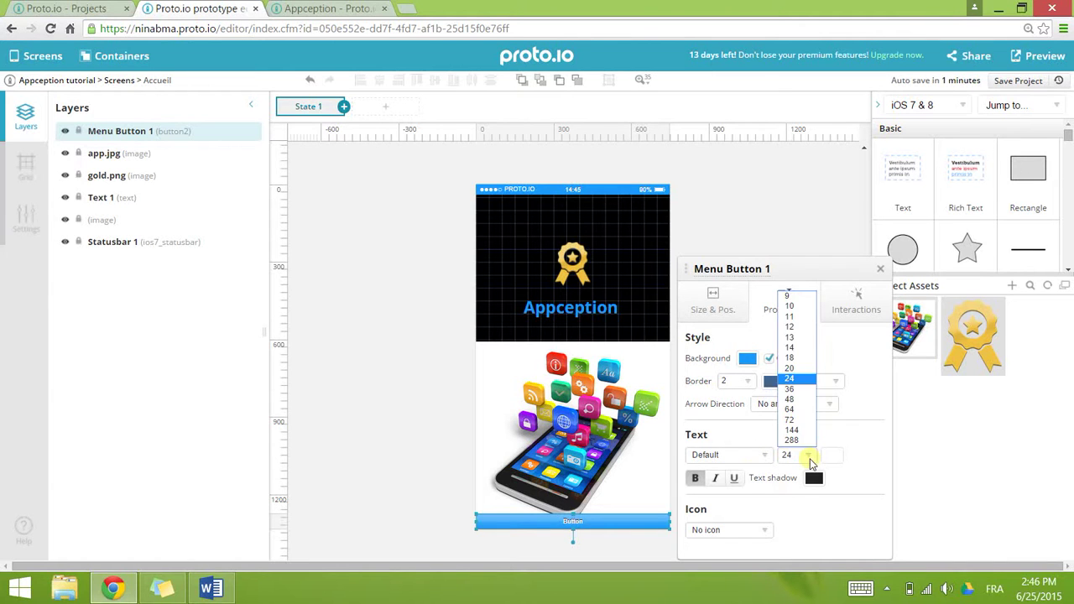
pyautogui.click(805, 391)
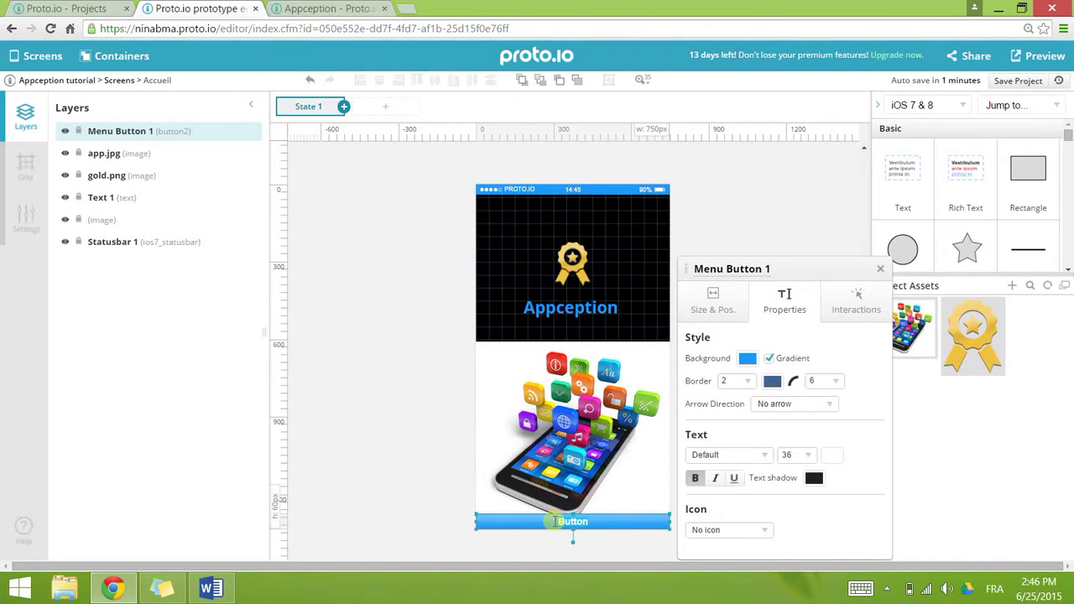
pyautogui.doubleClick(554, 521)
pyautogui.write('Commencer')
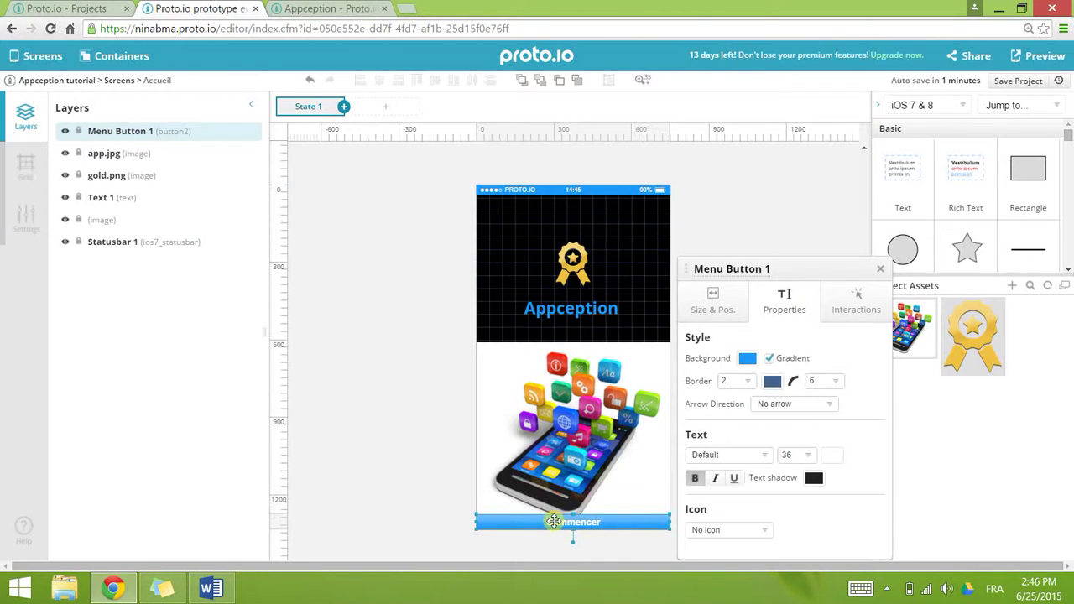
pyautogui.press('Return')
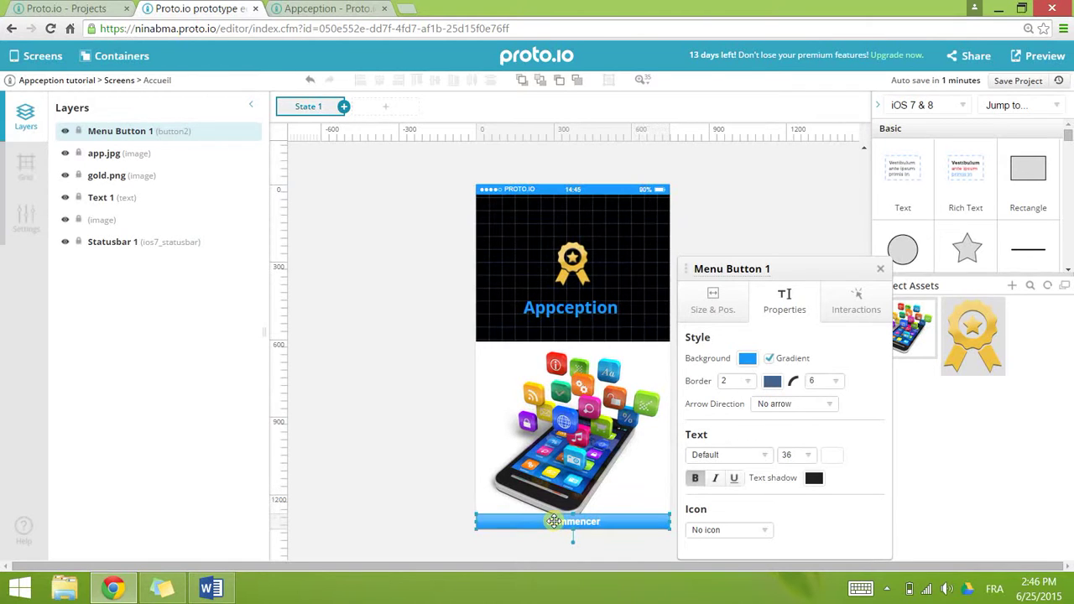
pyautogui.click(386, 436)
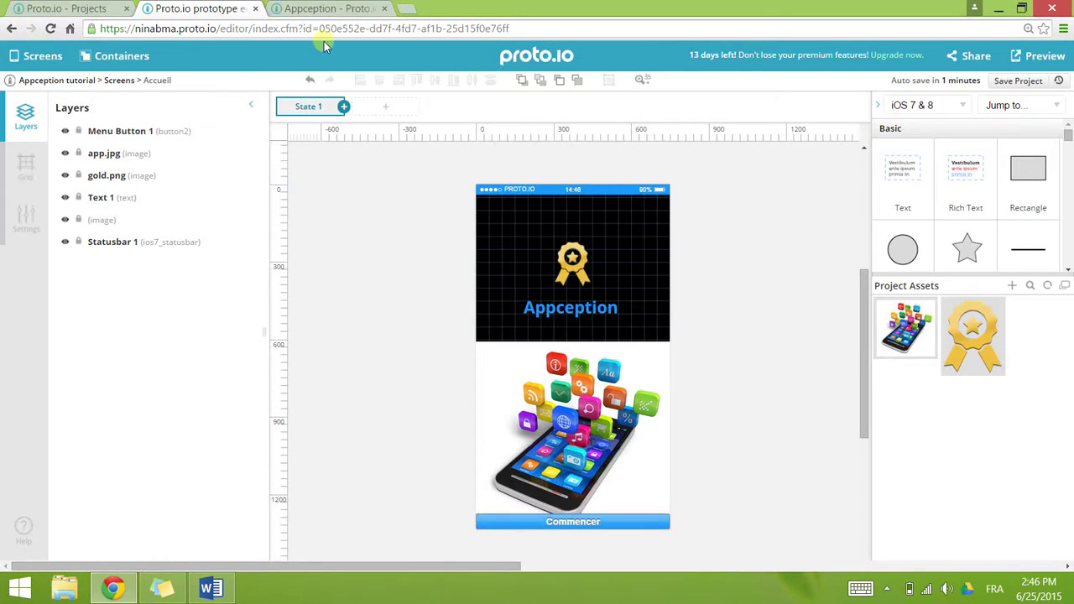
# - Check the finished Appception prototype and add the text "Création de Mockup" just below the "Appception" title
pyautogui.click(326, 7)
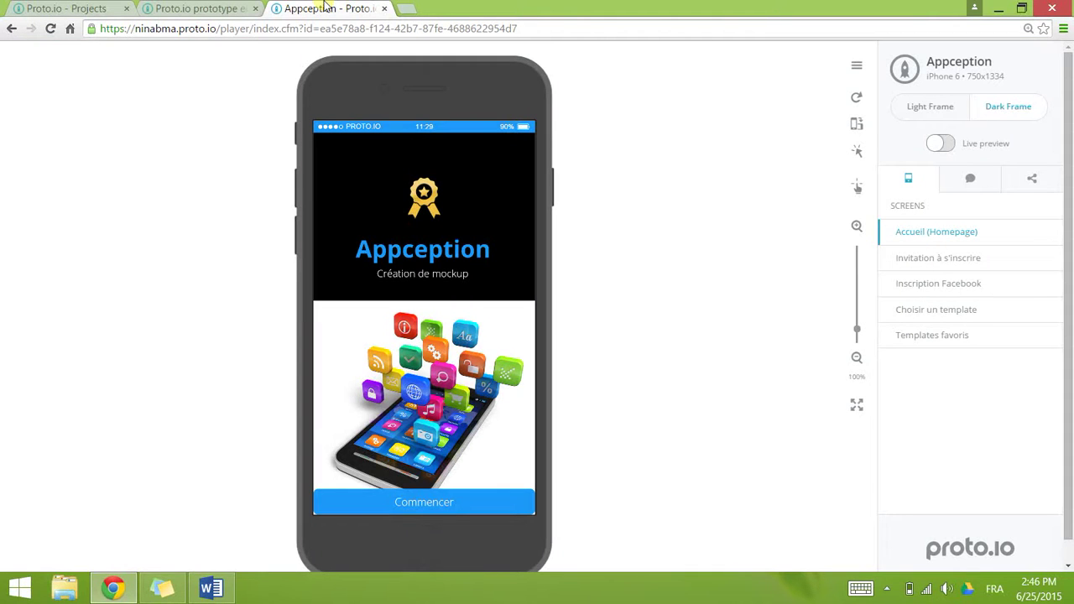
pyautogui.click(223, 6)
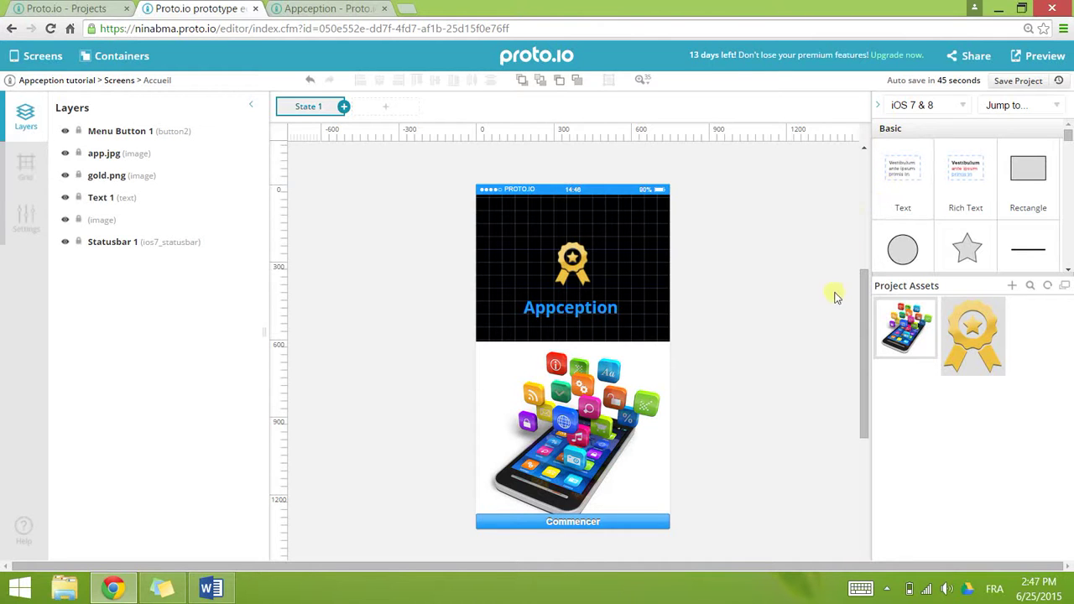
pyautogui.moveTo(904, 187); pyautogui.dragTo(571, 371)
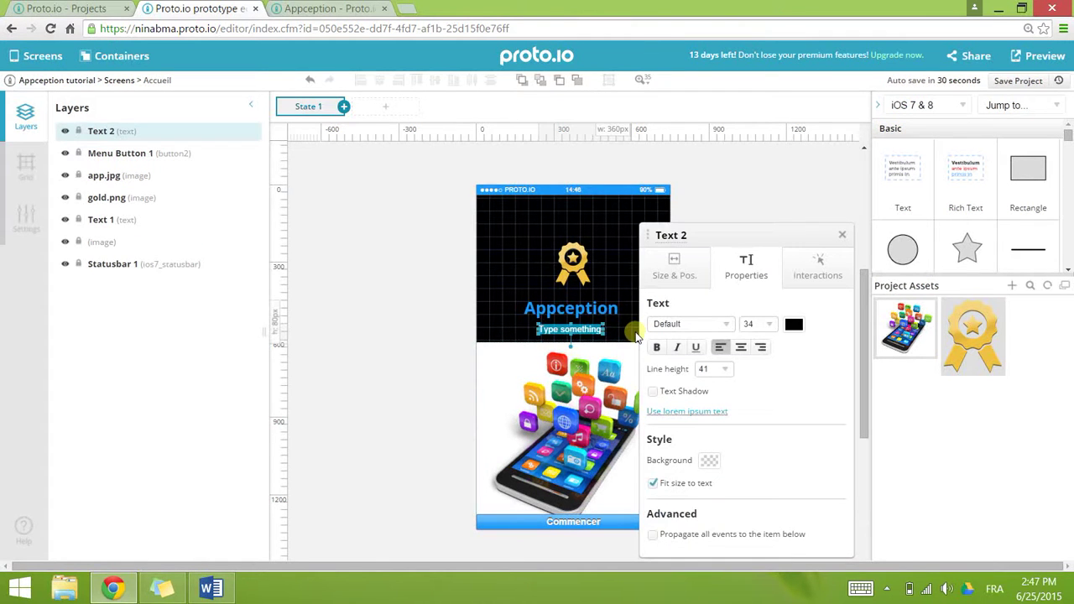
pyautogui.write('Bienvenue')
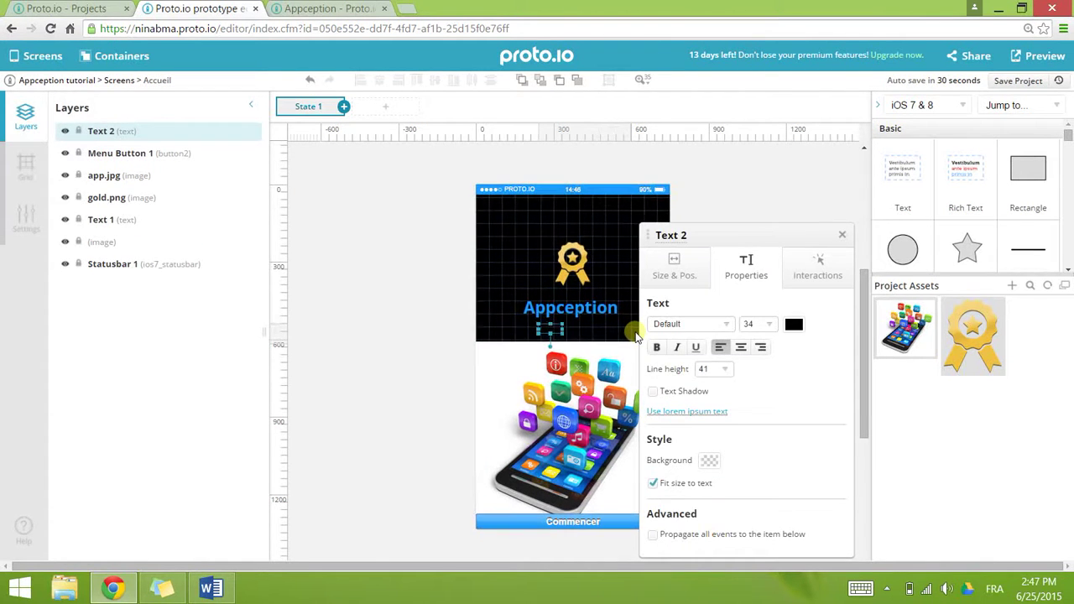
pyautogui.write('Mockup')
# - Set the "Création de Mockup" subtitle's colour to white (#FFFFFF) and its font to Open Sans 300
pyautogui.hotkey('ctrl', 'a')
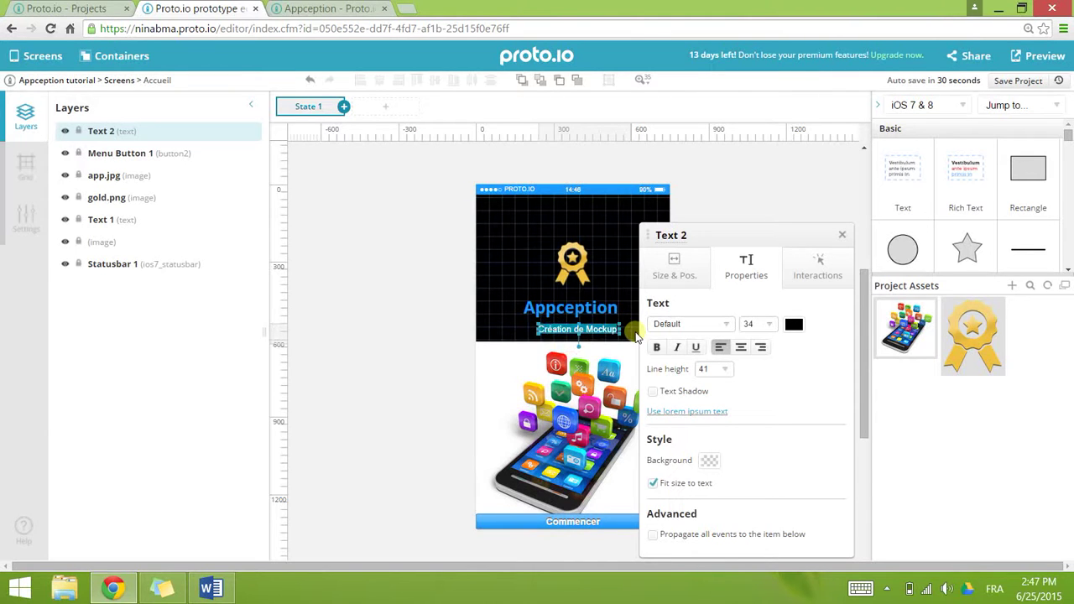
pyautogui.click(794, 324)
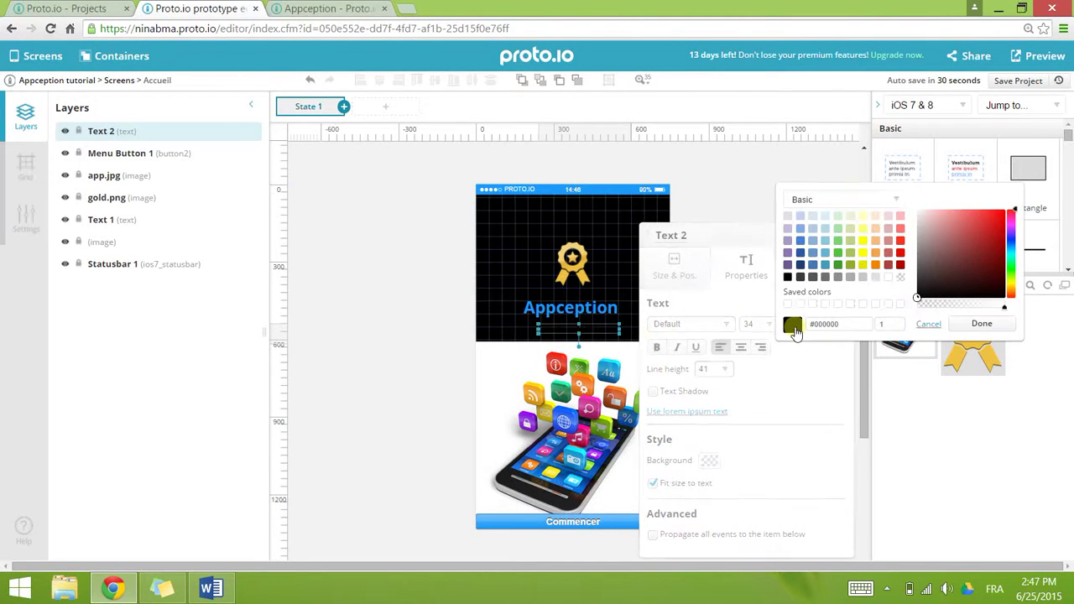
pyautogui.click(888, 279)
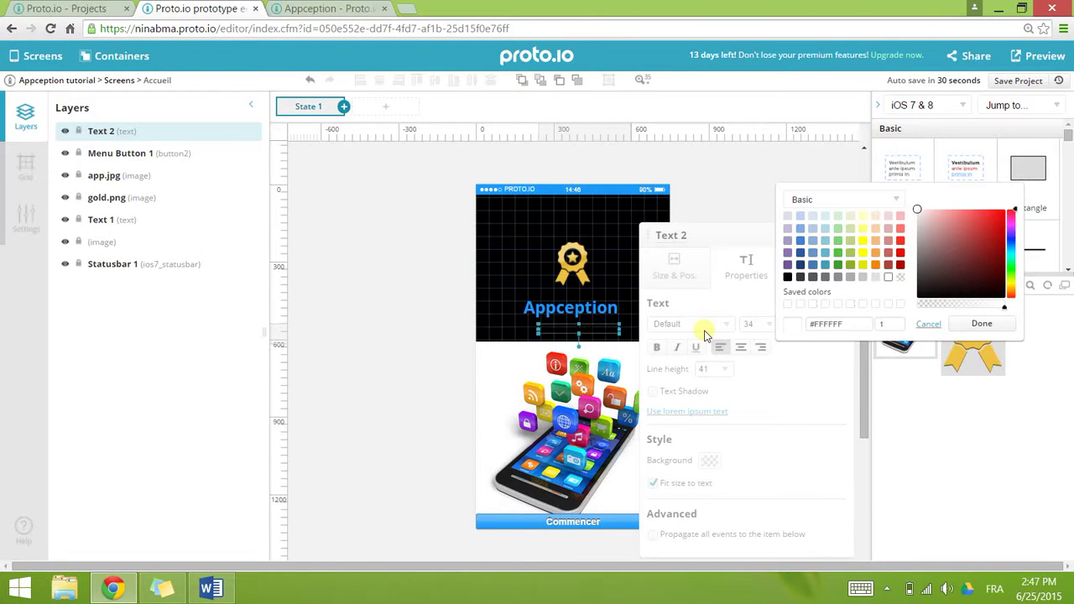
pyautogui.click(982, 334)
pyautogui.click(725, 327)
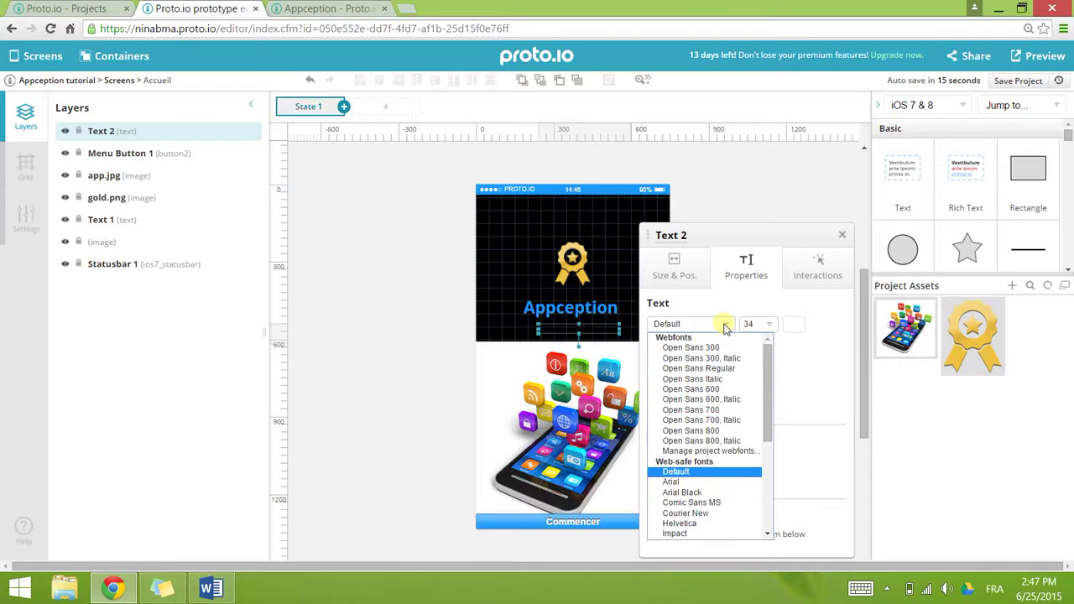
pyautogui.click(722, 347)
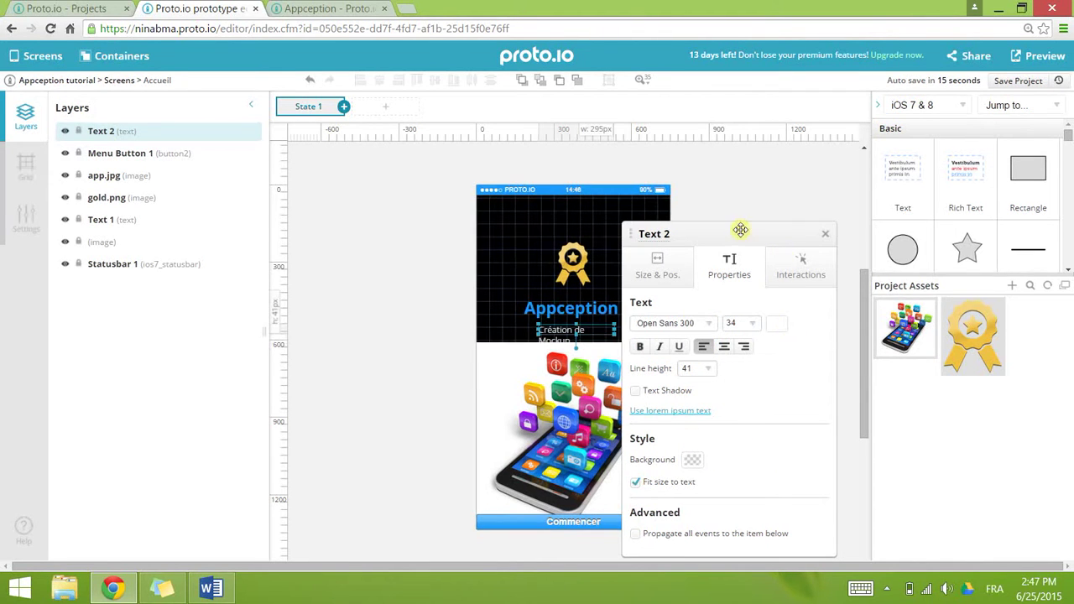
# - Widen the subtitle's text box to about 395 px so it fits on one line, and centre the text below the "Appception" title
pyautogui.moveTo(740, 232); pyautogui.dragTo(780, 172)
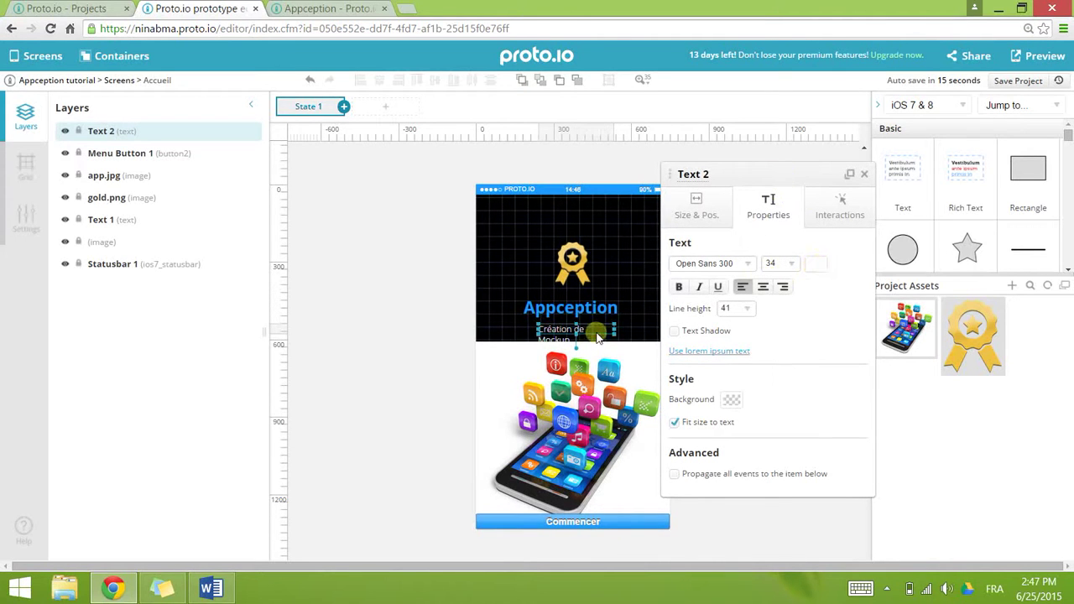
pyautogui.moveTo(621, 332); pyautogui.dragTo(638, 329)
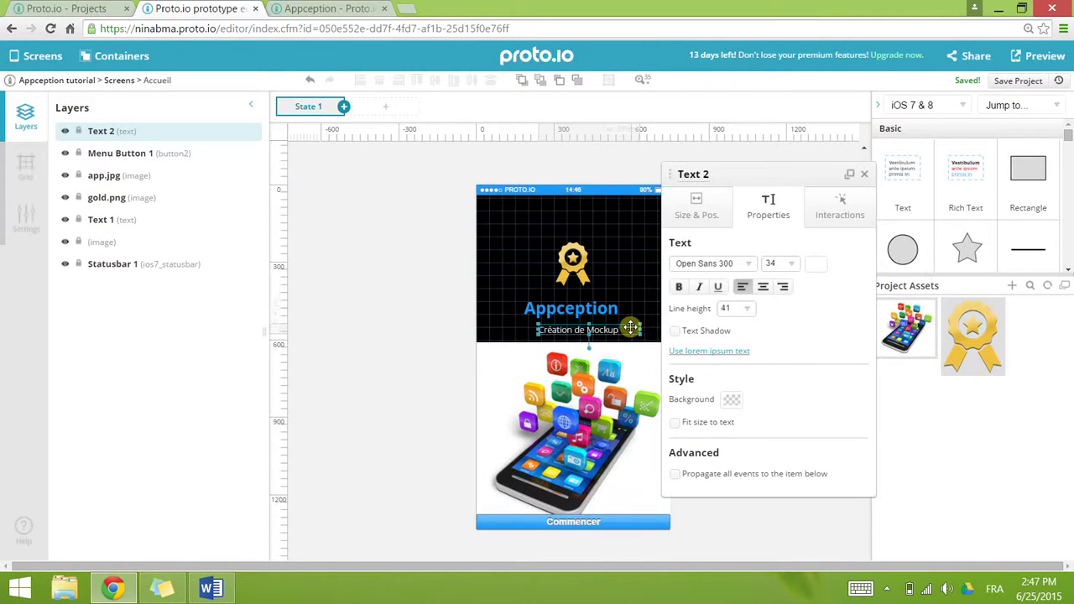
pyautogui.moveTo(630, 328); pyautogui.dragTo(616, 323)
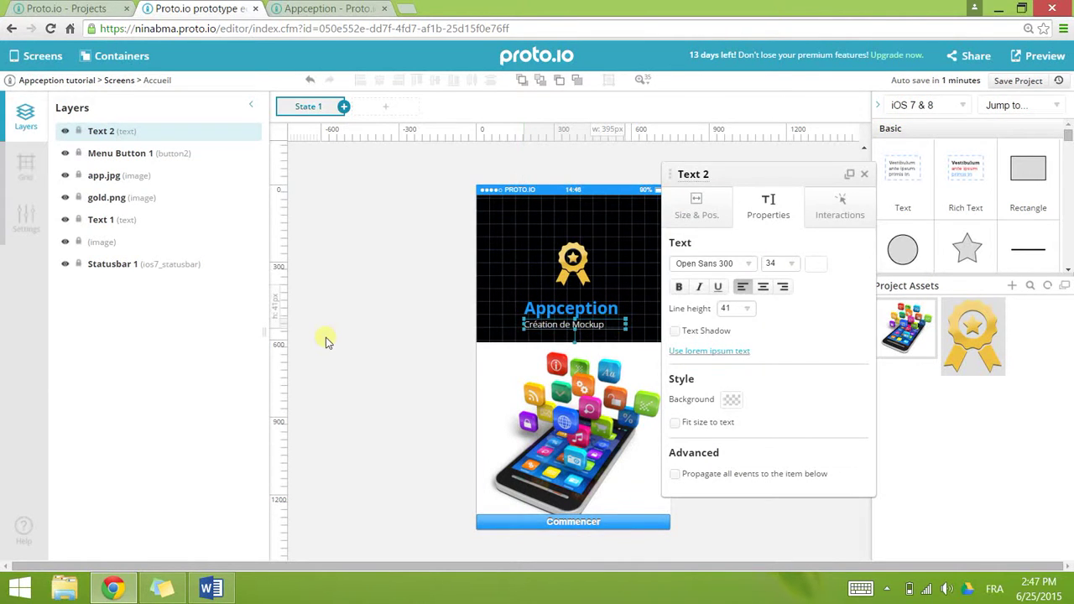
pyautogui.click(579, 326)
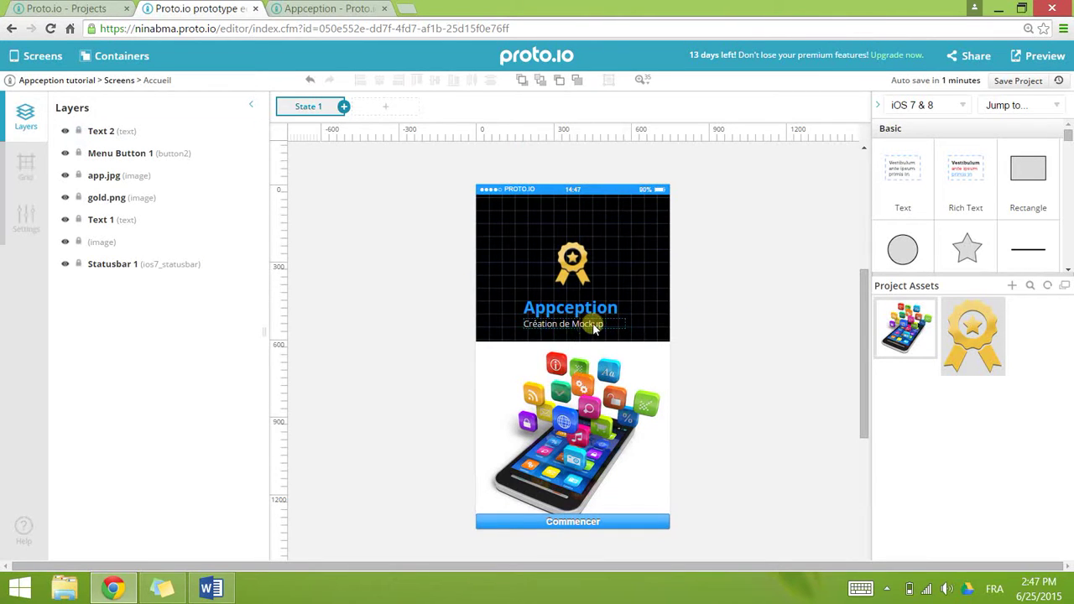
pyautogui.moveTo(593, 329); pyautogui.dragTo(604, 326)
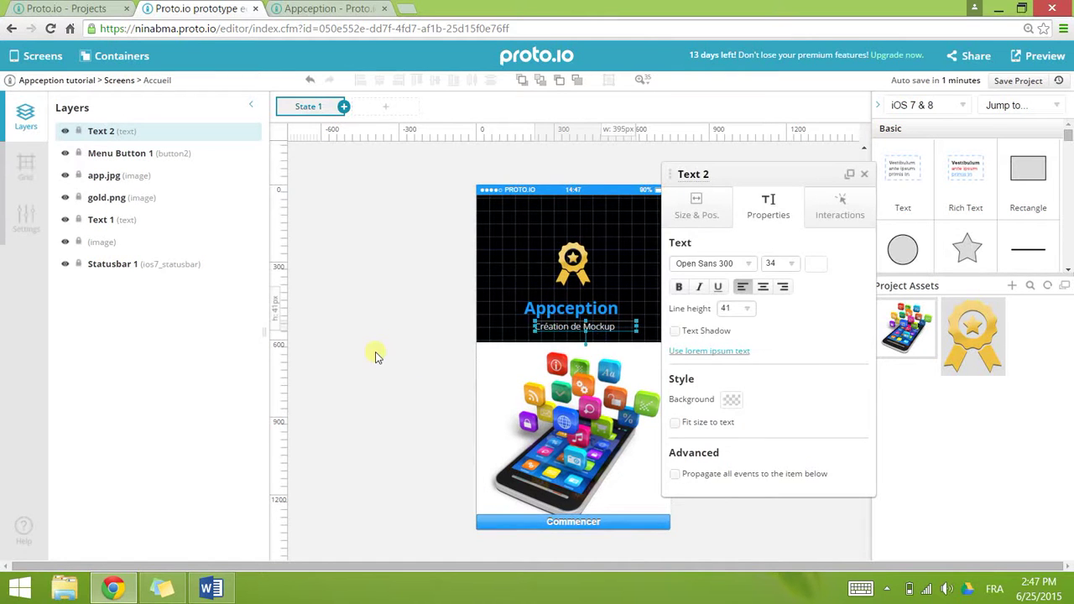
pyautogui.click(442, 336)
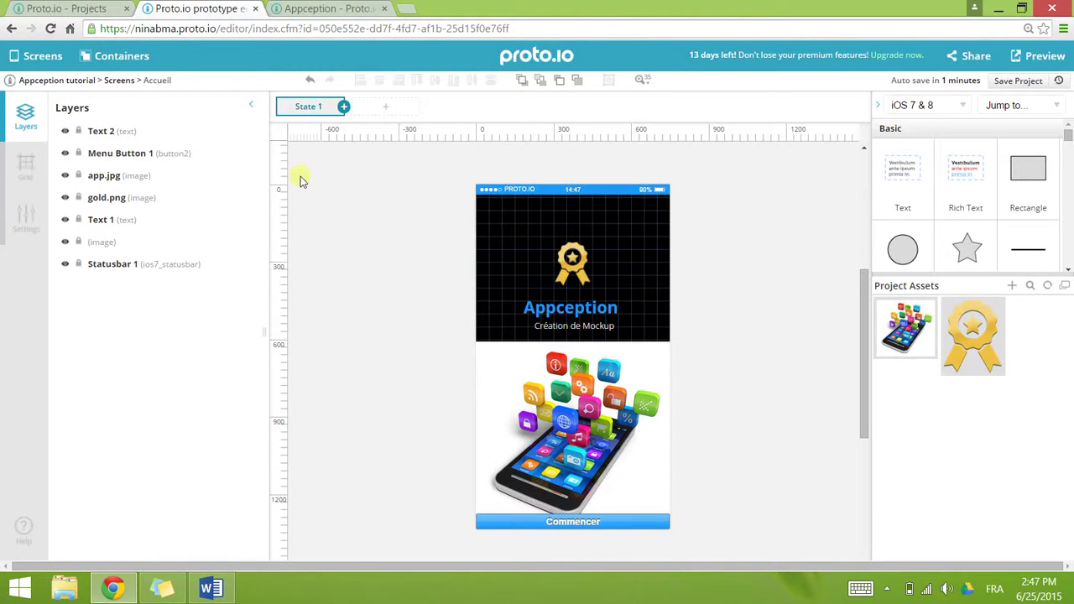
# - Check the finished Appception prototype and set the "Commencer" button's font to Open Sans 300
pyautogui.click(324, 8)
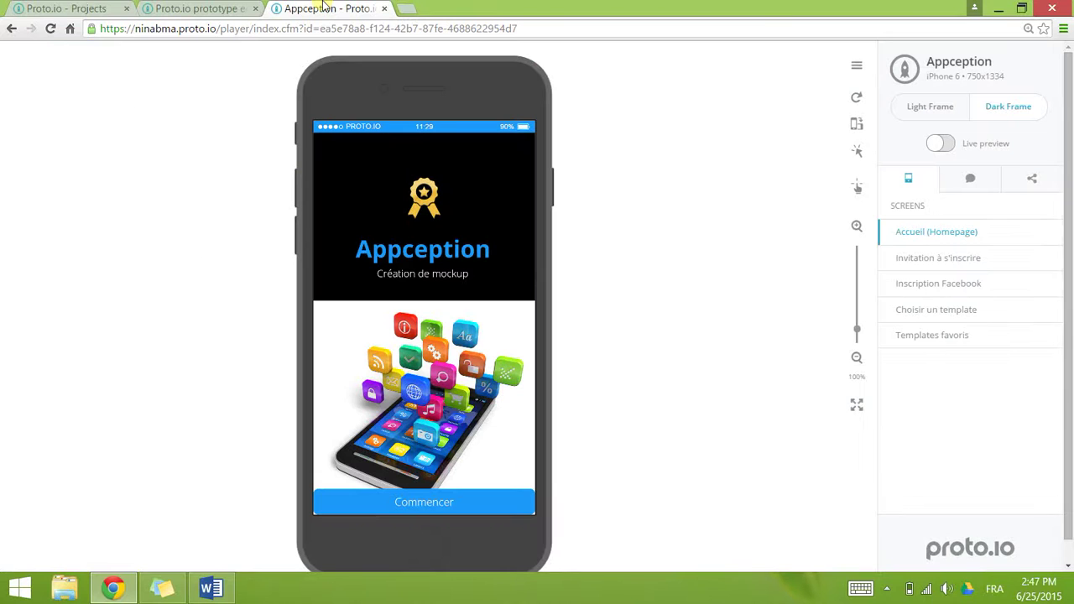
pyautogui.click(200, 8)
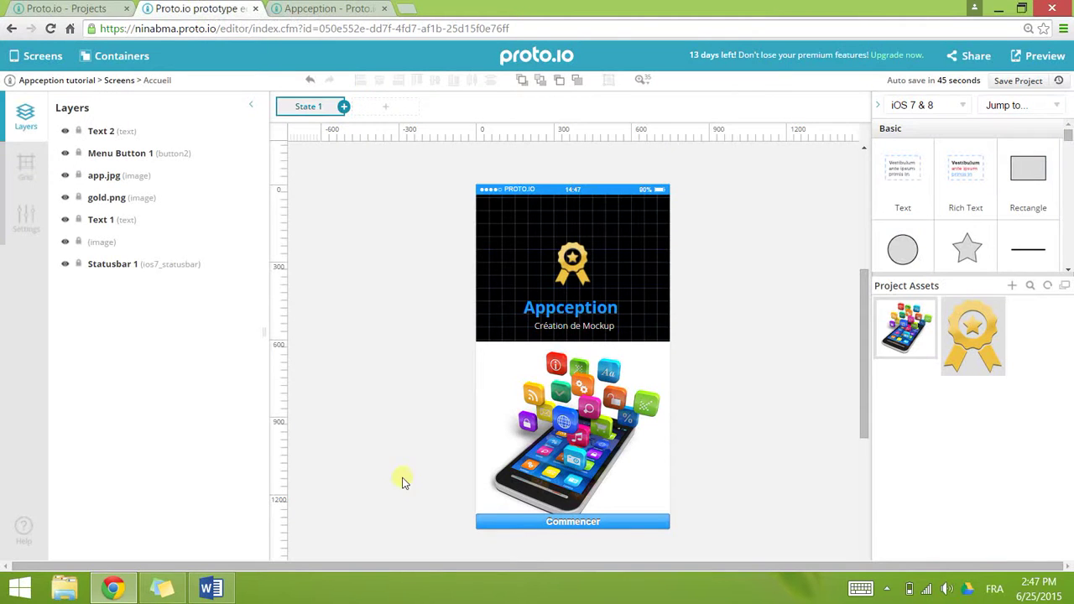
pyautogui.click(583, 521)
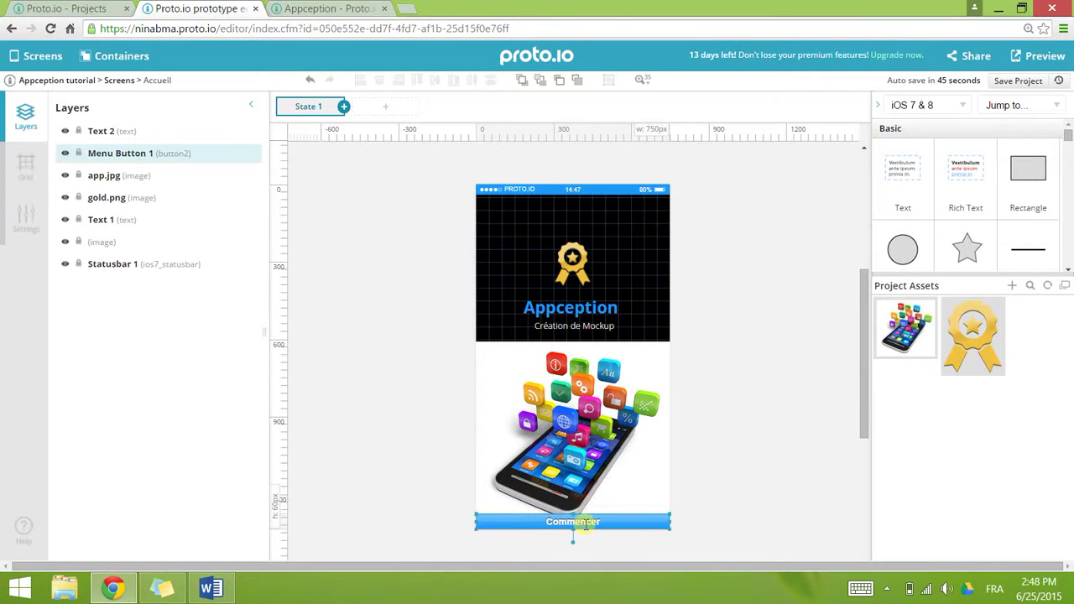
pyautogui.doubleClick(584, 521)
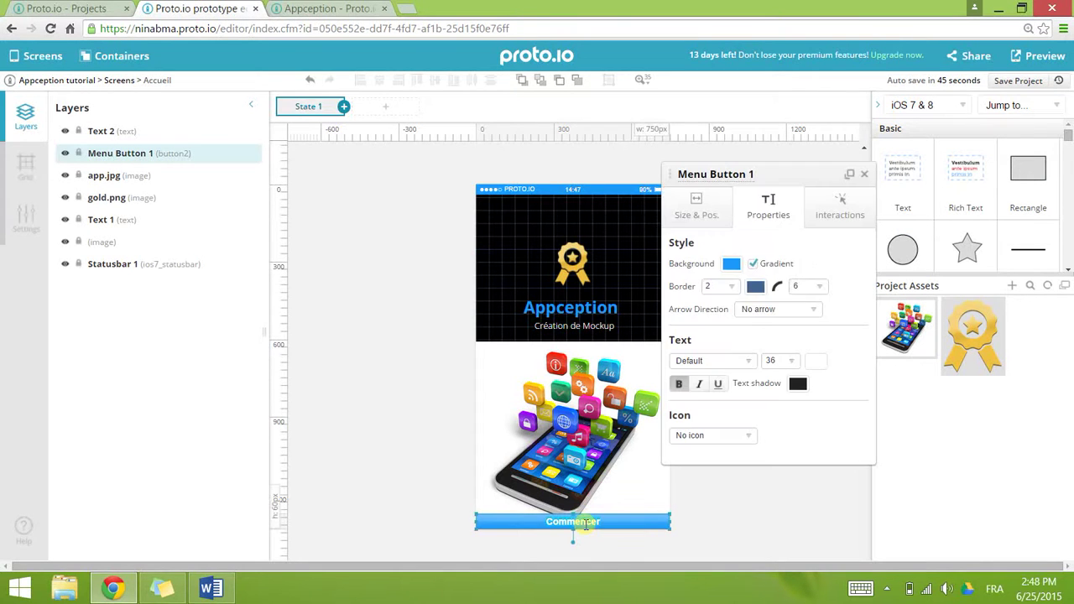
pyautogui.click(711, 362)
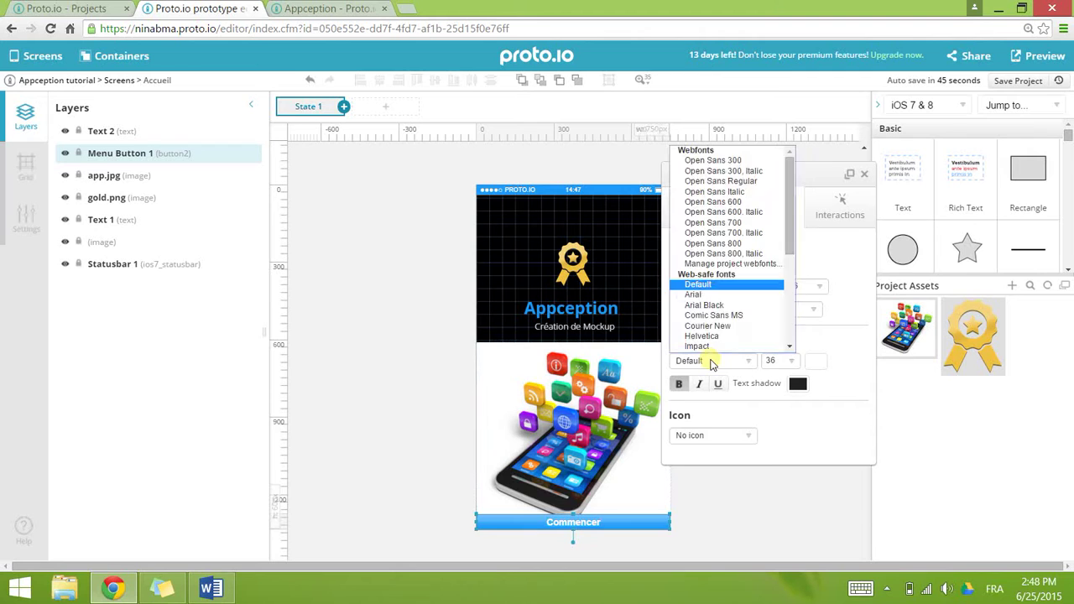
pyautogui.click(732, 161)
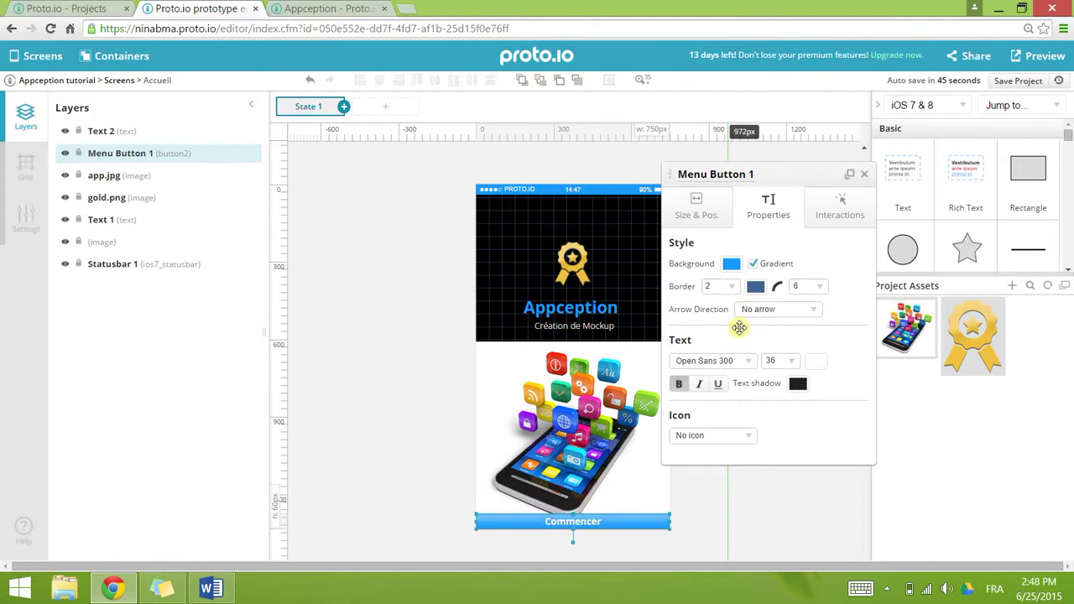
# - Try the "Commencer" label without bold, restore the bold style, and save the project
pyautogui.click(680, 386)
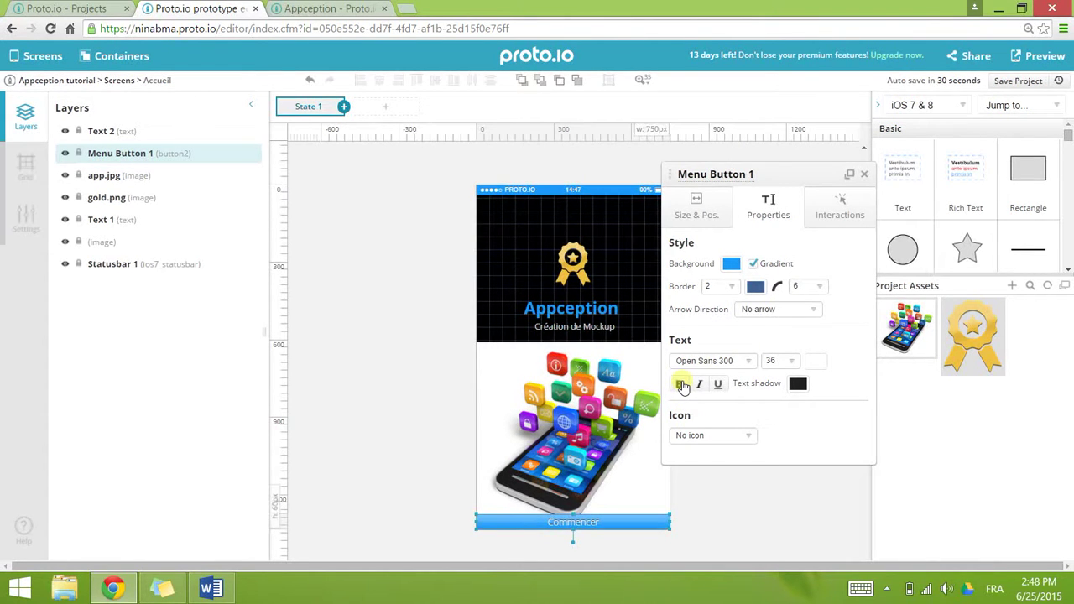
pyautogui.click(682, 385)
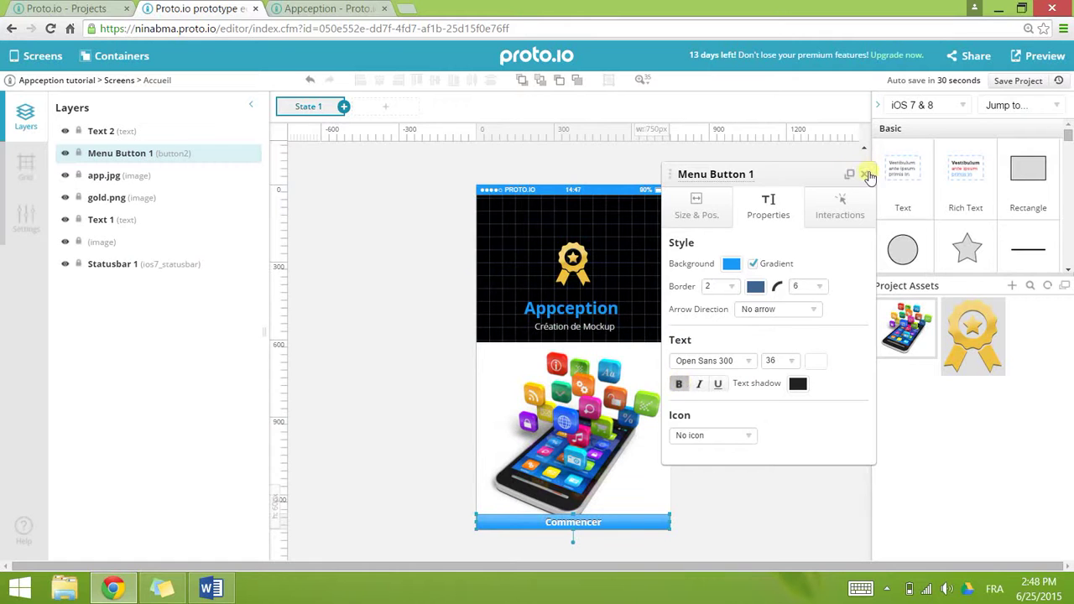
pyautogui.click(865, 174)
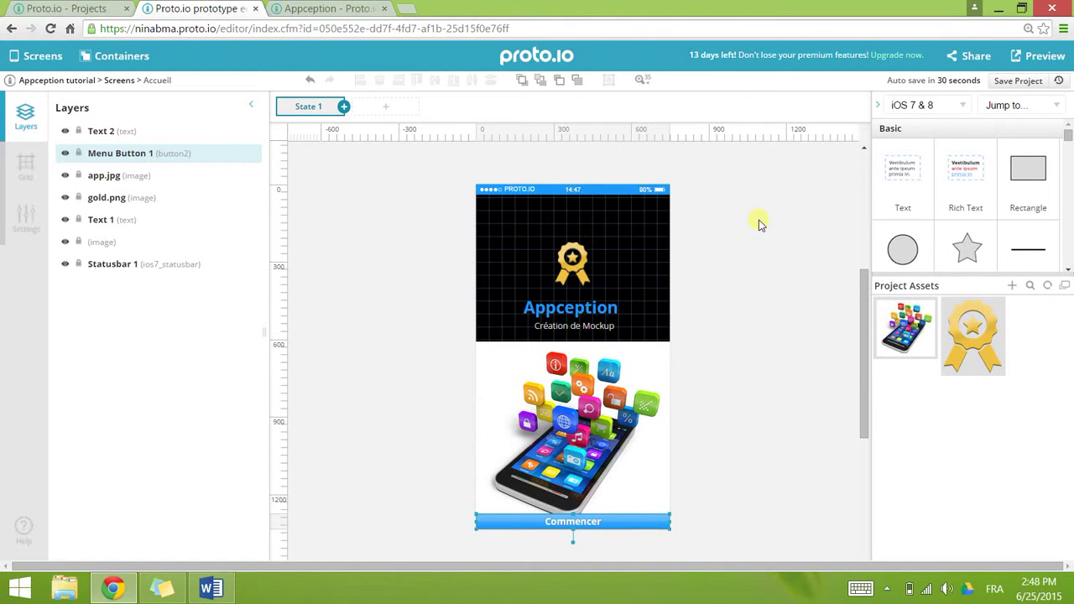
pyautogui.click(812, 209)
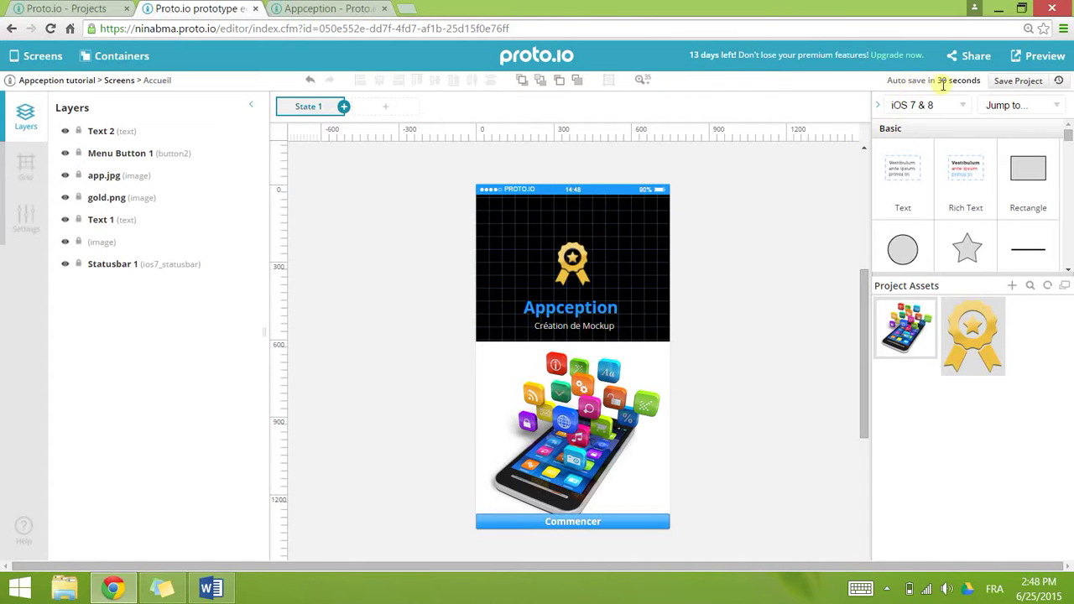
pyautogui.click(1020, 87)
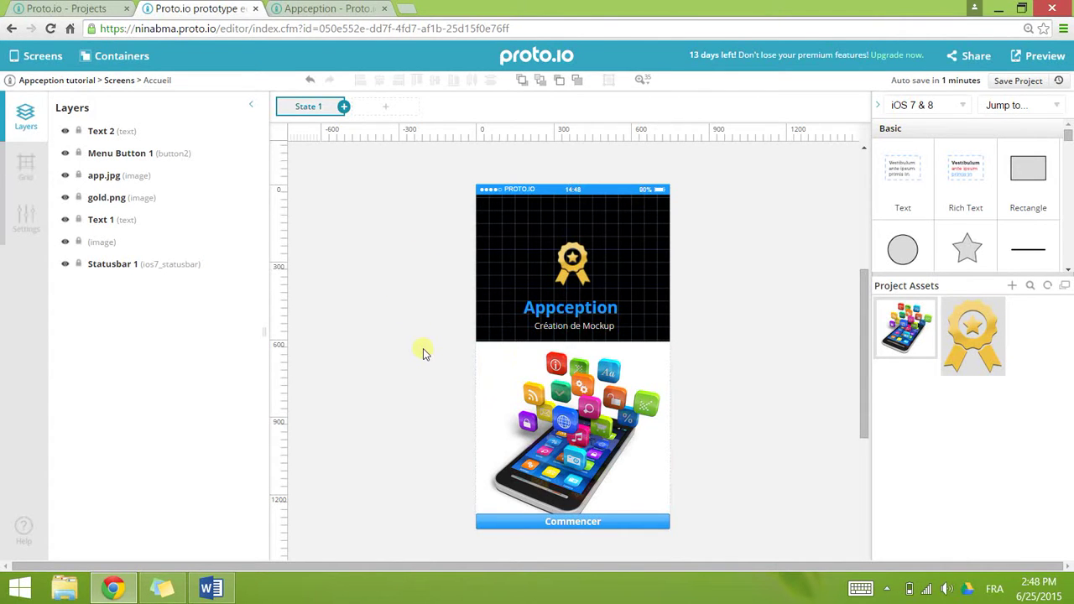
# - Check the screen that "Commencer" opens in the finished prototype, and start a new screen titled "Inscription" in the tutorial project
pyautogui.click(328, 9)
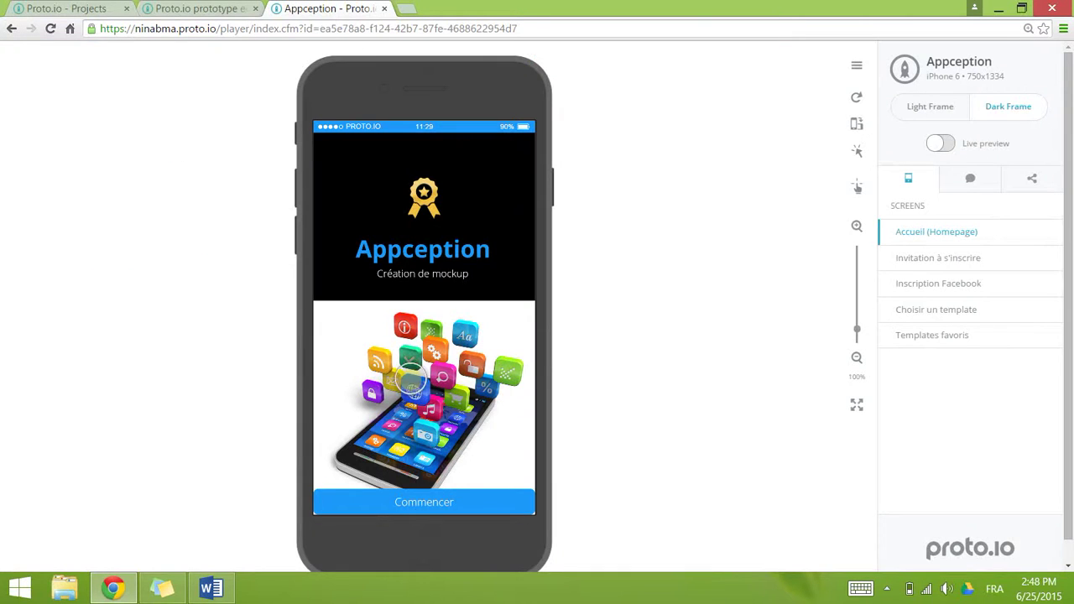
pyautogui.click(424, 502)
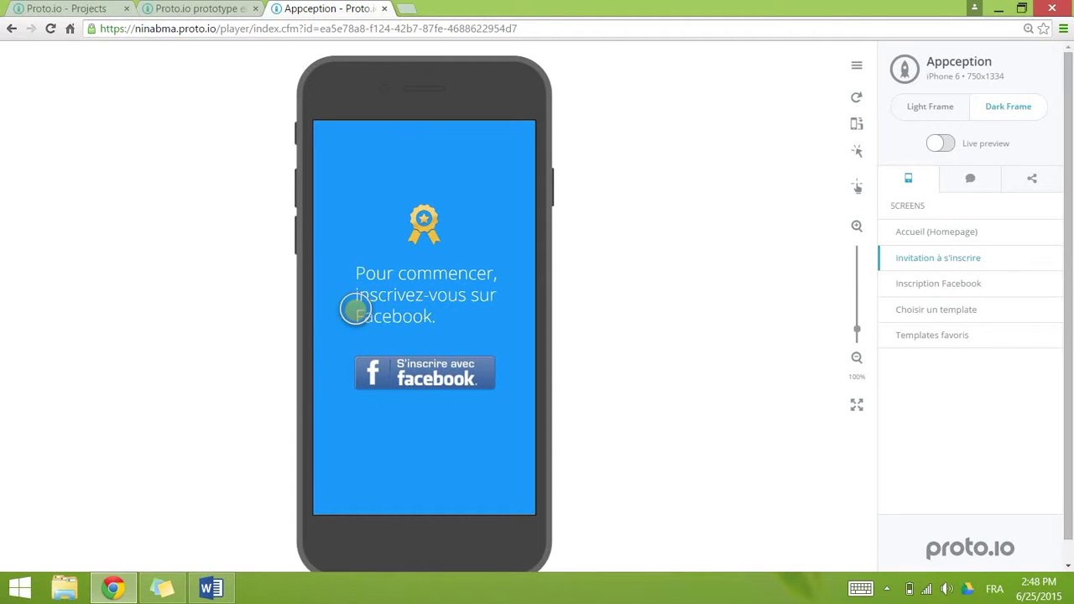
pyautogui.click(210, 9)
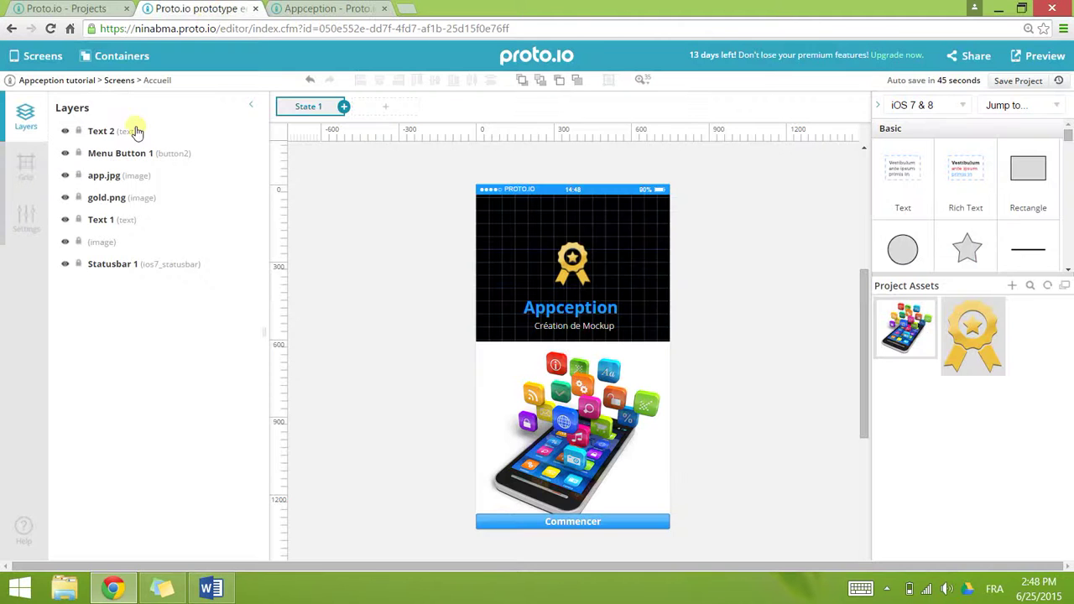
pyautogui.click(42, 58)
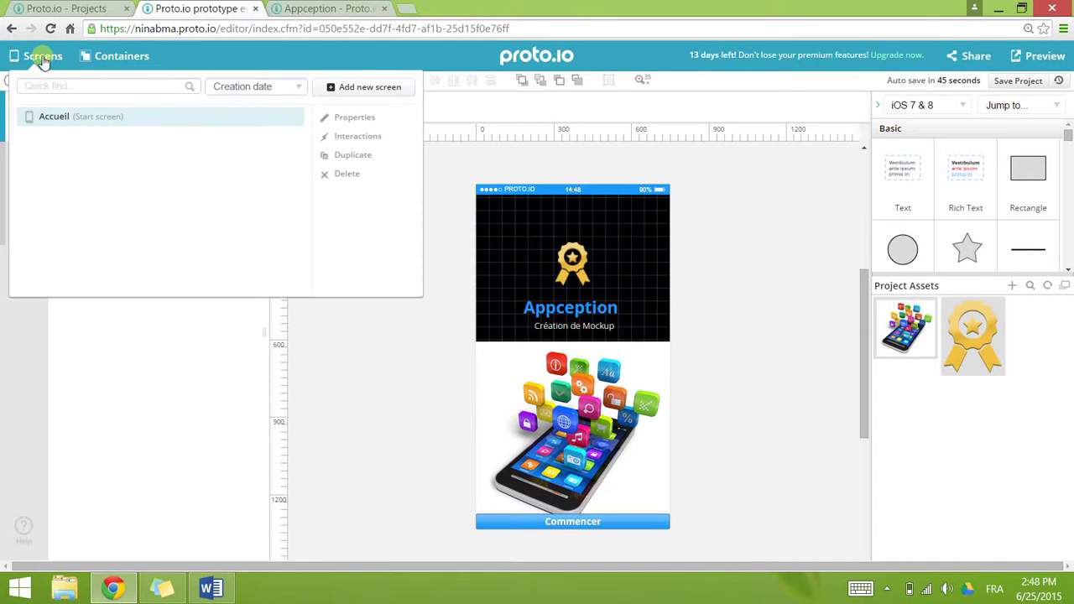
pyautogui.click(346, 93)
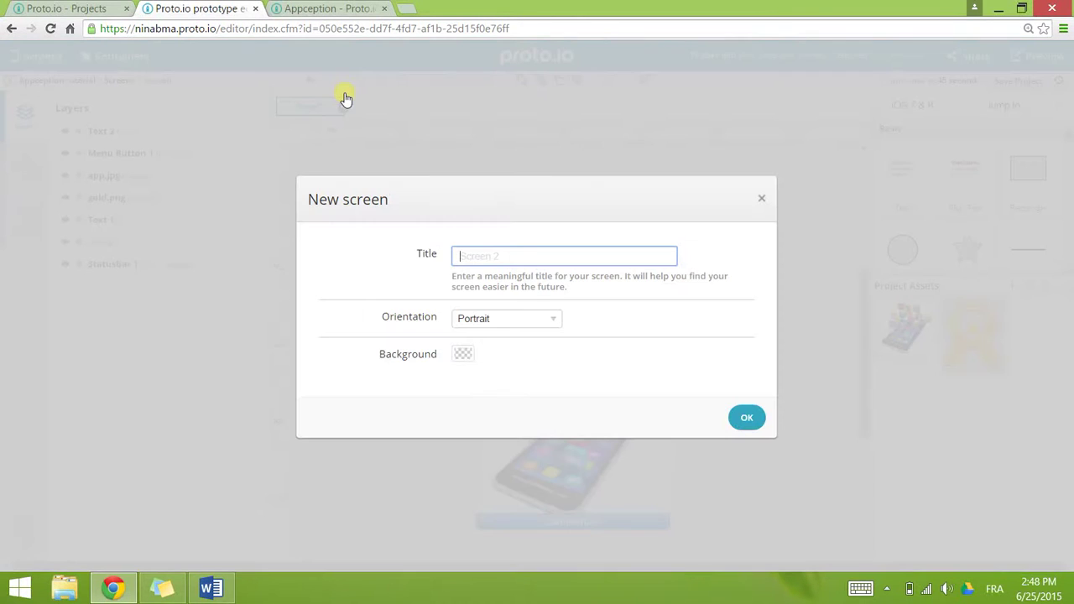
pyautogui.click(538, 259)
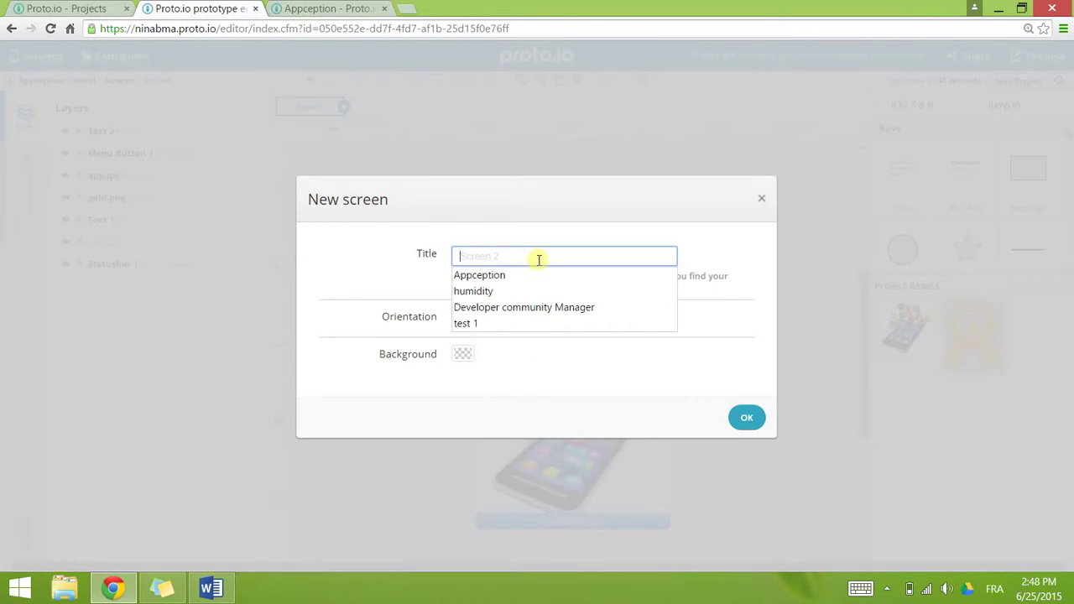
pyautogui.write('Inscription')
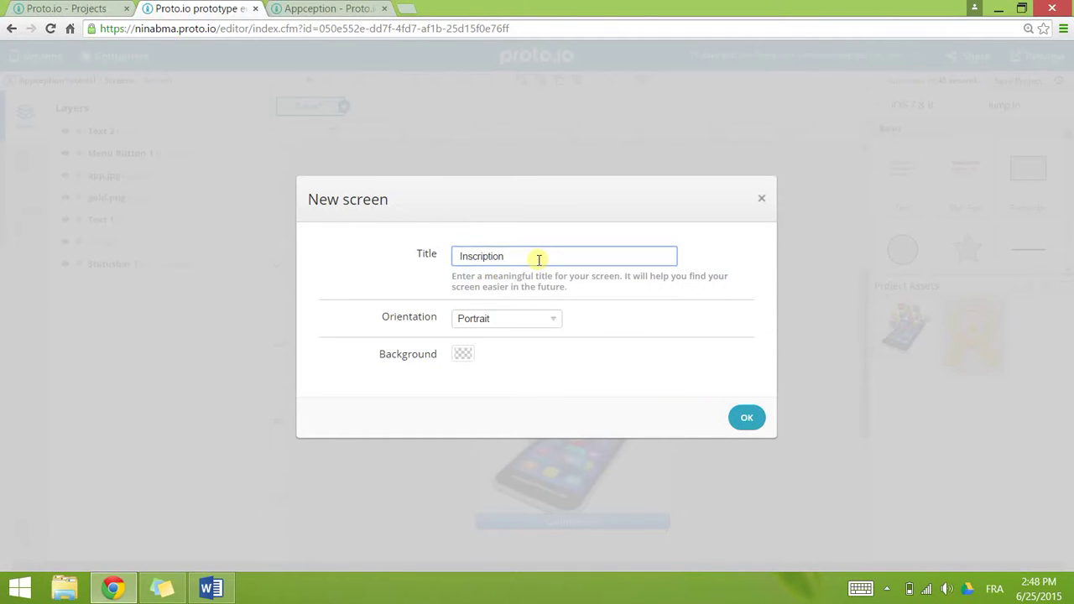
pyautogui.write(' Face')
pyautogui.press('BackSpace')
pyautogui.press('BackSpace')
pyautogui.press('BackSpace')
pyautogui.press('BackSpace')
pyautogui.press('BackSpace')
# - Set the new screen's background to #1B9AF7 and create it in portrait orientation
pyautogui.click(466, 353)
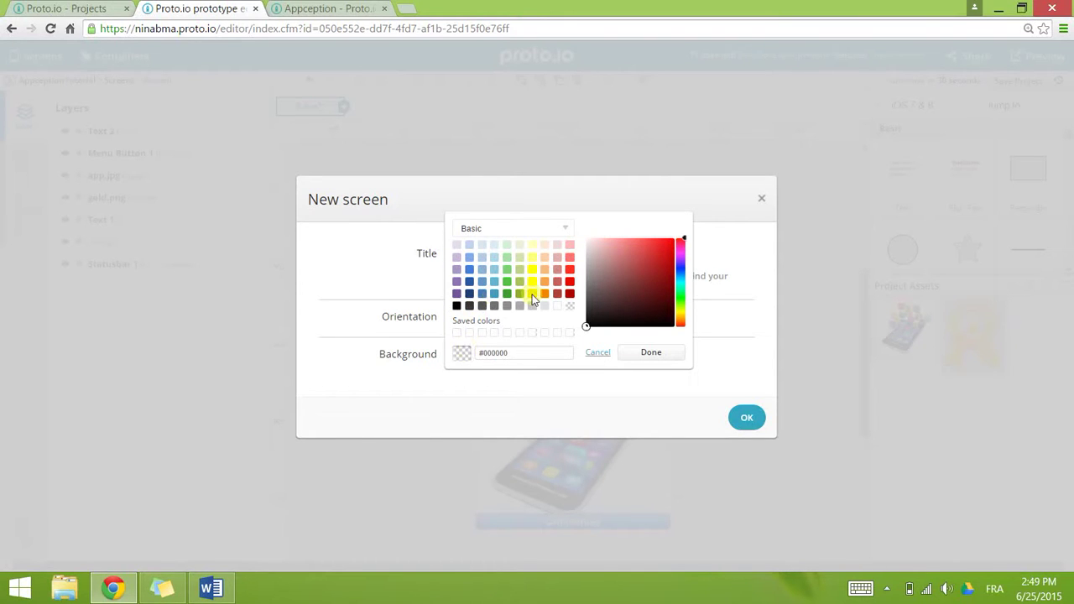
pyautogui.moveTo(528, 353); pyautogui.dragTo(460, 352)
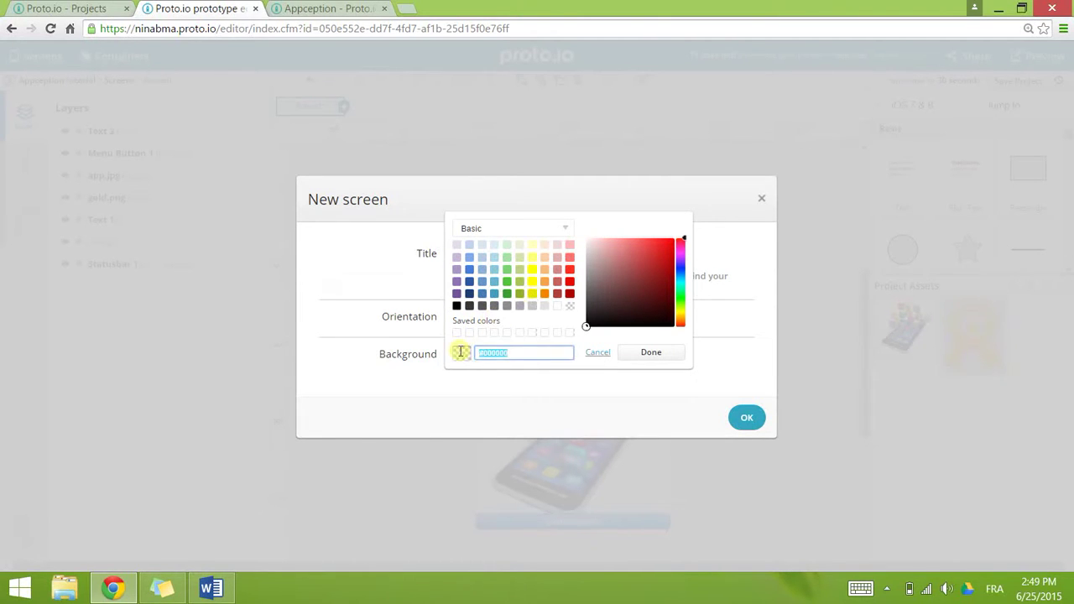
pyautogui.write('#1B9AF7')
pyautogui.click(746, 417)
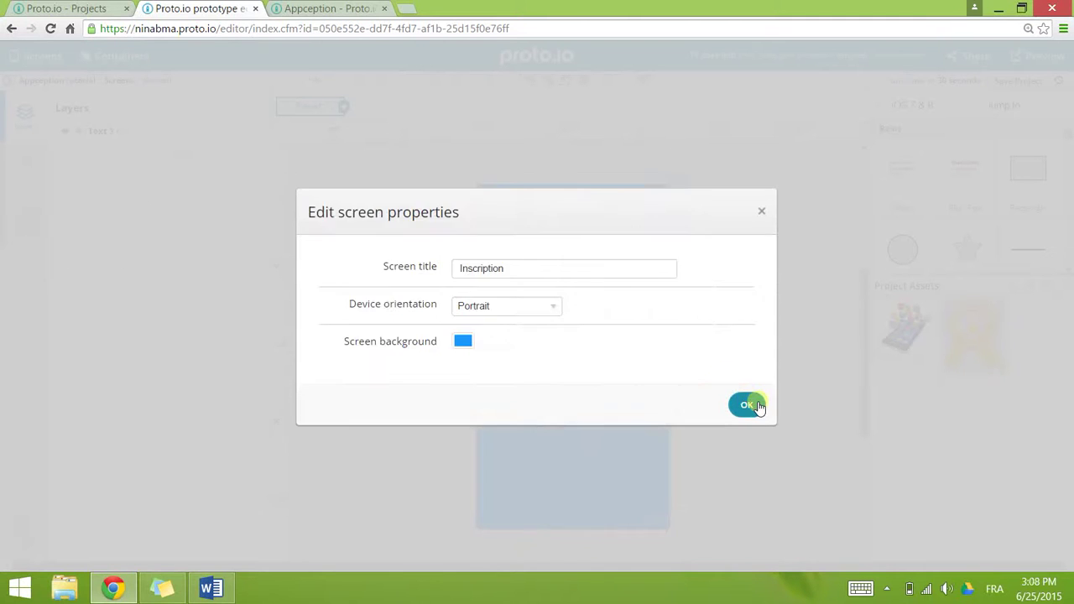
pyautogui.click(746, 402)
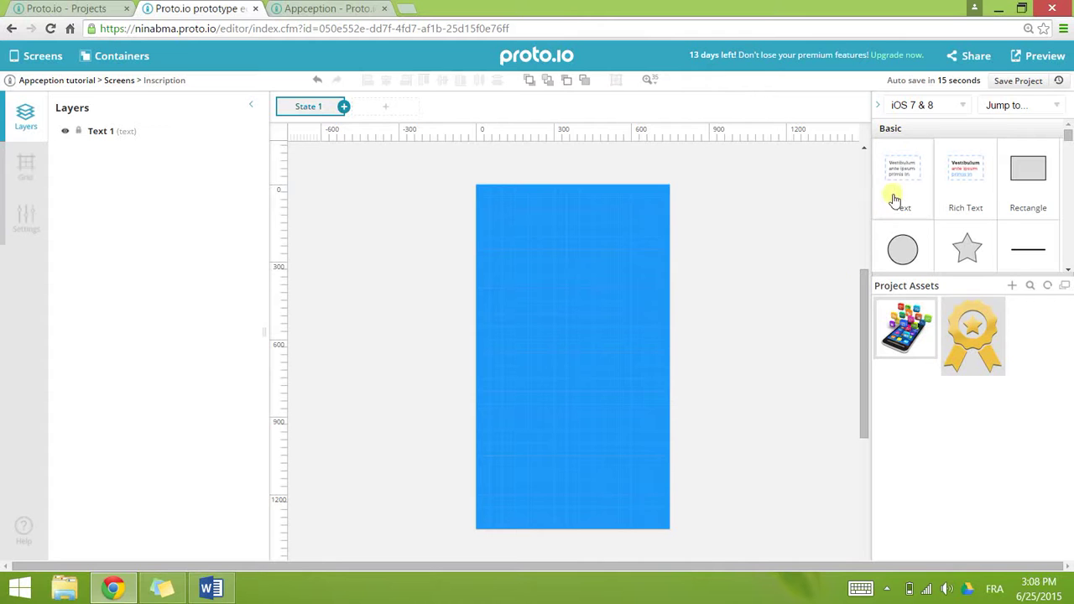
# - Add a text element to the "Inscription" screen reading "Pour commencer, inscrivez-vous avec Facebook.", with a line break after the comma
pyautogui.moveTo(910, 165); pyautogui.dragTo(583, 371)
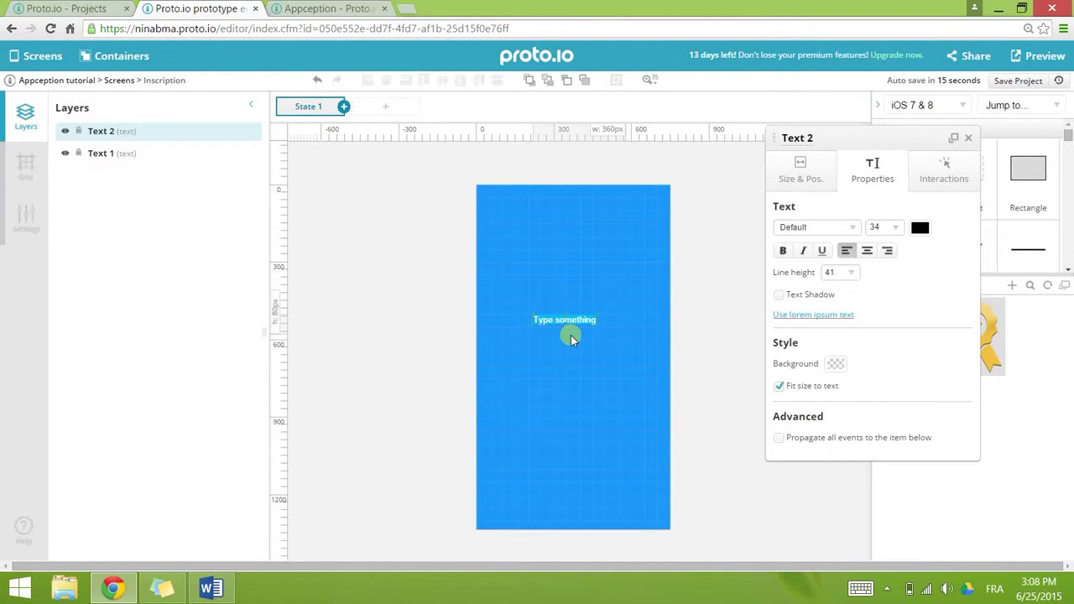
pyautogui.write('Pd')
pyautogui.write('ur comme')
pyautogui.write('ncer')
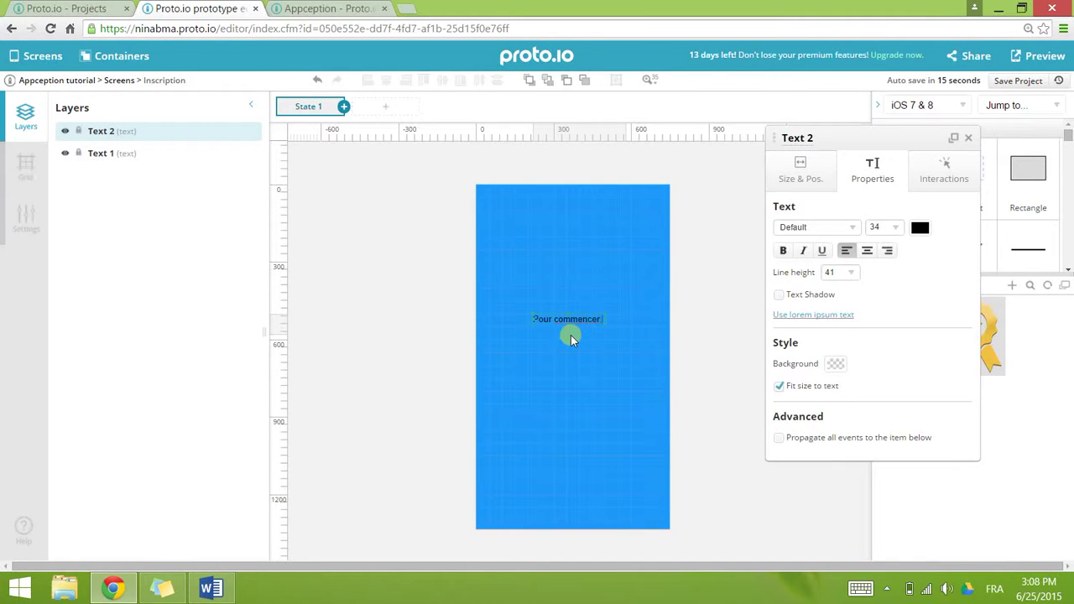
pyautogui.write(',')
pyautogui.press('Return')
pyautogui.write('inscrivez')
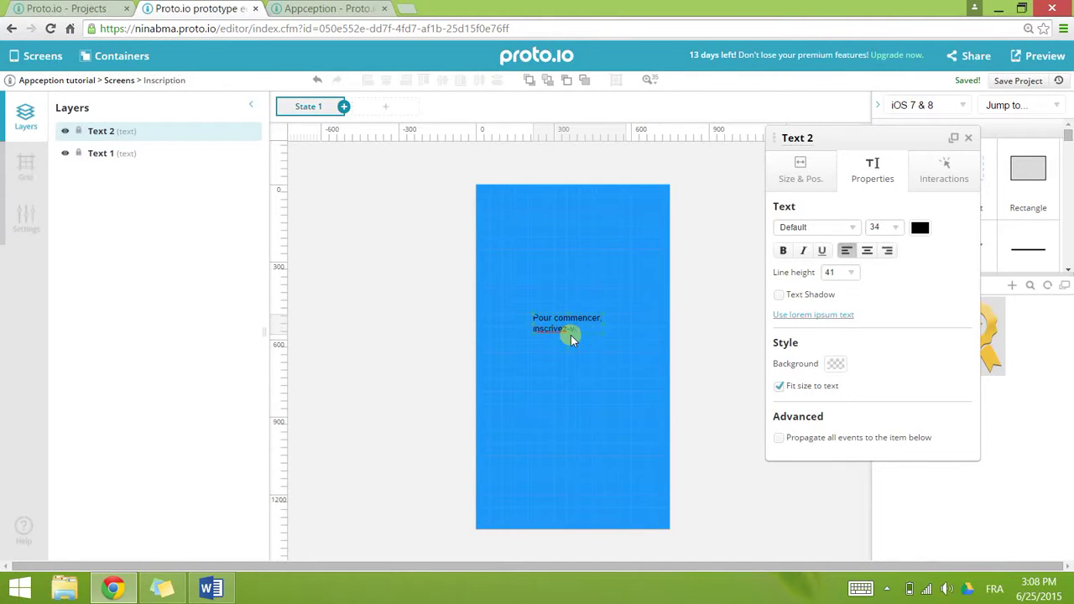
pyautogui.write('-vous avec Facebook.')
# - Widen the "Pour commencer" text box to about 508 px and move it near the left edge of the mockup screen
pyautogui.click(664, 334)
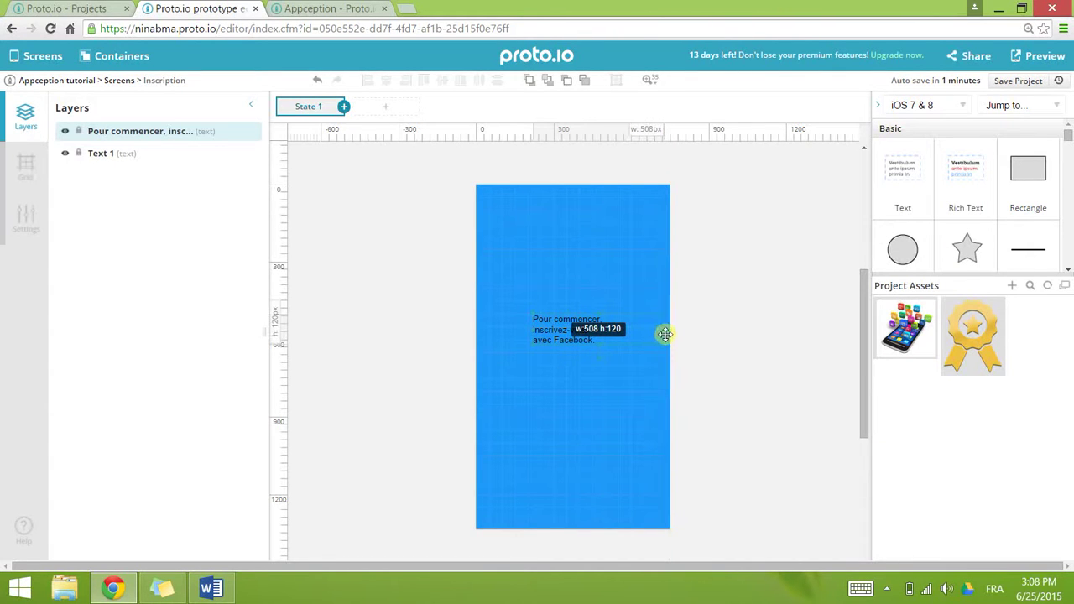
pyautogui.click(667, 339)
pyautogui.moveTo(651, 334); pyautogui.dragTo(603, 320)
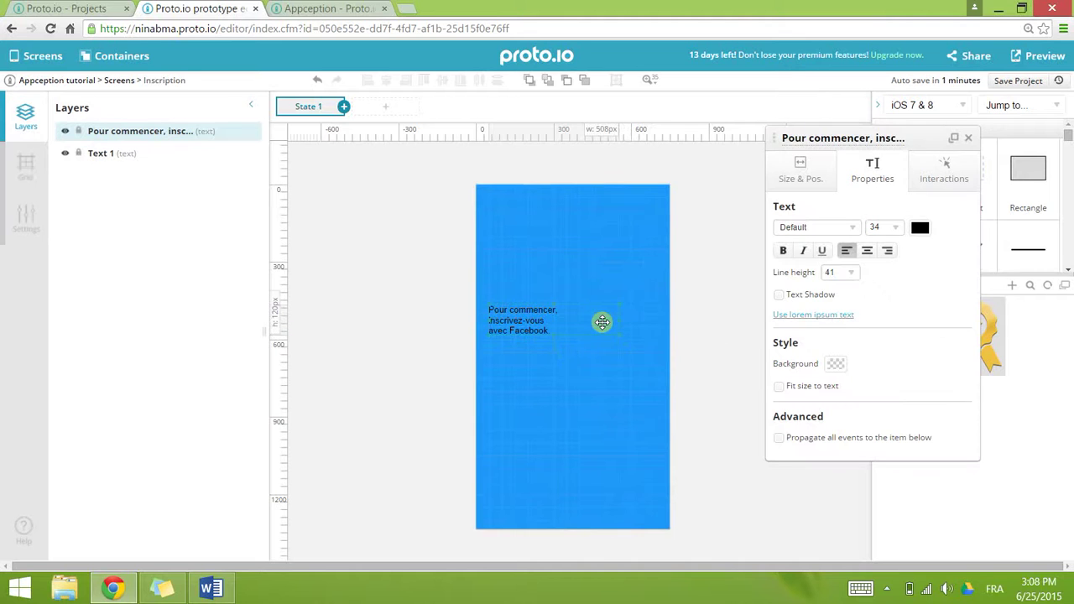
# - Set the color of the "Pour commencer" text to white, #FFFFFF
pyautogui.click(920, 227)
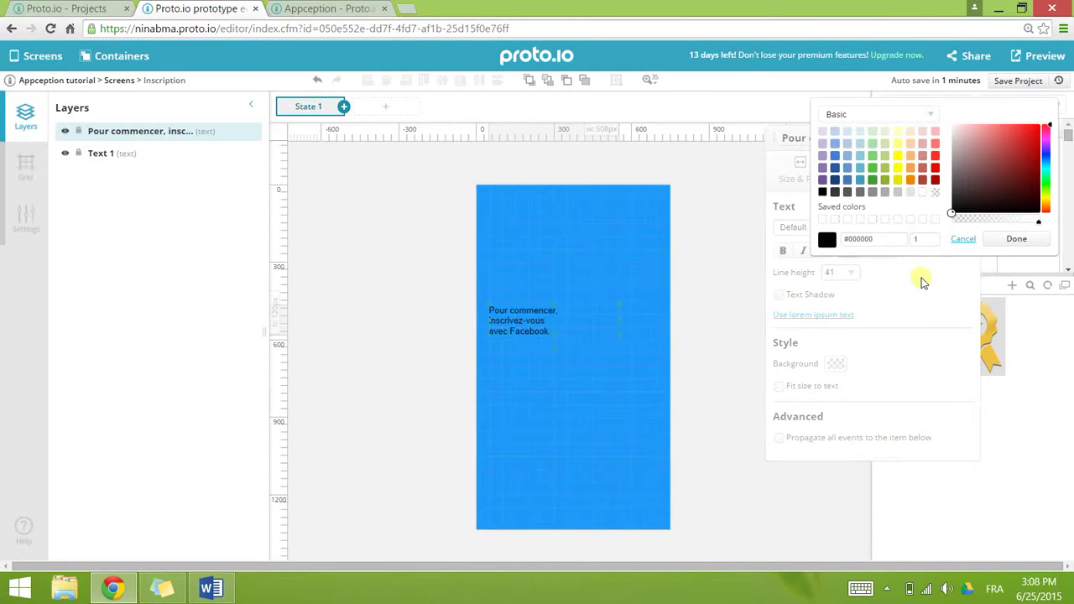
pyautogui.click(922, 192)
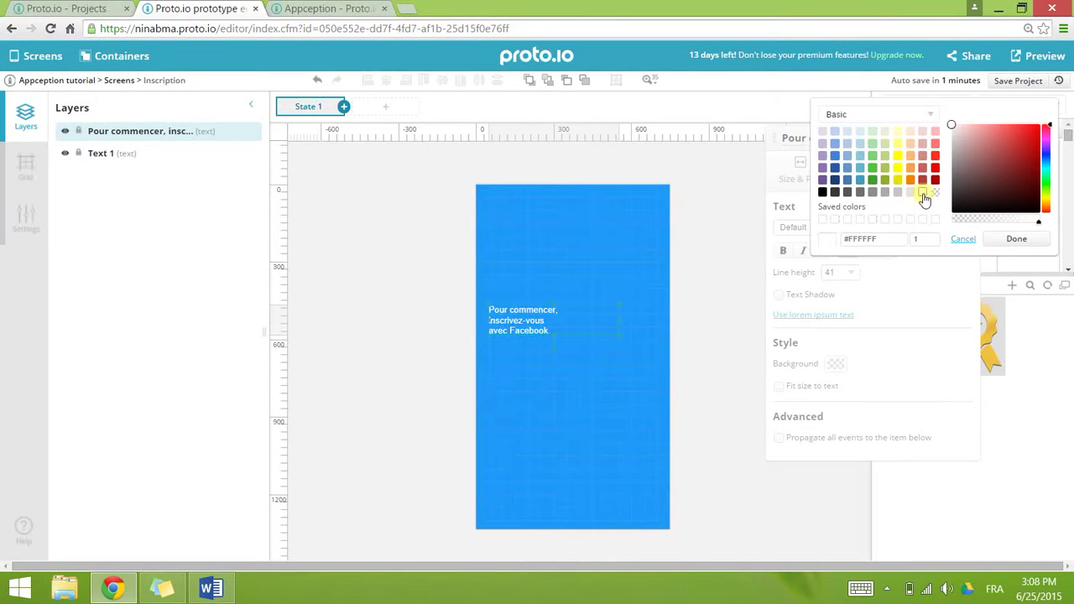
pyautogui.click(1016, 239)
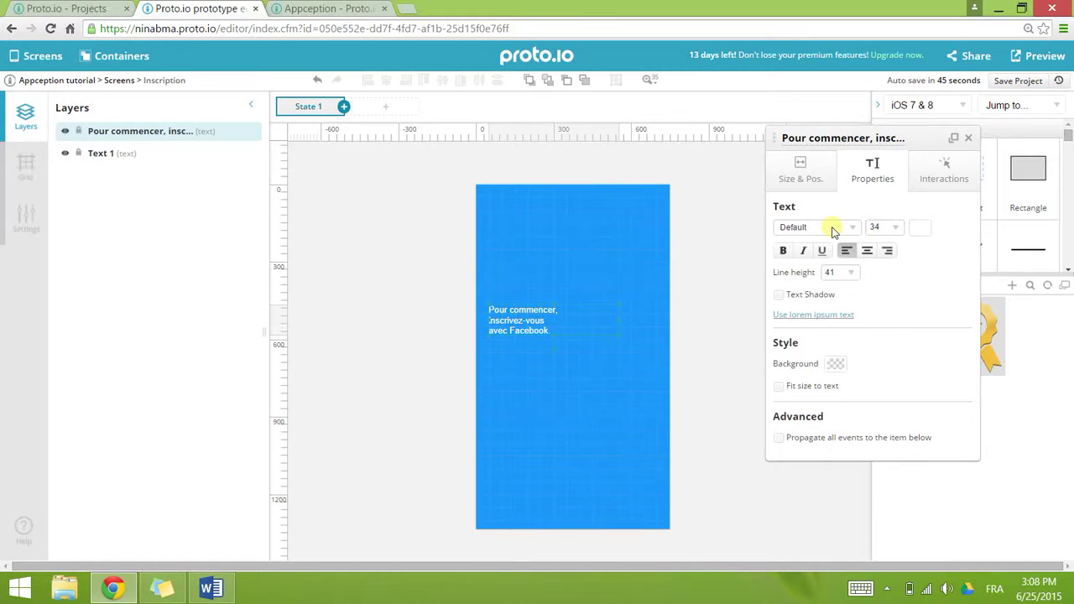
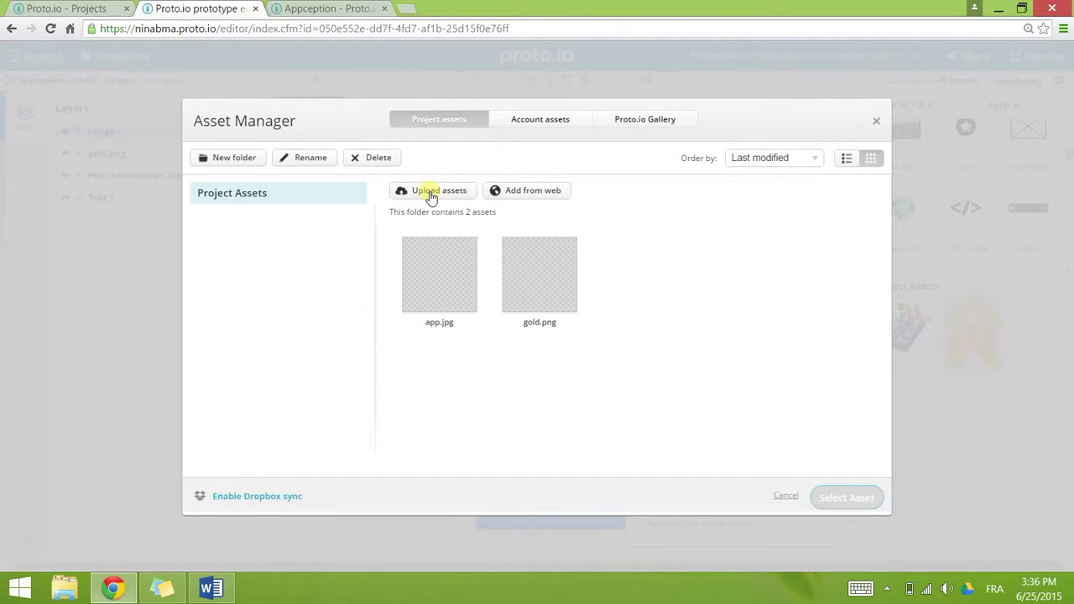
# - Upload fbregister.png from the IMAGES folder to the project assets and use it for the new image element
pyautogui.click(430, 195)
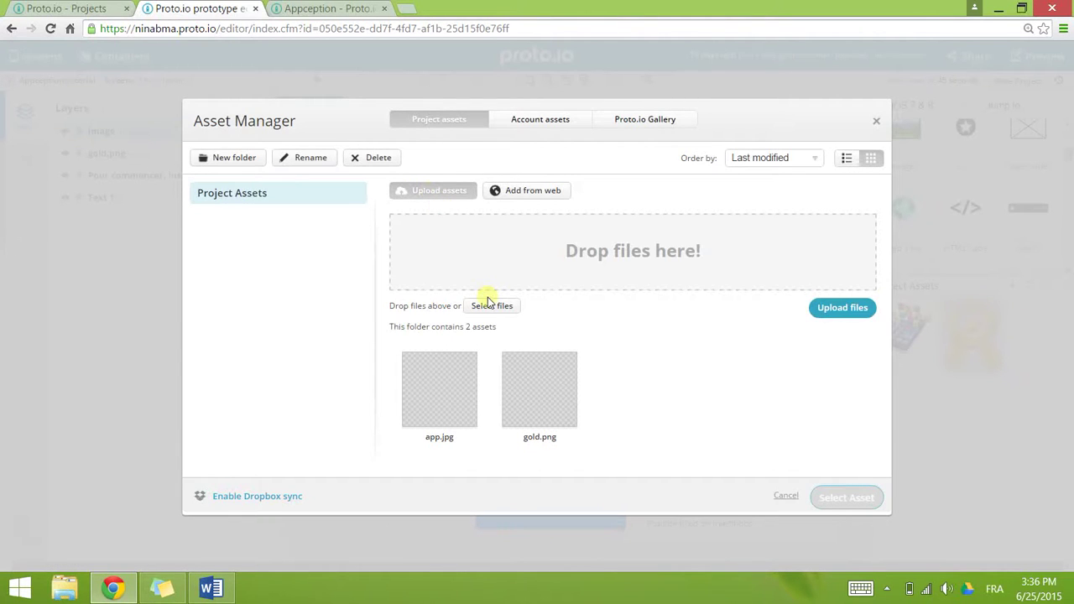
pyautogui.click(489, 307)
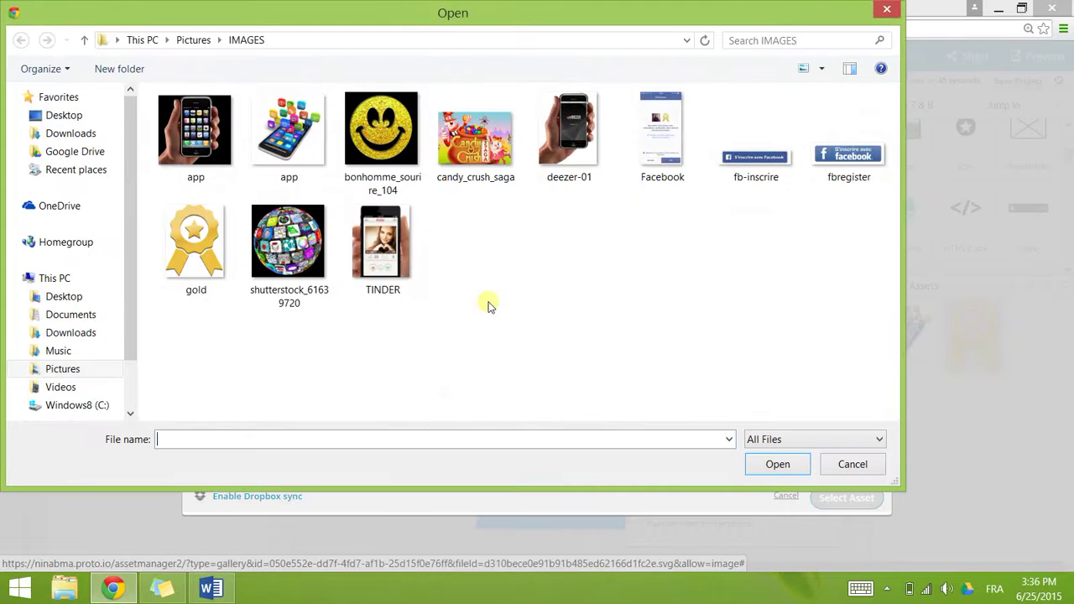
pyautogui.click(868, 156)
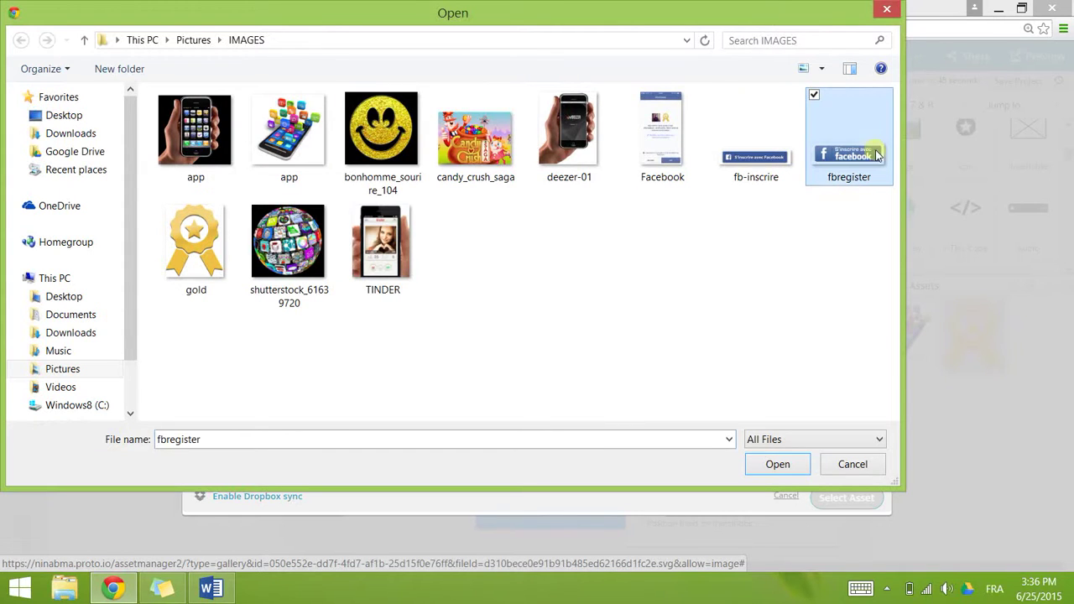
pyautogui.click(774, 470)
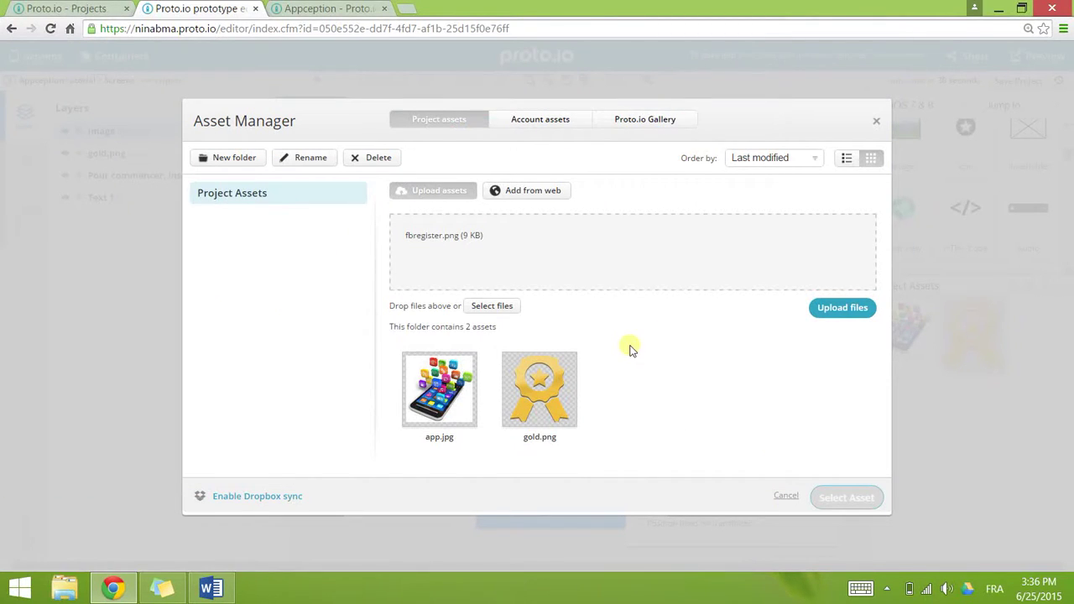
pyautogui.click(831, 308)
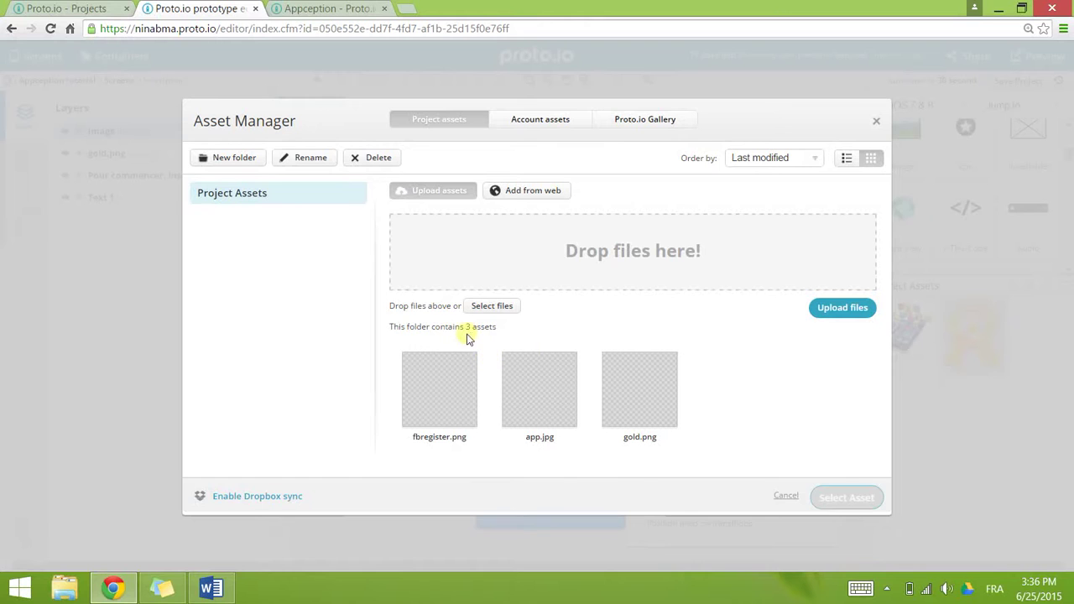
pyautogui.click(443, 381)
pyautogui.click(846, 499)
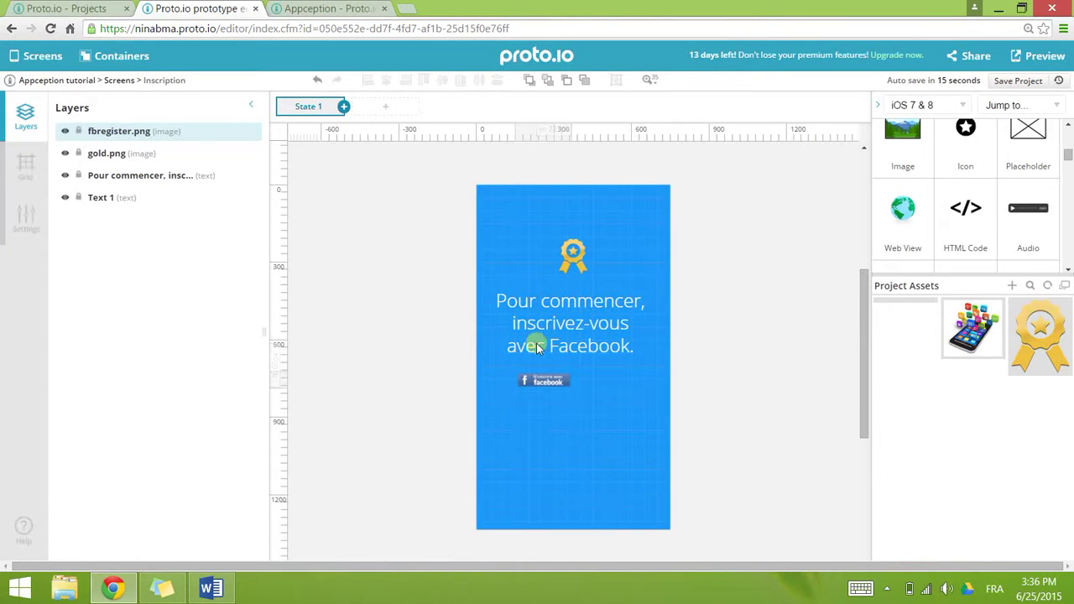
# - Enlarge the Facebook sign-up image to about 750 × 221 px and place it near the bottom of the "Inscription" screen
pyautogui.click(545, 377)
pyautogui.click(543, 382)
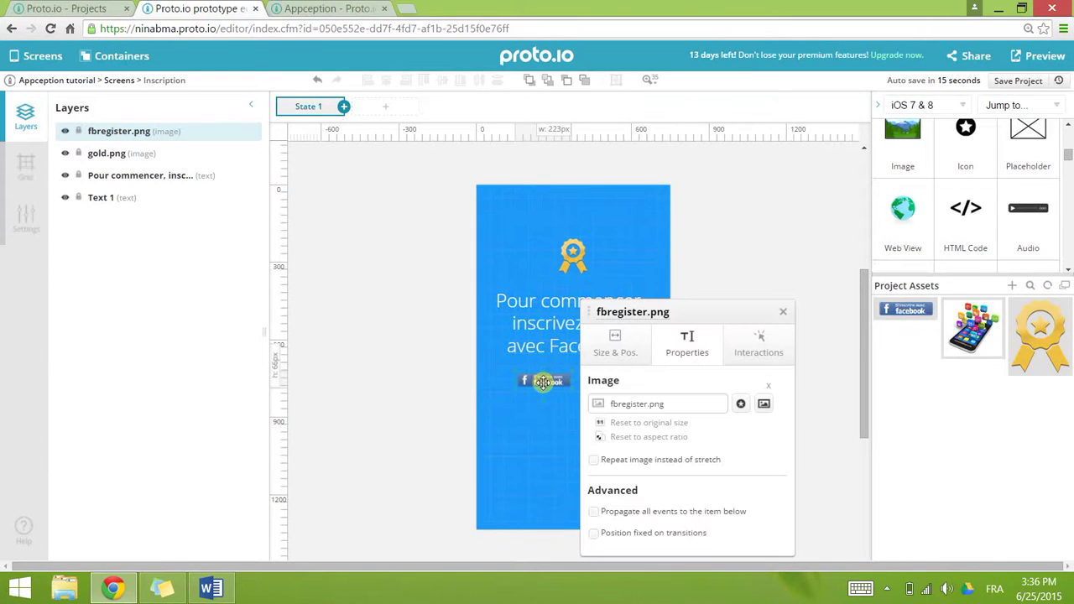
pyautogui.moveTo(543, 382); pyautogui.dragTo(703, 522)
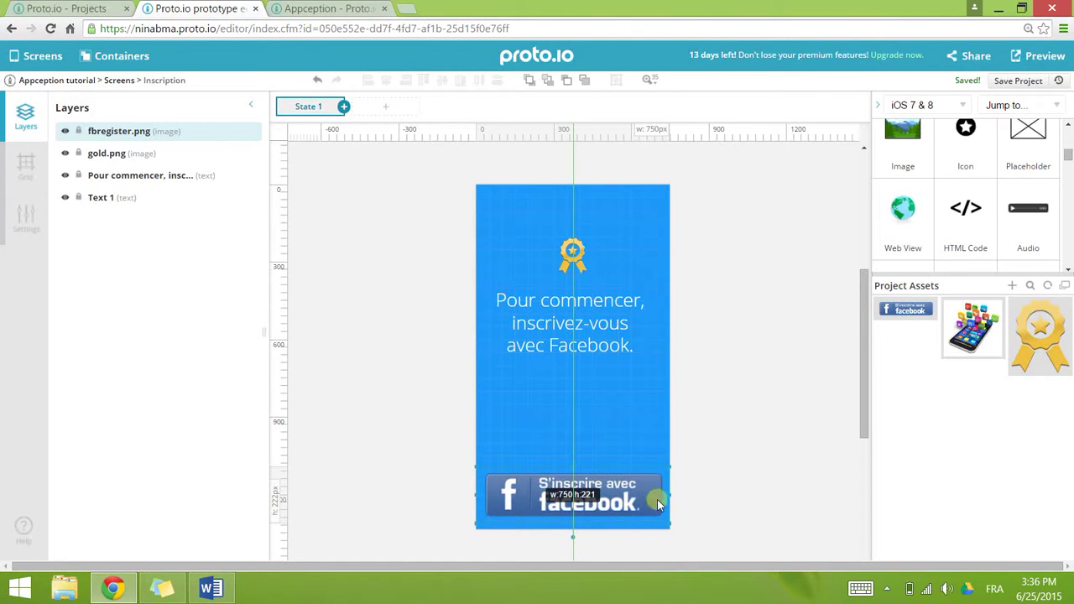
pyautogui.moveTo(643, 501)
pyautogui.mouseDown()
pyautogui.moveTo(628, 490)
pyautogui.moveTo(647, 504)
pyautogui.mouseUp()
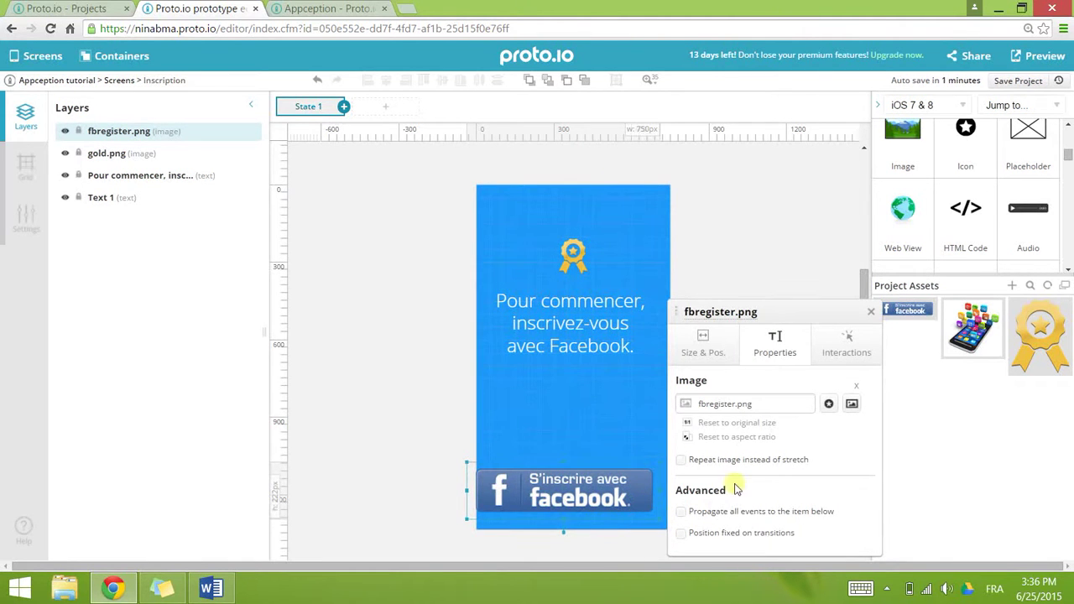
# - Resize the Facebook image to about 836 × 248 px so its visible button spans the mockup's full width along the bottom edge
pyautogui.click(590, 423)
pyautogui.click(638, 481)
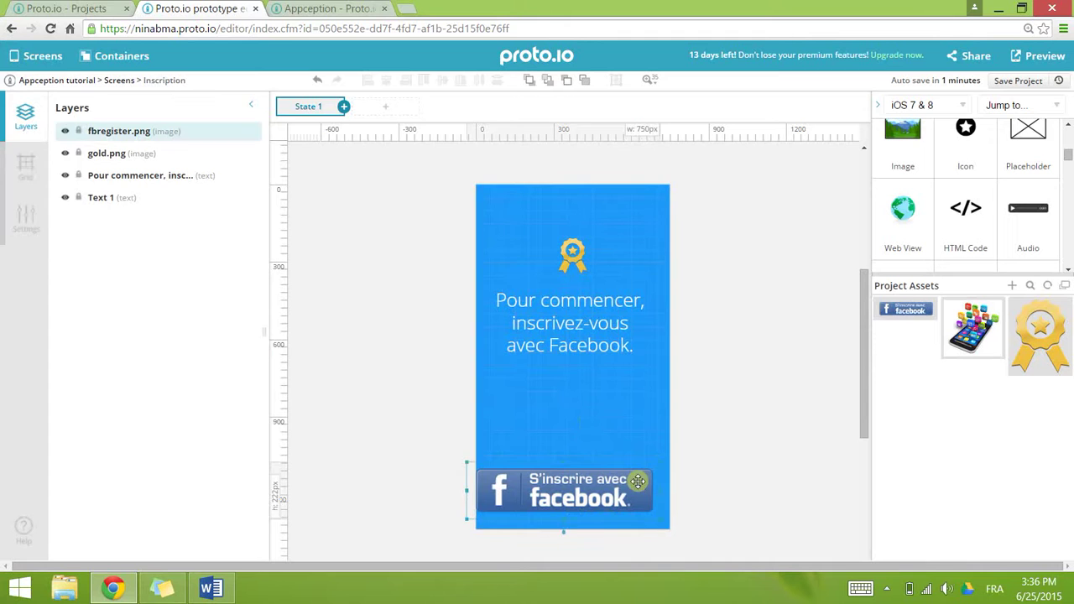
pyautogui.moveTo(814, 307); pyautogui.dragTo(863, 162)
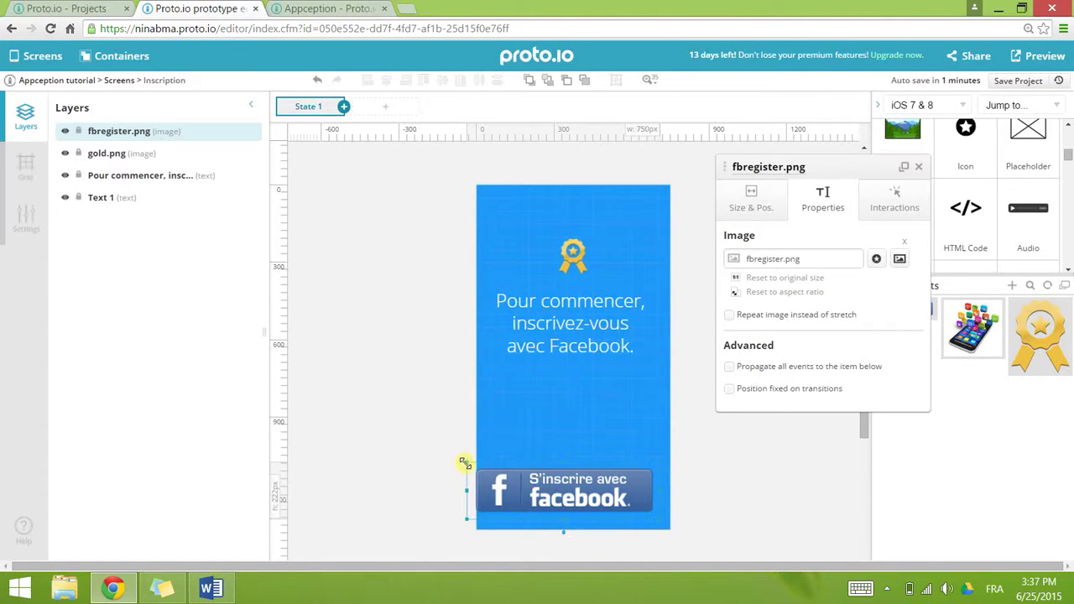
pyautogui.moveTo(465, 463); pyautogui.dragTo(526, 491)
pyautogui.moveTo(711, 465); pyautogui.dragTo(671, 472)
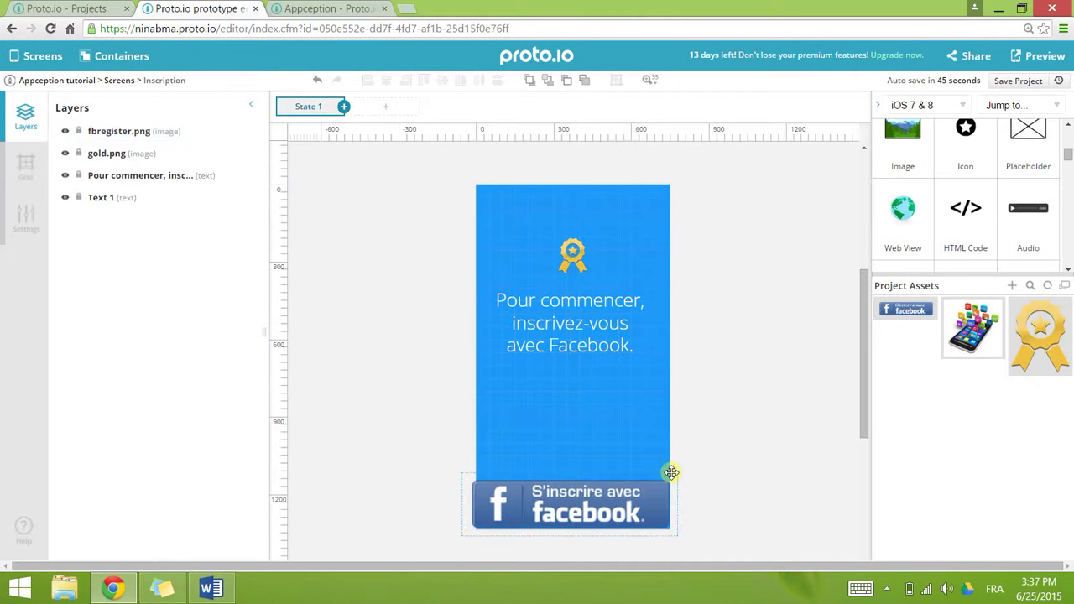
pyautogui.moveTo(608, 503); pyautogui.dragTo(611, 505)
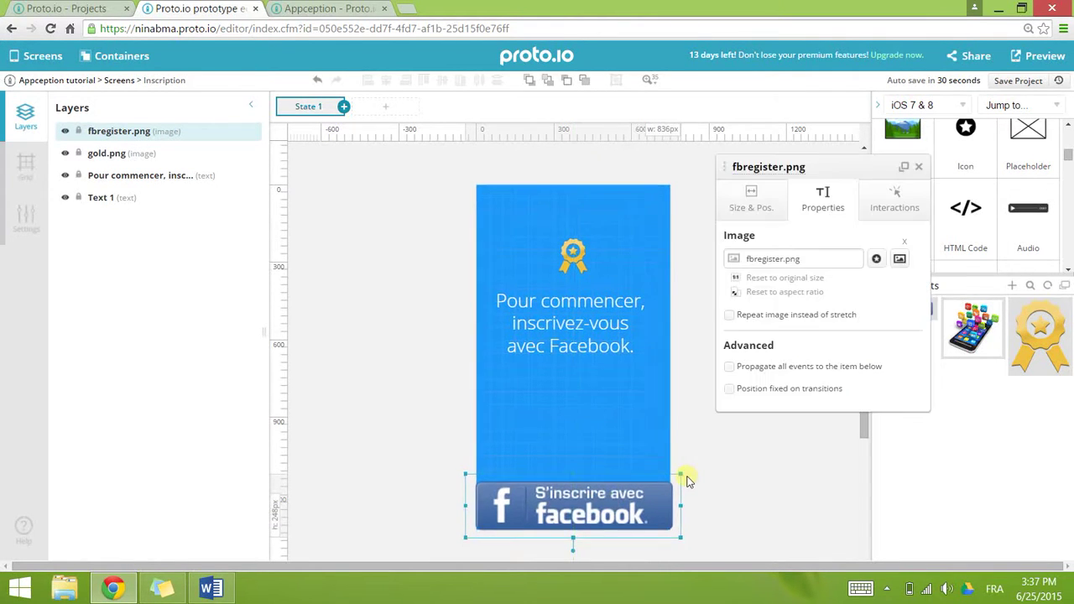
pyautogui.moveTo(676, 473); pyautogui.dragTo(678, 474)
pyautogui.moveTo(639, 507); pyautogui.dragTo(626, 500)
# - Open the "Accueil" screen and start an interaction on the "Commencer" button with Tap as its trigger
pyautogui.click(39, 55)
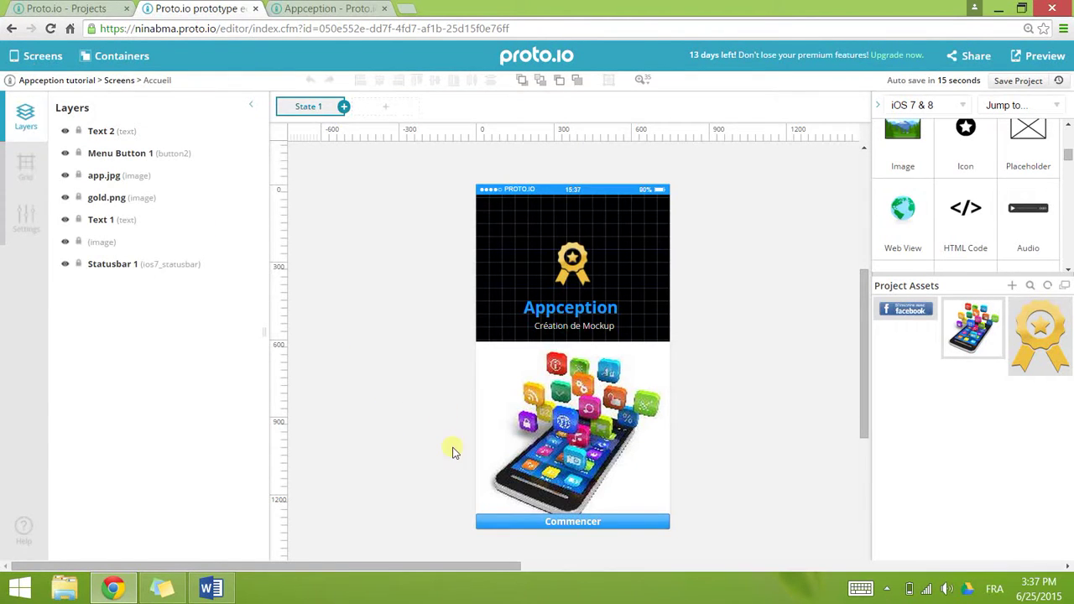
pyautogui.click(571, 524)
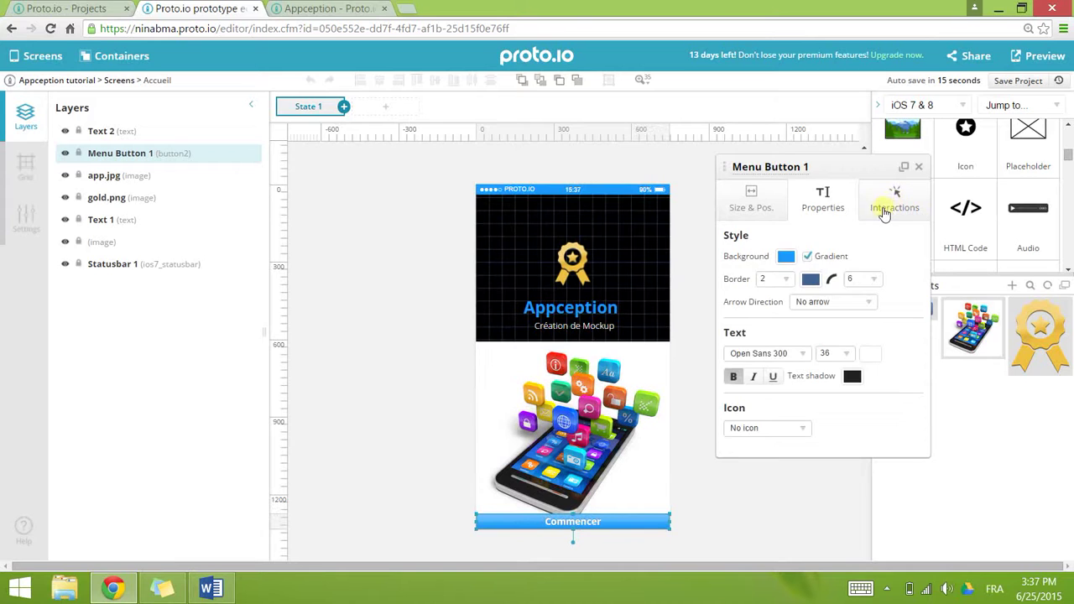
pyautogui.click(884, 211)
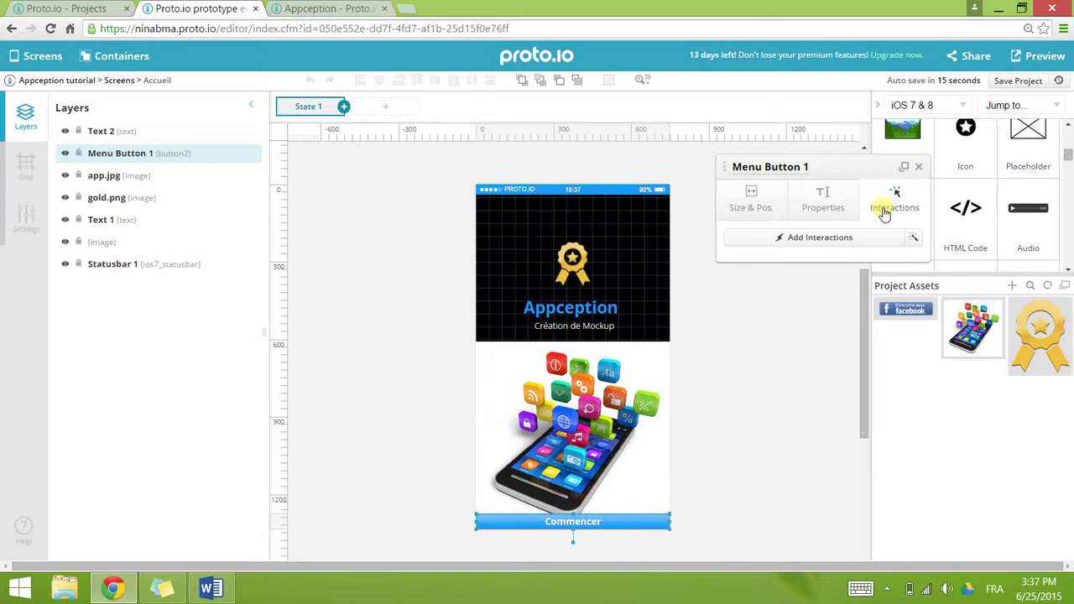
pyautogui.click(785, 242)
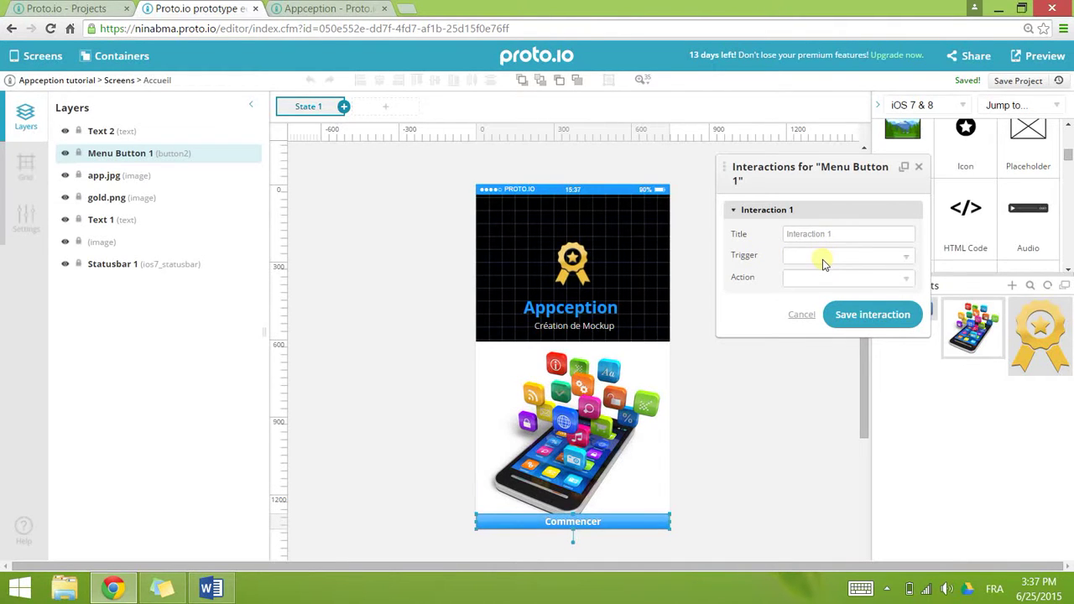
pyautogui.click(822, 259)
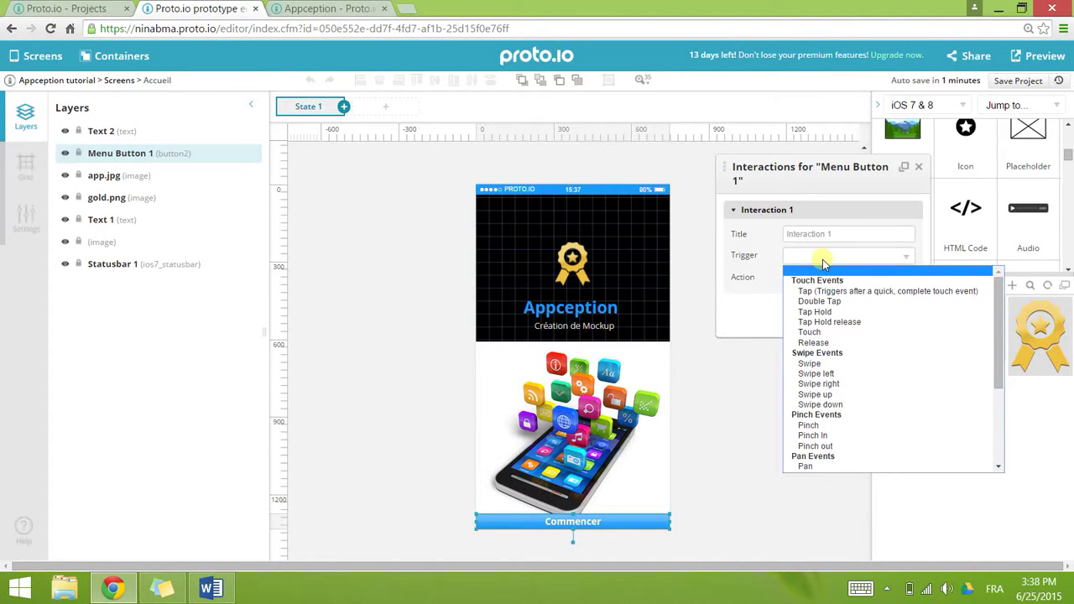
pyautogui.click(850, 292)
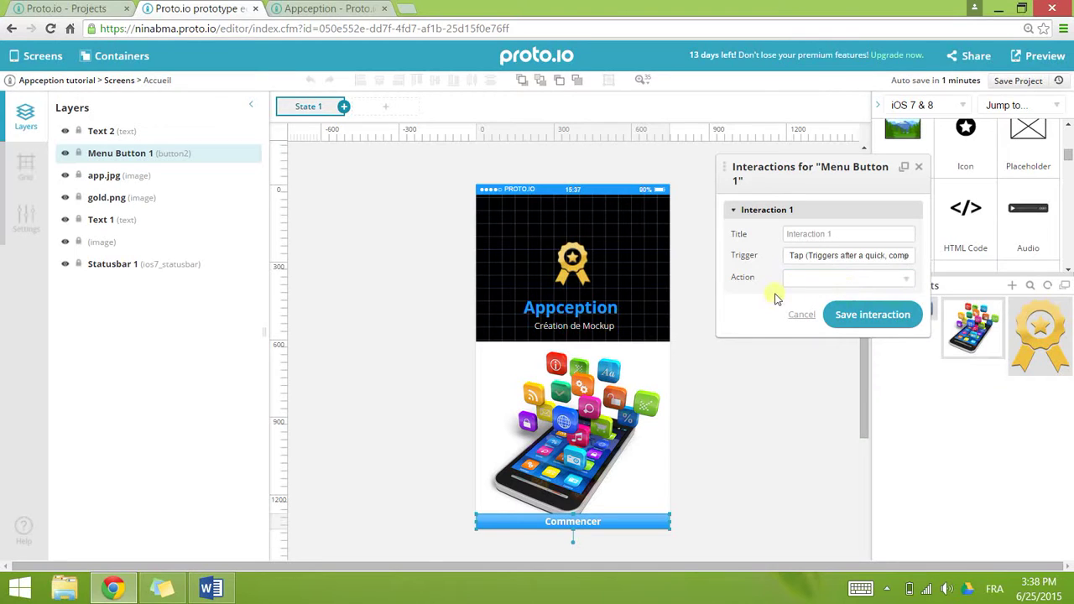
# - Make the interaction go to the "Inscription" screen with a Slide transition, and save it
pyautogui.click(829, 284)
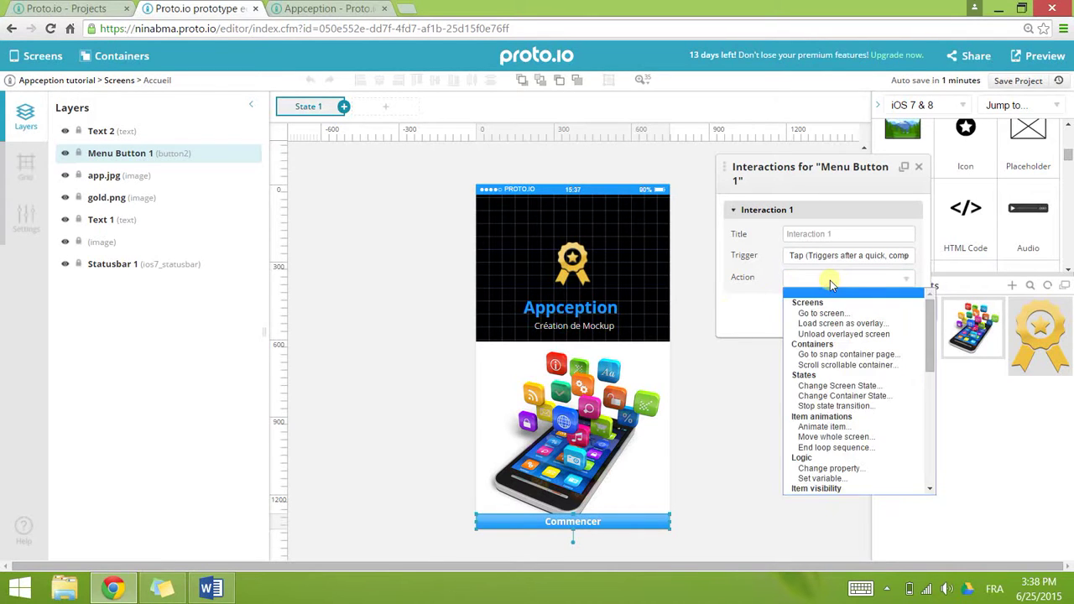
pyautogui.click(827, 313)
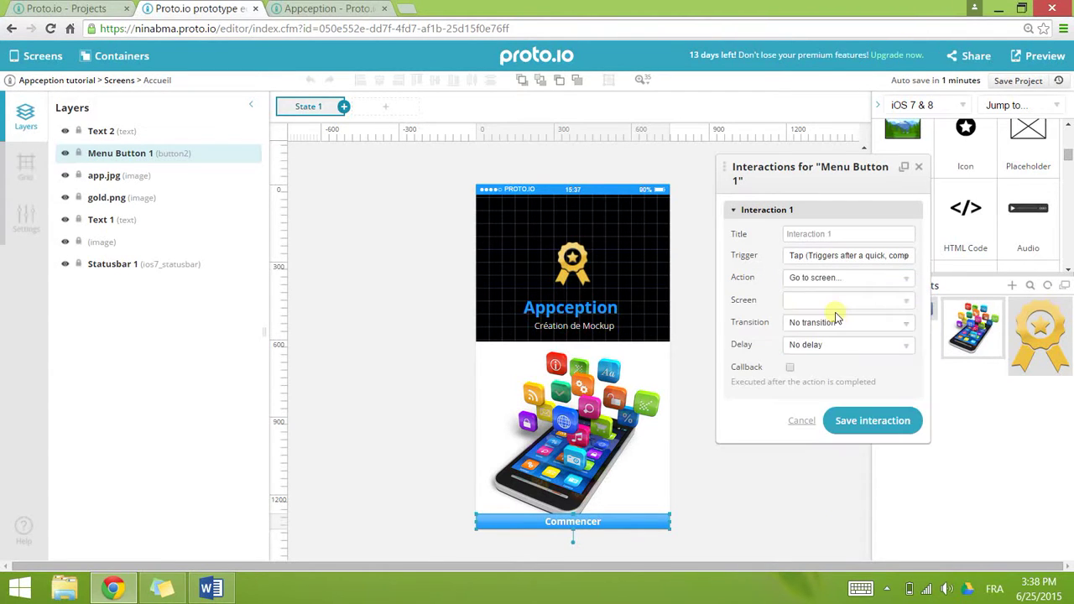
pyautogui.click(815, 302)
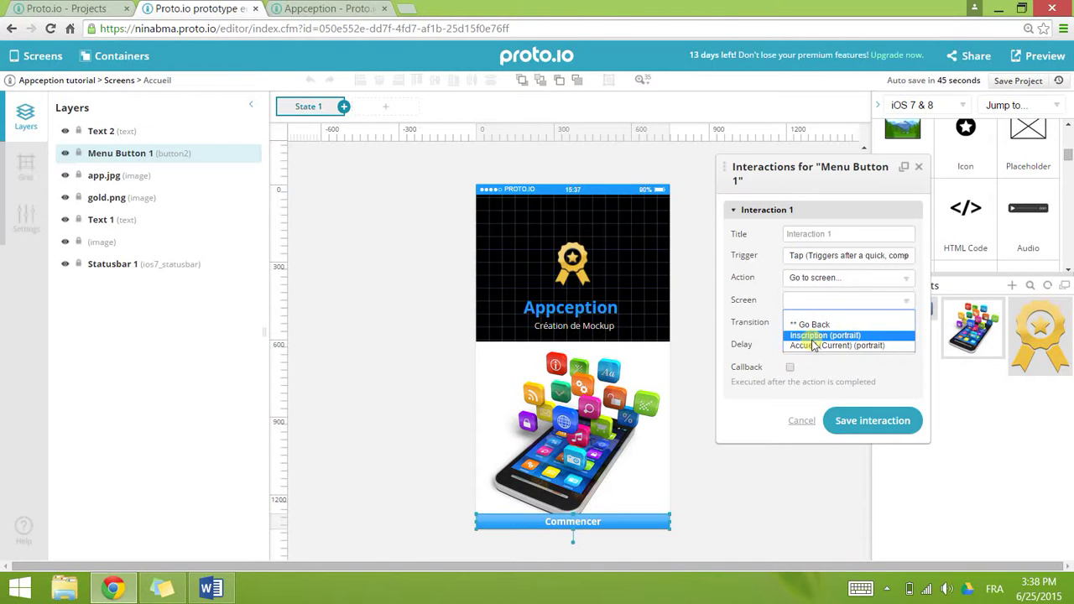
pyautogui.click(805, 336)
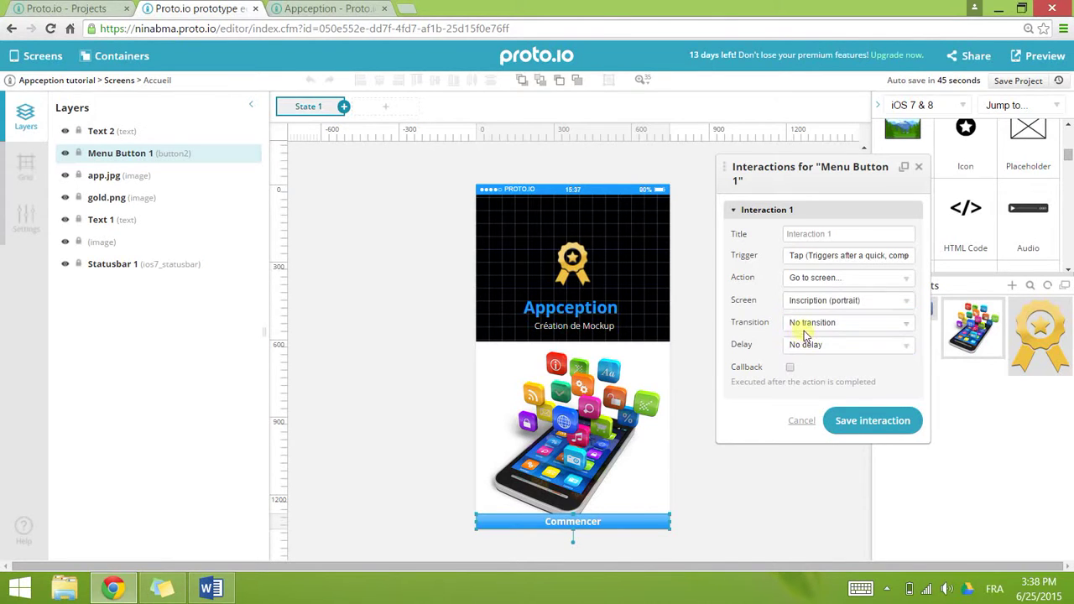
pyautogui.click(811, 326)
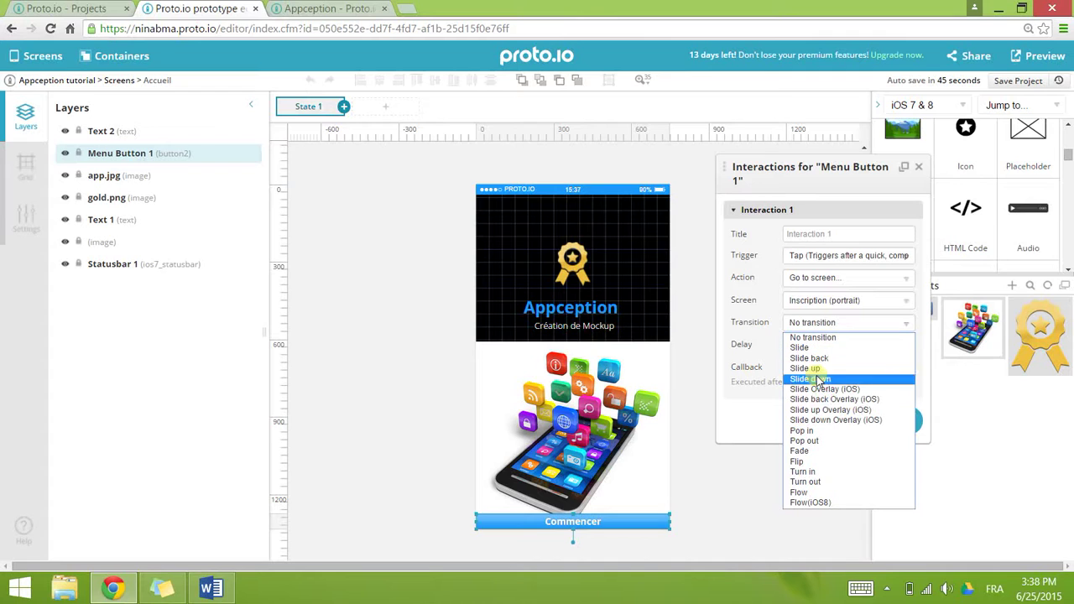
pyautogui.click(806, 347)
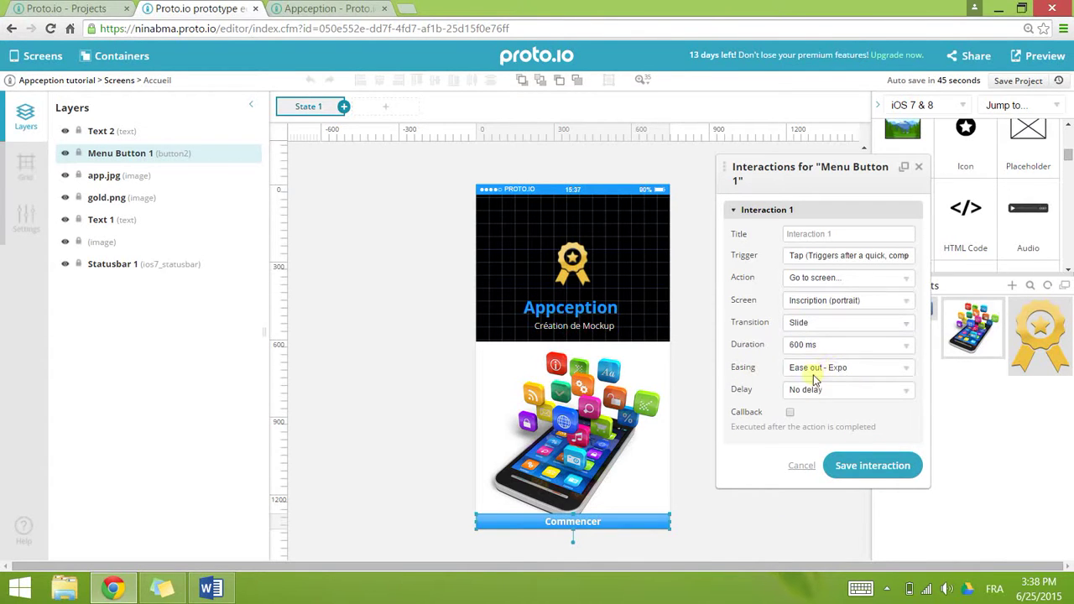
pyautogui.click(843, 464)
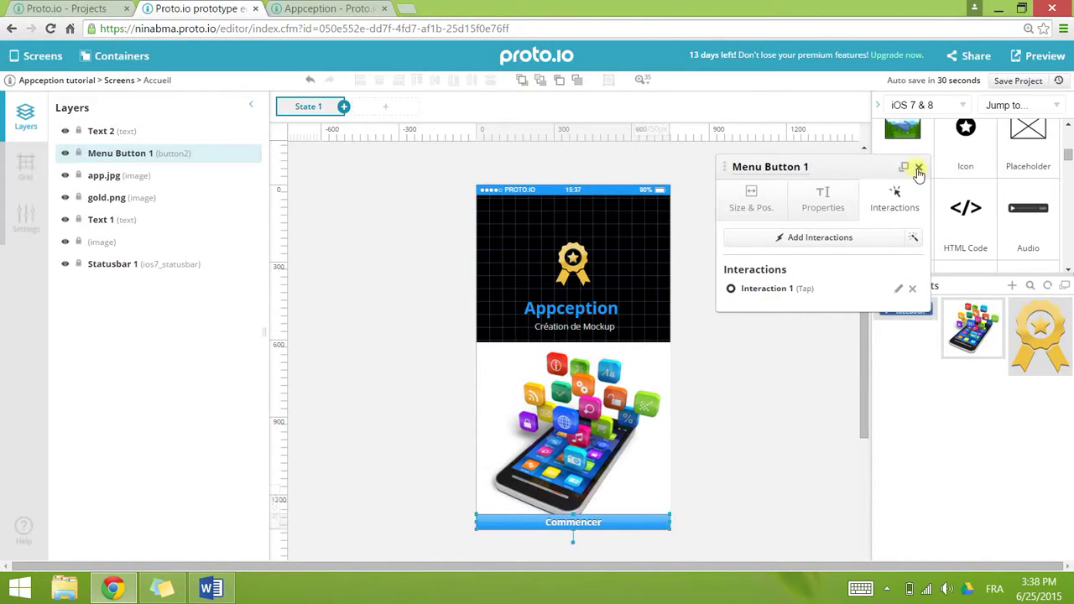
# - Save the project with the "Commencer" interaction in place and open the prototype's preview
pyautogui.click(918, 169)
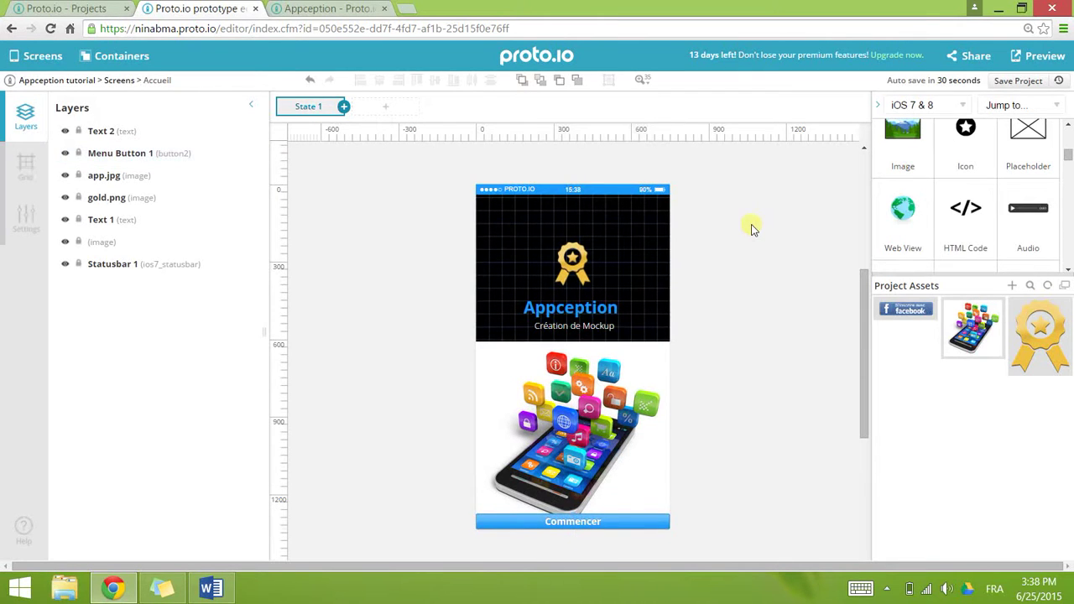
pyautogui.click(1017, 83)
pyautogui.click(1044, 56)
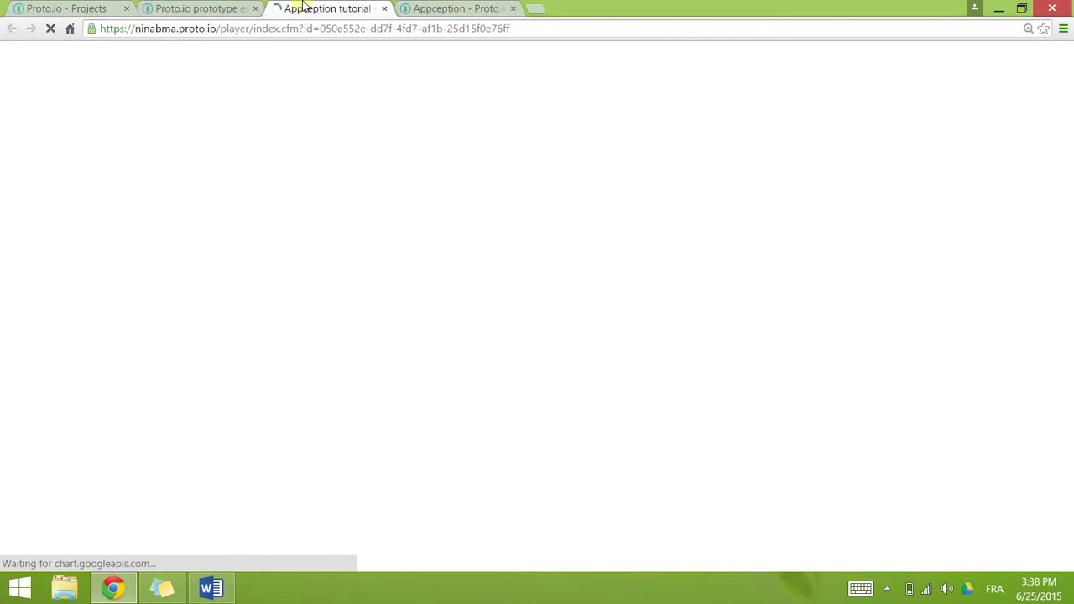
pyautogui.click(229, 7)
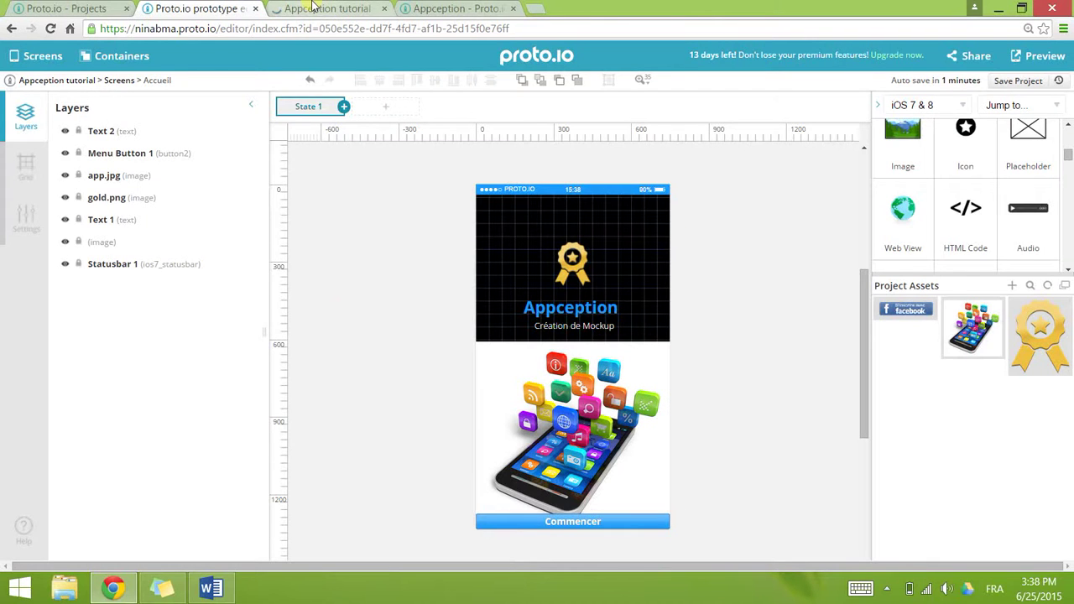
pyautogui.click(312, 9)
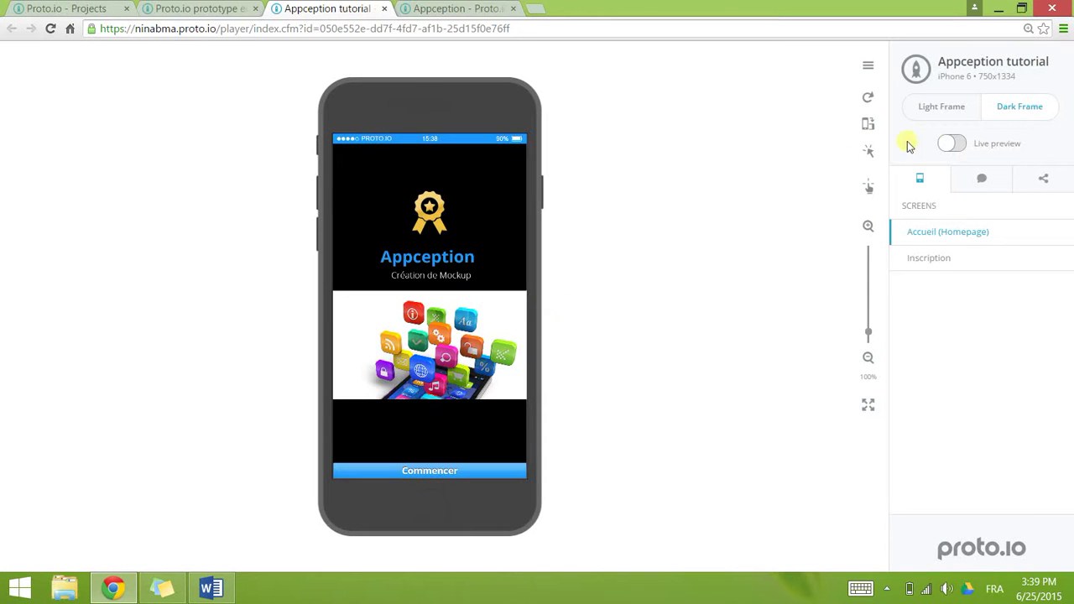
# - Try the light frame in the preview, return to the dark frame, and test the "Commencer" button's link
pyautogui.click(956, 113)
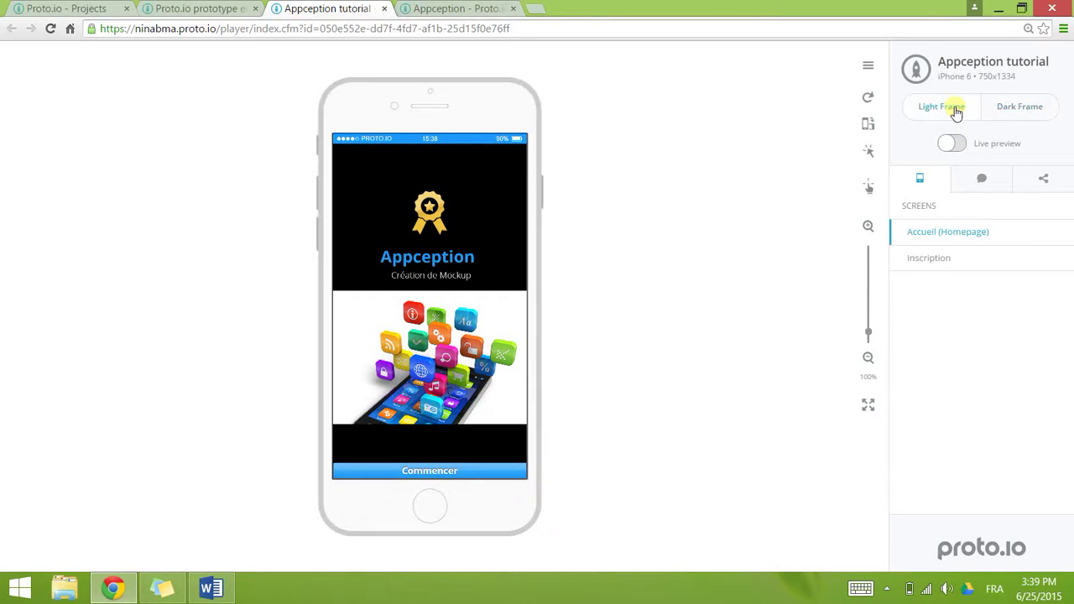
pyautogui.click(1027, 116)
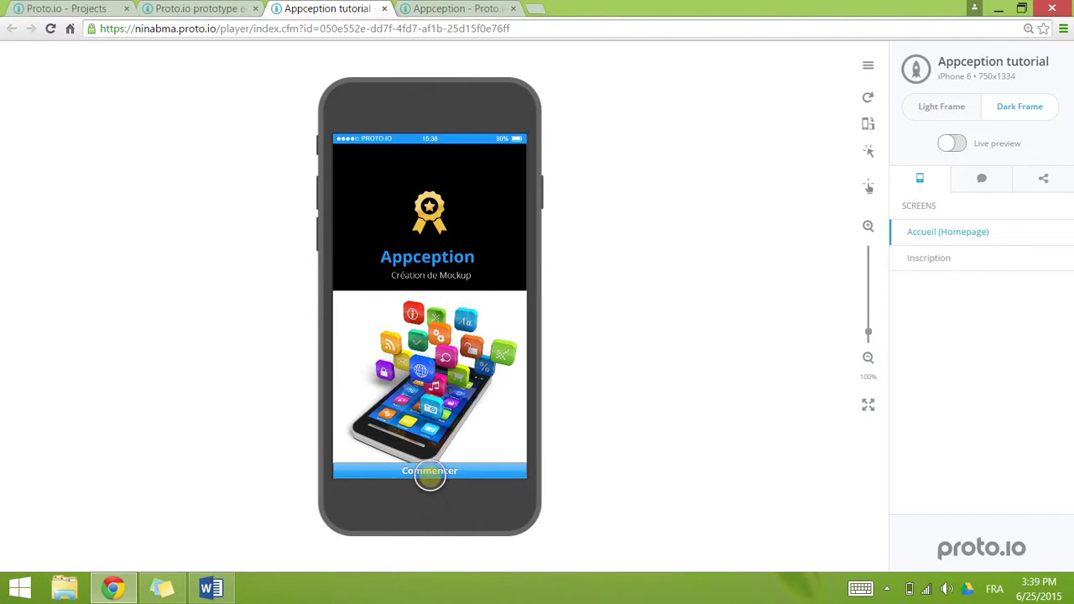
pyautogui.click(430, 472)
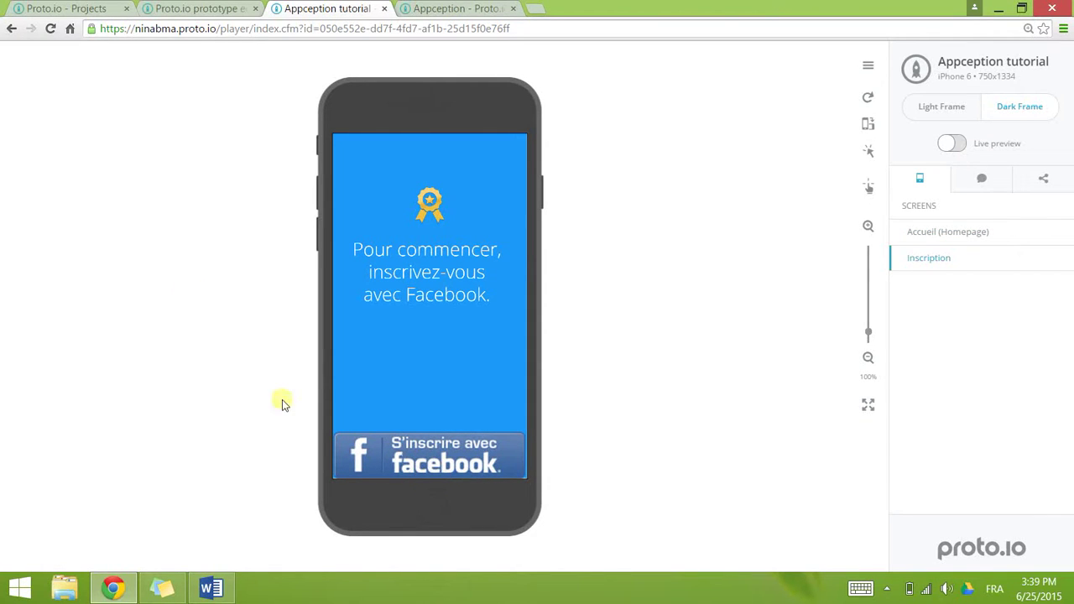
# - Test the Facebook sign-up button in the finished "Appception" prototype as a reference, and return to the tutorial preview
pyautogui.click(445, 8)
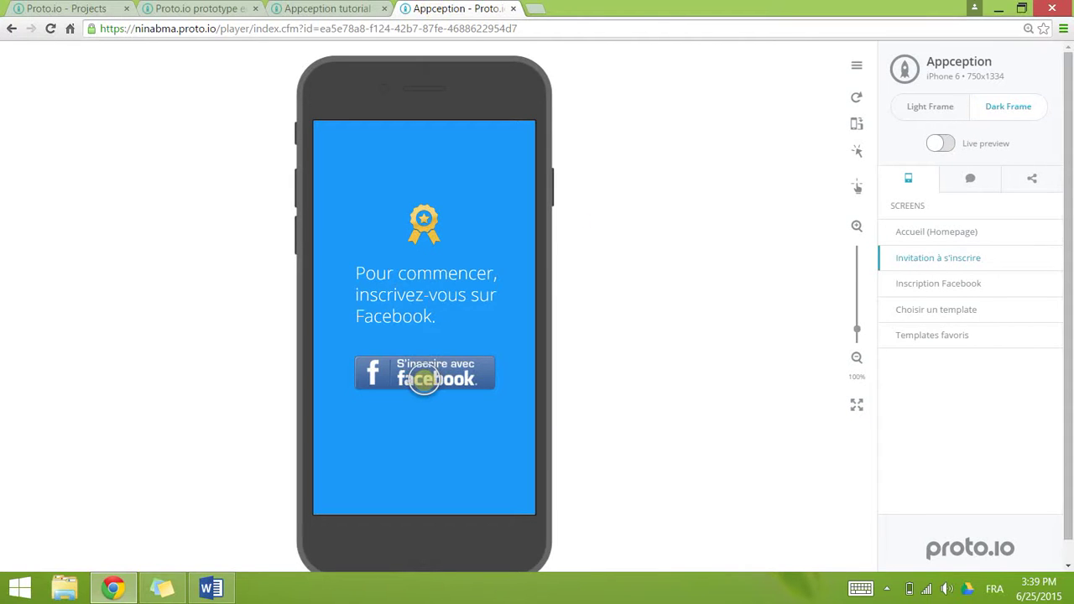
pyautogui.click(424, 377)
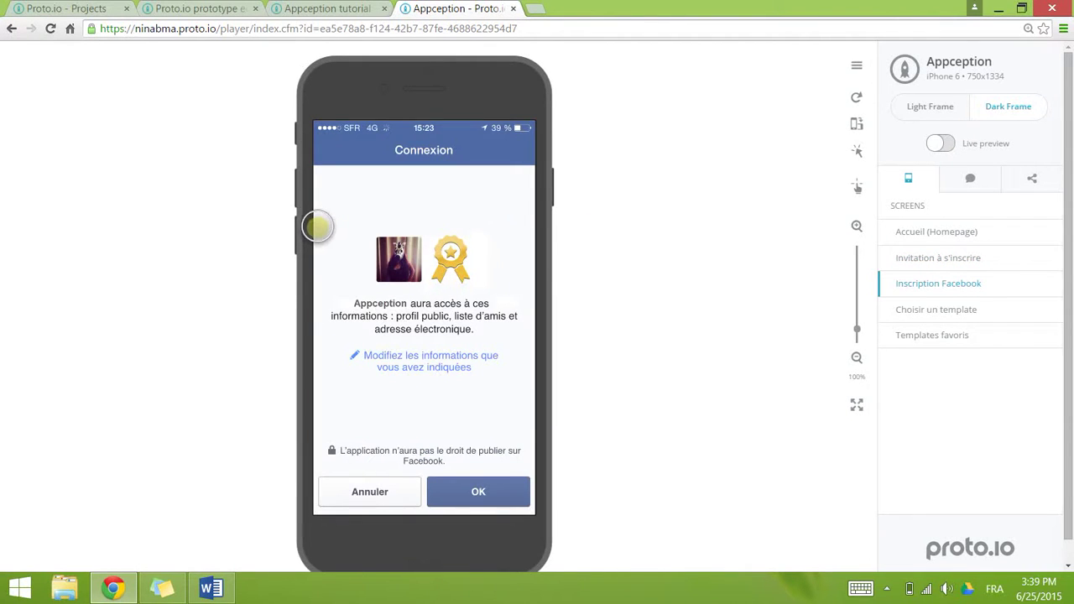
pyautogui.click(308, 8)
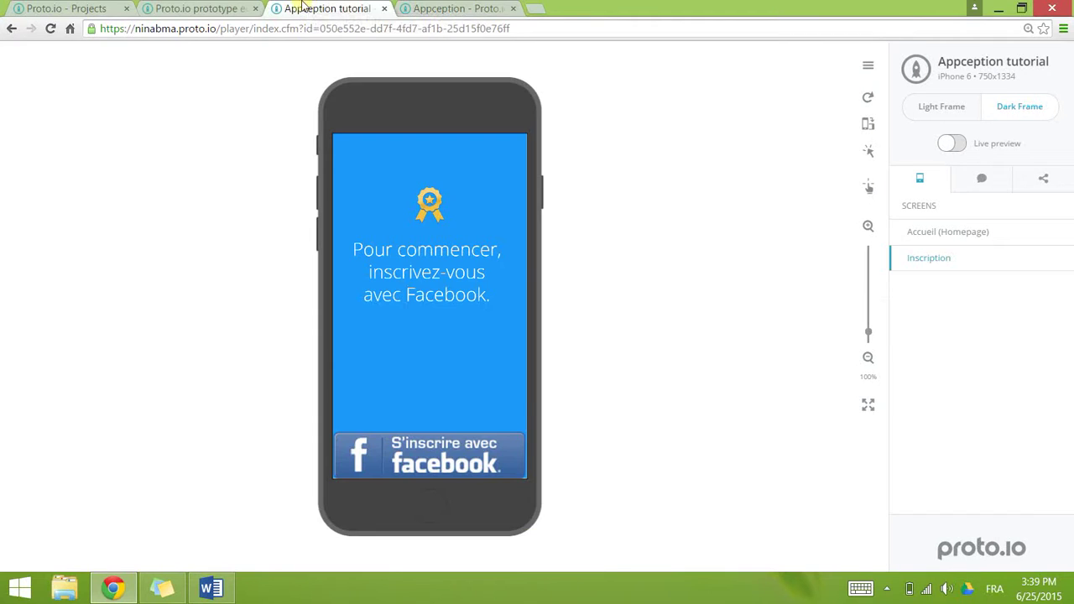
# - In the prototype editor, create a portrait screen titled "Inscription Facebook" with a black background (#000000)
pyautogui.click(177, 8)
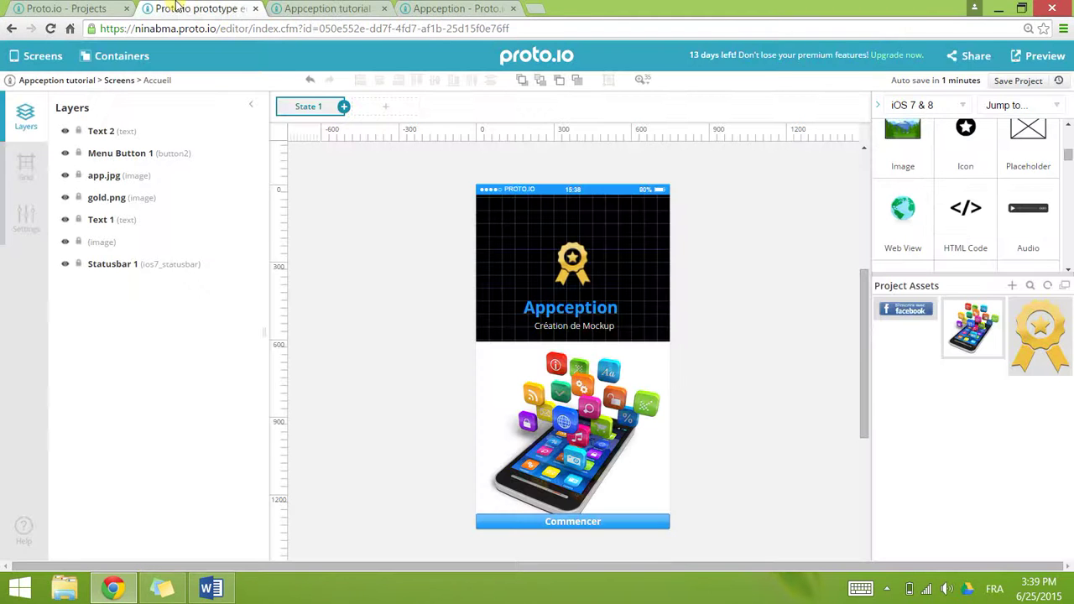
pyautogui.click(44, 55)
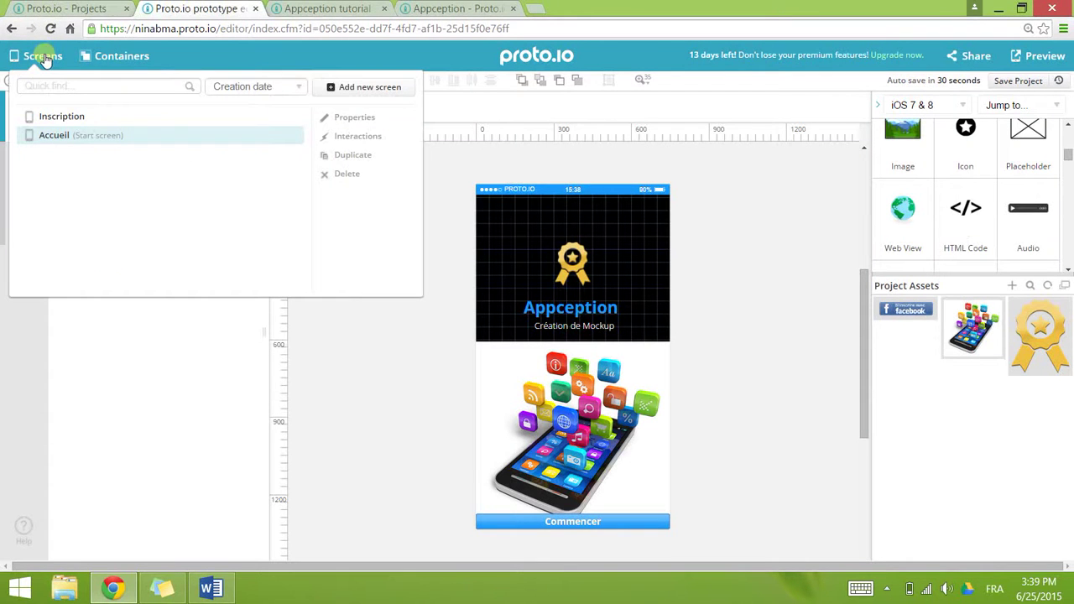
pyautogui.click(359, 92)
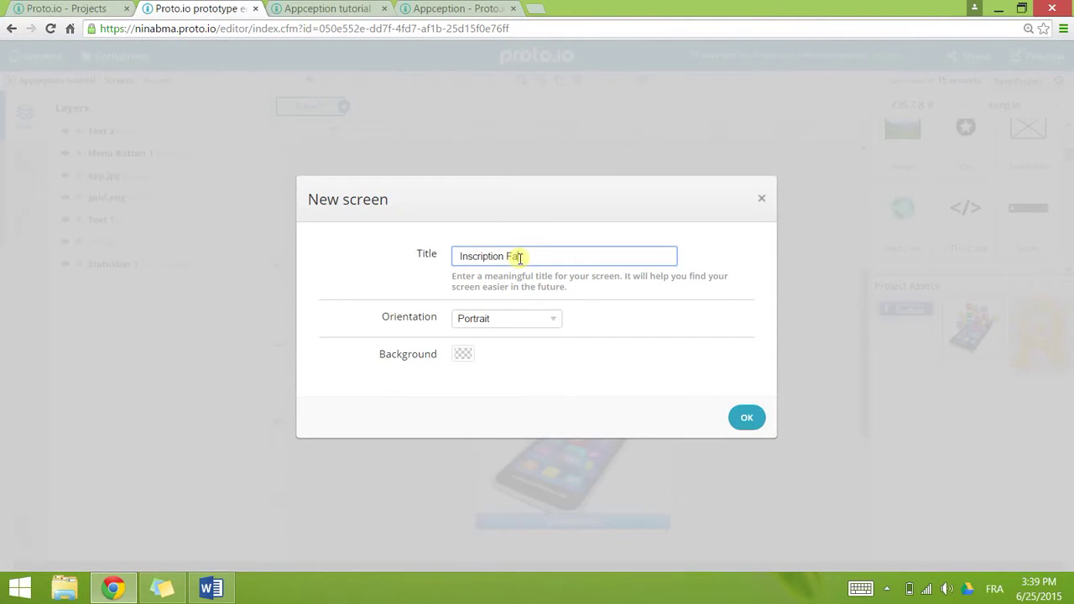
pyautogui.click(464, 353)
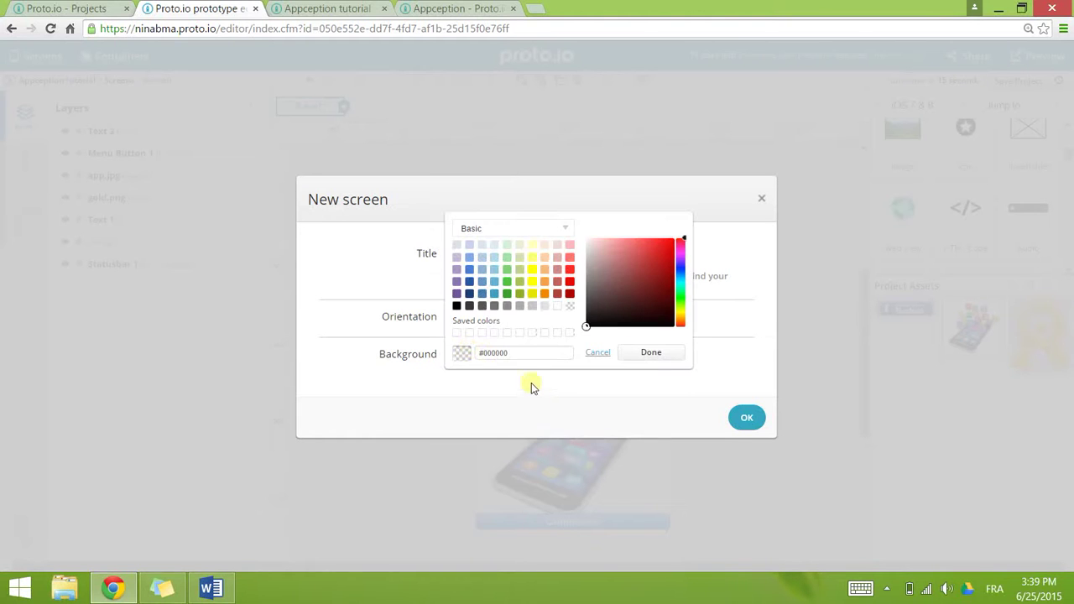
pyautogui.click(456, 306)
pyautogui.click(748, 417)
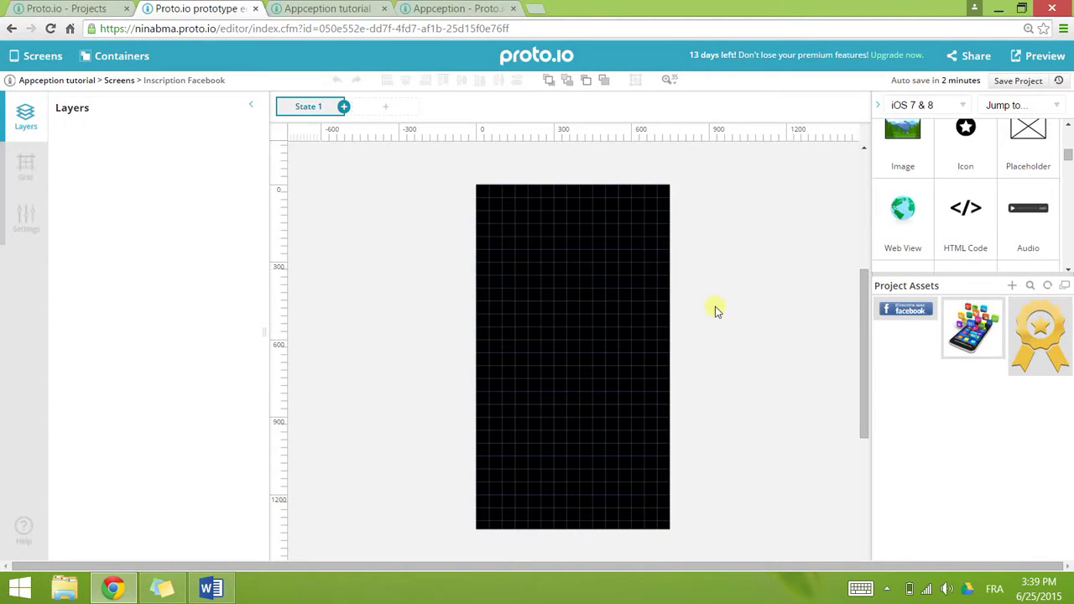
# - Add an image item to the "Inscription Facebook" screen and upload Facebook.png to the project assets for it
pyautogui.click(917, 137)
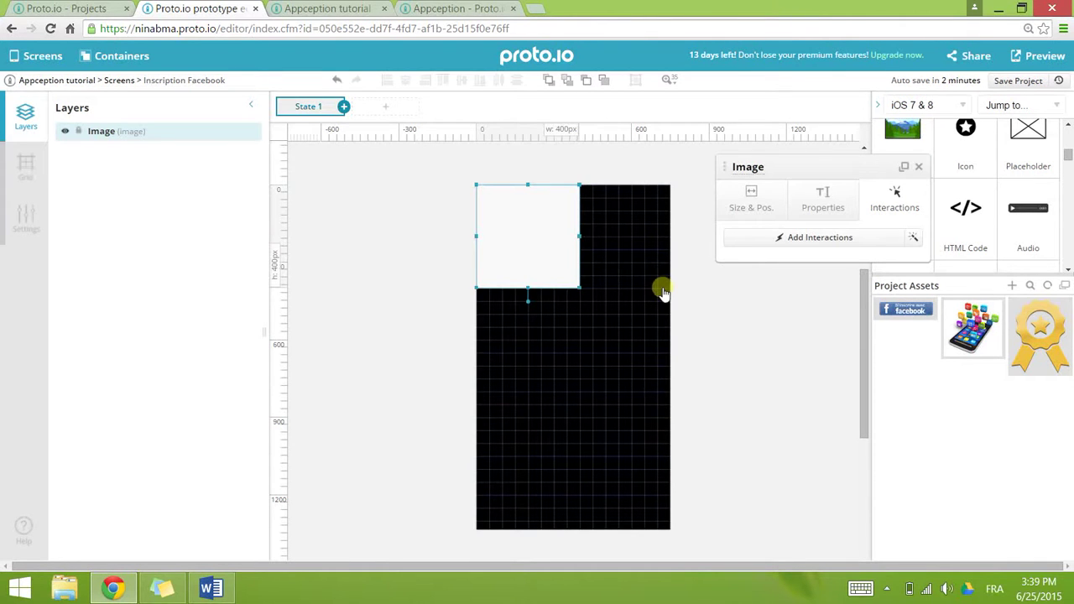
pyautogui.doubleClick(527, 241)
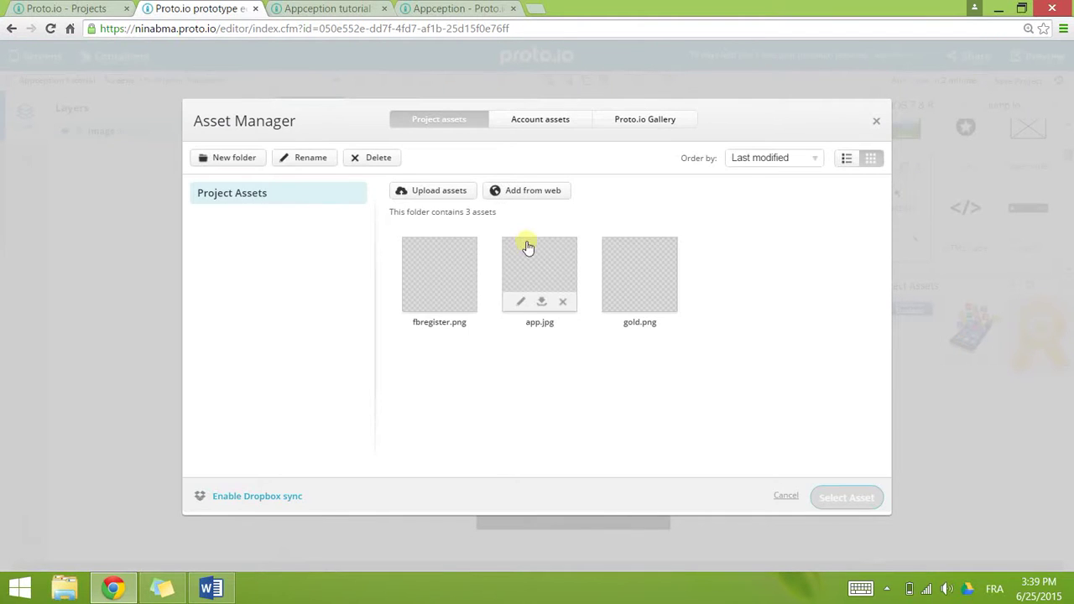
pyautogui.click(436, 193)
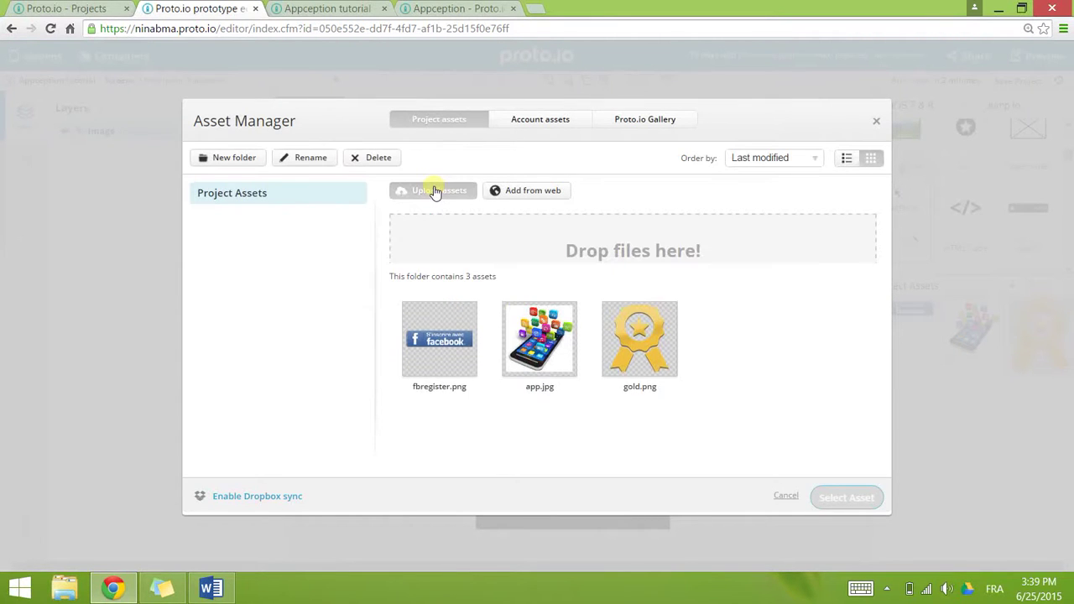
pyautogui.click(490, 308)
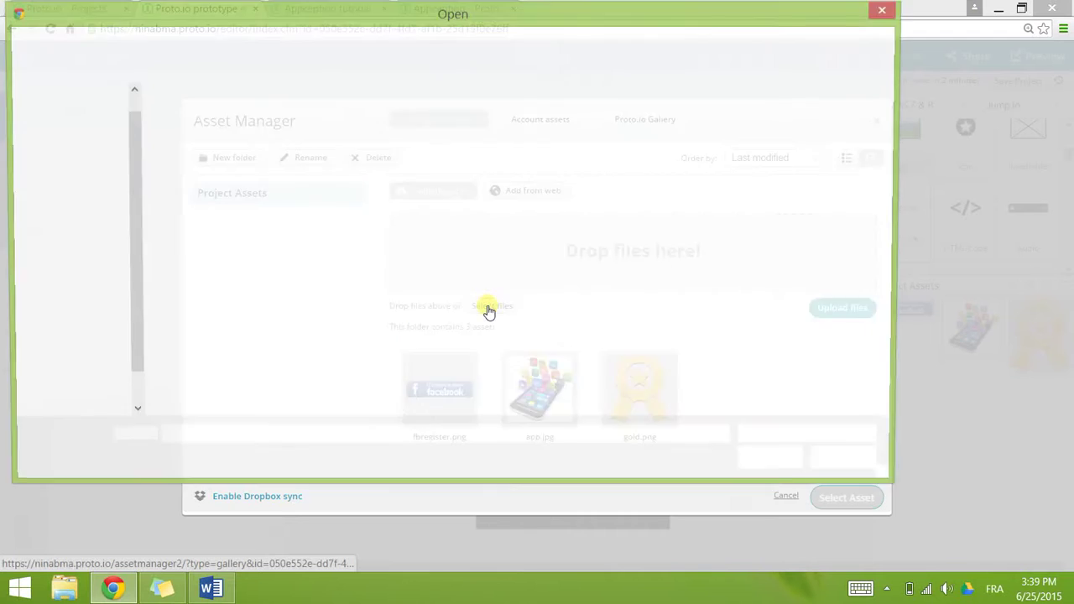
pyautogui.click(647, 168)
pyautogui.click(777, 464)
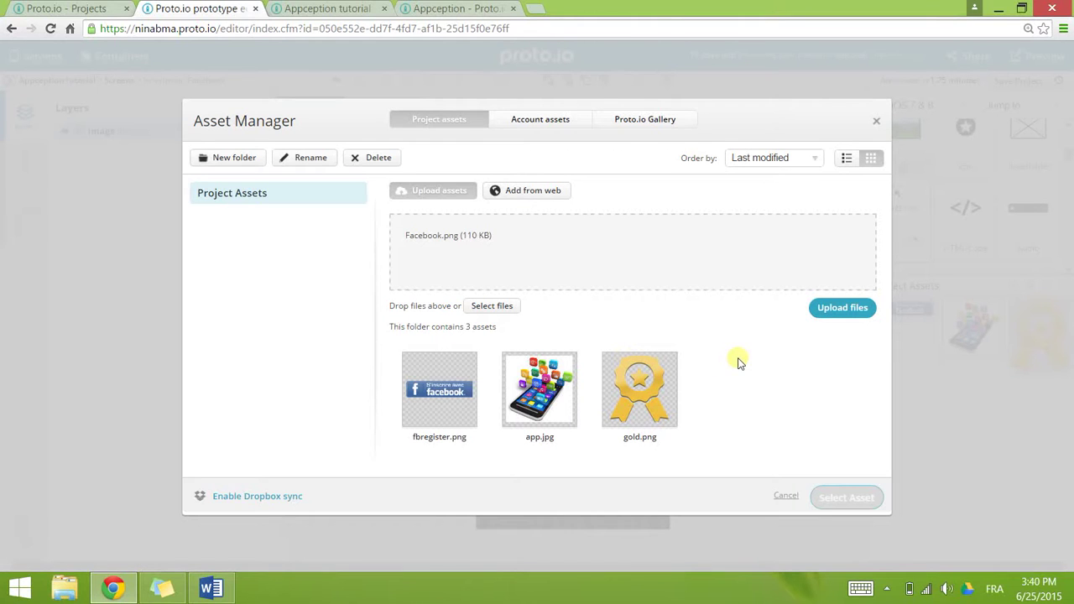
pyautogui.click(836, 317)
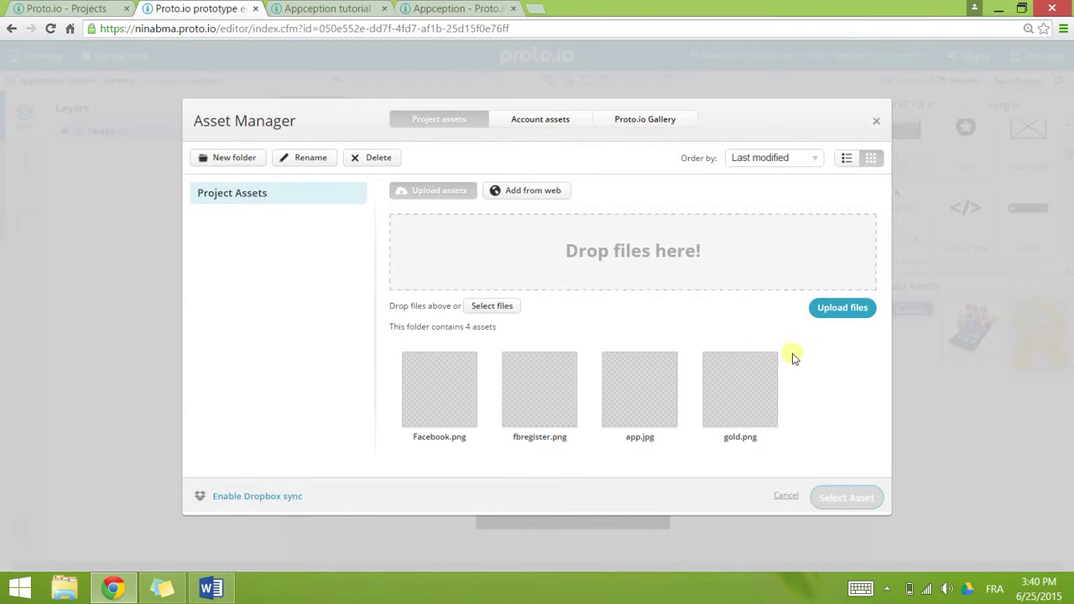
# - Use Facebook.png as the image's content and enlarge it from its corner to fill the whole mockup
pyautogui.click(439, 389)
pyautogui.click(849, 499)
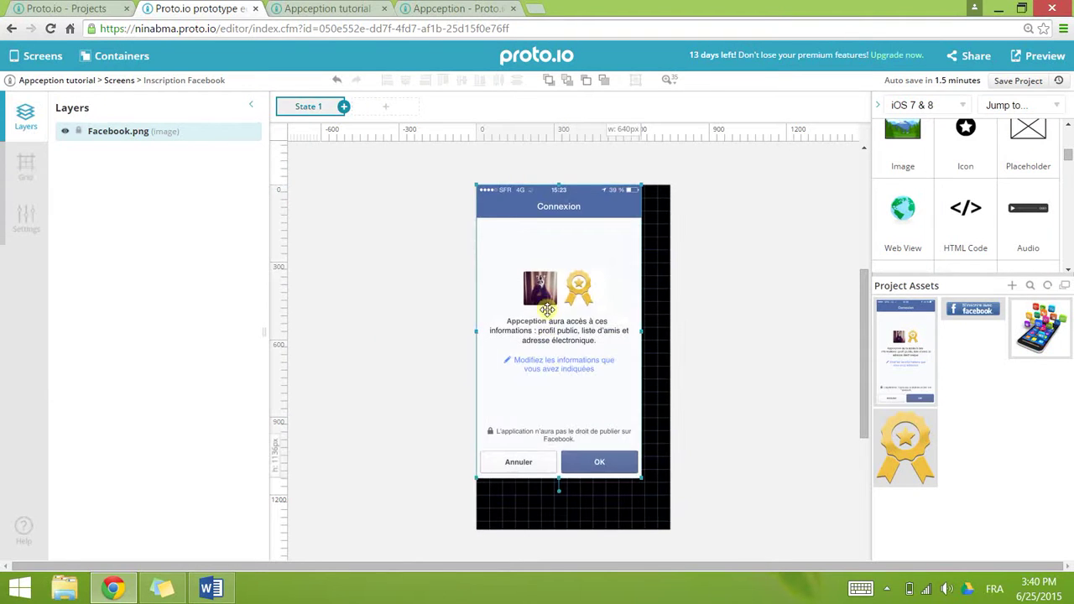
pyautogui.moveTo(639, 479); pyautogui.dragTo(678, 527)
pyautogui.click(702, 352)
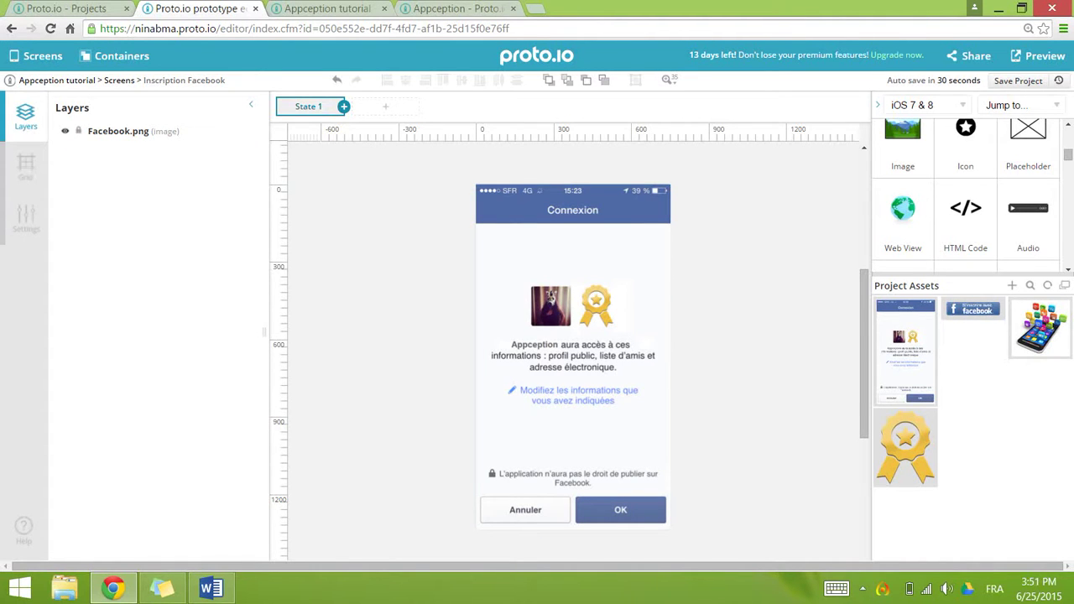
# - Open the "Inscription" screen and start an interaction on the Facebook sign-up image with Tap as its trigger
pyautogui.click(56, 66)
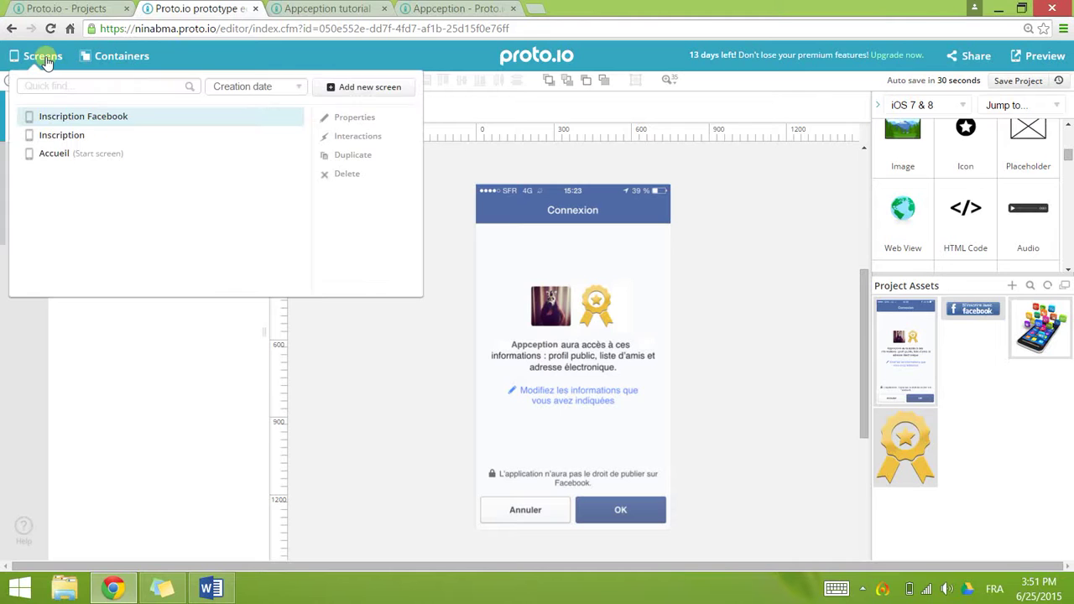
pyautogui.click(96, 140)
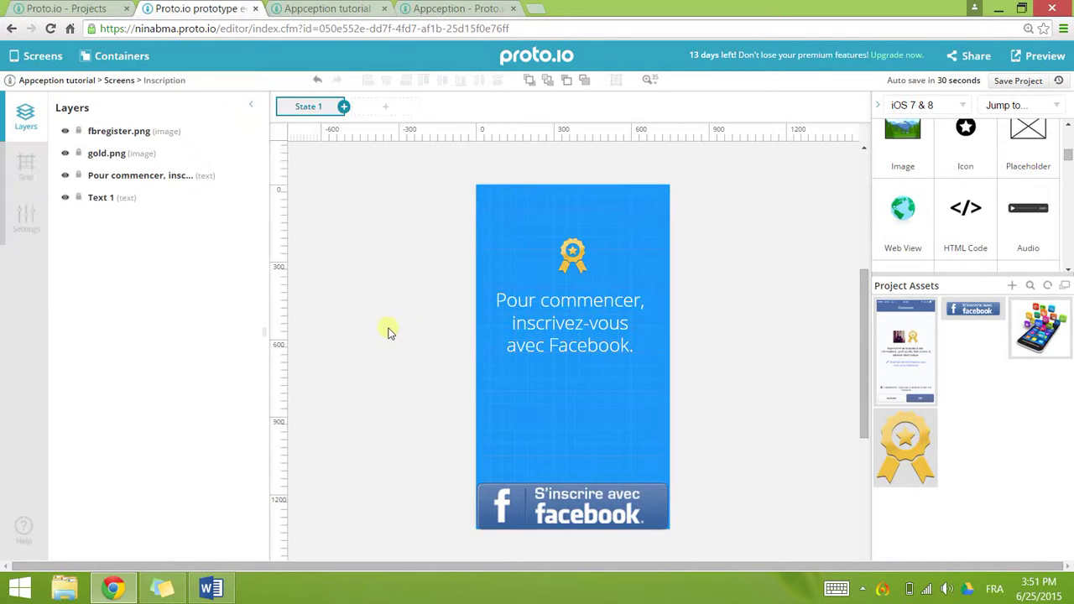
pyautogui.click(608, 509)
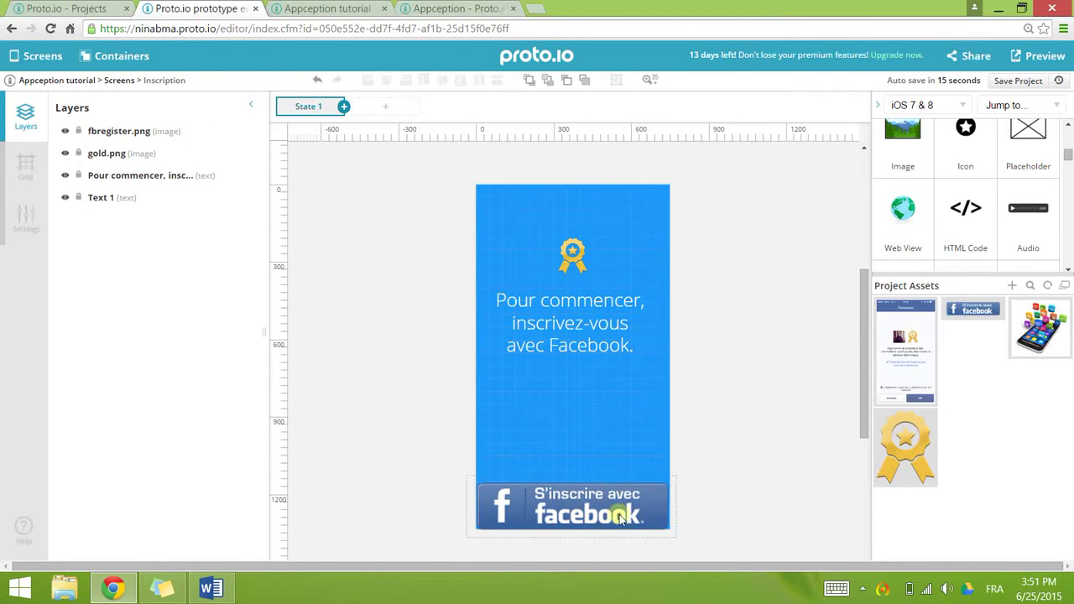
pyautogui.click(334, 233)
pyautogui.click(560, 513)
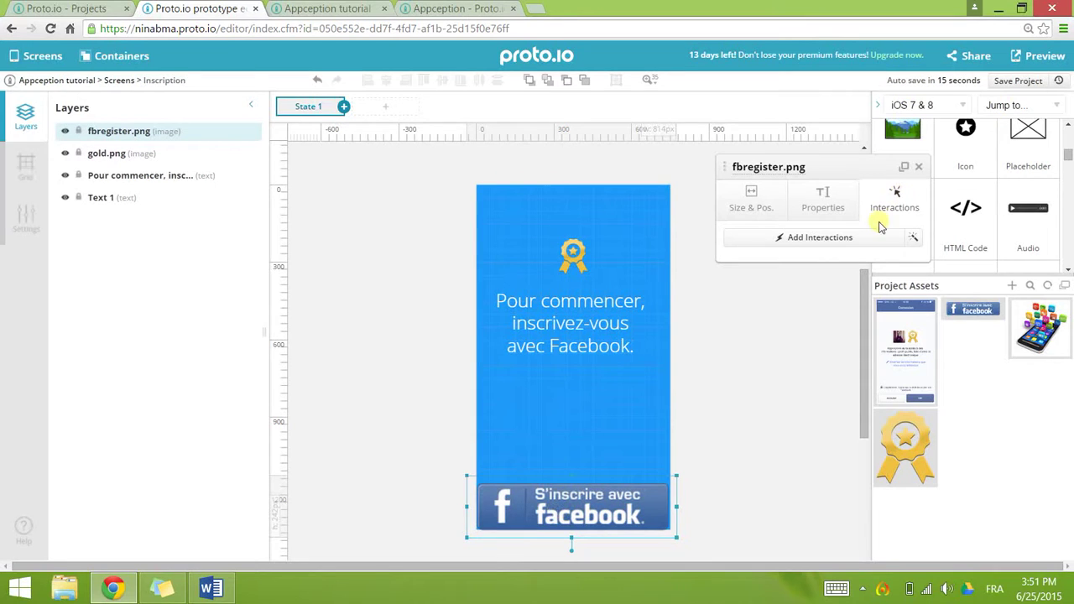
pyautogui.click(844, 249)
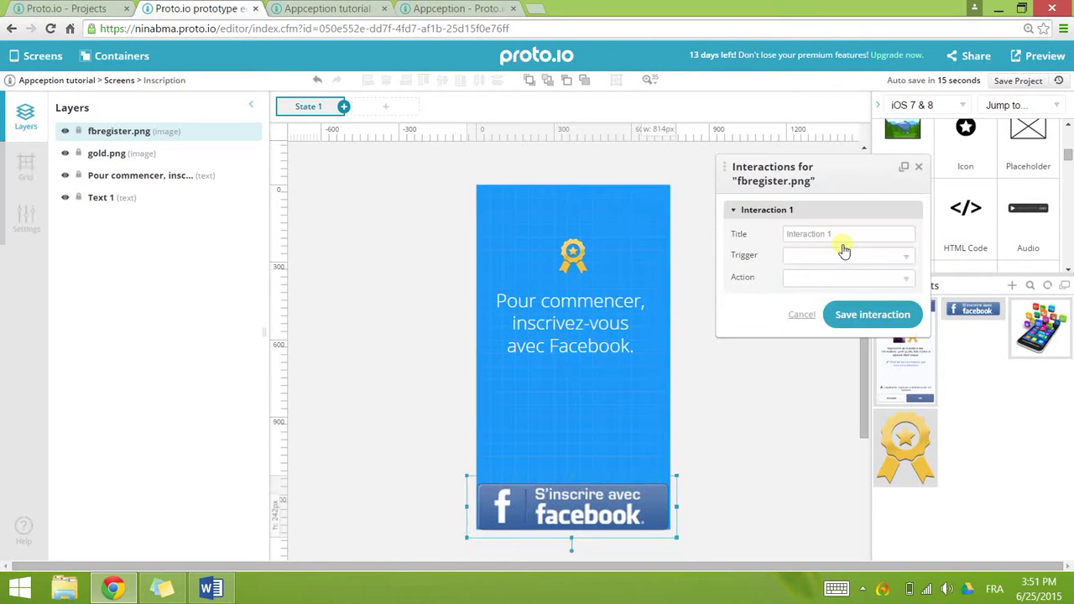
pyautogui.click(814, 264)
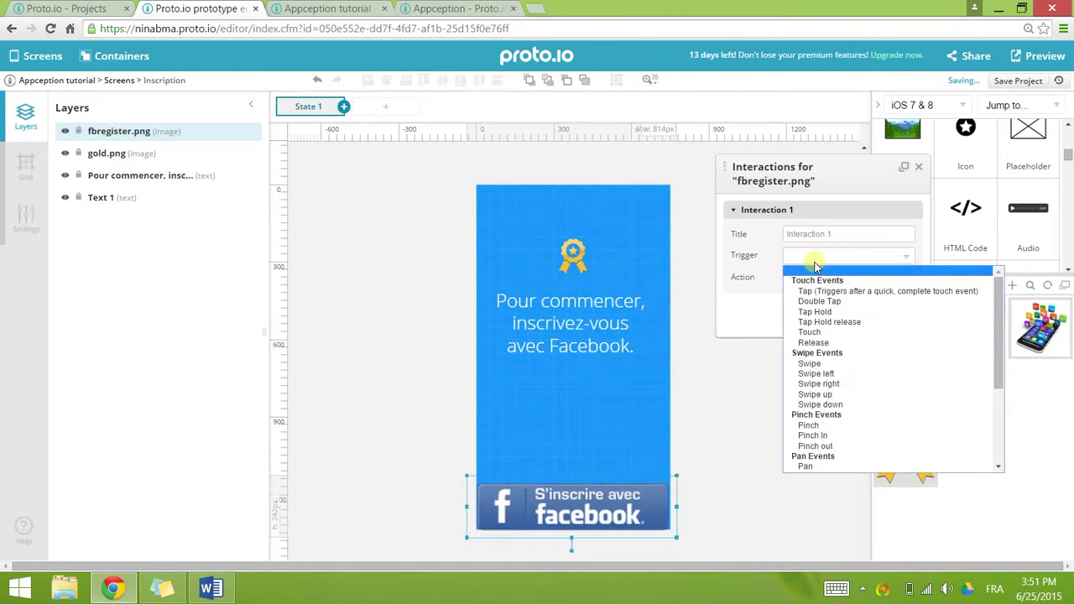
pyautogui.click(850, 292)
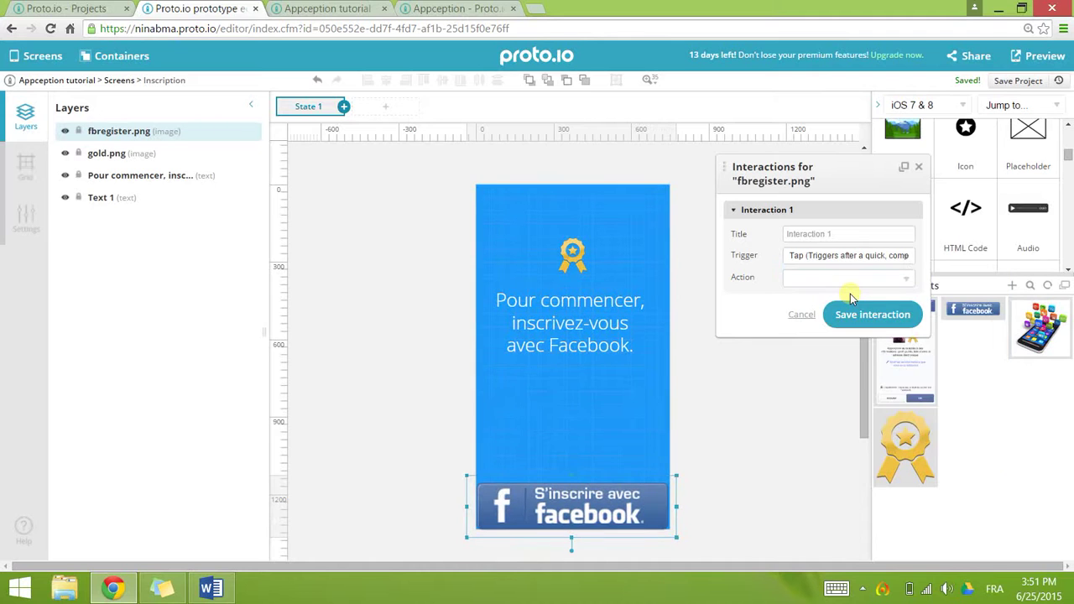
# - Set the Facebook sign-up image's interaction to go to the "Inscription Facebook" portrait screen
pyautogui.click(830, 281)
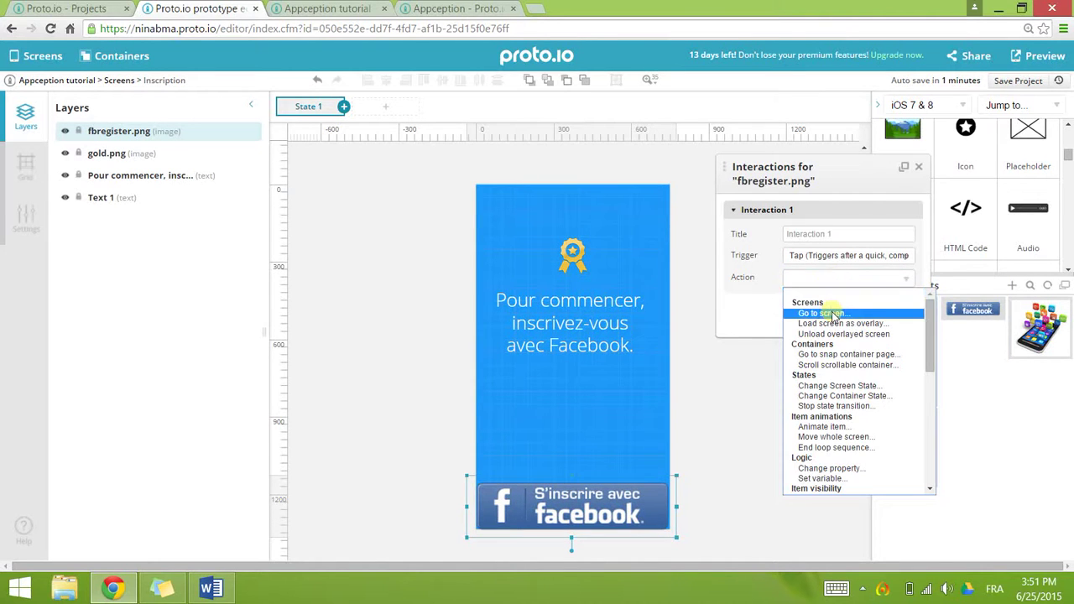
pyautogui.click(833, 315)
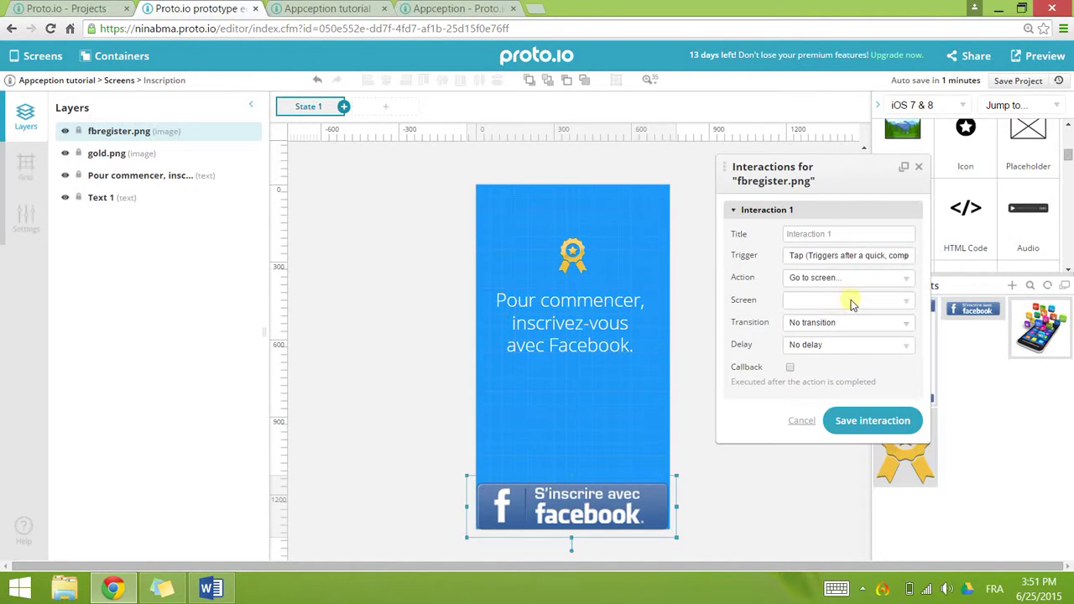
pyautogui.click(851, 303)
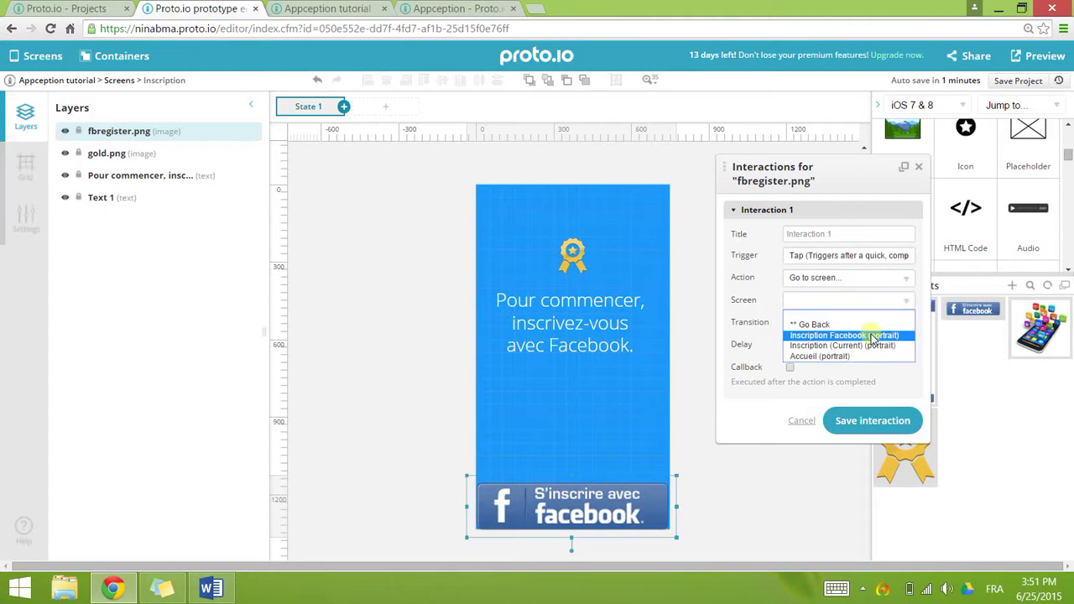
pyautogui.click(873, 337)
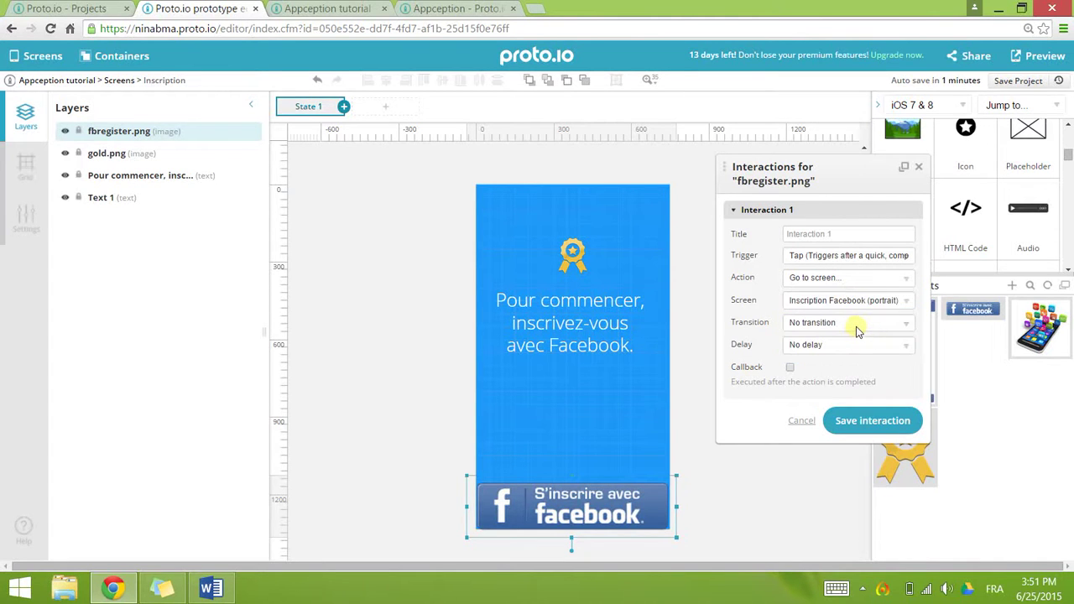
# - Give the interaction a Flow transition lasting 600 ms, then save the interaction and the project
pyautogui.click(858, 327)
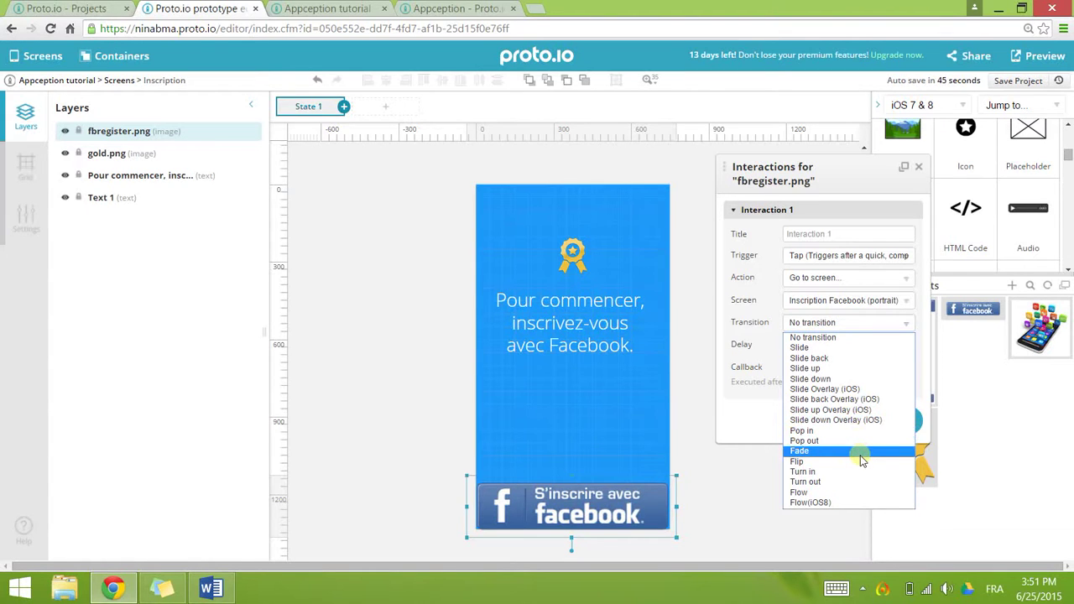
pyautogui.click(859, 499)
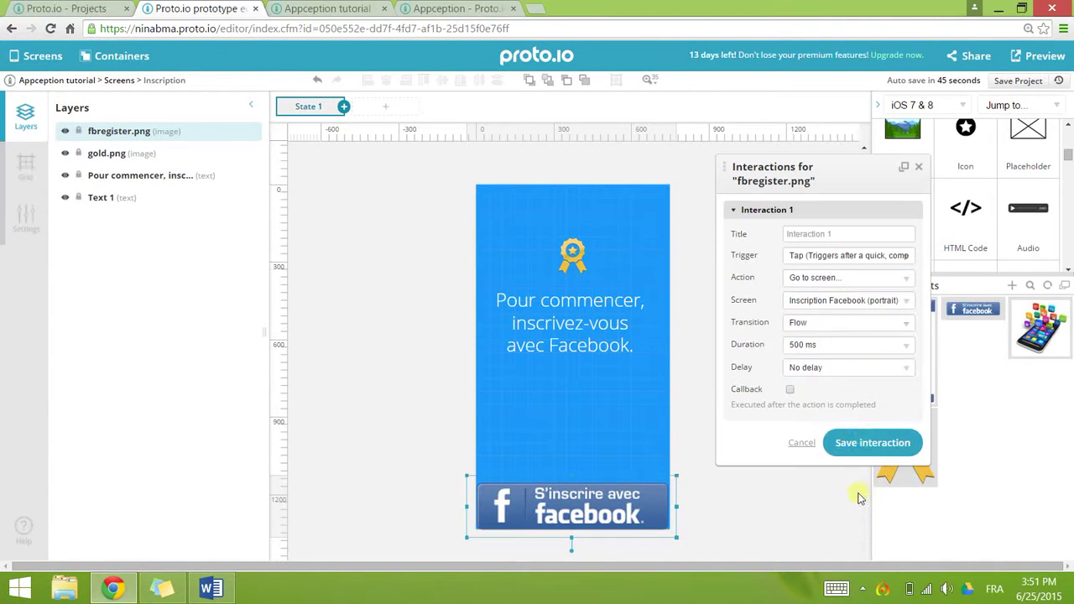
pyautogui.click(812, 349)
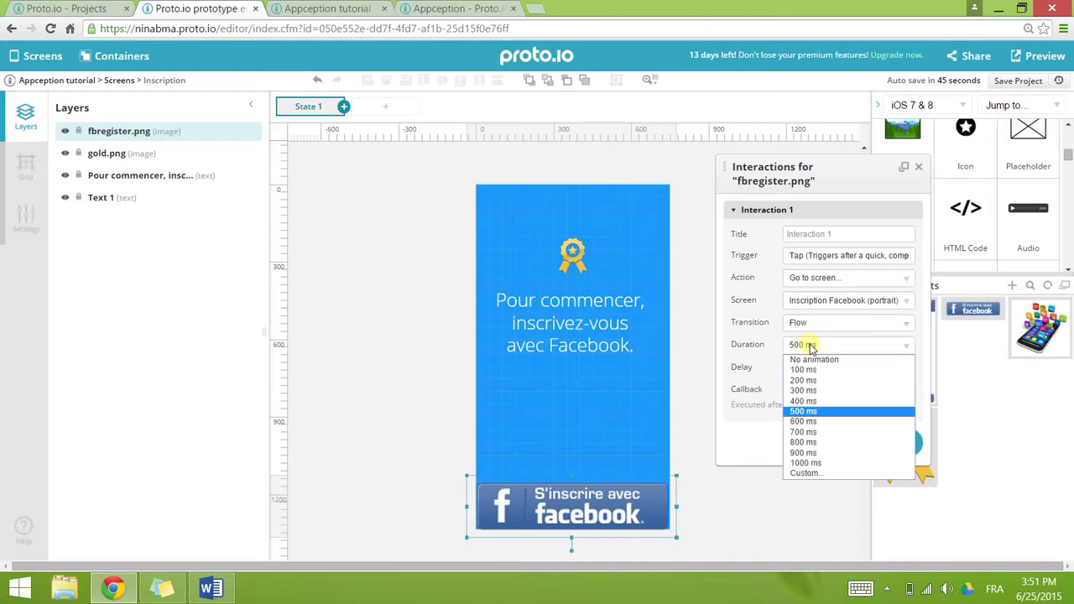
pyautogui.click(835, 421)
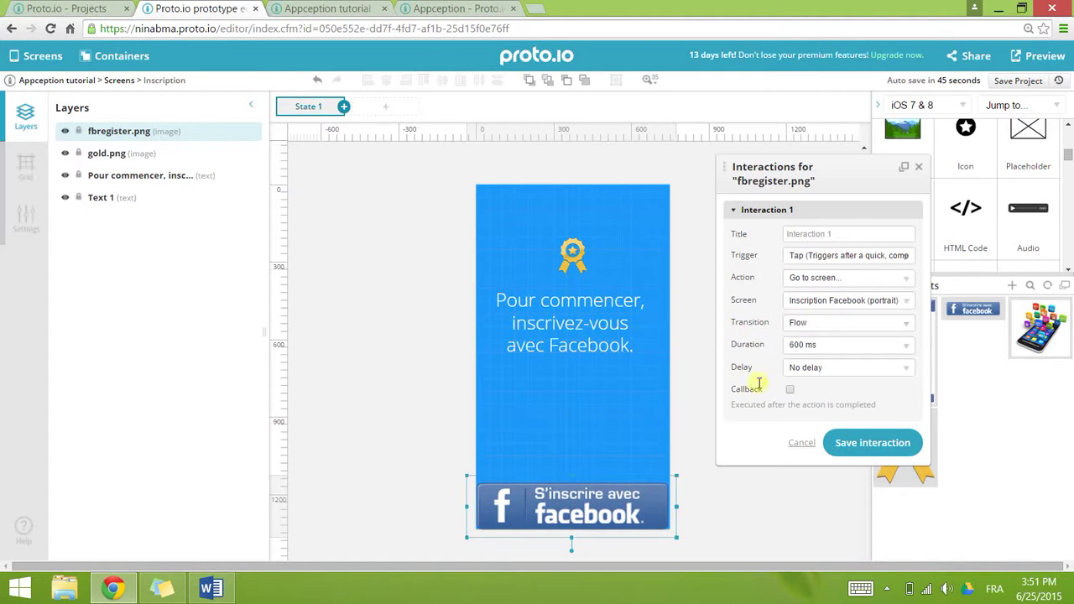
pyautogui.click(862, 448)
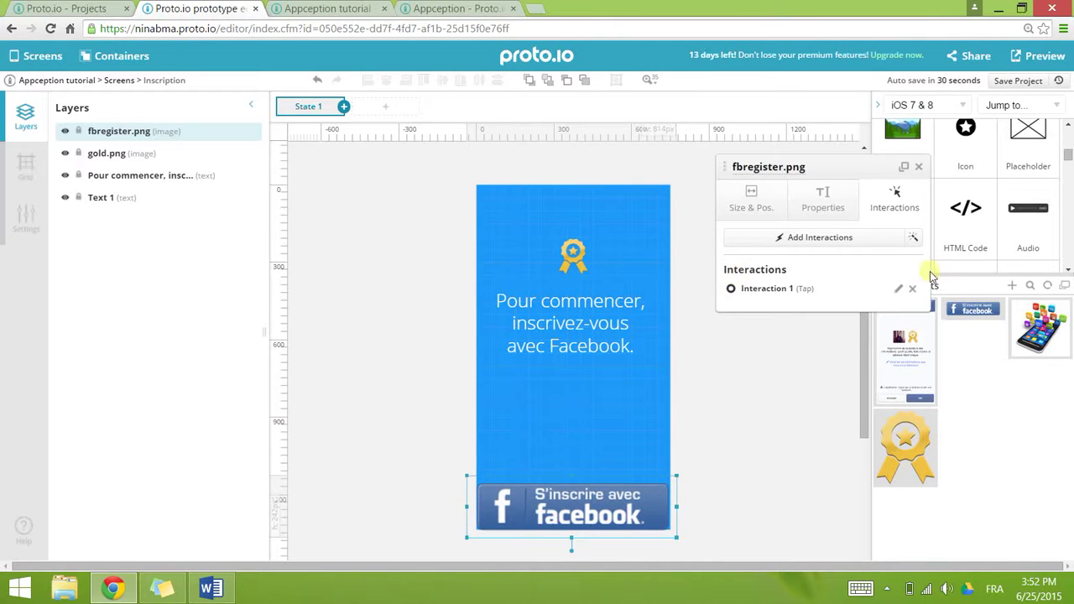
pyautogui.click(740, 384)
pyautogui.click(1031, 85)
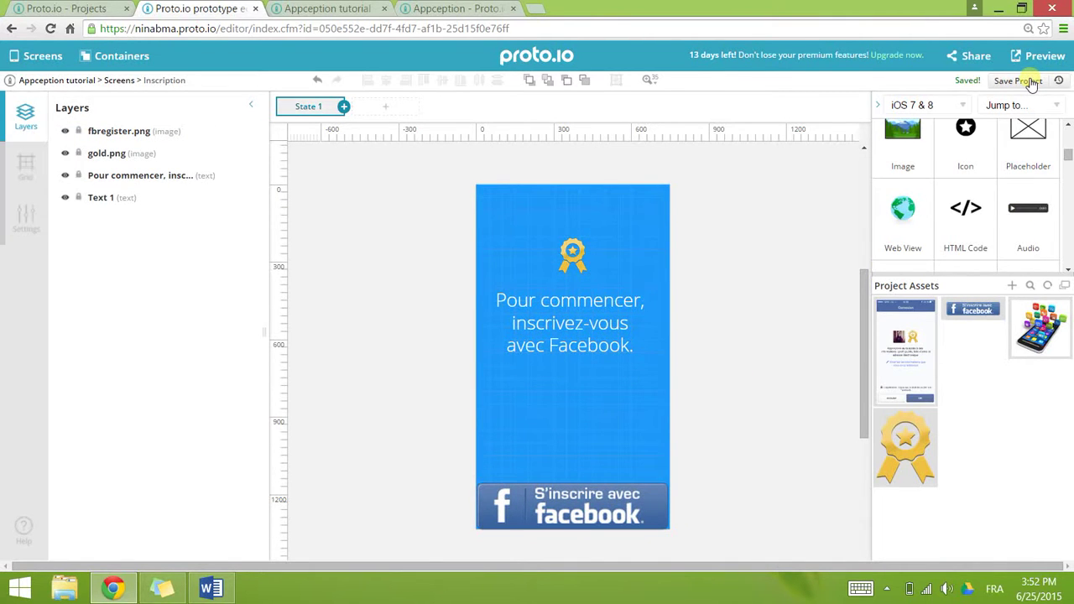
# - Preview the prototype in place of the old preview, testing the Commencer button and the Facebook sign-up button
pyautogui.click(1038, 59)
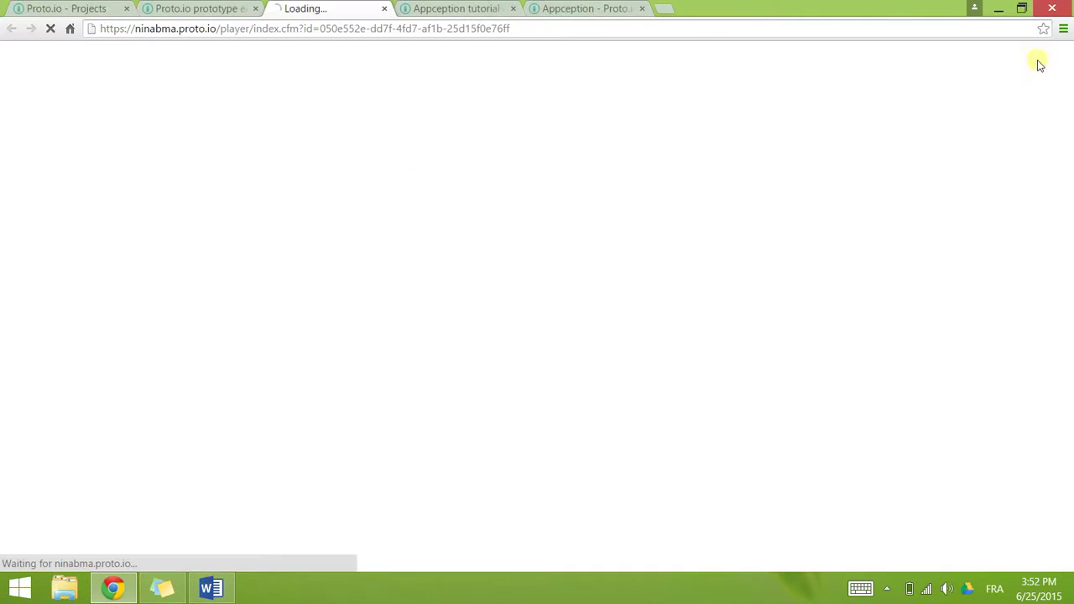
pyautogui.click(512, 9)
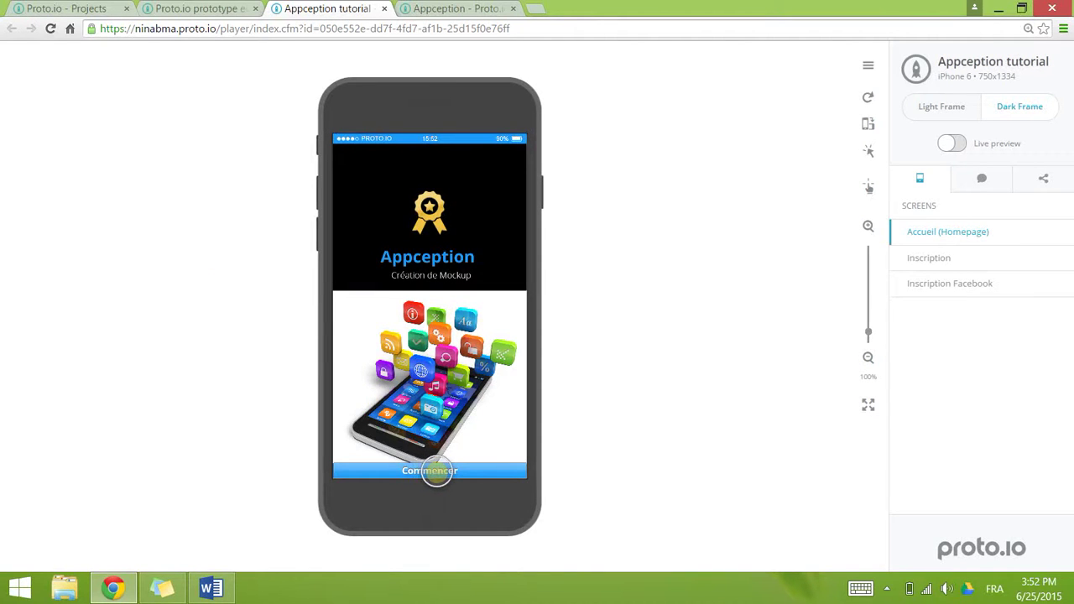
pyautogui.click(436, 471)
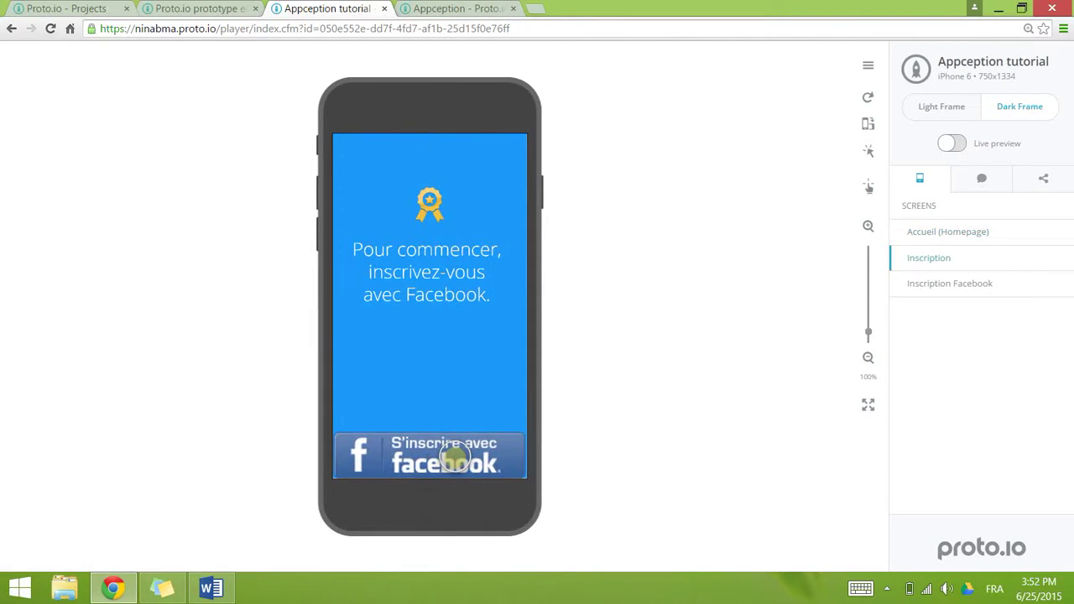
pyautogui.click(454, 457)
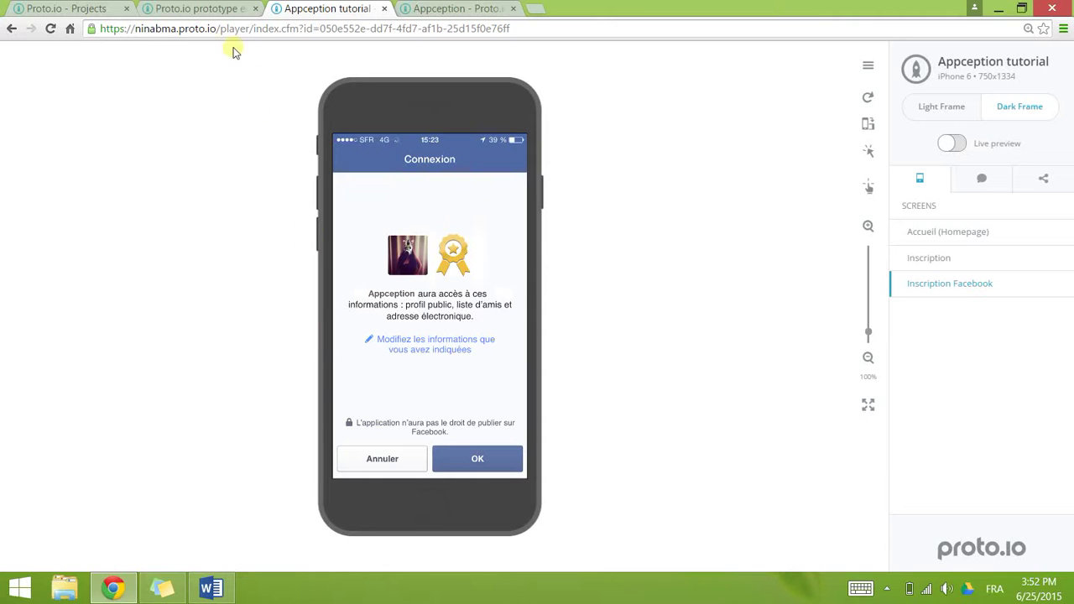
# - In the finished Appception preview, open the Inscription Facebook screen and follow its OK button to the templates
pyautogui.click(441, 7)
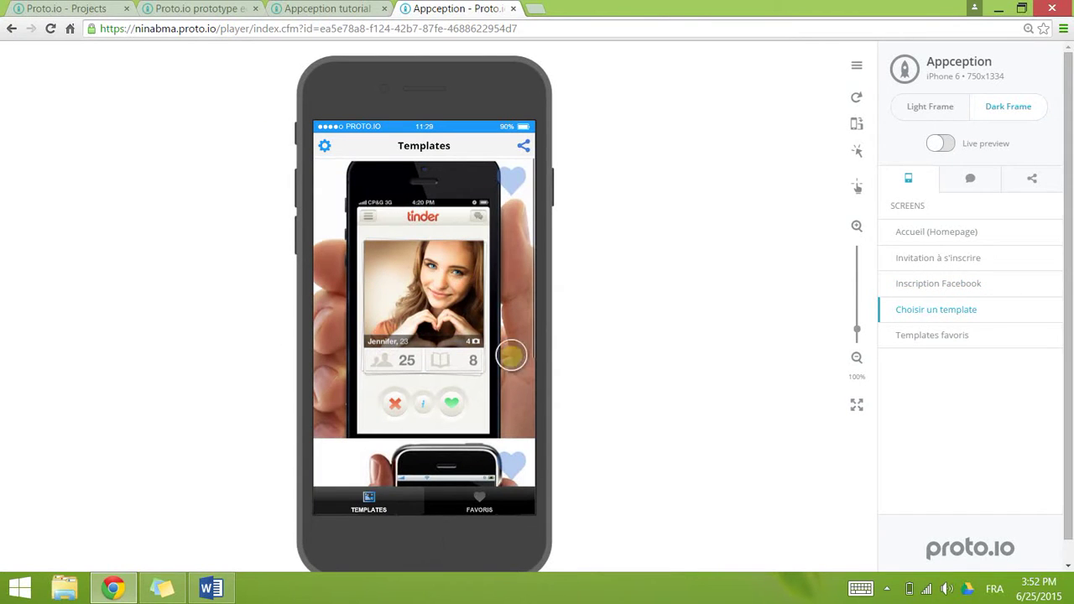
pyautogui.click(930, 287)
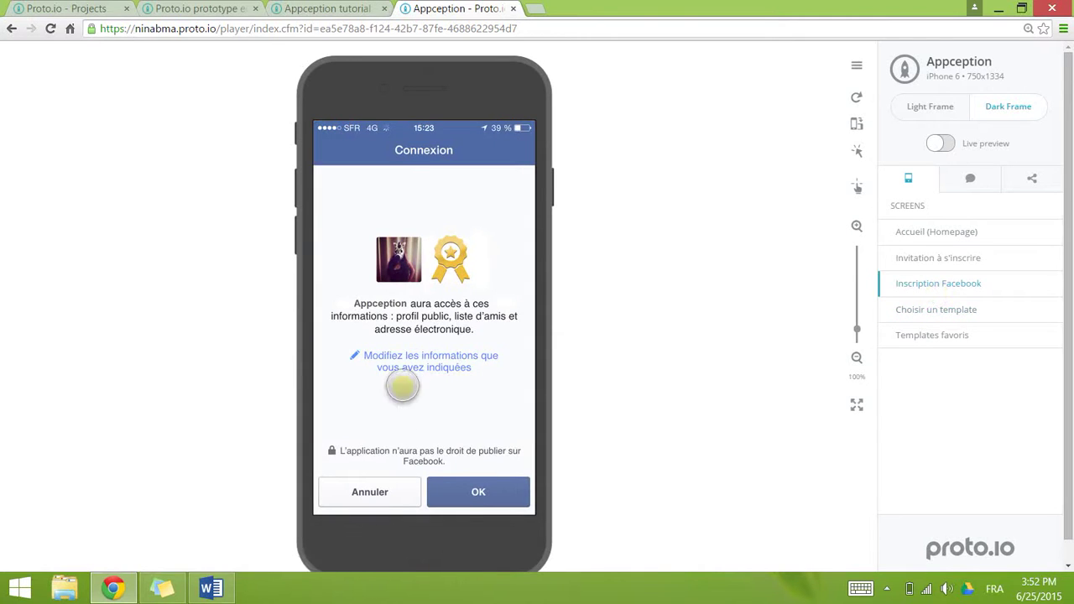
pyautogui.click(456, 492)
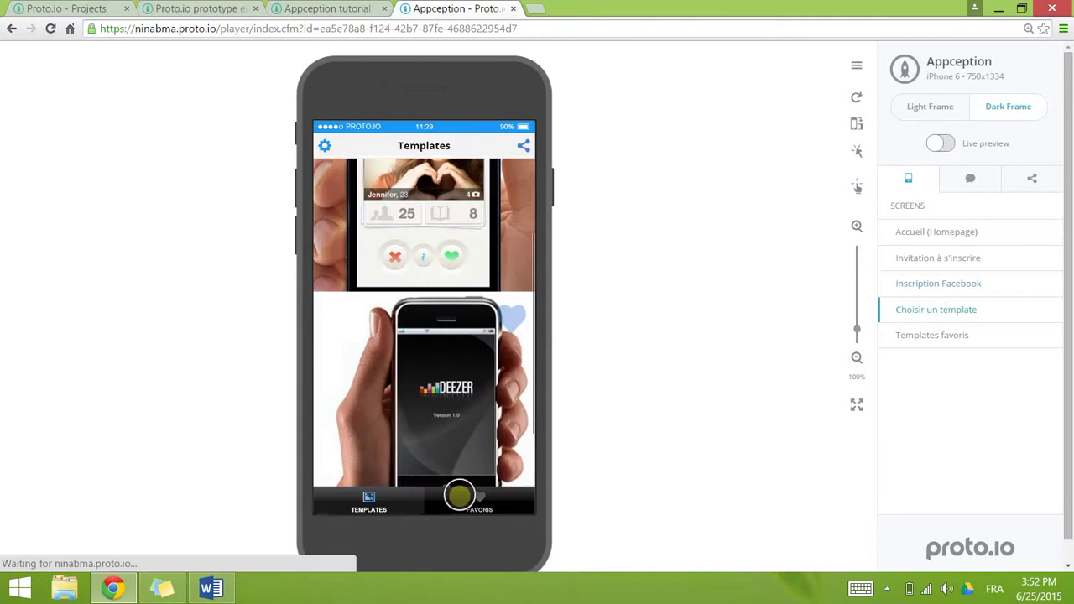
# - Return to the prototype editor and create a portrait screen titled "Template" with a black background (#000000)
pyautogui.click(292, 7)
pyautogui.click(192, 7)
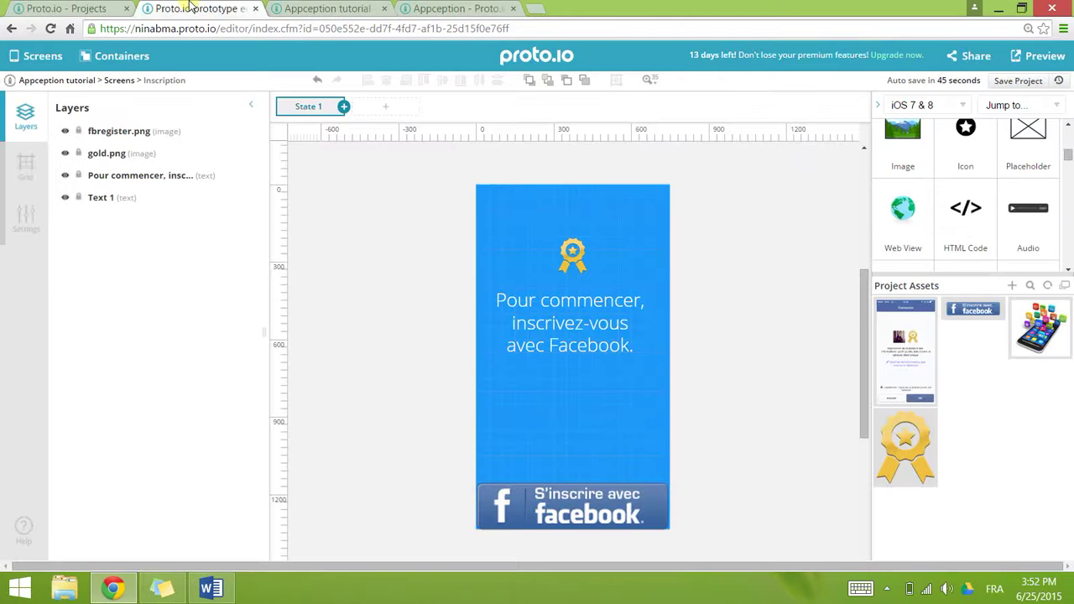
pyautogui.click(33, 56)
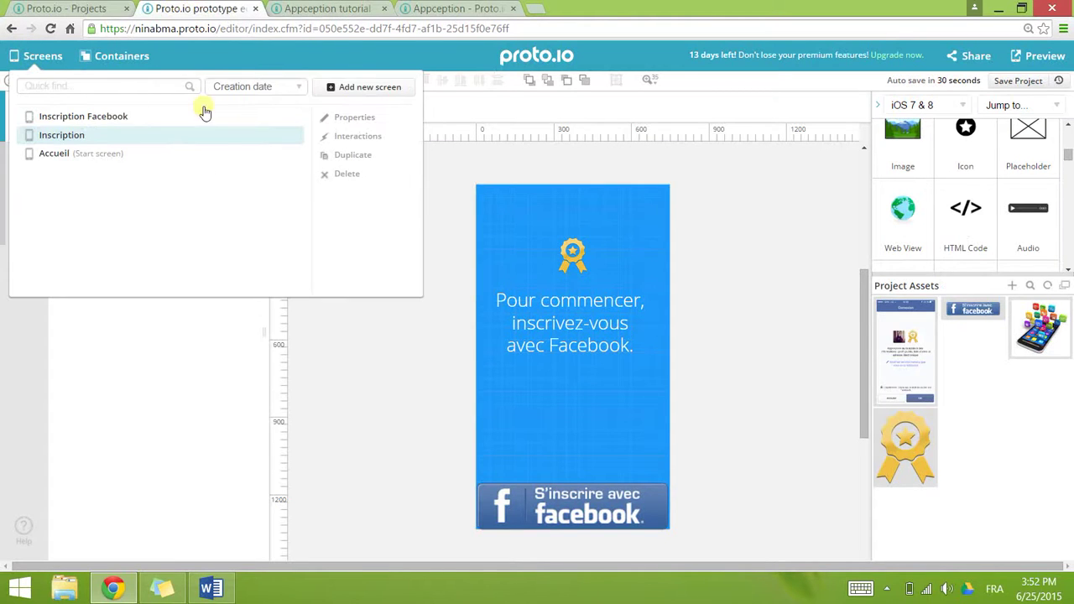
pyautogui.click(361, 87)
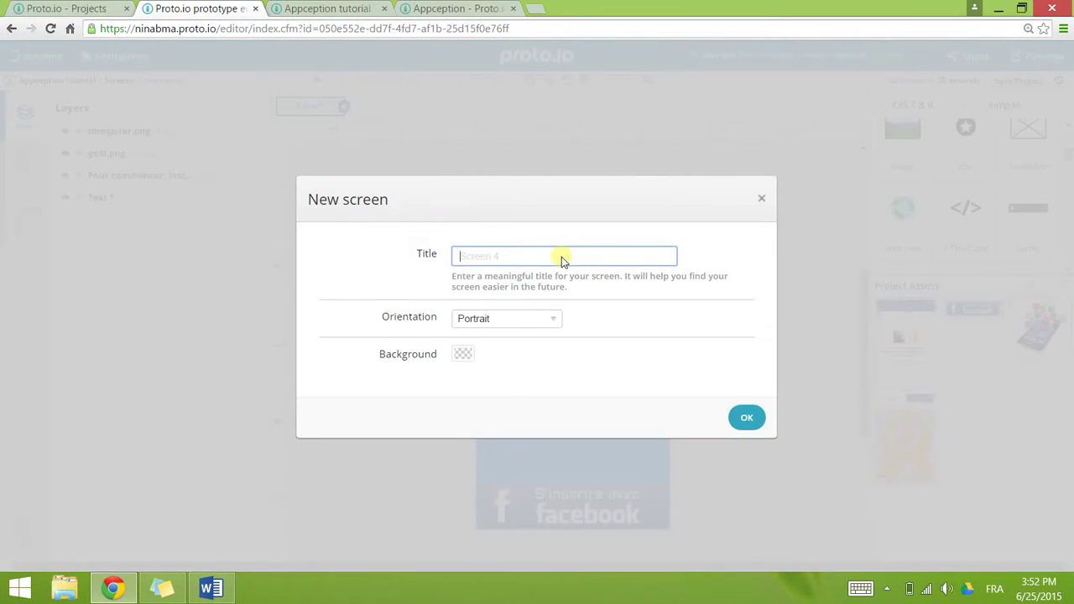
pyautogui.write('Template')
pyautogui.click(460, 356)
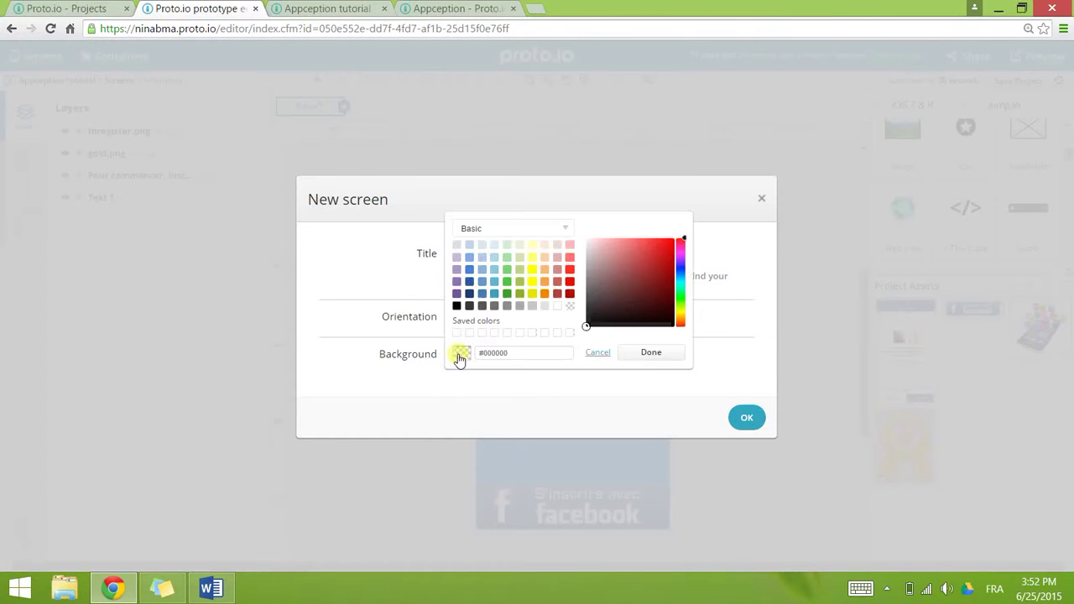
pyautogui.click(747, 422)
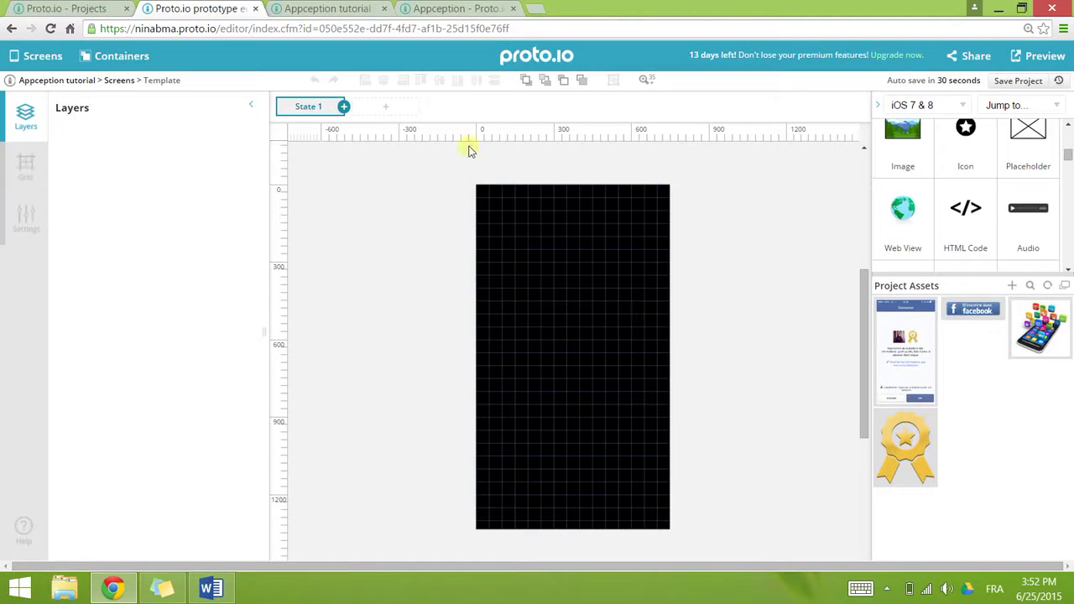
# - Check the finished Appception templates screen, then add an iOS status bar across the top of the "Template" screen
pyautogui.click(437, 7)
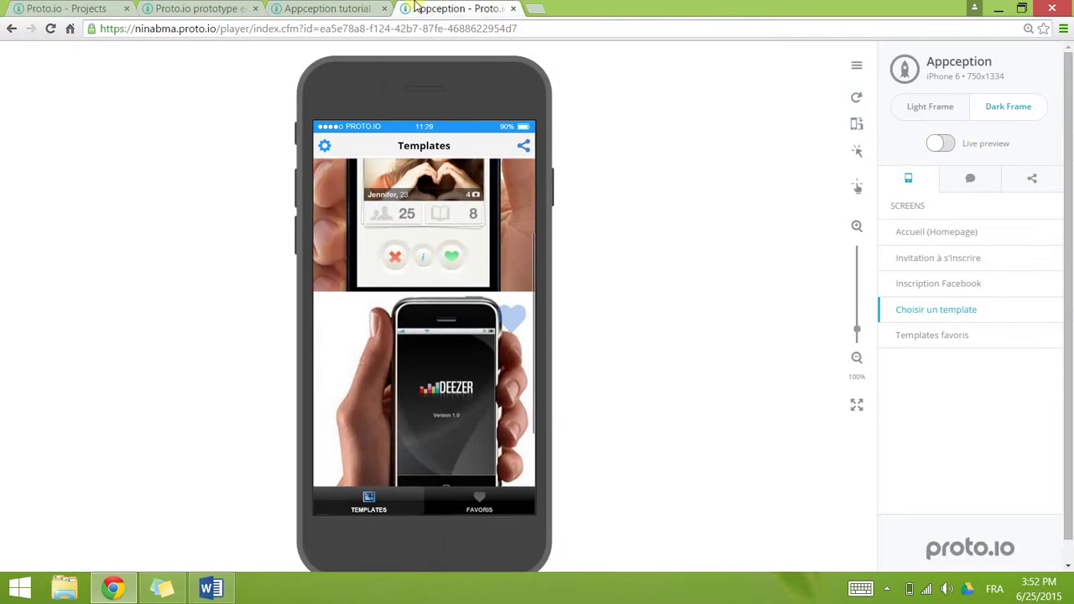
pyautogui.click(209, 7)
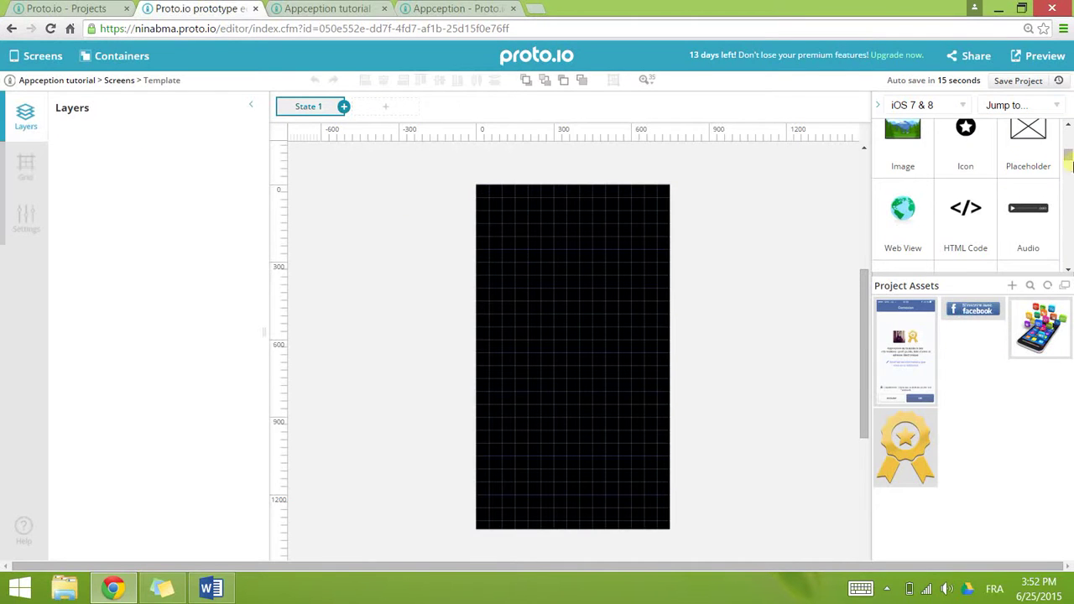
pyautogui.moveTo(1069, 163); pyautogui.dragTo(1069, 181)
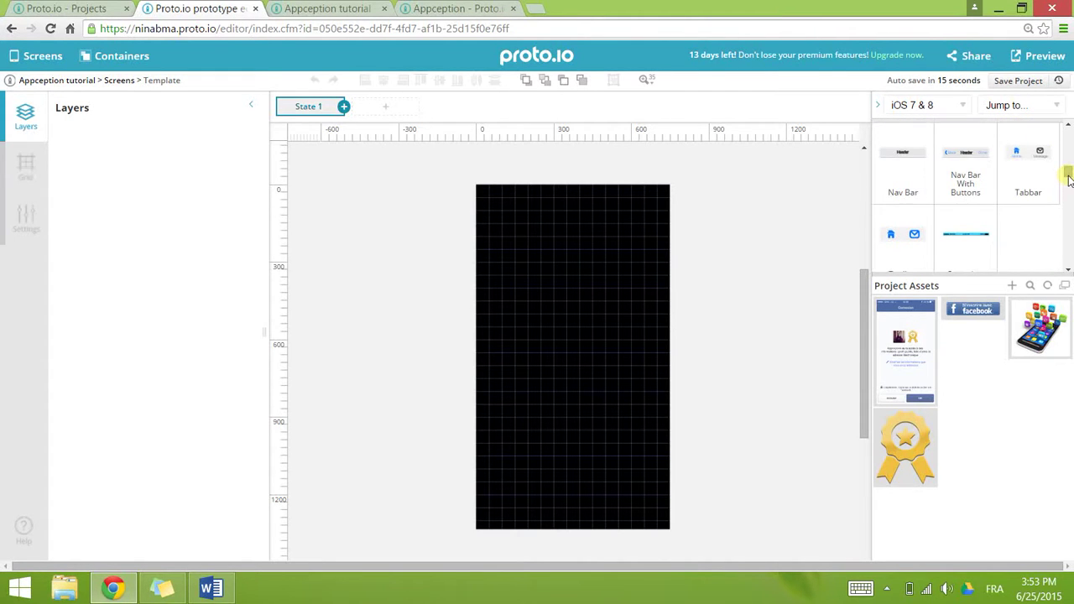
pyautogui.moveTo(975, 242); pyautogui.dragTo(597, 240)
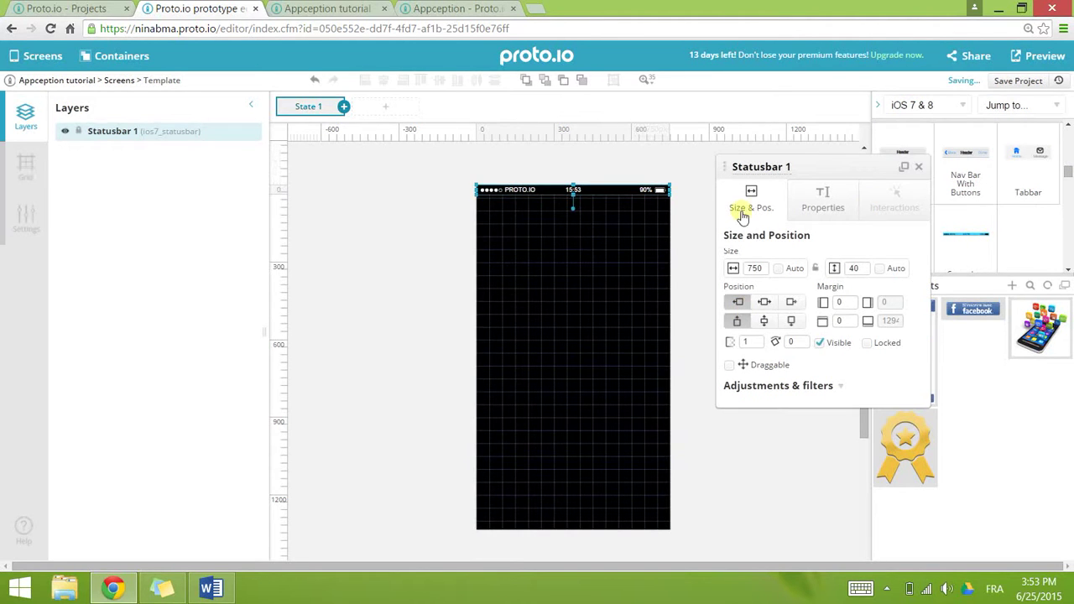
# - Set the status bar's background color to blue (#1B9AF7)
pyautogui.click(840, 206)
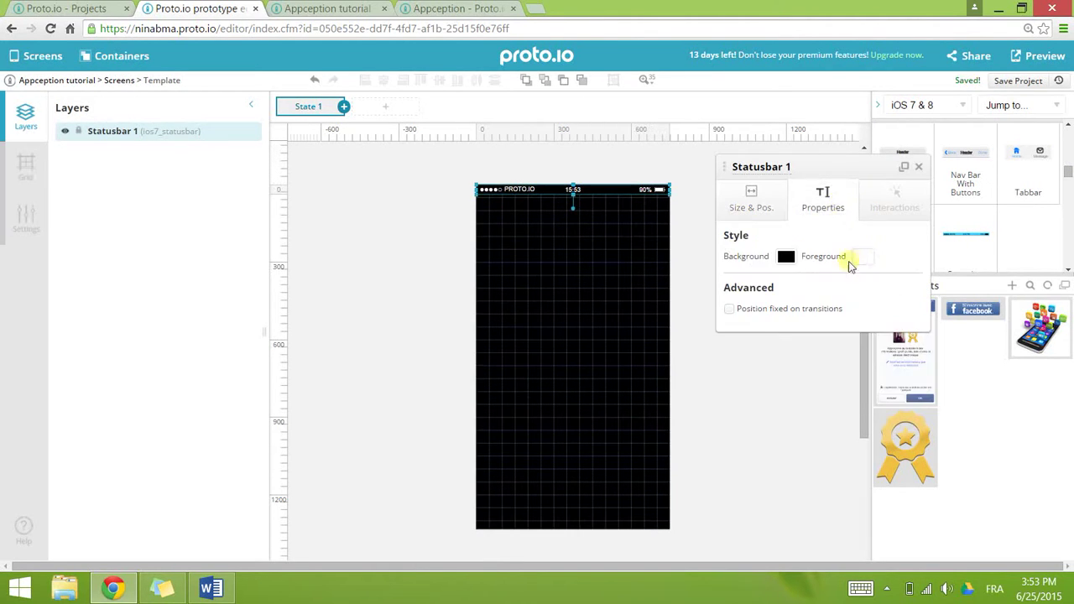
pyautogui.click(786, 259)
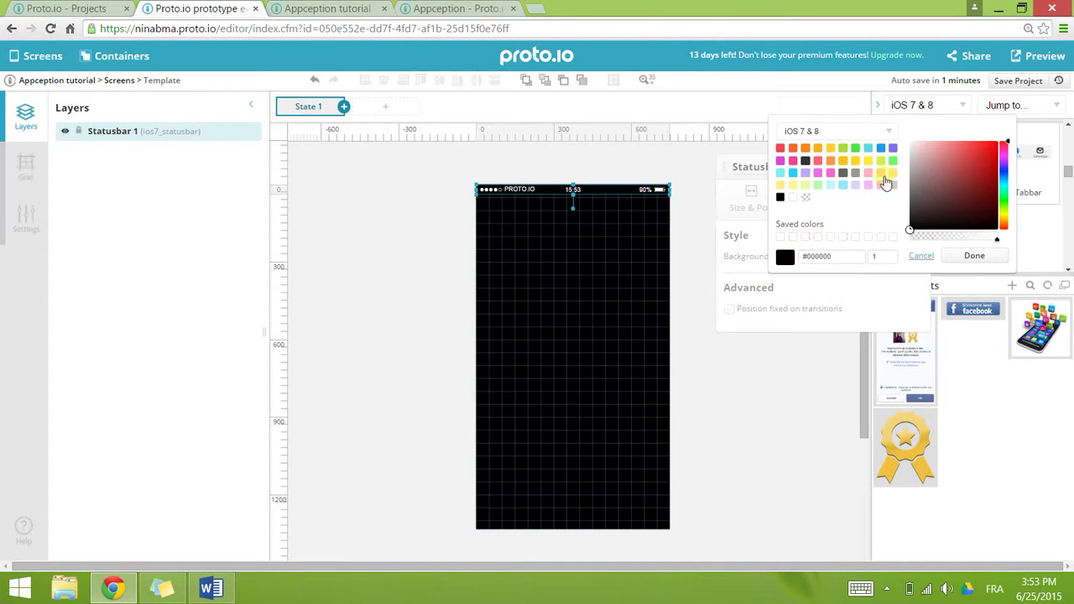
pyautogui.click(881, 148)
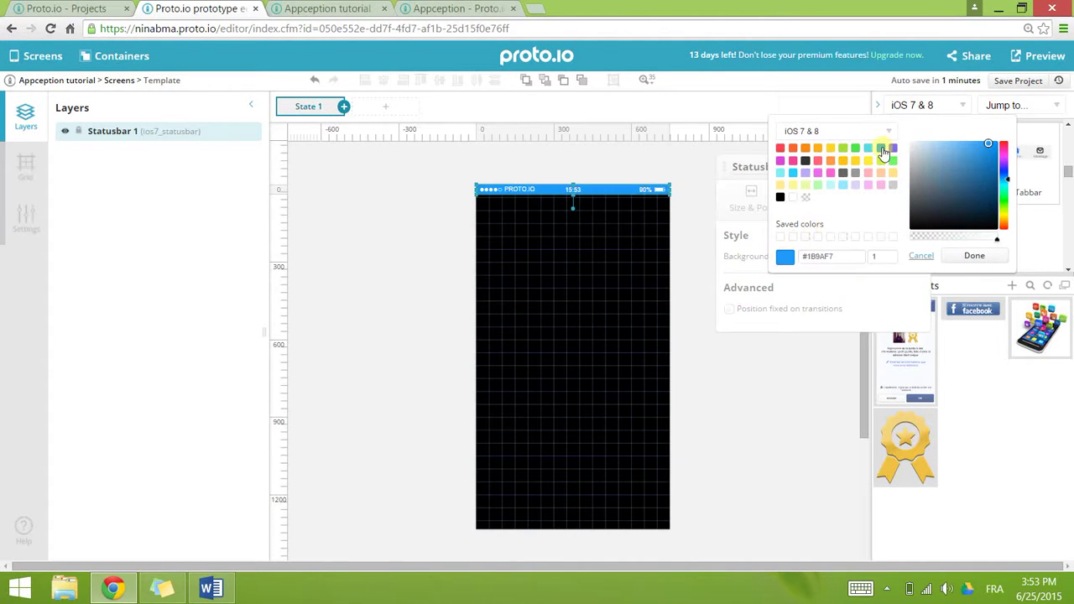
pyautogui.click(975, 258)
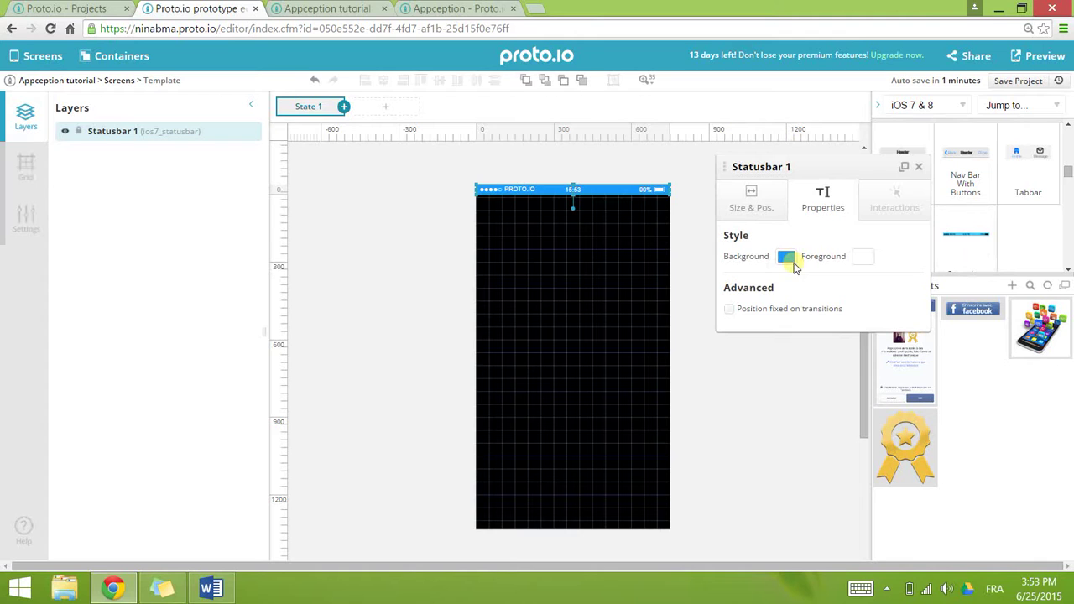
pyautogui.click(807, 404)
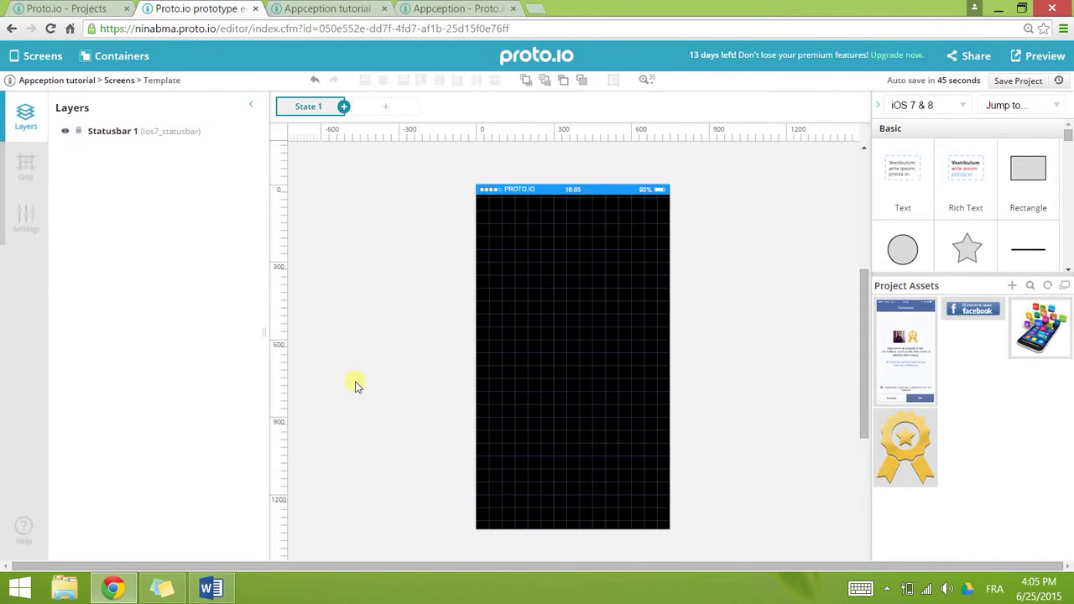
# - Find the Nav Bar With Buttons through a project search for "nav b", add it, and place it below the status bar at x 0, y 40
pyautogui.hotkey('ctrl', 'f')
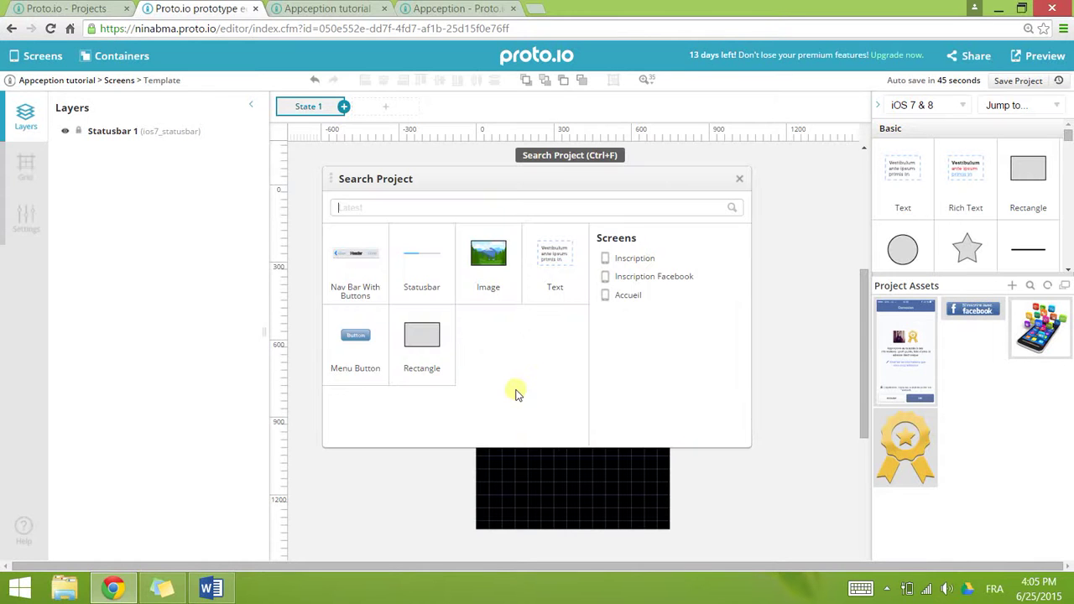
pyautogui.write('nav b')
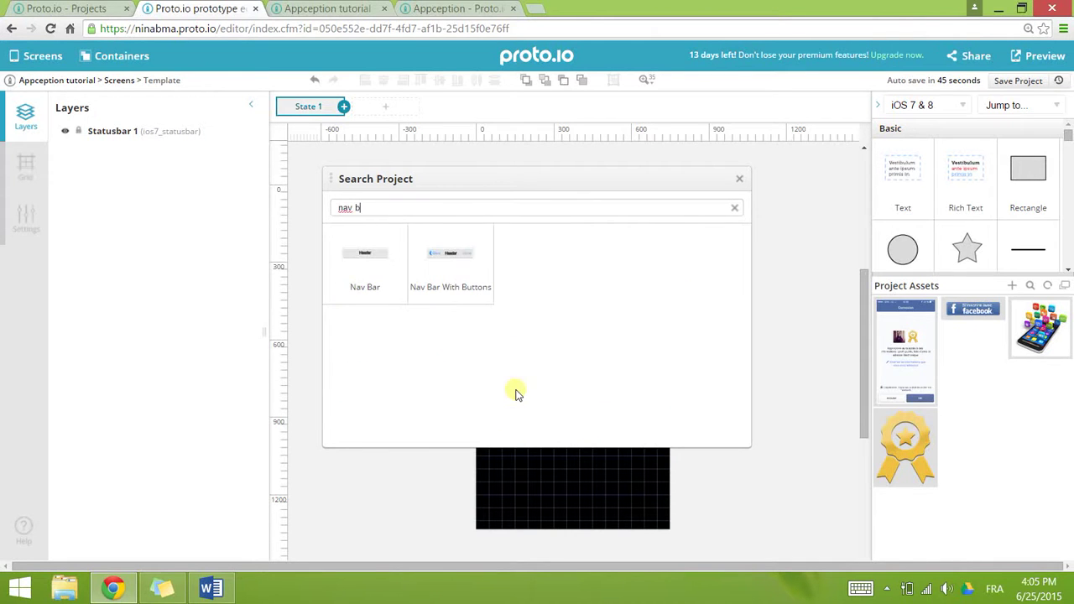
pyautogui.click(471, 270)
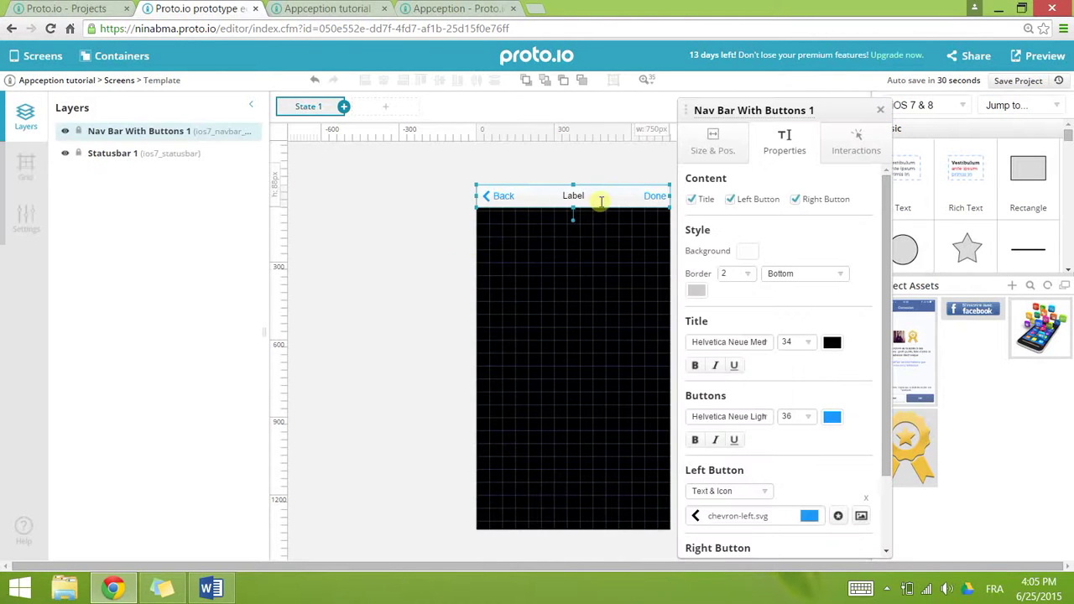
pyautogui.moveTo(601, 214); pyautogui.dragTo(601, 222)
pyautogui.moveTo(600, 213); pyautogui.dragTo(600, 211)
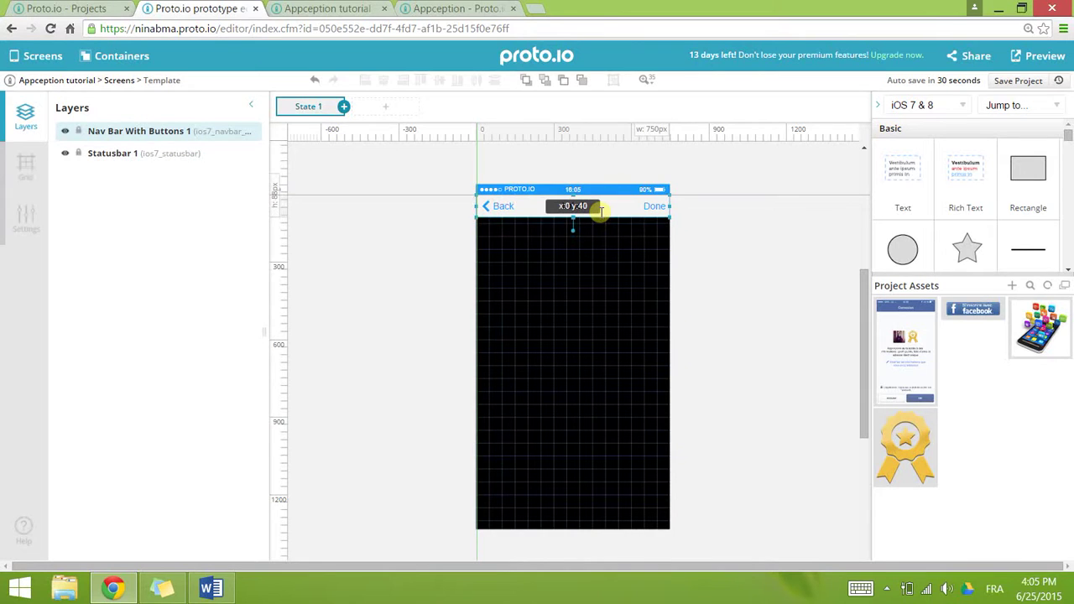
# - Change the navigation bar's title text to "Templates"
pyautogui.doubleClick(574, 206)
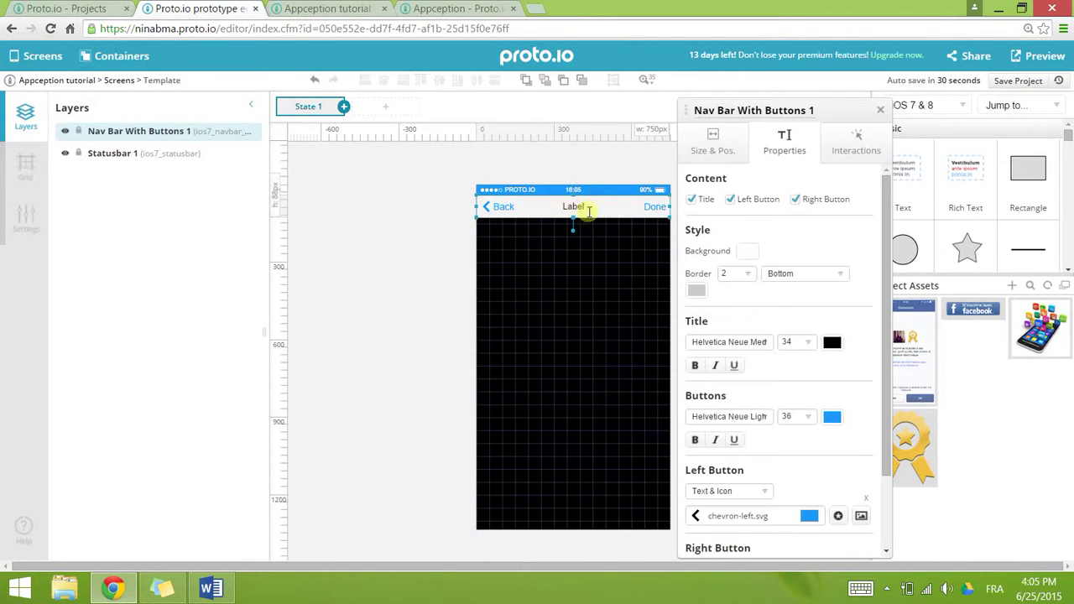
pyautogui.doubleClick(579, 207)
pyautogui.write('Templates')
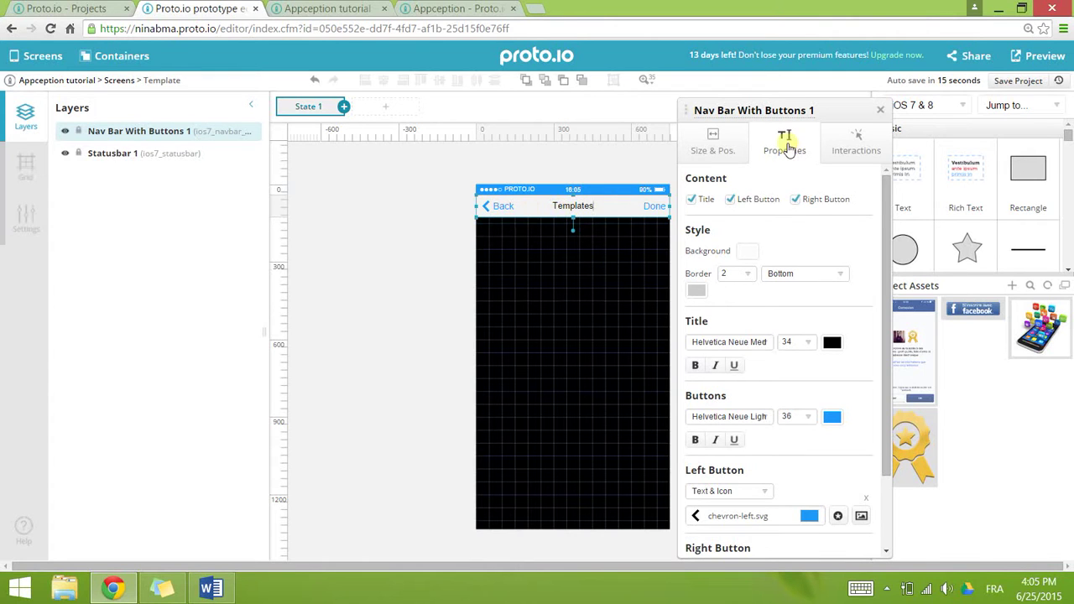
# - Make the navigation bar's left button icon-only and give it the cog icon from the generic icons
pyautogui.scroll(-2, 803, 342)
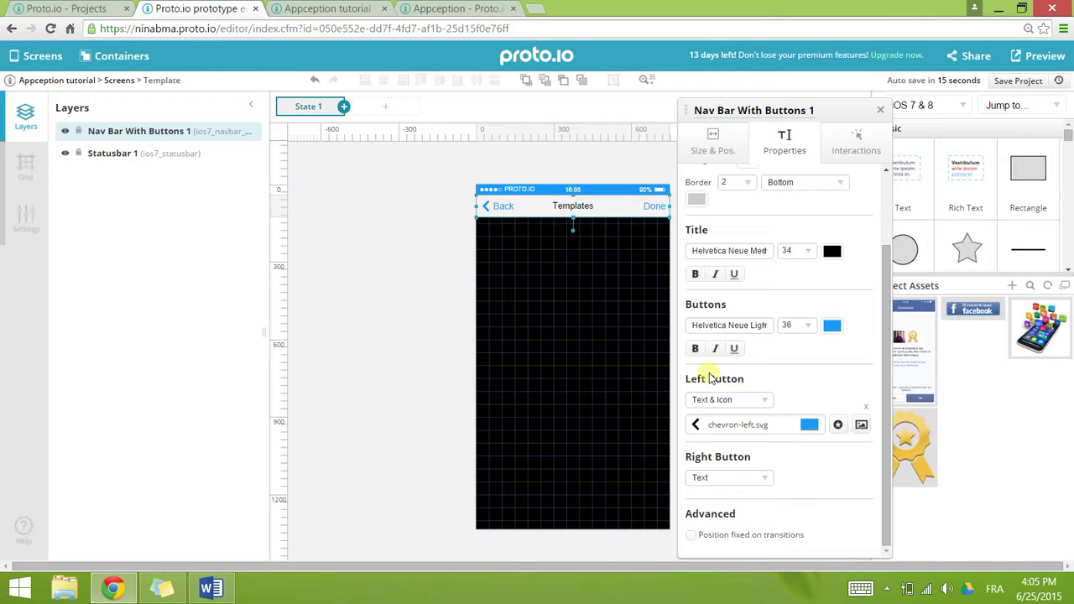
pyautogui.click(741, 401)
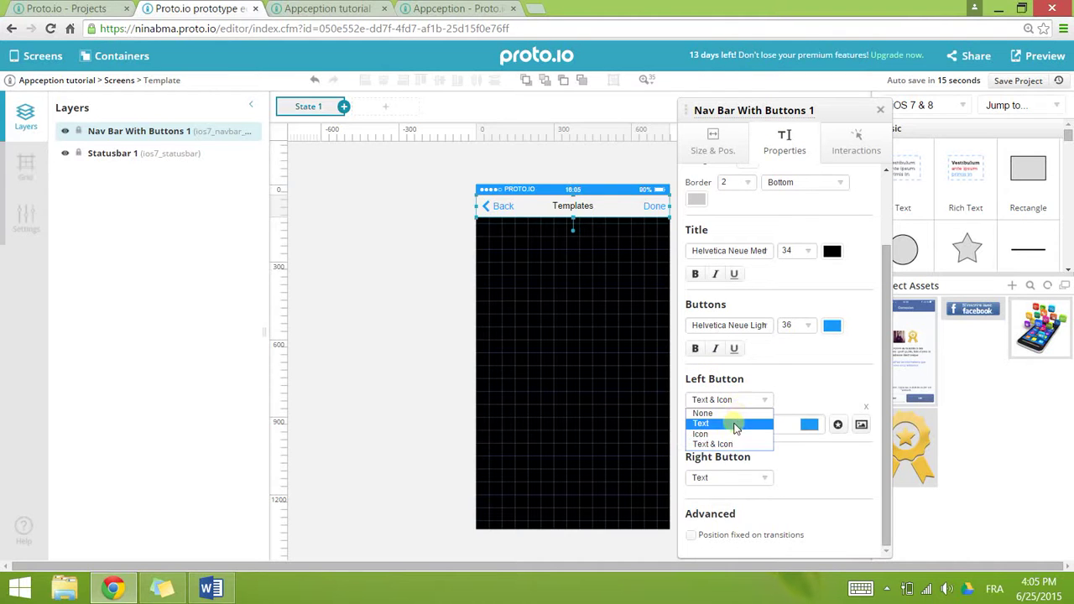
pyautogui.click(734, 436)
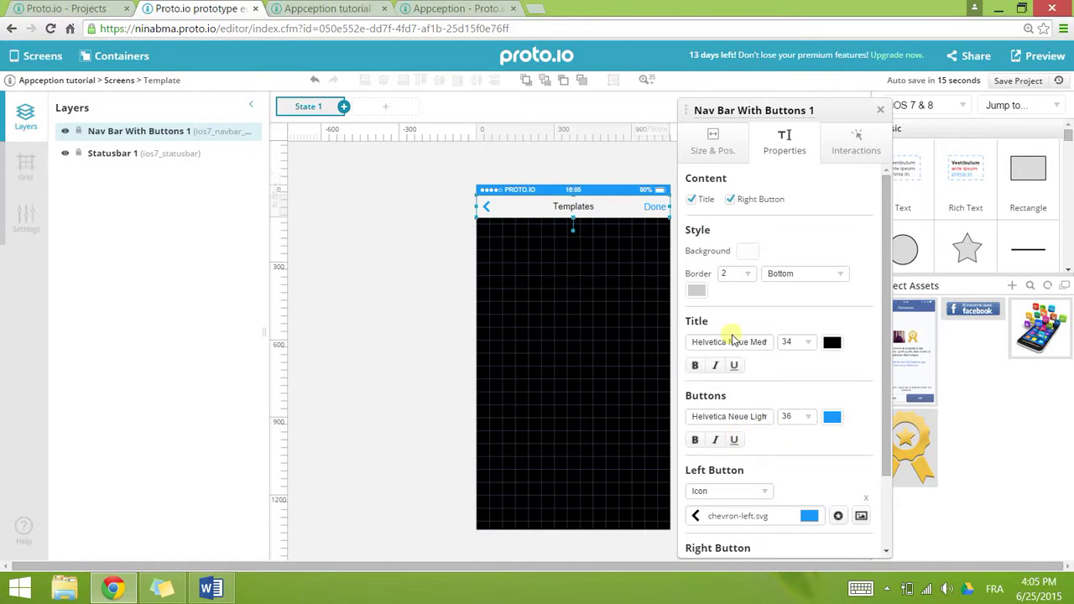
pyautogui.scroll(-2, 738, 403)
pyautogui.click(748, 405)
pyautogui.click(746, 419)
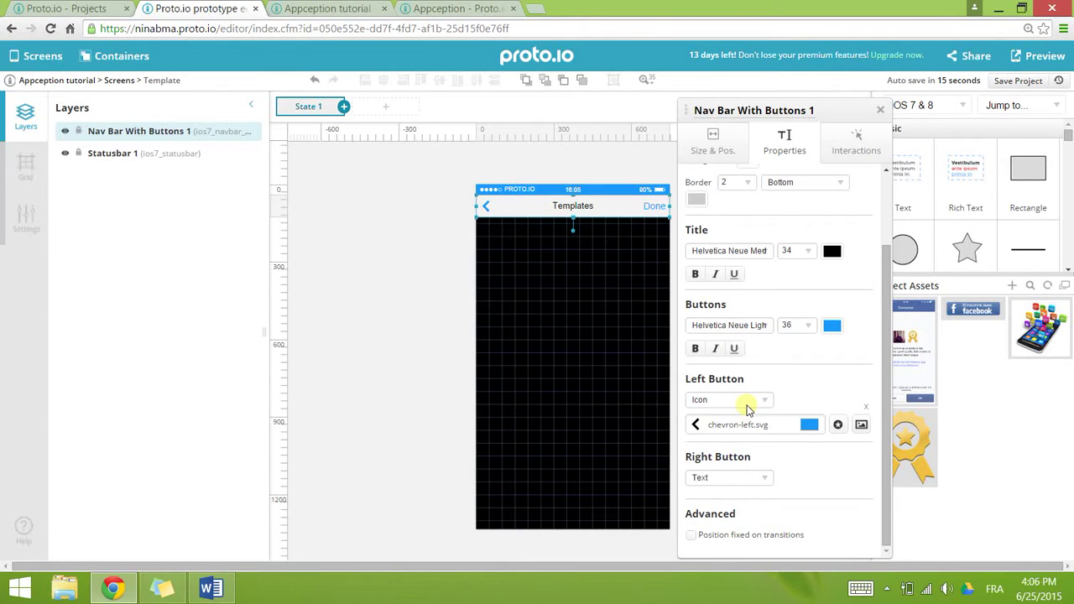
pyautogui.click(752, 428)
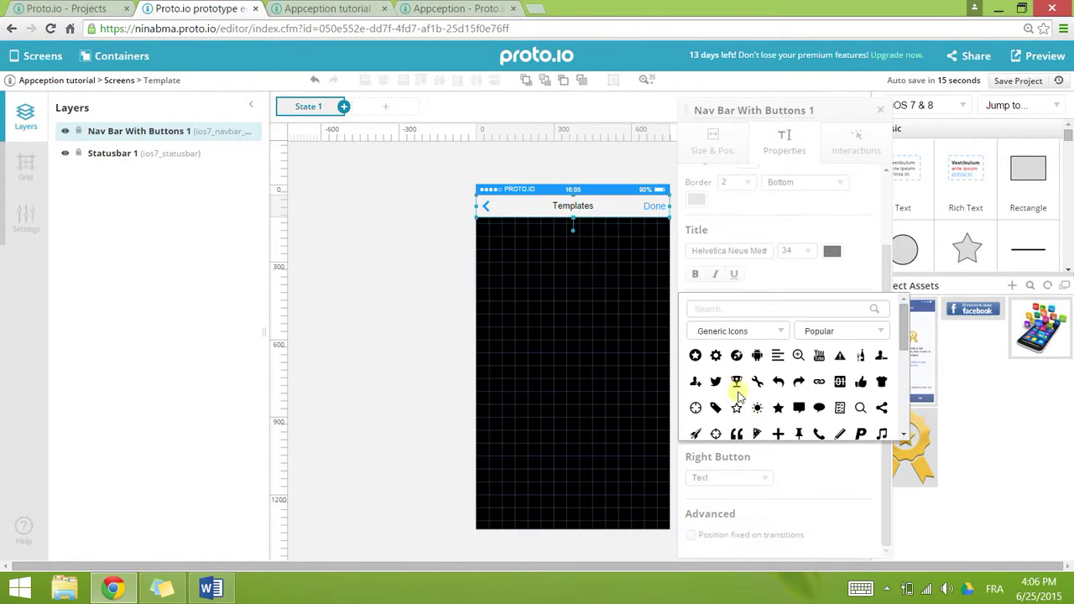
pyautogui.click(715, 356)
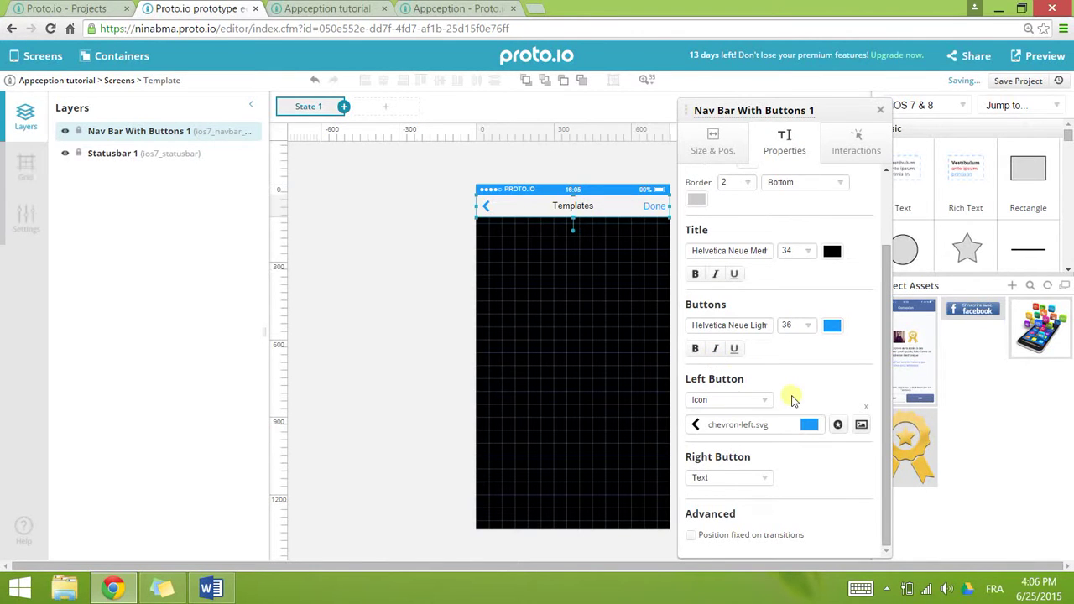
pyautogui.click(767, 424)
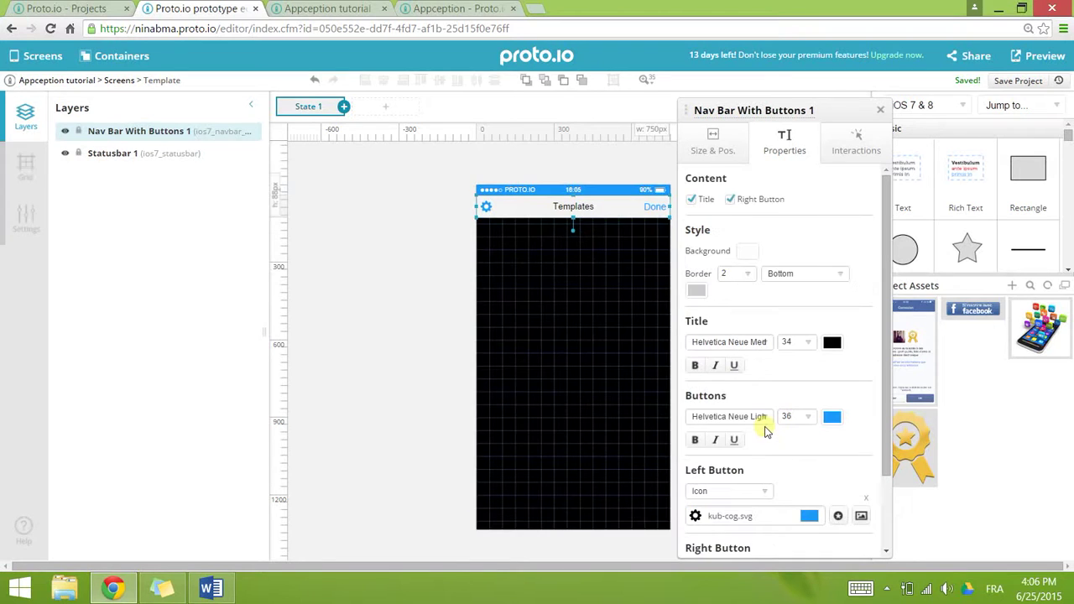
# - Make the navigation bar's right button icon-only and give it the share icon from the generic icons
pyautogui.scroll(-2, 803, 469)
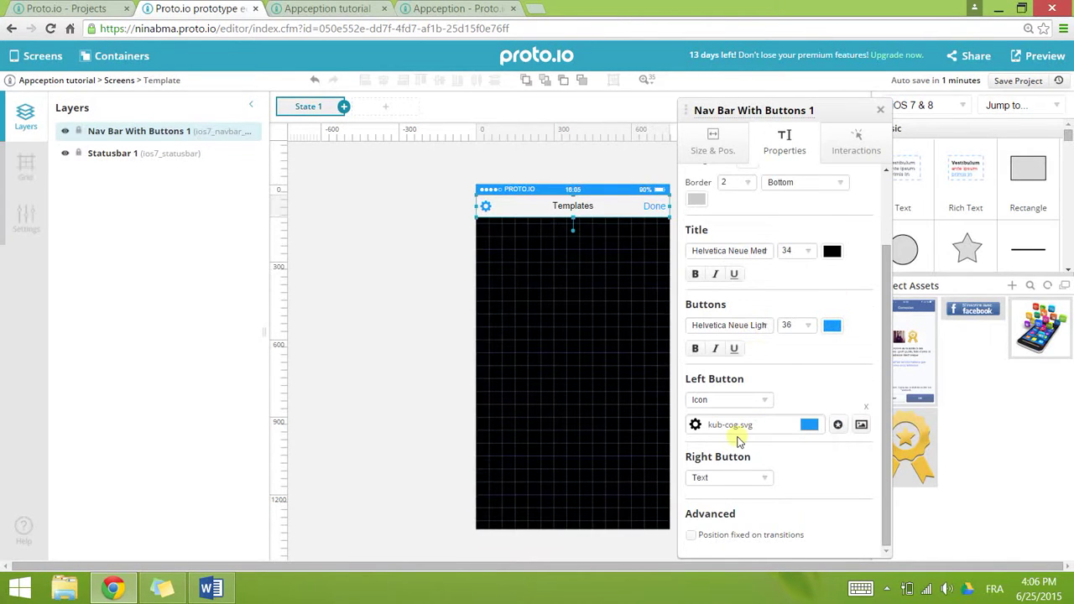
pyautogui.click(735, 477)
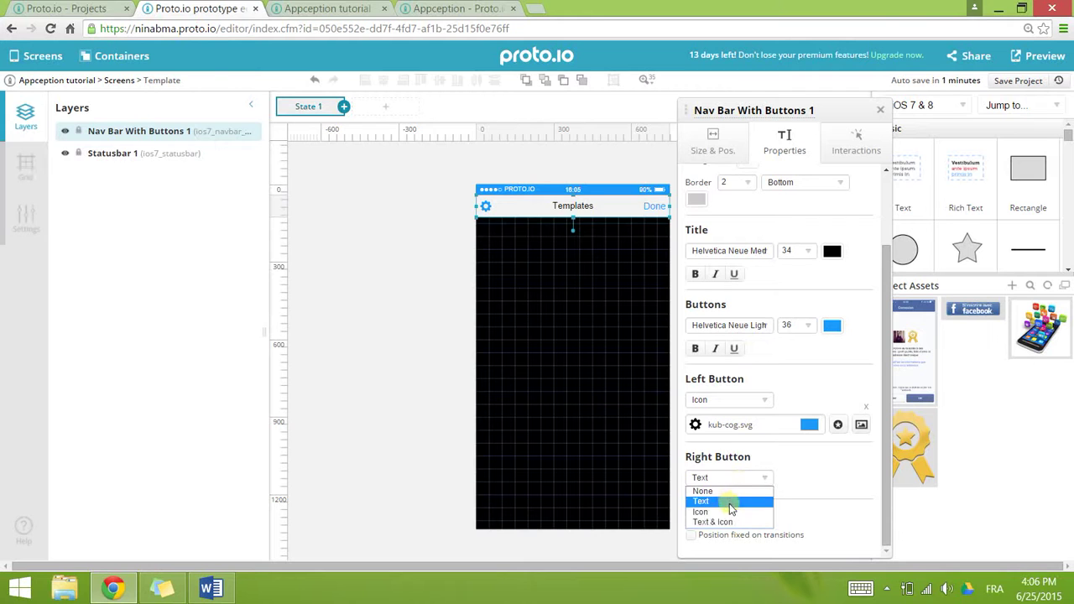
pyautogui.click(730, 512)
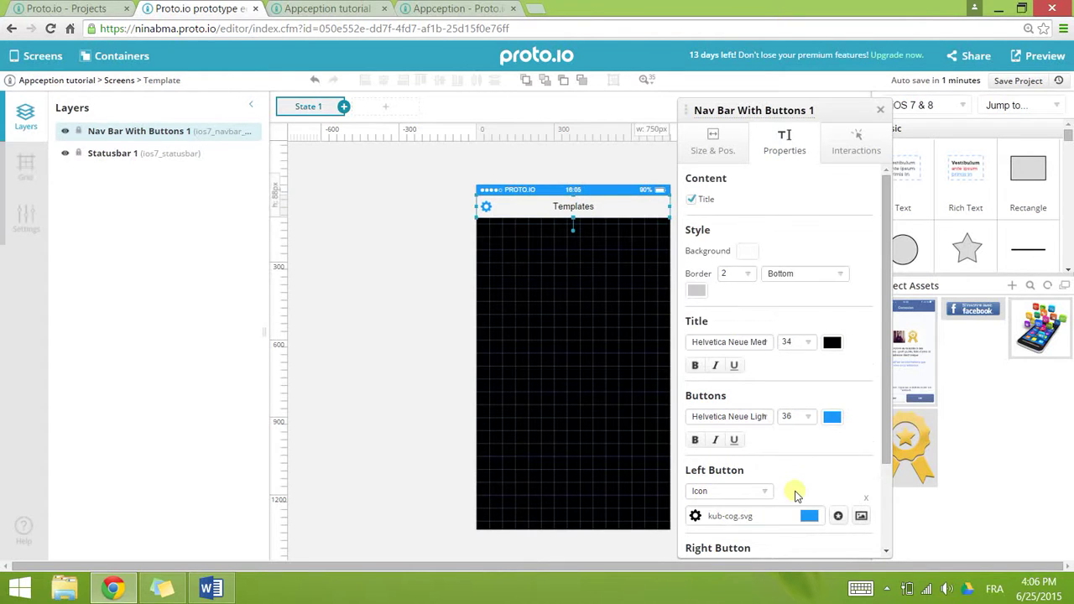
pyautogui.scroll(-3, 795, 491)
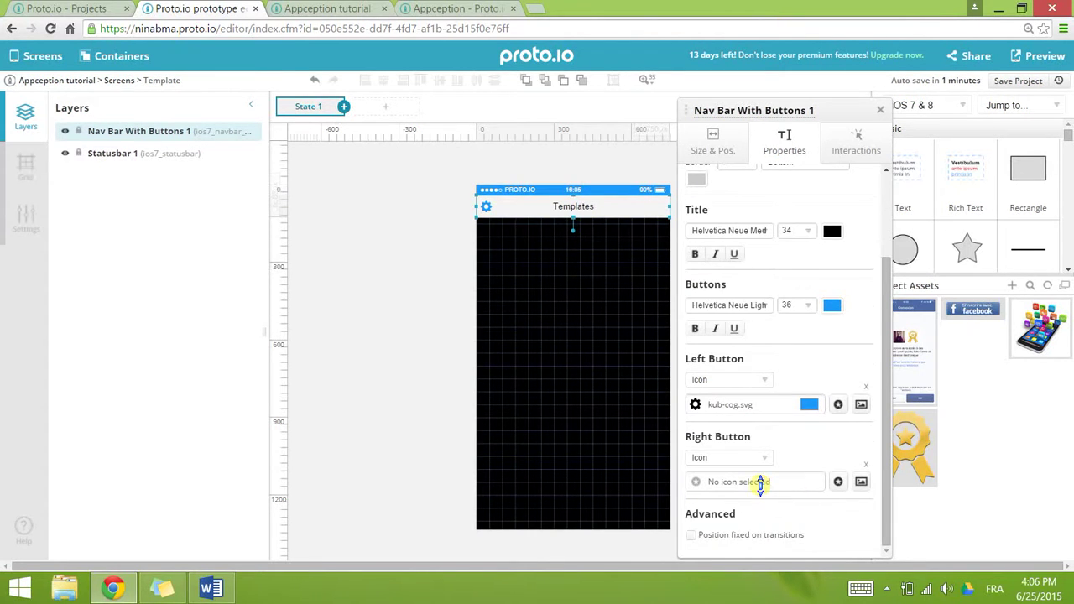
pyautogui.click(760, 483)
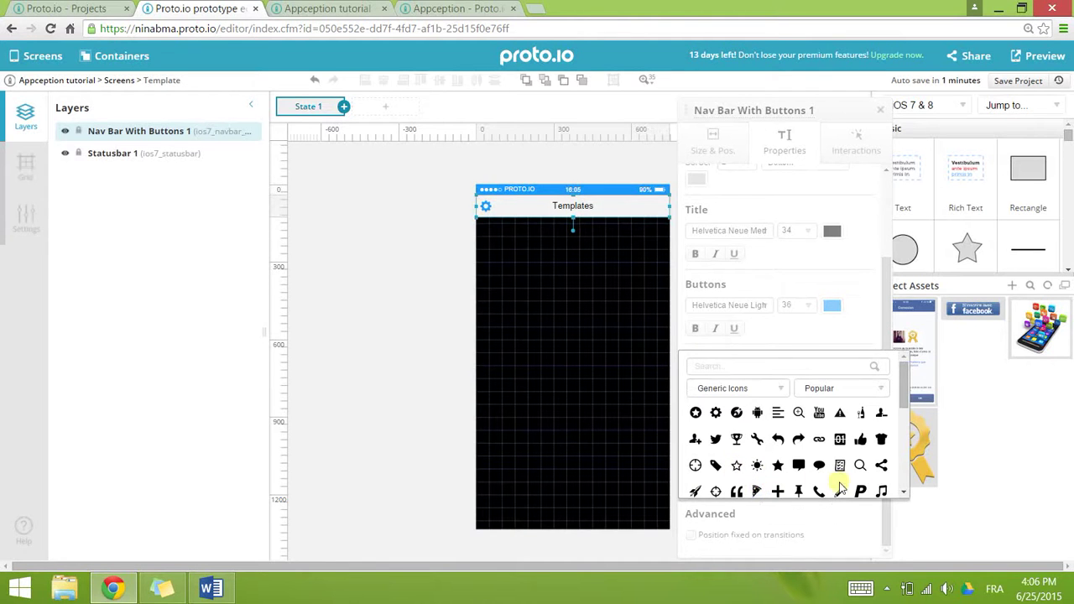
pyautogui.click(882, 466)
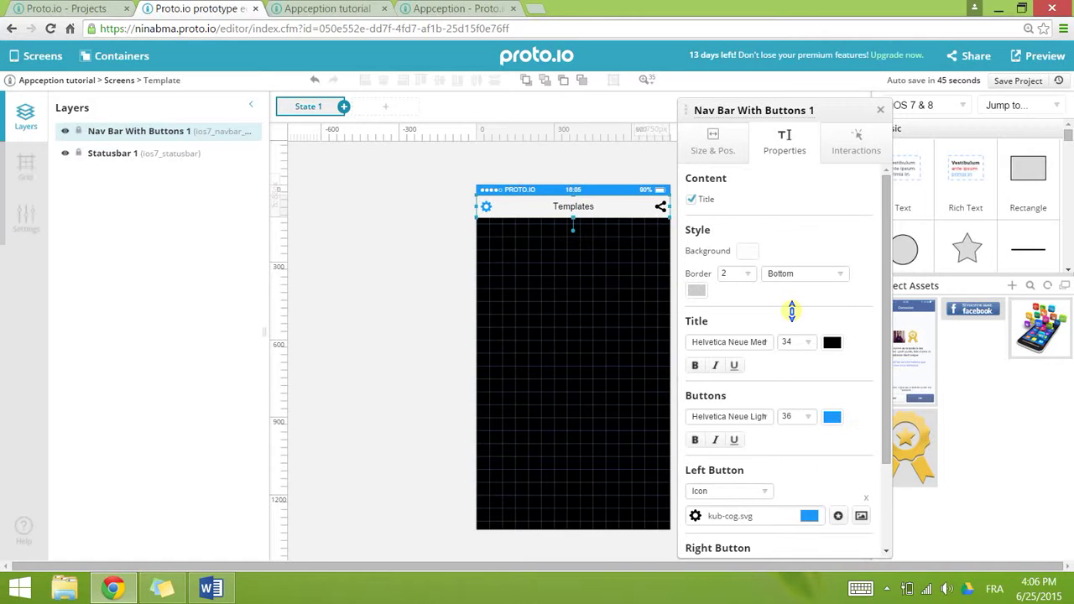
# - Format the navigation bar title in bold Open Sans 300, close its properties and save the project
pyautogui.click(737, 344)
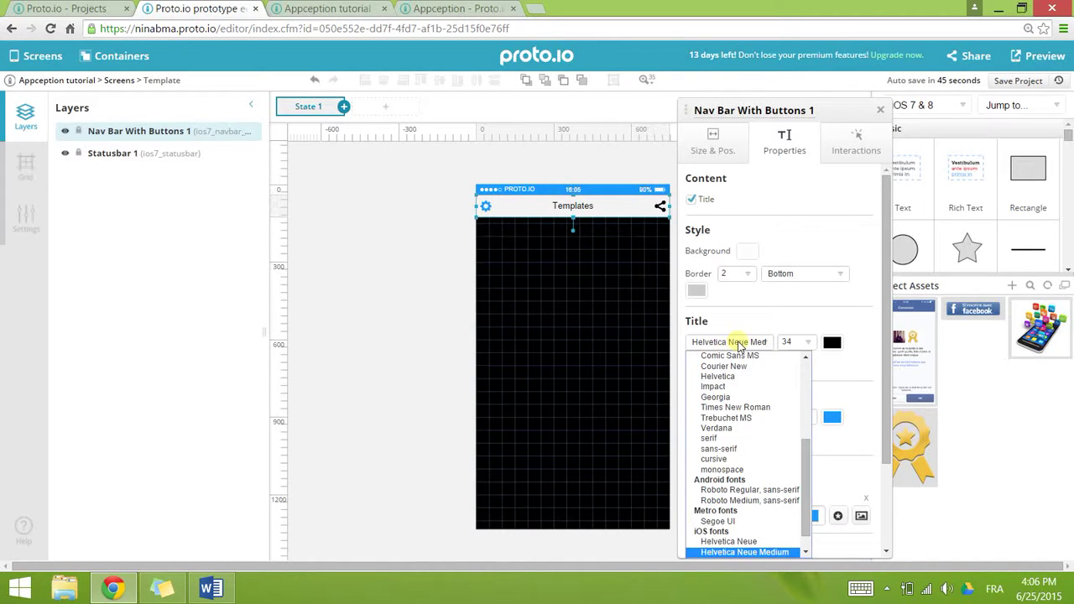
pyautogui.scroll(3, 742, 415)
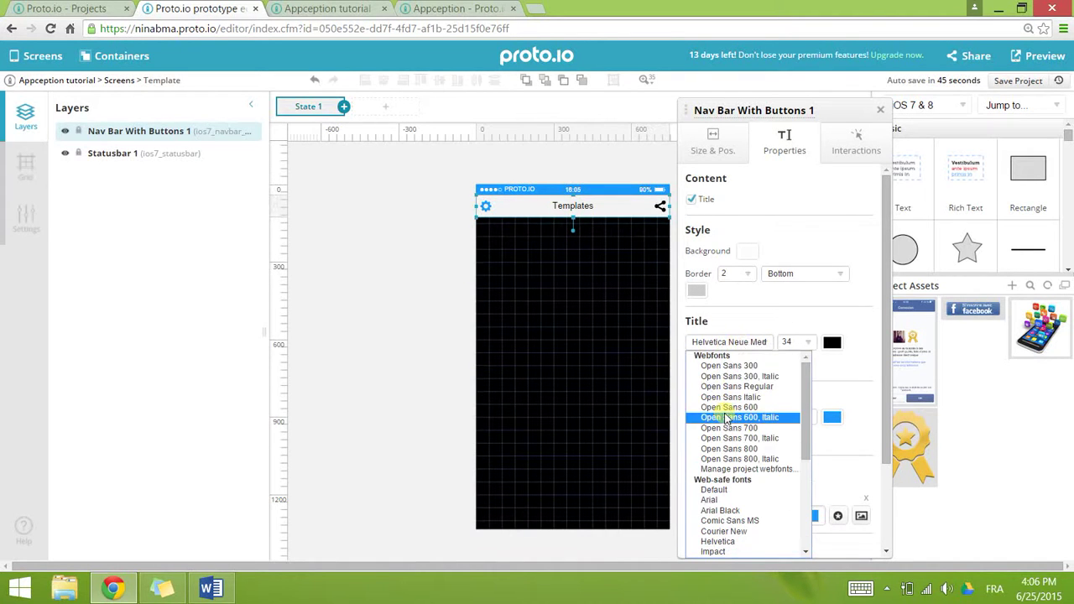
pyautogui.click(755, 367)
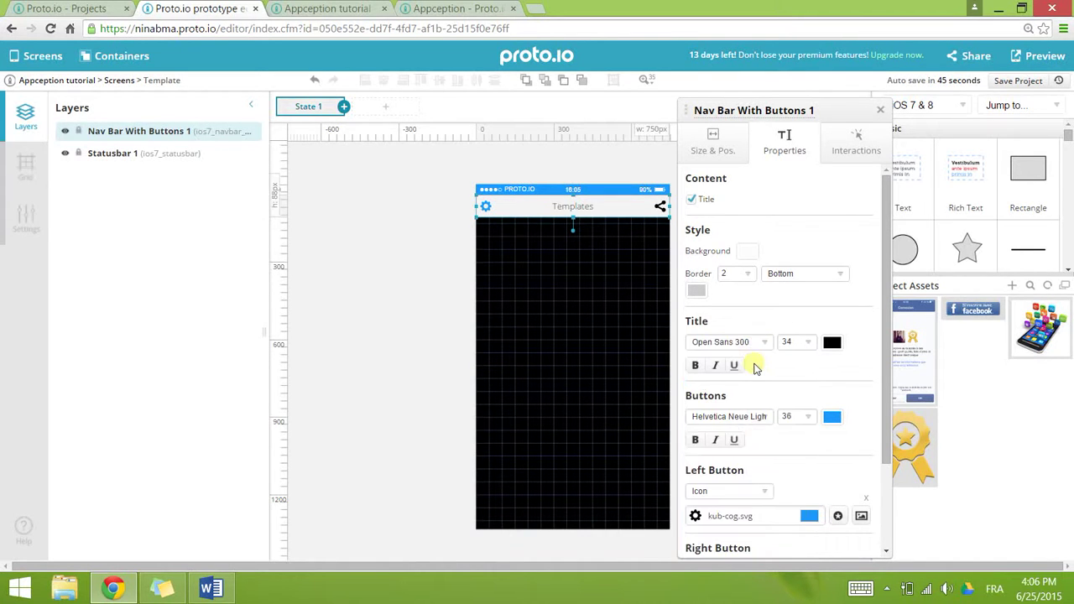
pyautogui.click(696, 366)
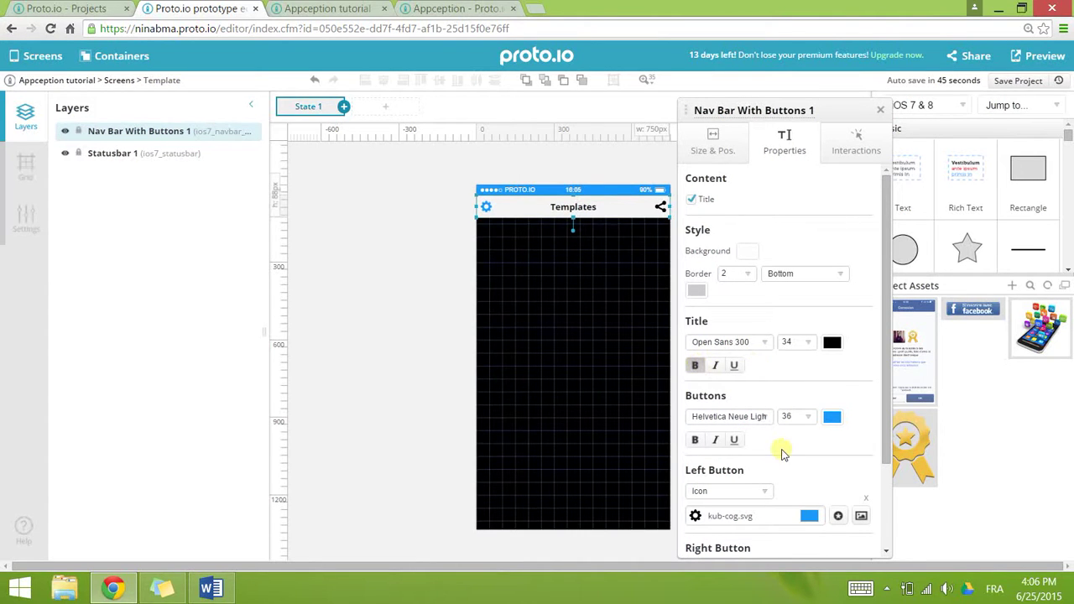
pyautogui.click(881, 113)
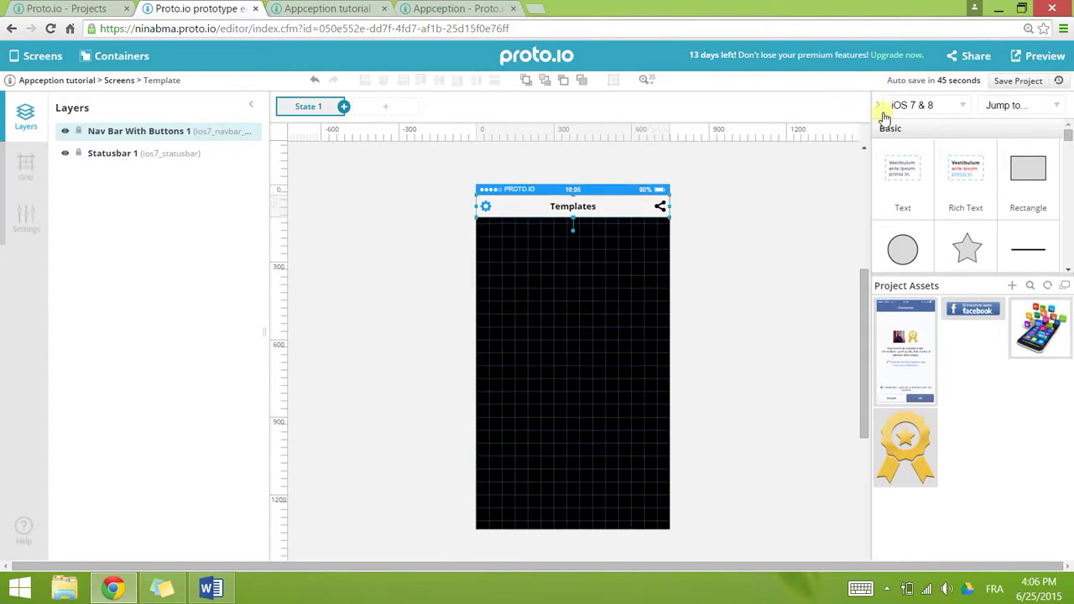
pyautogui.click(624, 303)
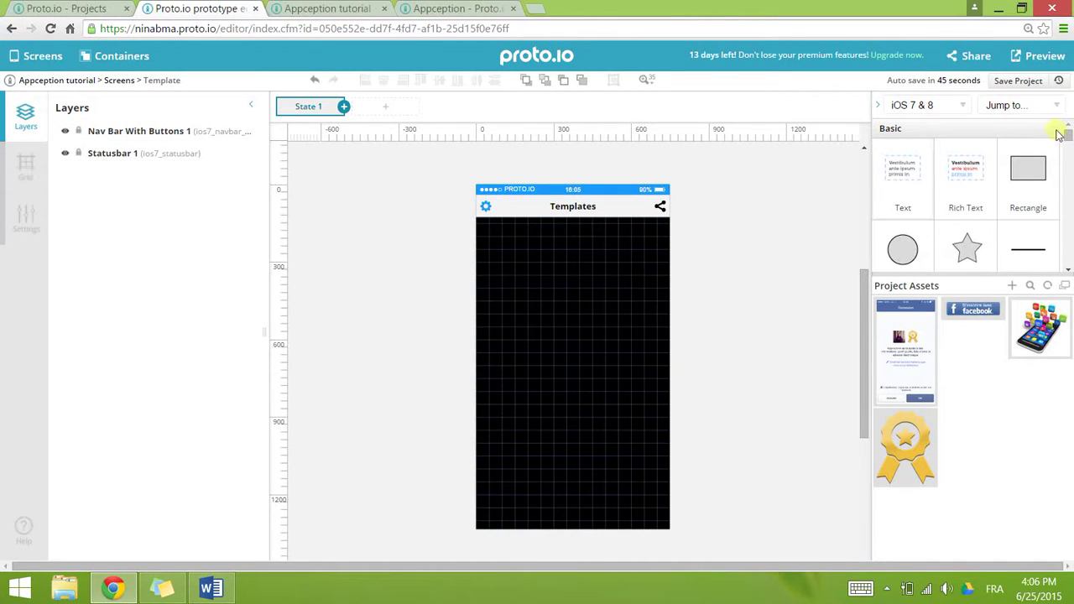
pyautogui.click(1007, 84)
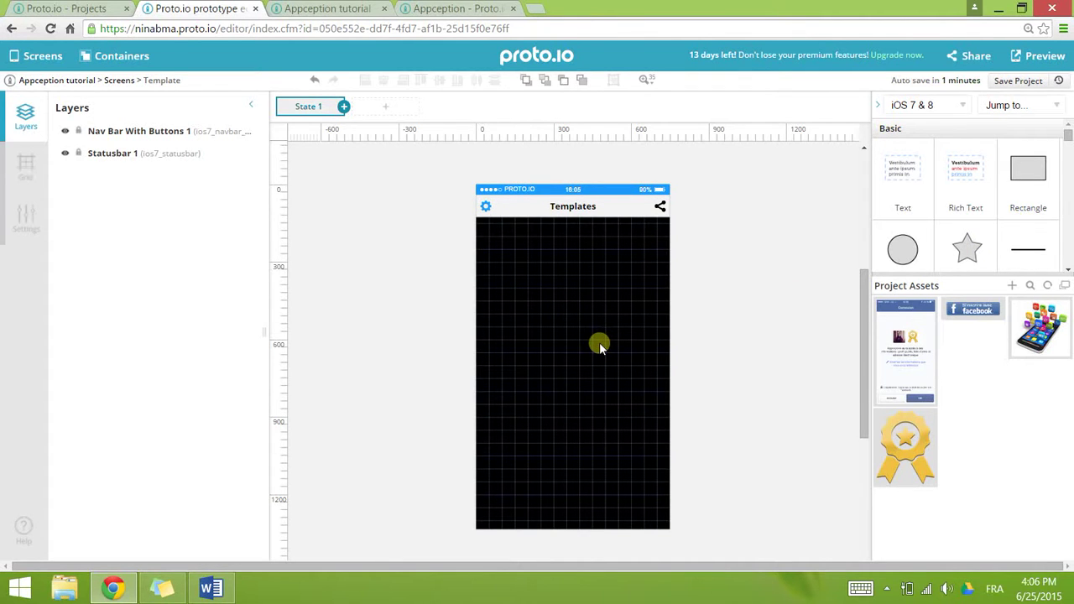
# - Search the project library for "bar" and add a Tab bar along the bottom edge of the "Template" screen
pyautogui.hotkey('ctrl', 'f')
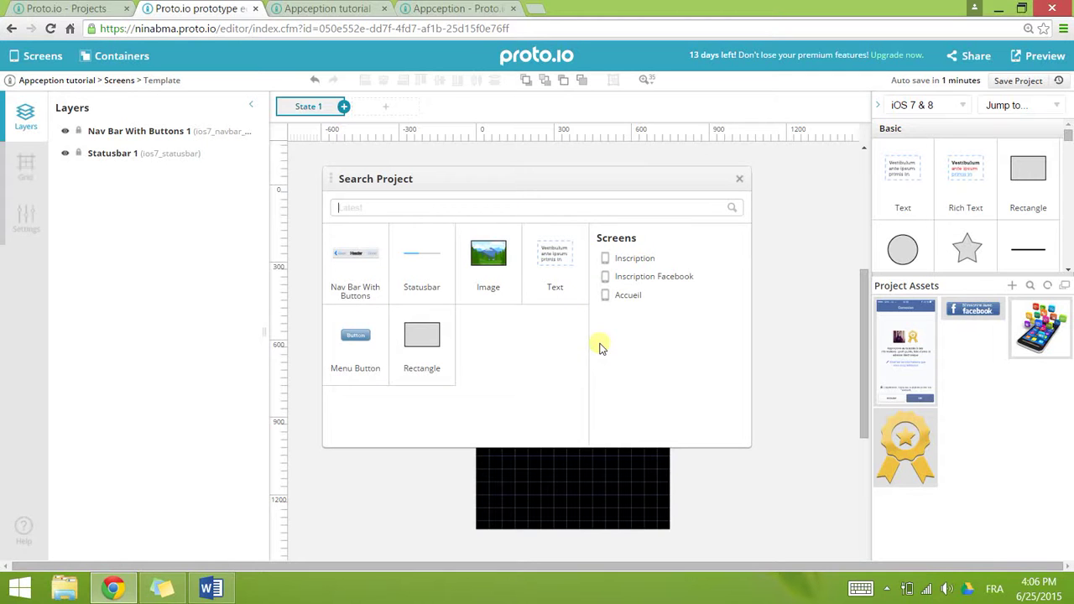
pyautogui.write('nav b')
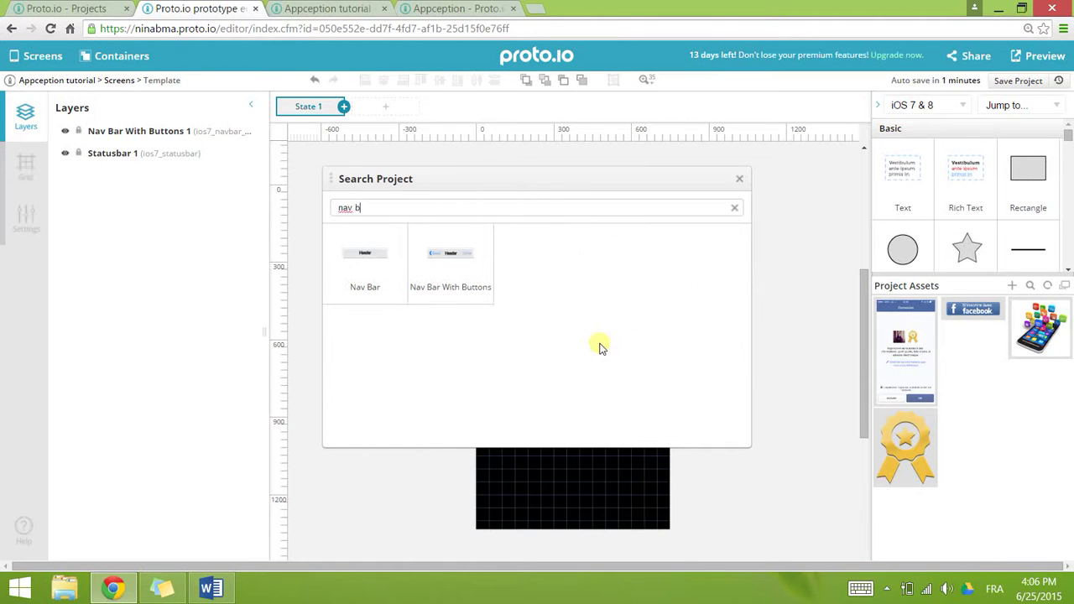
pyautogui.press('BackSpace')
pyautogui.press('BackSpace')
pyautogui.press('BackSpace')
pyautogui.press('BackSpace')
pyautogui.press('BackSpace')
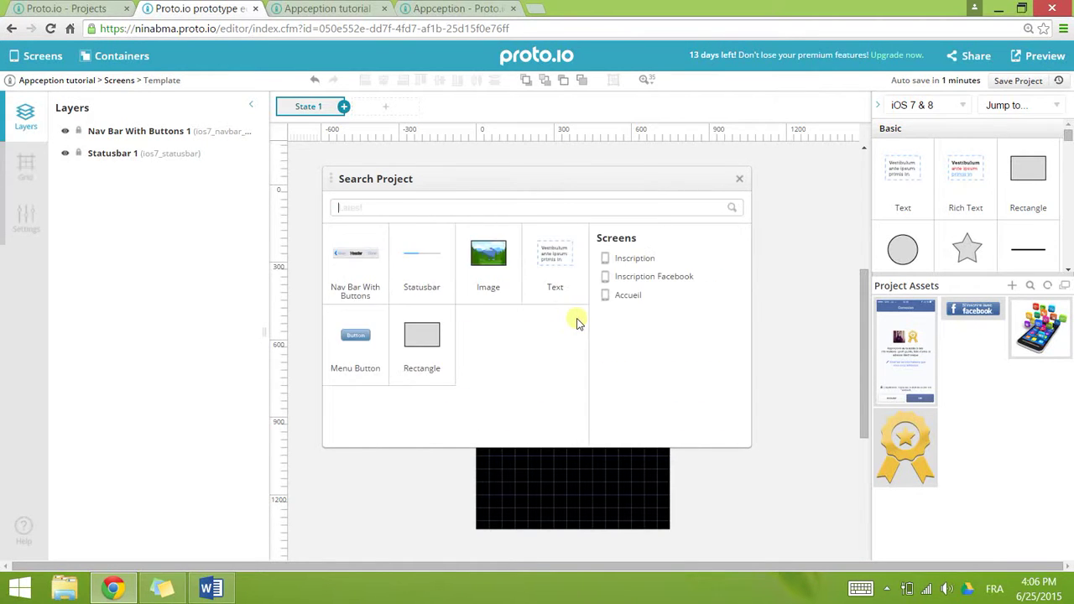
pyautogui.write('bar')
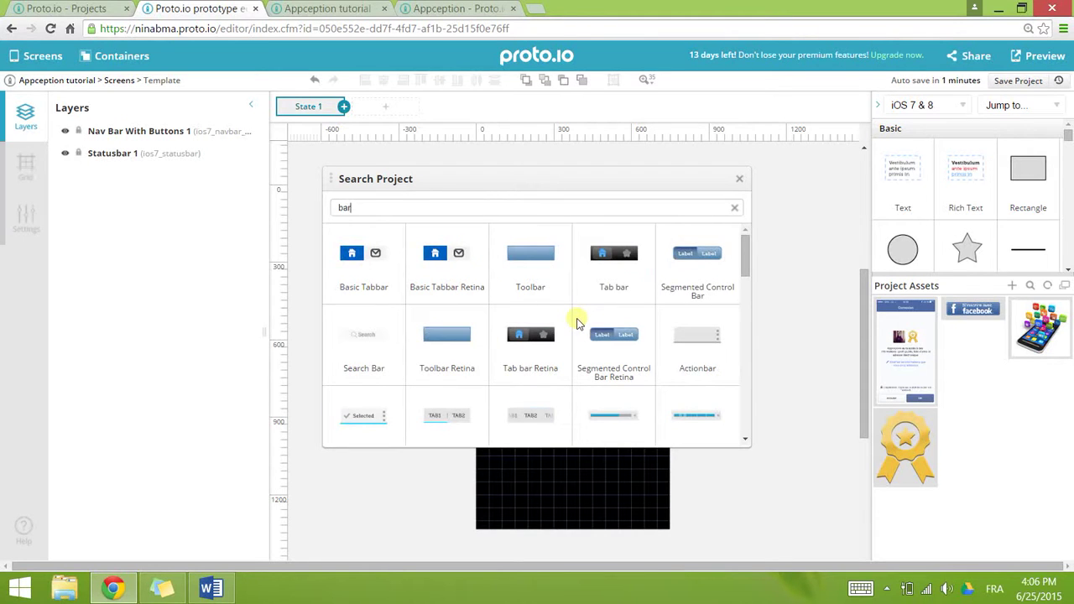
pyautogui.click(624, 275)
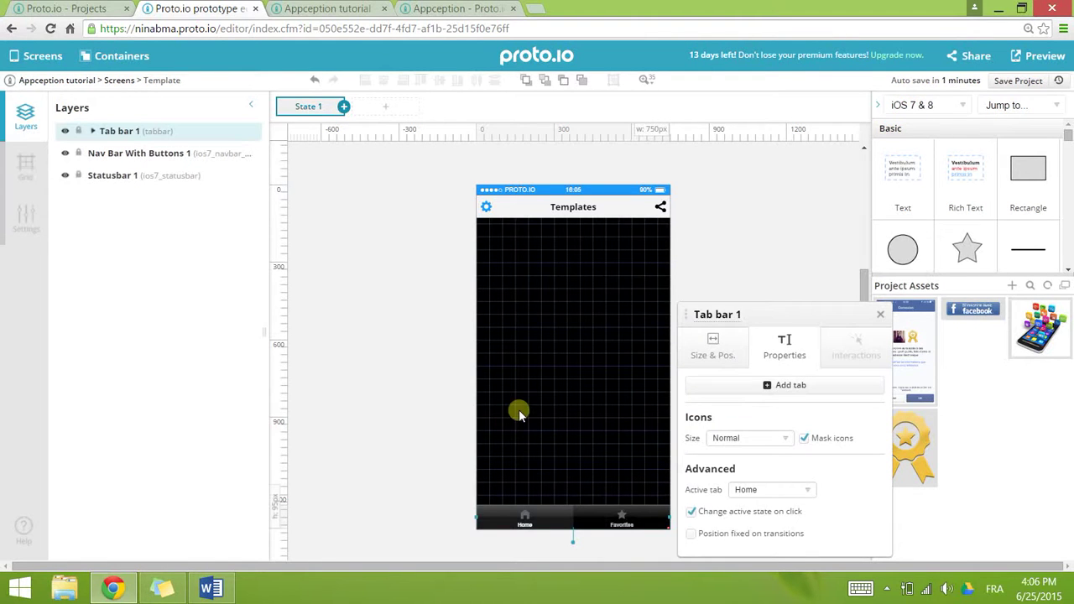
# - Rename the tab bar's Home tab to "Templates" and its Favorites tab to "Favoris"
pyautogui.click(526, 525)
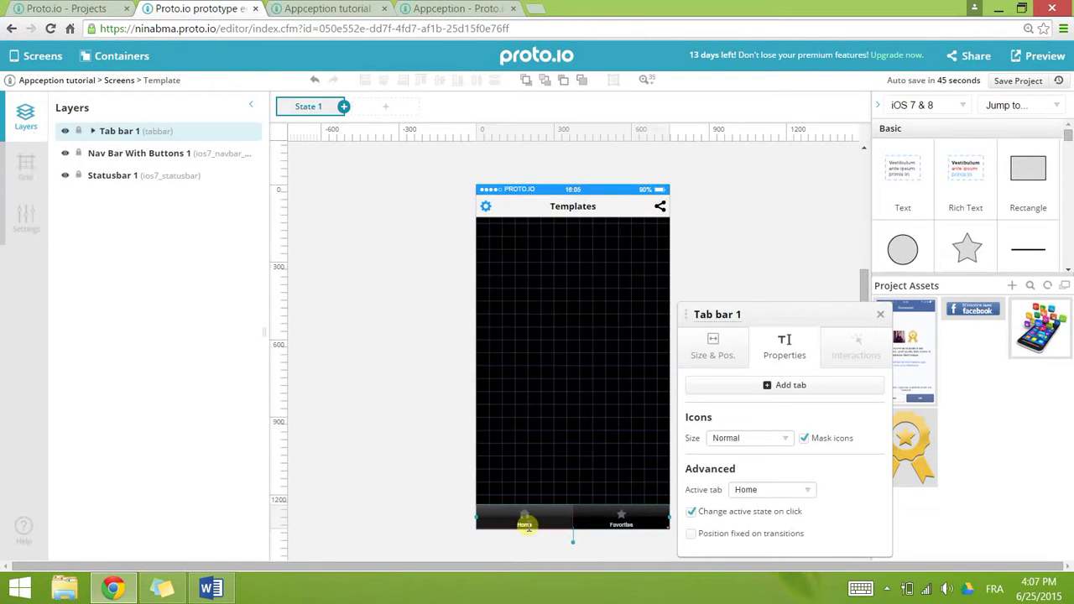
pyautogui.click(525, 526)
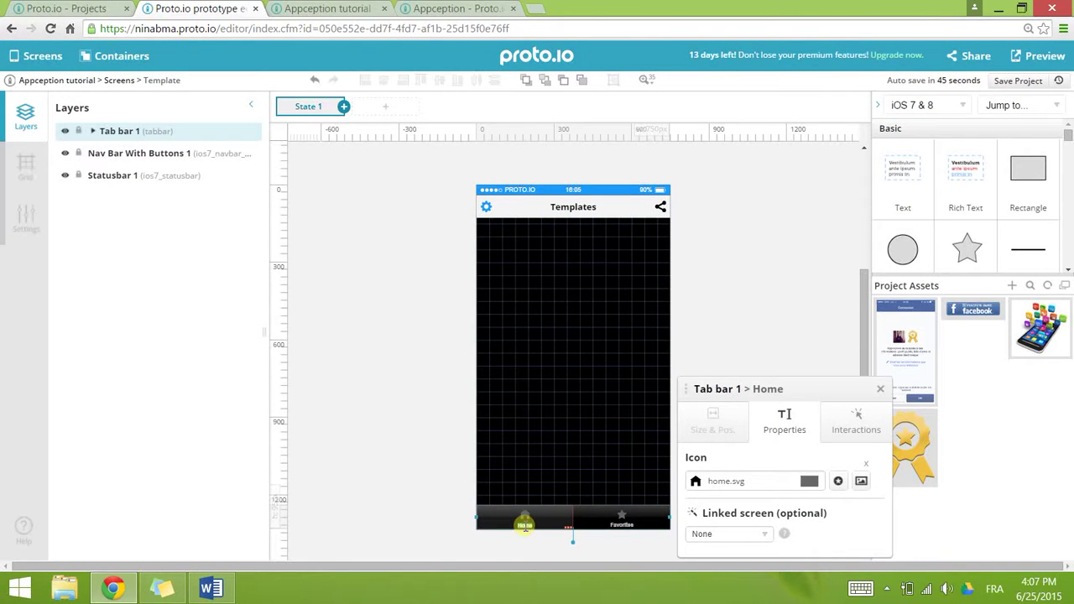
pyautogui.click(622, 523)
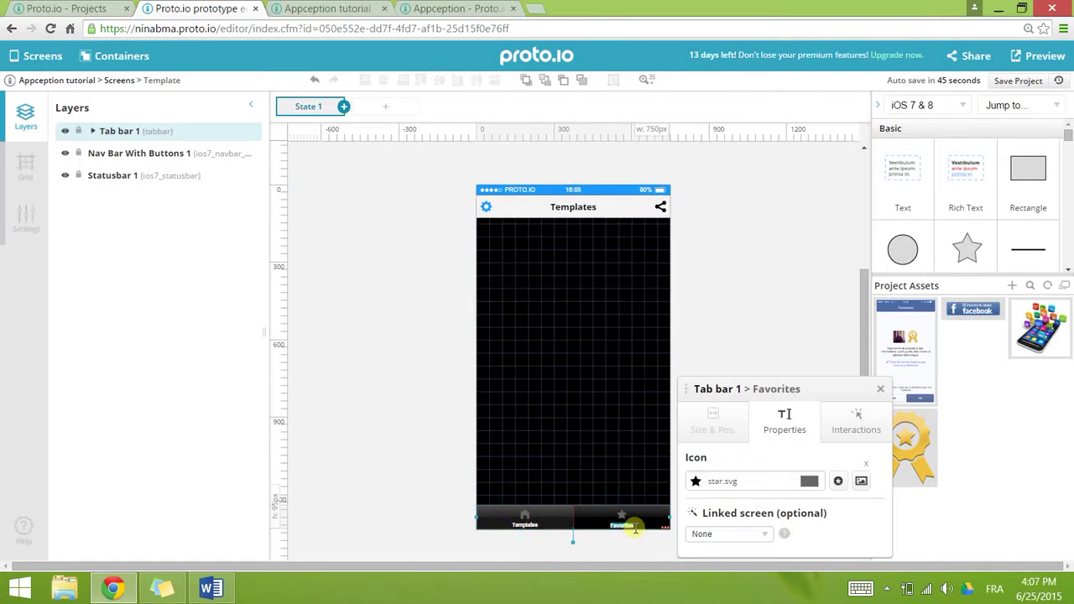
pyautogui.write('Favorites')
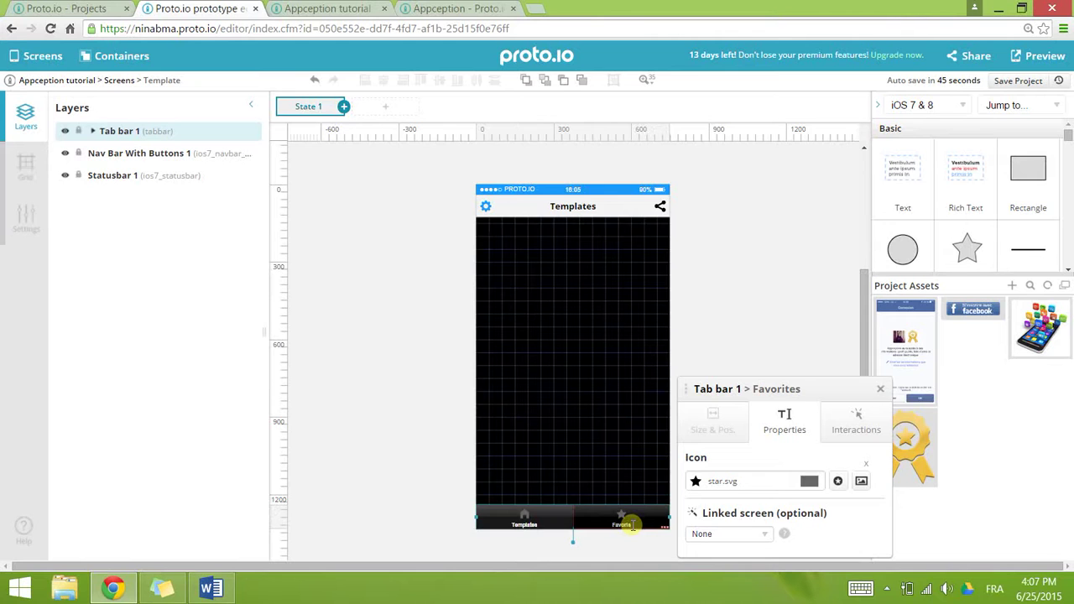
# - Replace the tab bar's "Templates" tab icon with the picture frame icon from the popular generic icons
pyautogui.click(526, 521)
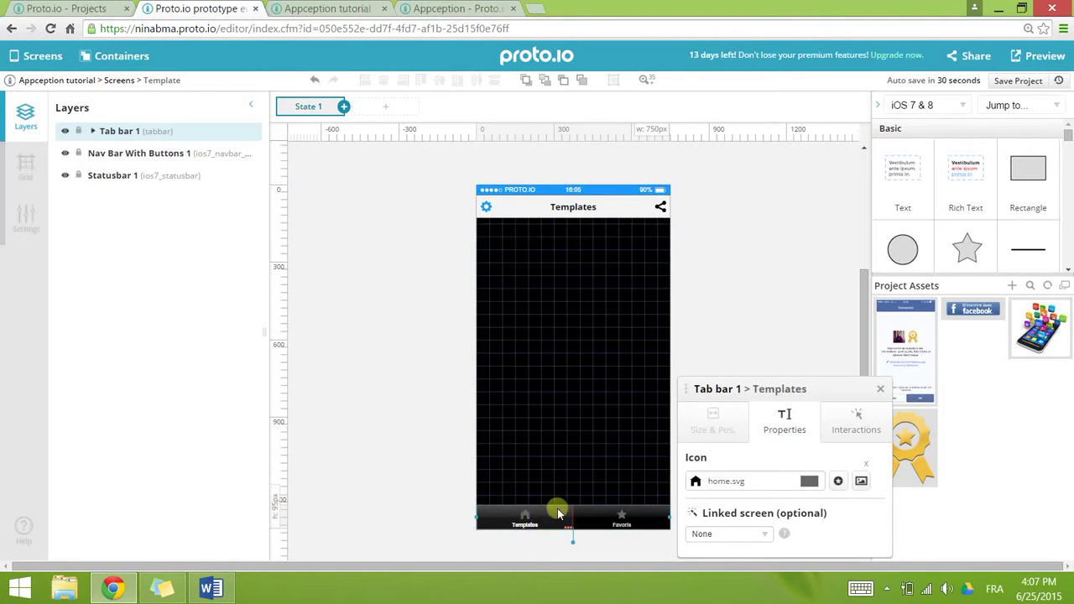
pyautogui.moveTo(828, 389); pyautogui.dragTo(830, 261)
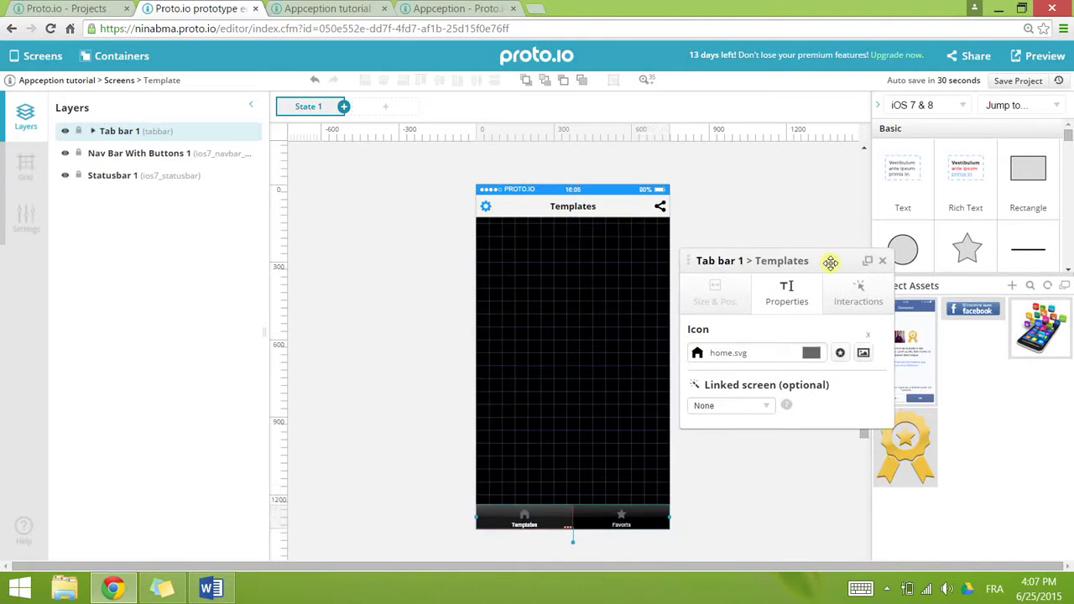
pyautogui.click(762, 353)
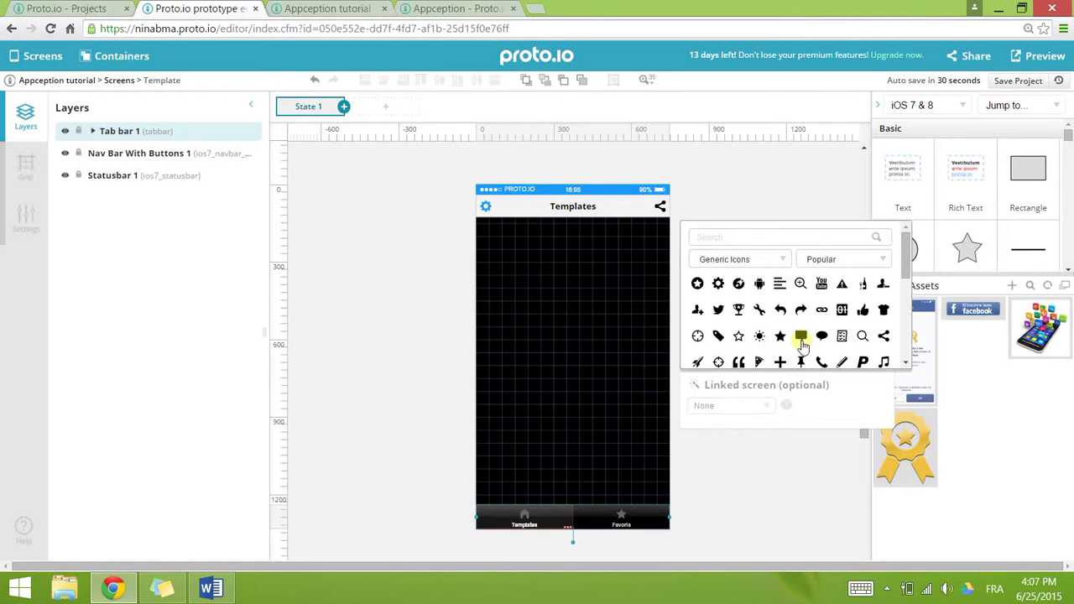
pyautogui.scroll(-5, 802, 344)
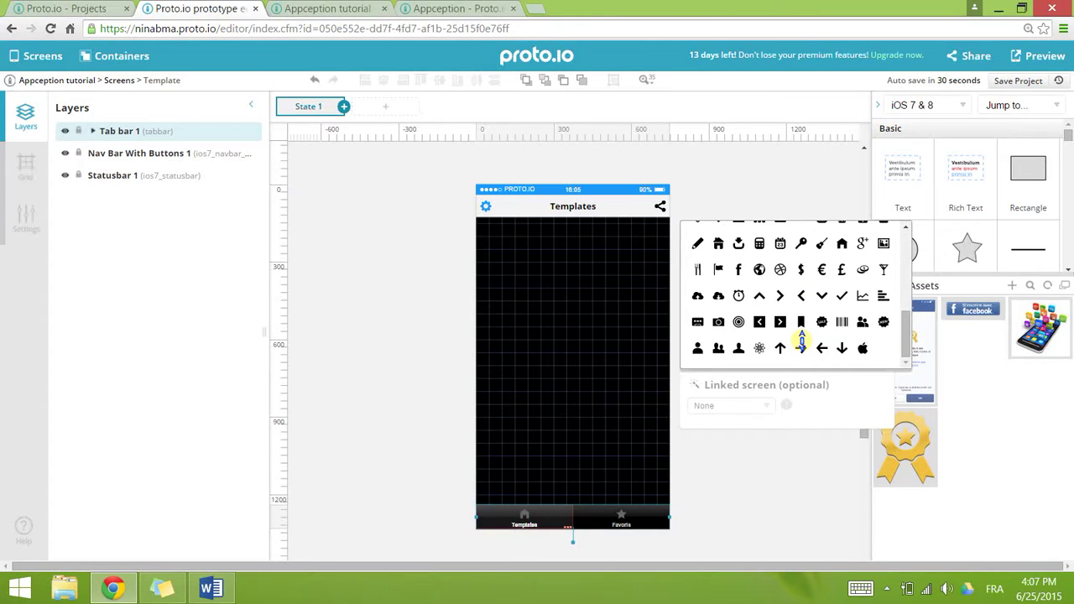
pyautogui.click(884, 244)
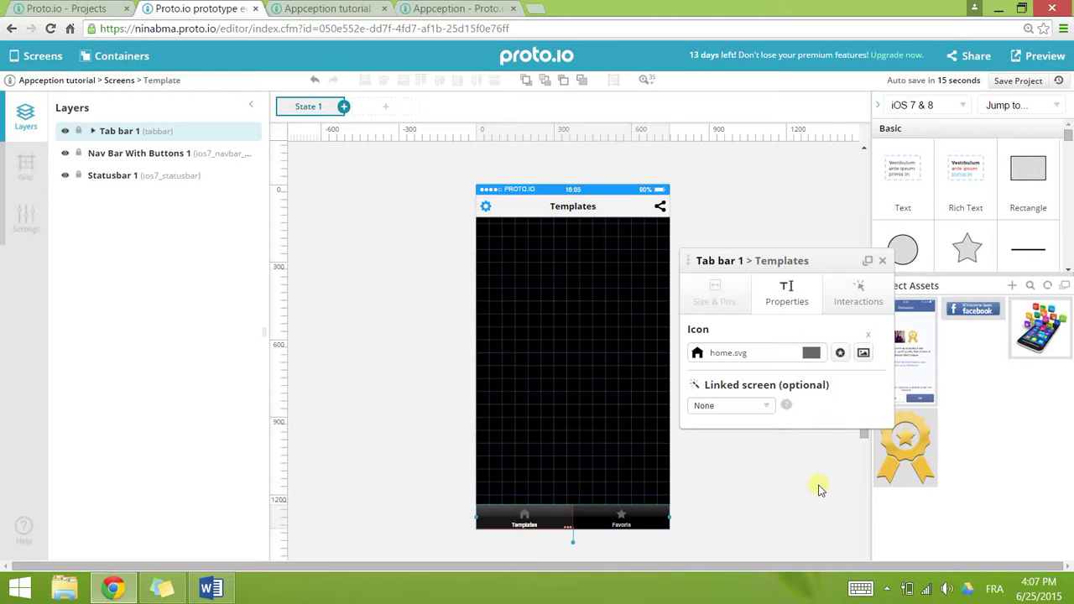
pyautogui.click(863, 353)
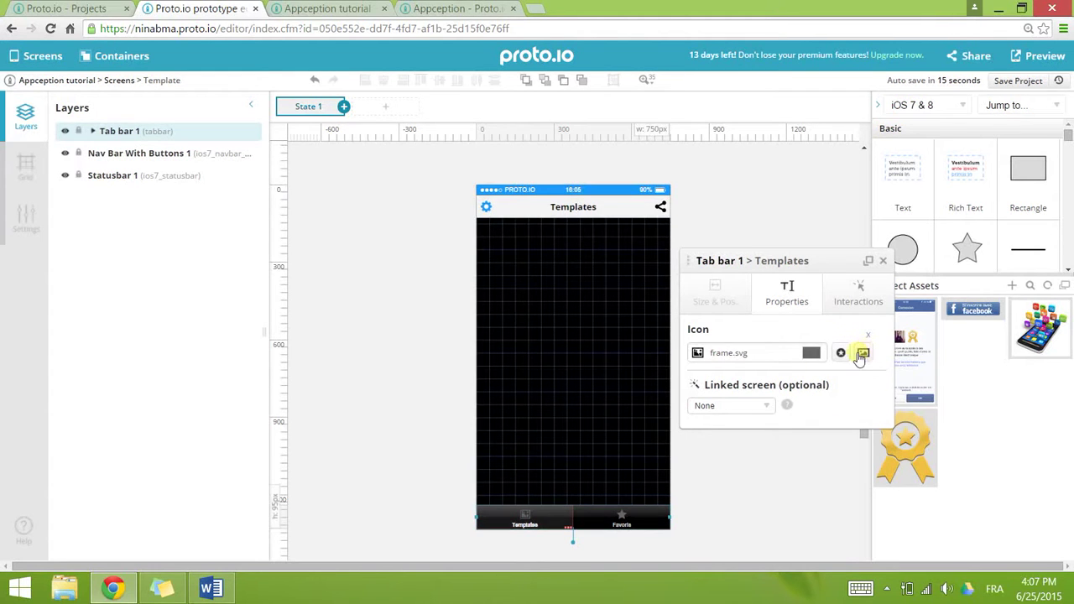
# - Color the "Templates" tab's icon blue #1B9AF7 and save the color
pyautogui.click(812, 353)
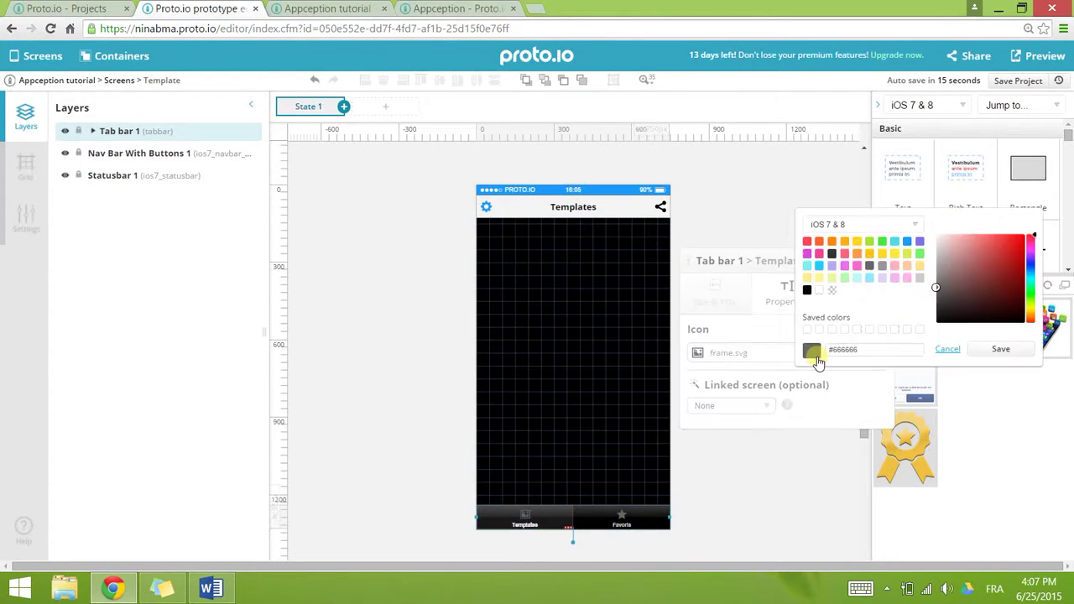
pyautogui.click(908, 244)
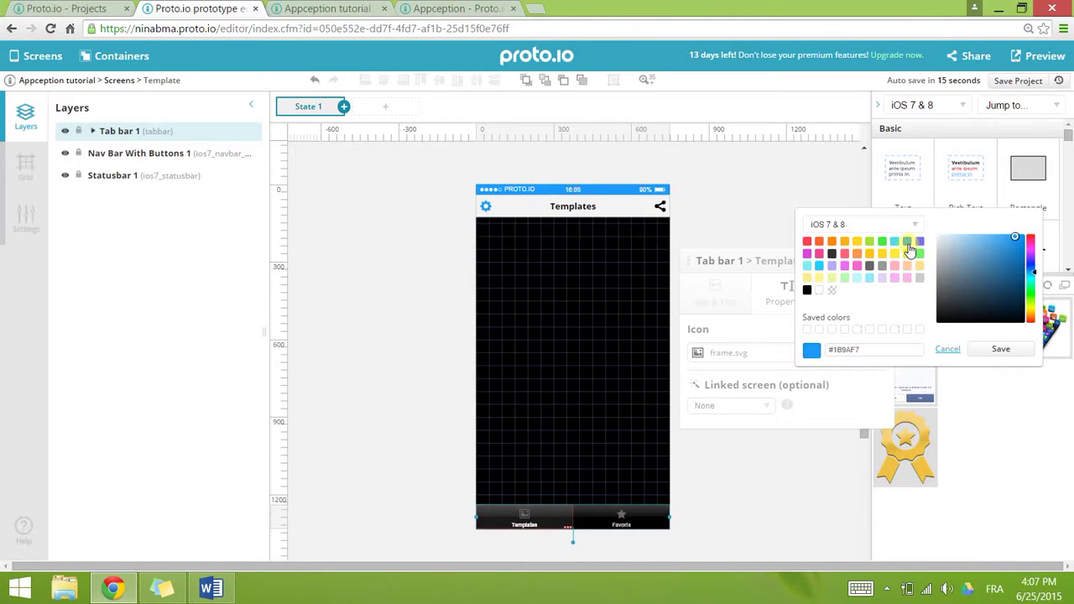
pyautogui.click(990, 351)
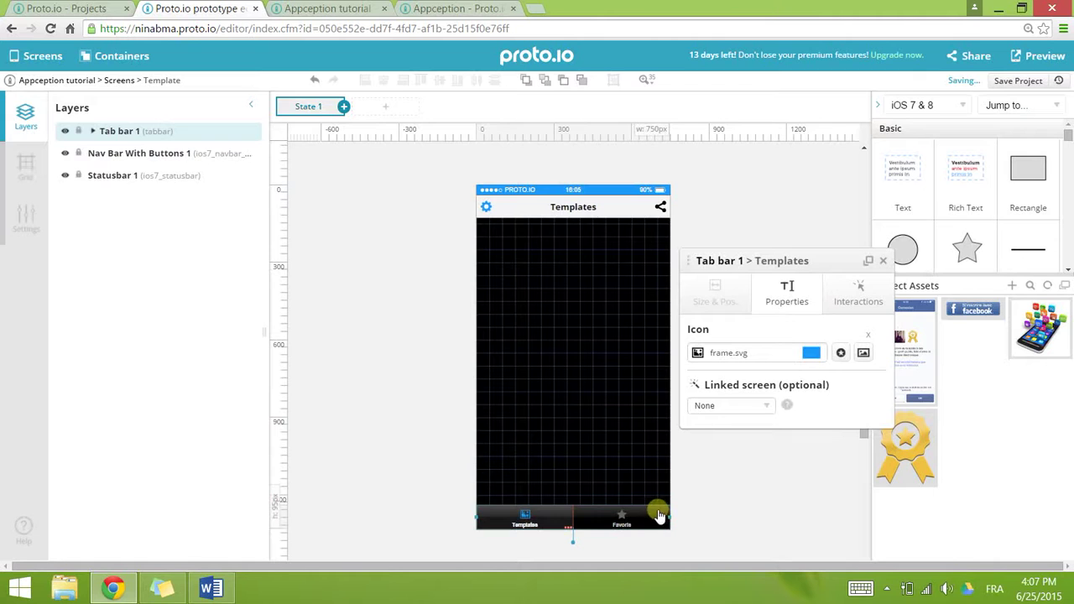
# - Search the generic icons for "heart" and give the "Favoris" tab the solid heart icon
pyautogui.click(621, 518)
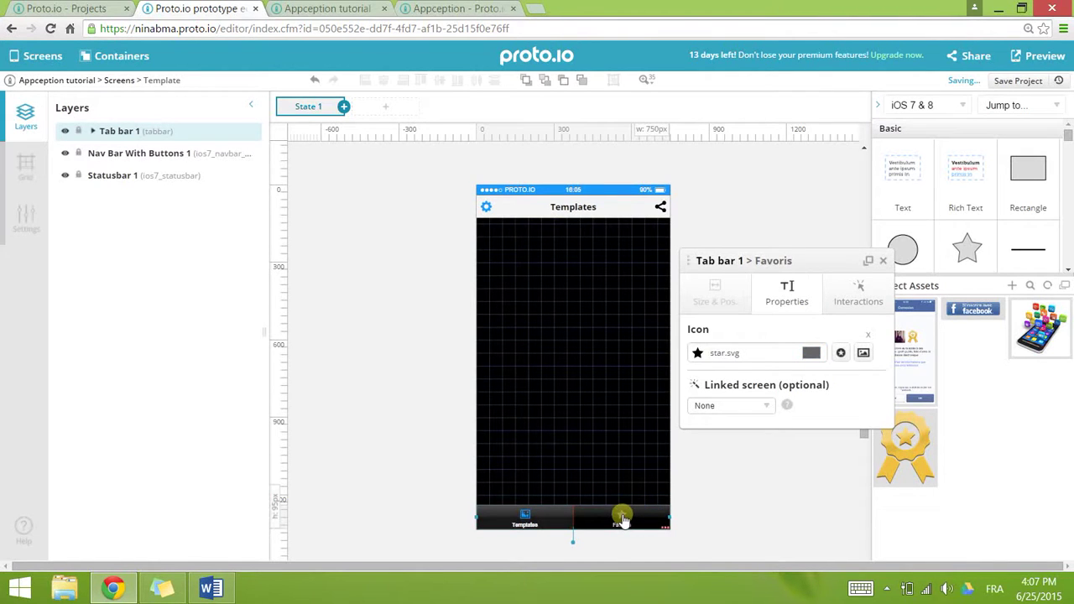
pyautogui.click(736, 363)
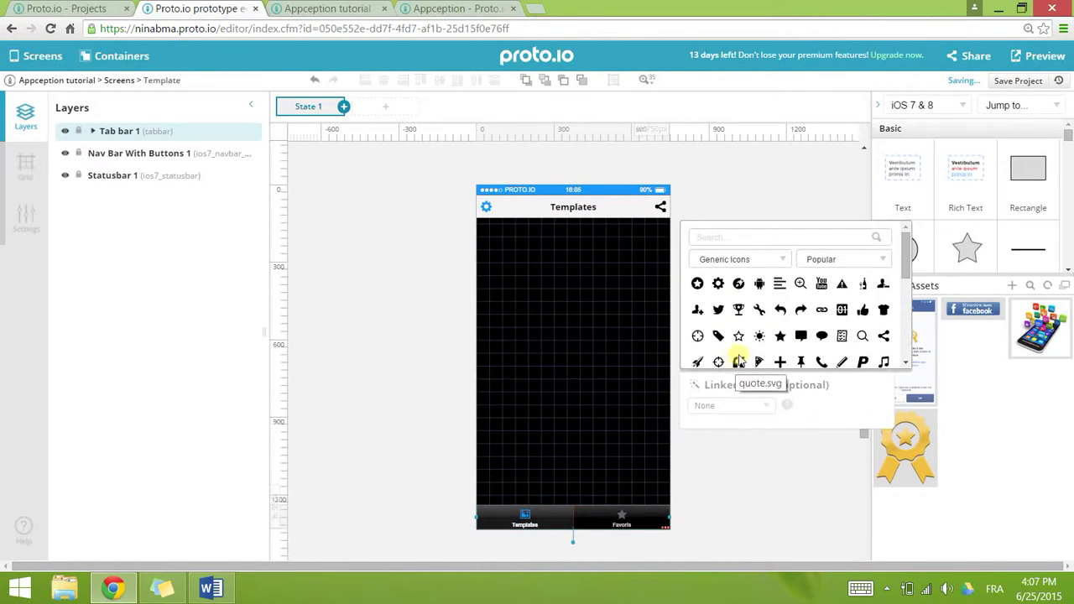
pyautogui.scroll(-2, 783, 306)
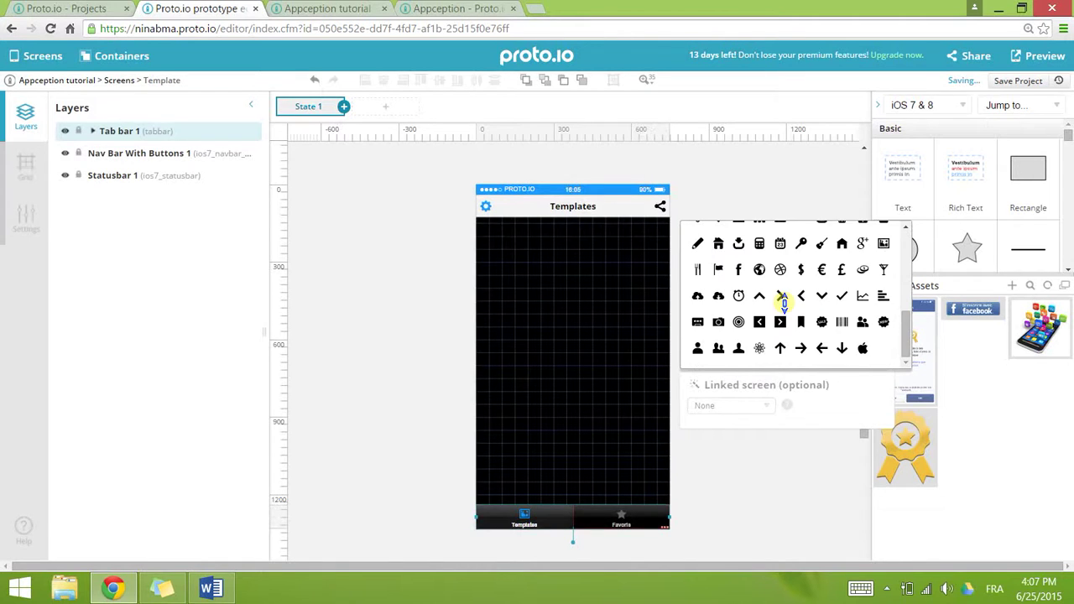
pyautogui.scroll(2, 783, 304)
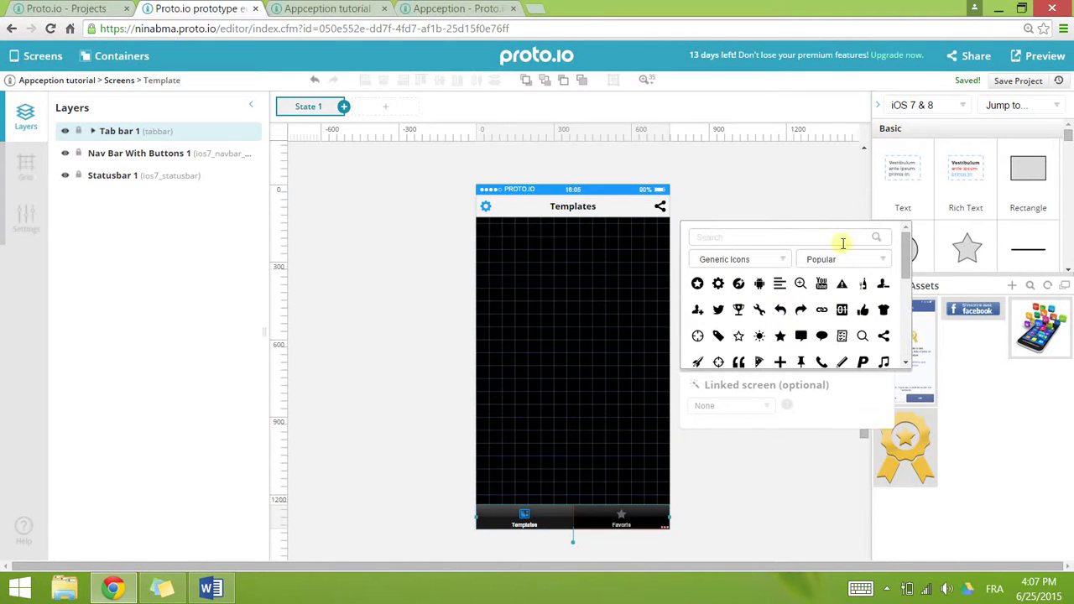
pyautogui.click(741, 237)
pyautogui.write('heart')
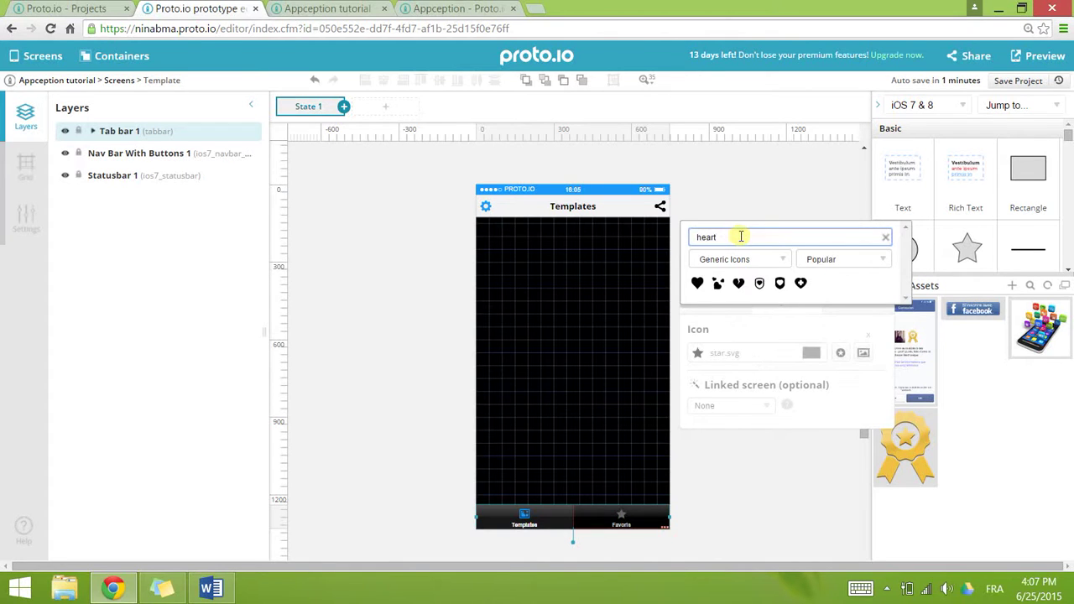
pyautogui.click(696, 282)
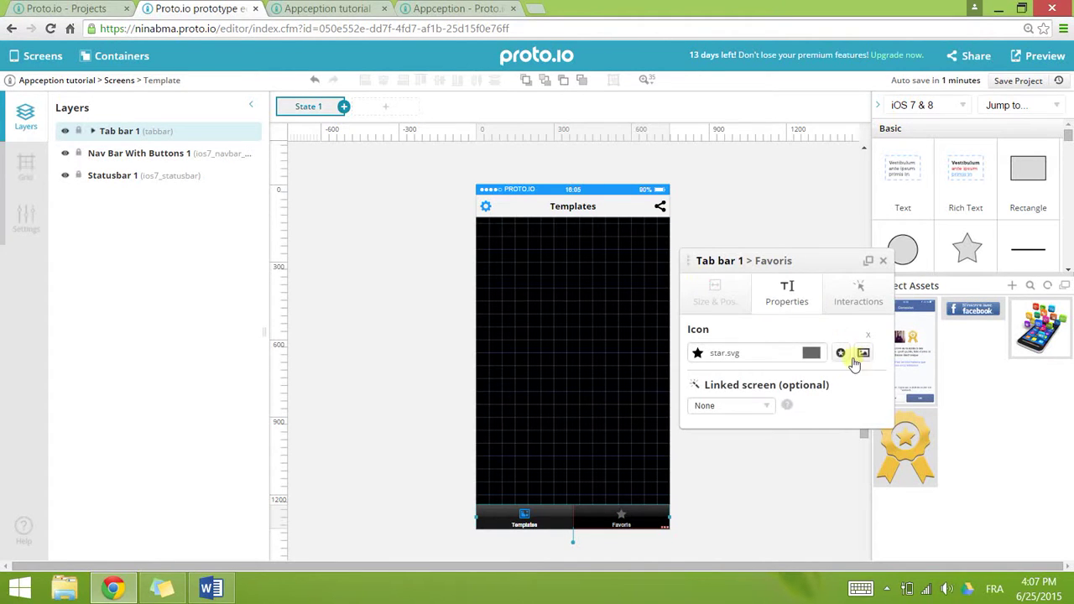
pyautogui.click(811, 352)
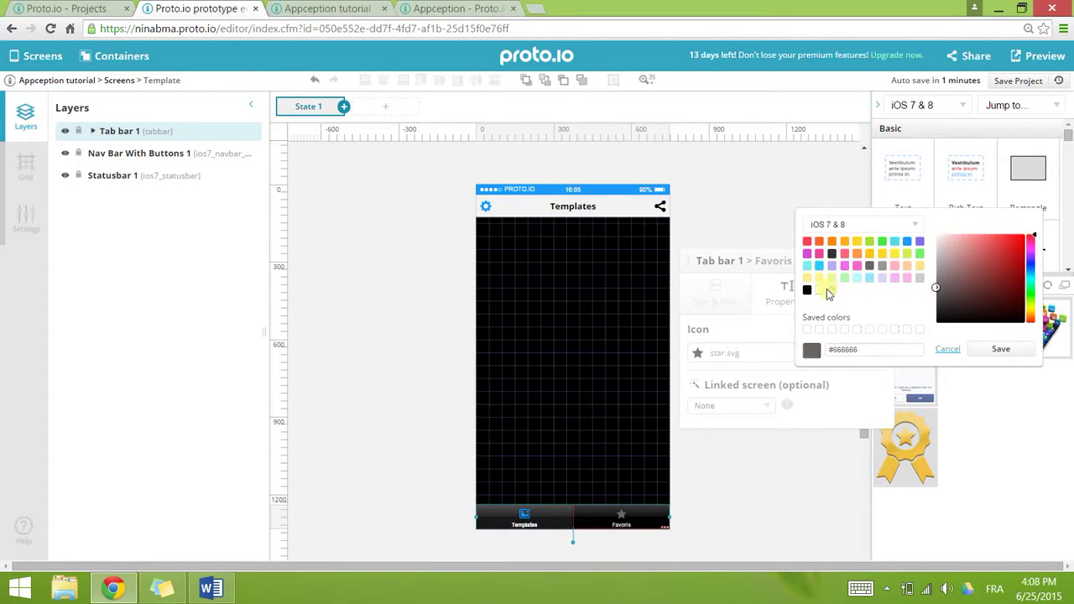
pyautogui.click(911, 233)
pyautogui.click(911, 246)
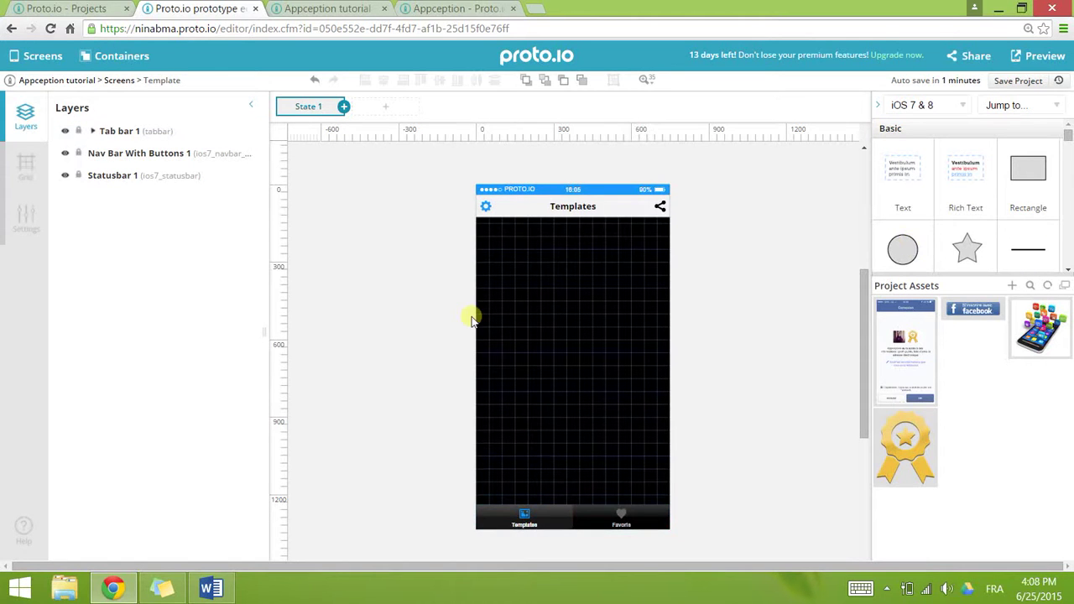
# - Color the "Favoris" tab's heart icon blue #1B9AF7, save the color and close the tab bar's properties
pyautogui.click(623, 518)
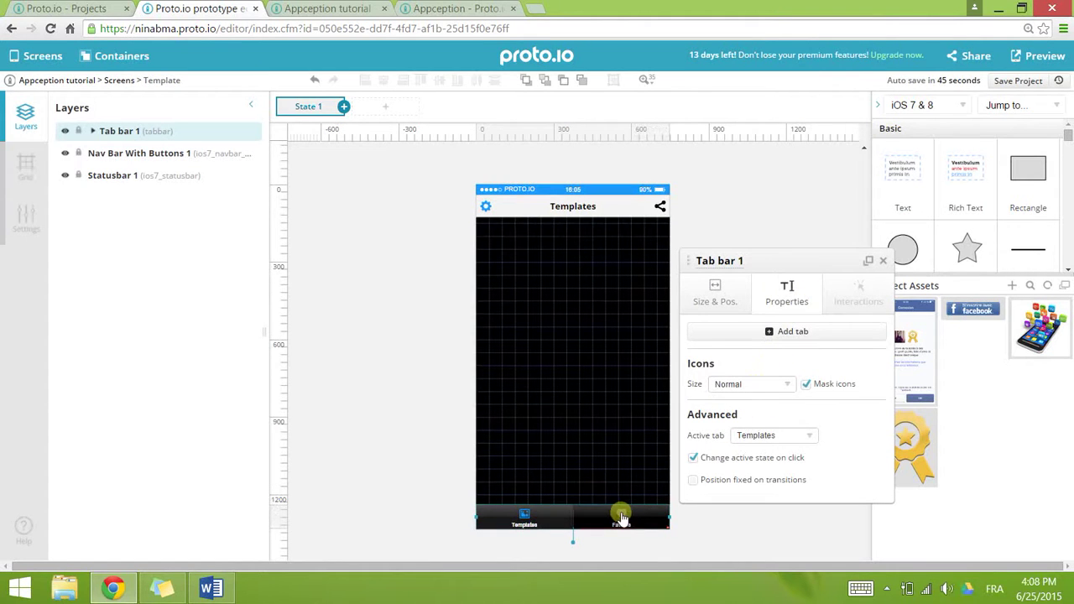
pyautogui.click(622, 518)
pyautogui.click(810, 354)
pyautogui.click(804, 261)
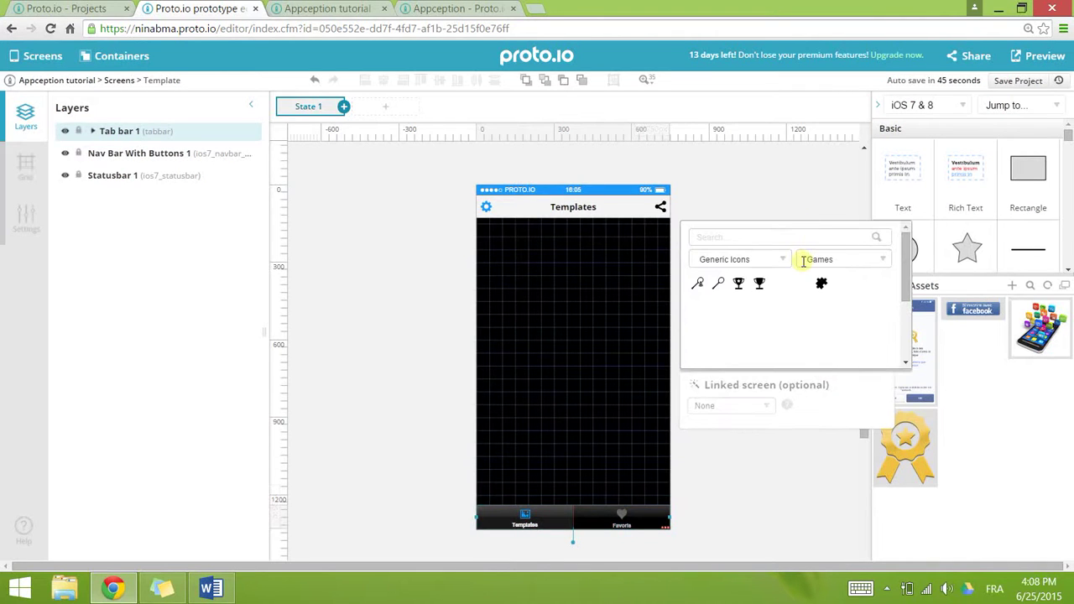
pyautogui.click(851, 408)
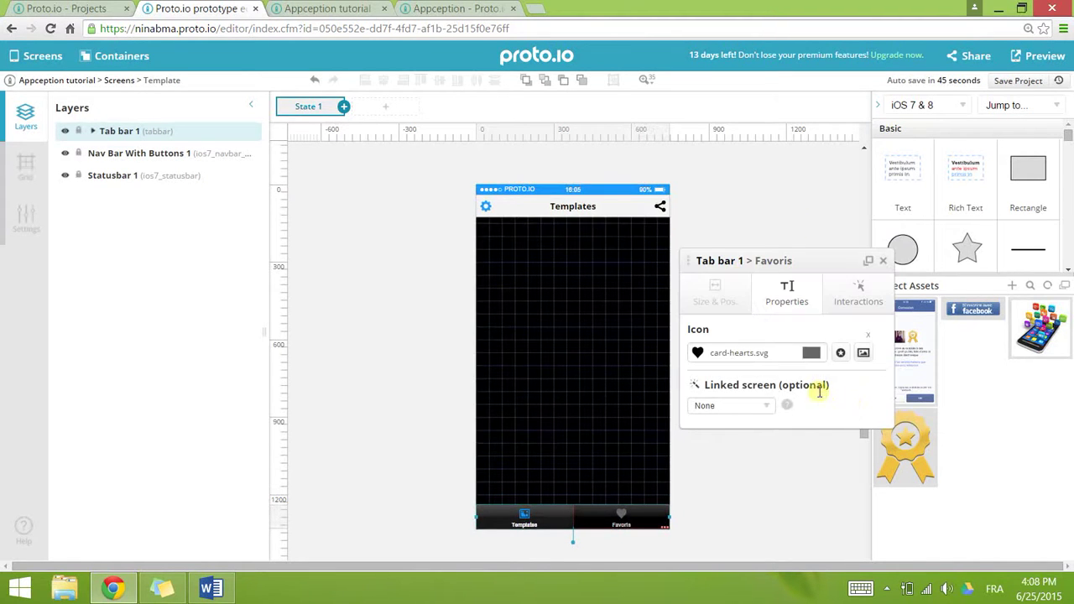
pyautogui.click(811, 353)
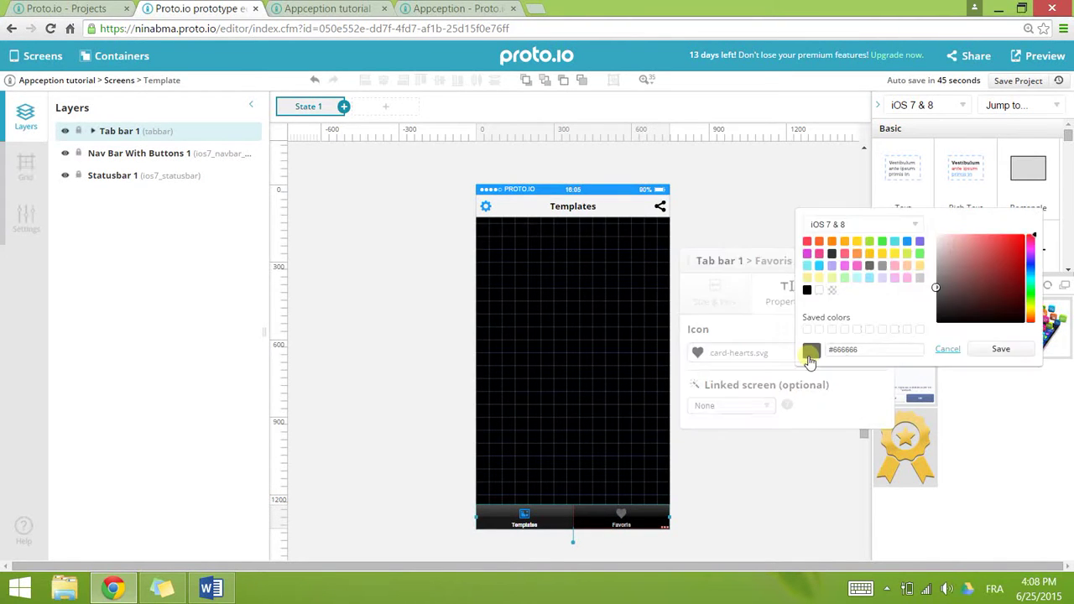
pyautogui.click(907, 242)
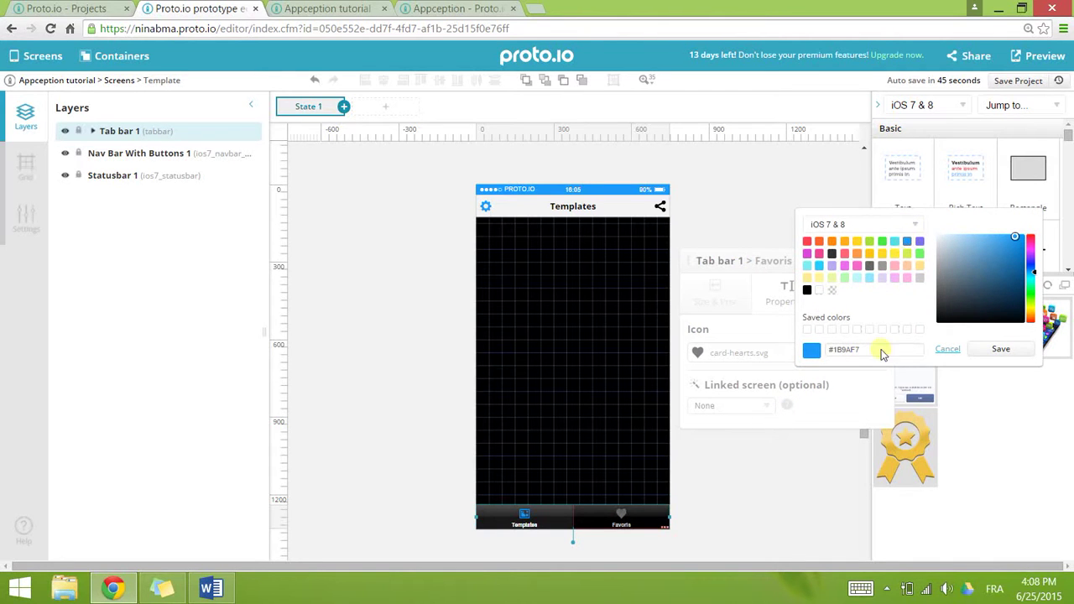
pyautogui.click(1017, 357)
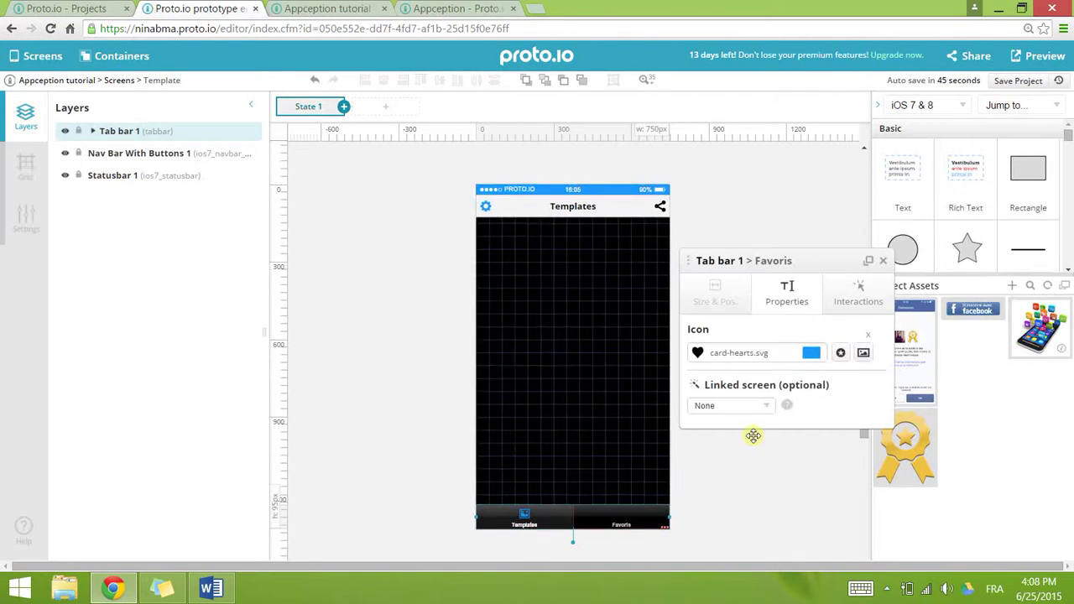
pyautogui.click(581, 424)
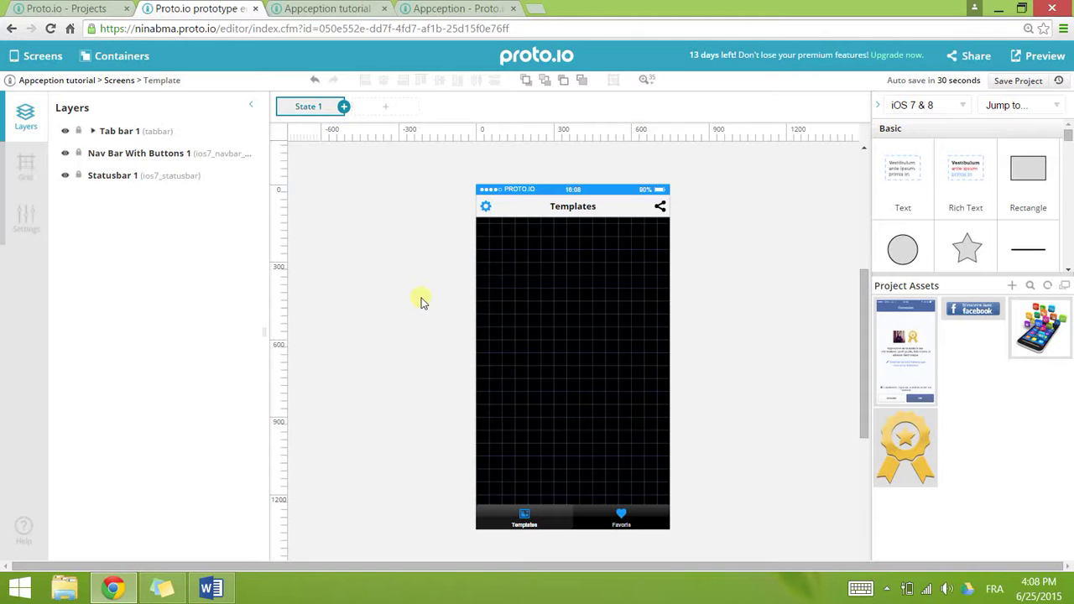
# - Duplicate the "Template" screen in portrait orientation under the title "Templates favoris"
pyautogui.click(52, 64)
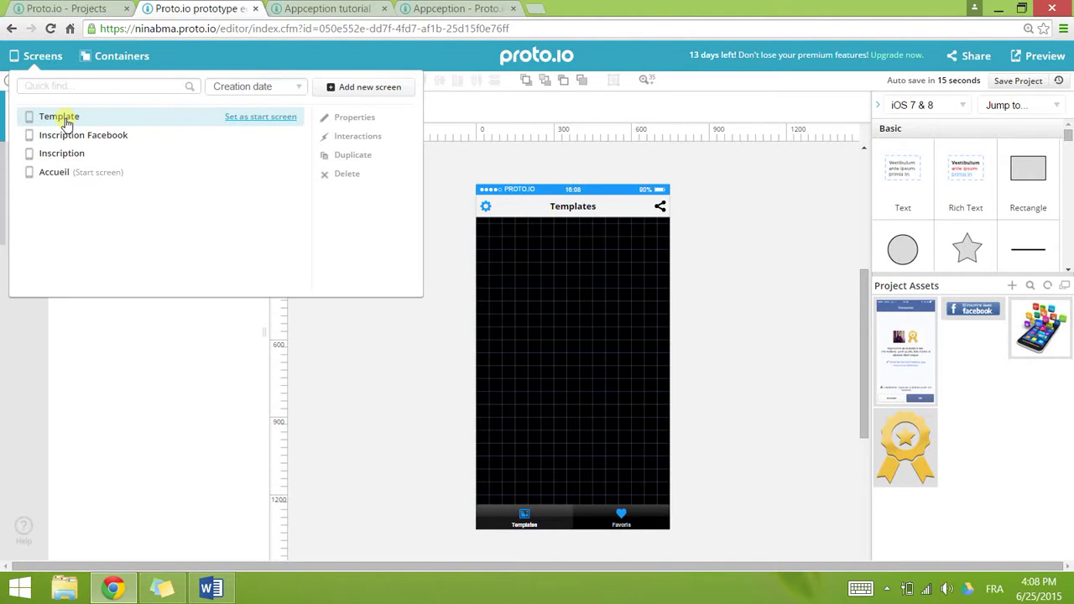
pyautogui.click(346, 156)
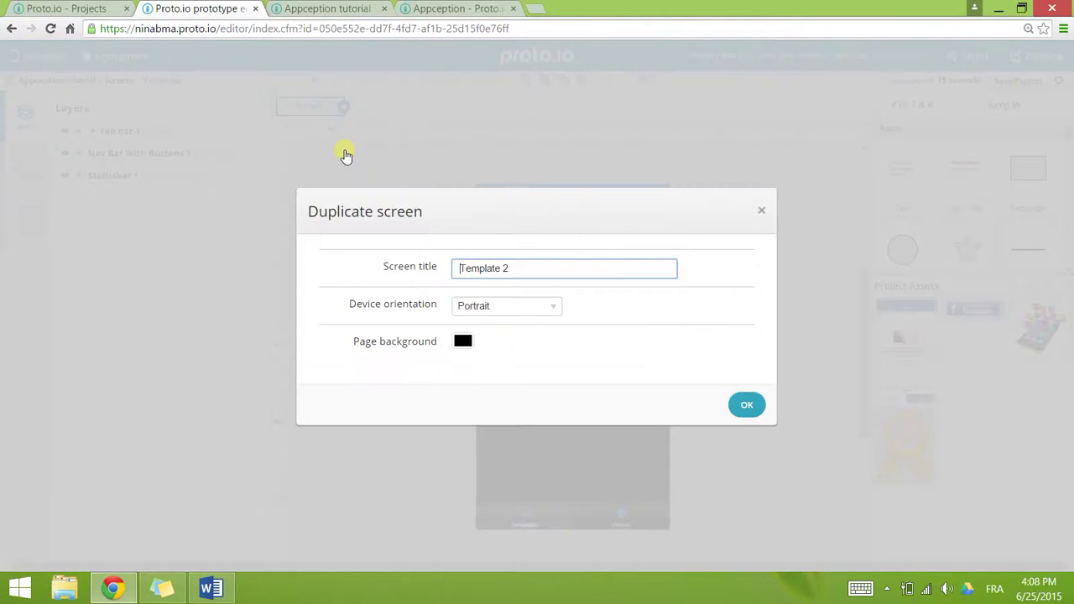
pyautogui.moveTo(532, 267); pyautogui.dragTo(350, 265)
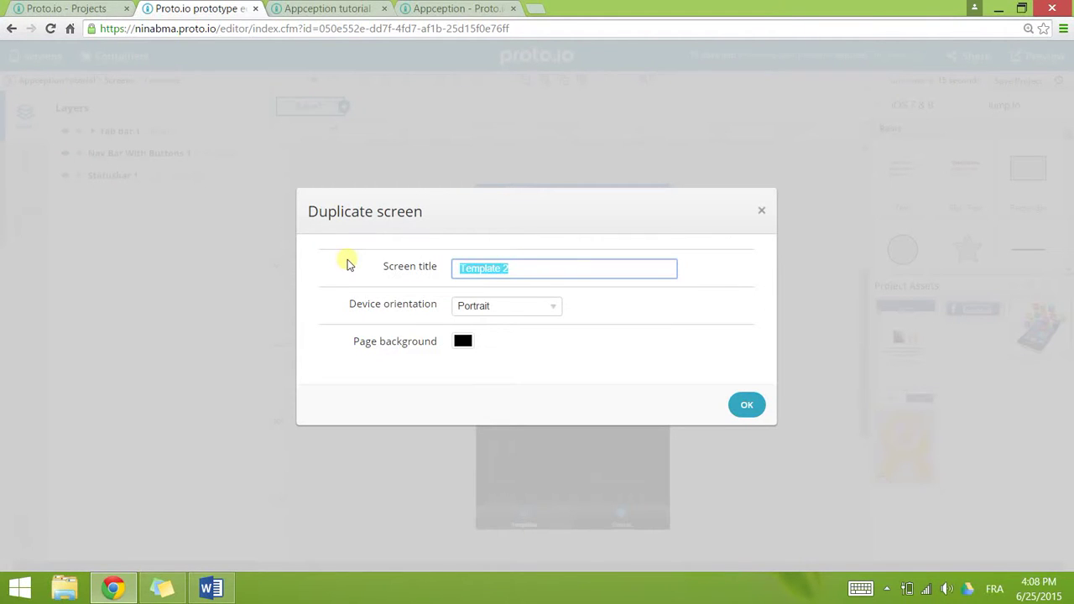
pyautogui.write('Templ')
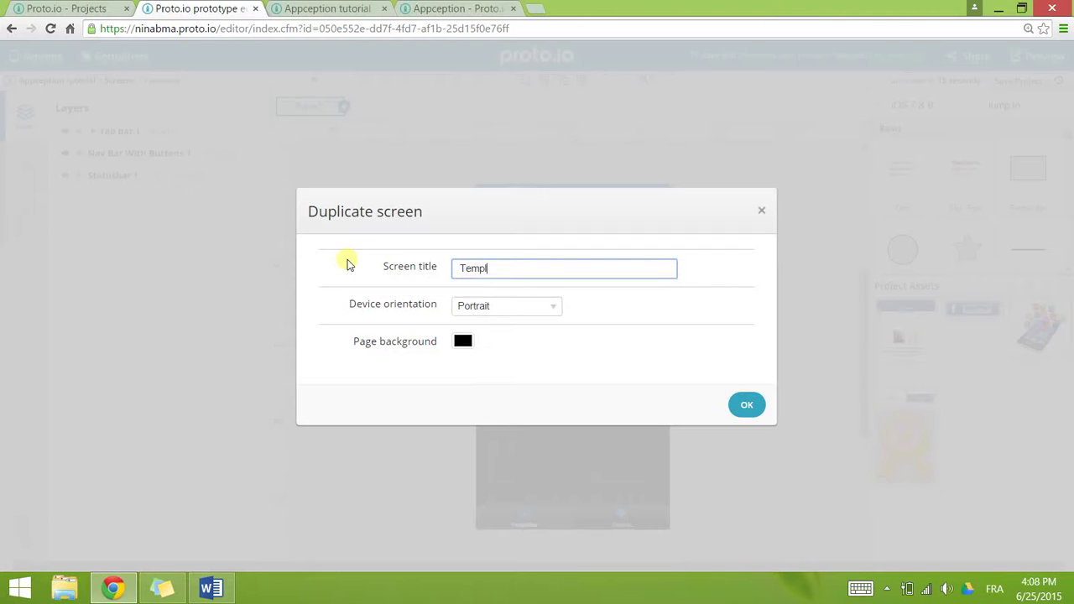
pyautogui.write('ates favoris')
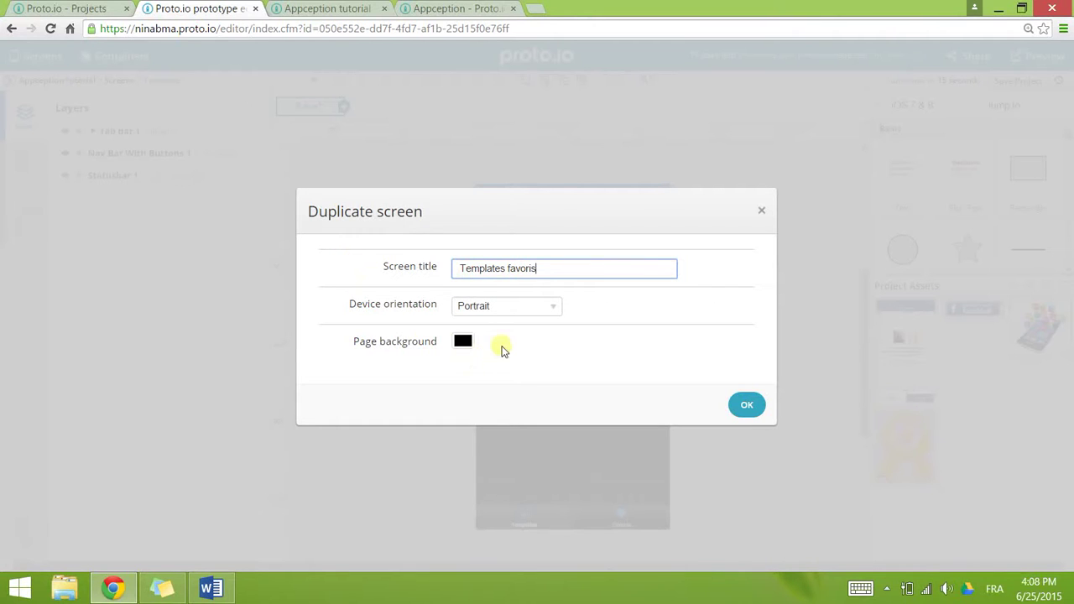
pyautogui.click(748, 405)
pyautogui.click(747, 405)
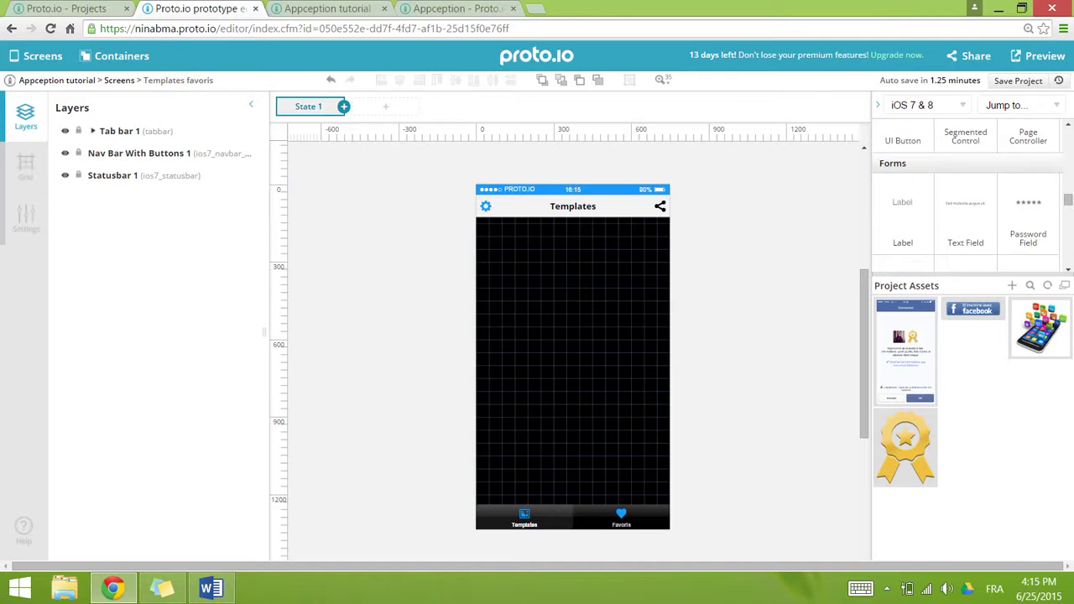
# - Change the navigation bar title of the duplicated screen to "Templates favoris" and close its properties
pyautogui.click(597, 206)
pyautogui.click(596, 207)
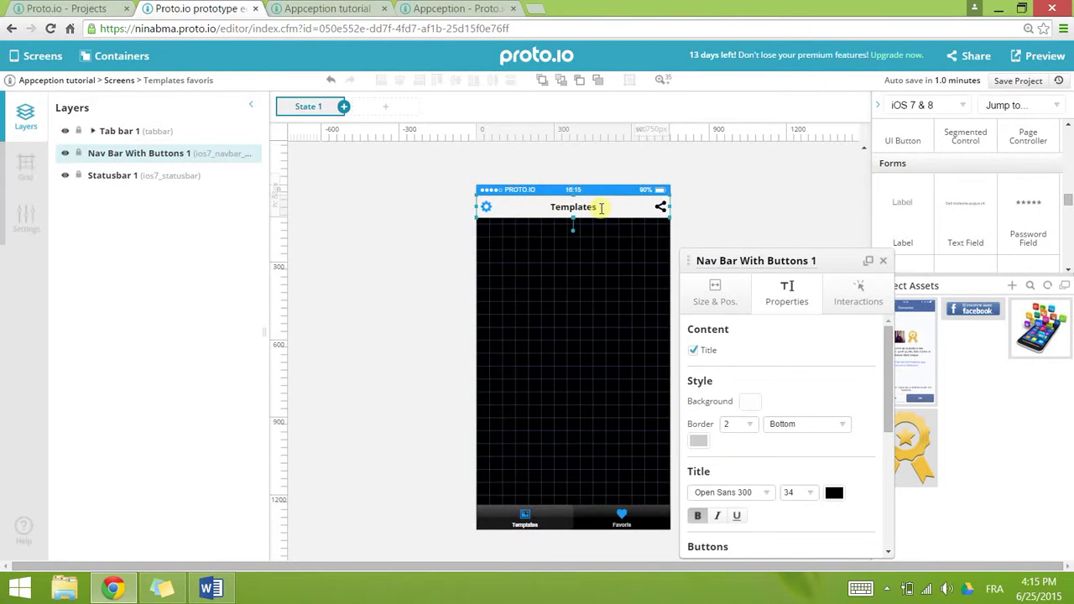
pyautogui.doubleClick(601, 208)
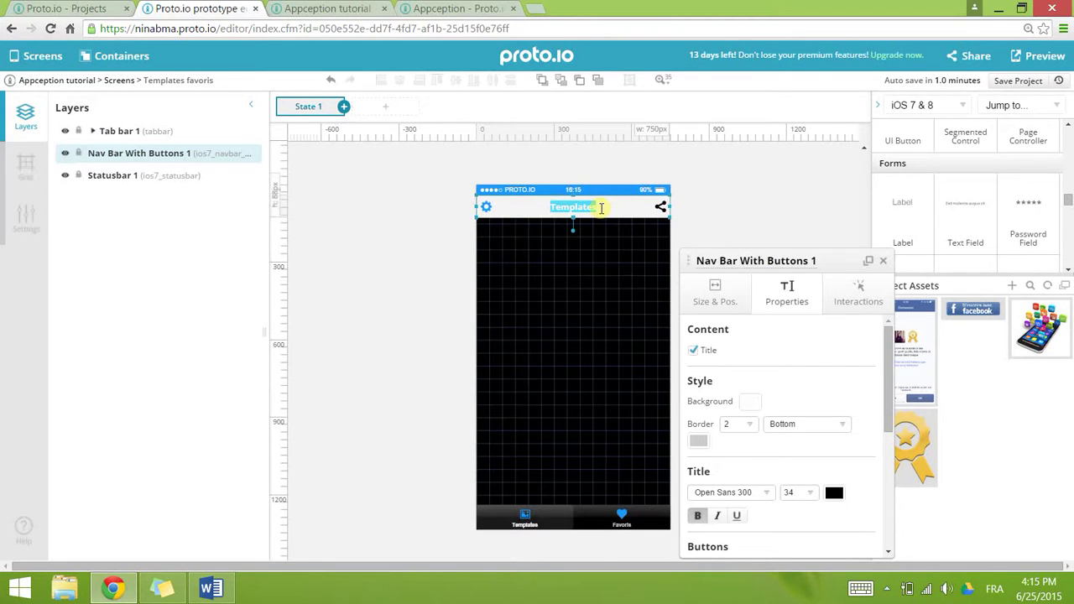
pyautogui.click(601, 209)
pyautogui.write('favoris')
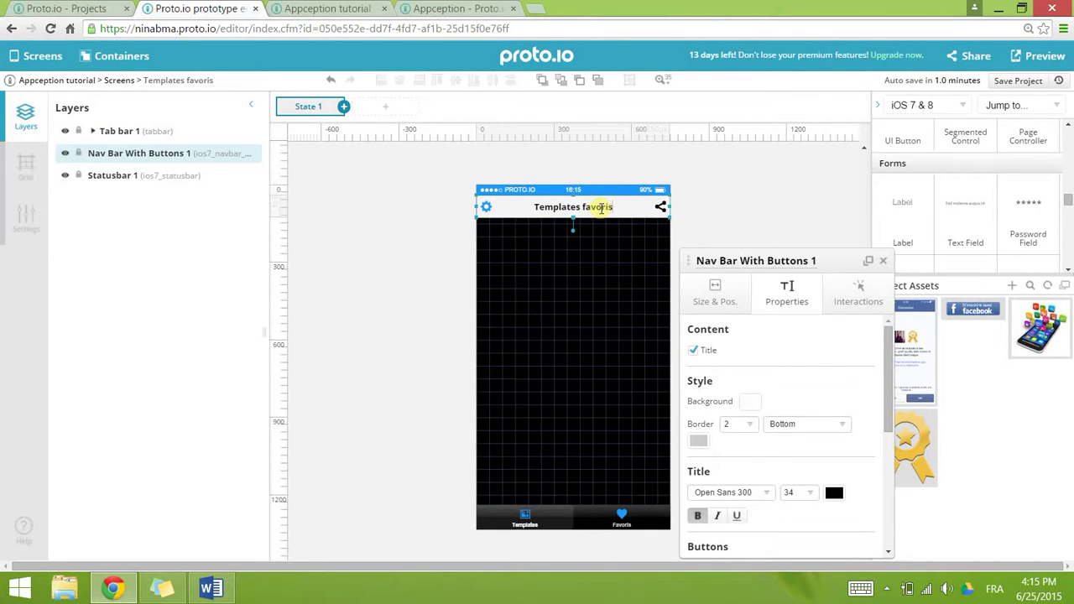
pyautogui.click(399, 275)
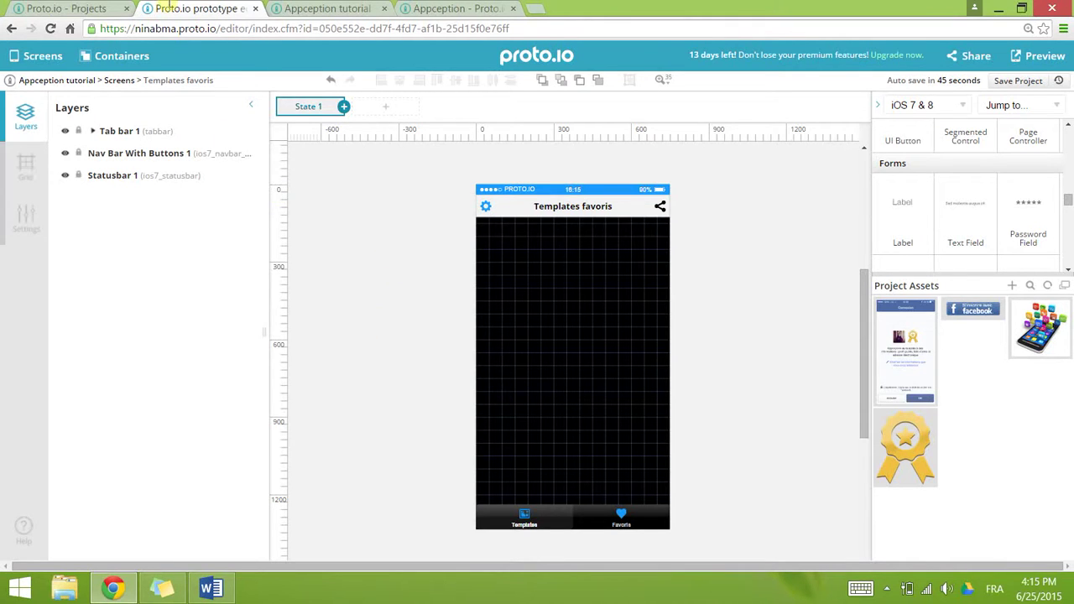
# - Start a new container titled "Template feed" with a height of 3000 px
pyautogui.click(43, 56)
pyautogui.click(114, 55)
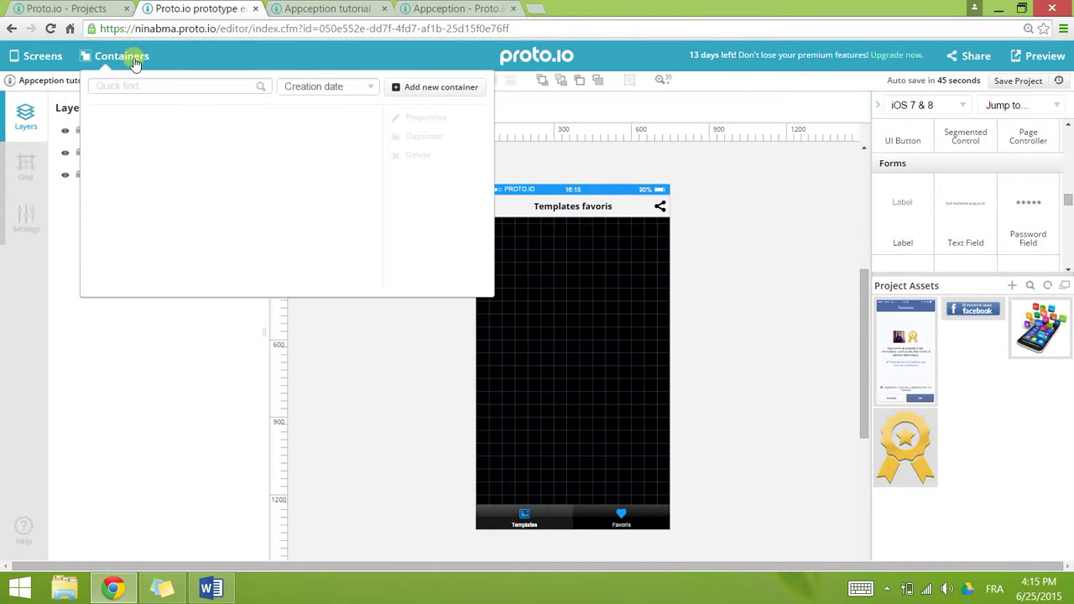
pyautogui.click(427, 92)
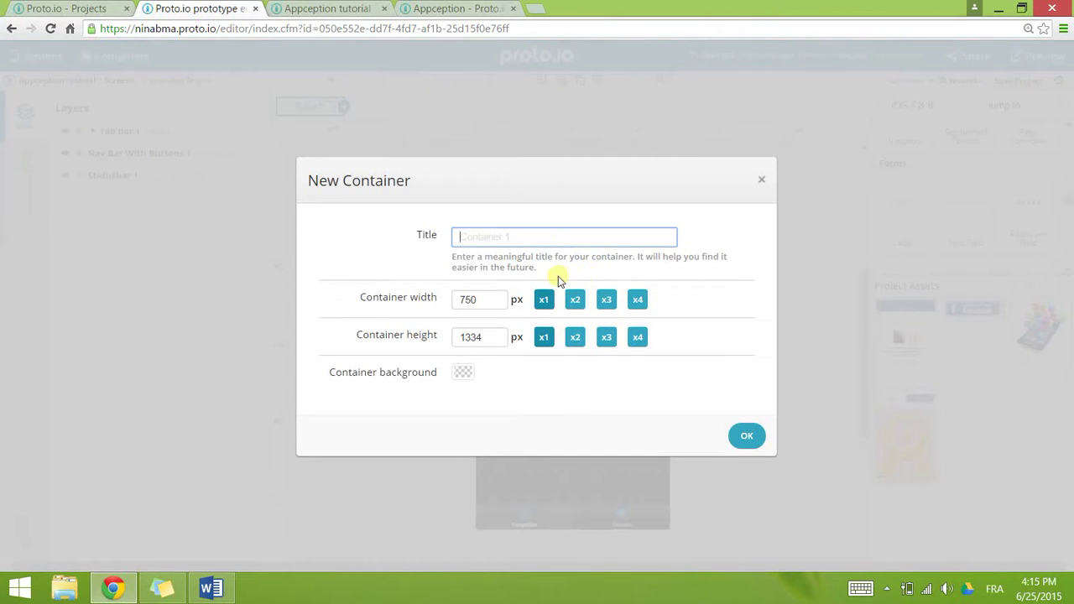
pyautogui.write('Template feed')
pyautogui.moveTo(503, 334); pyautogui.dragTo(434, 344)
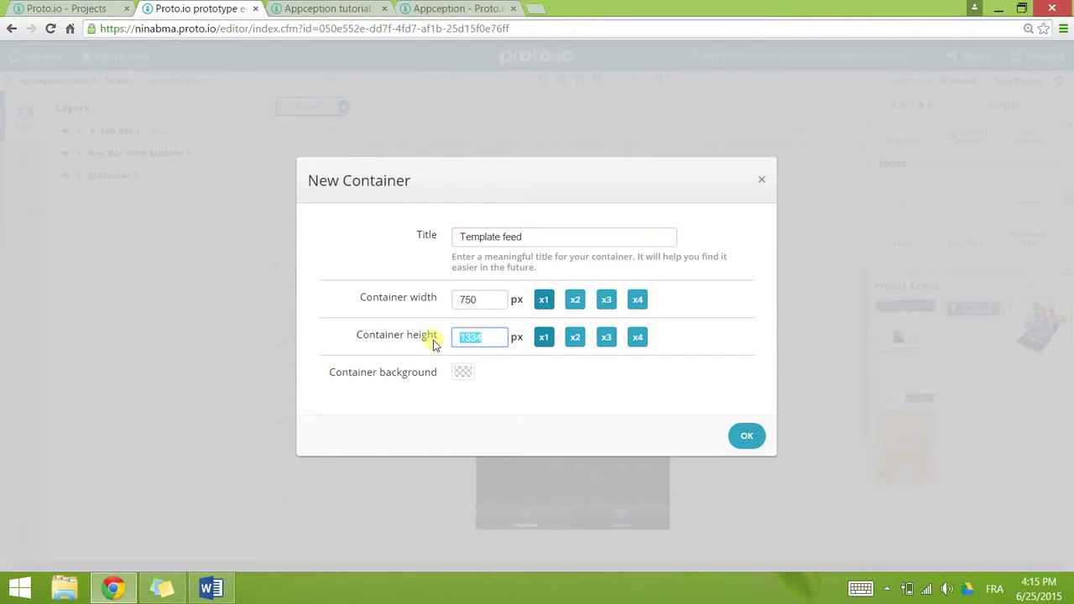
pyautogui.write('300')
# - Set the container background to black #000000 and create the container
pyautogui.click(465, 377)
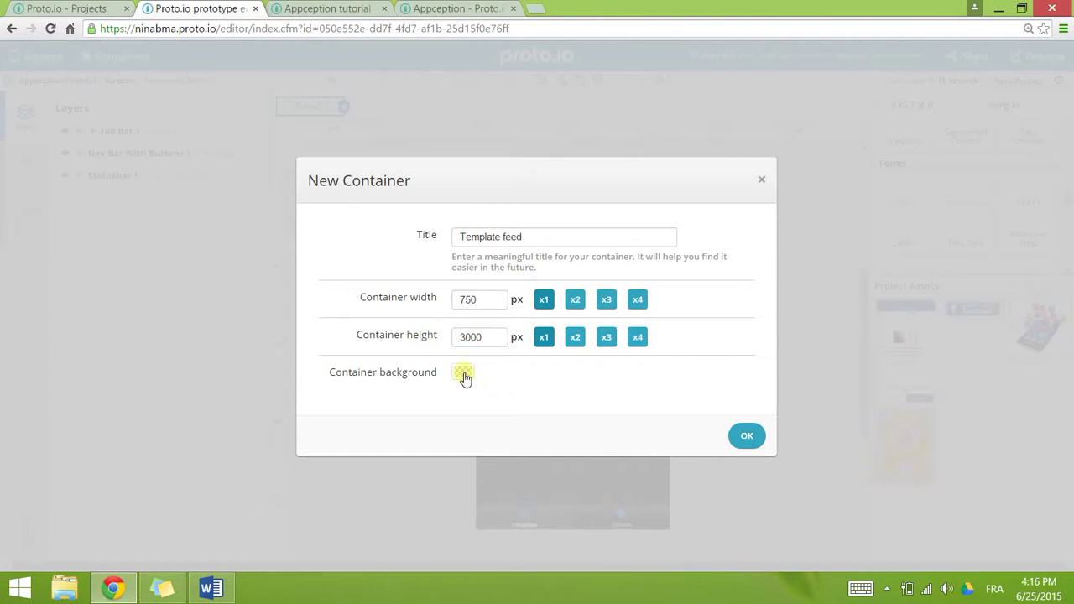
pyautogui.click(465, 377)
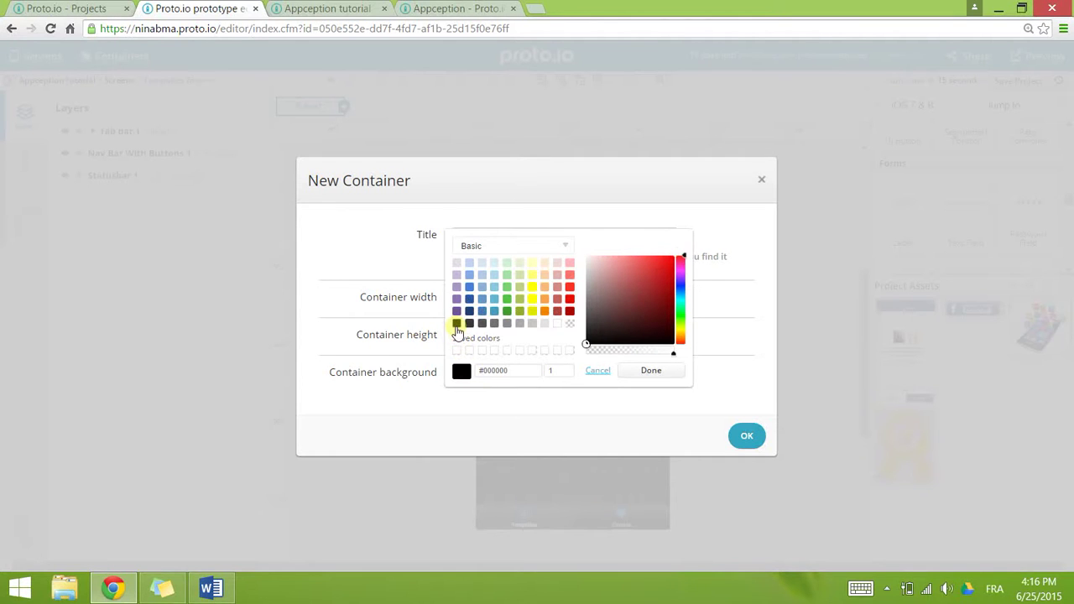
pyautogui.click(649, 372)
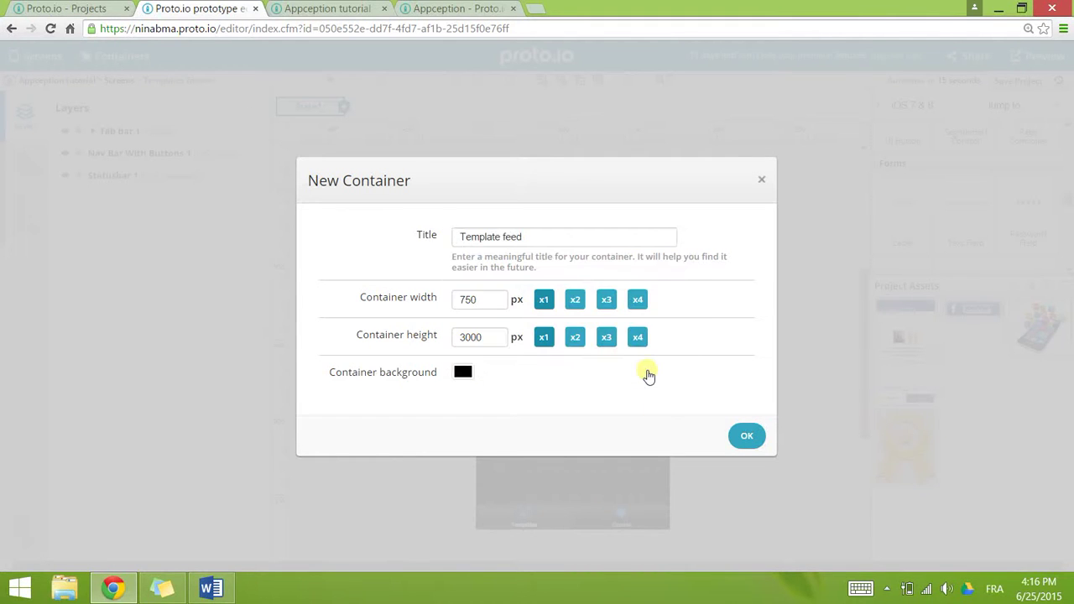
pyautogui.click(745, 434)
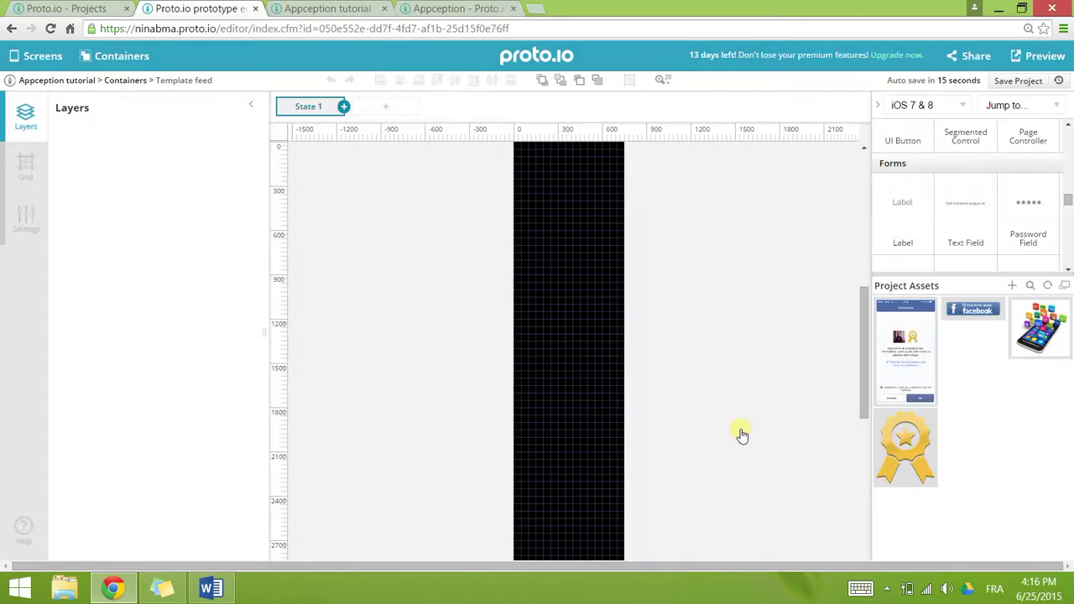
# - Add an image item to the "Template feed" container and open the asset manager for it
pyautogui.scroll(5, 594, 276)
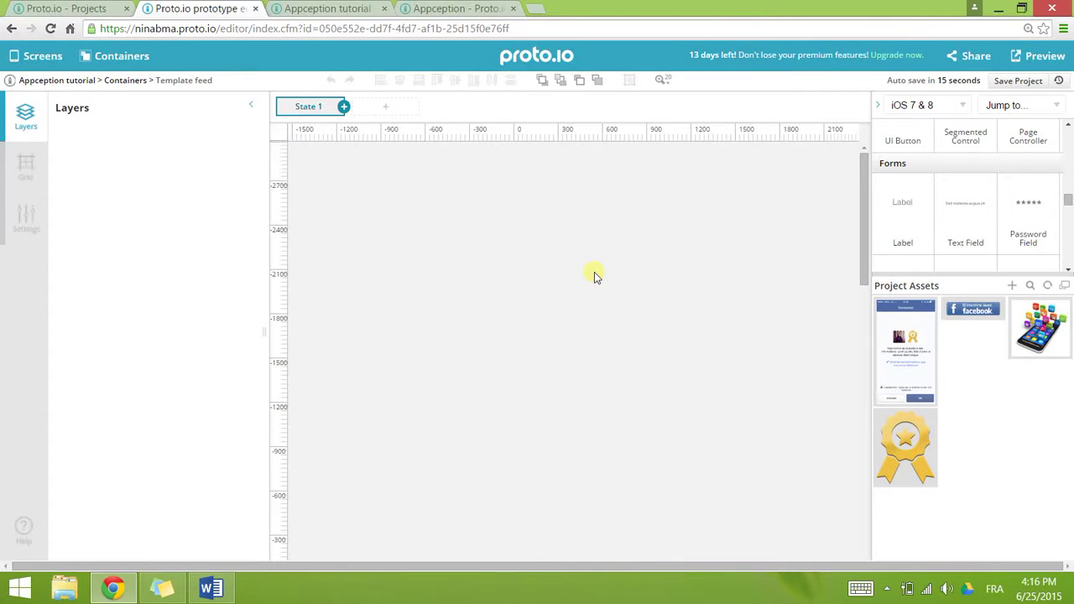
pyautogui.scroll(-5, 594, 271)
pyautogui.scroll(1, 595, 275)
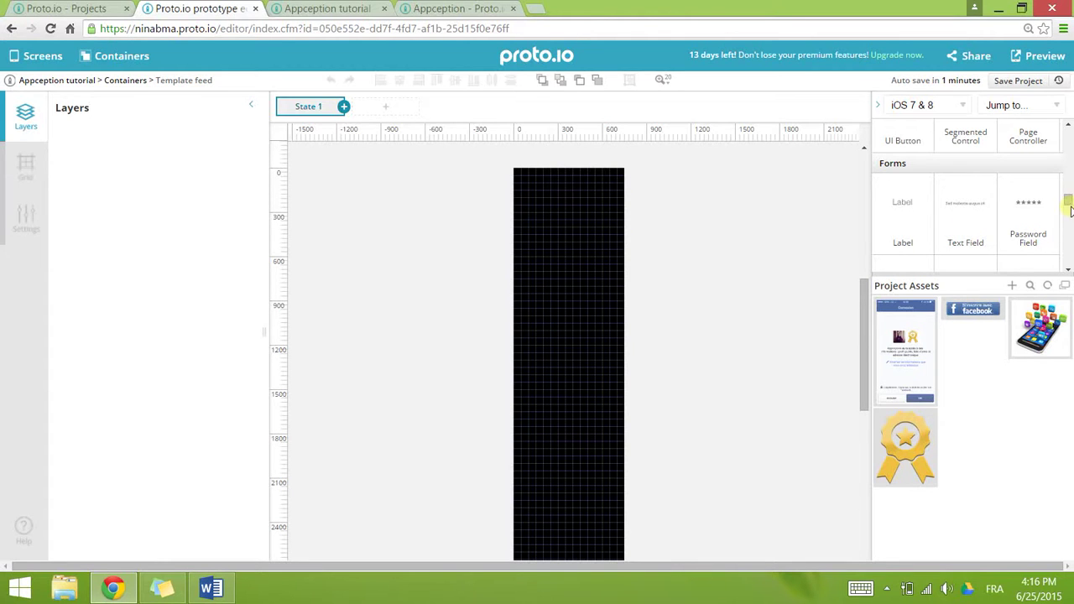
pyautogui.moveTo(1069, 204); pyautogui.dragTo(1066, 157)
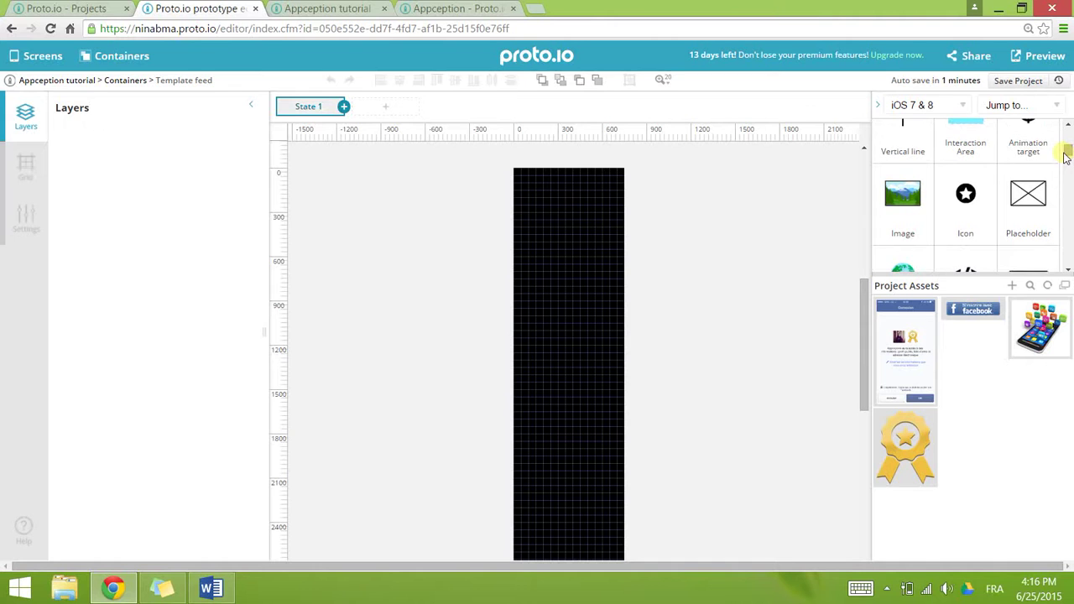
pyautogui.click(891, 213)
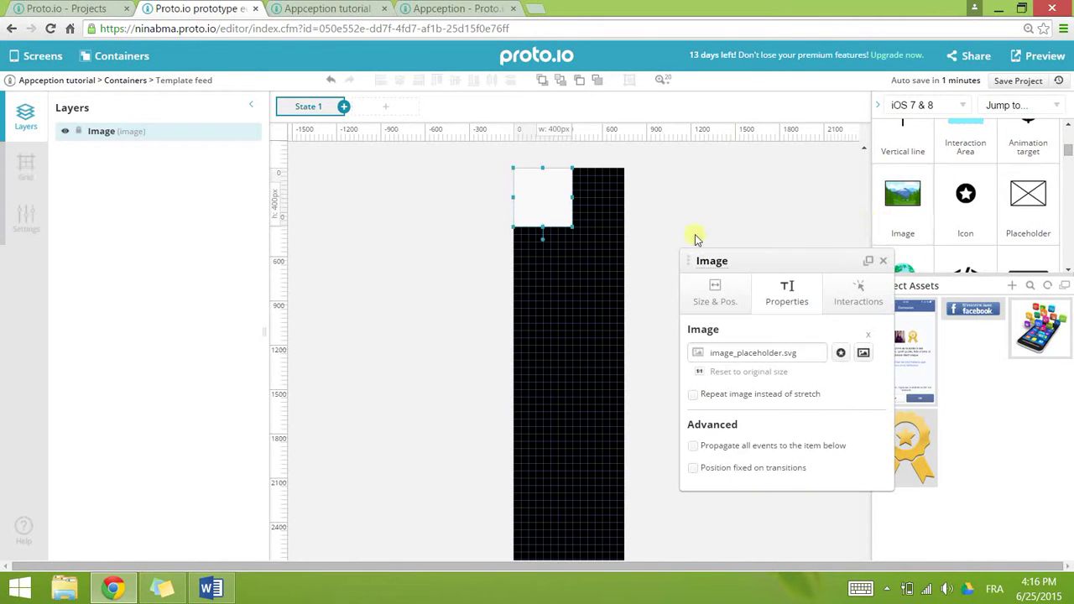
pyautogui.doubleClick(544, 205)
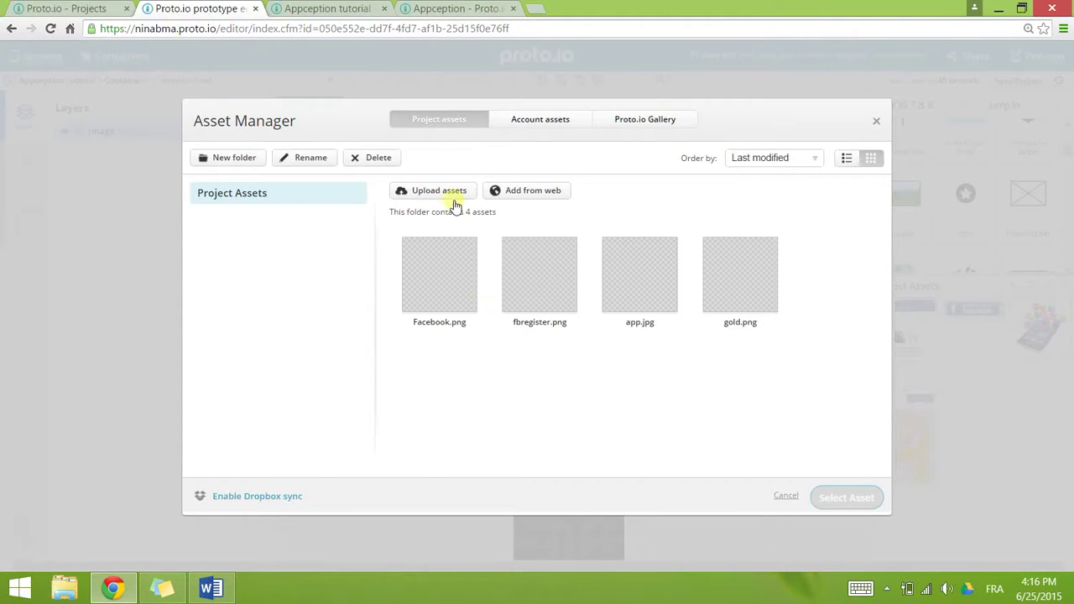
# - Queue app.jpeg, the hand-held phone on black, from the IMAGES folder for upload to the project assets
pyautogui.click(432, 193)
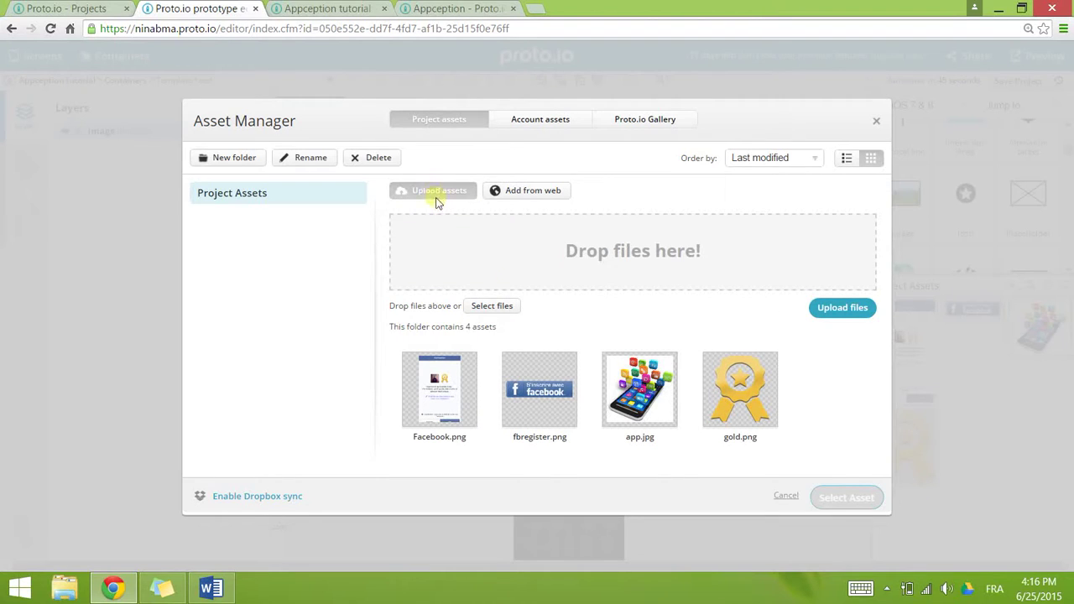
pyautogui.click(494, 307)
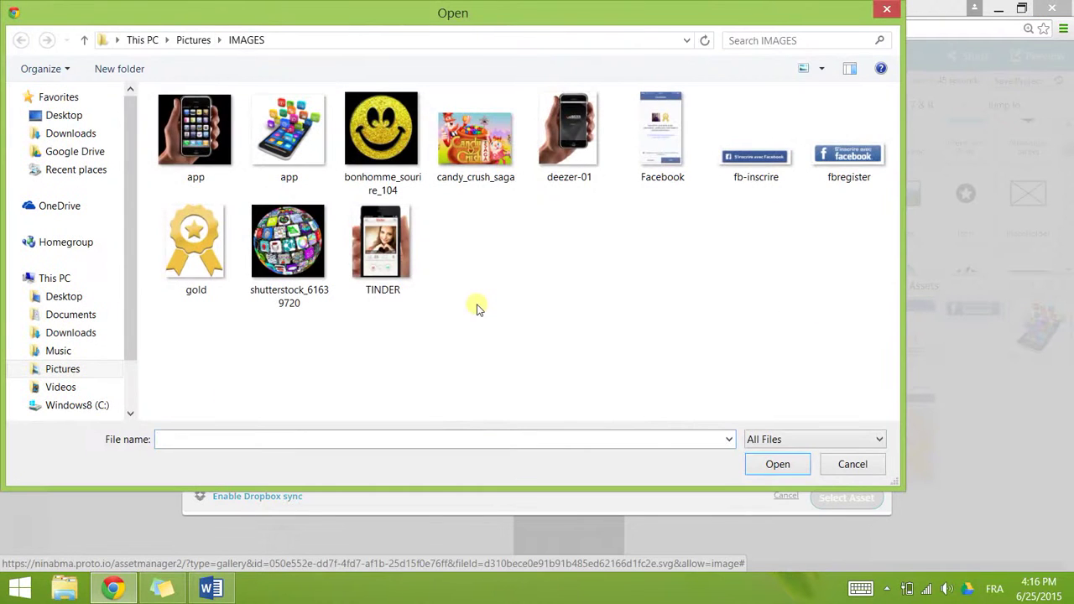
pyautogui.click(222, 163)
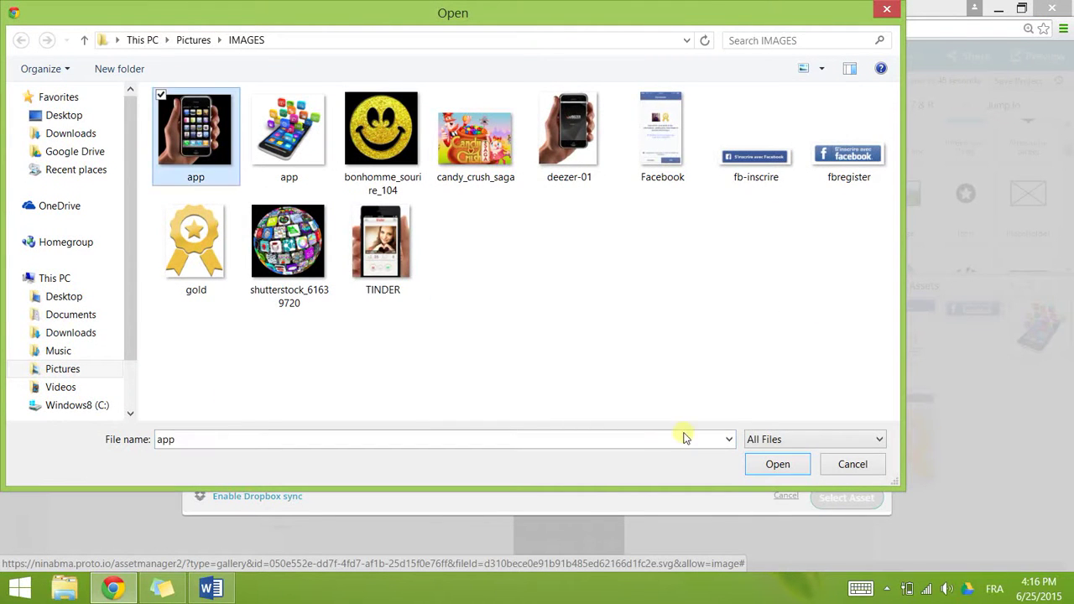
pyautogui.click(777, 464)
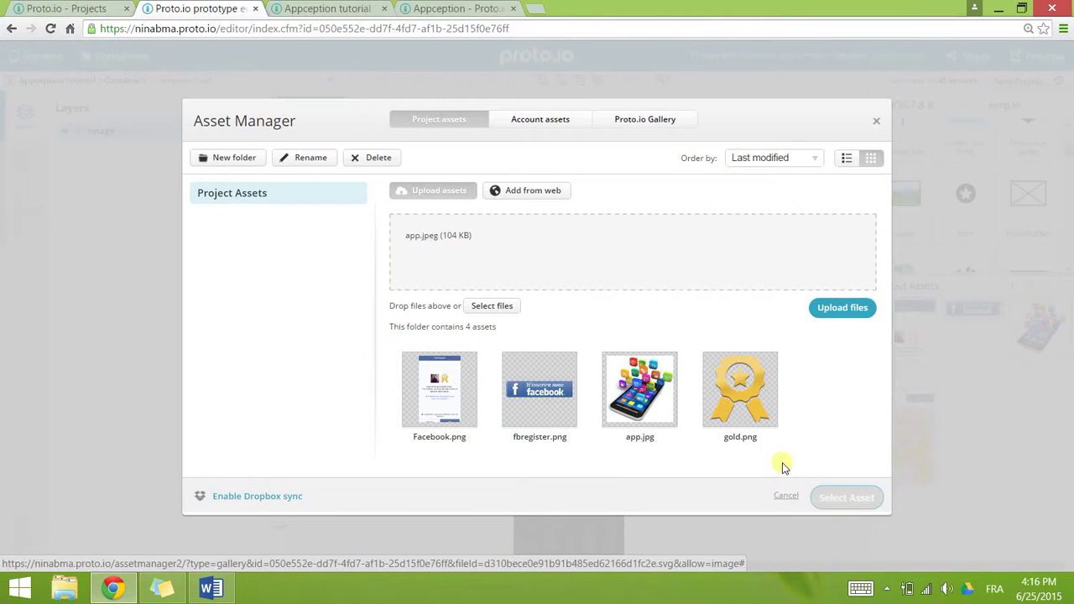
# - Add TINDER.png from the IMAGES folder to the upload queue
pyautogui.click(490, 311)
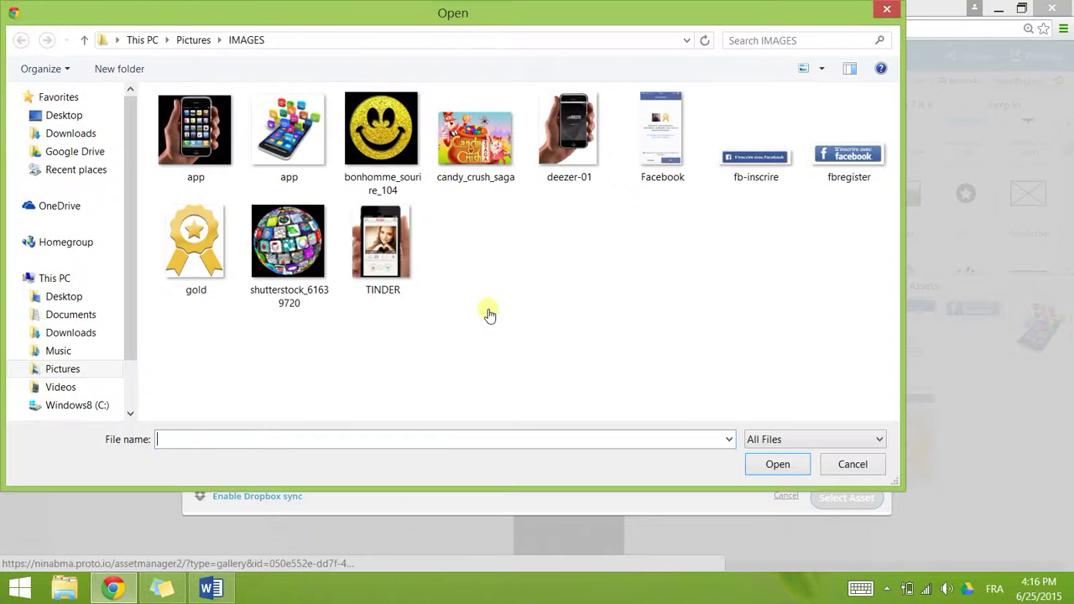
pyautogui.click(587, 124)
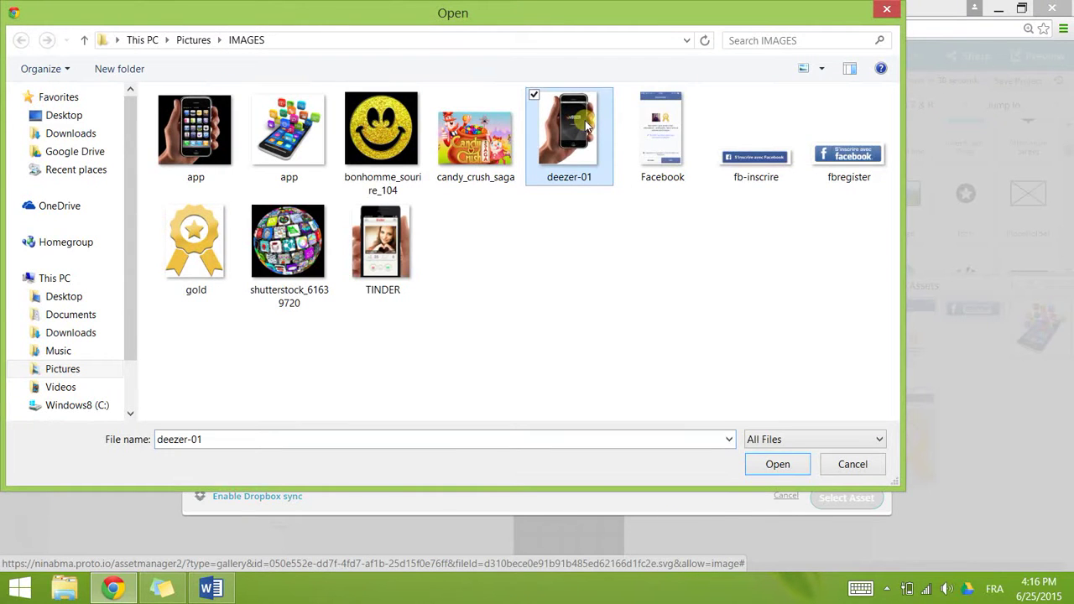
pyautogui.keyDown('shift'); pyautogui.click(386, 285); pyautogui.keyUp('shift')
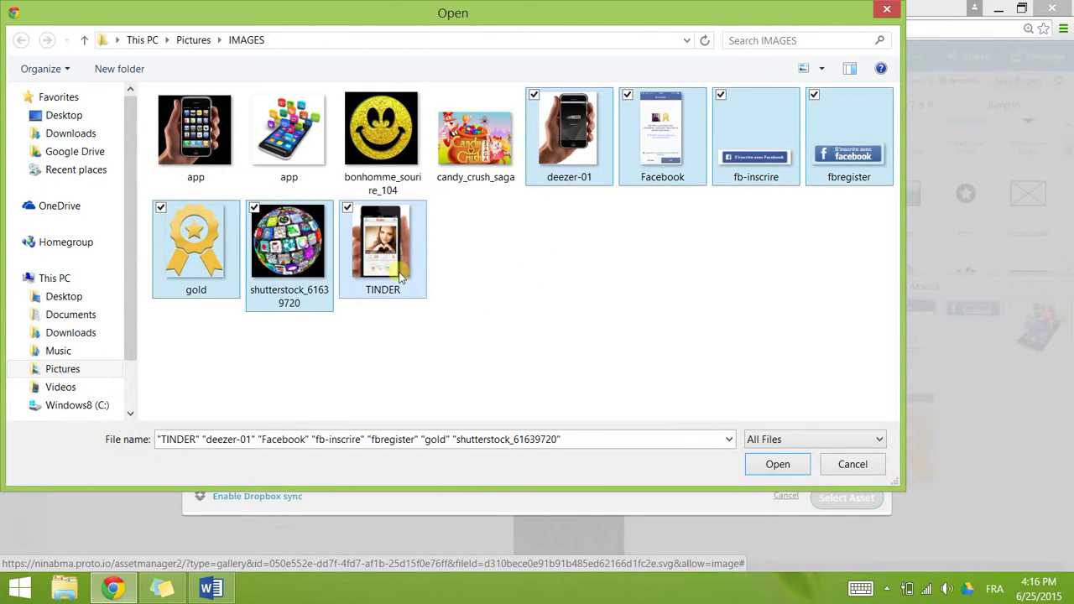
pyautogui.click(486, 280)
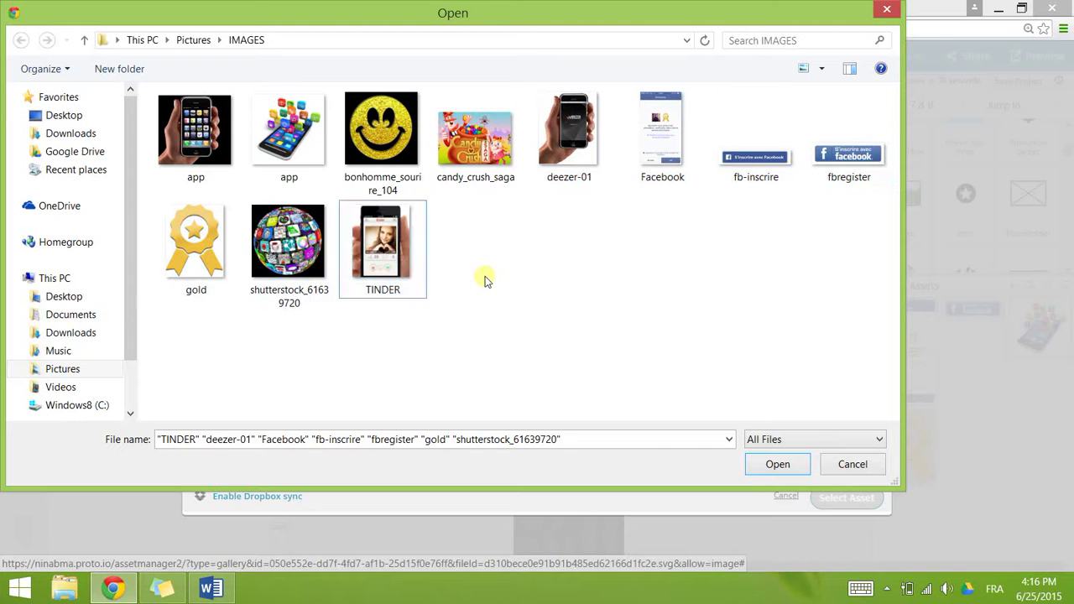
pyautogui.click(778, 466)
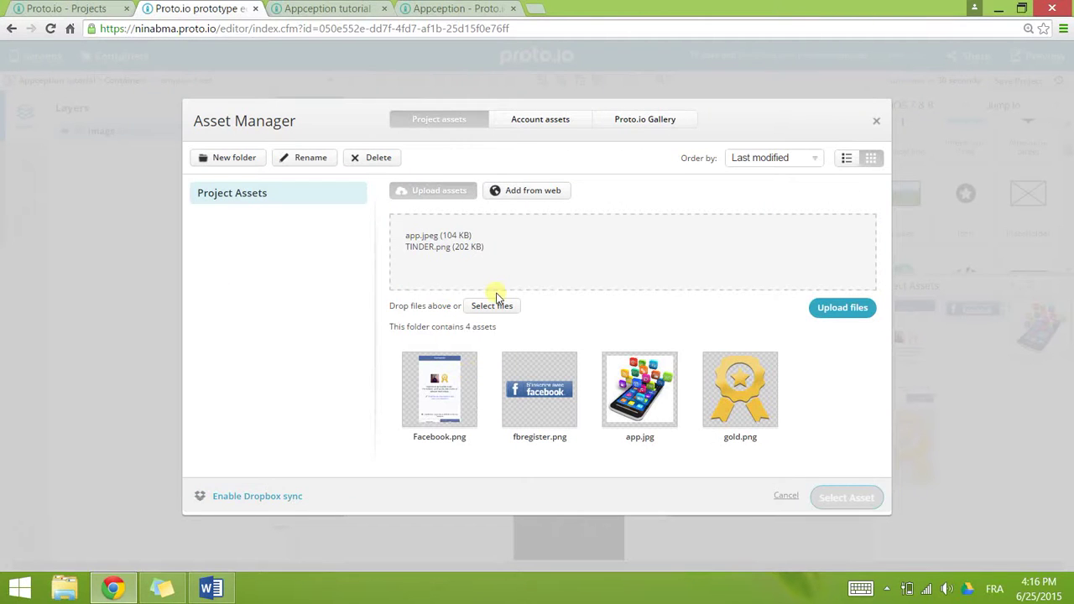
# - Add deezer-01.jpg to the queue and upload all the queued files to the project assets
pyautogui.click(491, 306)
pyautogui.click(574, 147)
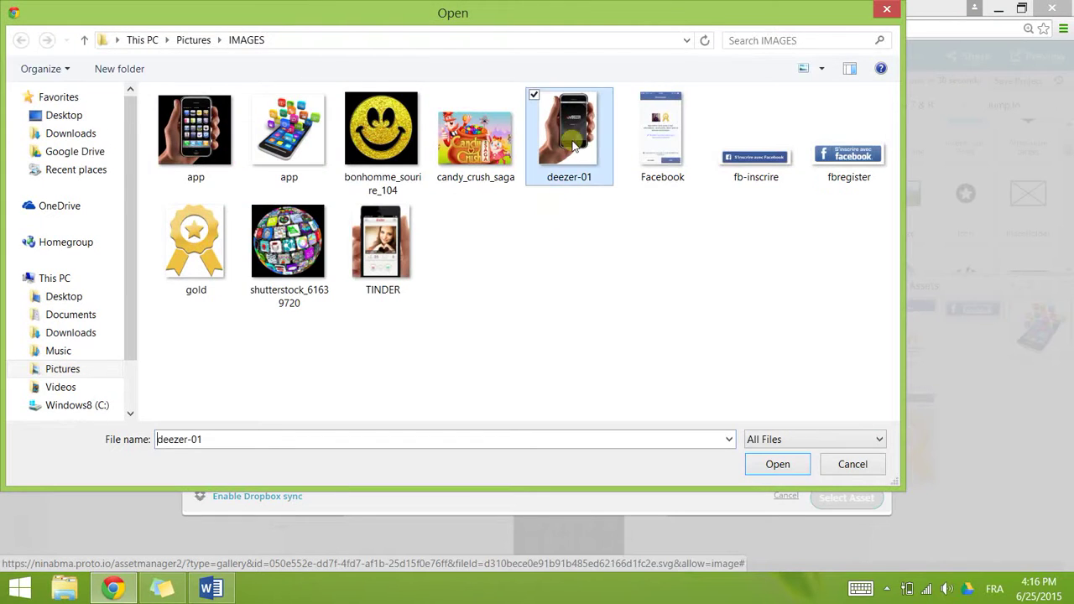
pyautogui.click(776, 467)
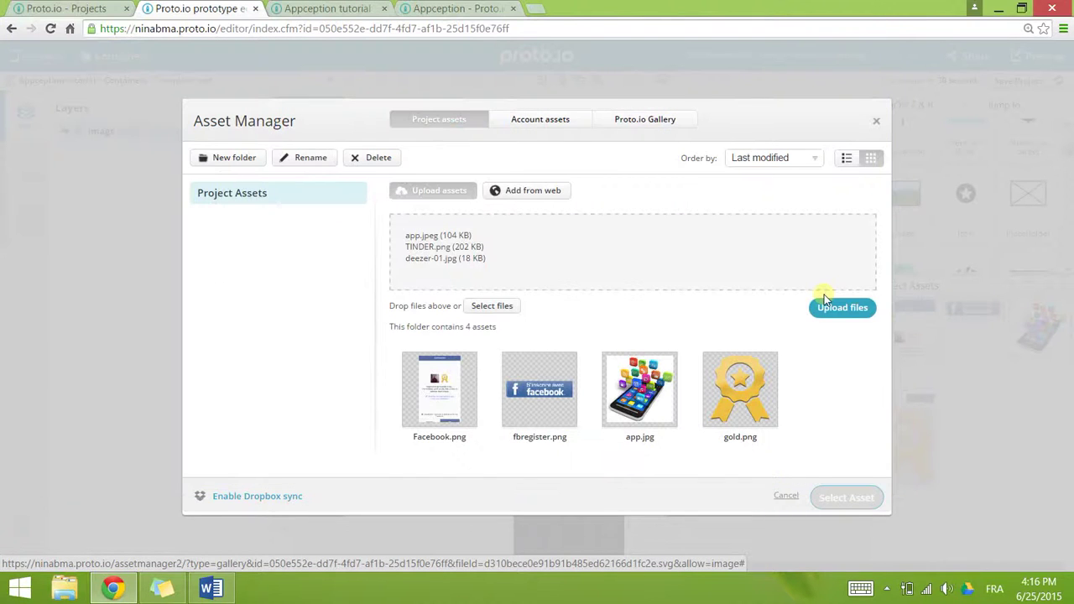
pyautogui.click(831, 309)
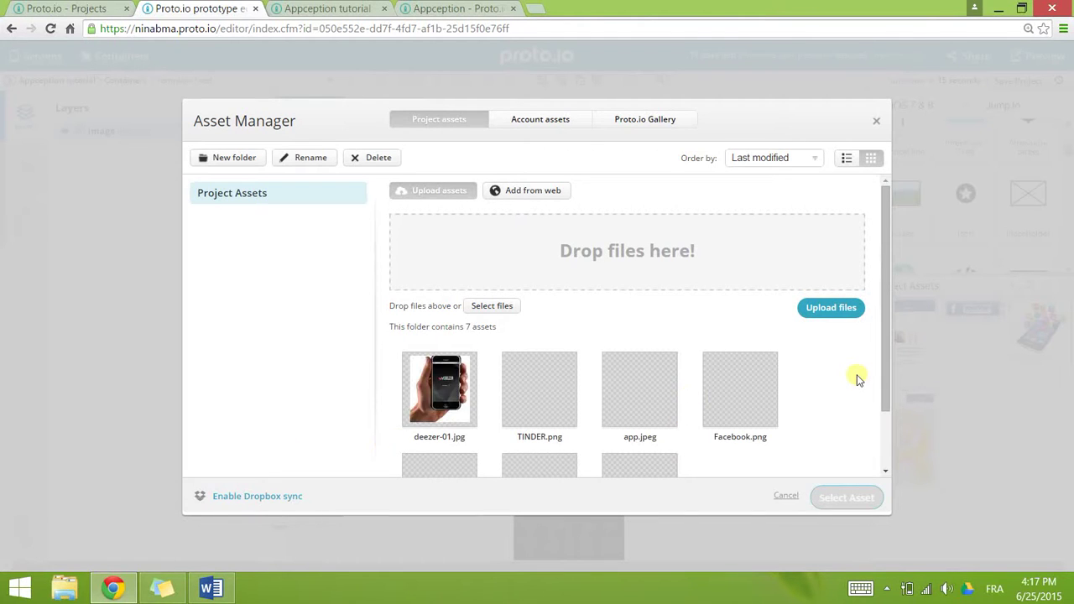
# - Assign the TINDER.png asset to the image item
pyautogui.scroll(-2, 856, 382)
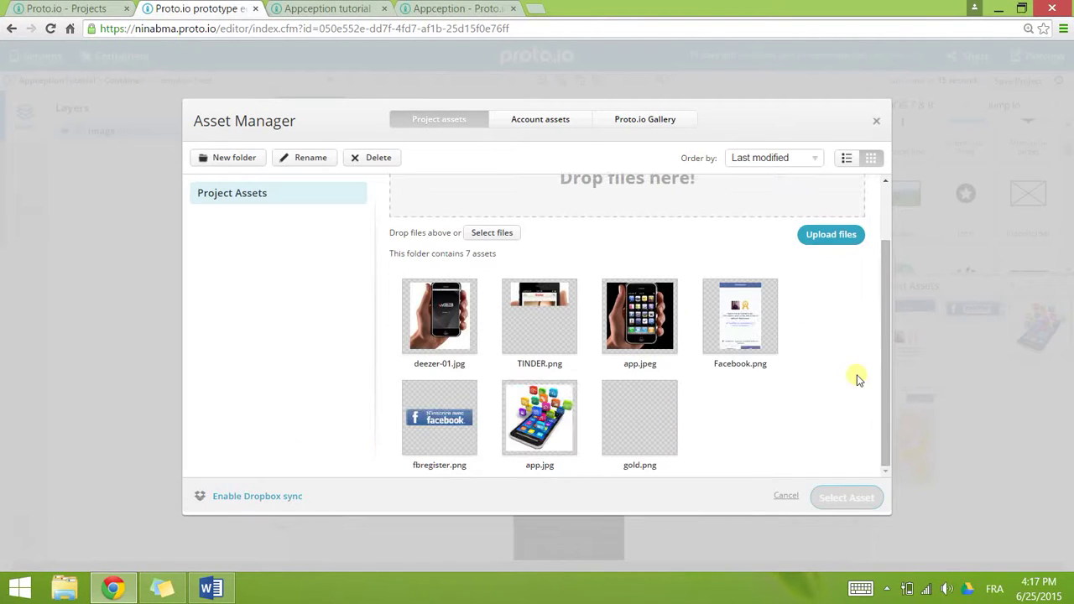
pyautogui.click(461, 328)
pyautogui.click(535, 302)
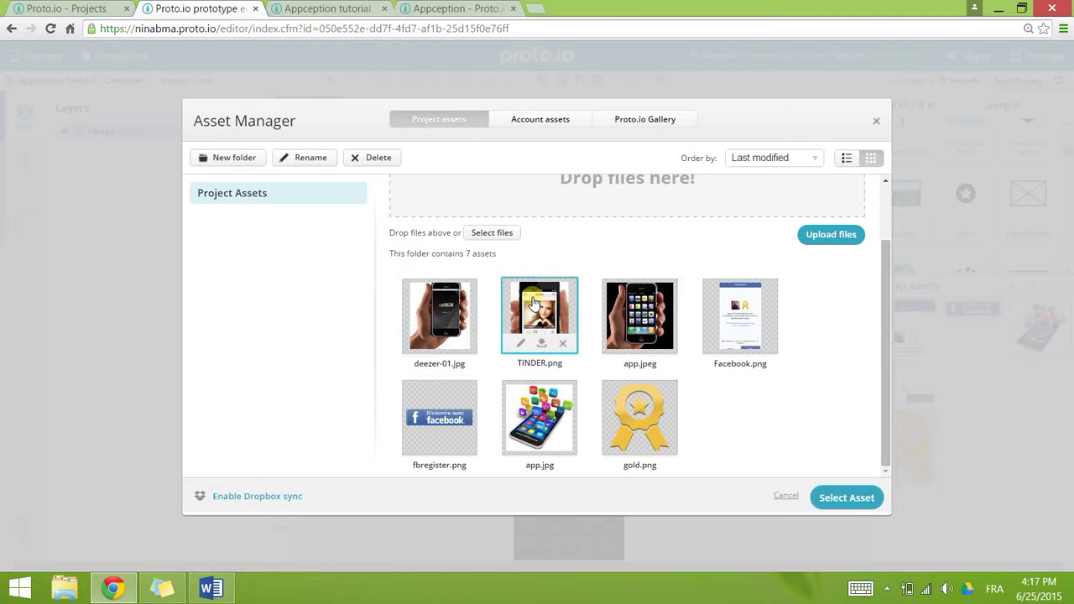
pyautogui.click(443, 319)
pyautogui.click(519, 332)
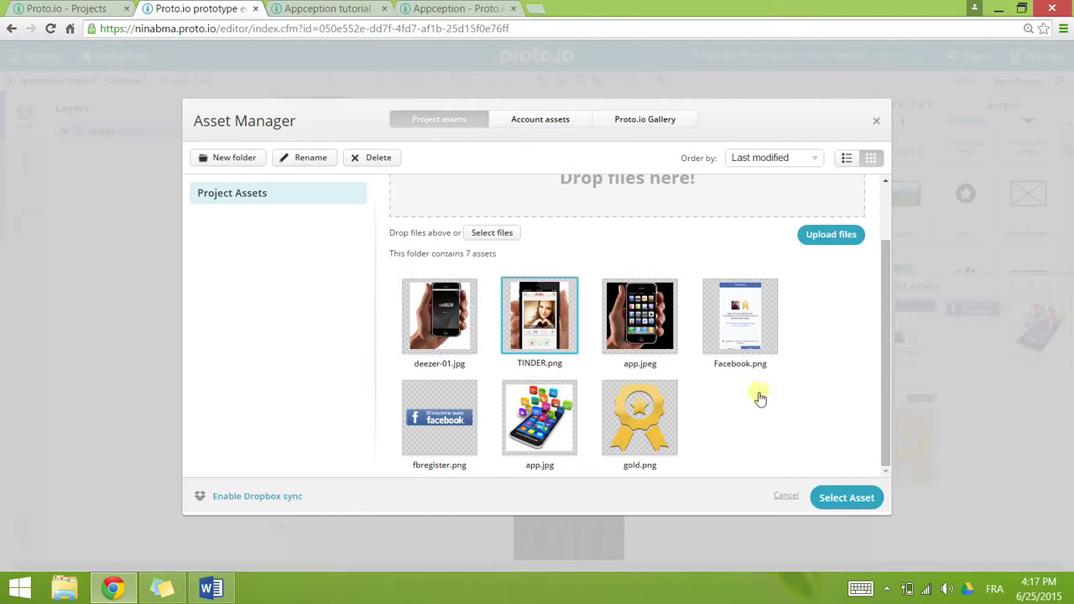
pyautogui.click(840, 501)
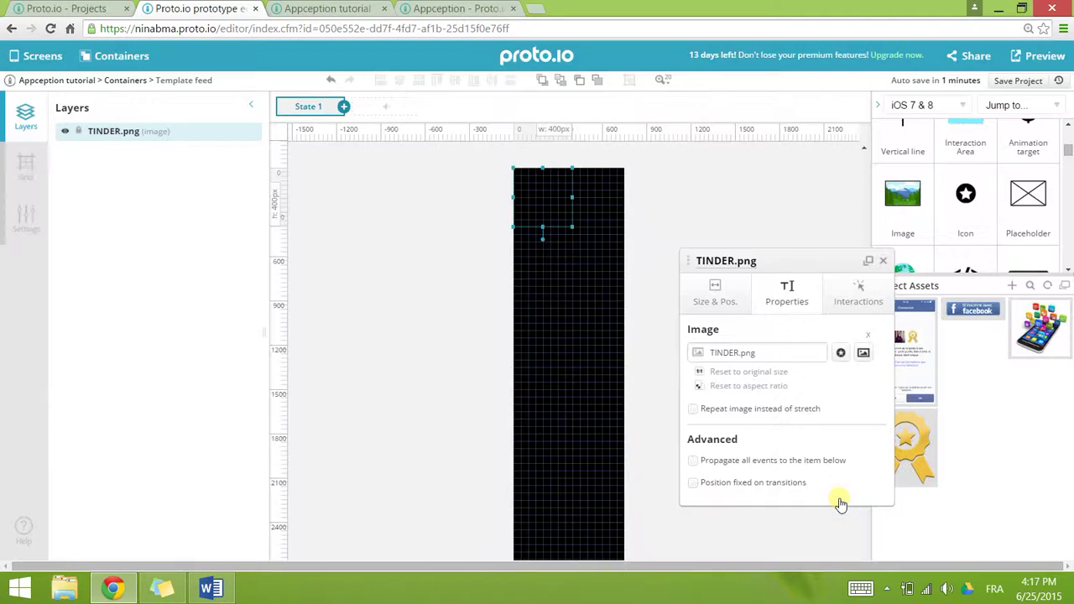
# - Enlarge the TINDER.png image to the container's full width, 750 × 956 px, keeping it at the container's top edge
pyautogui.click(571, 233)
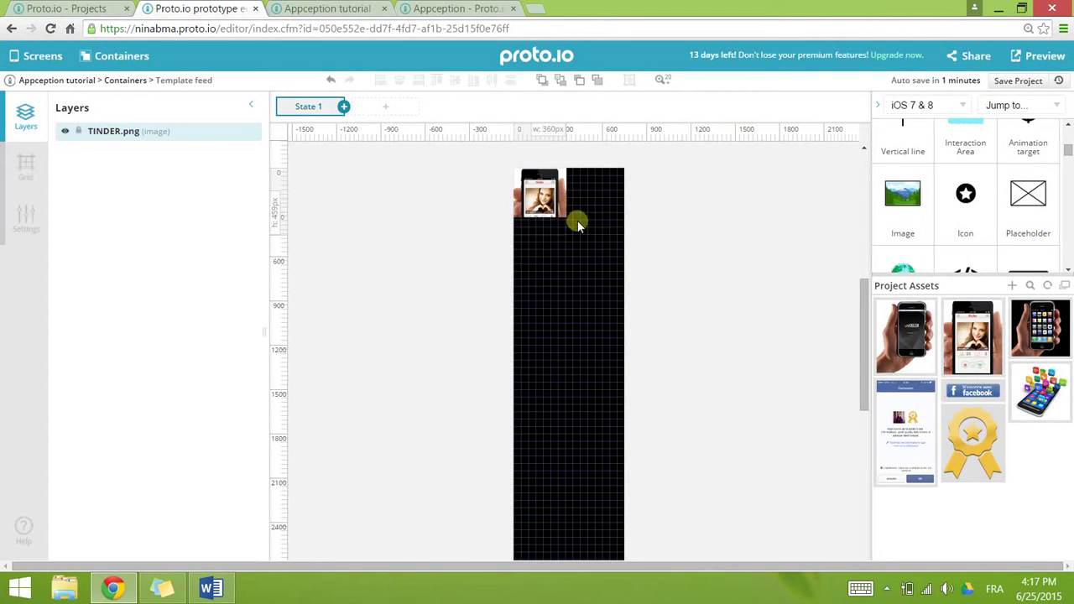
pyautogui.click(597, 237)
pyautogui.click(542, 204)
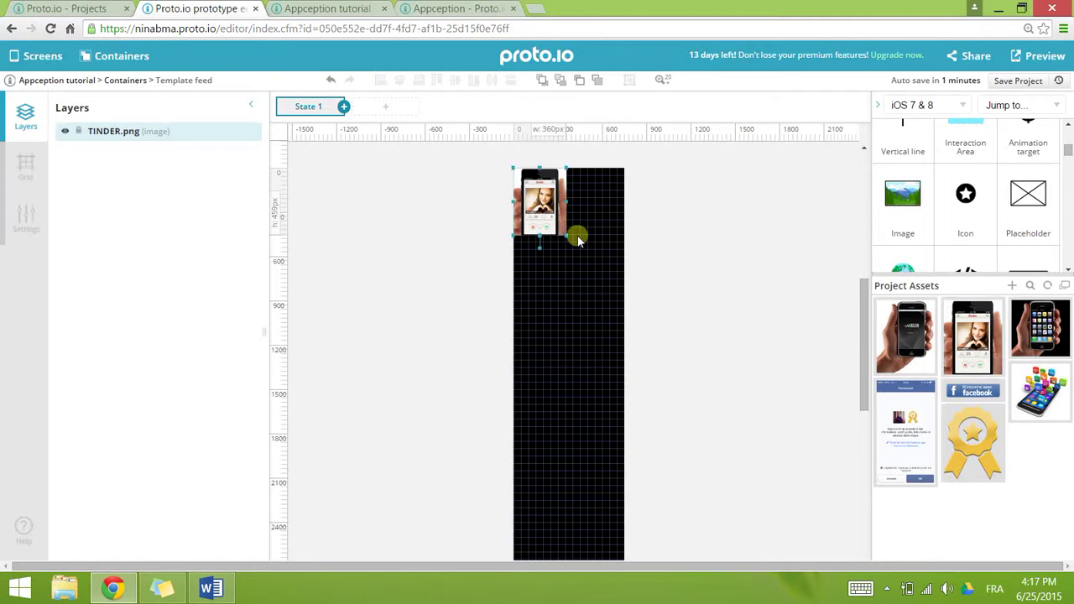
pyautogui.moveTo(567, 234); pyautogui.dragTo(671, 306)
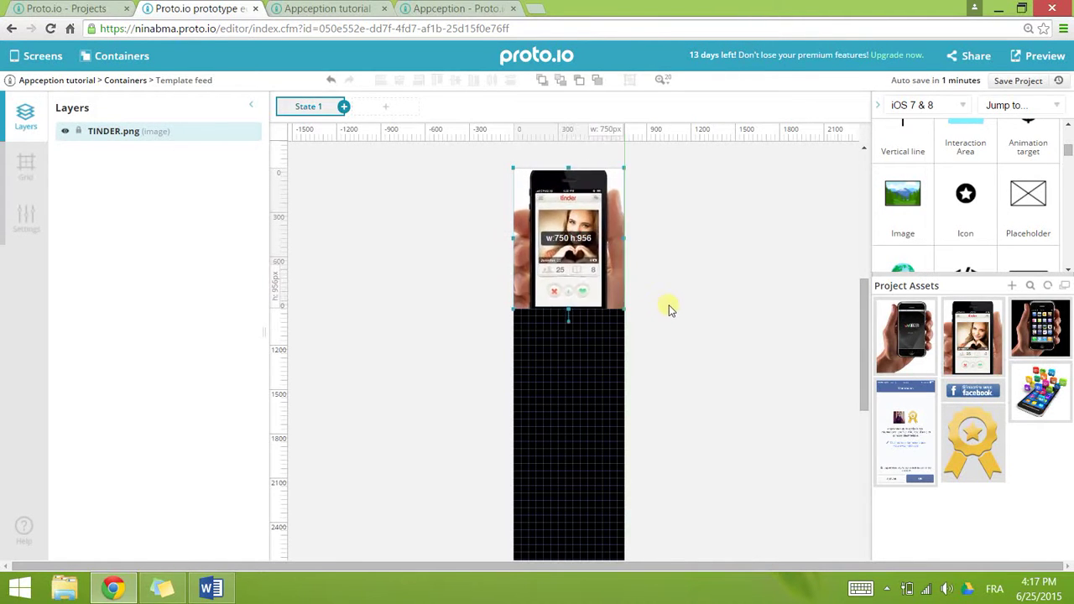
pyautogui.click(668, 315)
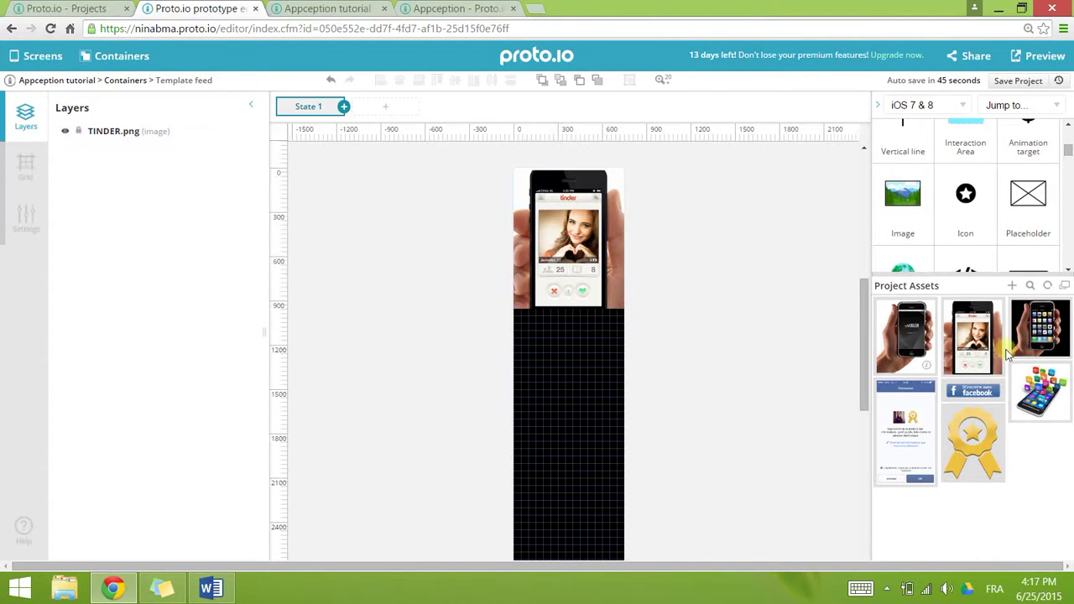
# - Place app.jpeg below the Tinder image at 750 × 718 px and deezer-01.jpg below that at about 750 × 934 px
pyautogui.moveTo(1060, 334); pyautogui.dragTo(629, 413)
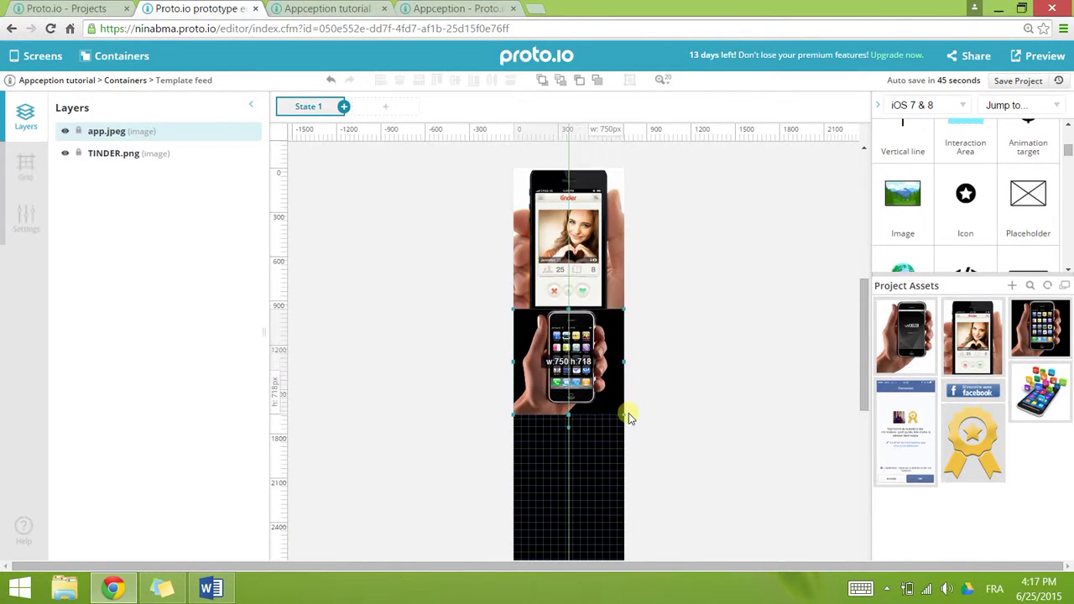
pyautogui.click(746, 361)
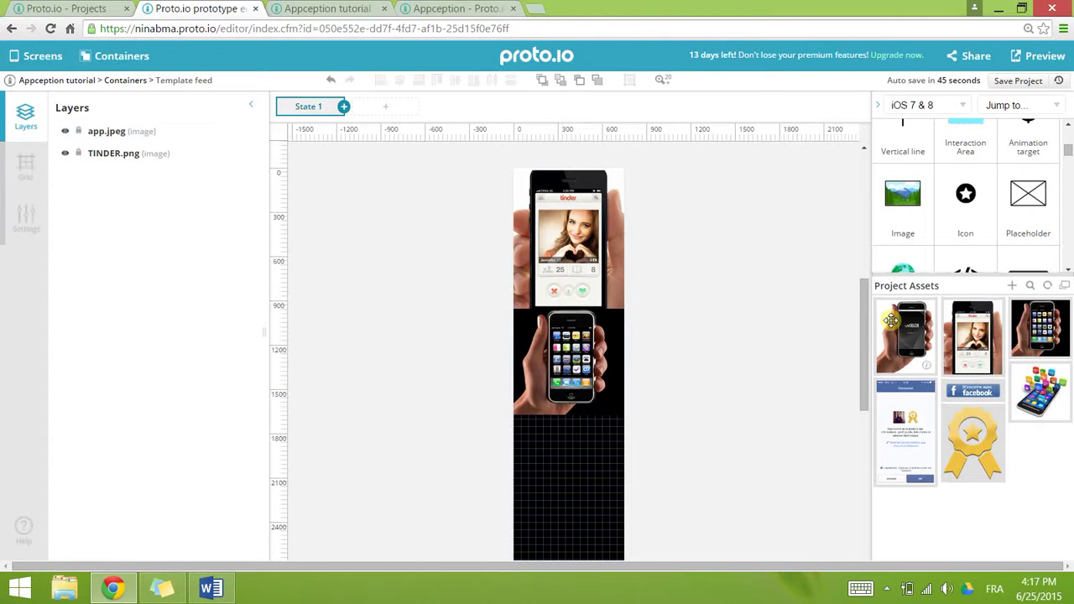
pyautogui.moveTo(570, 457); pyautogui.dragTo(683, 556)
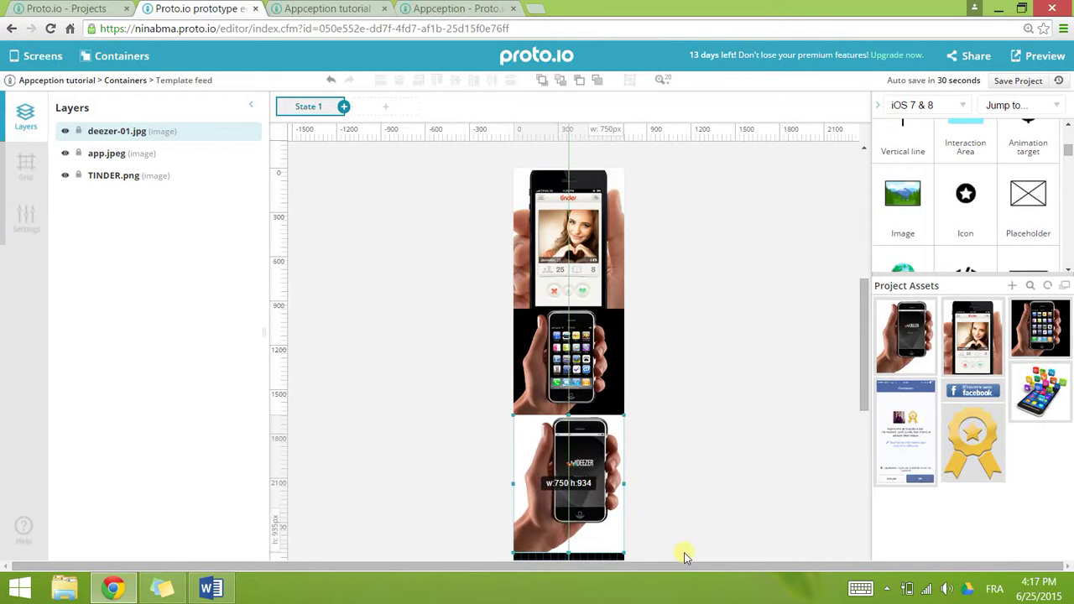
pyautogui.click(683, 555)
pyautogui.scroll(-3, 728, 420)
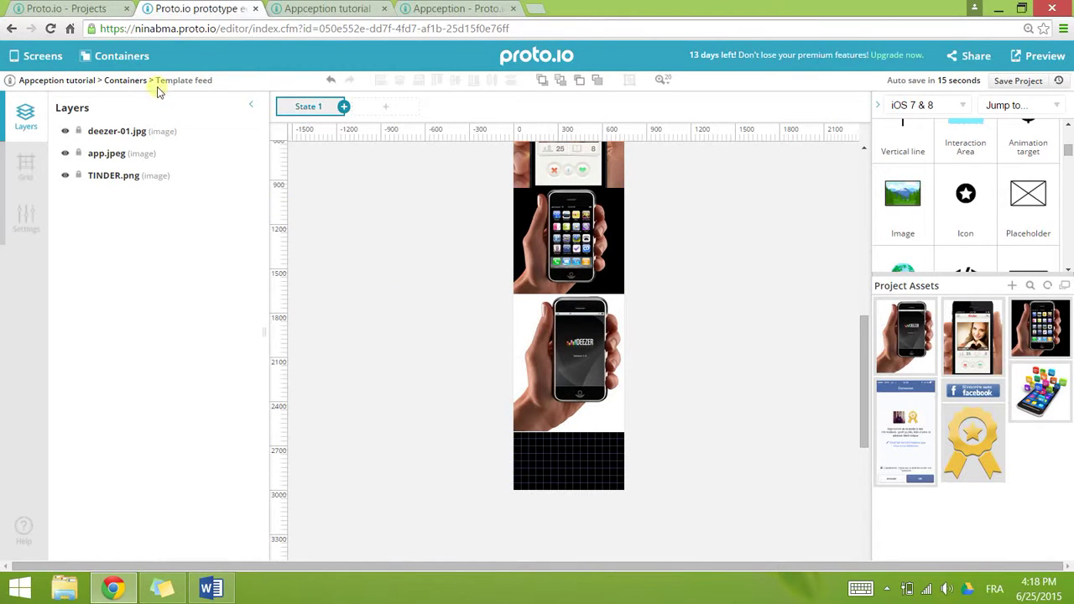
# - Set the Template feed container's height to 2590 px in its properties
pyautogui.click(130, 60)
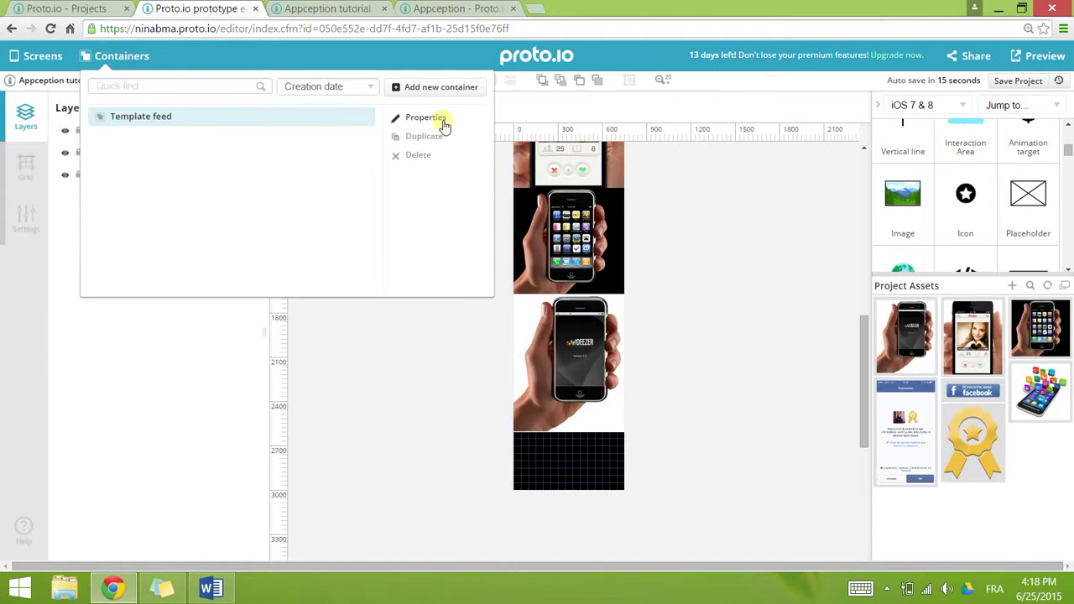
pyautogui.click(443, 124)
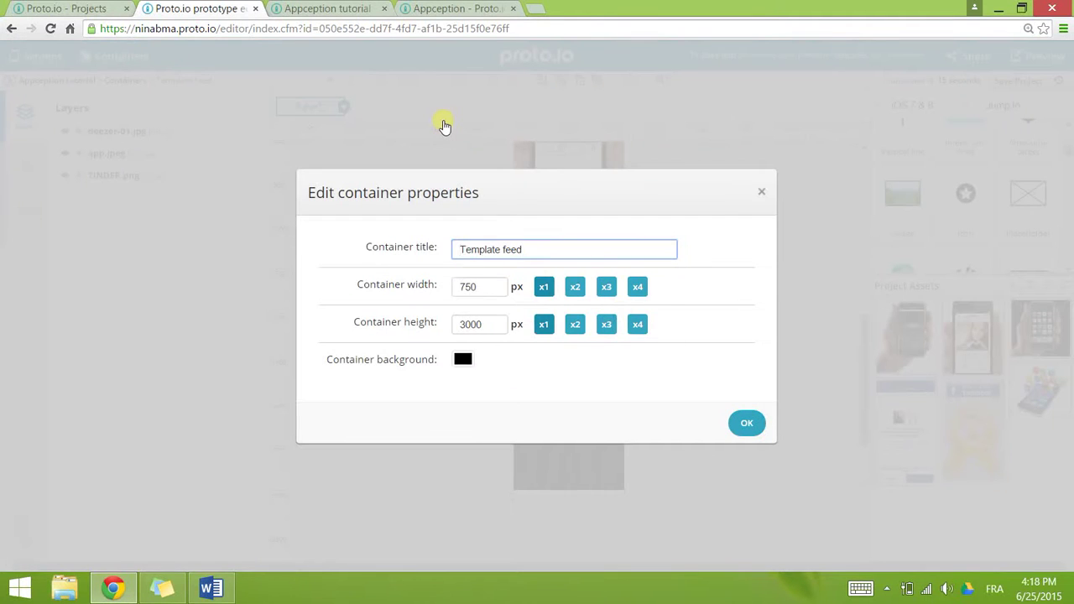
pyautogui.moveTo(492, 324); pyautogui.dragTo(442, 328)
pyautogui.write('6')
pyautogui.press('BackSpace')
pyautogui.press('BackSpace')
pyautogui.press('BackSpace')
pyautogui.write('2590')
pyautogui.press('Return')
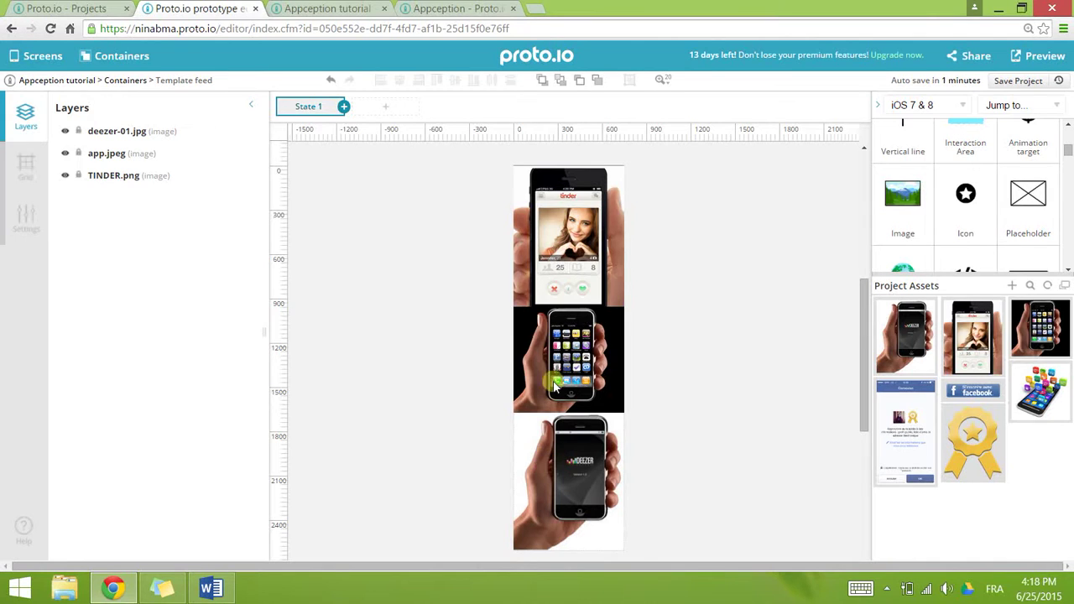
# - Shift the TINDER.png image slightly upward in the Template feed container
pyautogui.click(588, 229)
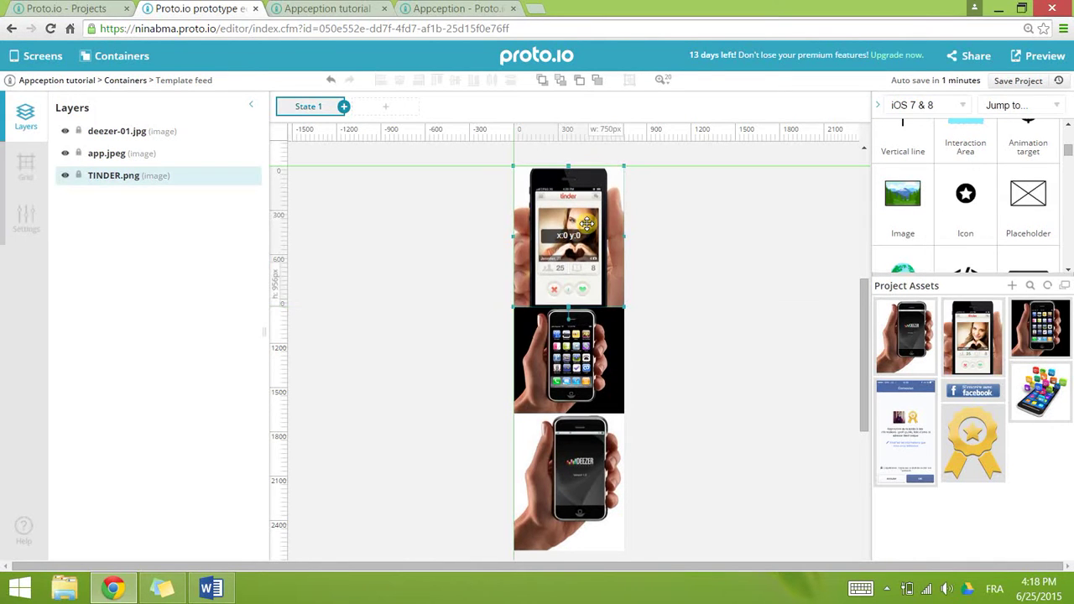
pyautogui.doubleClick(587, 225)
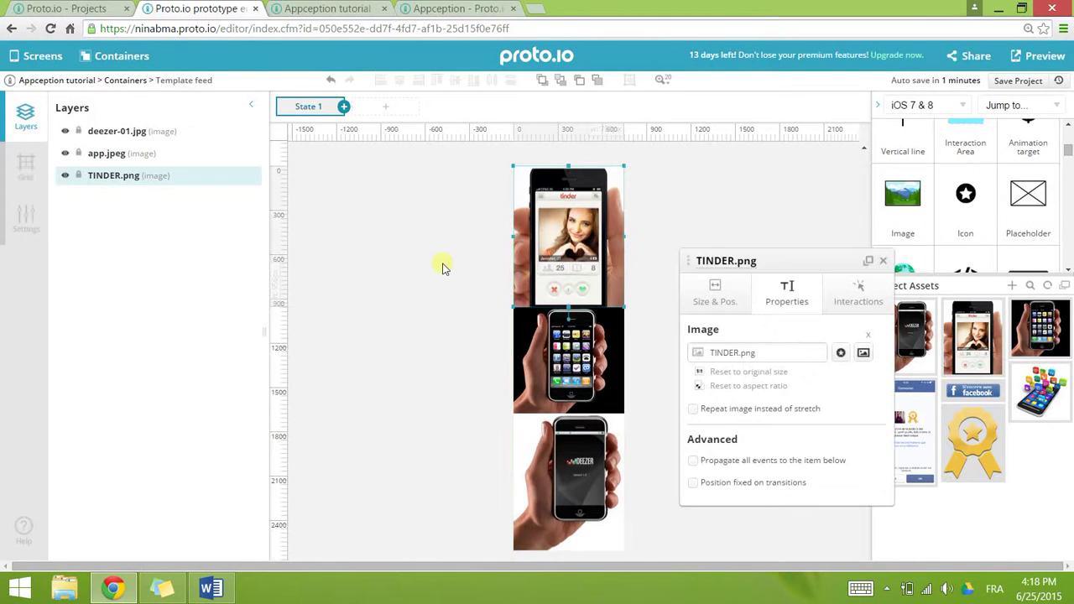
pyautogui.click(444, 267)
pyautogui.moveTo(556, 222); pyautogui.dragTo(555, 214)
pyautogui.doubleClick(555, 214)
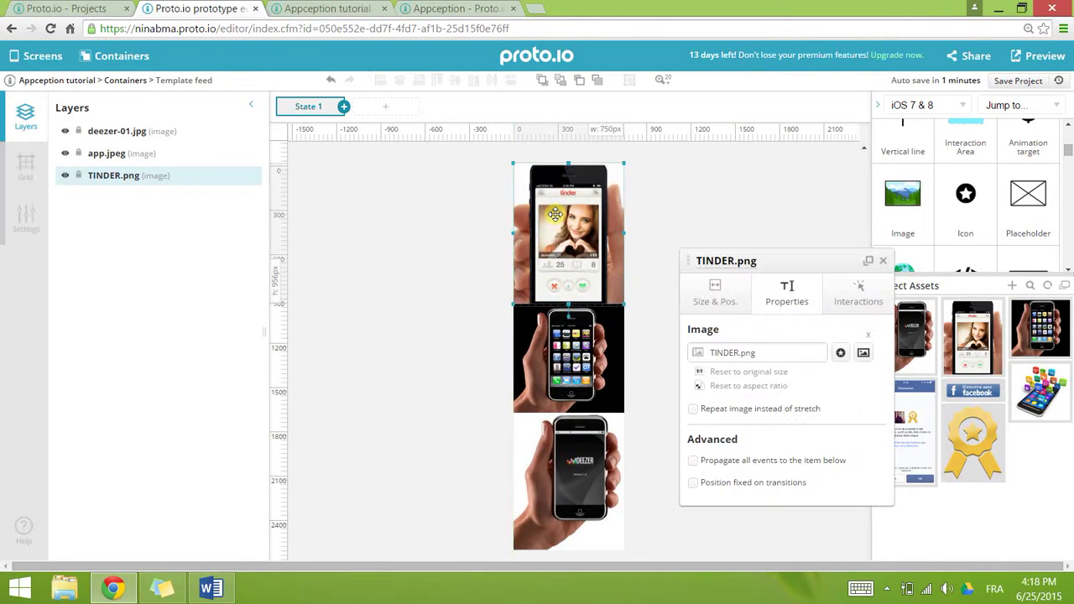
pyautogui.click(472, 254)
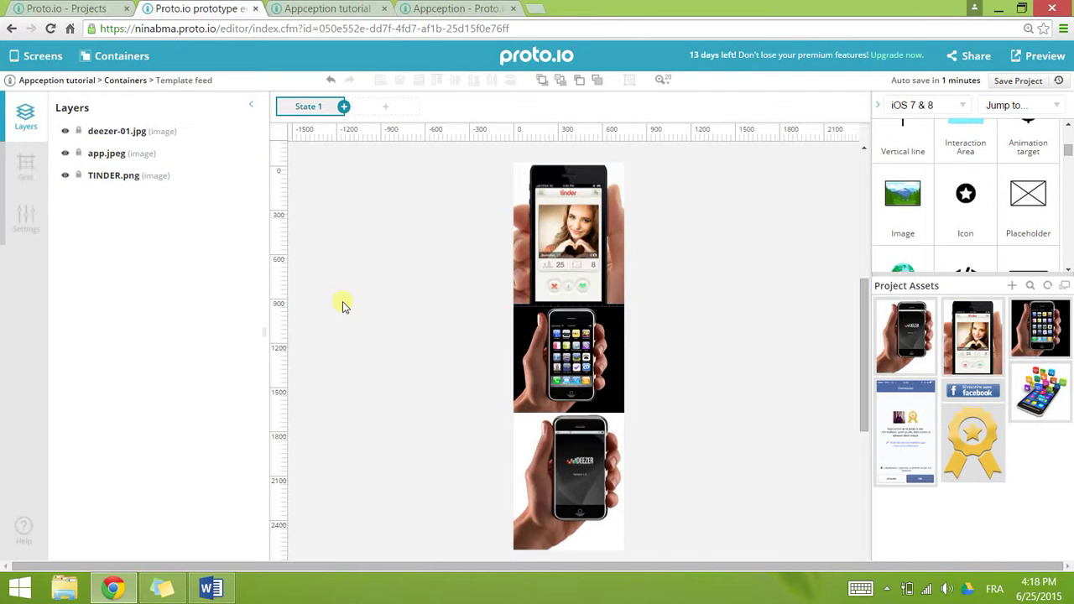
# - Open the Template screen and add the Template feed container to its canvas
pyautogui.click(42, 59)
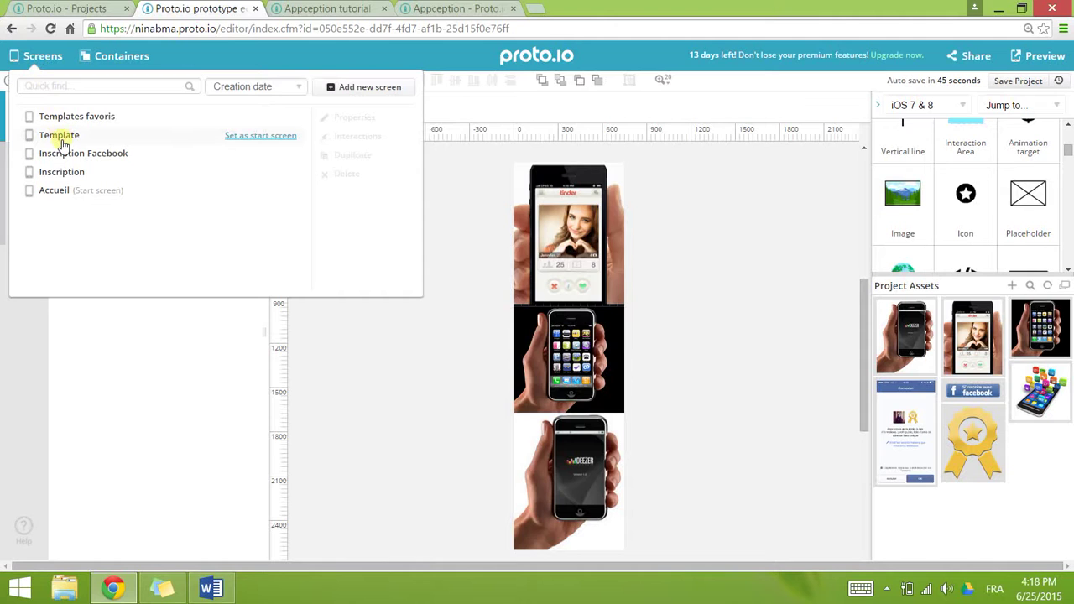
pyautogui.click(63, 143)
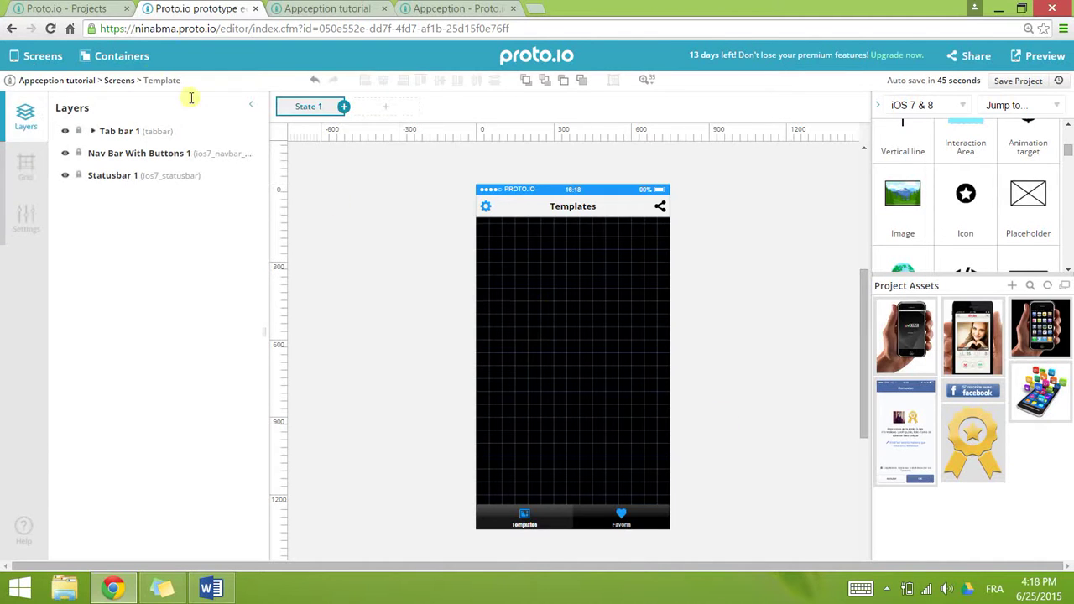
pyautogui.moveTo(117, 60)
pyautogui.moveTo(140, 114)
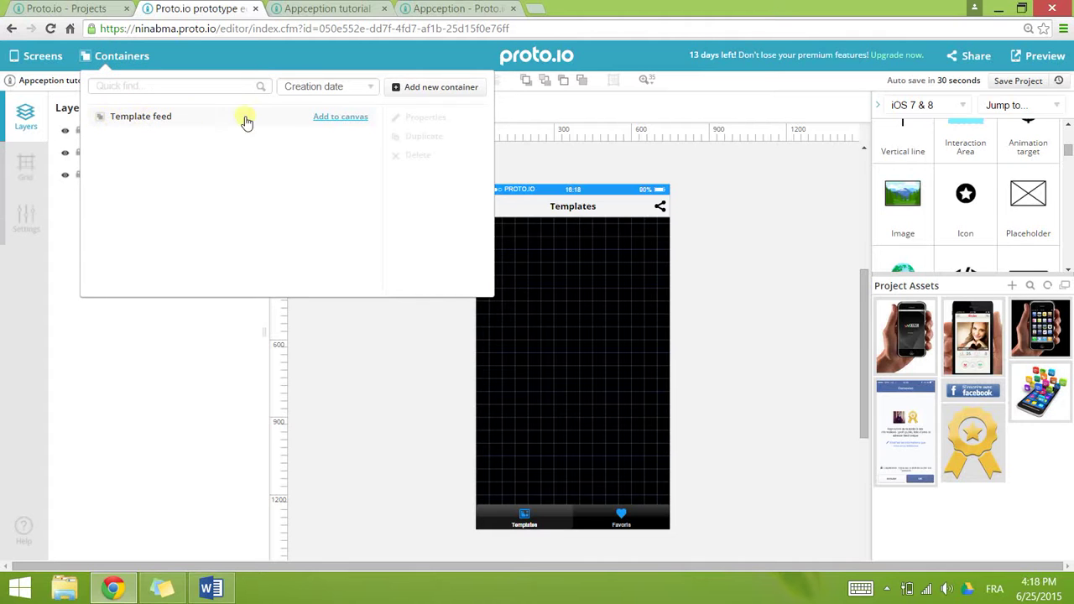
pyautogui.click(349, 119)
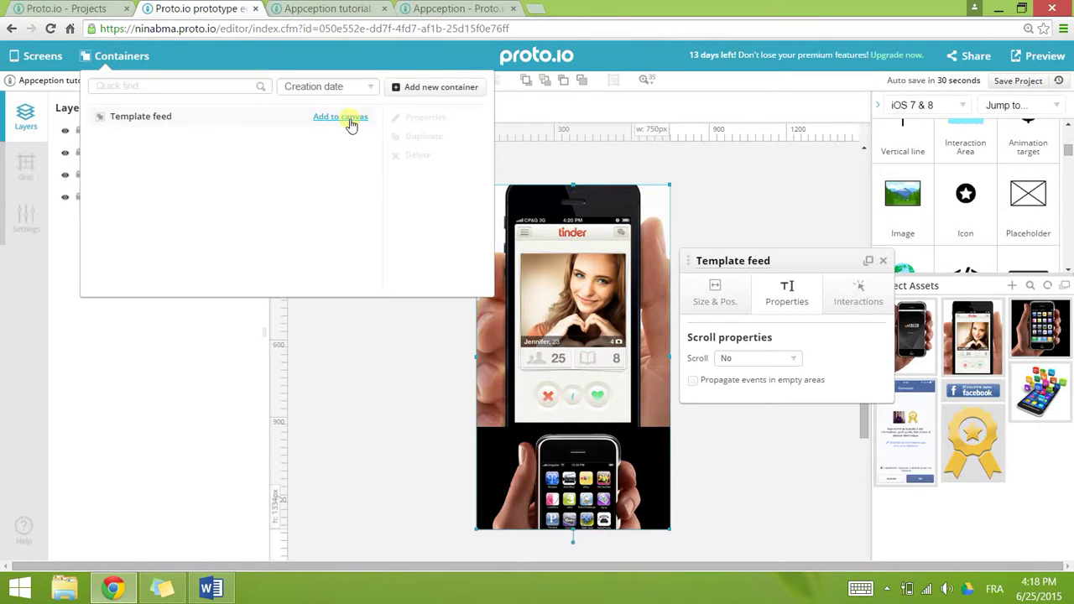
pyautogui.click(404, 404)
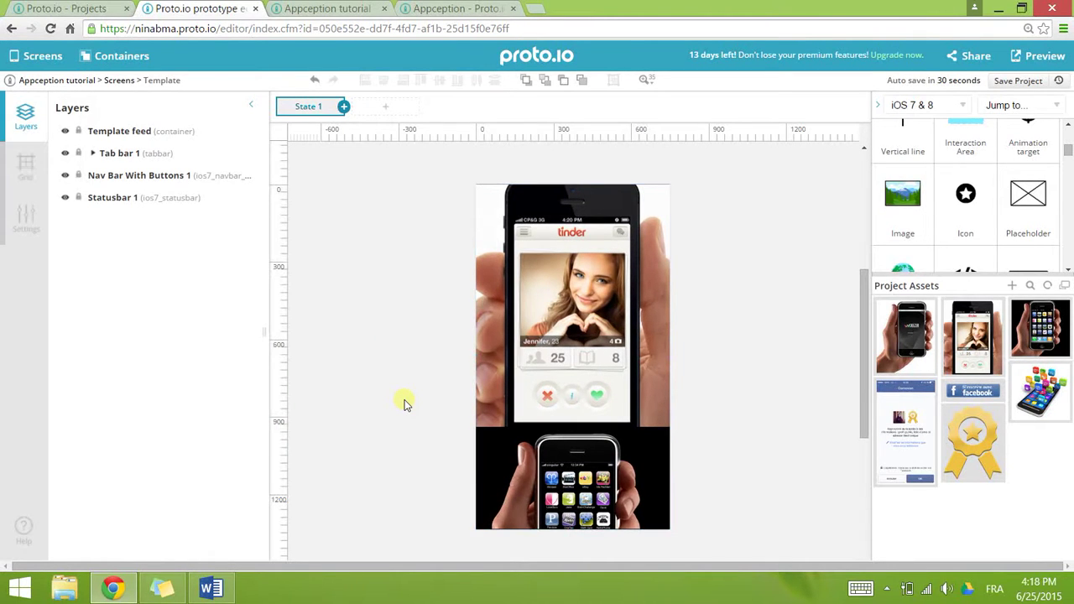
# - Move the Template feed layer to the end of the layer order, beneath Statusbar 1
pyautogui.scroll(-4, 404, 403)
pyautogui.scroll(5, 403, 404)
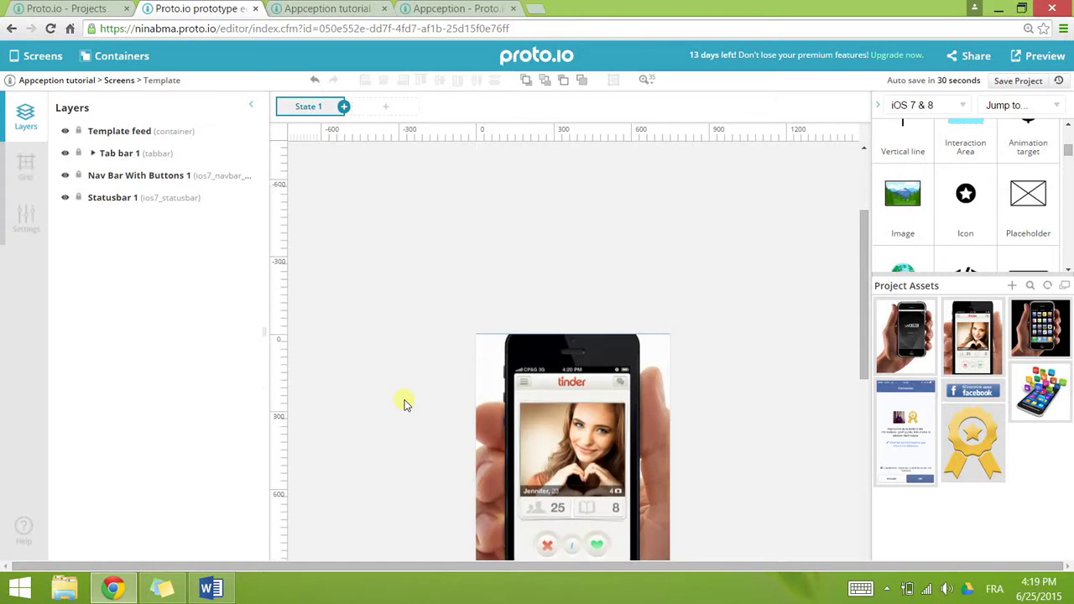
pyautogui.scroll(-2, 403, 403)
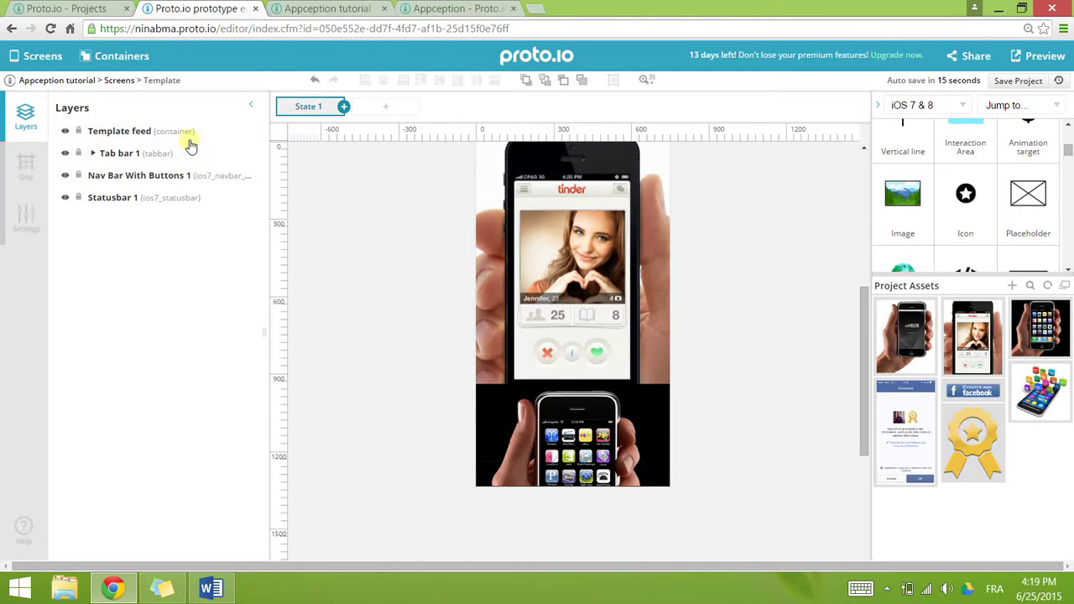
pyautogui.moveTo(113, 140); pyautogui.dragTo(124, 218)
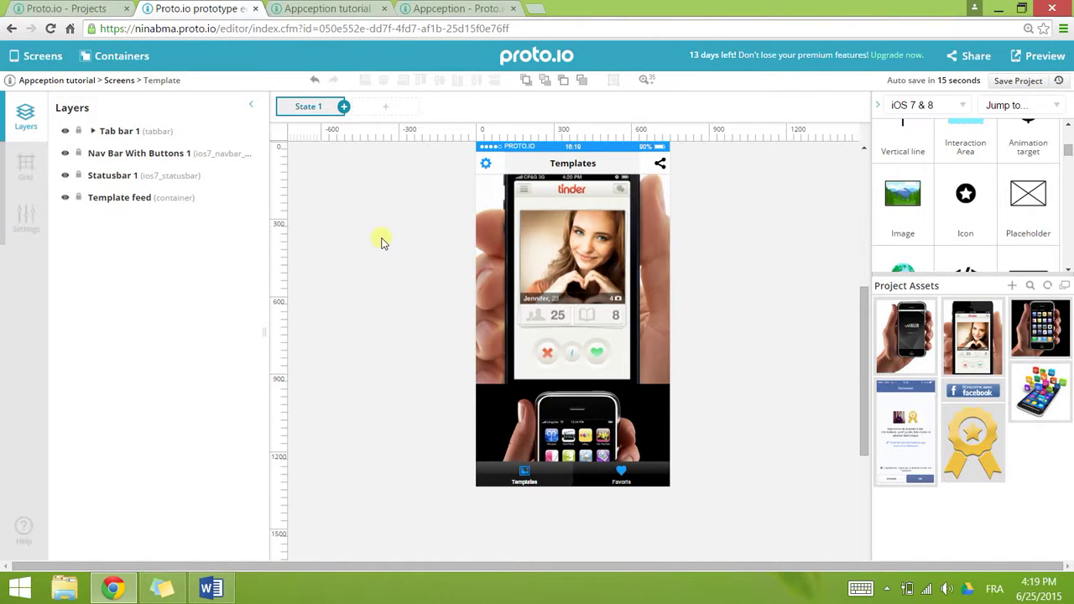
# - Move the Template feed container down on the canvas so it starts below the navigation bar
pyautogui.click(615, 318)
pyautogui.moveTo(615, 320); pyautogui.dragTo(615, 347)
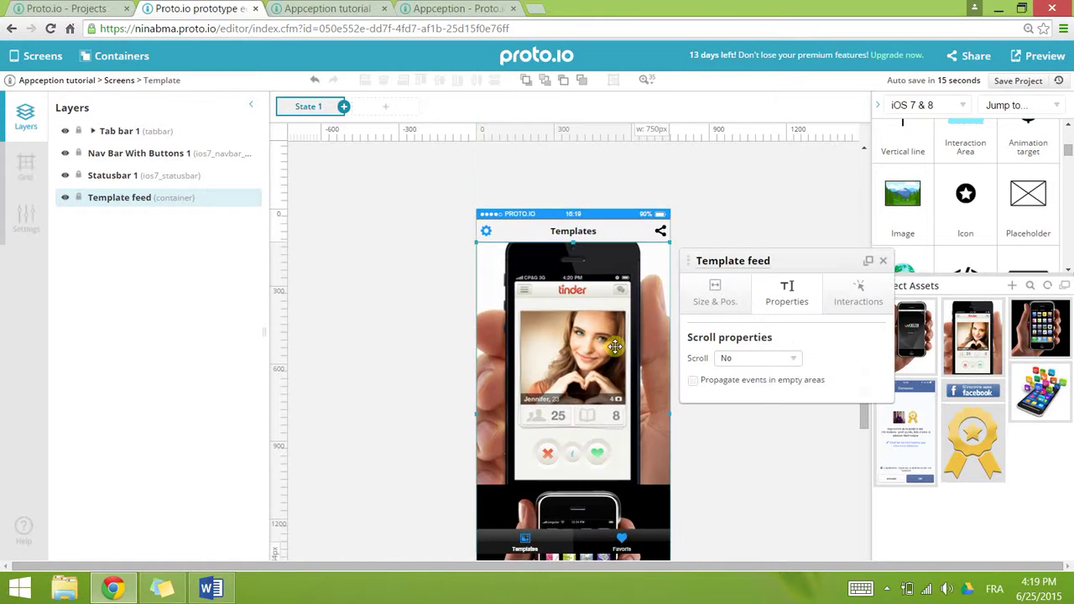
pyautogui.click(403, 348)
pyautogui.scroll(-3, 404, 349)
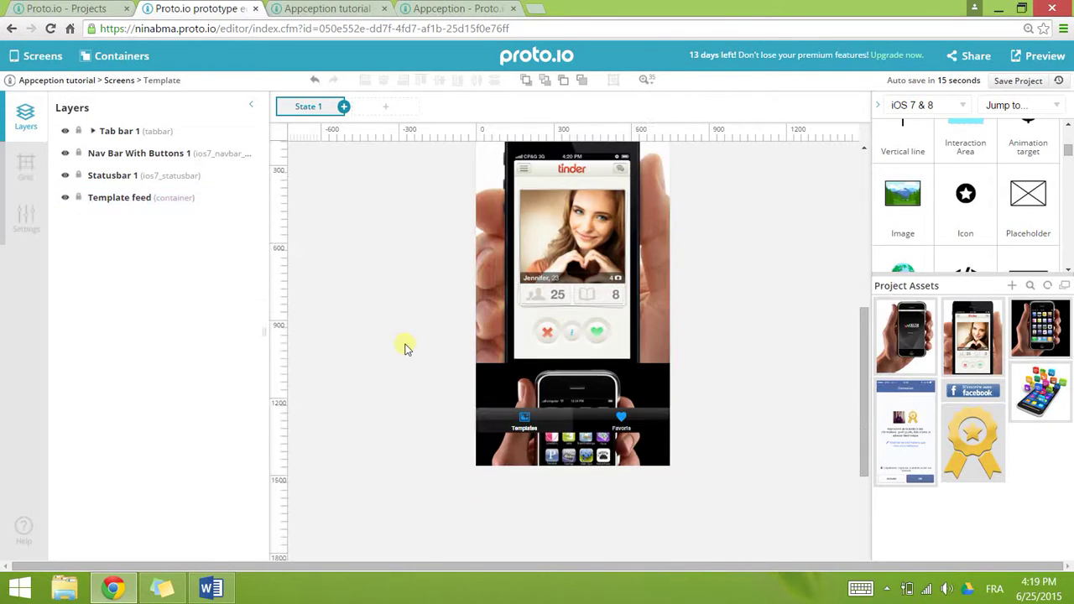
# - Fine-tune the Template feed container's vertical position so its upper edge touches the navigation bar without a gap
pyautogui.moveTo(493, 426); pyautogui.dragTo(494, 455)
pyautogui.moveTo(510, 402)
pyautogui.mouseDown()
pyautogui.moveTo(491, 424)
pyautogui.moveTo(494, 414)
pyautogui.mouseUp()
pyautogui.click(491, 436)
pyautogui.moveTo(494, 377)
pyautogui.mouseDown()
pyautogui.moveTo(526, 375)
pyautogui.moveTo(495, 378)
pyautogui.mouseUp()
pyautogui.click(438, 349)
pyautogui.scroll(5, 436, 349)
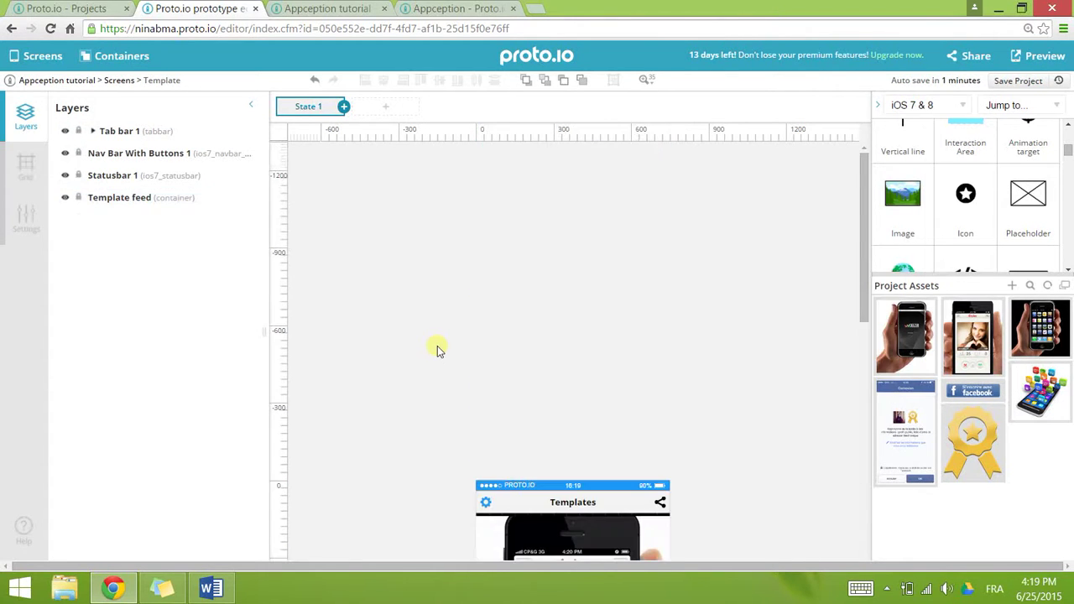
pyautogui.scroll(-5, 437, 349)
pyautogui.moveTo(534, 410); pyautogui.dragTo(533, 410)
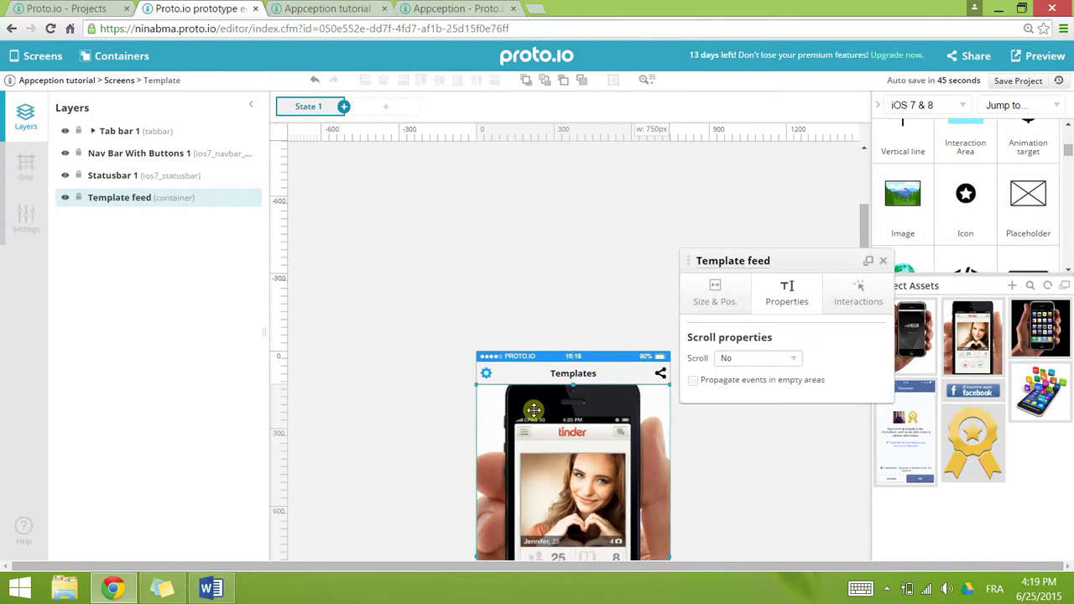
pyautogui.click(392, 432)
pyautogui.scroll(-5, 408, 422)
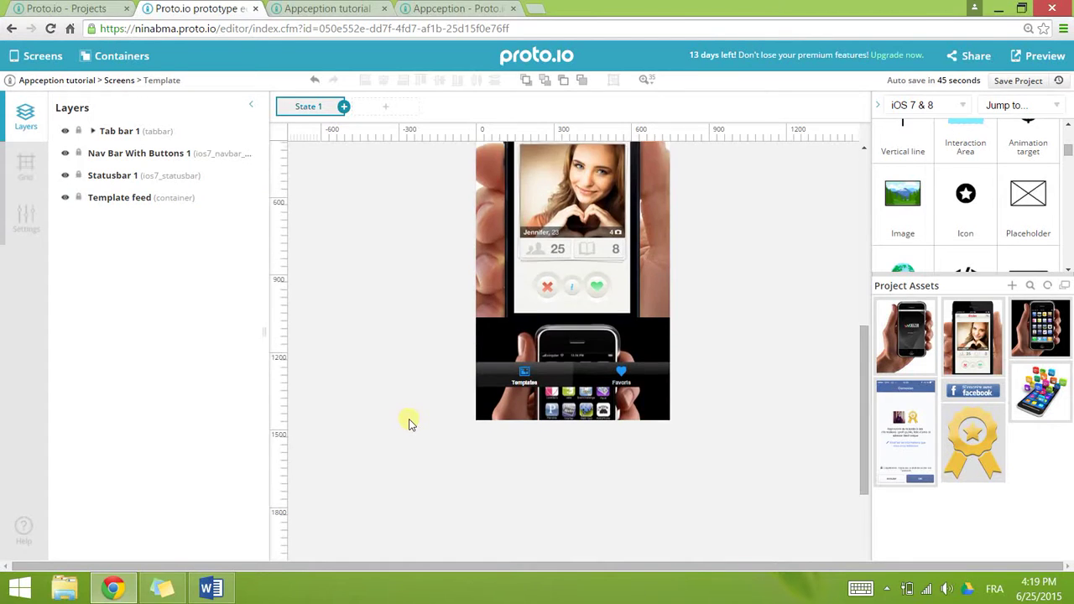
pyautogui.scroll(5, 407, 422)
# - Save the project and show the Template screen in a refreshed preview
pyautogui.click(1015, 81)
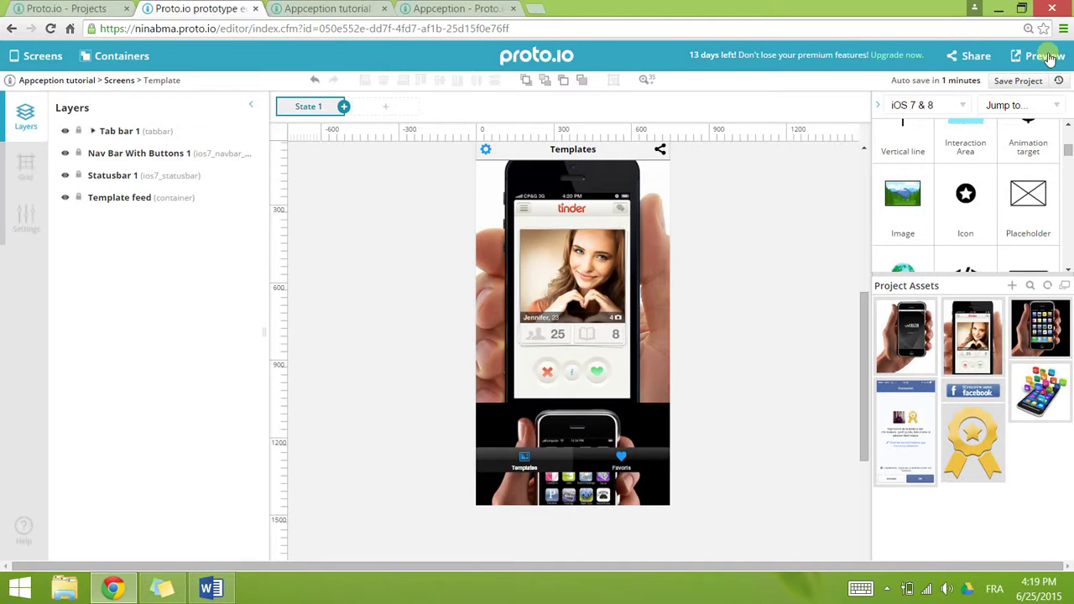
pyautogui.click(1040, 57)
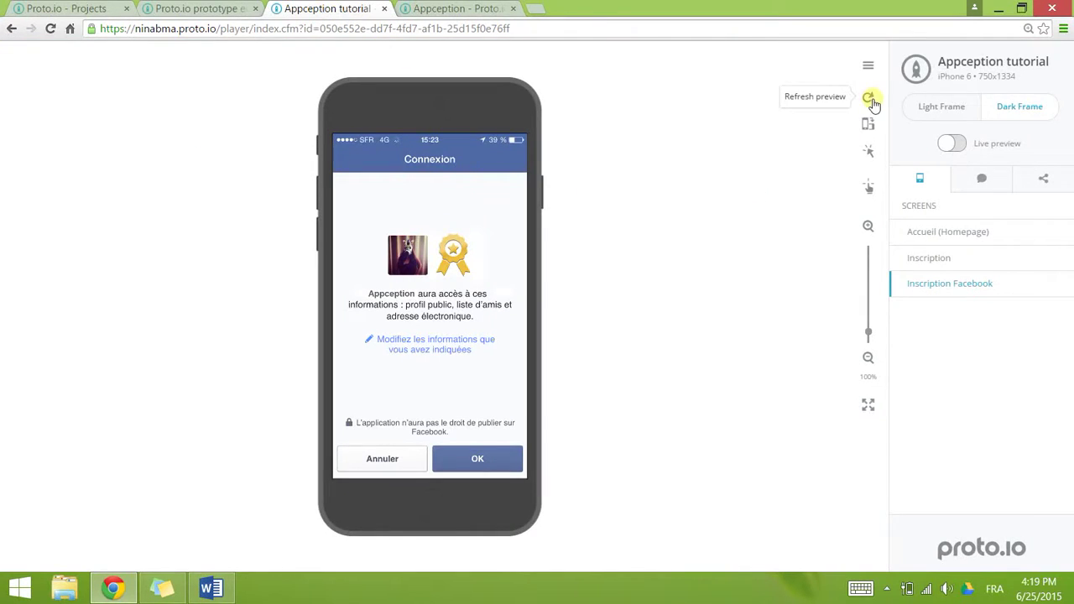
pyautogui.click(871, 100)
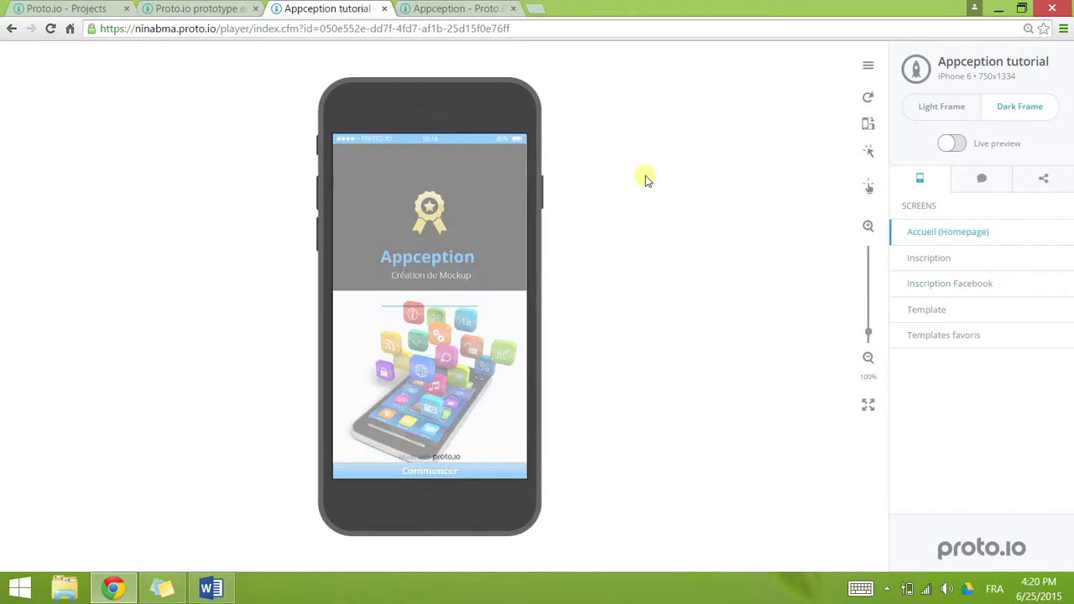
pyautogui.click(915, 311)
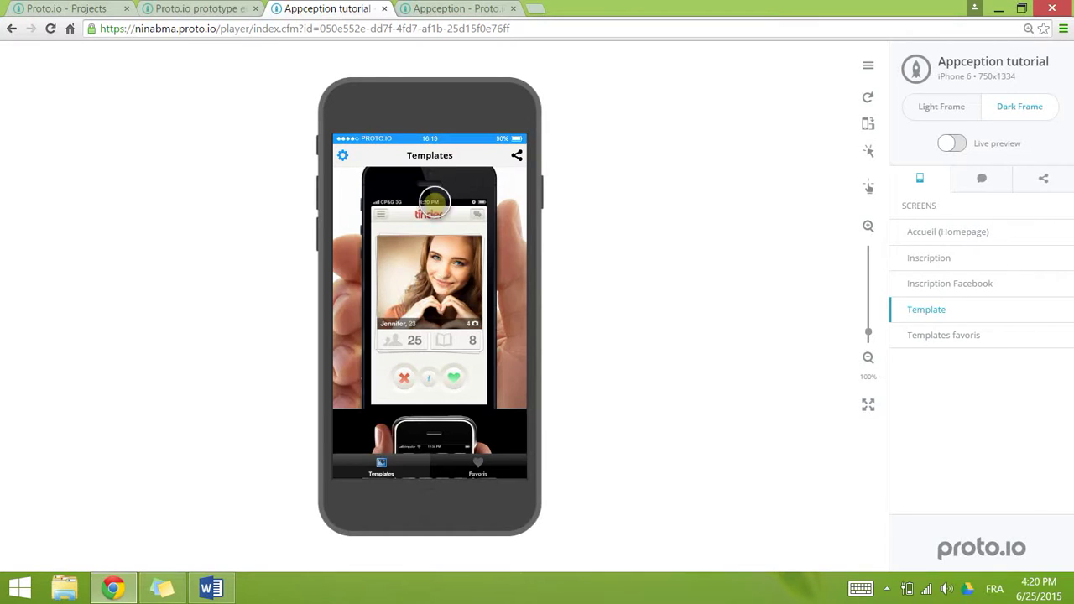
# - Check how the template feed scrolls in the preview of the finished Appception prototype
pyautogui.click(456, 9)
pyautogui.scroll(-3, 420, 339)
pyautogui.scroll(3, 421, 338)
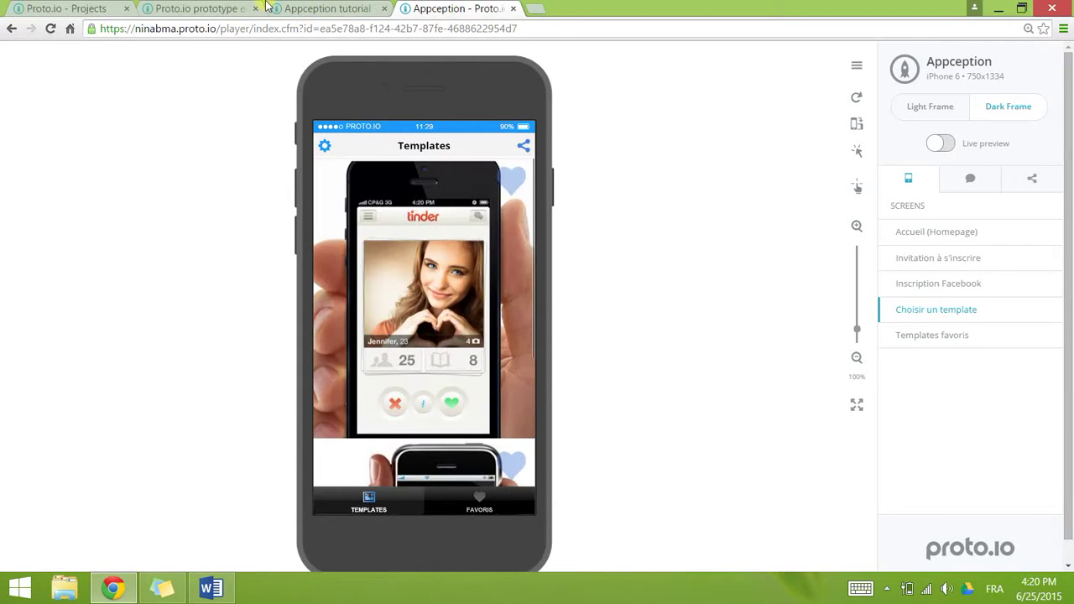
# - Back in the prototype editor, set the Template feed container's scroll property to Vertically and save the project
pyautogui.click(159, 9)
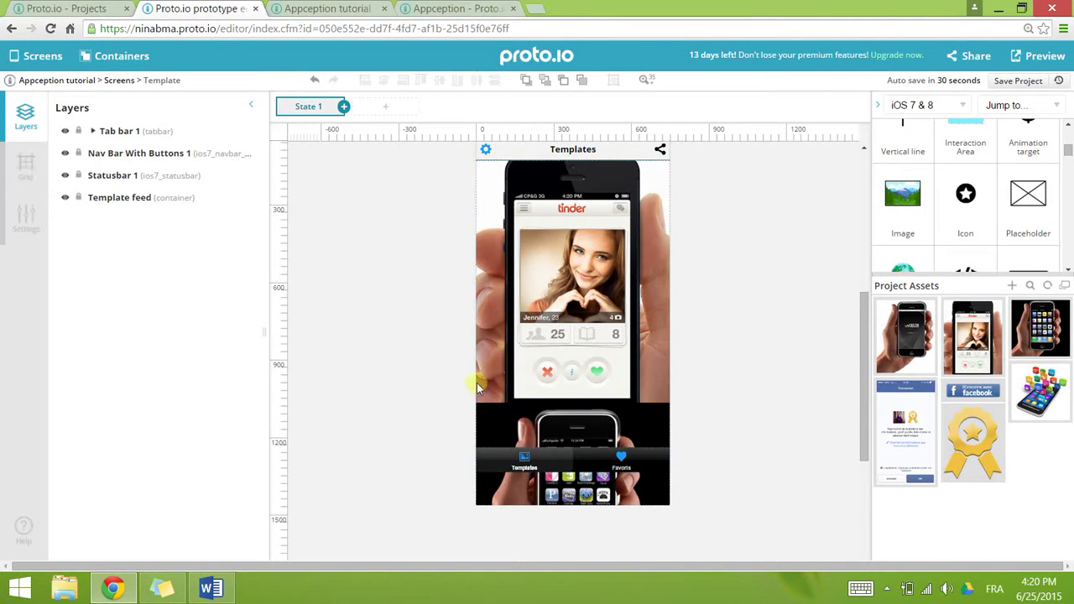
pyautogui.click(539, 293)
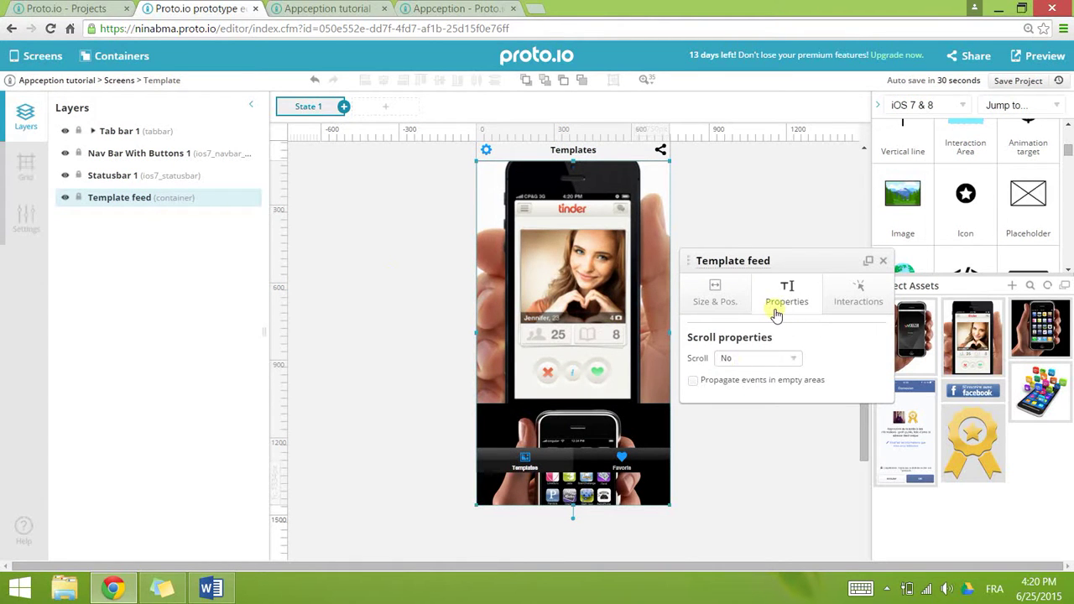
pyautogui.click(770, 359)
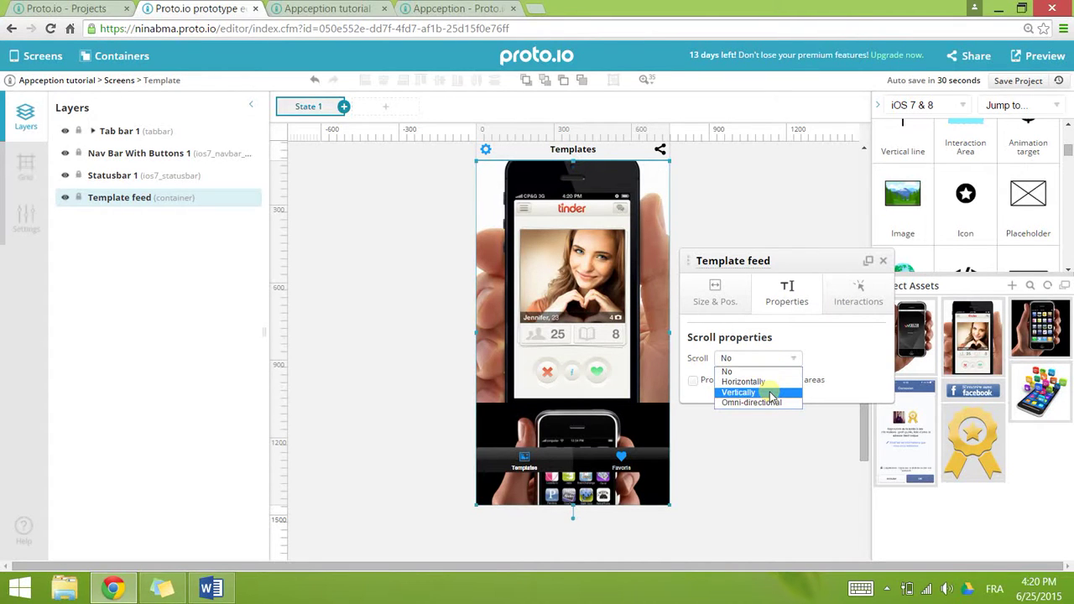
pyautogui.click(771, 393)
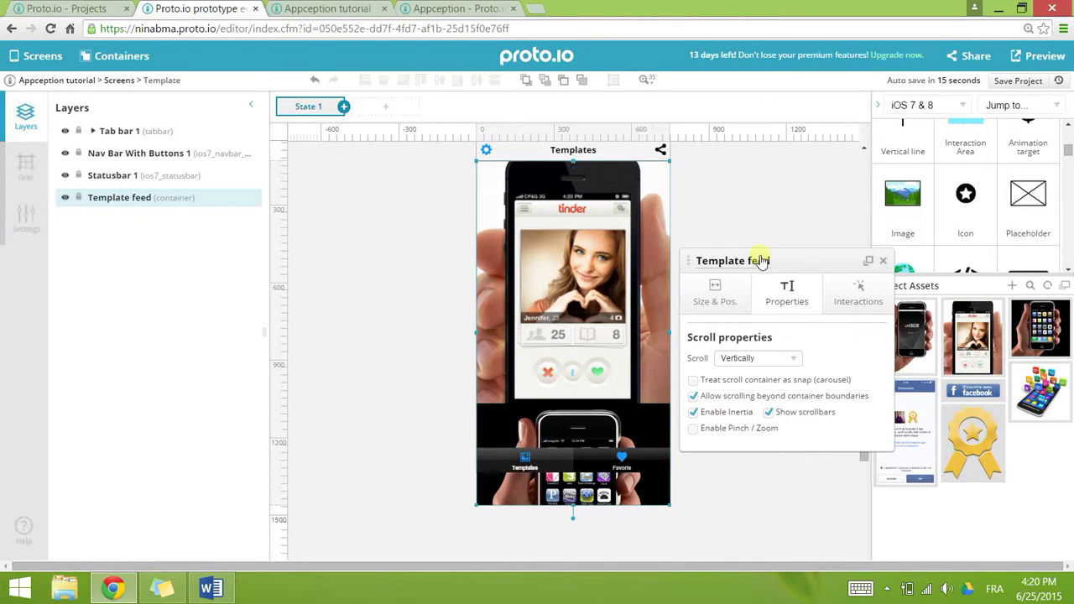
pyautogui.click(1017, 81)
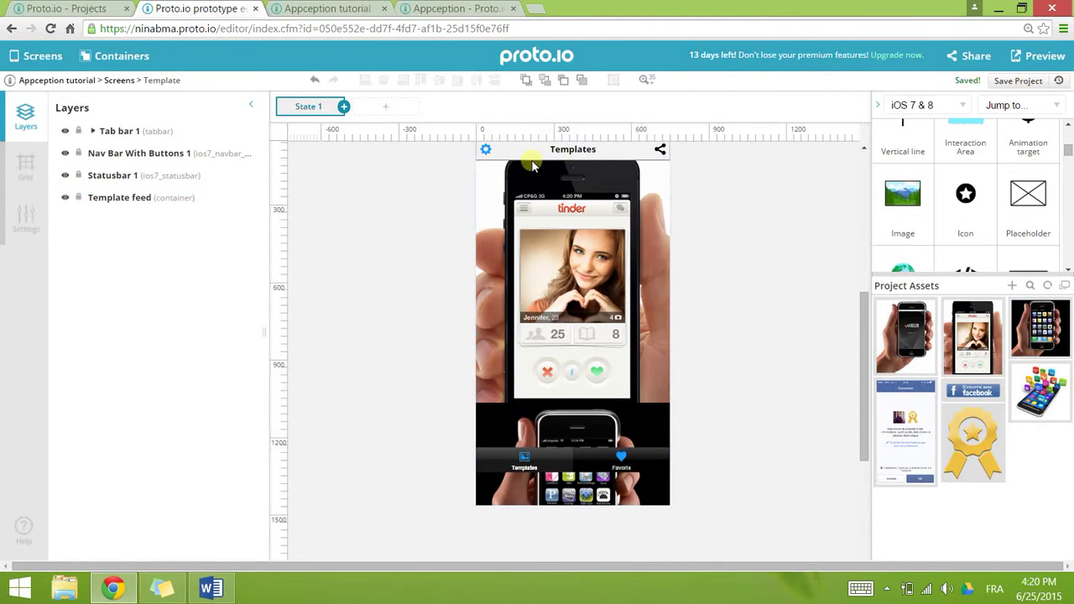
# - Refresh the Appception tutorial preview and test scrolling the feed on the Template screen
pyautogui.click(327, 9)
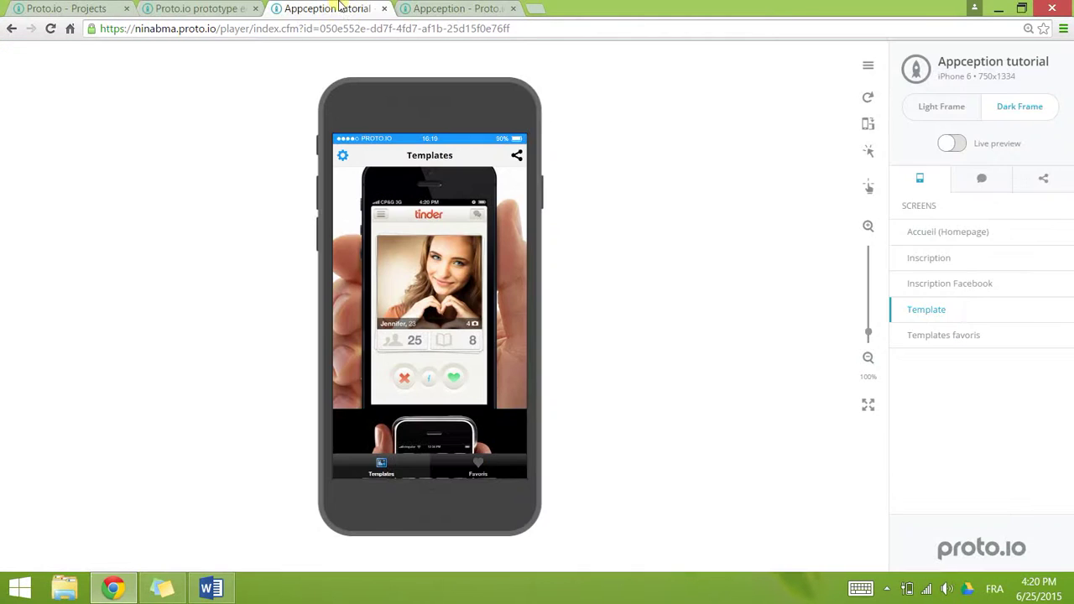
pyautogui.click(867, 97)
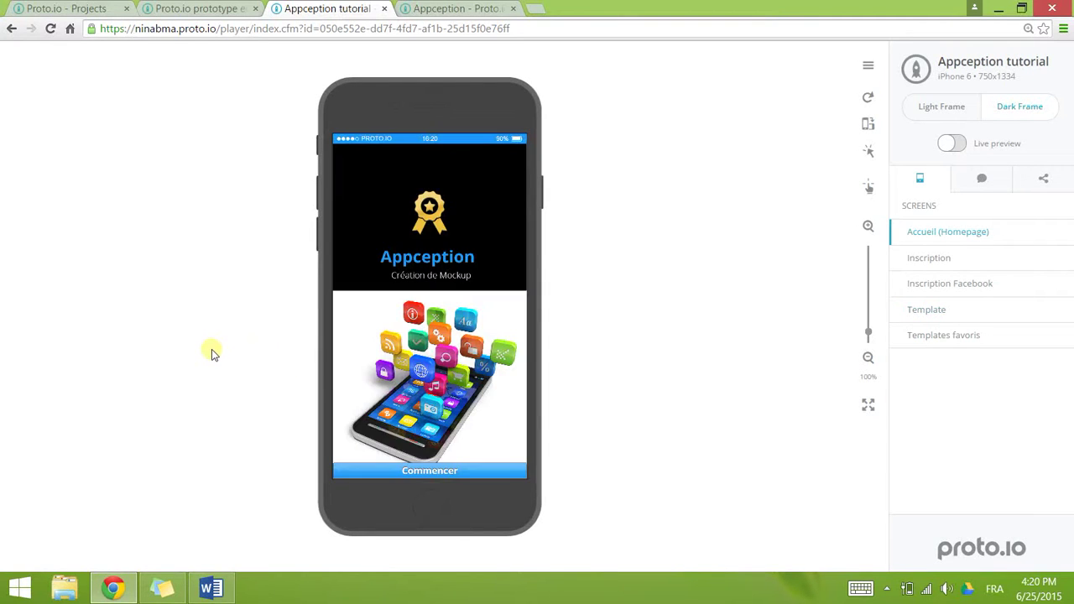
pyautogui.click(945, 315)
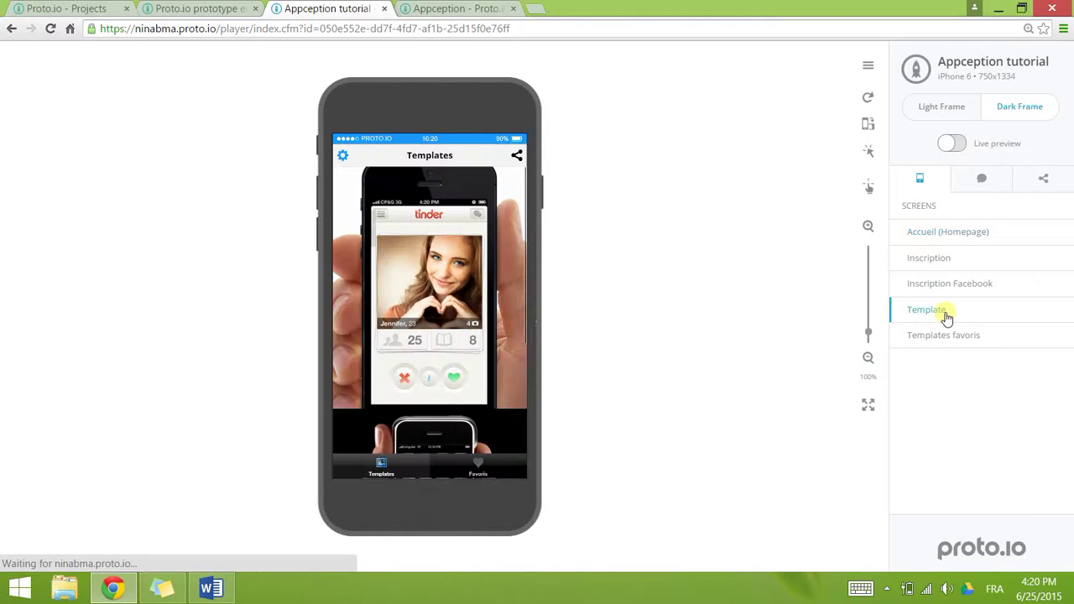
pyautogui.scroll(-3, 426, 354)
pyautogui.scroll(-5, 426, 358)
pyautogui.scroll(4, 426, 357)
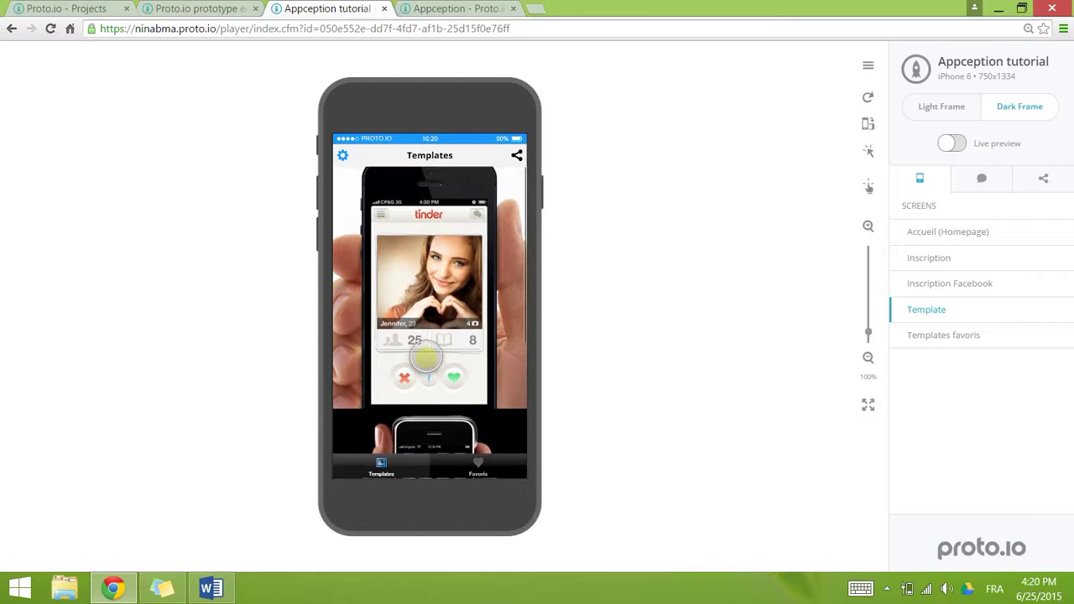
pyautogui.scroll(-3, 427, 357)
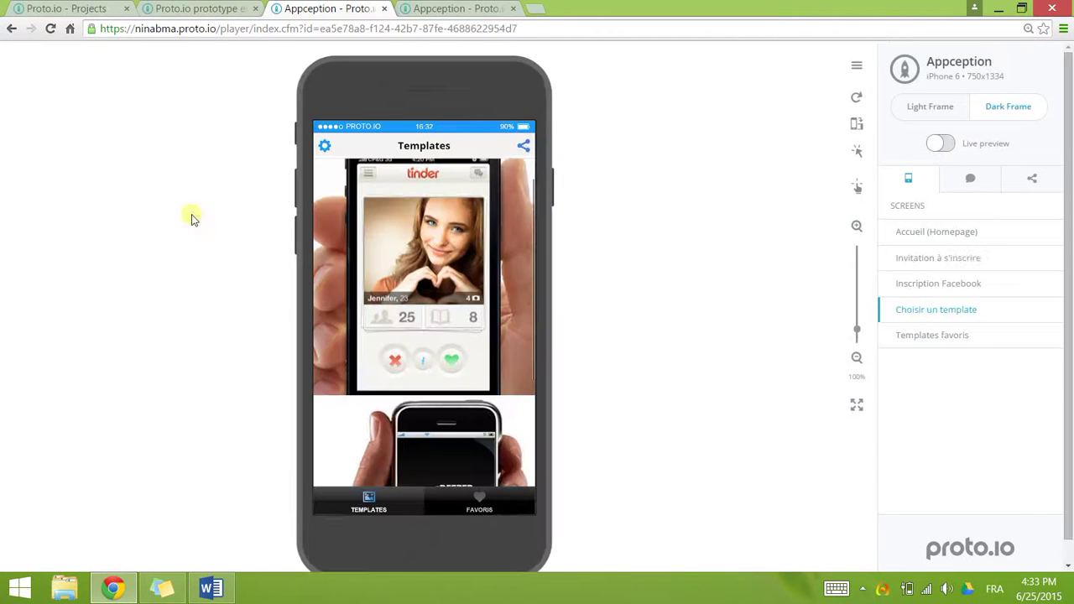
# - Return to the prototype editor and open the Template feed container for editing
pyautogui.click(213, 7)
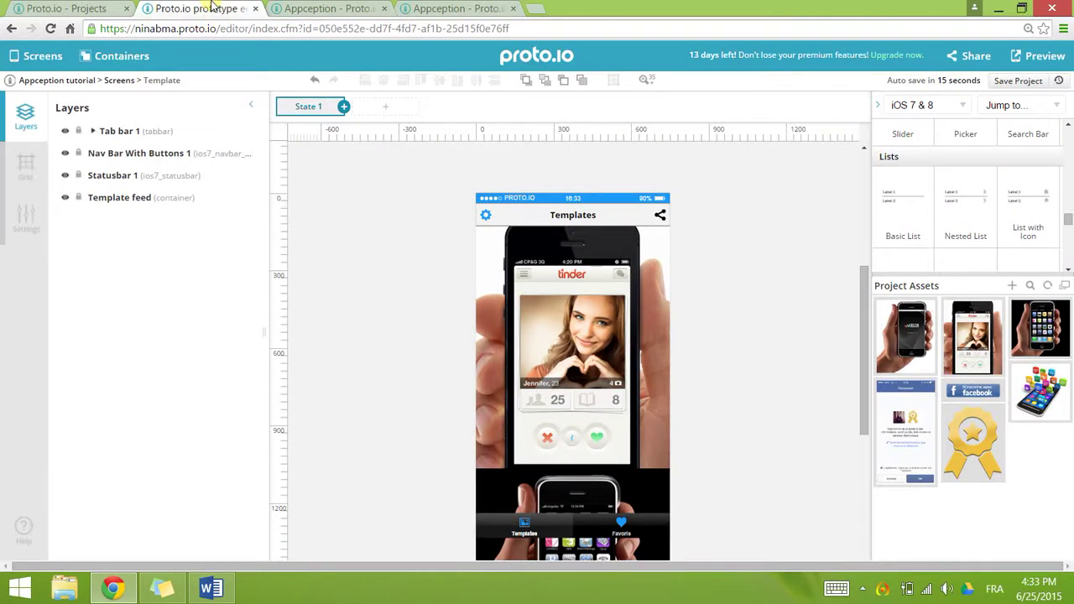
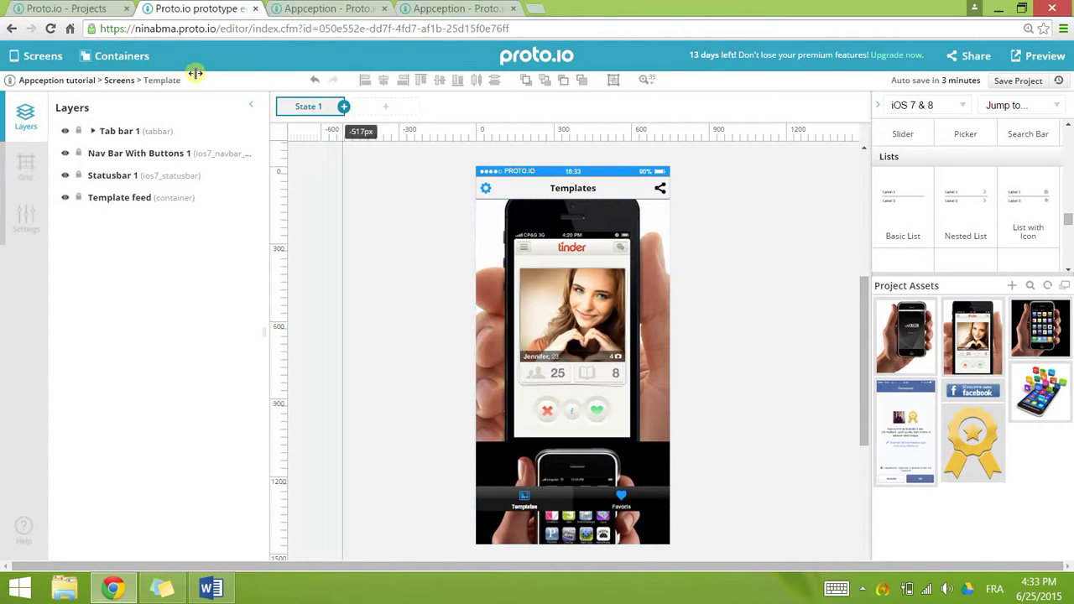
pyautogui.click(114, 56)
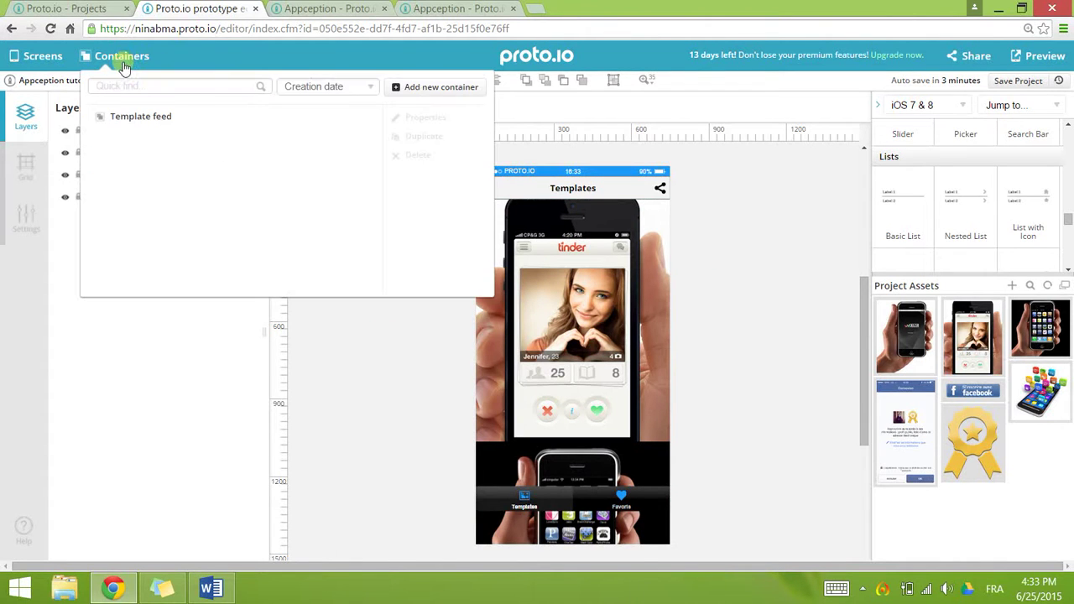
pyautogui.click(132, 116)
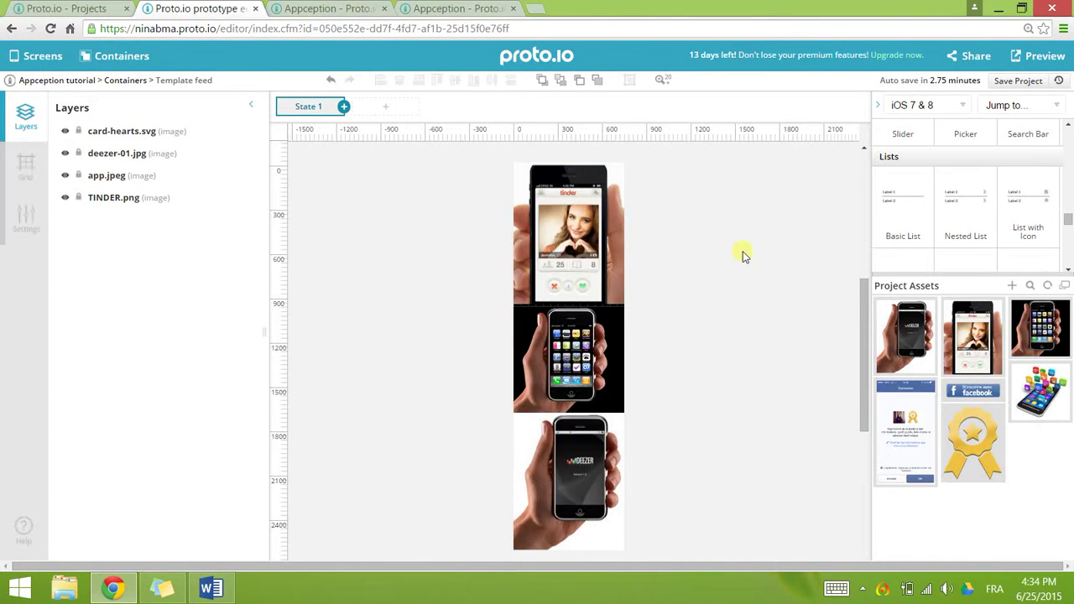
# - Search the project library for "heart" and place the solid heart icon at the upper-right corner of the Tinder image
pyautogui.hotkey('ctrl', 'f')
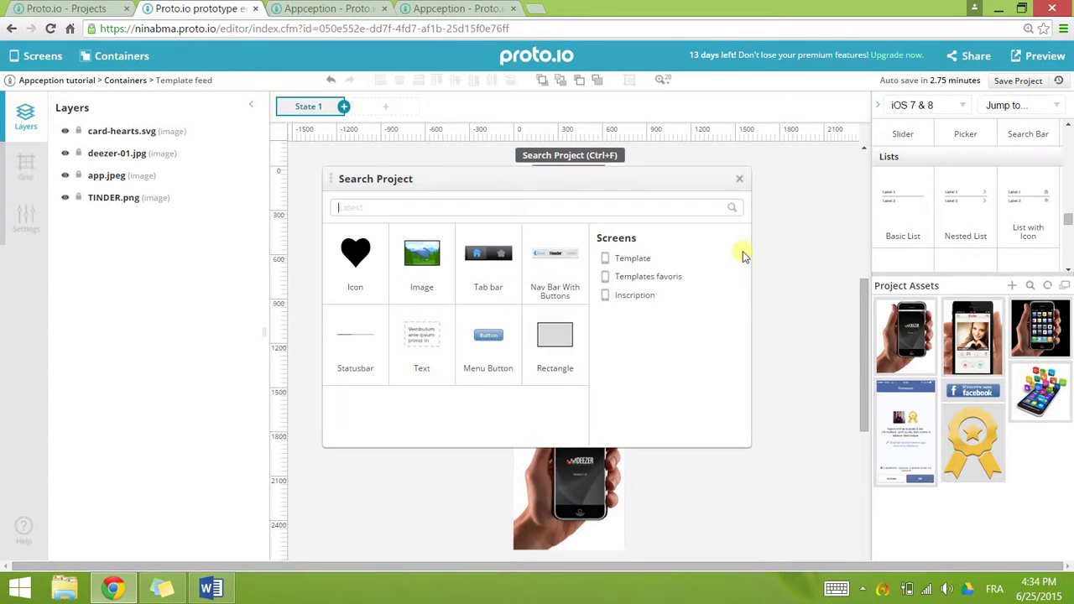
pyautogui.write('heart')
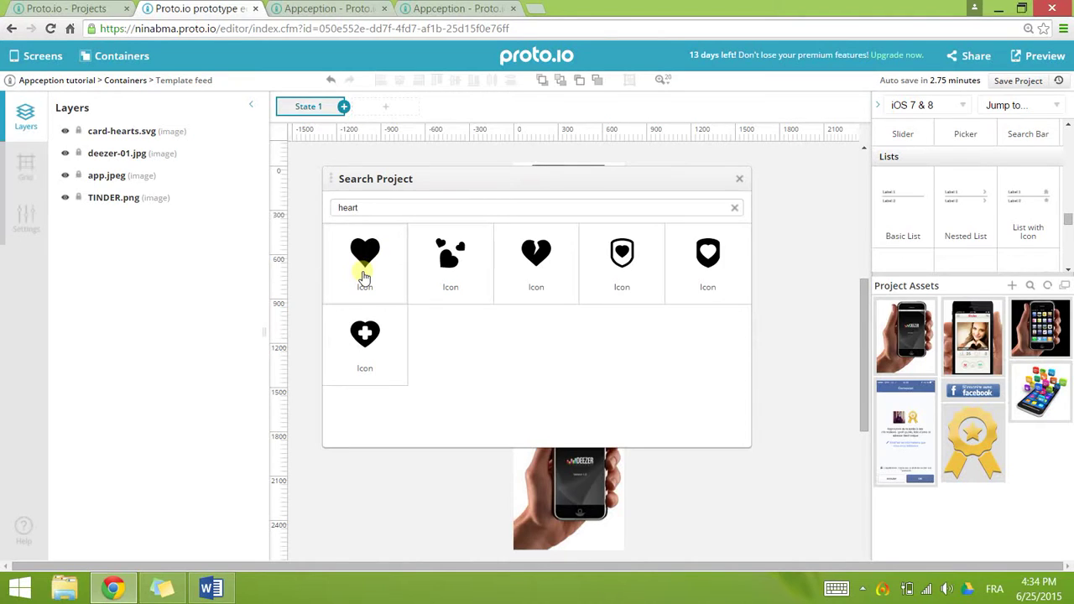
pyautogui.click(364, 277)
pyautogui.moveTo(521, 172); pyautogui.dragTo(613, 173)
# - Align the heart icon with the container's top edge and resize it to 90 by 90 px, with a left margin of 640
pyautogui.click(662, 80)
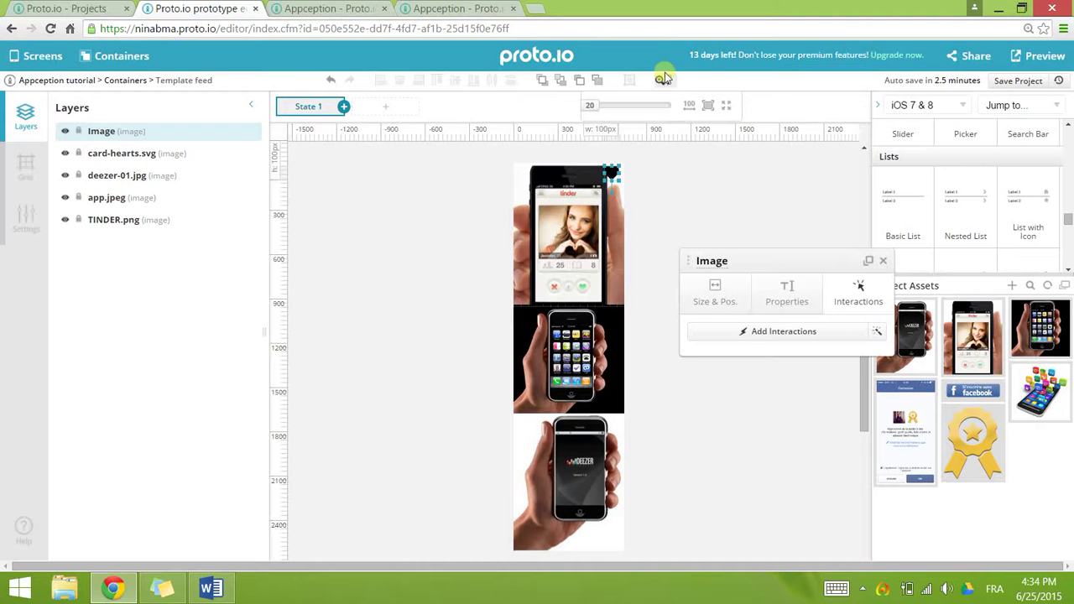
pyautogui.moveTo(602, 109); pyautogui.dragTo(607, 107)
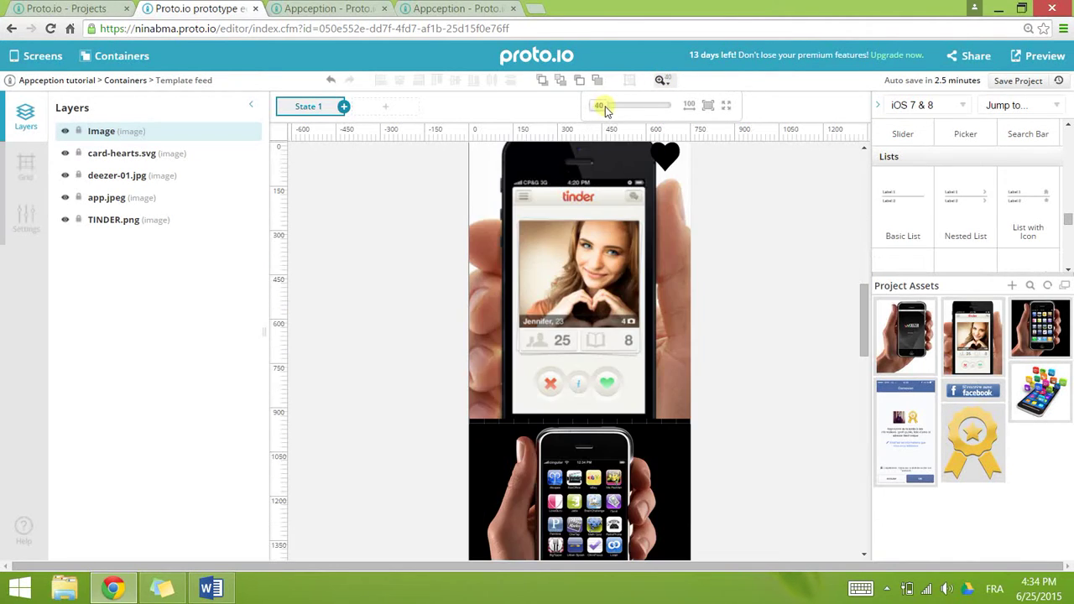
pyautogui.scroll(4, 754, 190)
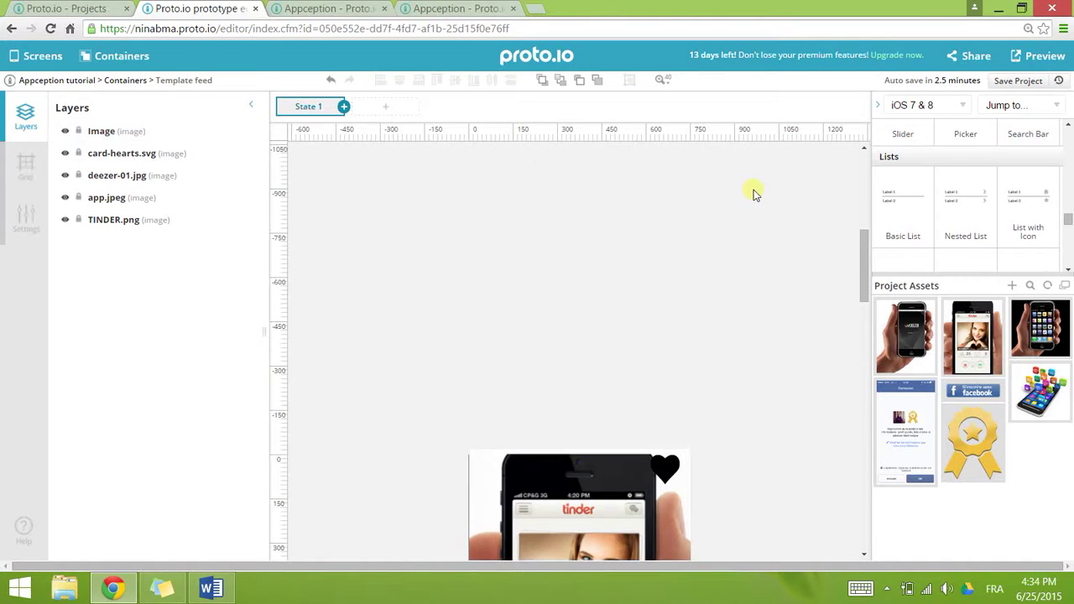
pyautogui.scroll(-3, 753, 189)
pyautogui.click(676, 204)
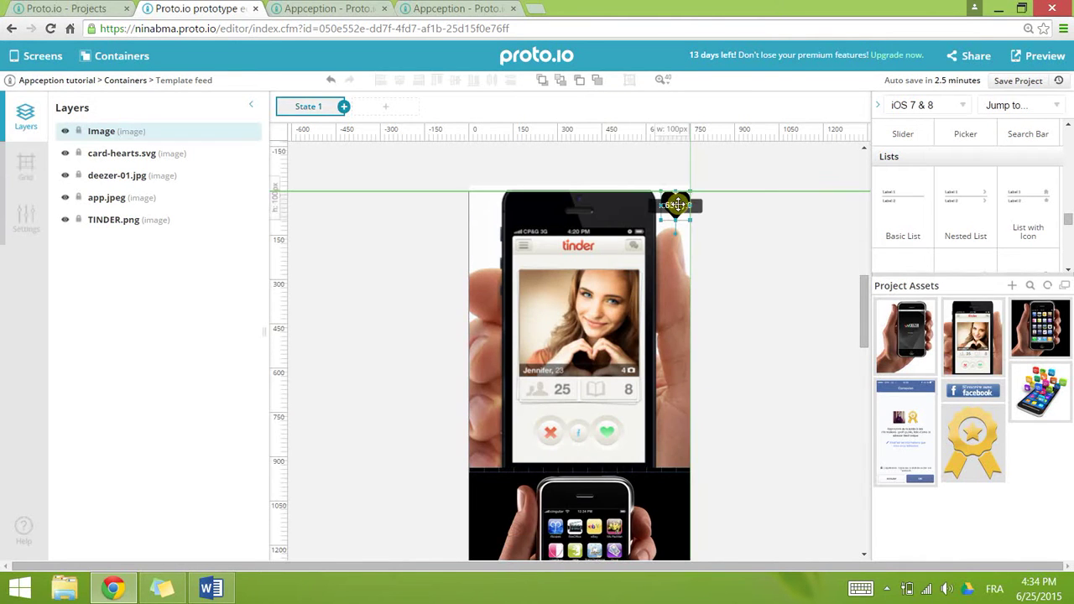
pyautogui.moveTo(676, 204); pyautogui.dragTo(676, 203)
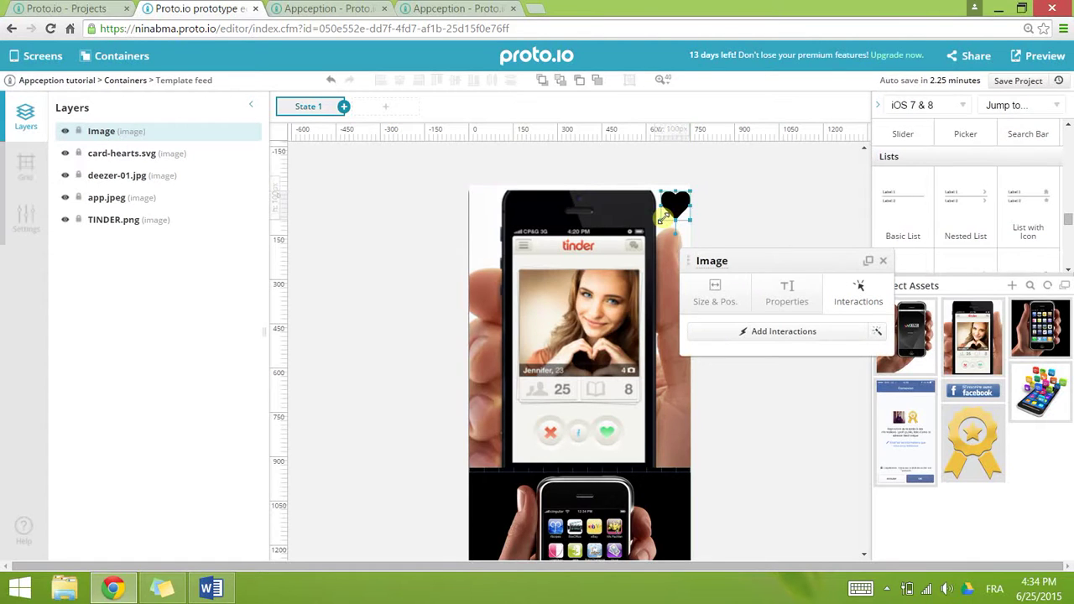
pyautogui.moveTo(663, 217); pyautogui.dragTo(675, 203)
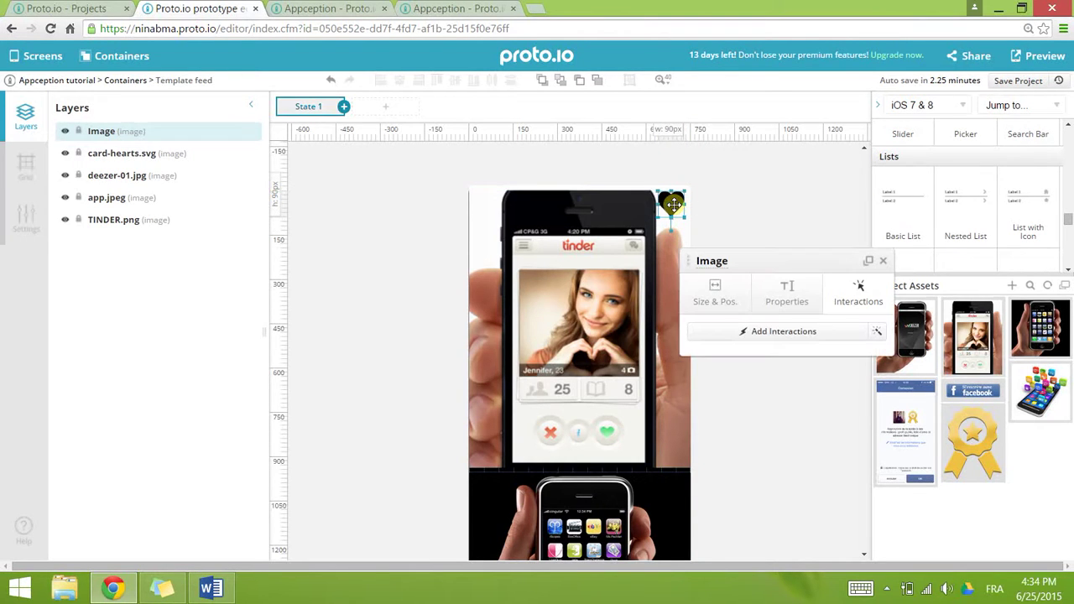
# - Recolor the heart icon blue with the value #467FD7 and save the color
pyautogui.click(787, 287)
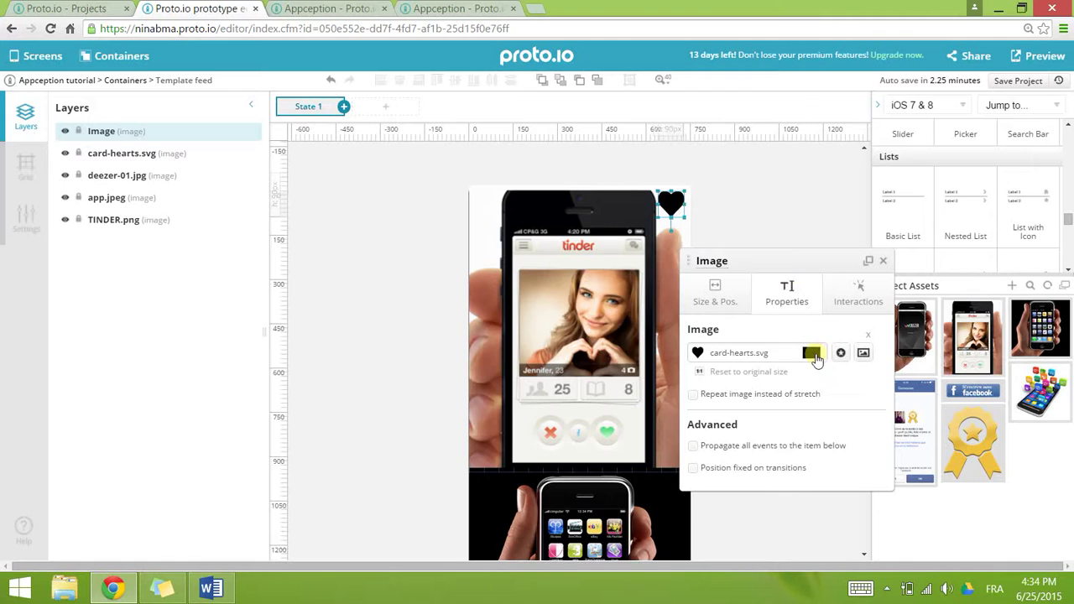
pyautogui.click(813, 353)
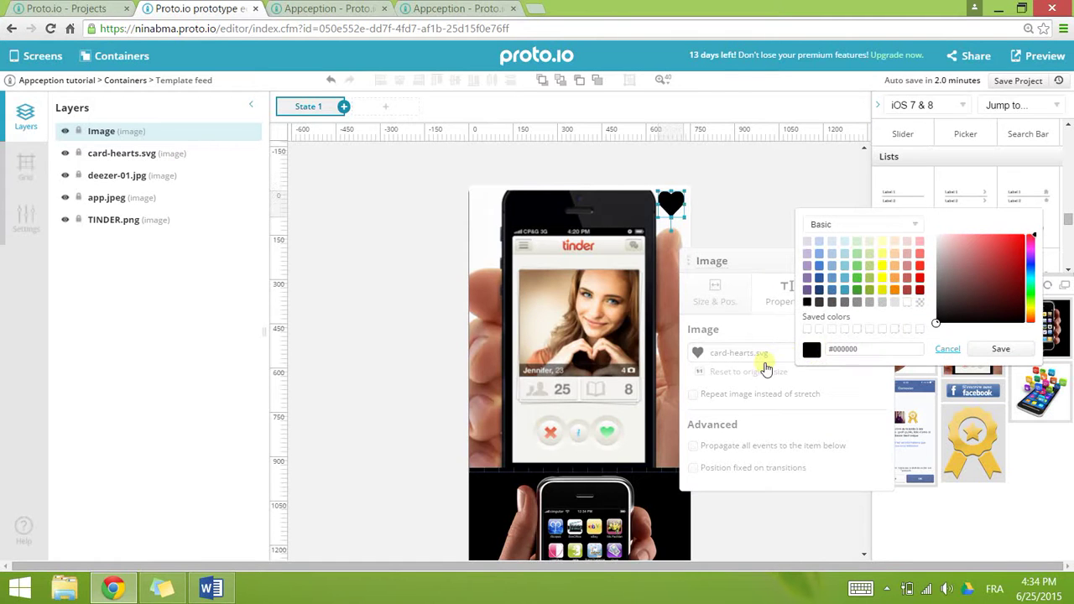
pyautogui.click(819, 267)
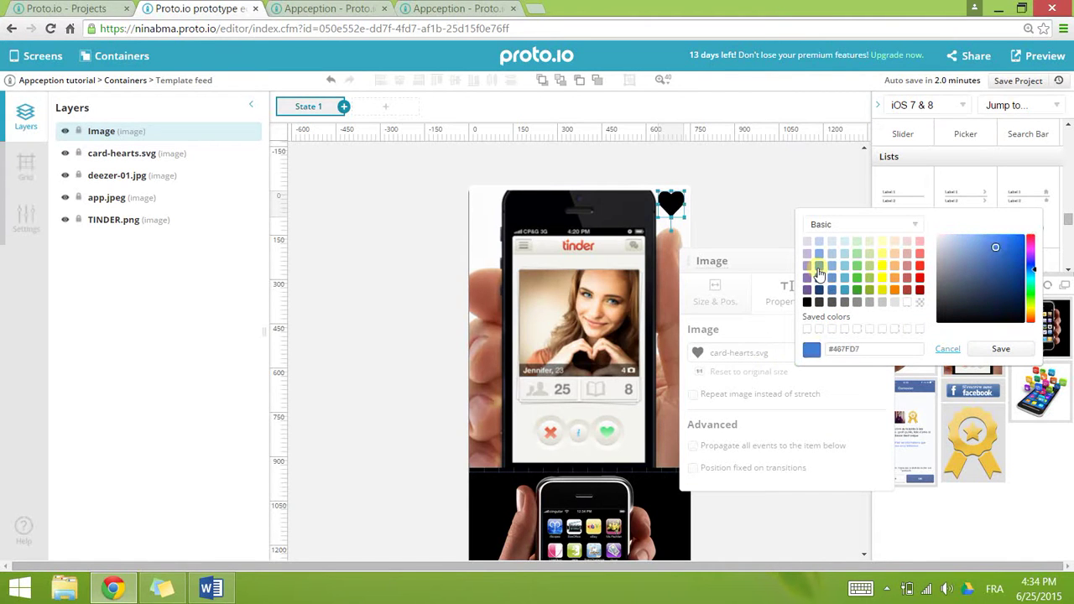
pyautogui.click(1018, 359)
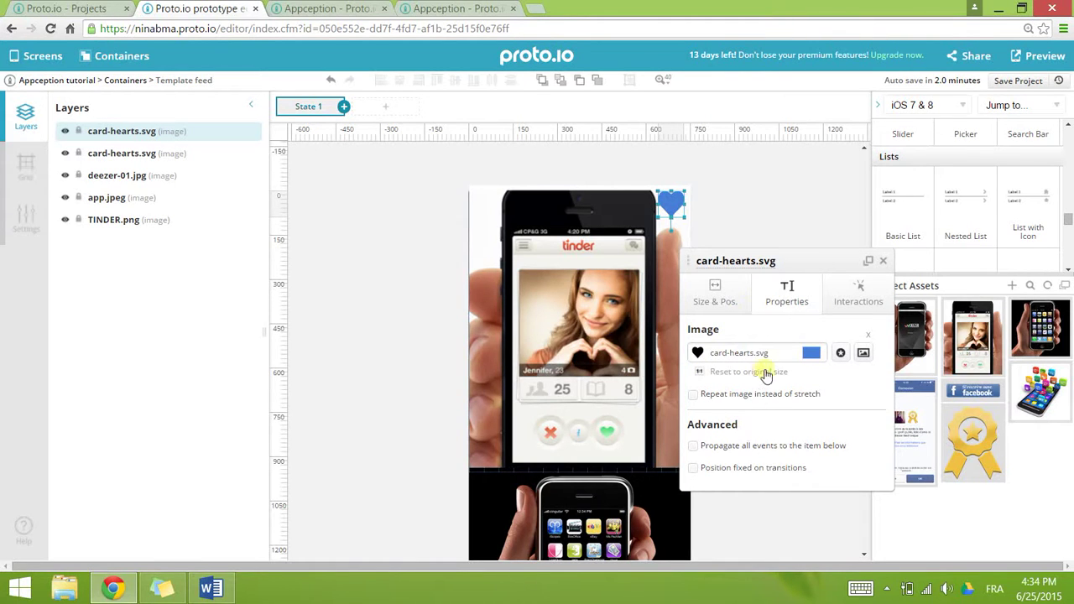
# - Set the blue heart icon's opacity to 0 and close its settings
pyautogui.click(715, 303)
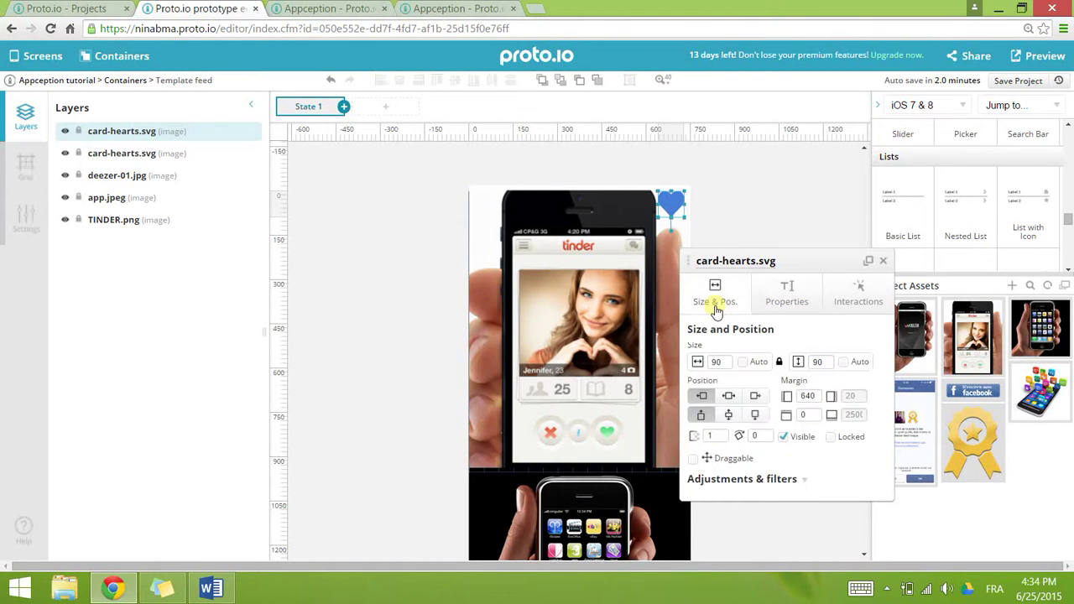
pyautogui.click(710, 436)
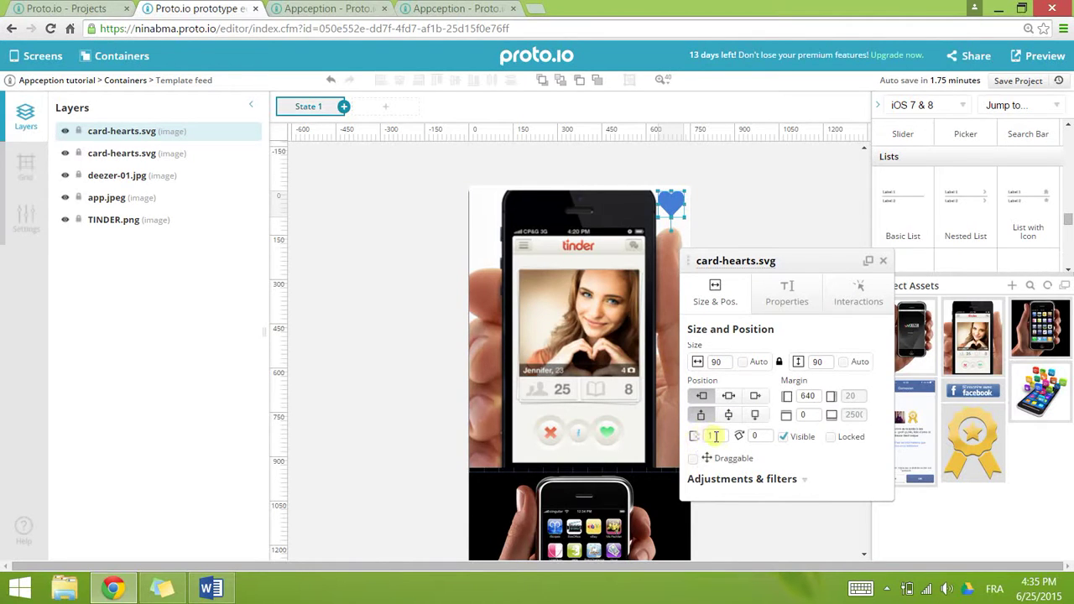
pyautogui.write('0')
pyautogui.click(883, 261)
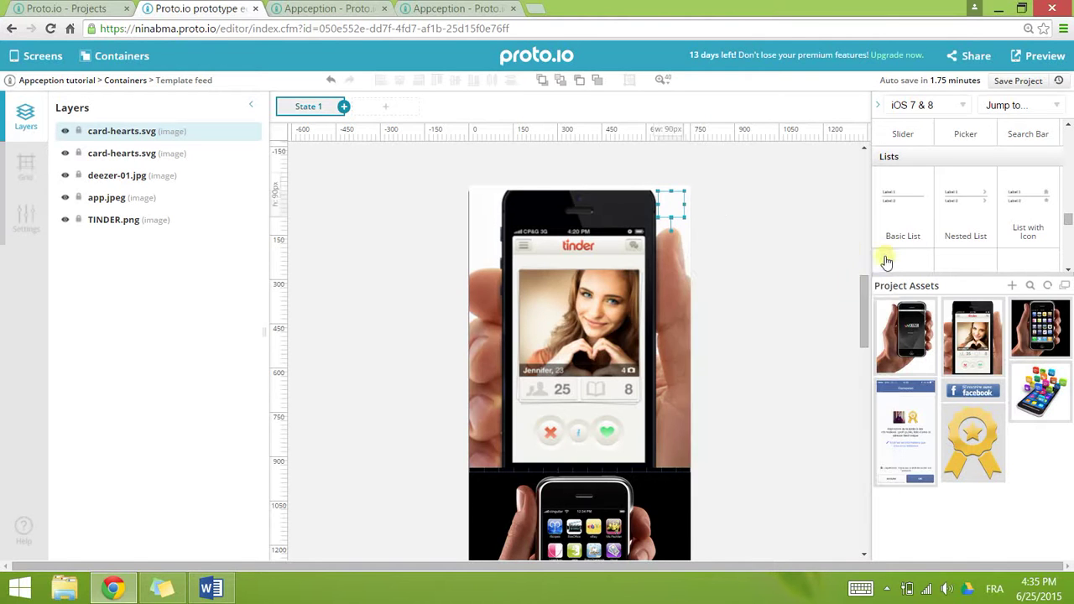
pyautogui.click(748, 227)
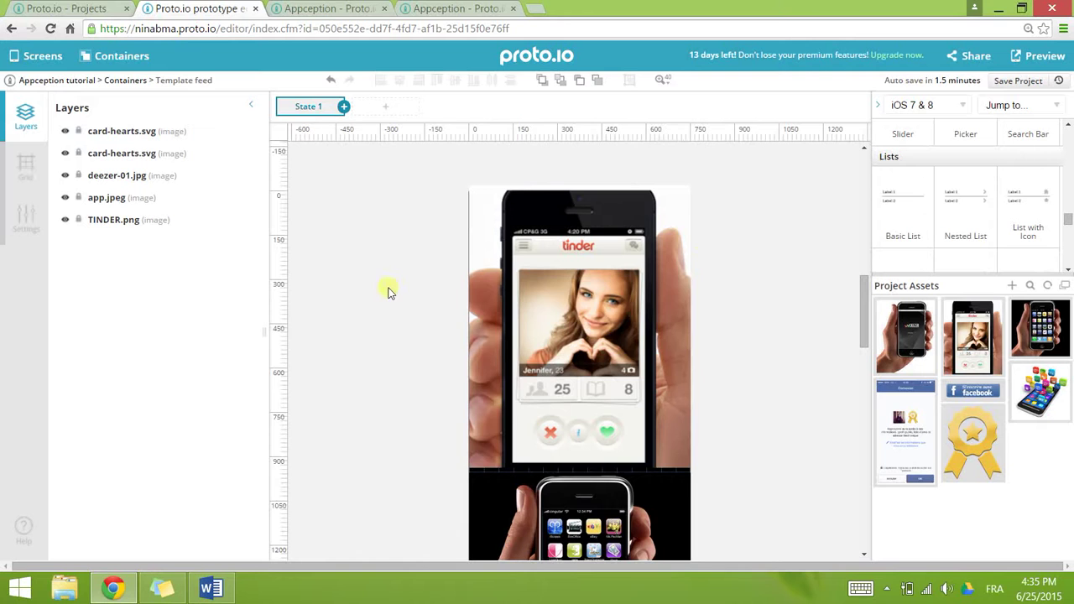
# - Delete the existing Double Tap interaction from the TINDER.png image
pyautogui.click(487, 313)
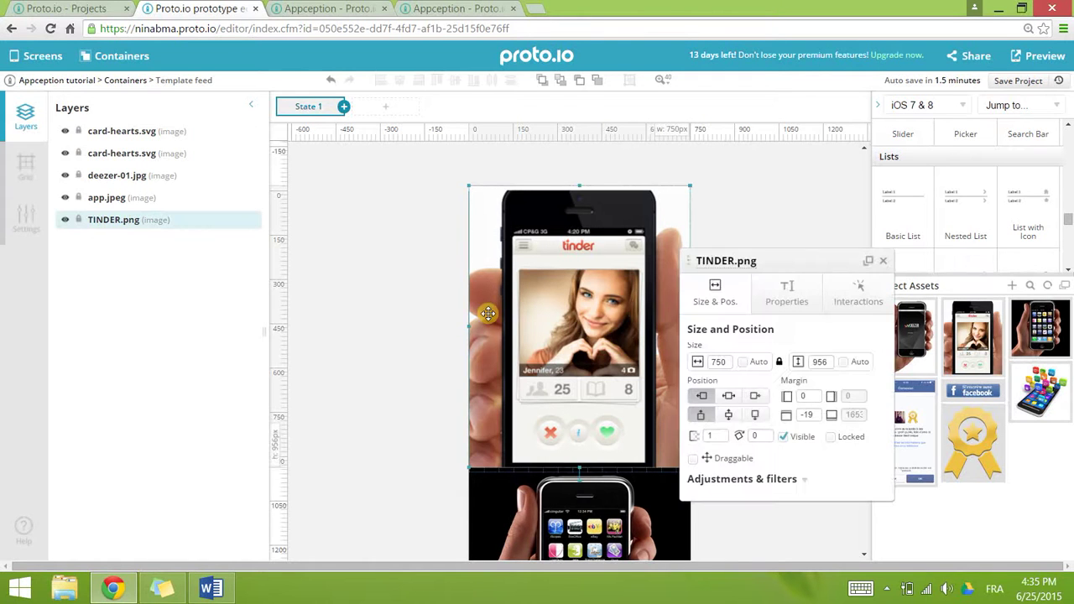
pyautogui.click(868, 302)
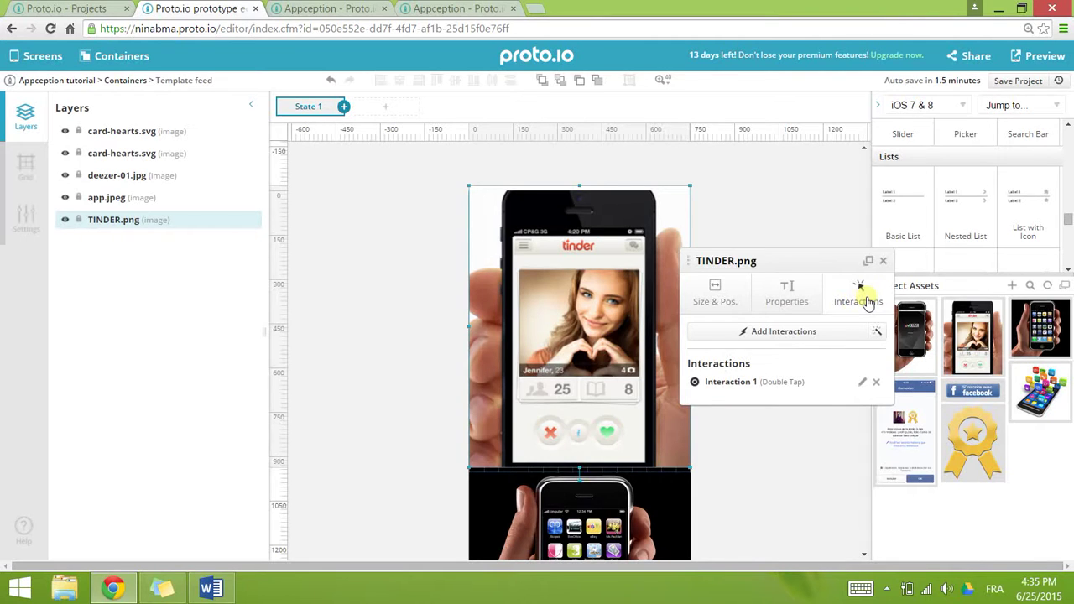
pyautogui.click(878, 384)
# - Start a new interaction for TINDER.png with the Double Tap trigger and the Animate item action
pyautogui.click(795, 333)
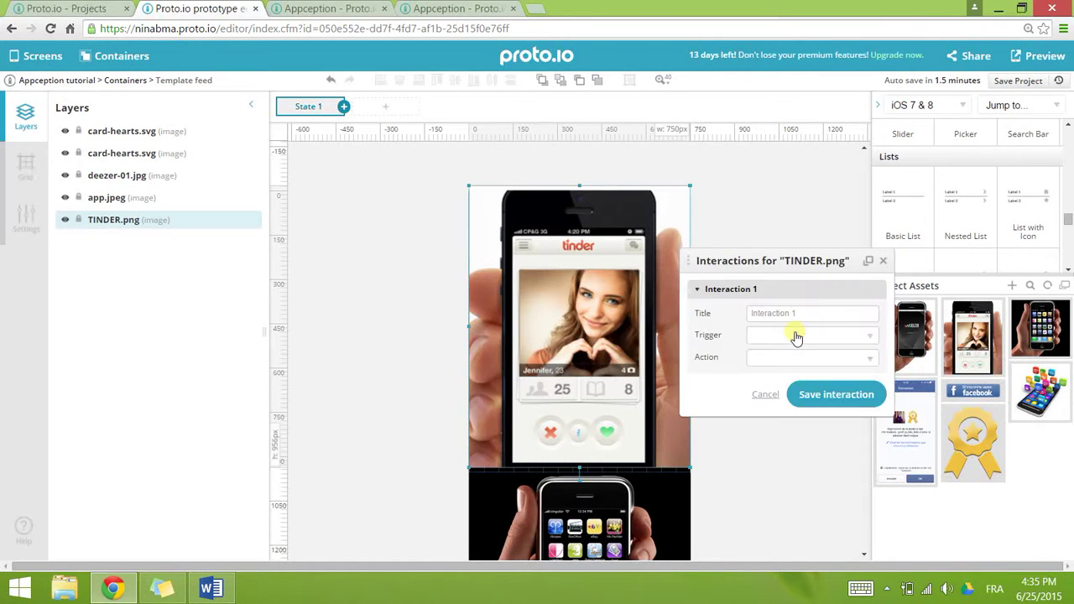
pyautogui.click(776, 338)
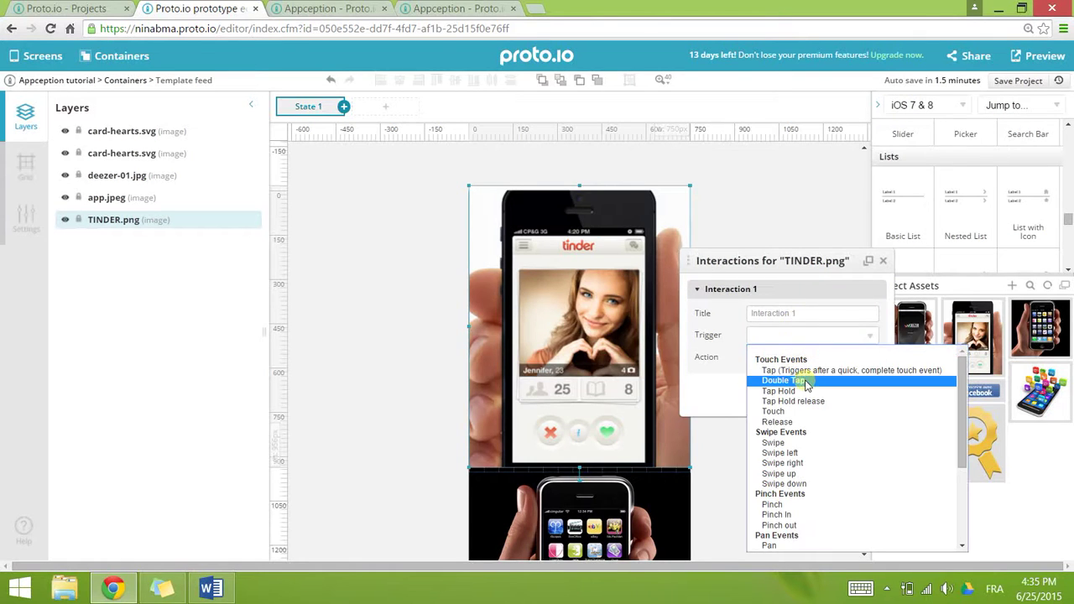
pyautogui.click(784, 380)
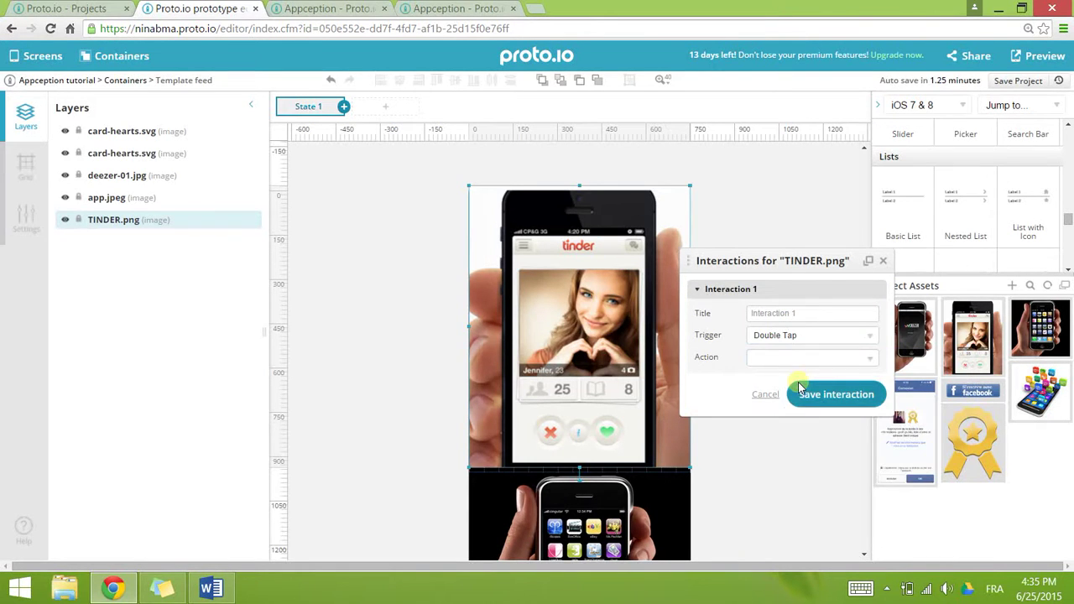
pyautogui.click(764, 359)
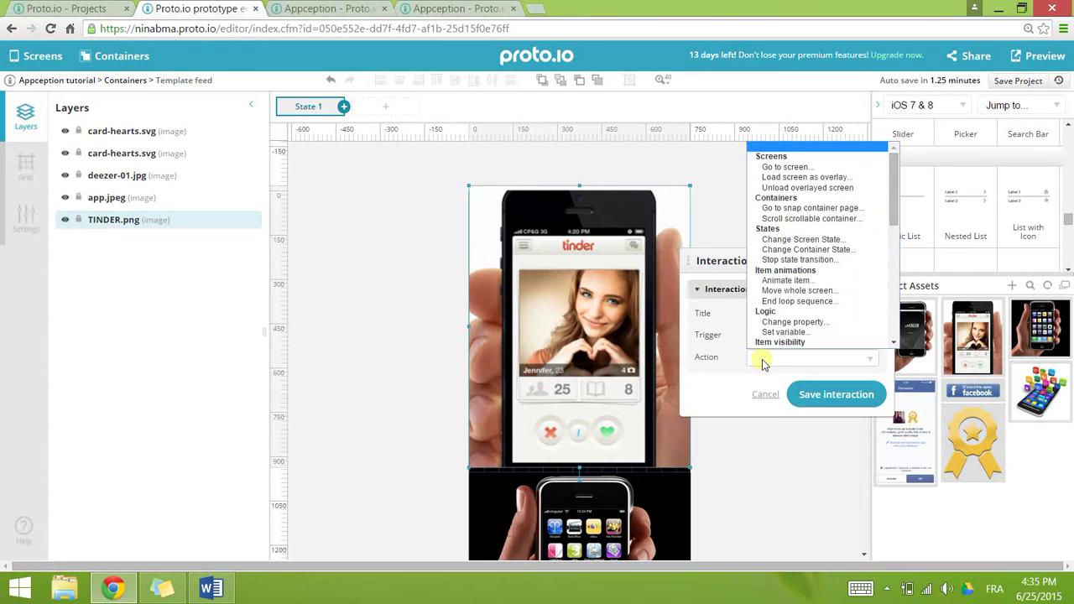
pyautogui.click(807, 282)
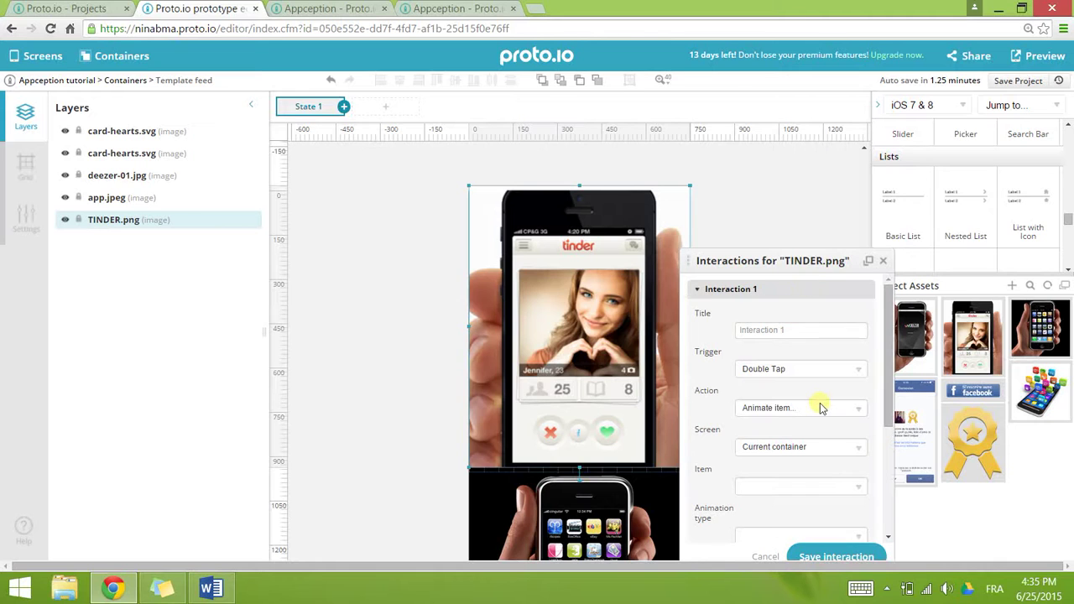
# - Make the interaction animate the first card-hearts.svg item in the current container
pyautogui.click(789, 450)
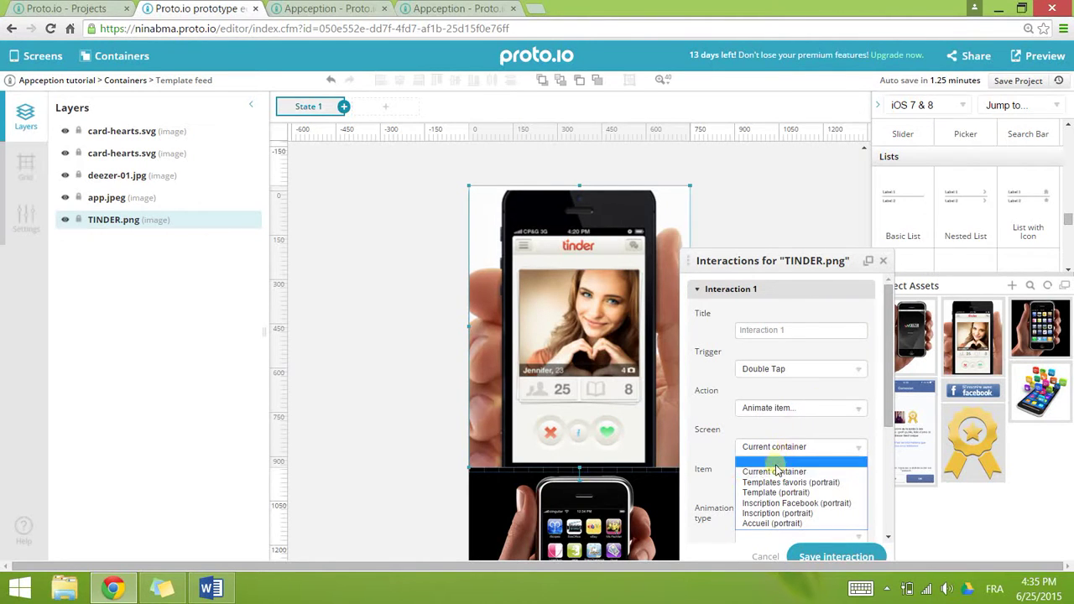
pyautogui.click(776, 472)
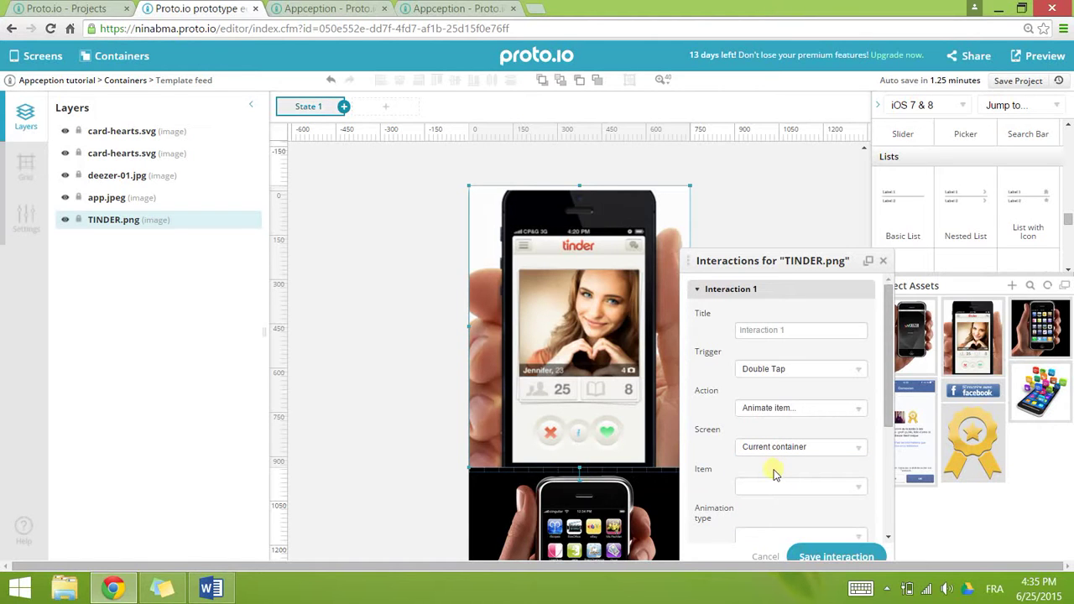
pyautogui.click(755, 491)
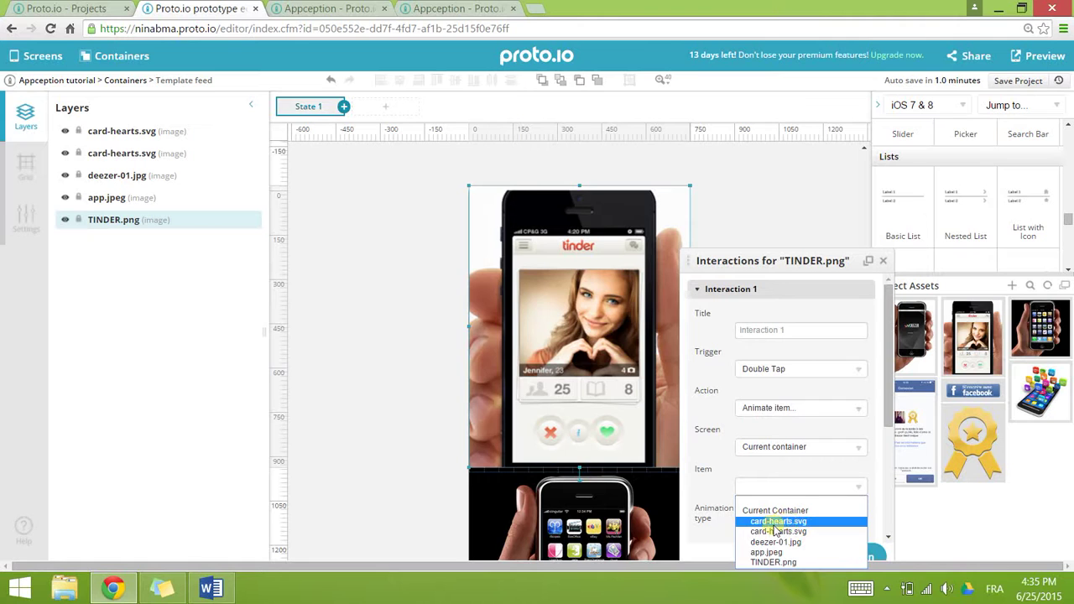
pyautogui.click(774, 523)
# - Set the interaction's animation type to Fade item with a fade-to value of 1
pyautogui.scroll(-1, 797, 469)
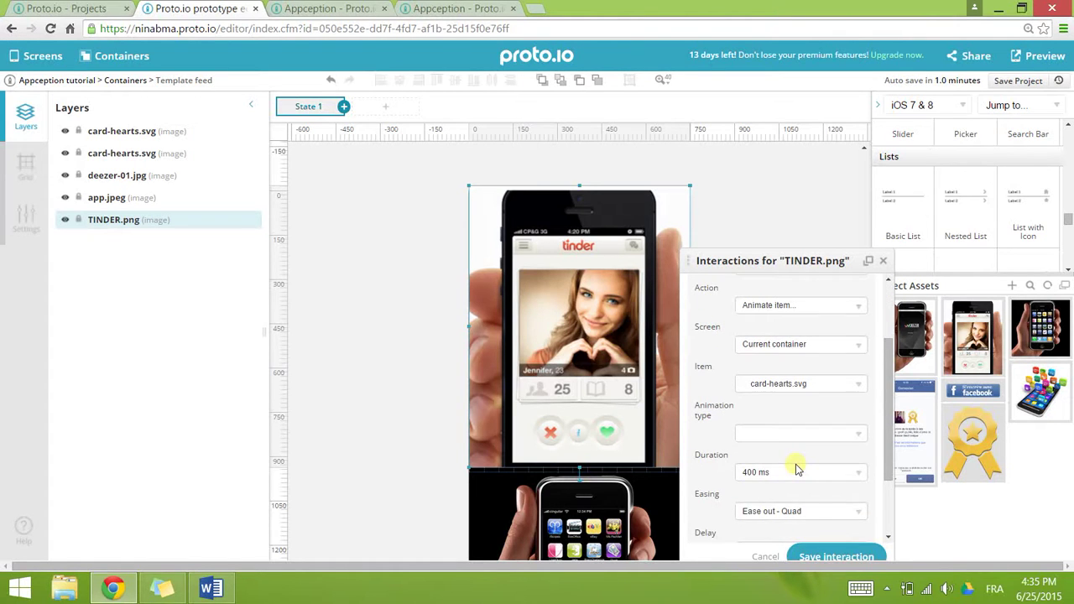
pyautogui.scroll(-1, 797, 468)
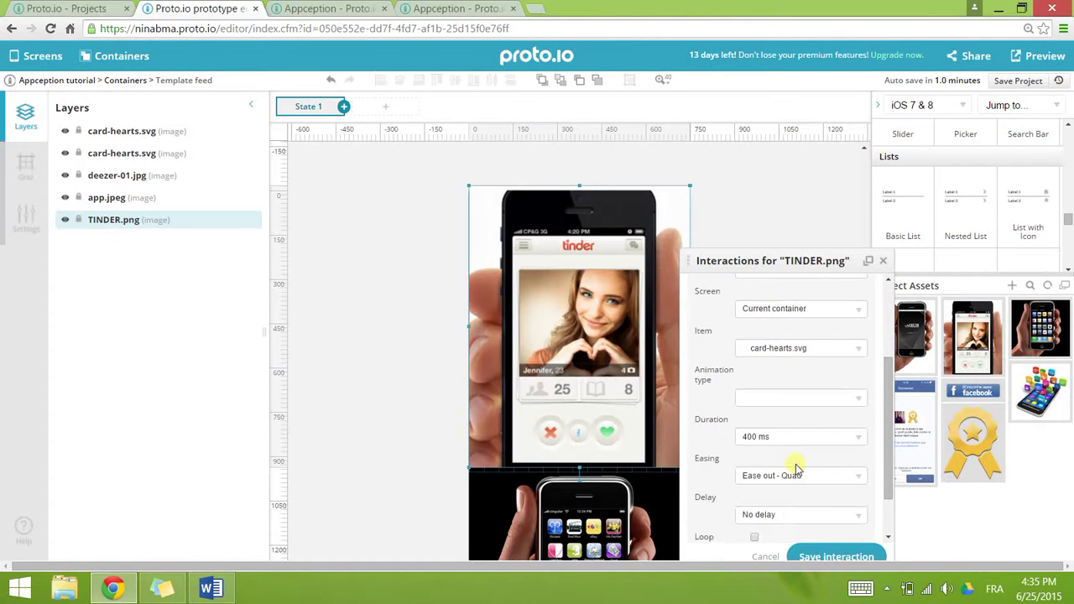
pyautogui.click(787, 401)
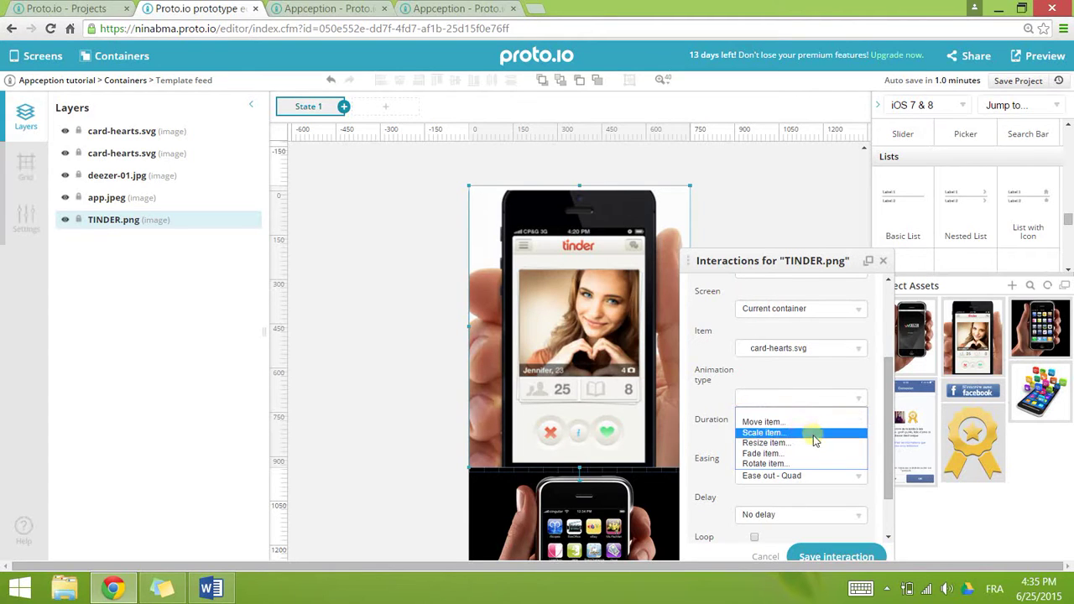
pyautogui.click(812, 457)
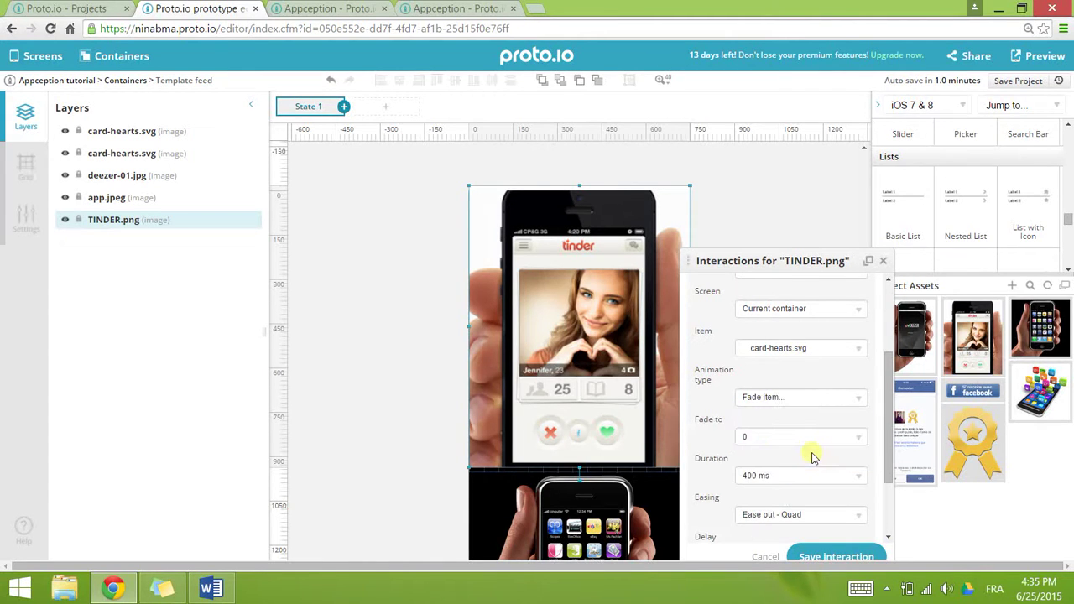
pyautogui.click(766, 438)
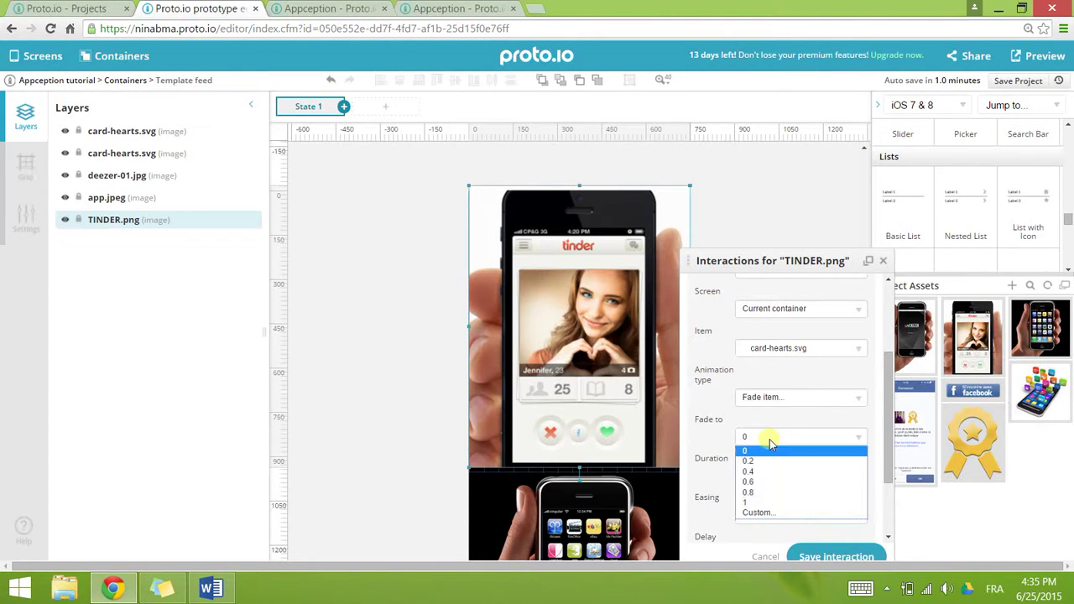
pyautogui.click(773, 503)
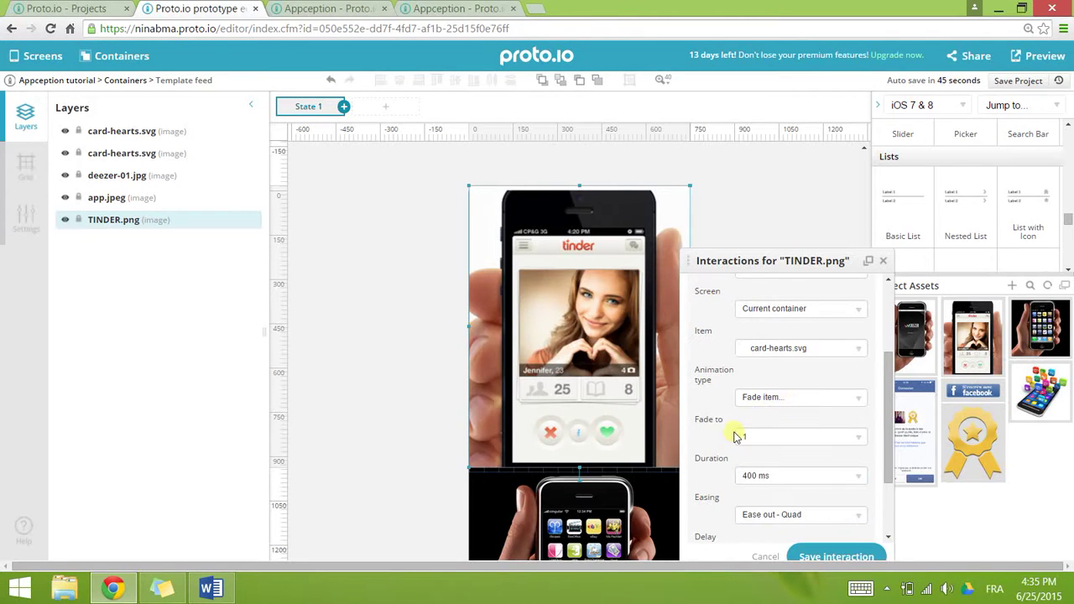
# - Set the fade animation's easing to Ease in-out - Cubic
pyautogui.scroll(-2, 766, 436)
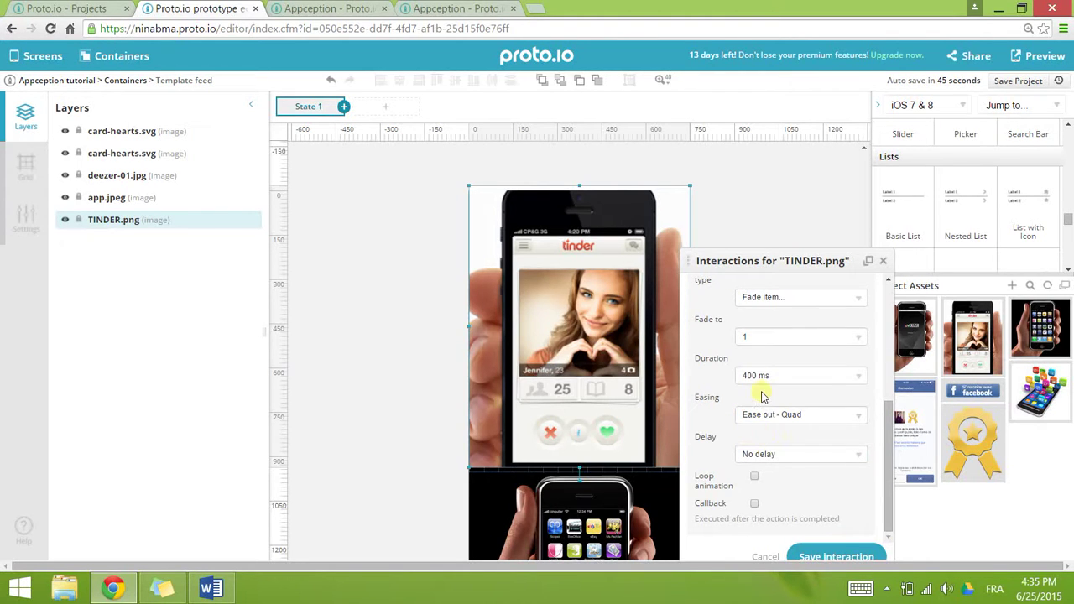
pyautogui.click(786, 427)
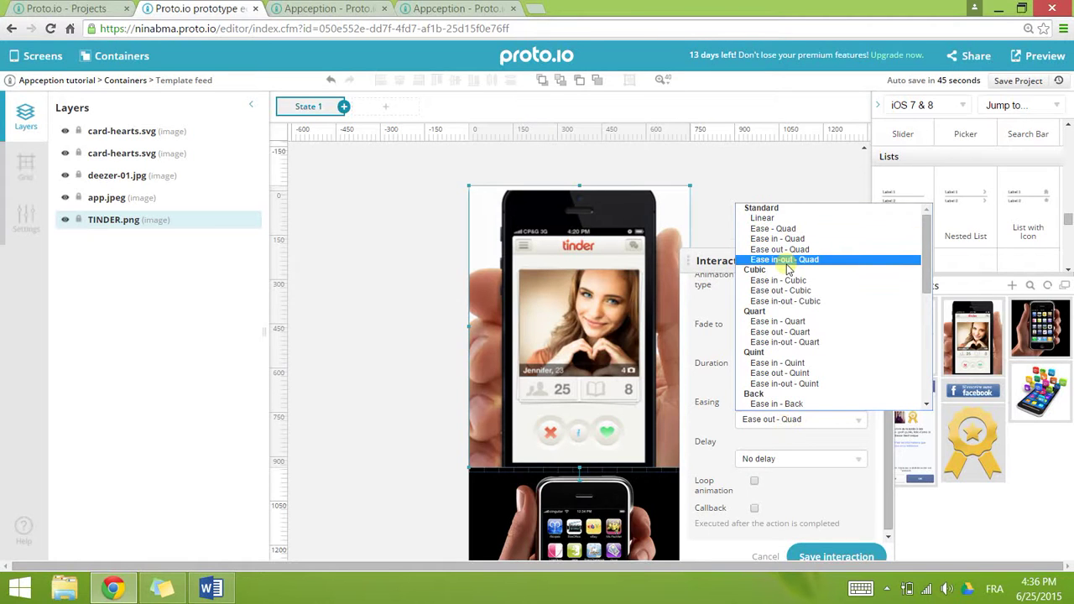
pyautogui.scroll(-3, 789, 269)
pyautogui.scroll(4, 787, 269)
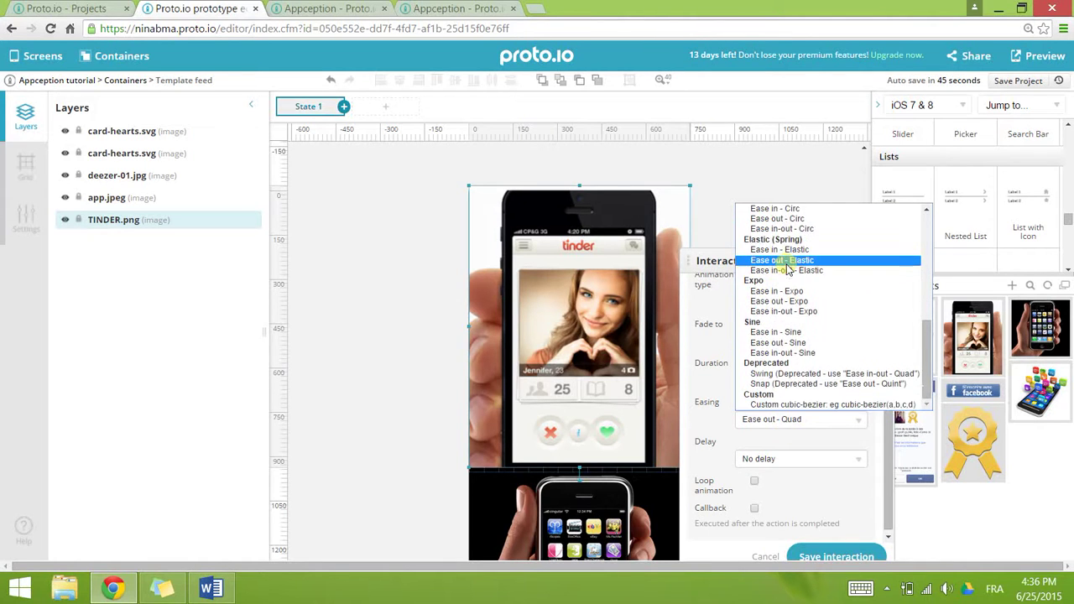
pyautogui.scroll(1, 787, 269)
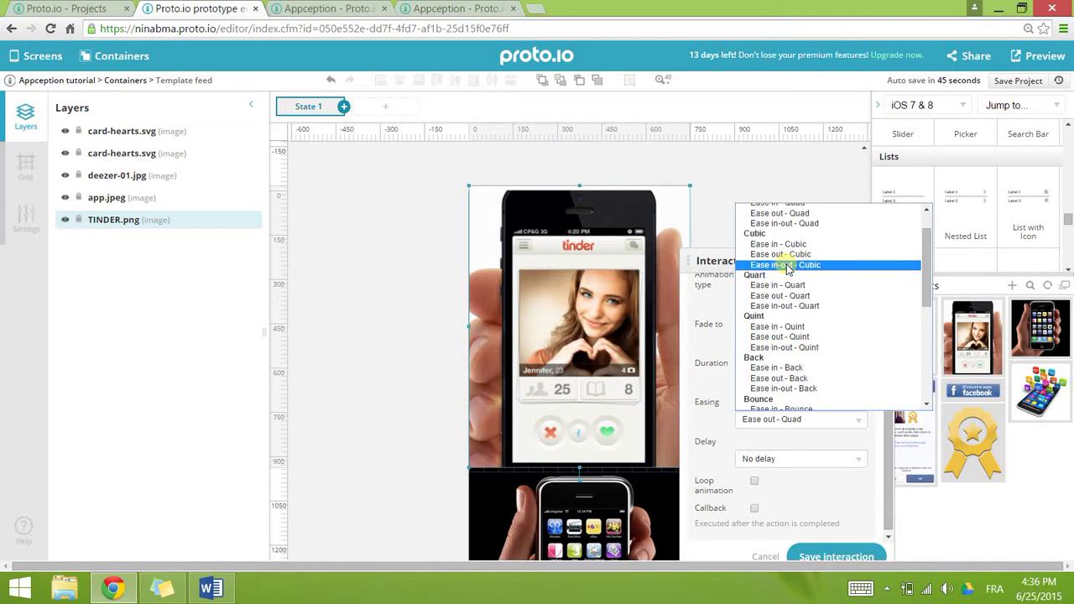
pyautogui.click(787, 266)
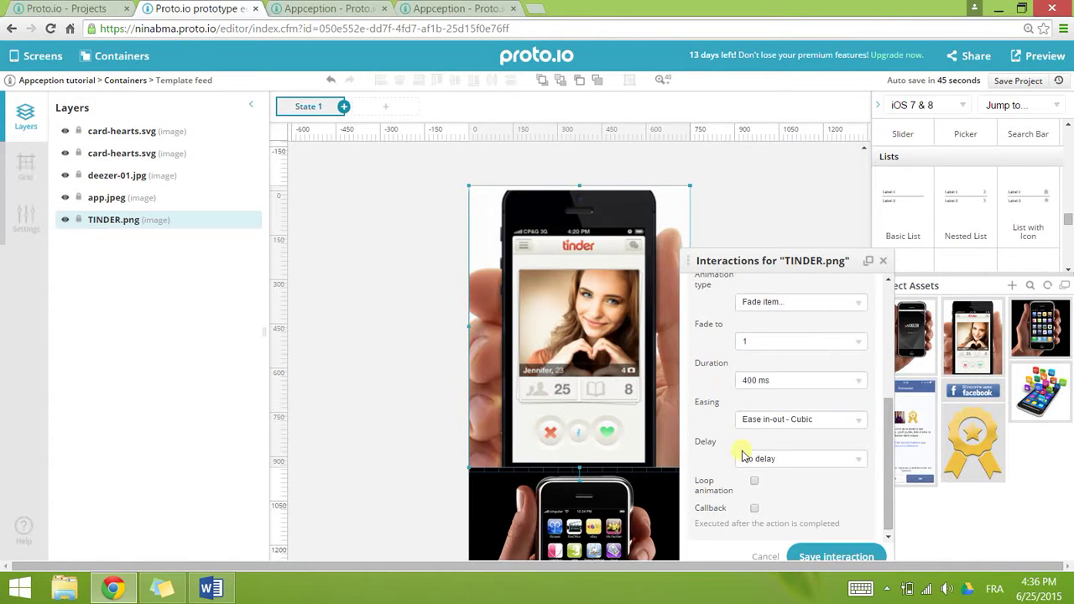
# - Save the TINDER.png interaction, close its settings and save the project
pyautogui.scroll(-1, 745, 458)
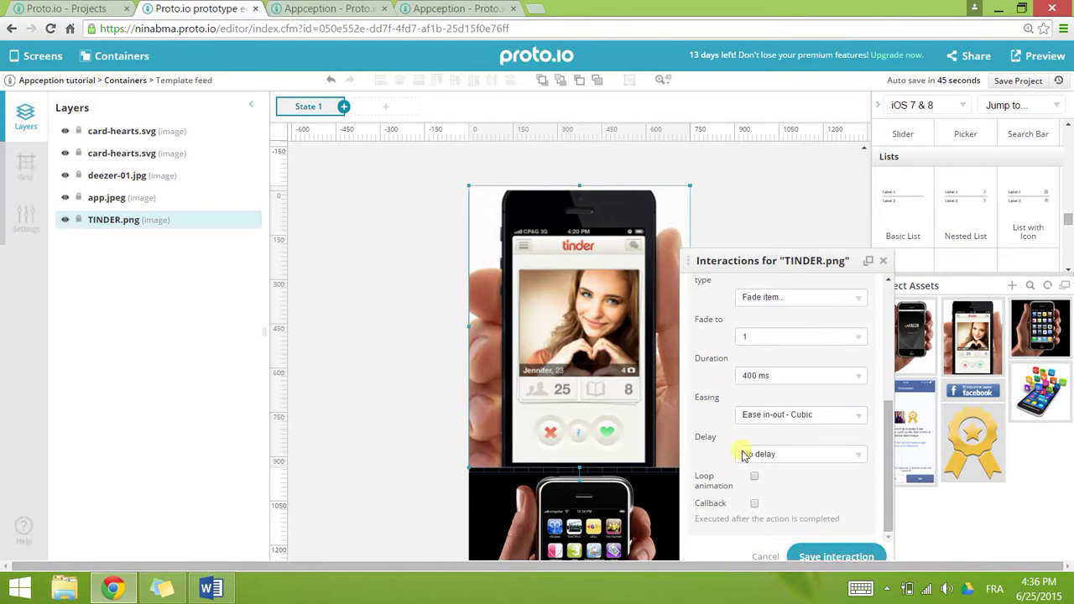
pyautogui.click(851, 556)
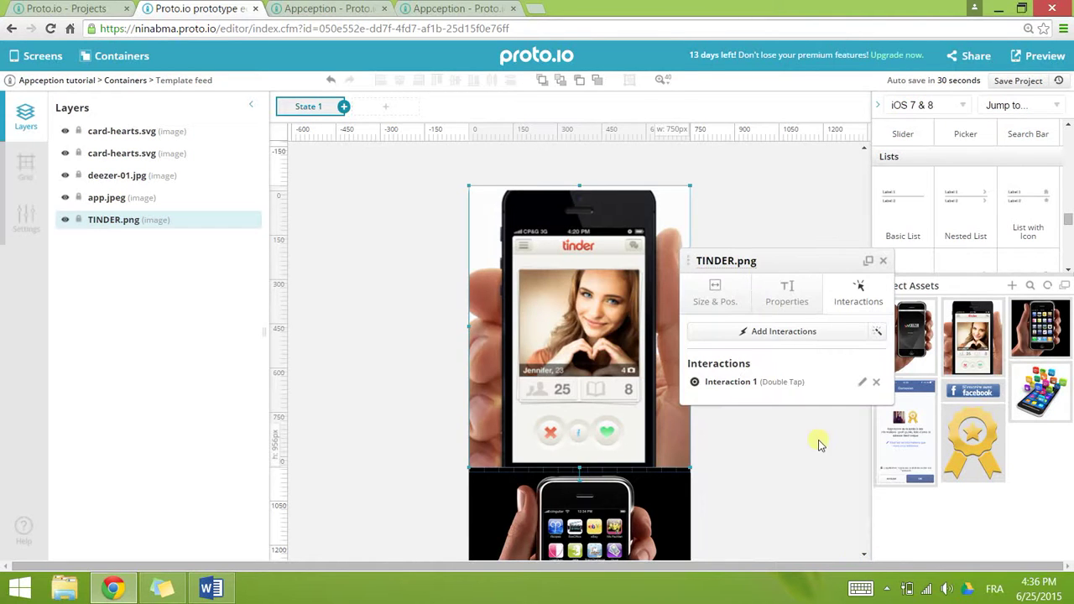
pyautogui.click(883, 261)
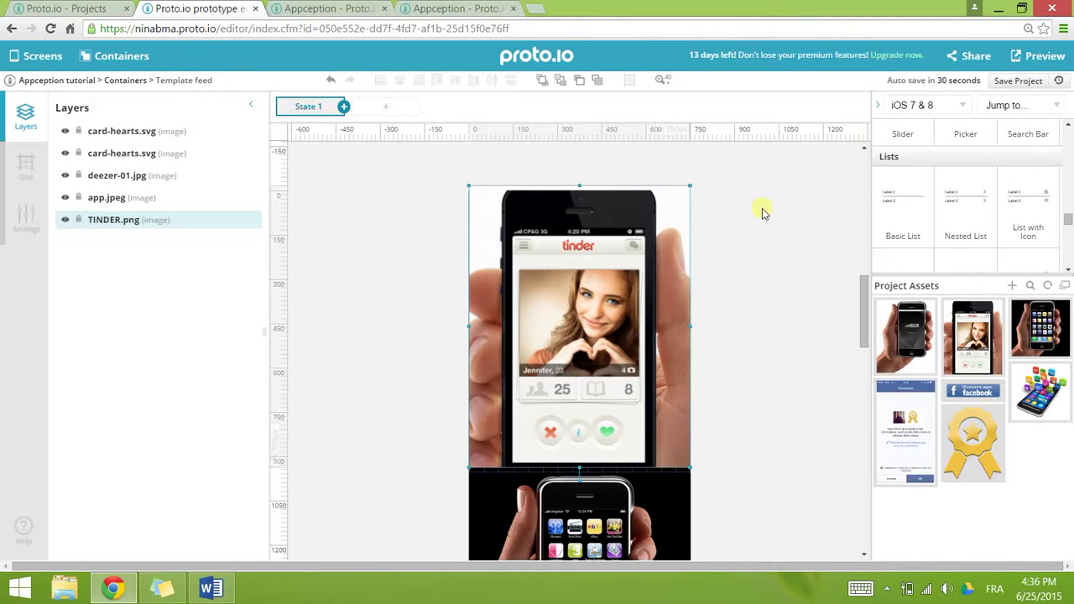
pyautogui.click(1017, 81)
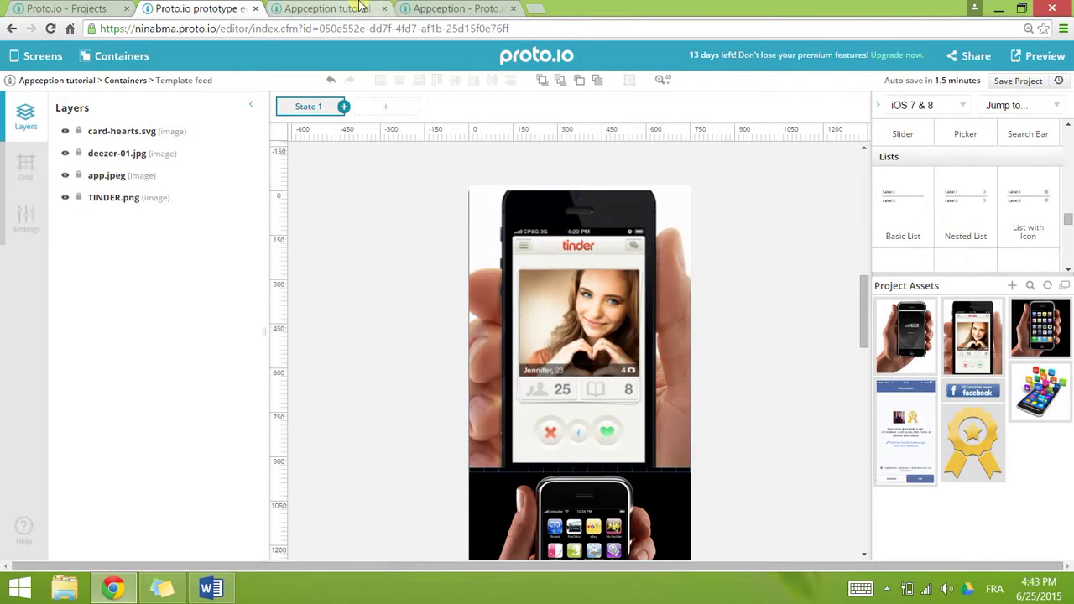
# - Reload the Appception tutorial preview and open its Template screen to test the heart fade on the Tinder image
pyautogui.click(361, 9)
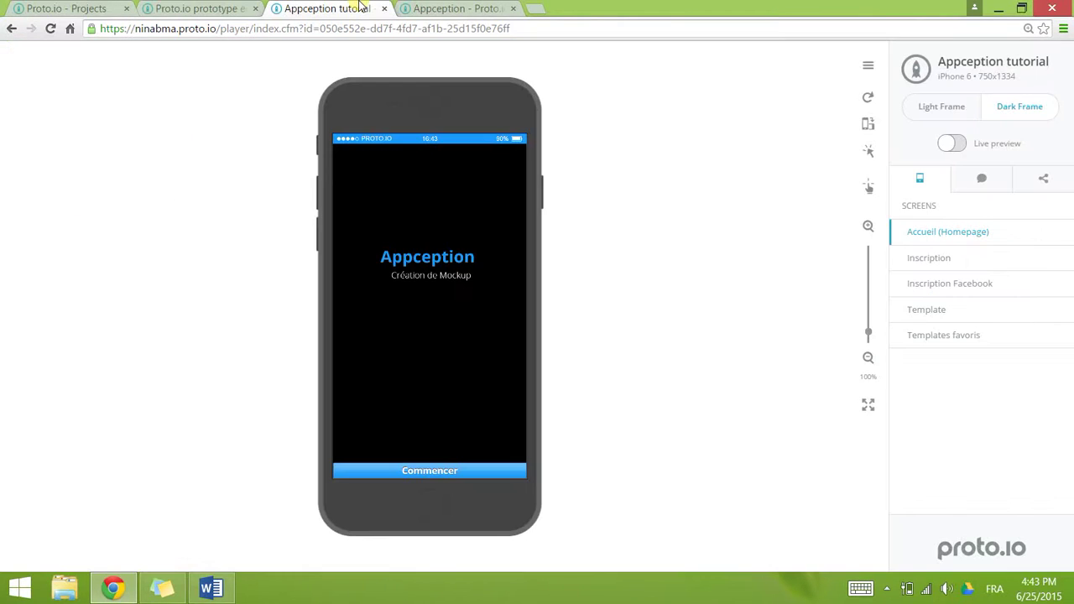
pyautogui.click(870, 106)
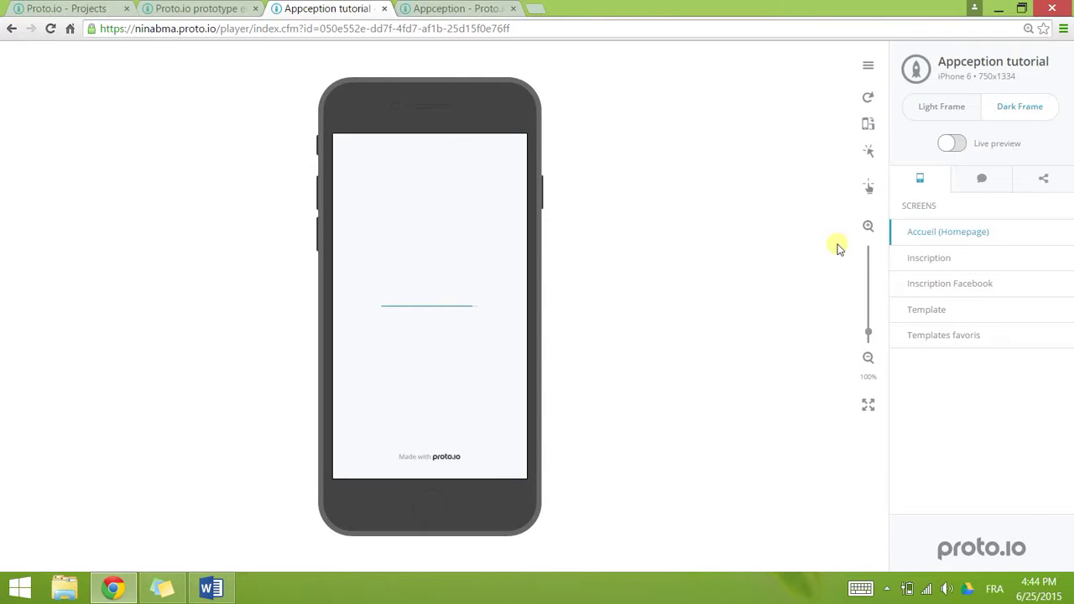
pyautogui.click(943, 312)
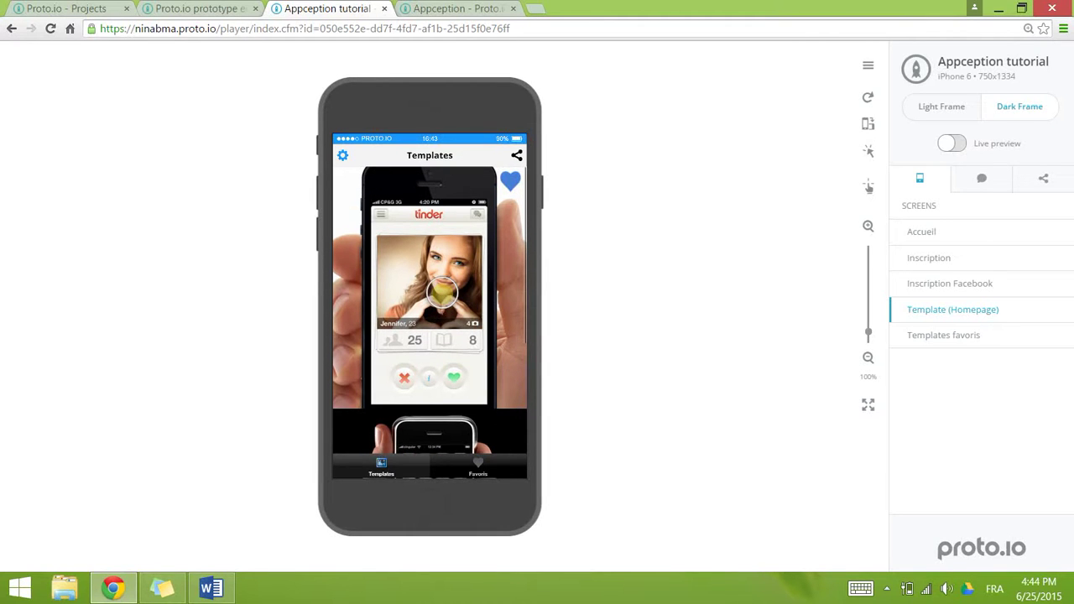
# - Back in the editor, add a callback with the Animate item action to TINDER.png's Double Tap interaction
pyautogui.click(231, 7)
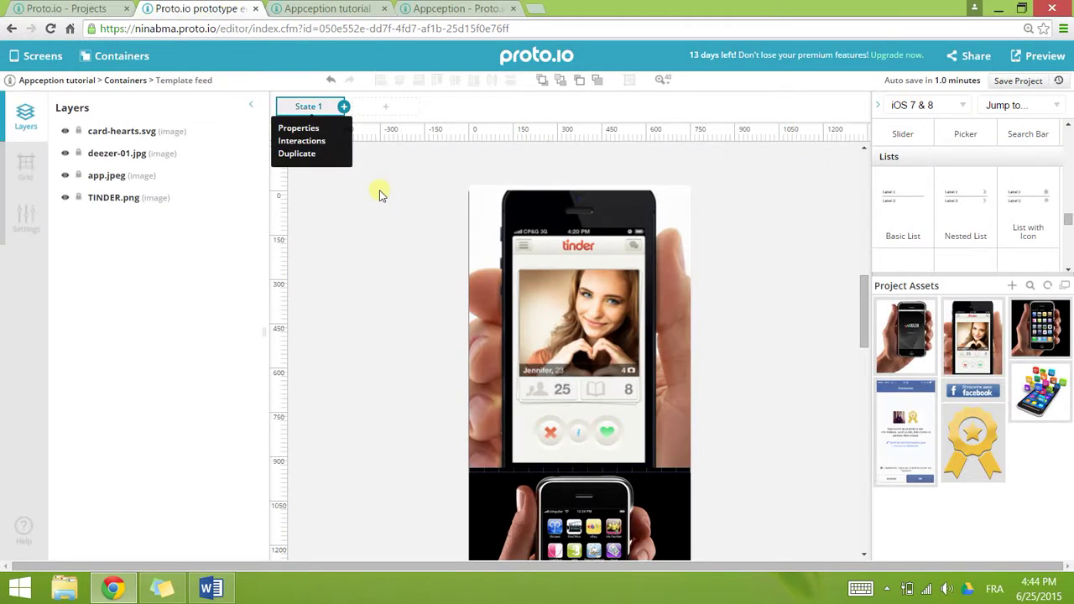
pyautogui.doubleClick(565, 277)
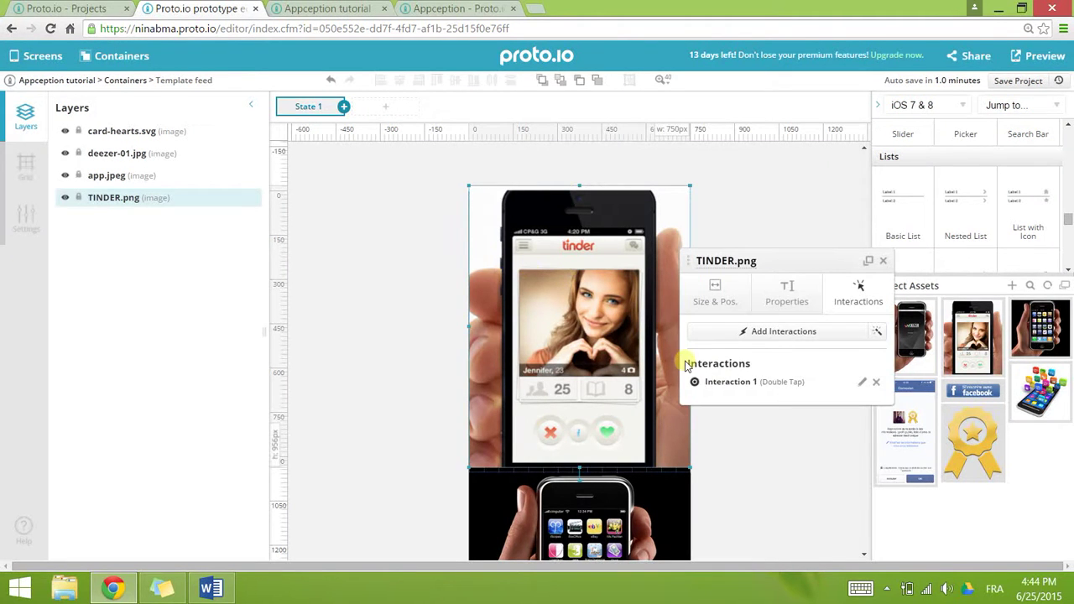
pyautogui.click(755, 382)
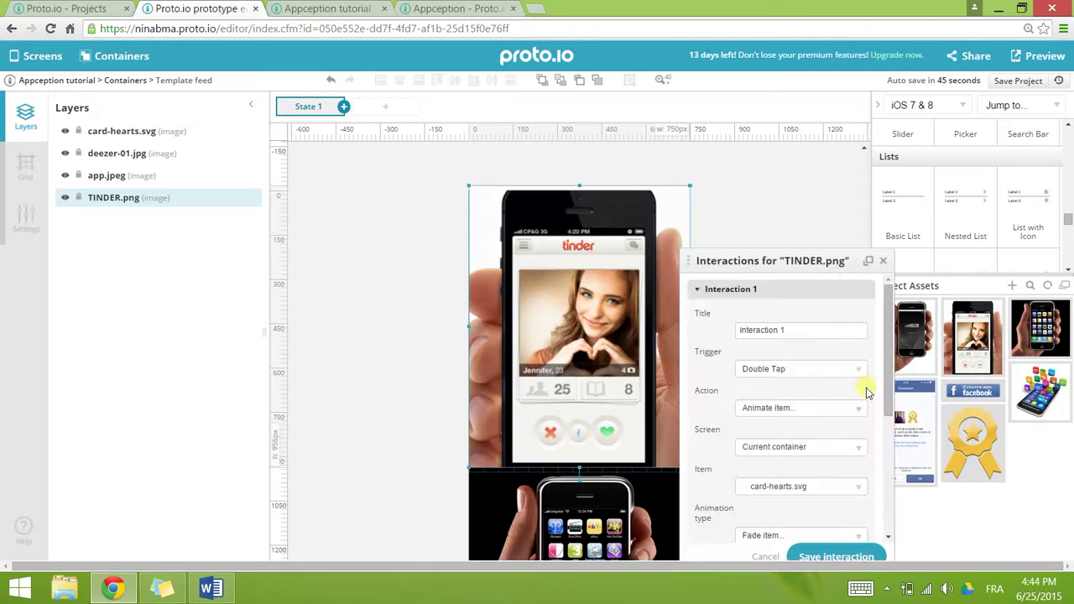
pyautogui.scroll(-5, 805, 440)
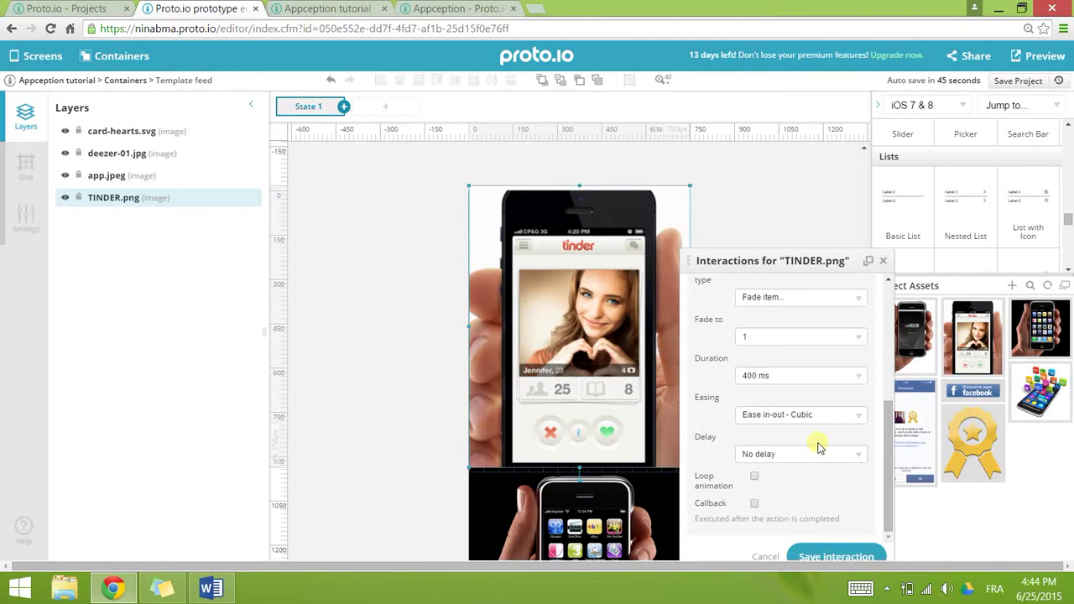
pyautogui.click(754, 503)
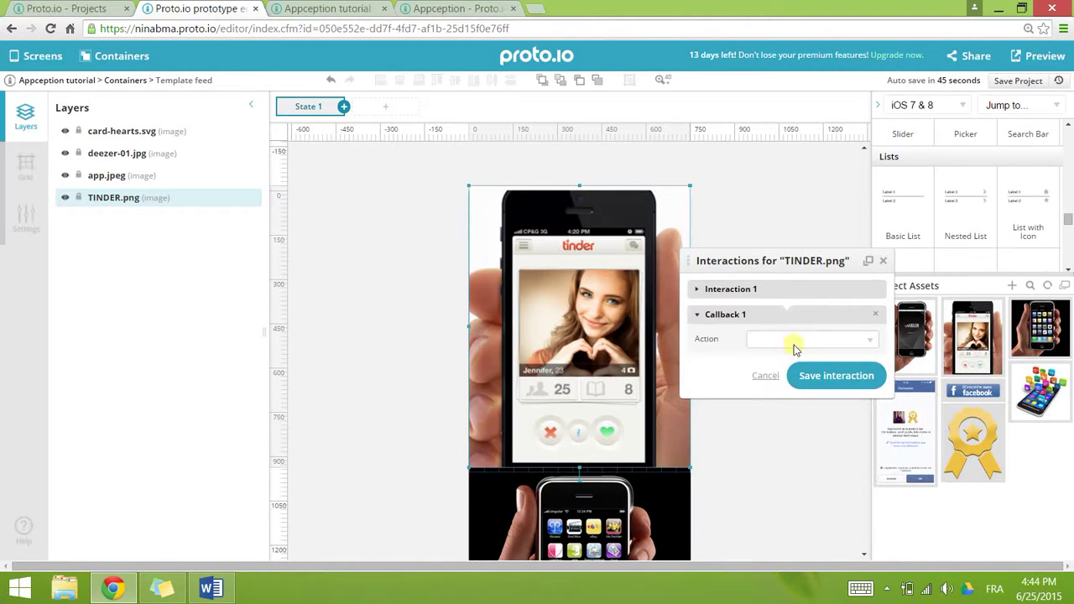
pyautogui.click(796, 339)
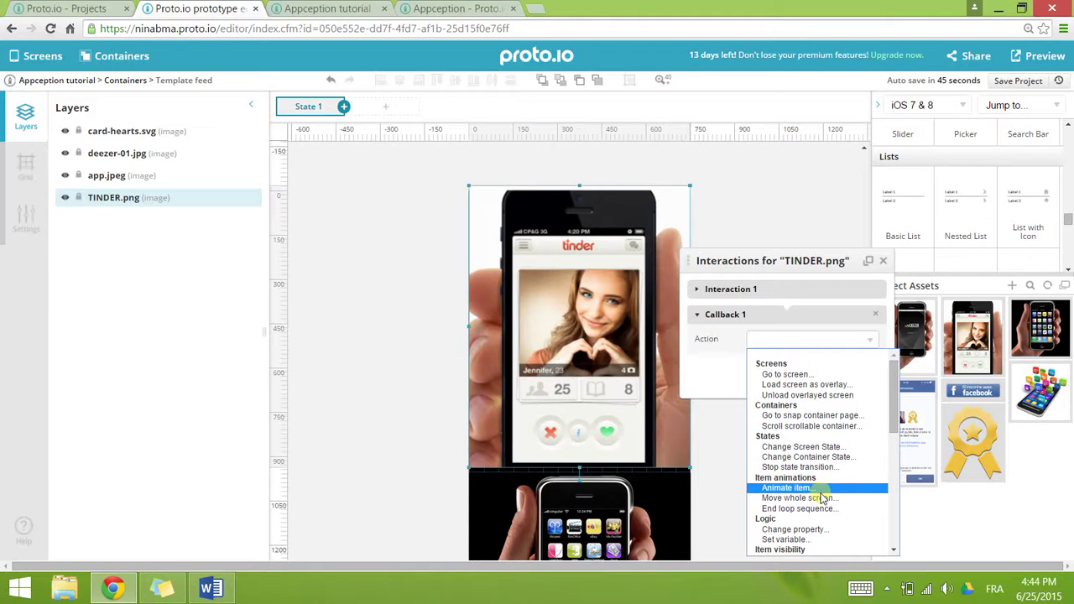
pyautogui.click(790, 490)
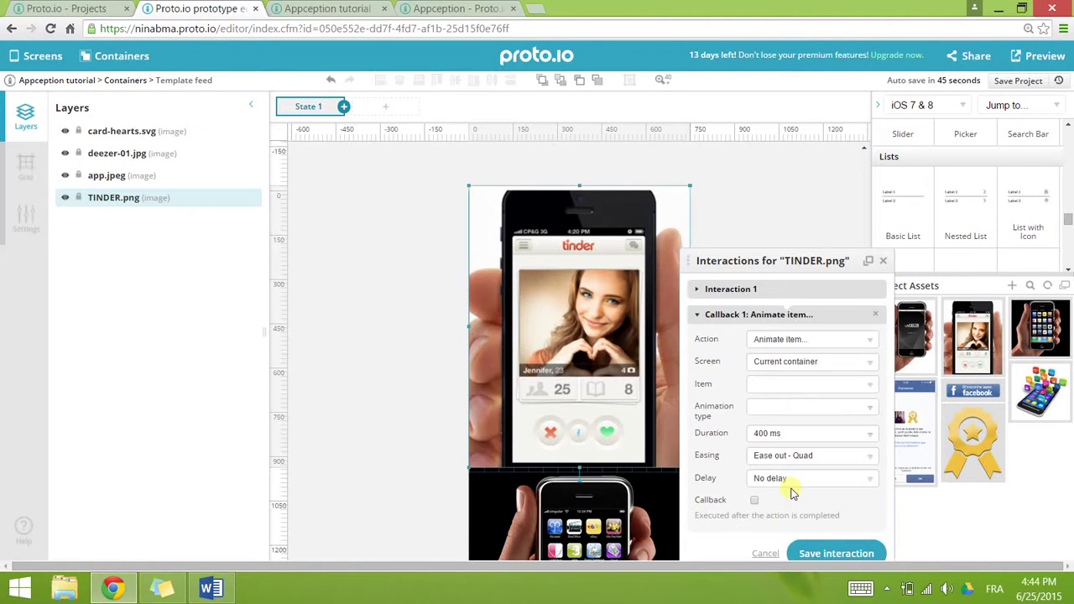
# - Make the callback animate card-hearts.svg in the current container with the Fade item animation type
pyautogui.click(813, 384)
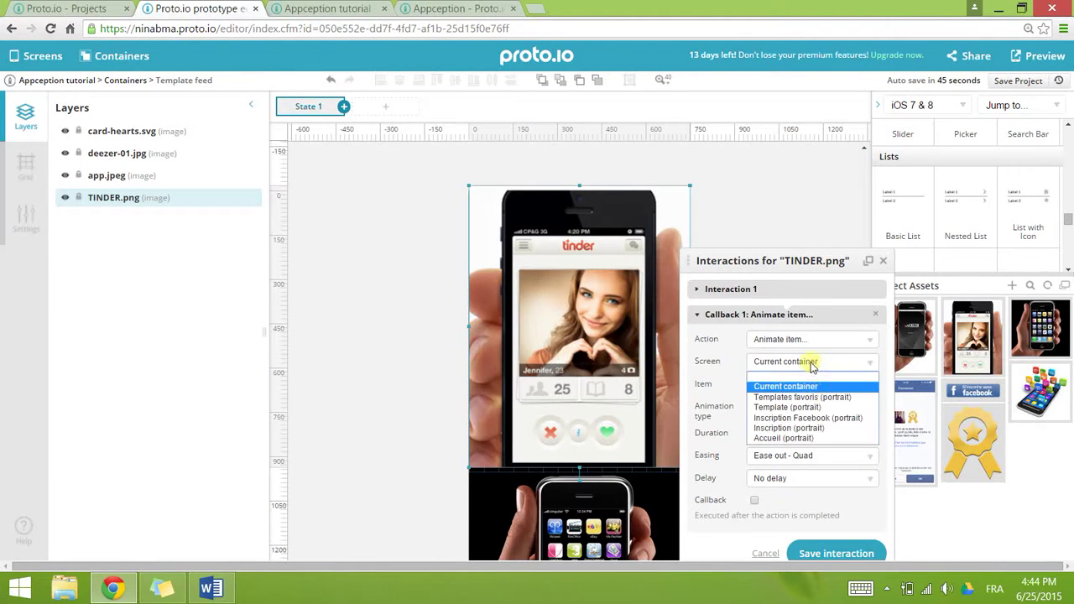
pyautogui.click(814, 391)
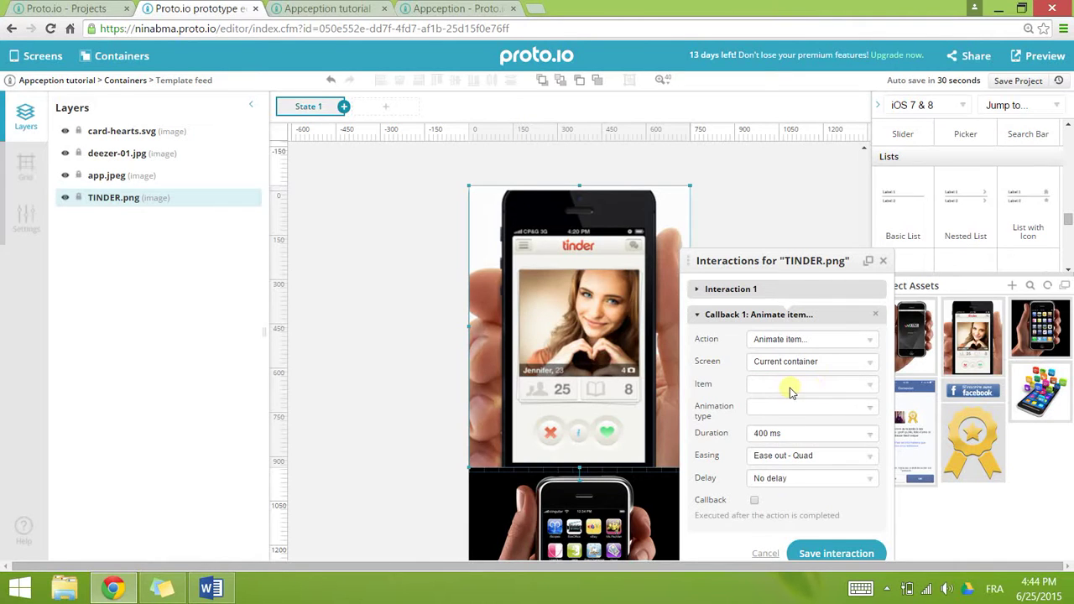
pyautogui.click(790, 388)
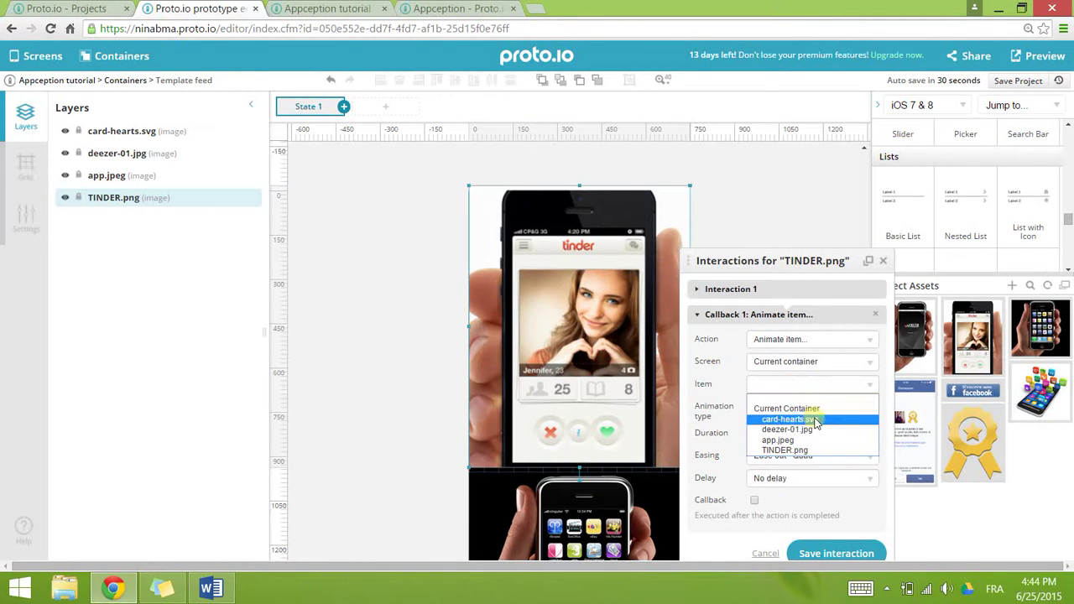
pyautogui.click(815, 419)
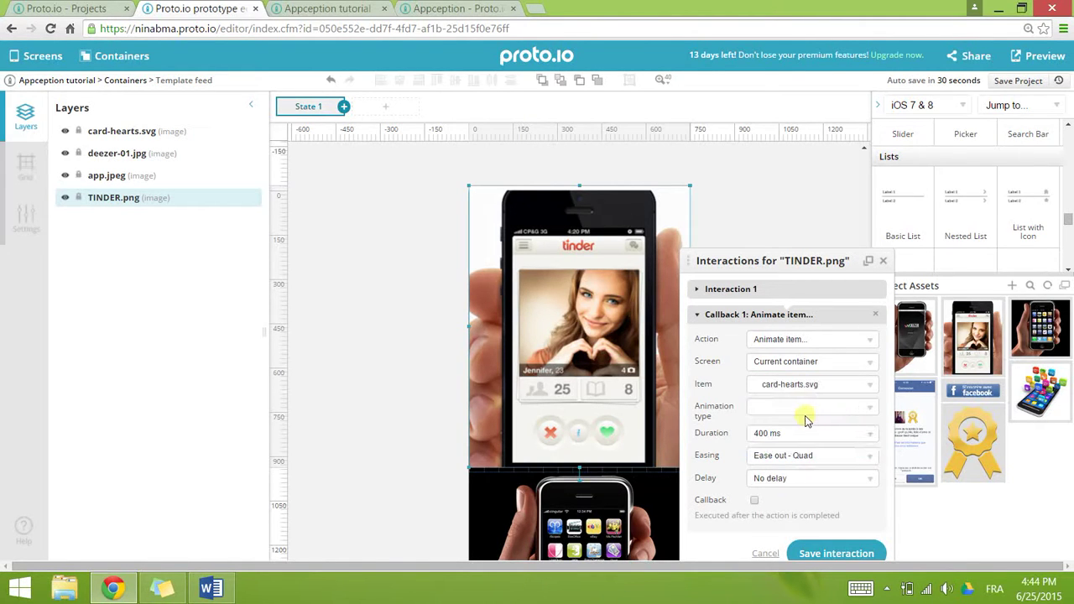
pyautogui.click(805, 415)
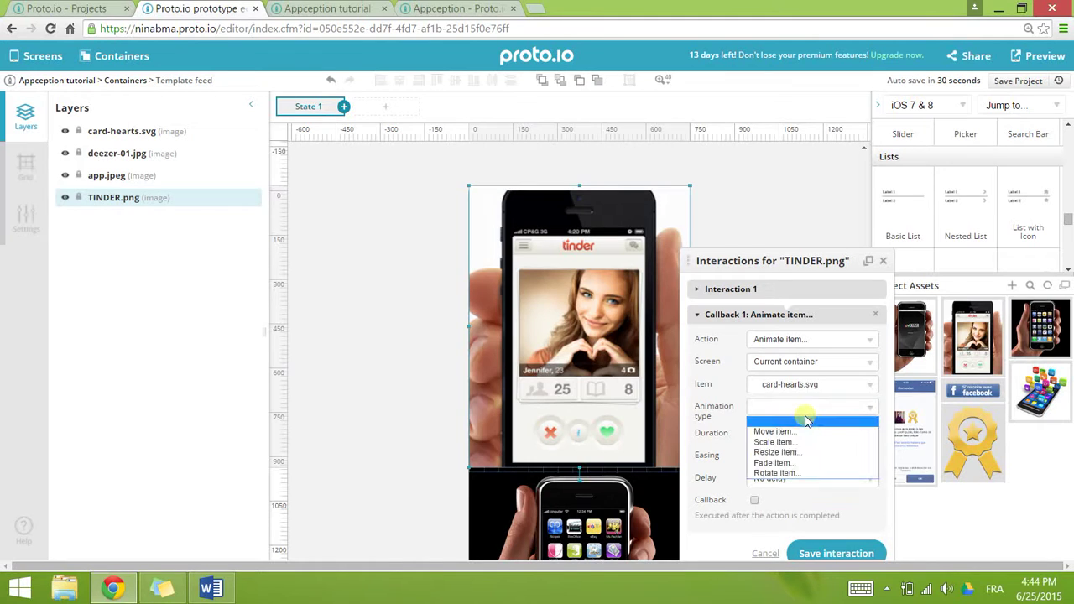
pyautogui.click(817, 464)
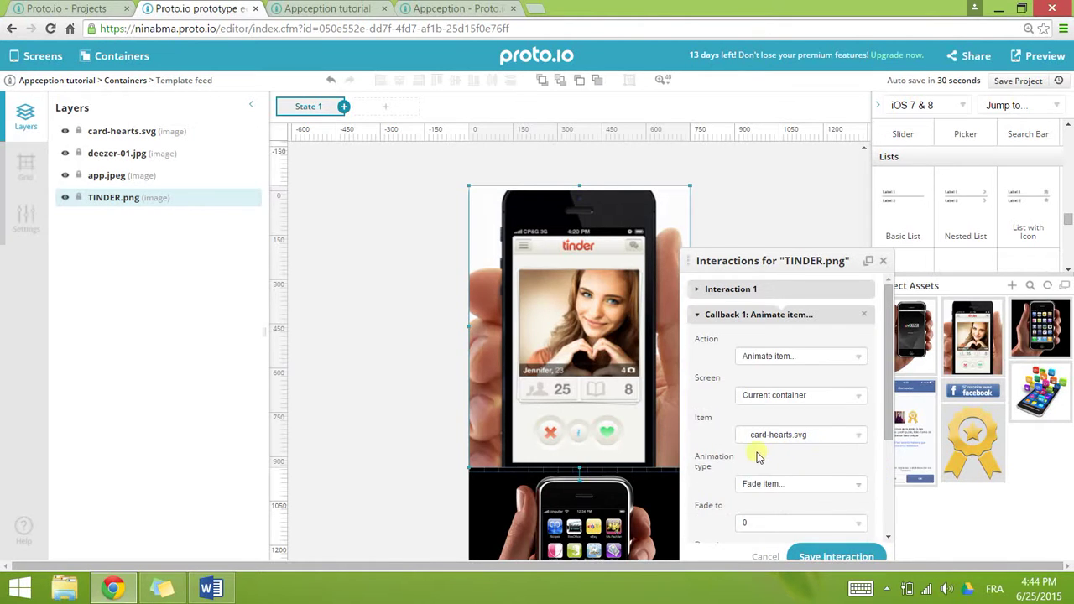
# - Set the callback's fade-to value to 0.6
pyautogui.scroll(-3, 758, 452)
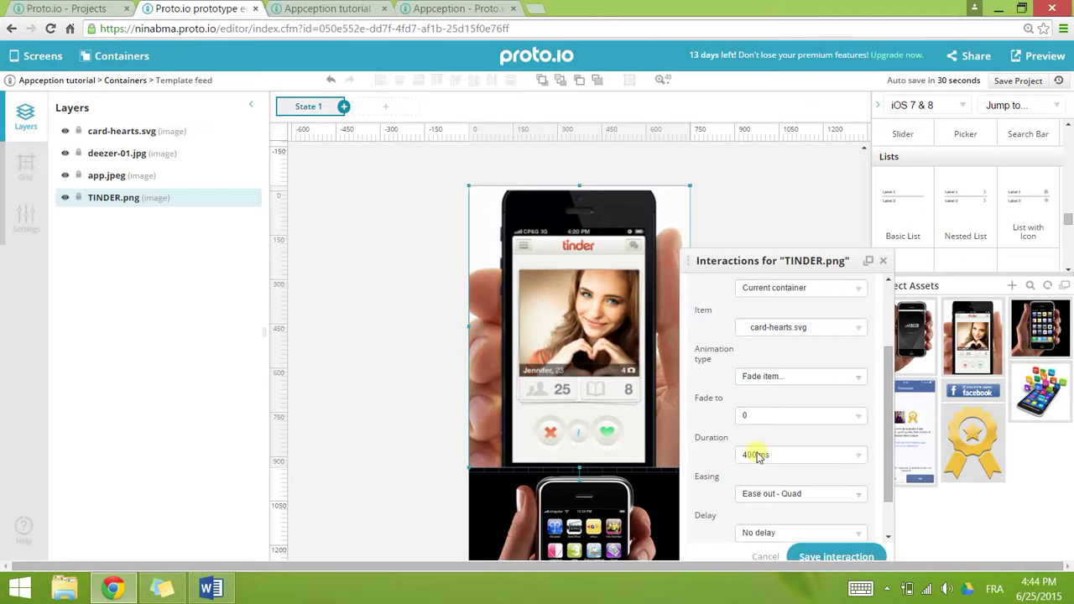
pyautogui.click(773, 415)
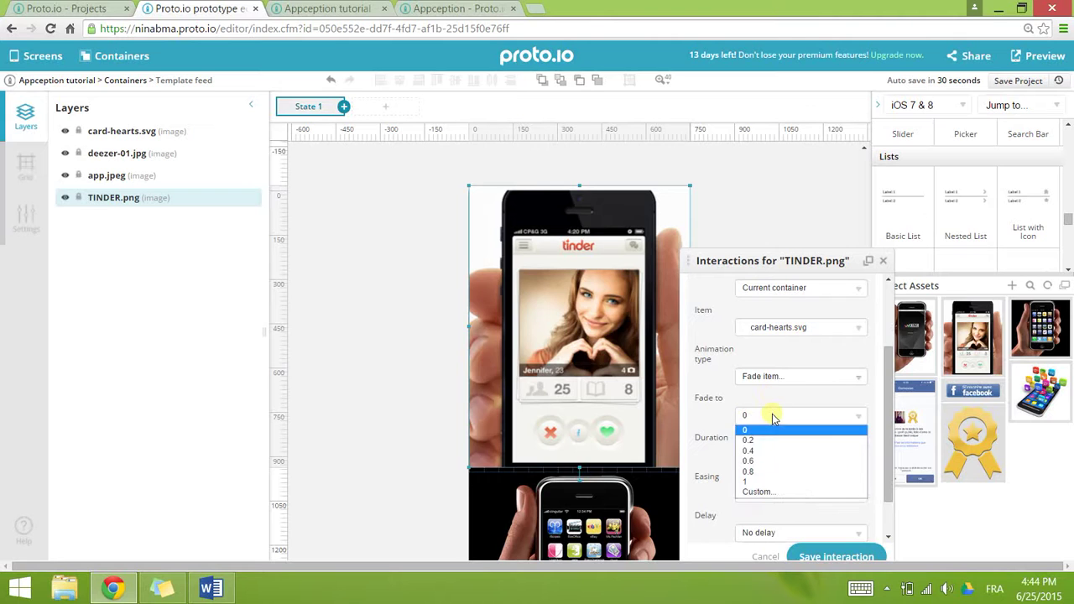
pyautogui.click(773, 462)
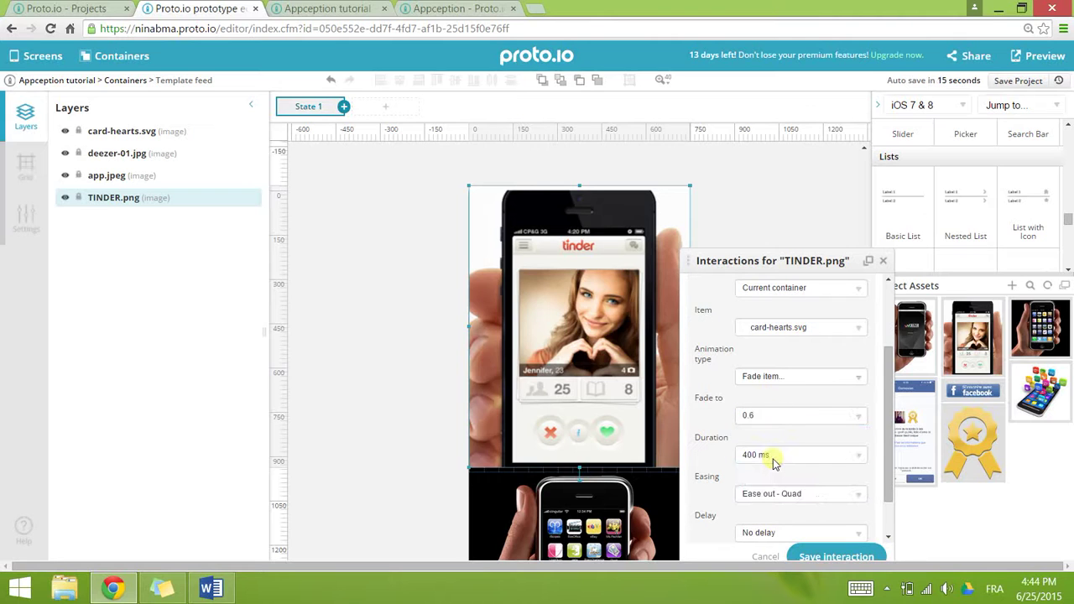
pyautogui.scroll(-1, 773, 462)
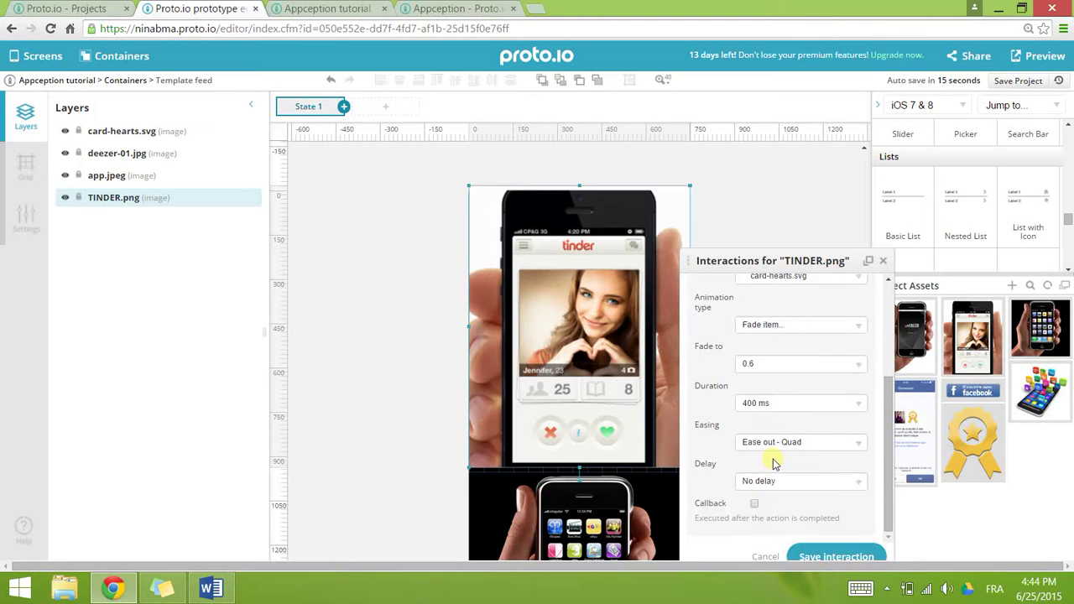
# - Set the callback fade's duration to 700 ms, then save the interaction and the project
pyautogui.click(776, 404)
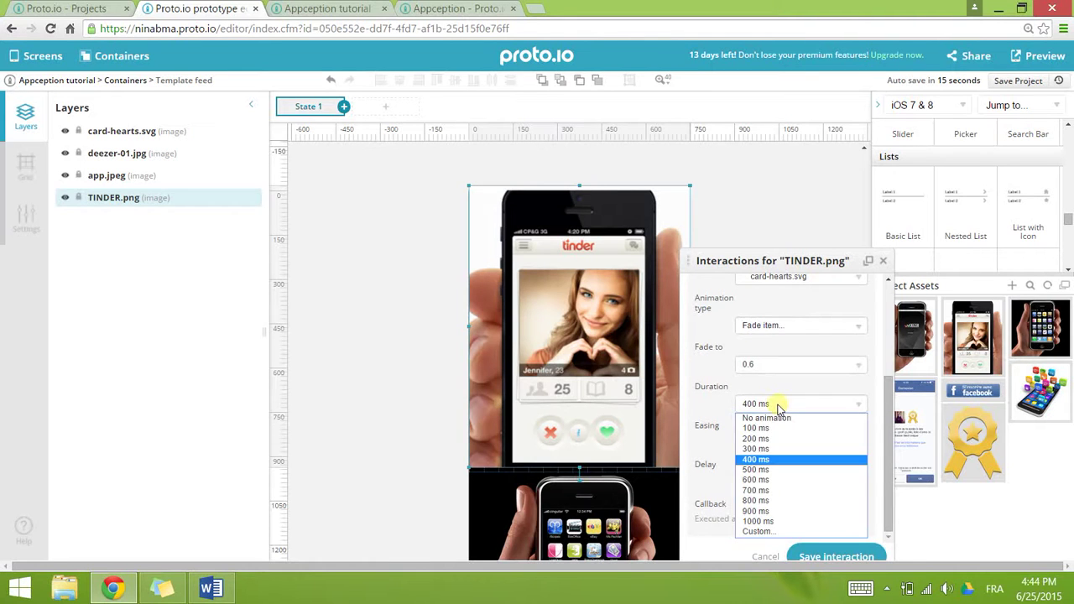
pyautogui.click(800, 493)
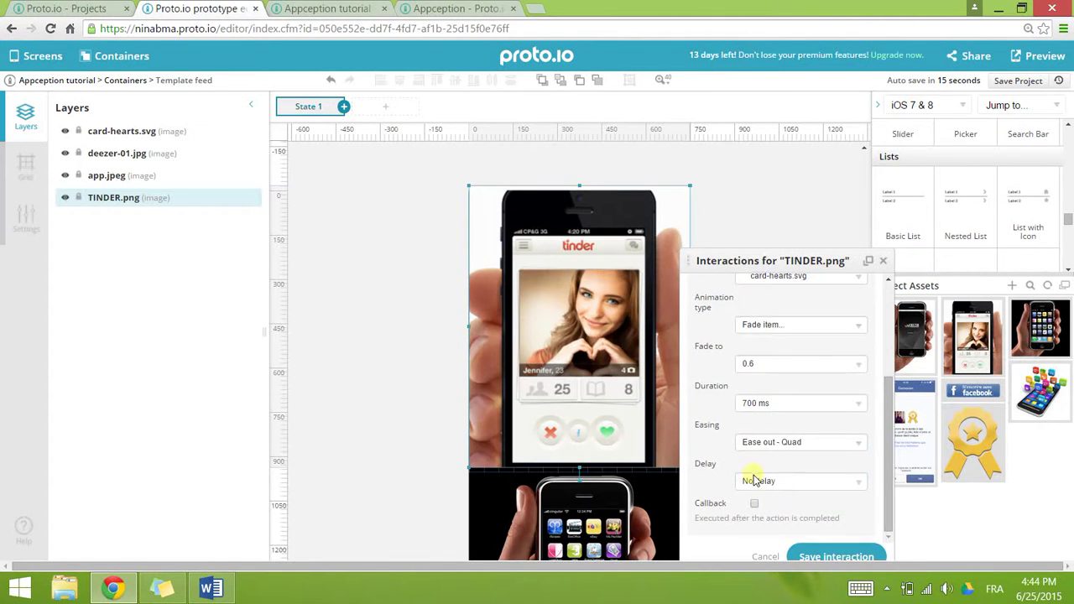
pyautogui.click(836, 557)
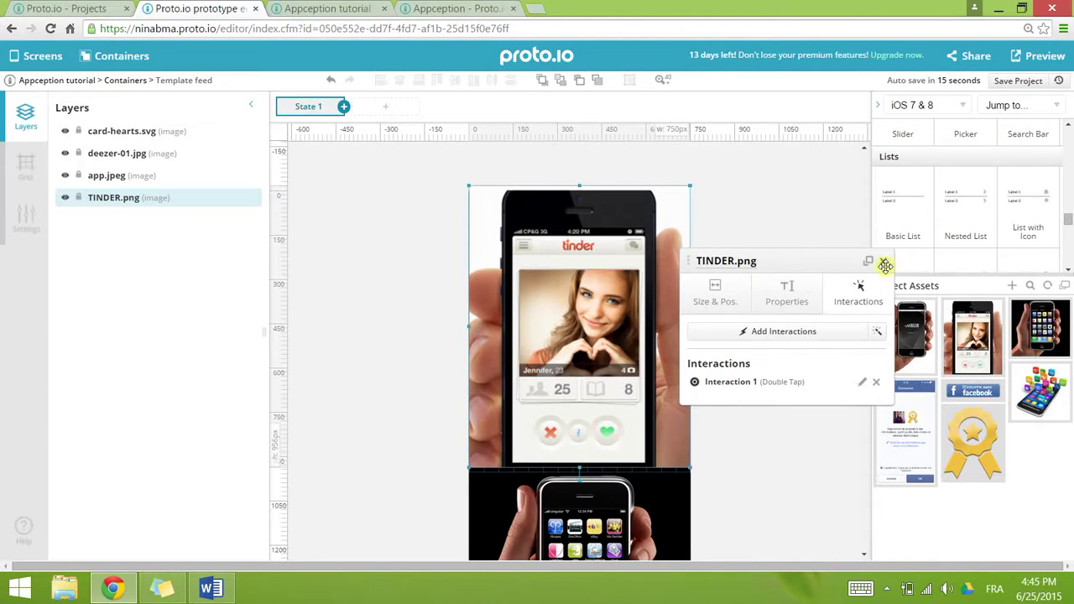
pyautogui.click(1022, 83)
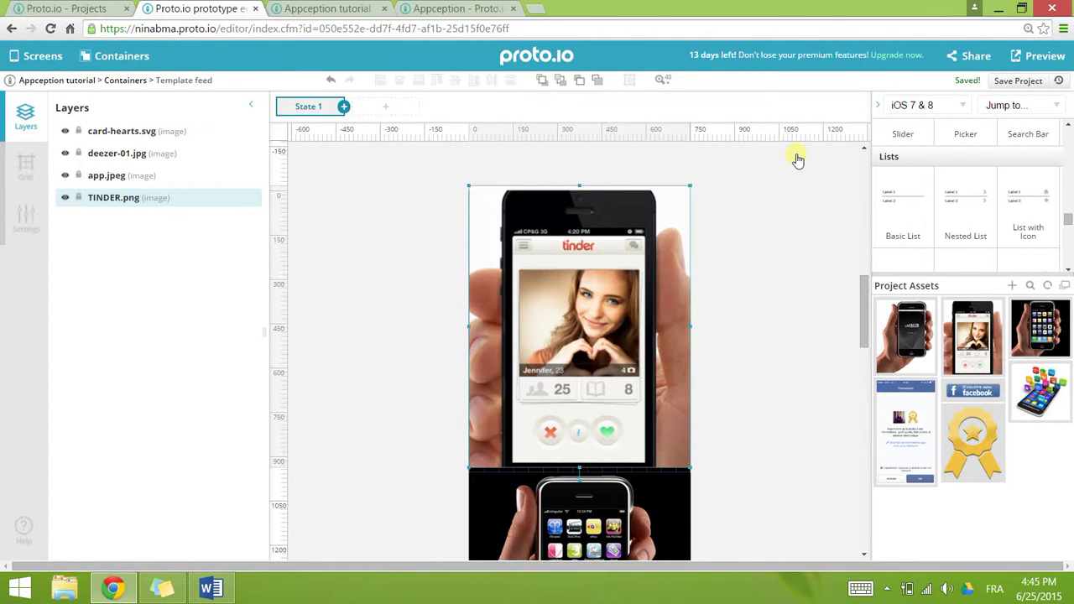
# - Reload the Appception tutorial preview and open its Template screen to test the two-stage heart fade on the Tinder image
pyautogui.hotkey('ctrl', 'Tab')
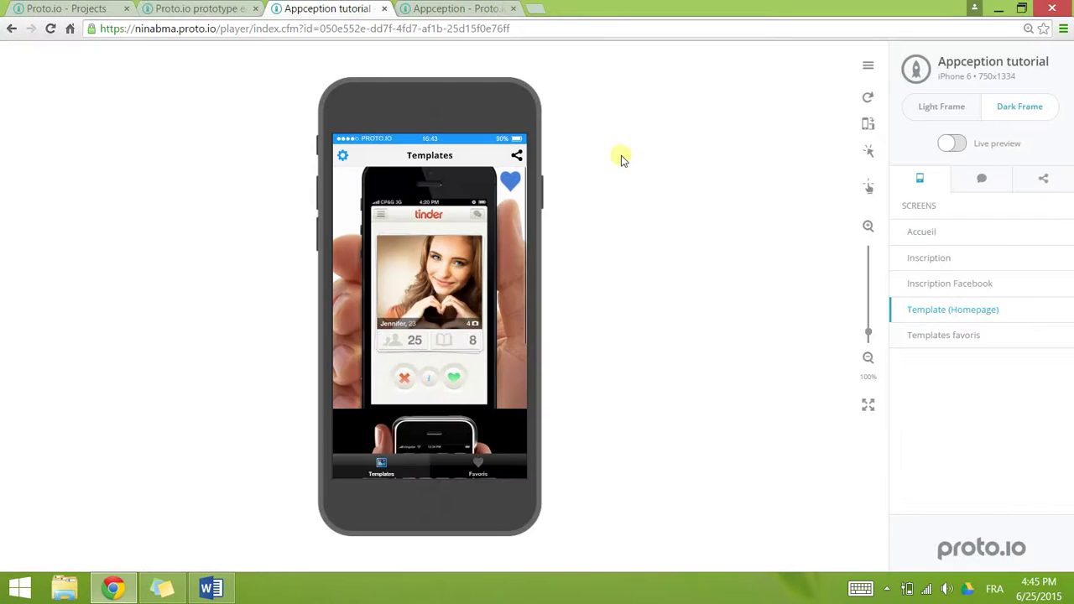
pyautogui.click(867, 98)
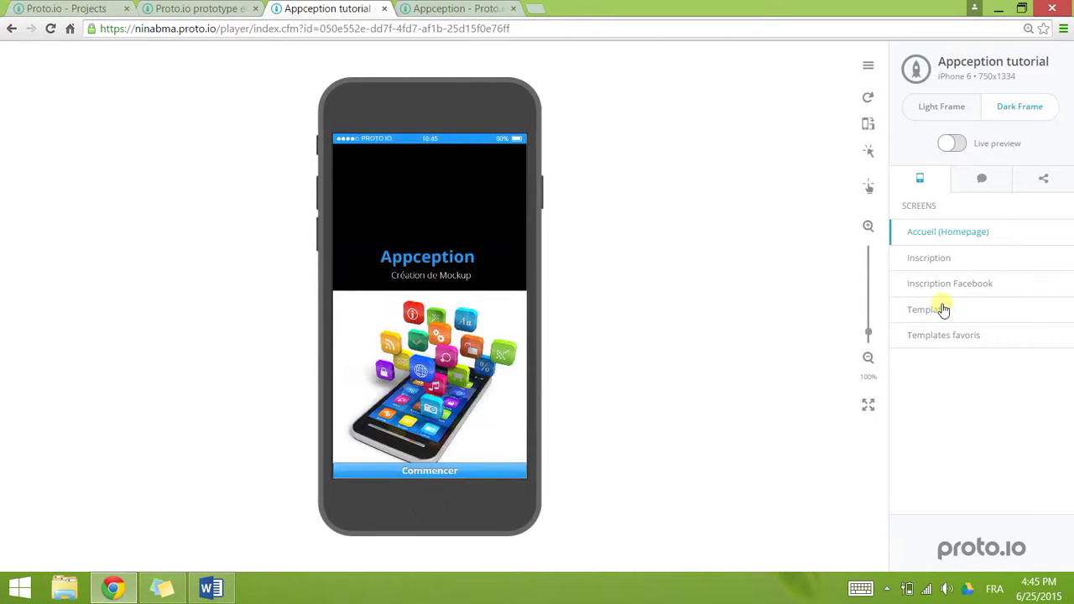
pyautogui.click(930, 311)
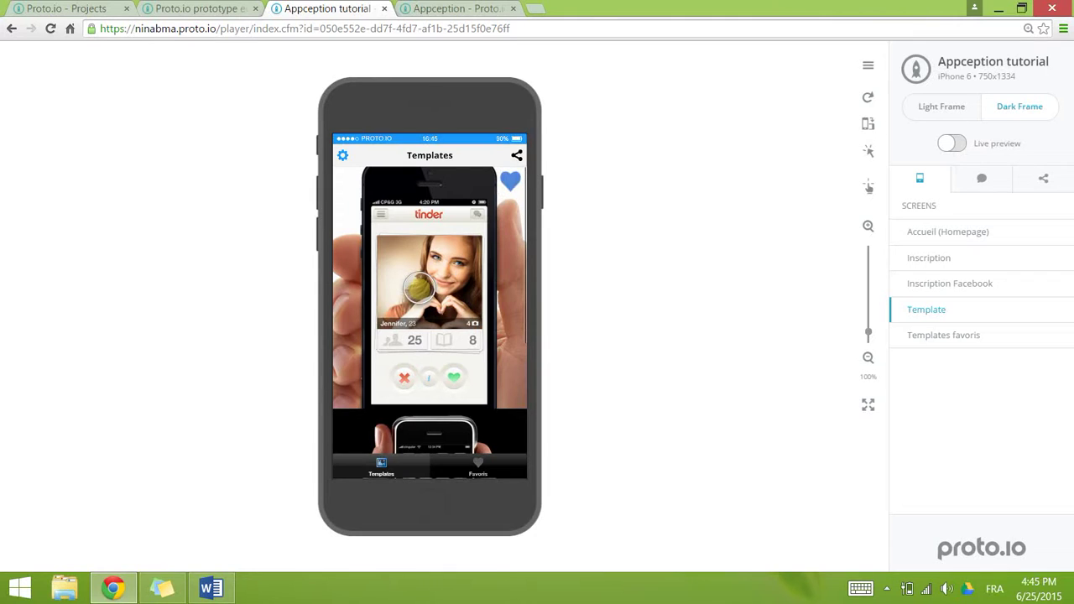
# - Back in the editor, select the card-hearts.svg image in the Tinder template's corner and copy it
pyautogui.click(171, 6)
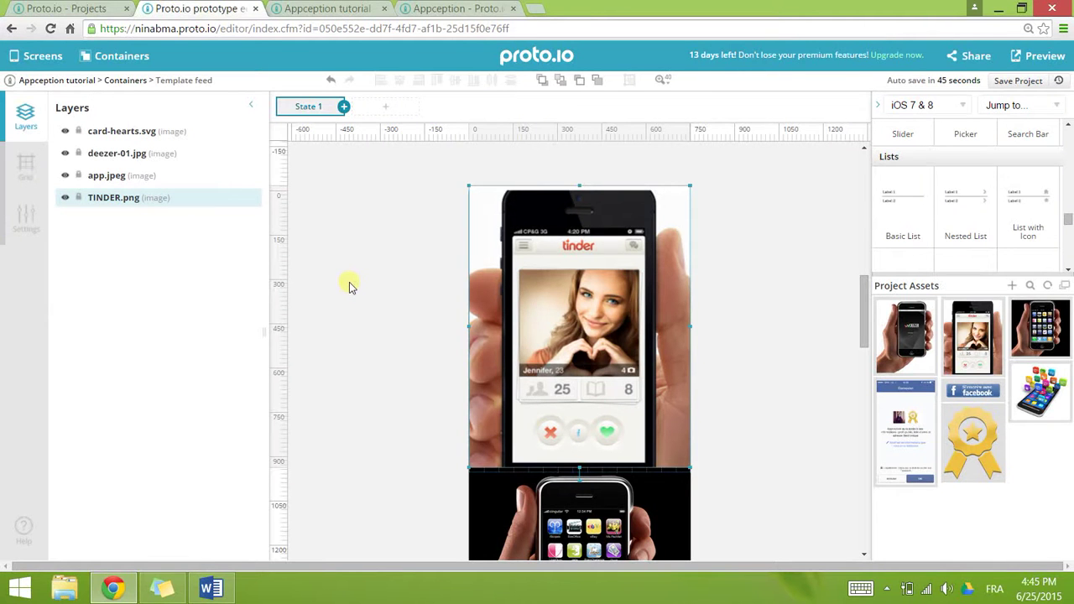
pyautogui.scroll(-10, 350, 284)
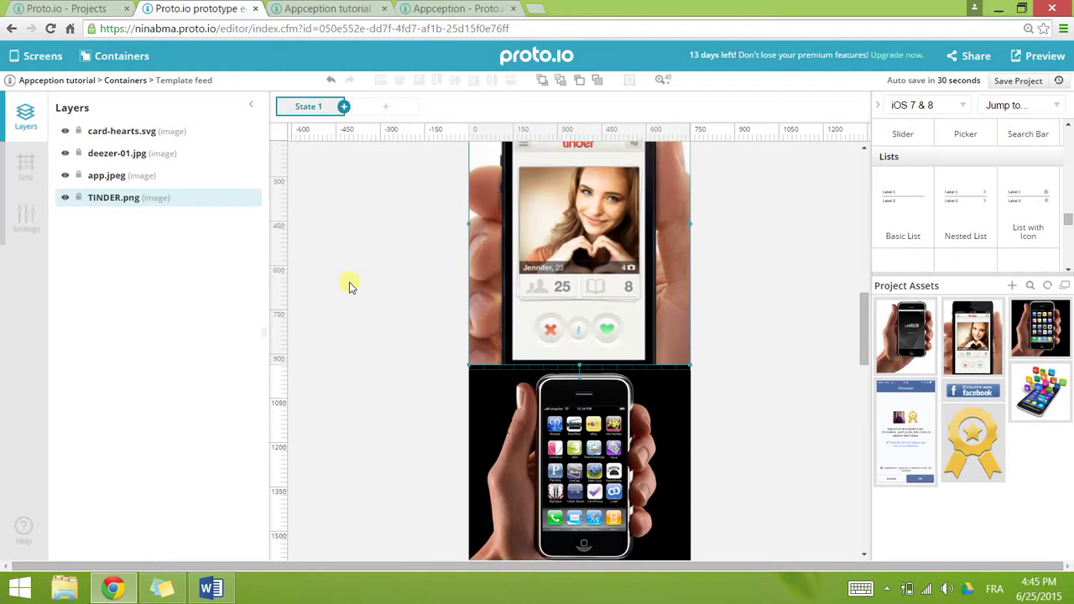
pyautogui.scroll(10, 350, 284)
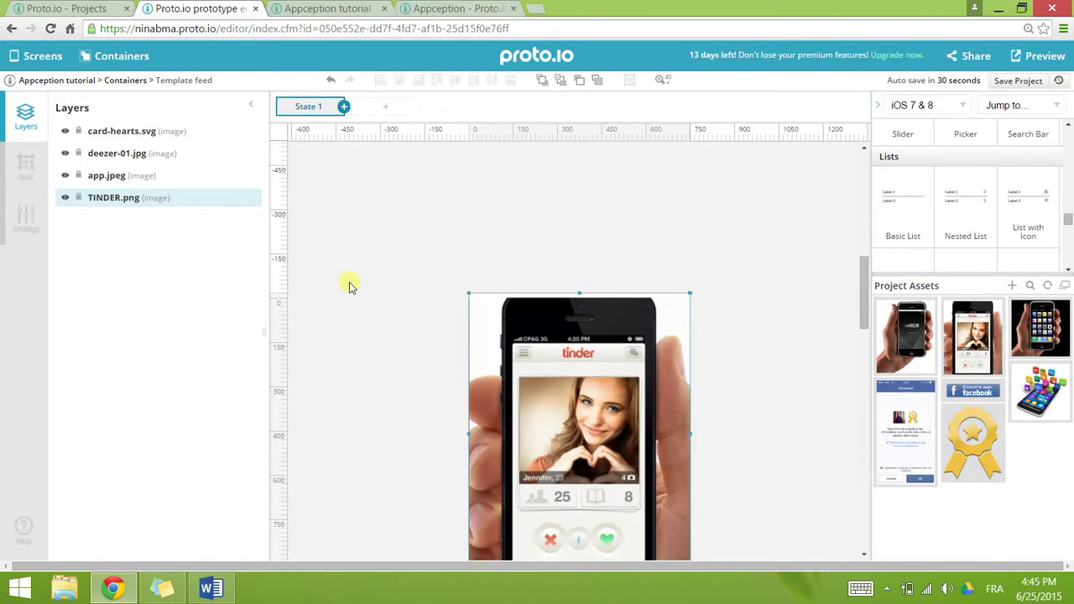
pyautogui.scroll(-1, 350, 283)
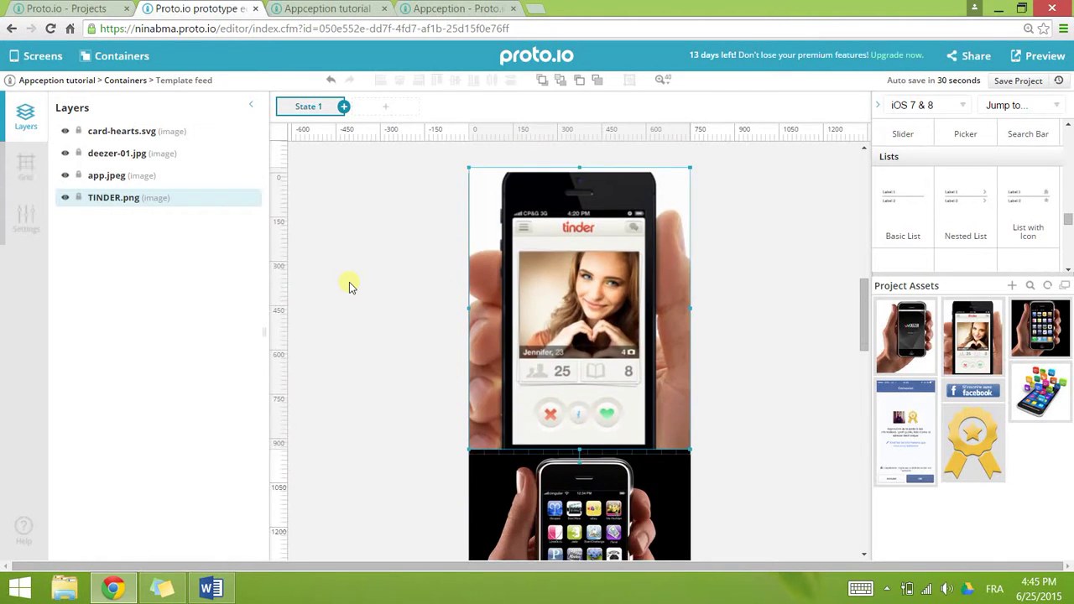
pyautogui.click(674, 204)
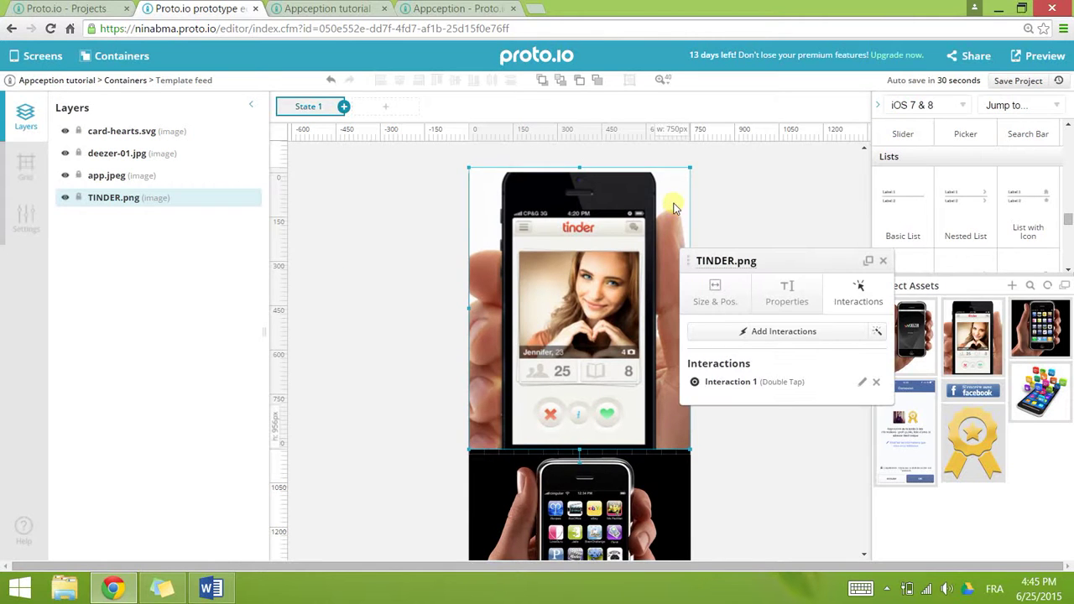
pyautogui.click(668, 189)
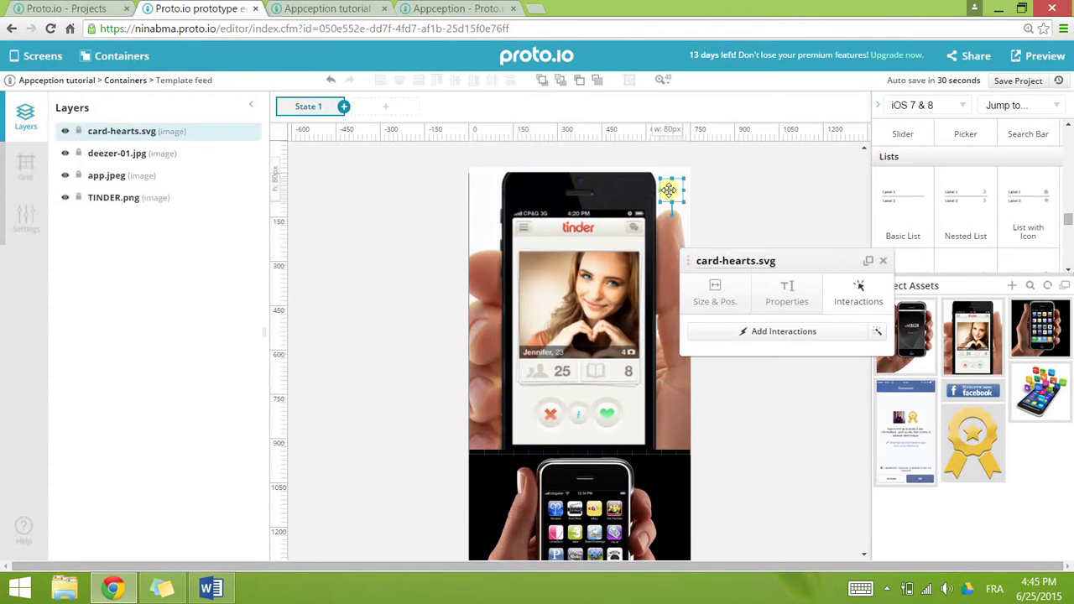
pyautogui.click(733, 300)
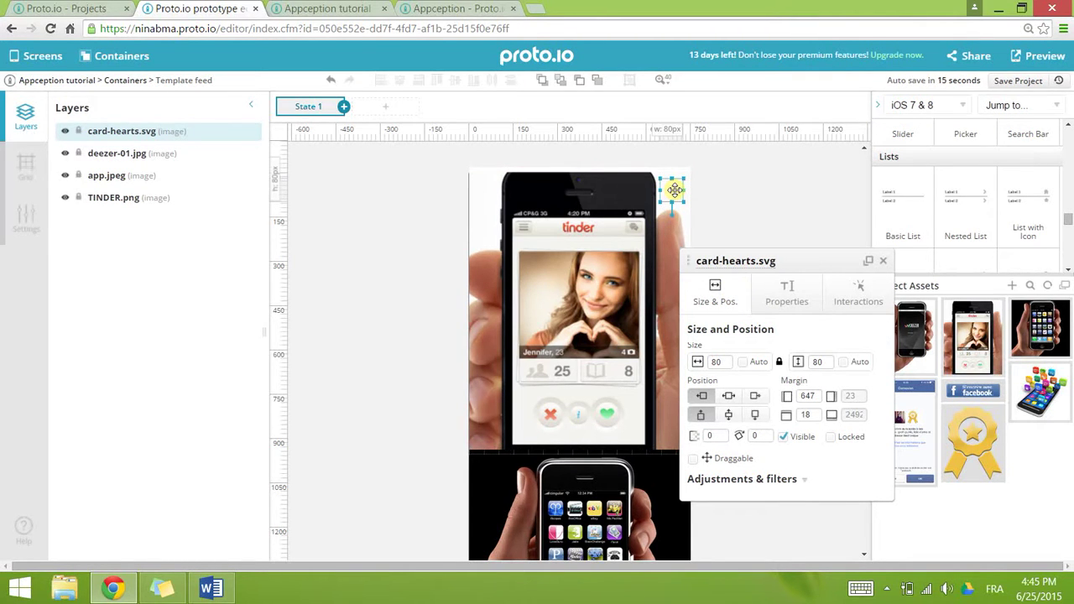
pyautogui.hotkey('ctrl', 'c')
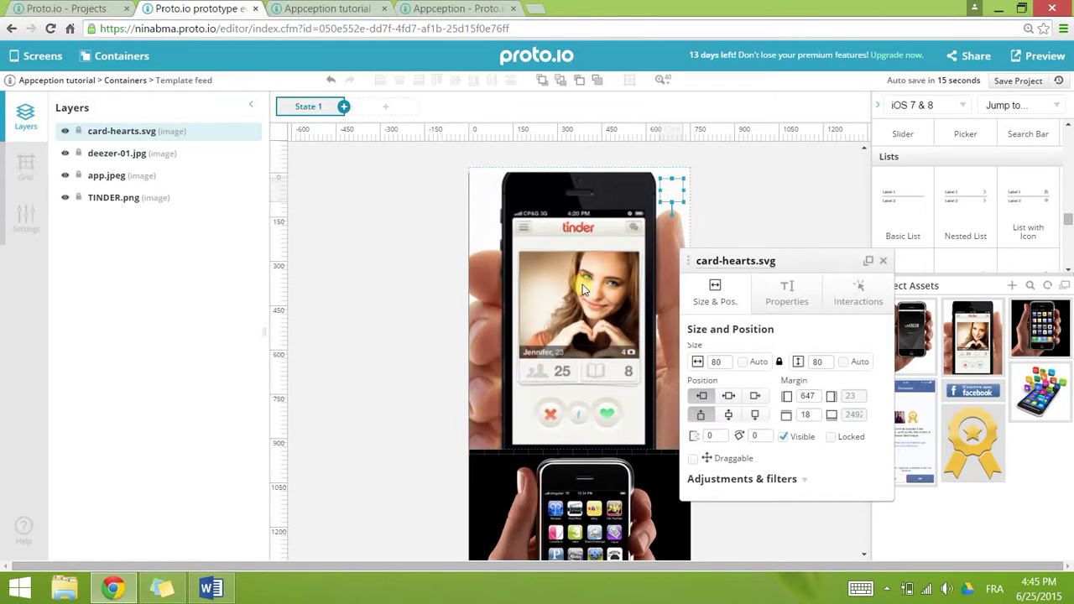
# - Paste a copy of the heart and move it onto app.jpeg's upper-right corner, with margins of about 636 left and 975 top
pyautogui.scroll(-3, 601, 289)
pyautogui.click(664, 328)
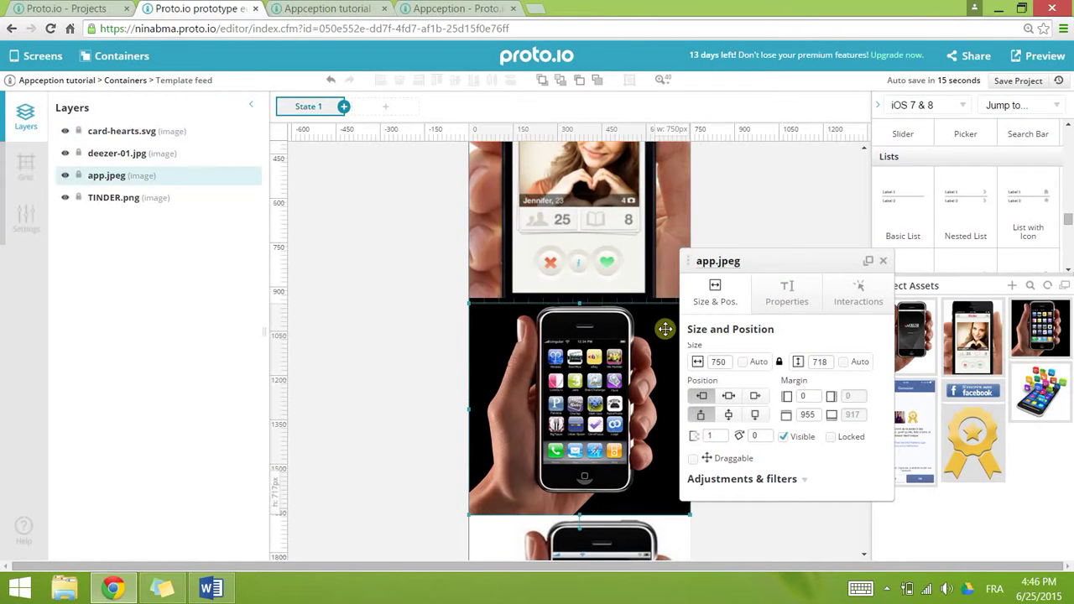
pyautogui.hotkey('ctrl', 'v')
pyautogui.scroll(3, 665, 329)
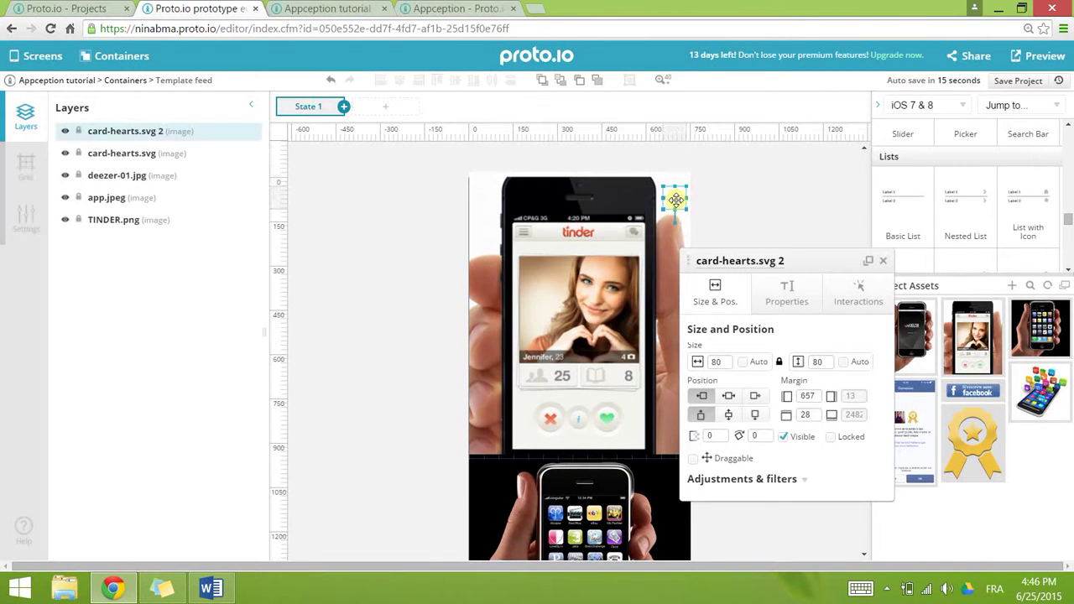
pyautogui.moveTo(676, 200); pyautogui.dragTo(669, 479)
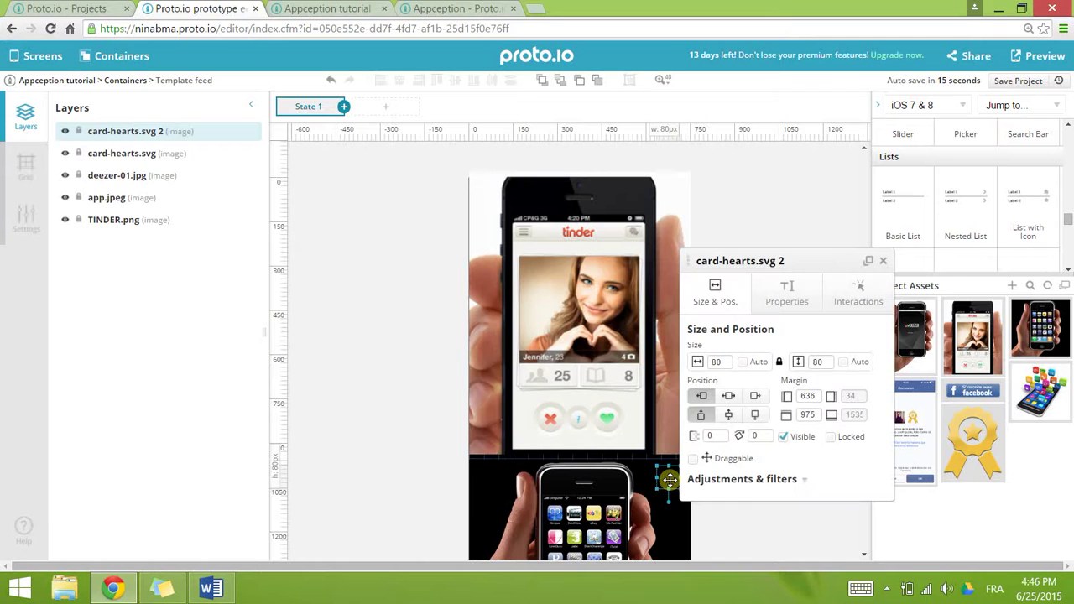
pyautogui.click(745, 527)
# - Paste another heart and move it onto the Deezer image's upper-right corner, with margins of about 647 left and 1710 top
pyautogui.scroll(-5, 743, 520)
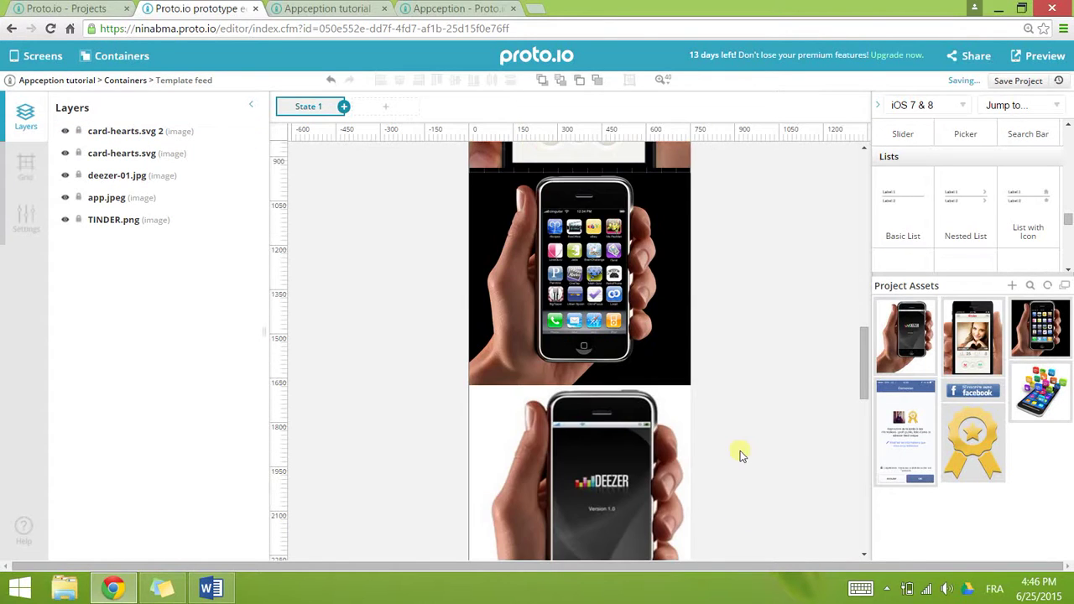
pyautogui.hotkey('ctrl', 'v')
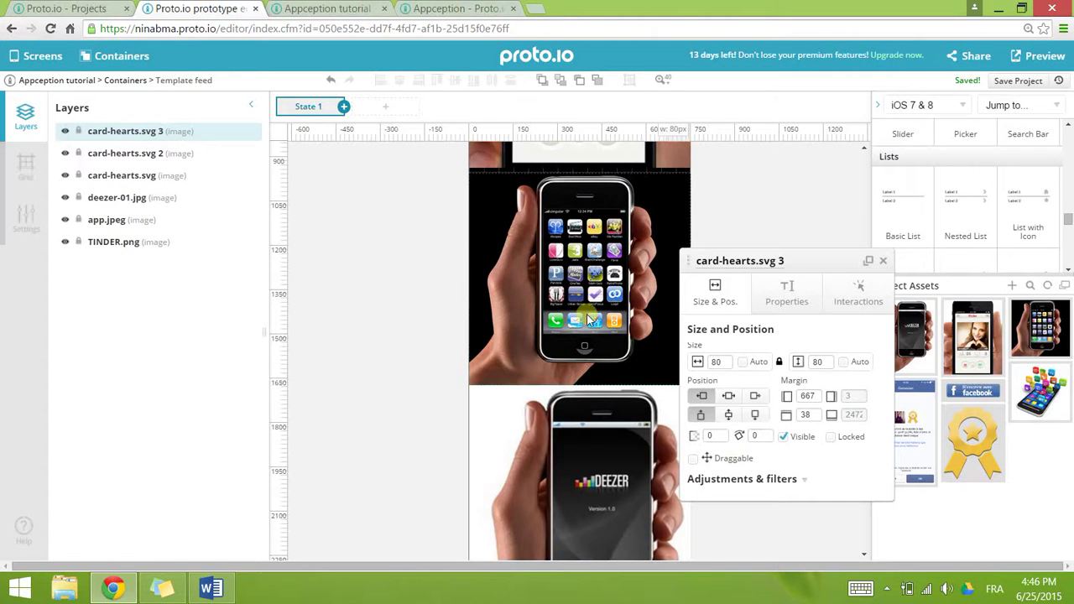
pyautogui.scroll(5, 587, 314)
pyautogui.moveTo(673, 501)
pyautogui.mouseDown()
pyautogui.moveTo(683, 506)
pyautogui.moveTo(666, 516)
pyautogui.mouseUp()
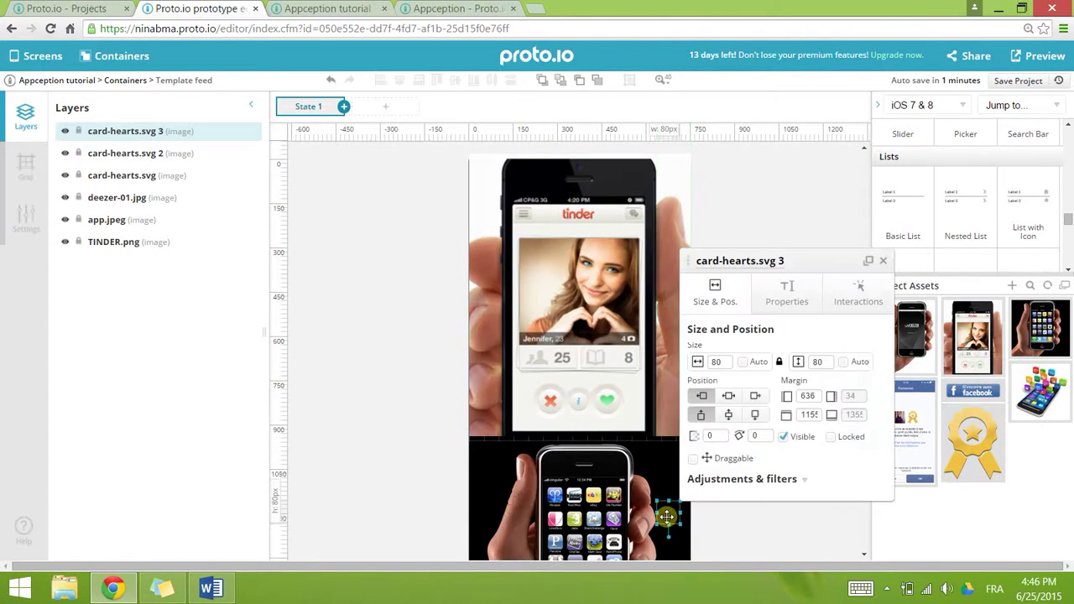
pyautogui.scroll(-5, 731, 532)
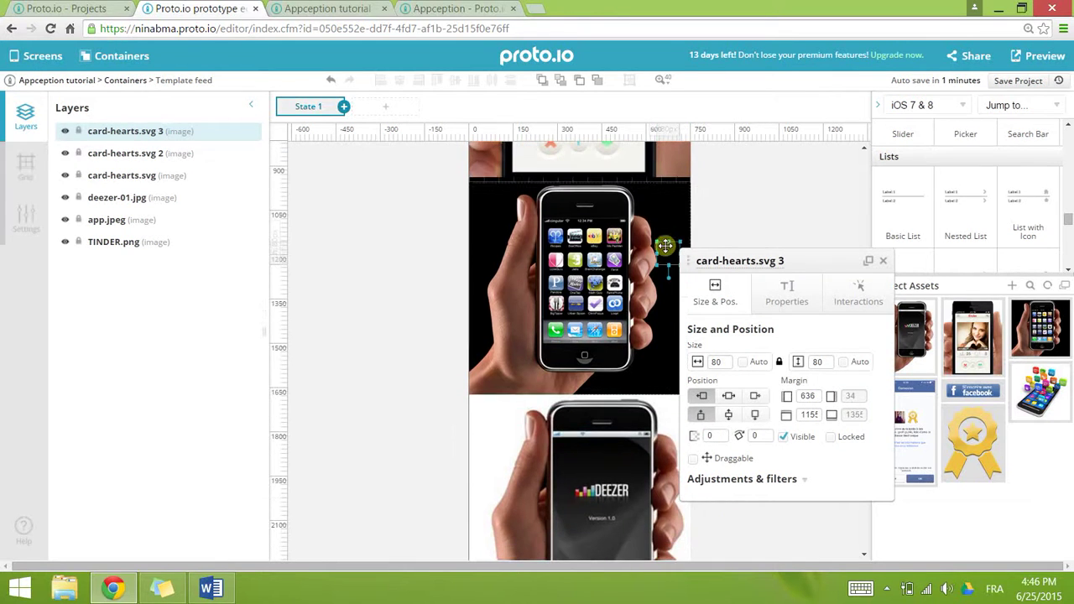
pyautogui.moveTo(665, 250); pyautogui.dragTo(667, 416)
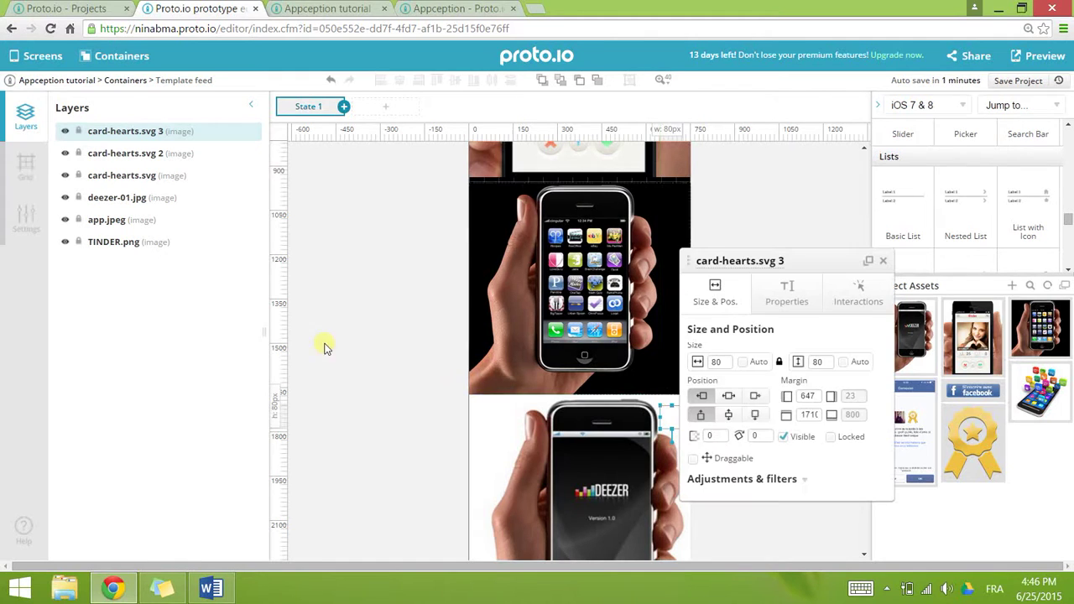
pyautogui.click(380, 331)
# - Rename the Deezer heart's layer, card-hearts.svg 3, as COEUR 3
pyautogui.scroll(3, 413, 279)
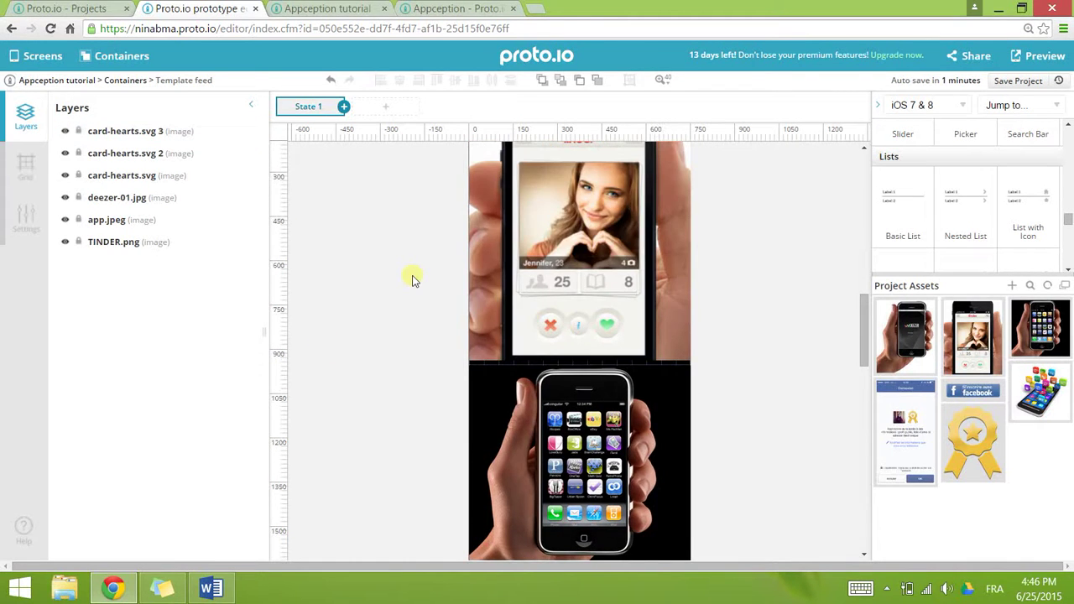
pyautogui.scroll(3, 412, 279)
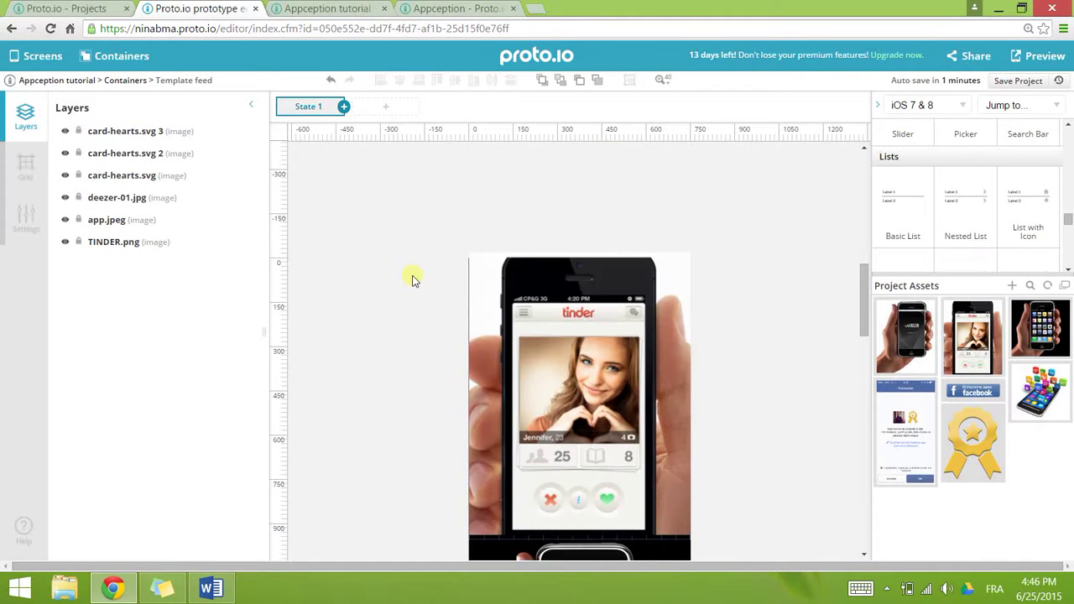
pyautogui.doubleClick(120, 132)
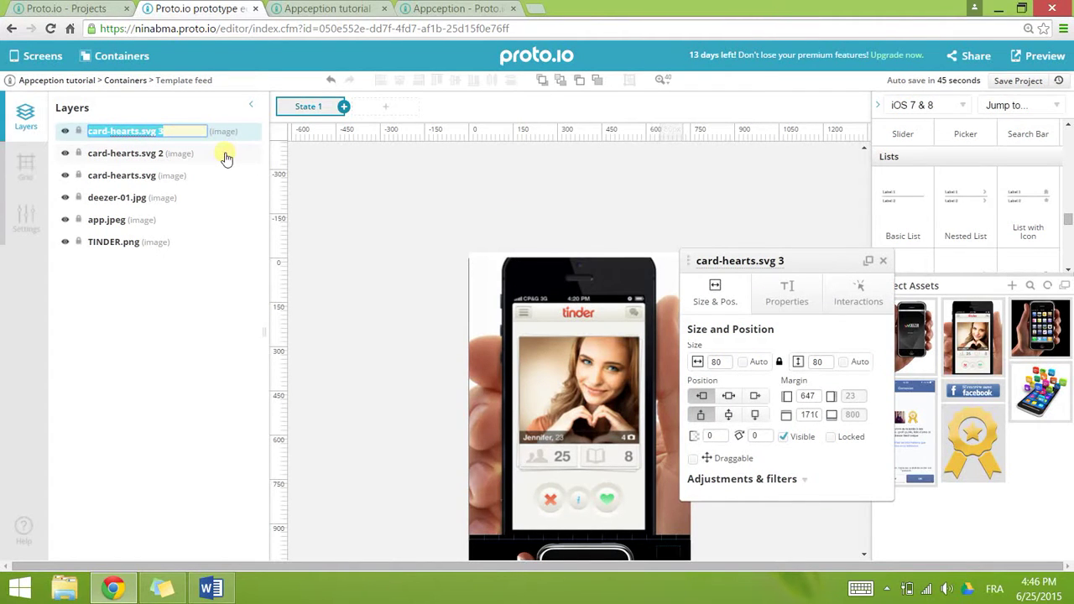
pyautogui.write('COEUR 3')
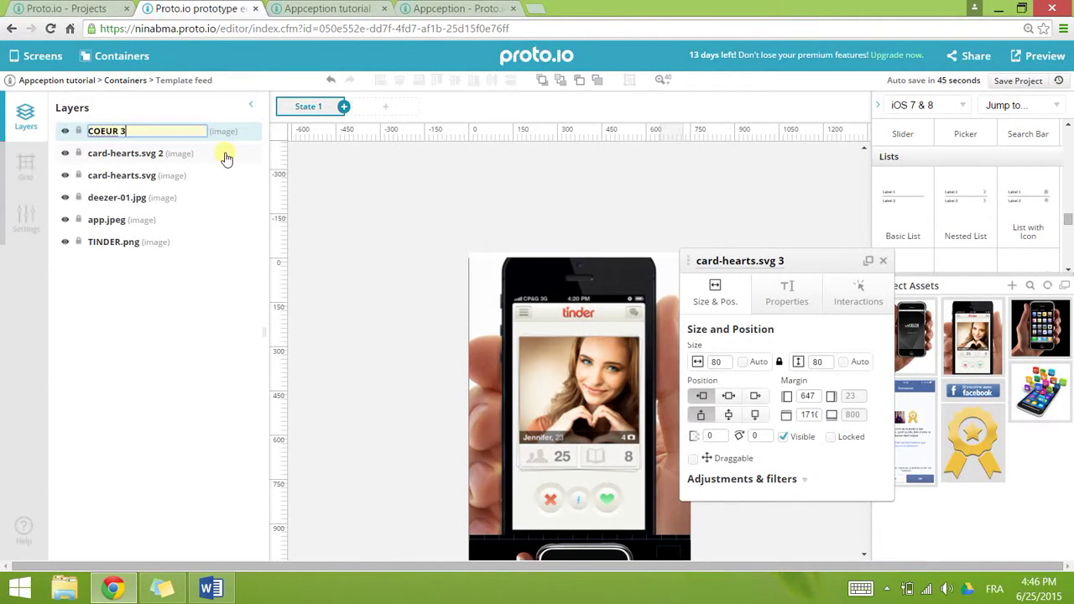
pyautogui.press('Return')
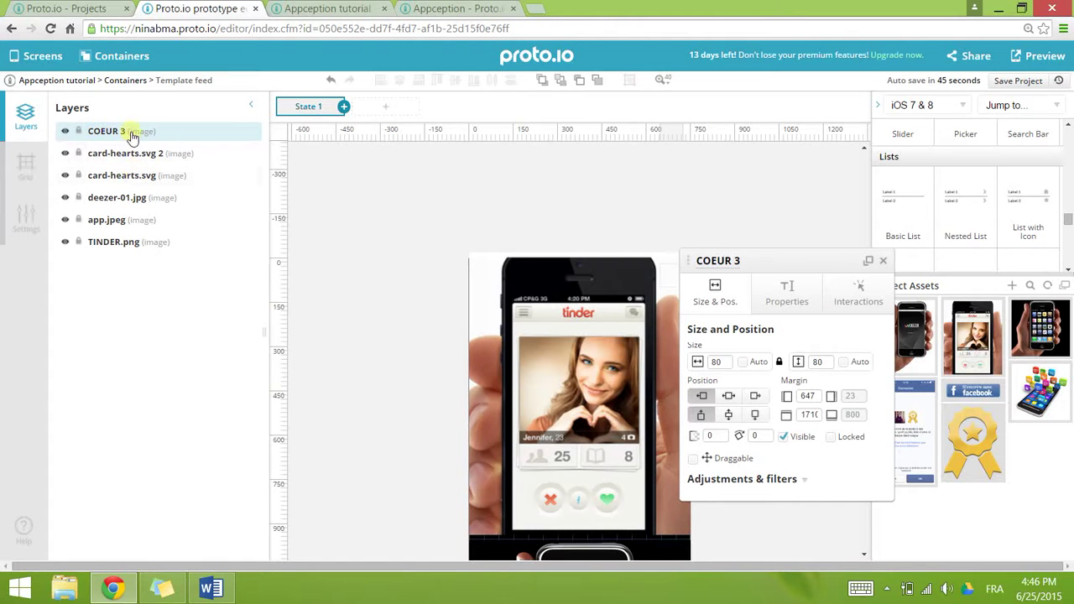
# - Rename the app.jpeg heart's layer, card-hearts.svg 2, as COEUR 2
pyautogui.scroll(-6, 387, 312)
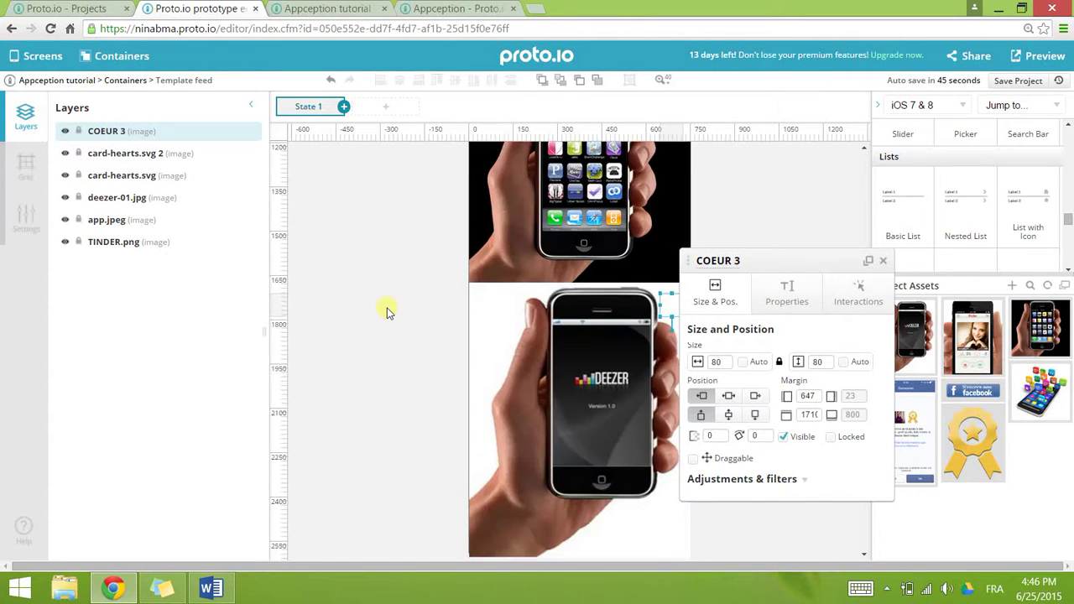
pyautogui.scroll(-2, 388, 312)
pyautogui.scroll(1, 467, 246)
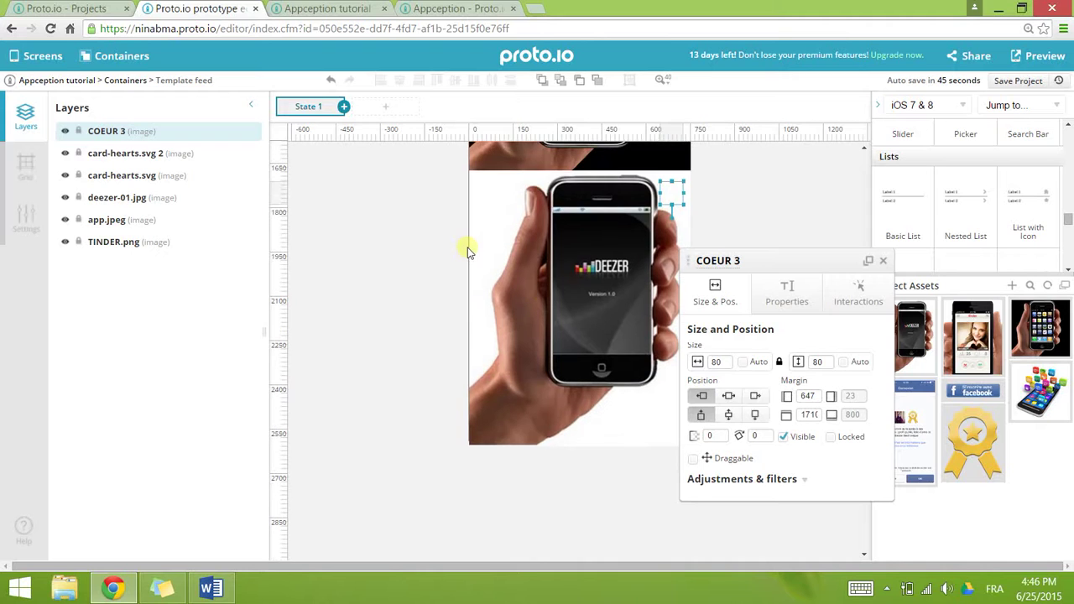
pyautogui.click(151, 154)
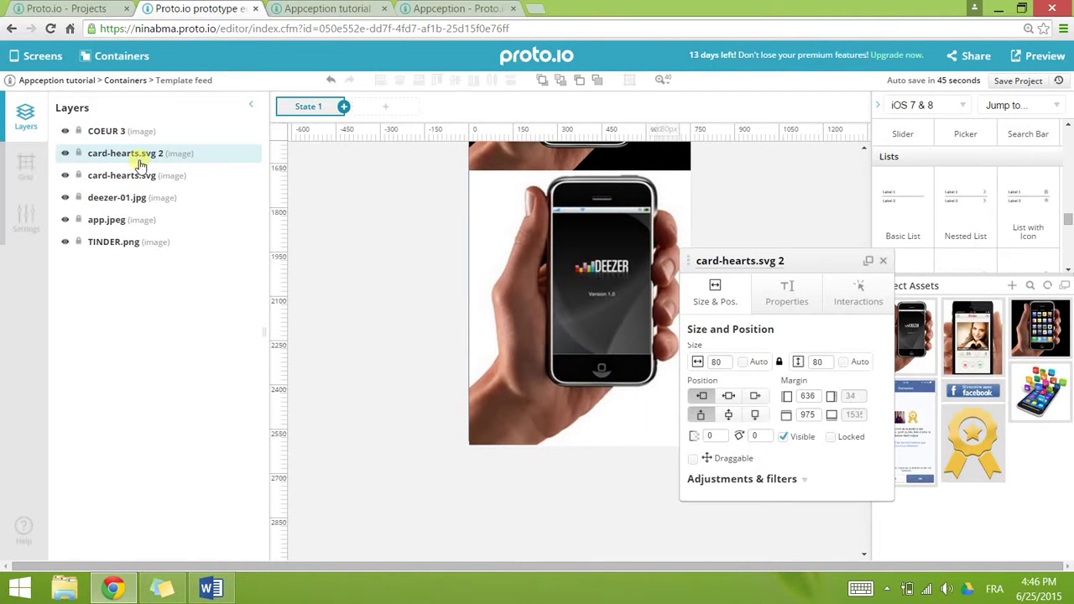
pyautogui.doubleClick(134, 155)
pyautogui.write('coeur')
pyautogui.press('BackSpace')
pyautogui.press('BackSpace')
pyautogui.press('BackSpace')
pyautogui.press('BackSpace')
pyautogui.press('BackSpace')
pyautogui.write('COE')
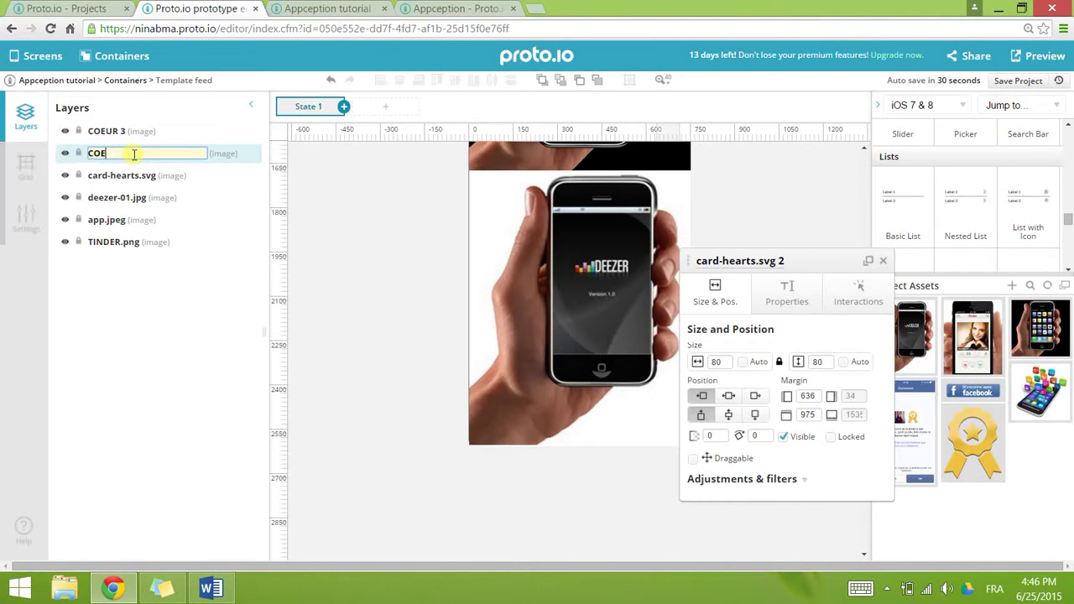
pyautogui.write('UR 2')
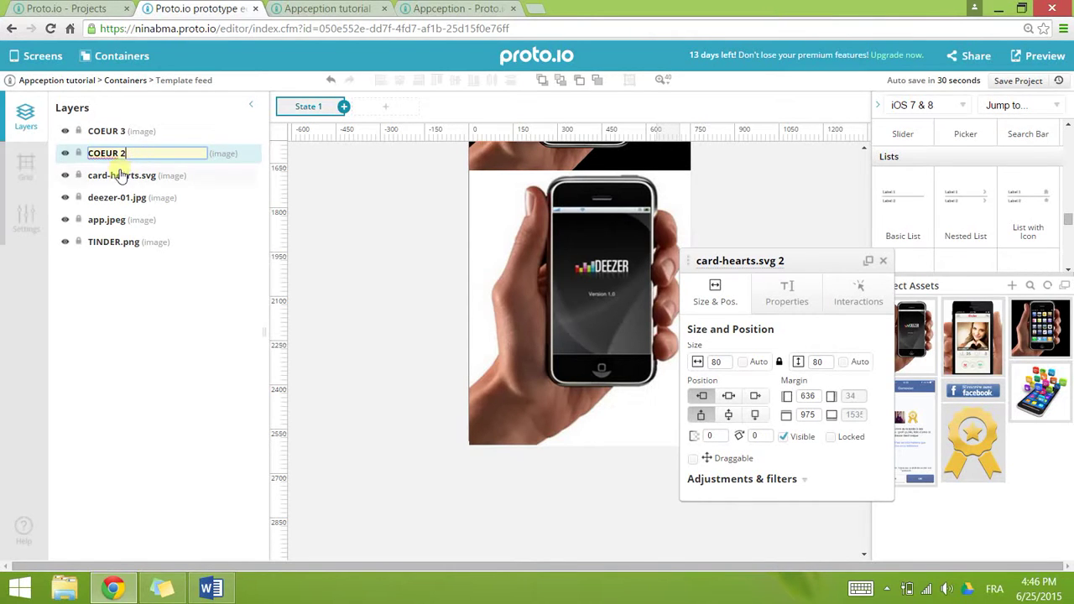
# - Rename the Tinder heart's layer, card-hearts.svg, as COEUR 1
pyautogui.doubleClick(122, 175)
pyautogui.write('COEUR 1')
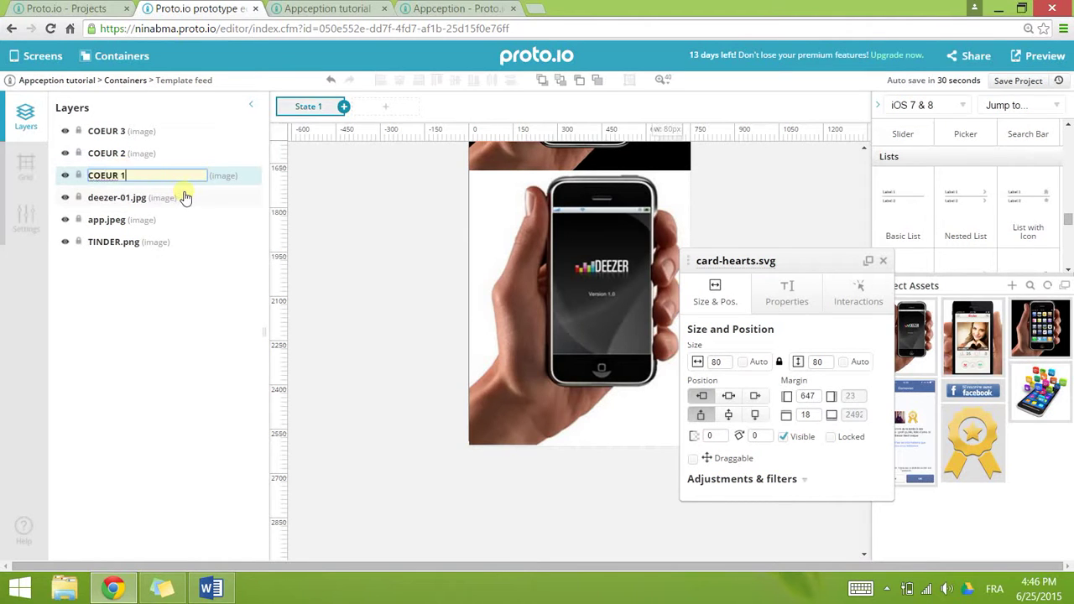
pyautogui.press('Return')
pyautogui.scroll(10, 328, 226)
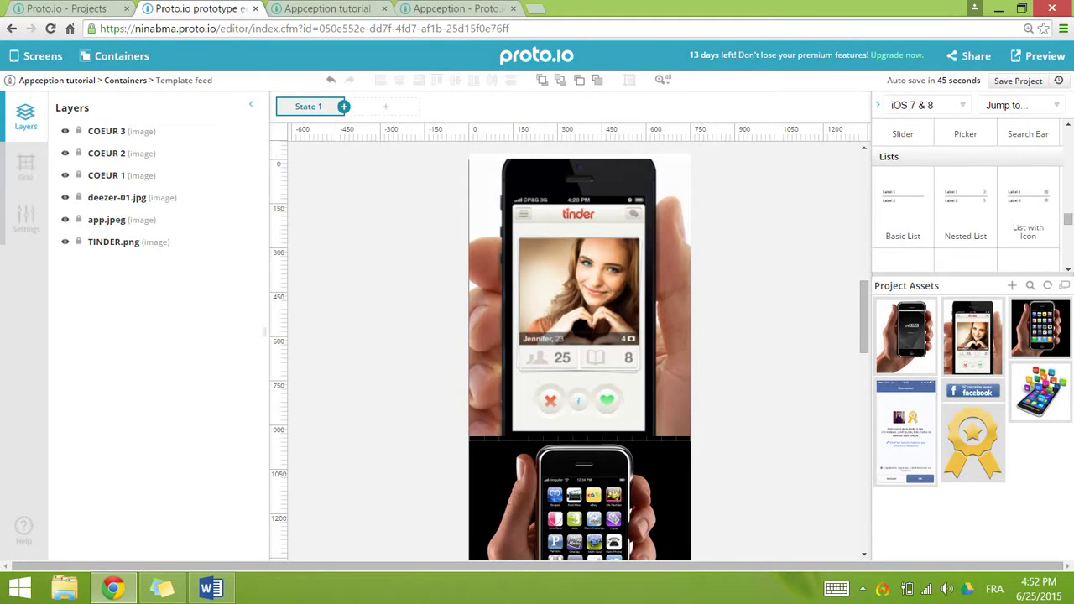
# - Copy the Double Tap interaction from the TINDER.png image and paste it onto the app.jpeg image
pyautogui.scroll(-1, 411, 383)
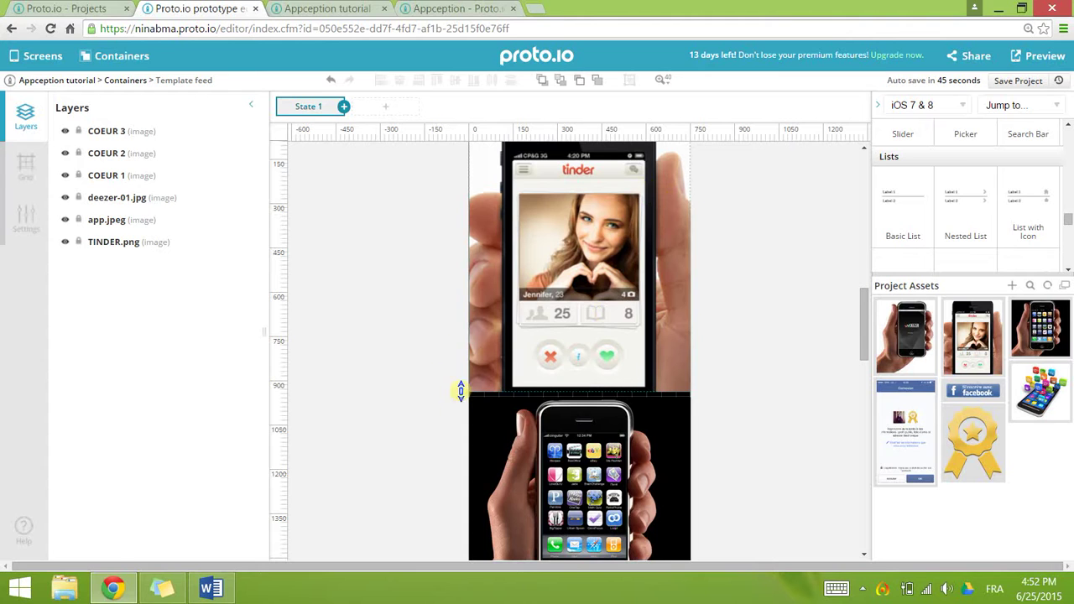
pyautogui.scroll(-3, 455, 396)
pyautogui.click(549, 387)
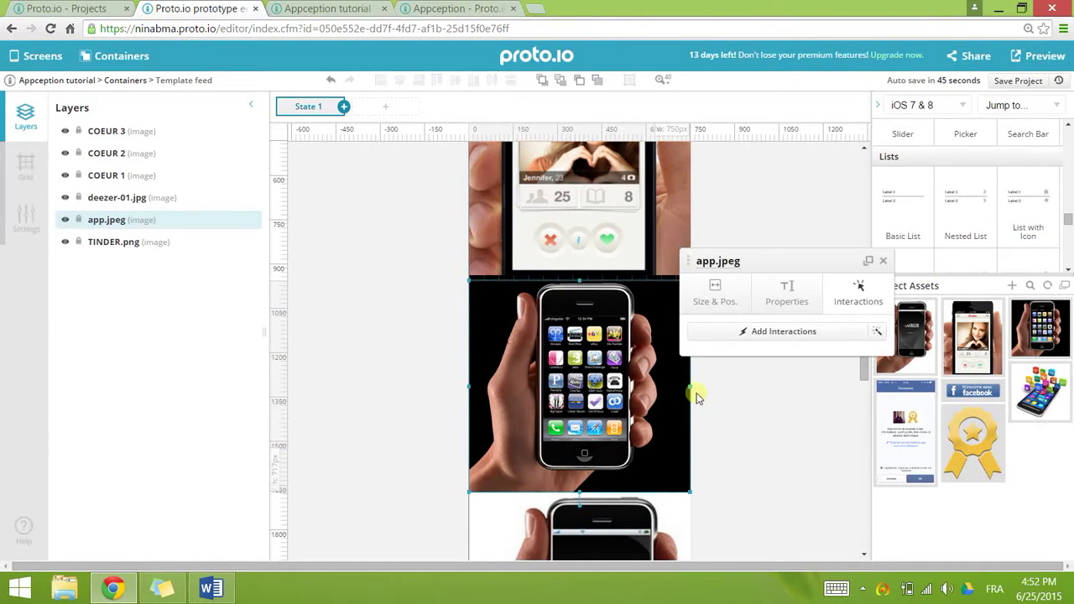
pyautogui.click(562, 221)
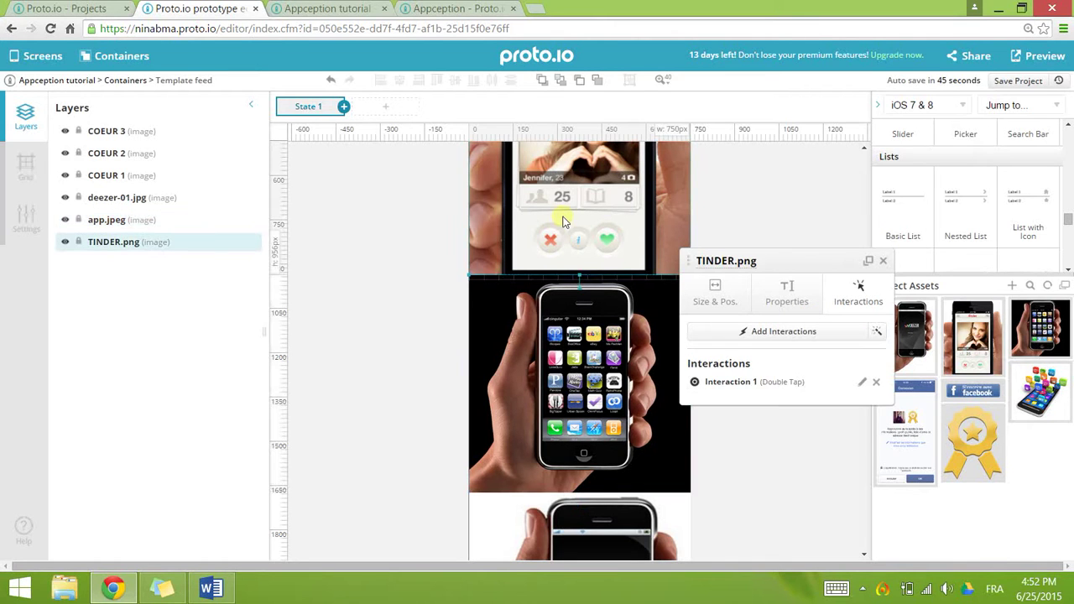
pyautogui.rightClick(747, 386)
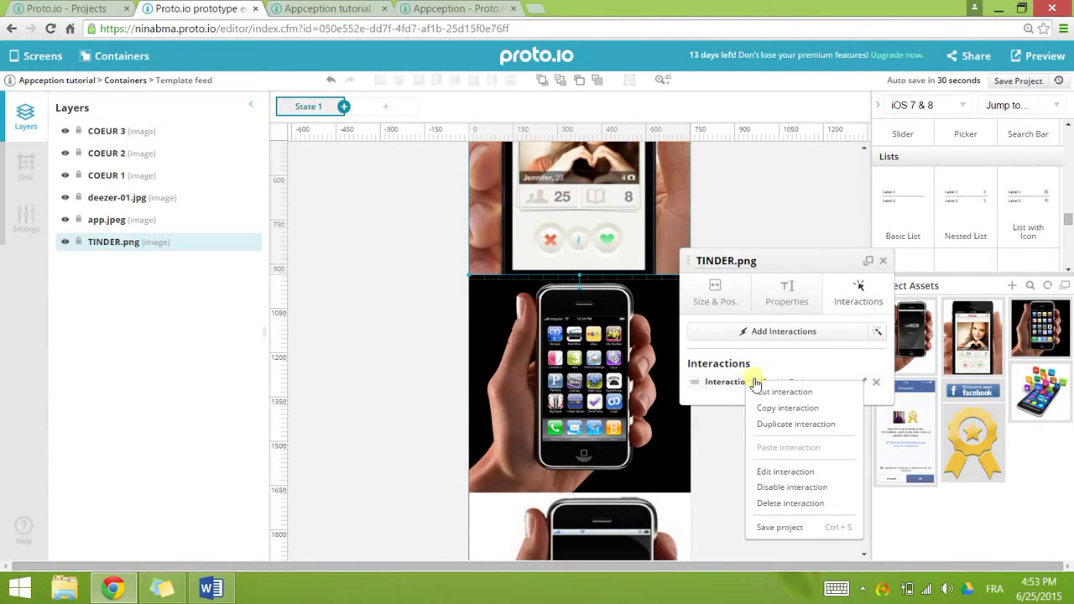
pyautogui.click(790, 409)
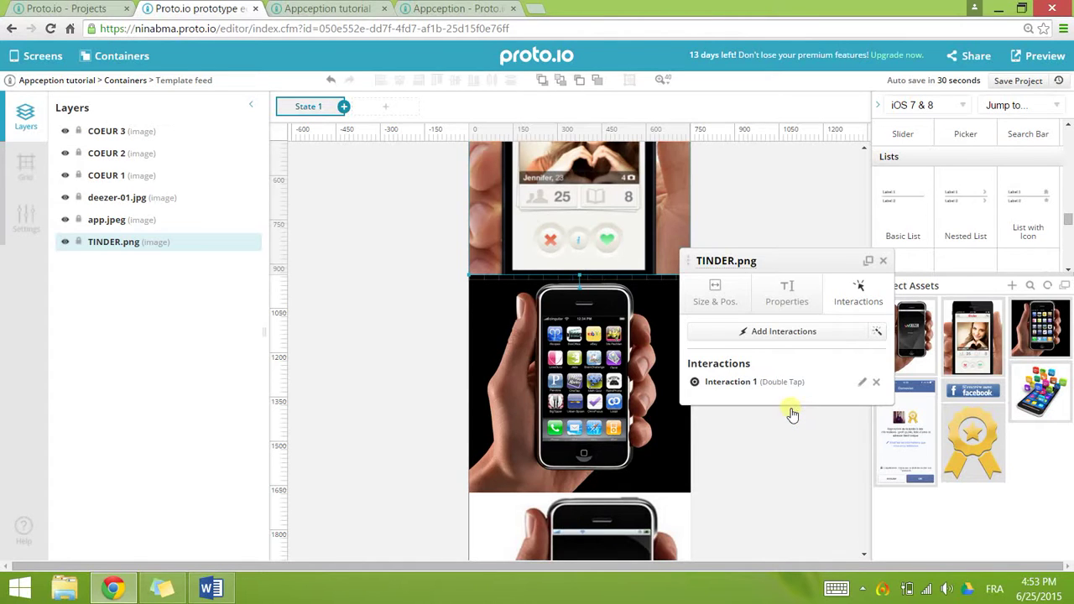
pyautogui.click(565, 368)
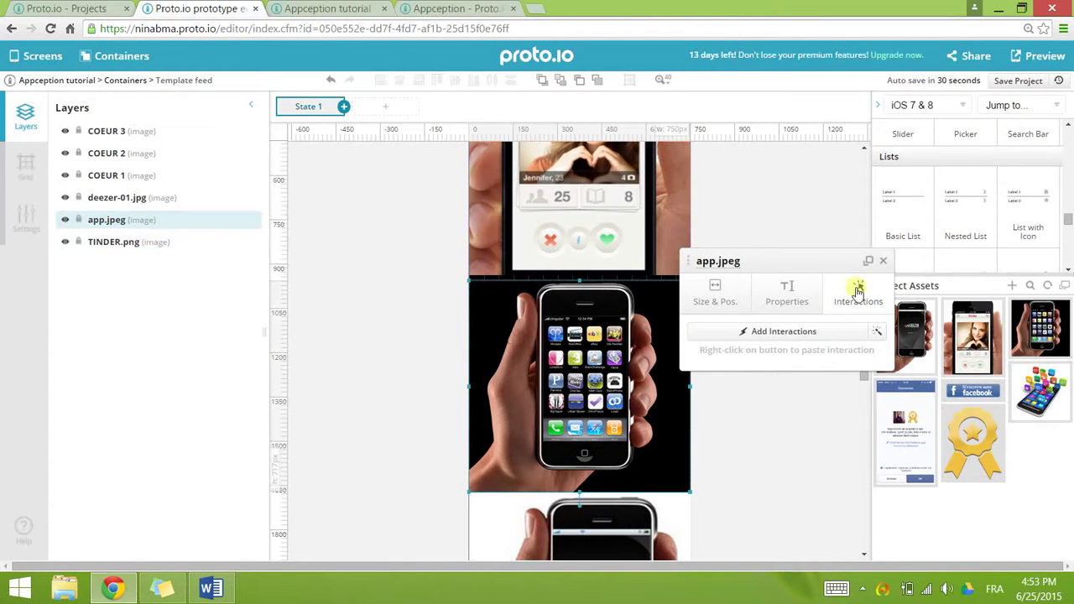
pyautogui.rightClick(784, 339)
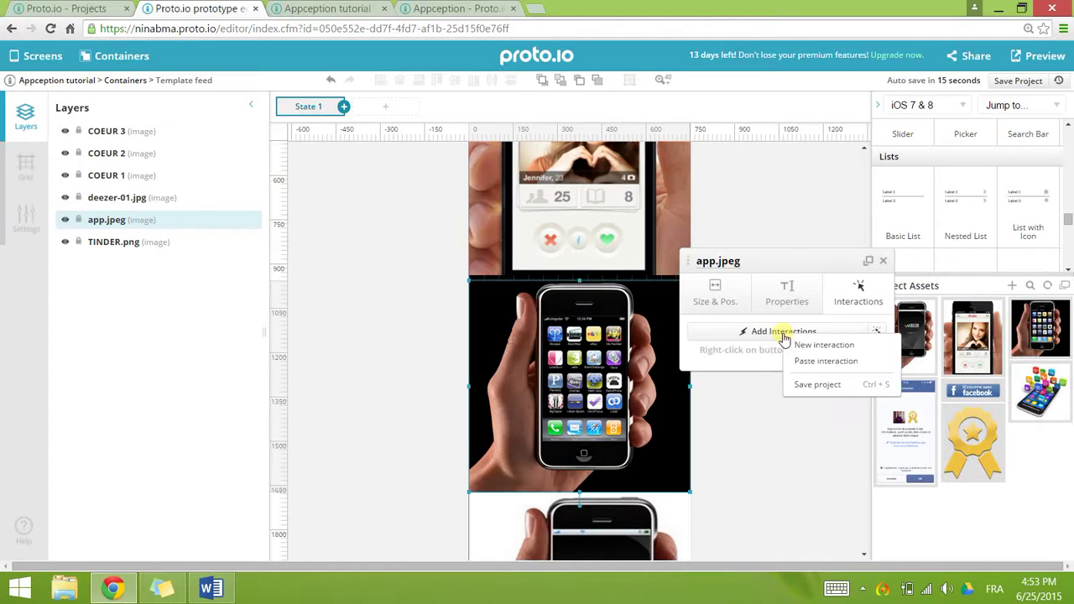
pyautogui.click(815, 361)
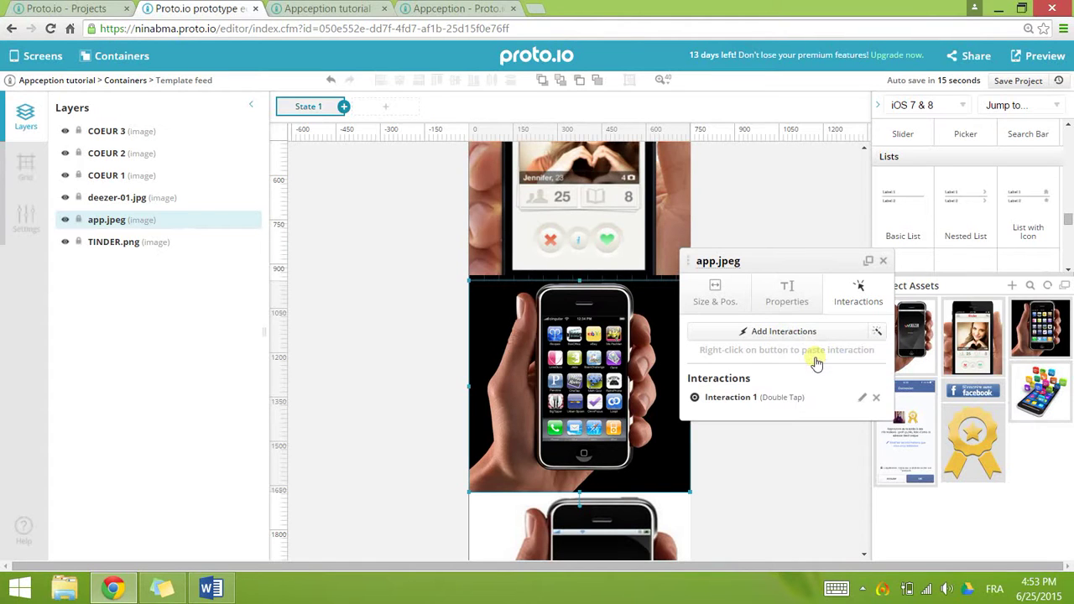
# - Edit the interaction pasted on app.jpeg so that its main fade animation targets COEUR 2
pyautogui.click(739, 406)
pyautogui.scroll(-3, 775, 406)
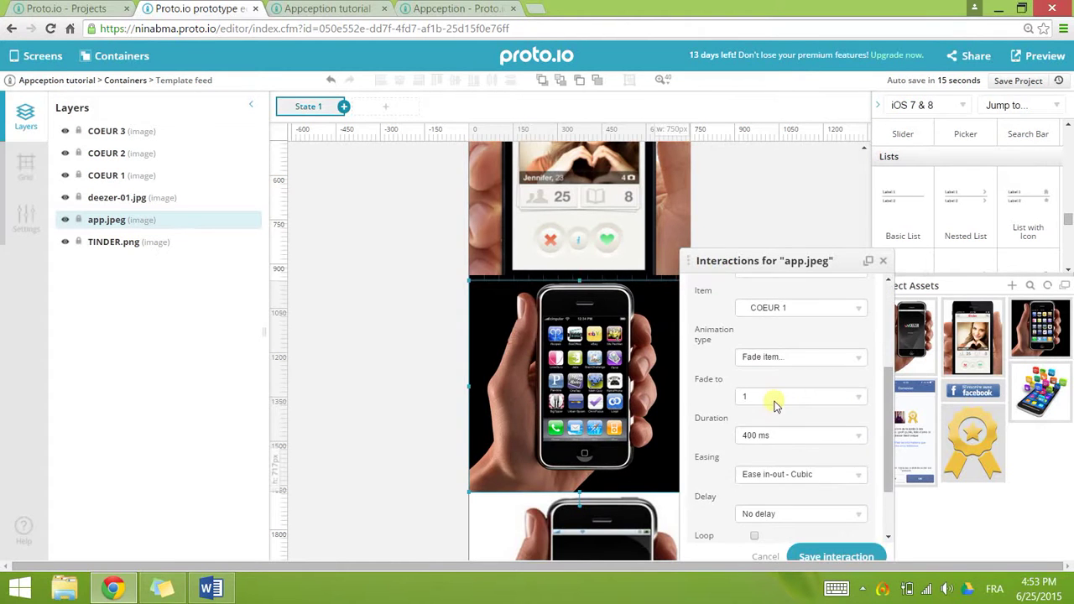
pyautogui.scroll(2, 775, 406)
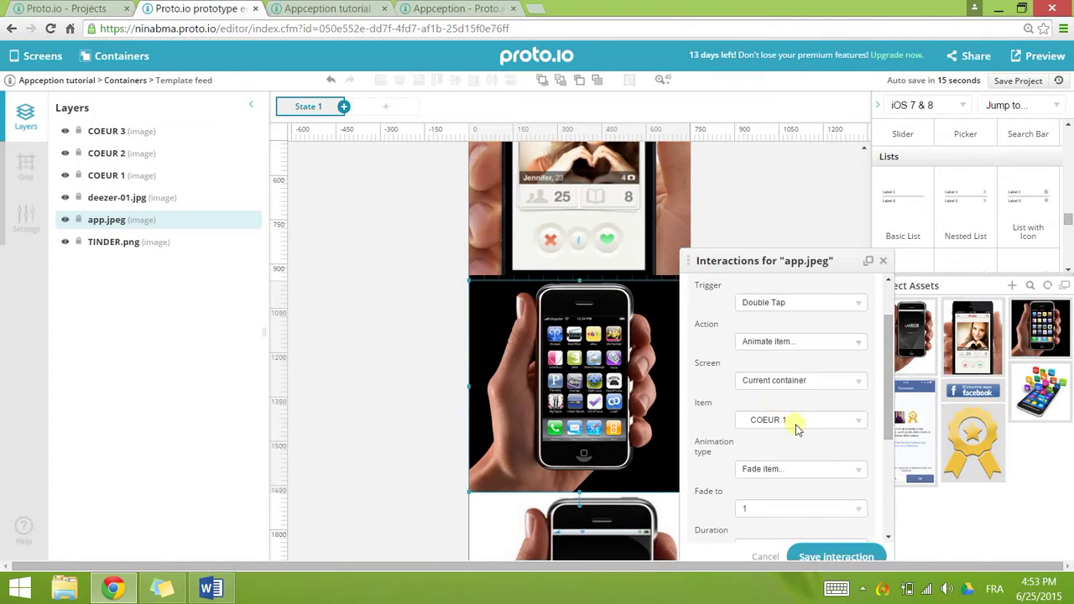
pyautogui.click(792, 421)
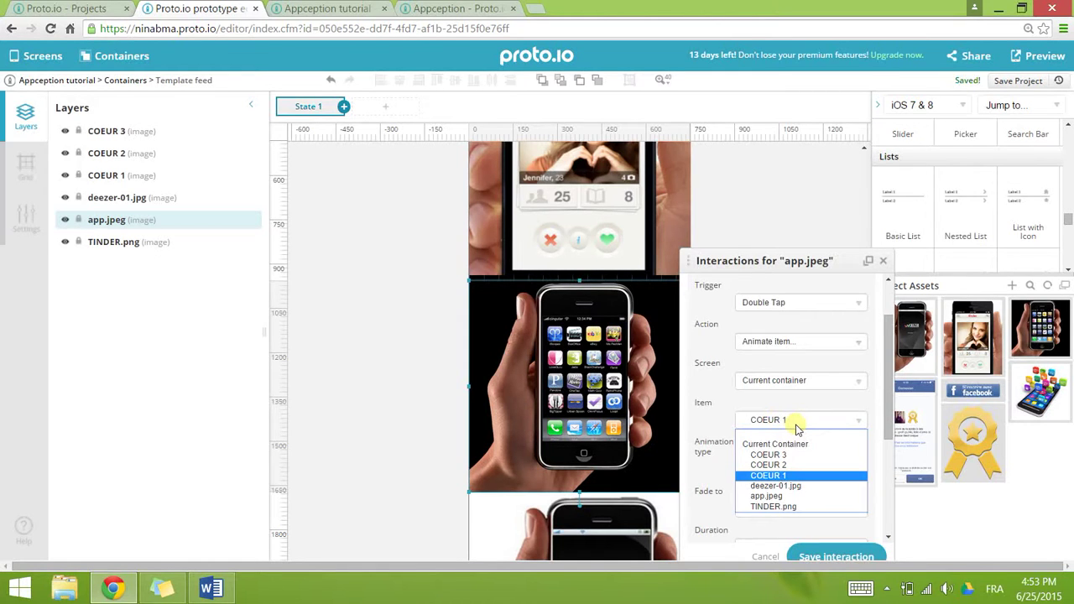
pyautogui.click(808, 464)
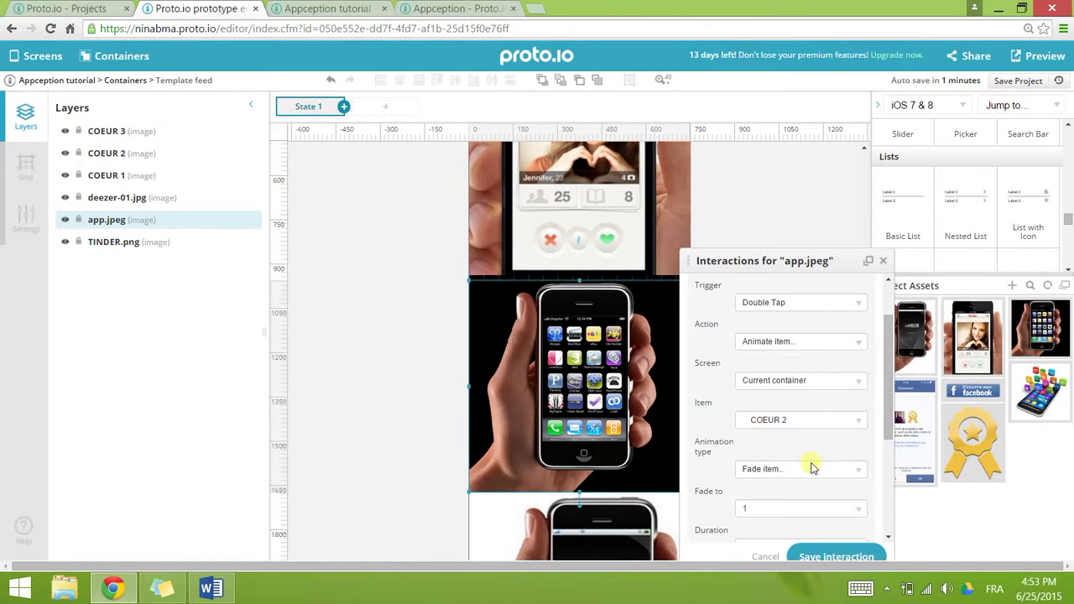
# - Set the item of Callback 1 in the app.jpeg interaction to COEUR 2 and save the interaction
pyautogui.scroll(-3, 764, 460)
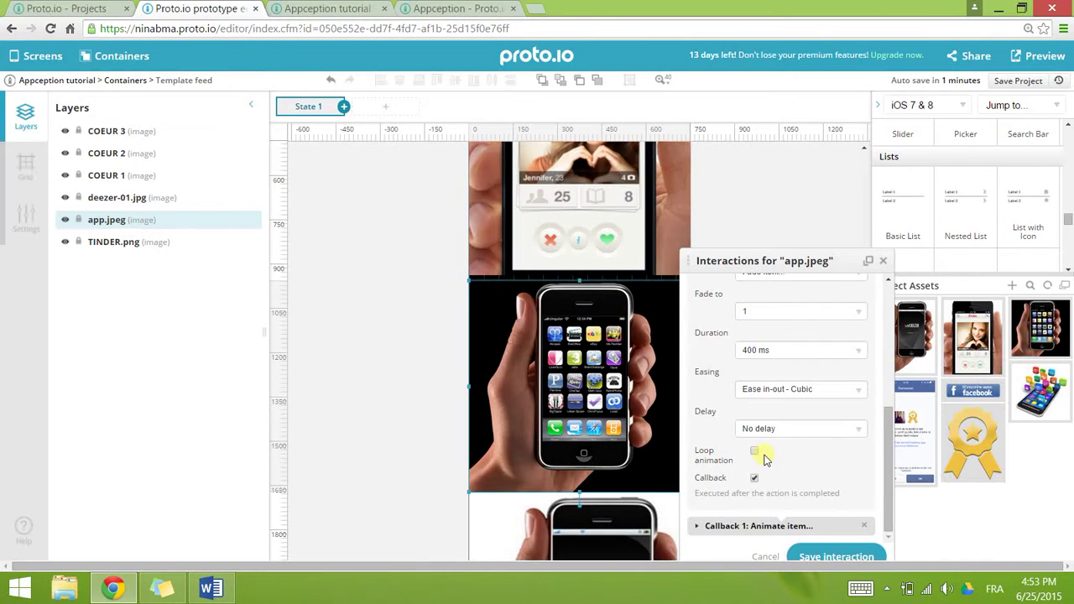
pyautogui.click(732, 529)
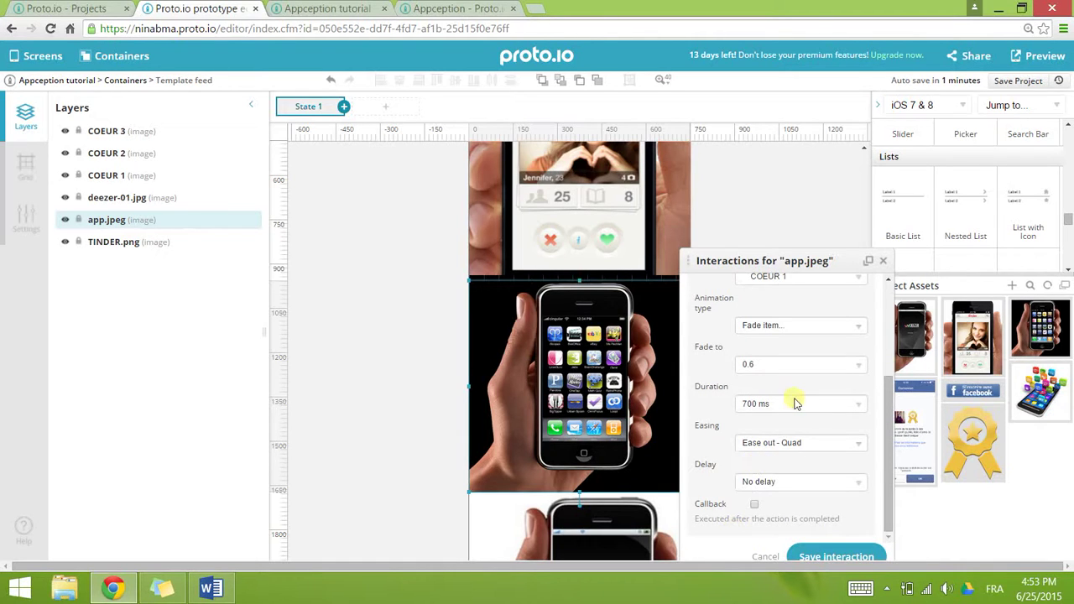
pyautogui.scroll(1, 797, 399)
pyautogui.click(814, 348)
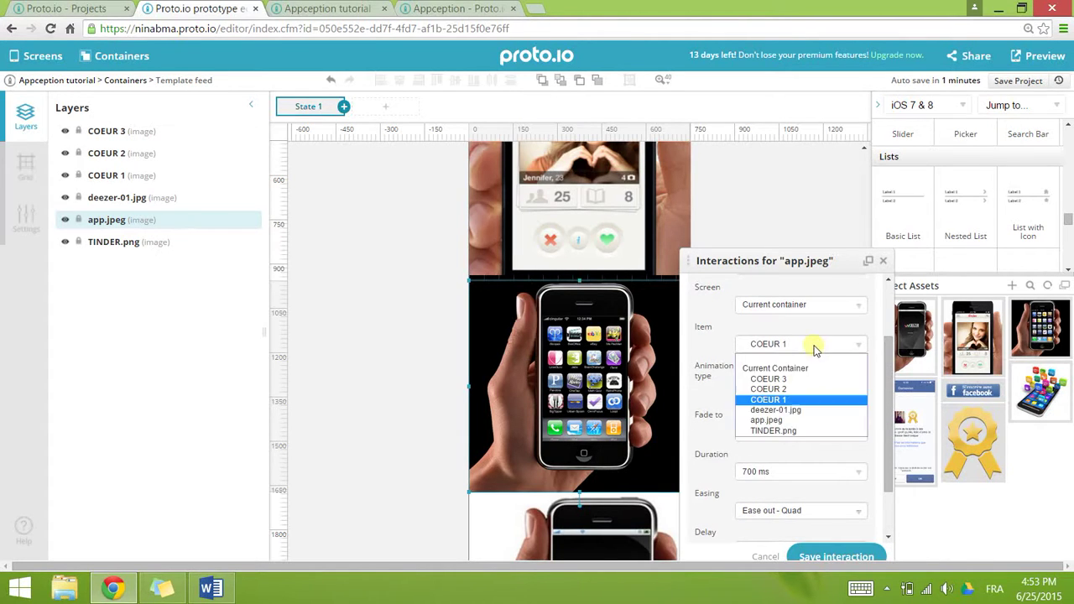
pyautogui.click(816, 389)
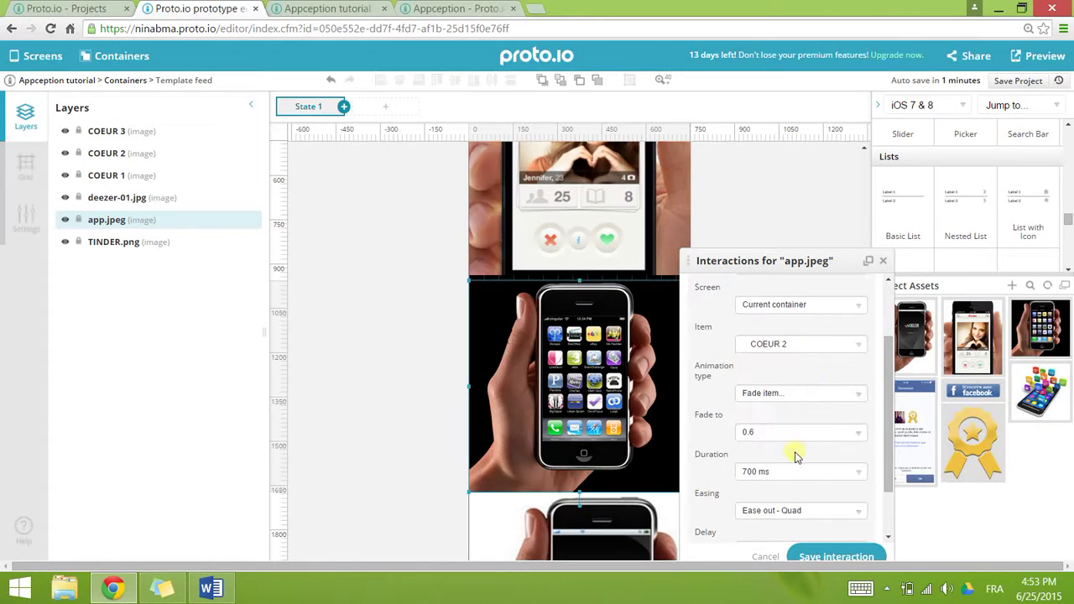
pyautogui.click(836, 556)
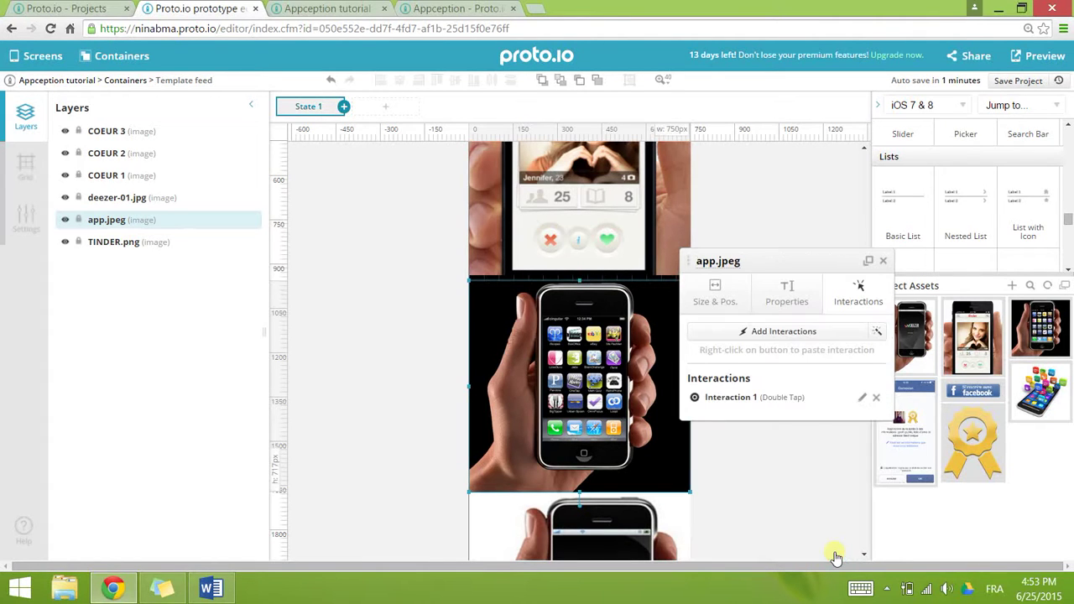
# - Paste the copied Double Tap interaction onto the deezer-01.jpg image
pyautogui.click(550, 537)
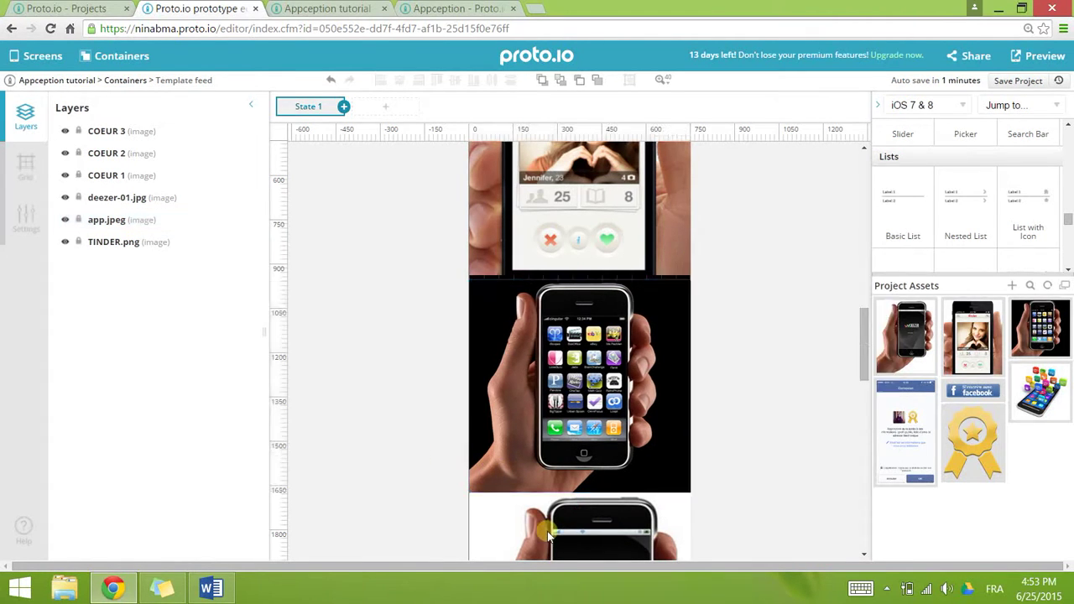
pyautogui.scroll(-3, 550, 537)
pyautogui.click(579, 411)
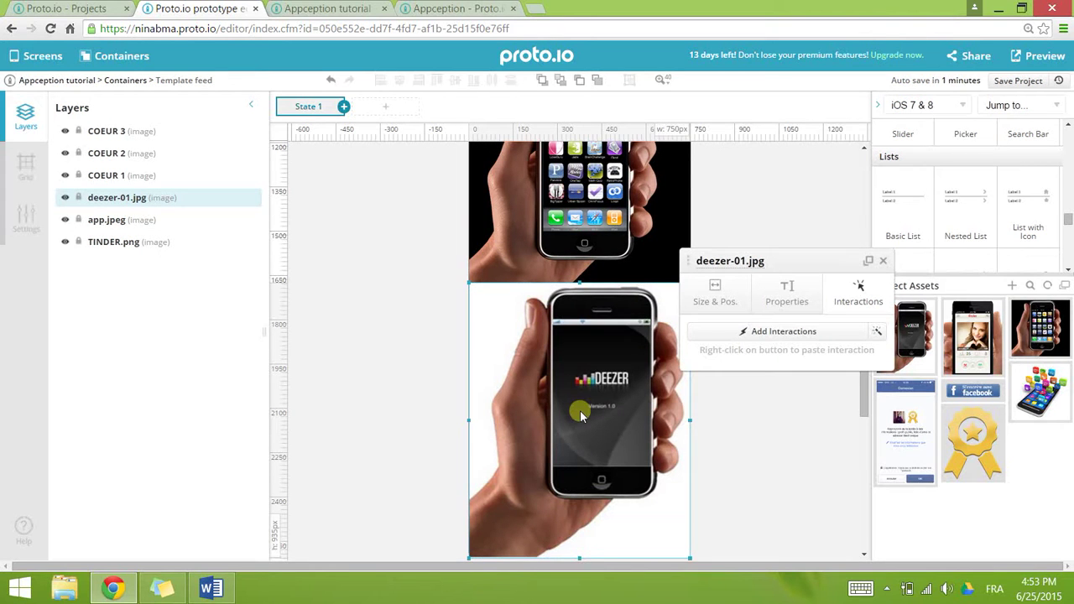
pyautogui.rightClick(770, 335)
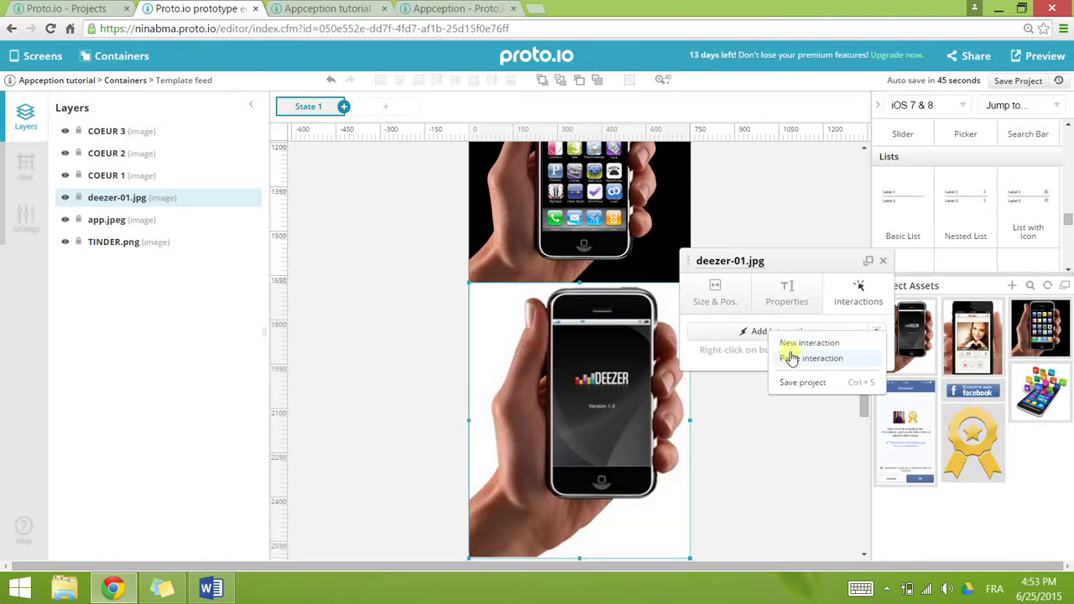
pyautogui.click(792, 358)
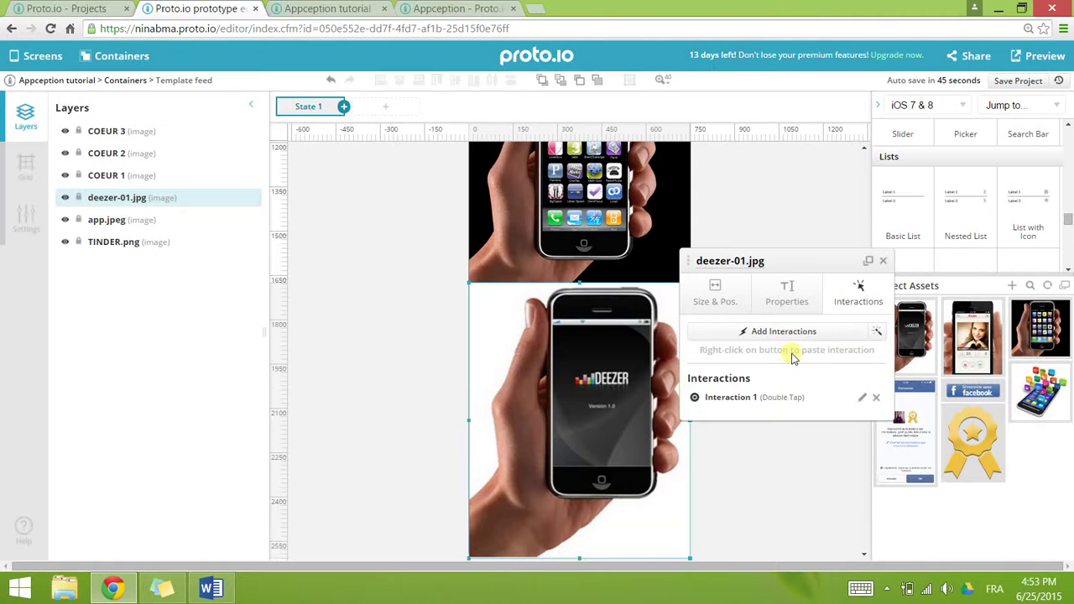
# - Edit the interaction pasted on deezer-01.jpg so that its main fade animation targets COEUR 3
pyautogui.click(770, 402)
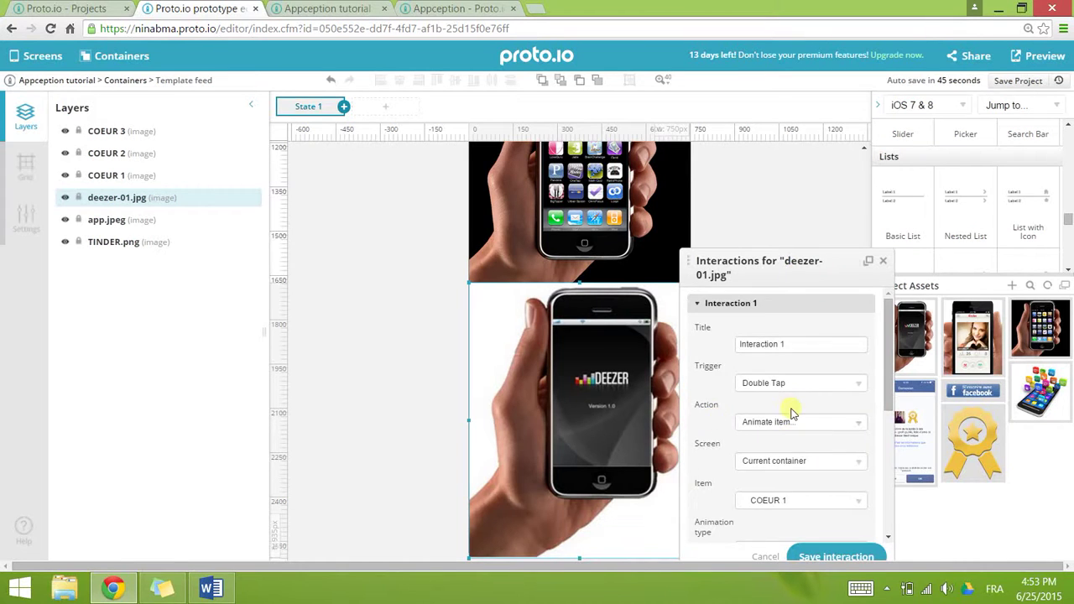
pyautogui.scroll(-3, 792, 402)
pyautogui.click(793, 371)
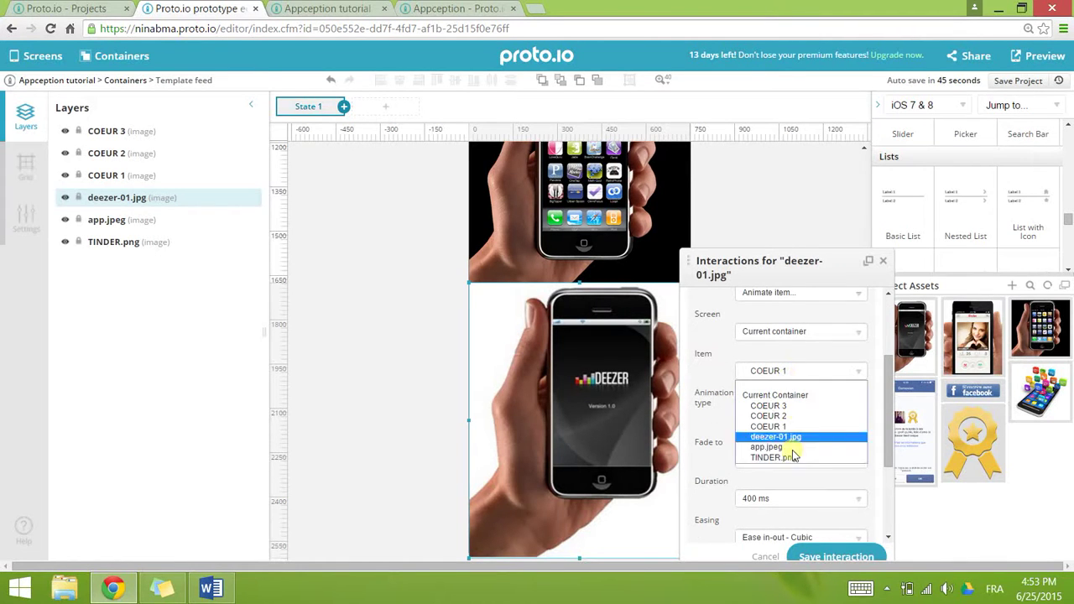
pyautogui.click(804, 406)
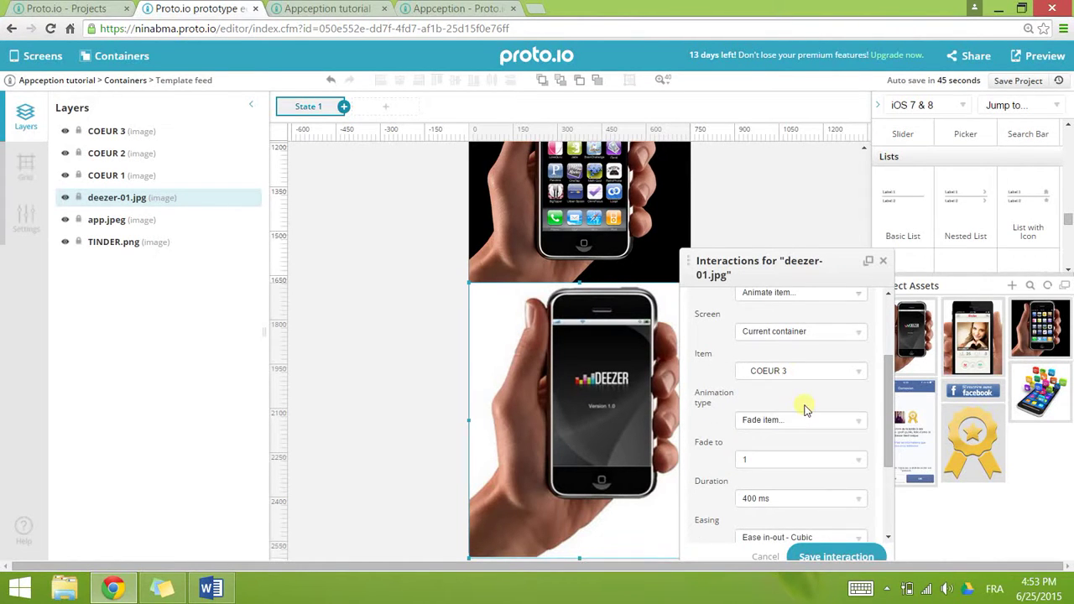
# - Set the item of Callback 1 in the deezer-01.jpg interaction to COEUR 3 and save the interaction
pyautogui.scroll(-2, 739, 479)
pyautogui.click(752, 478)
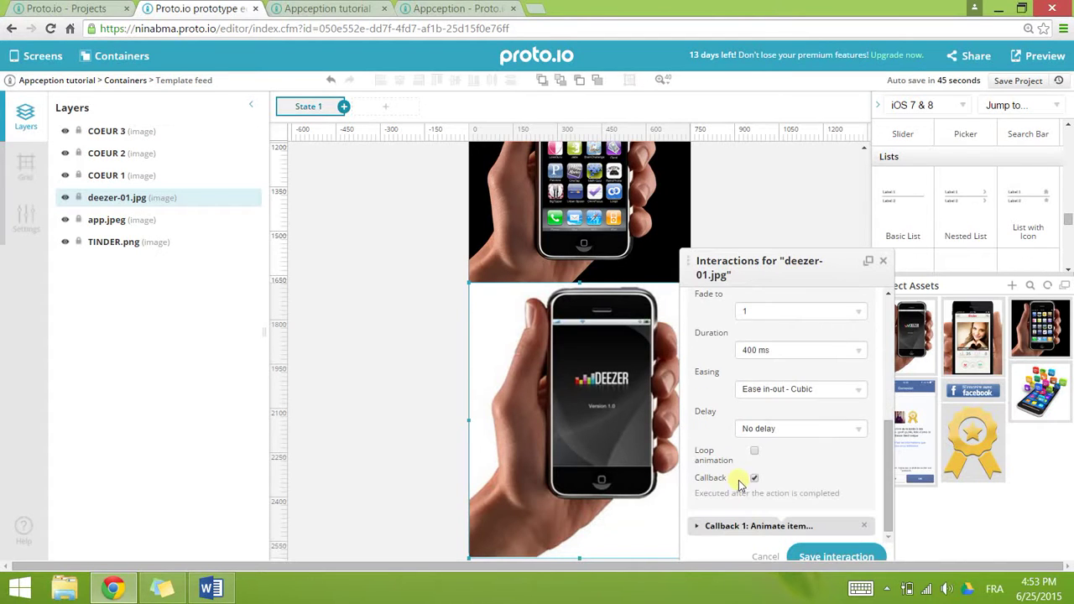
pyautogui.click(756, 526)
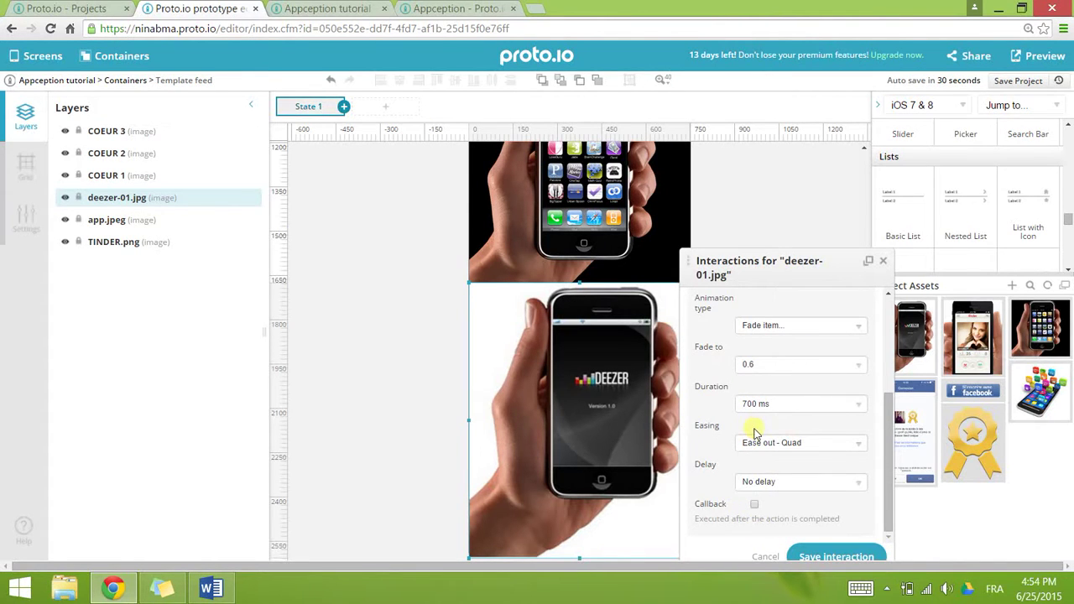
pyautogui.scroll(3, 777, 451)
pyautogui.click(791, 398)
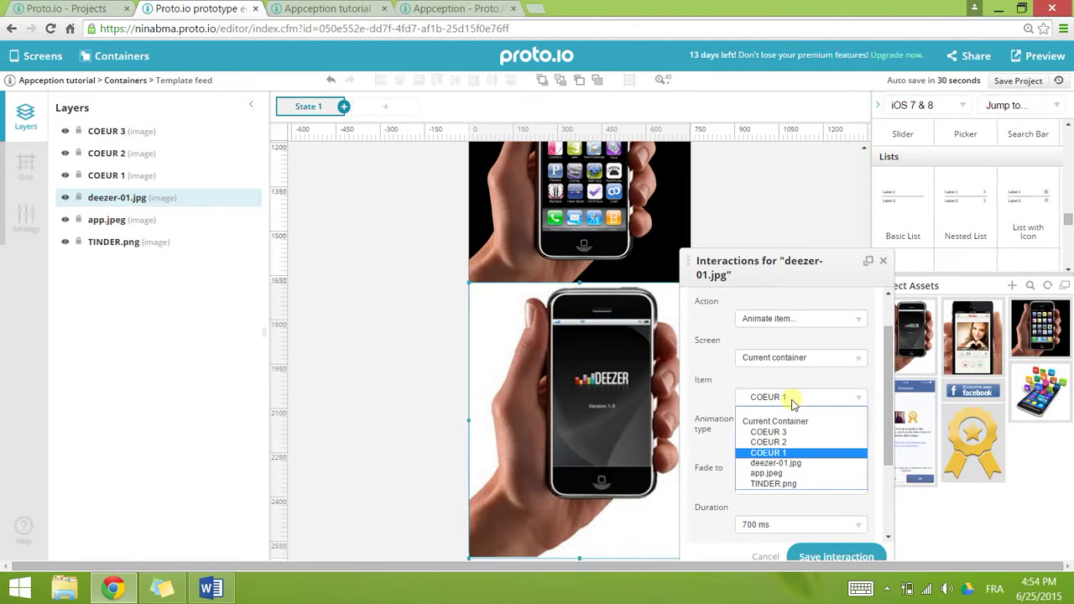
pyautogui.click(792, 431)
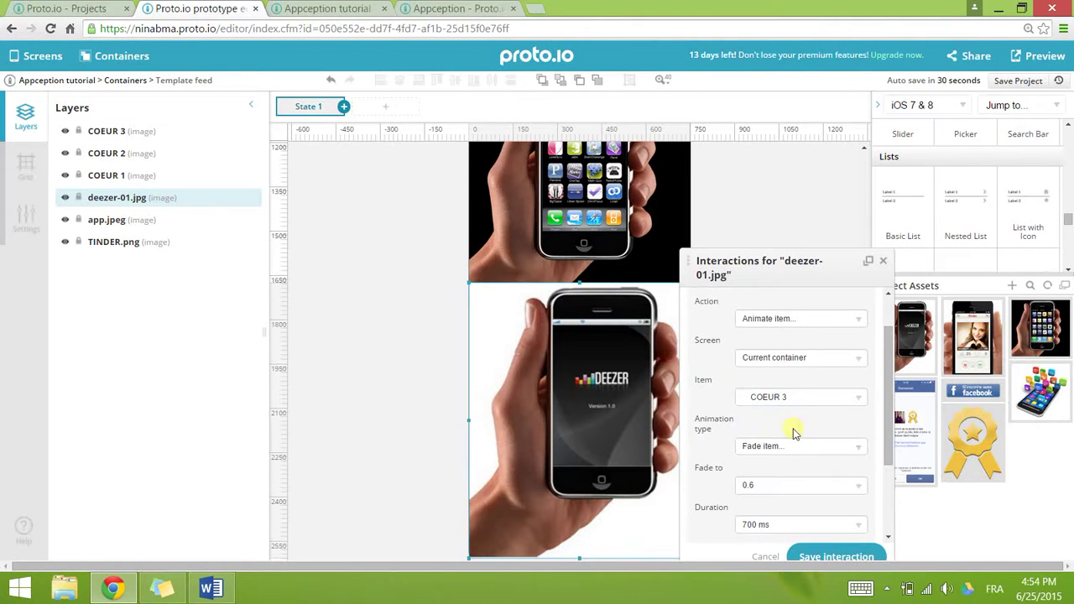
pyautogui.click(860, 555)
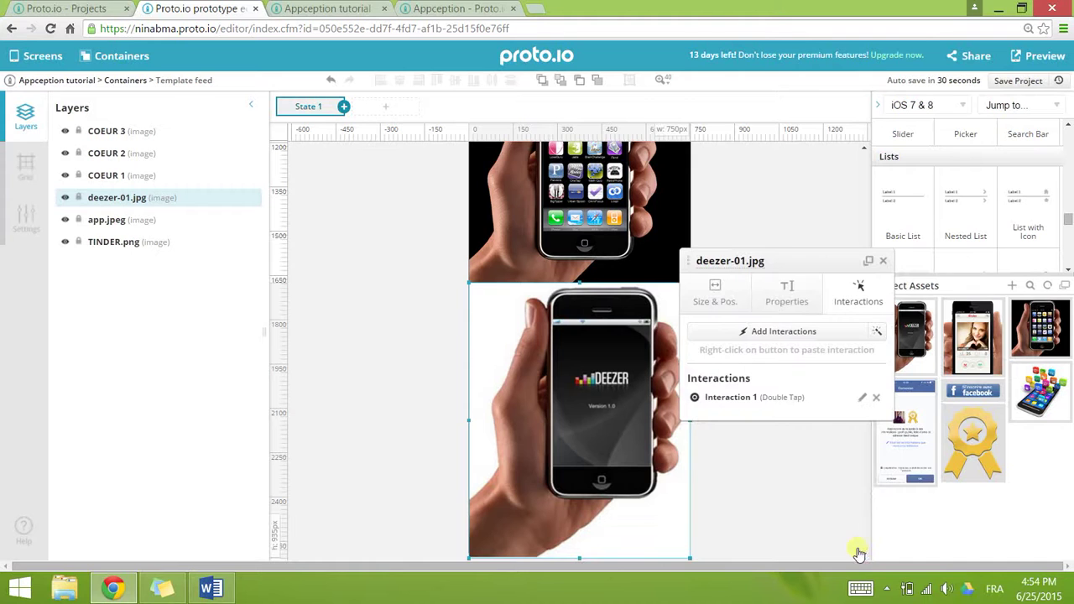
pyautogui.click(883, 261)
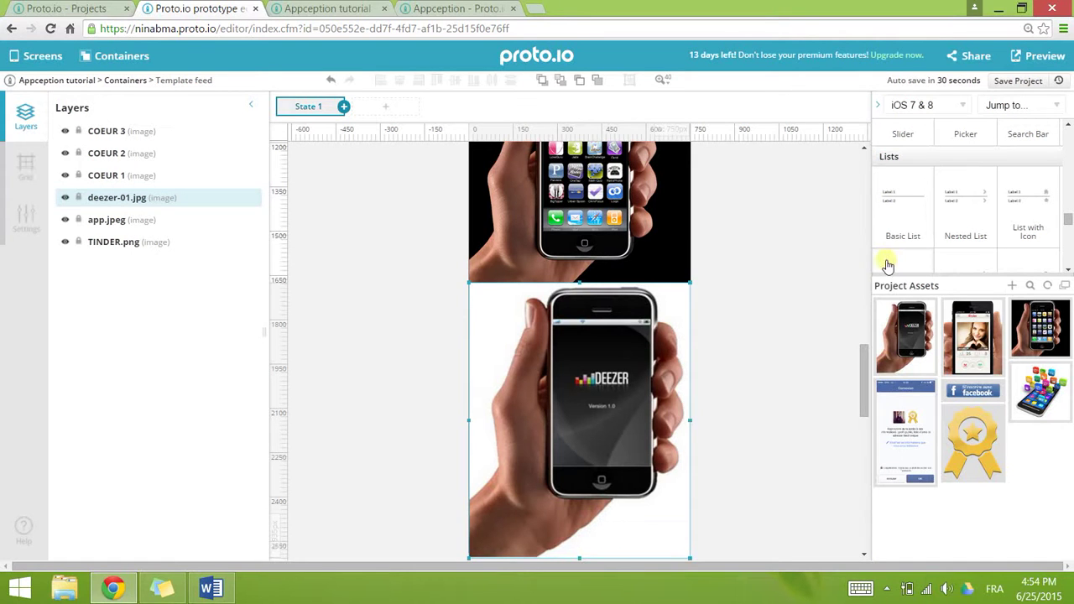
# - Deselect the Deezer image and save the project
pyautogui.click(755, 230)
pyautogui.scroll(5, 759, 285)
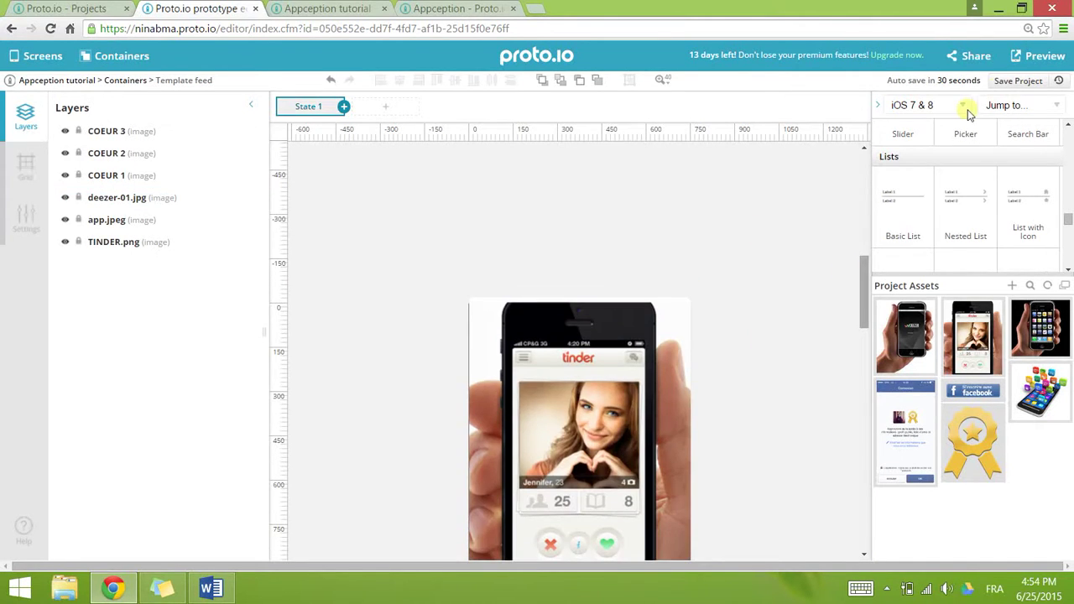
pyautogui.click(1012, 84)
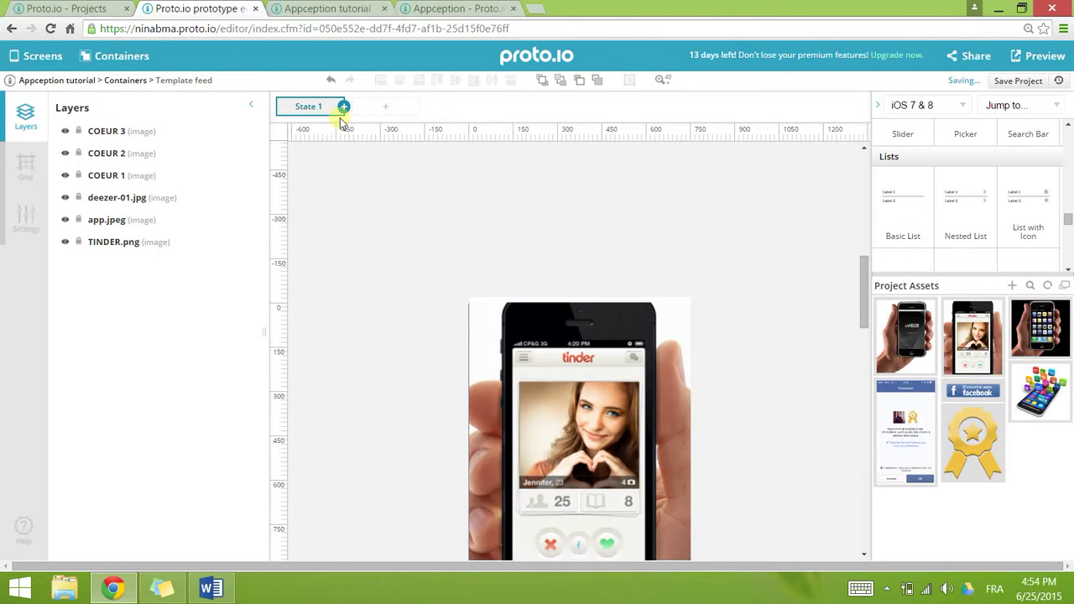
# - Switch to the Appception tutorial preview, reload the prototype and open its Template screen
pyautogui.click(334, 7)
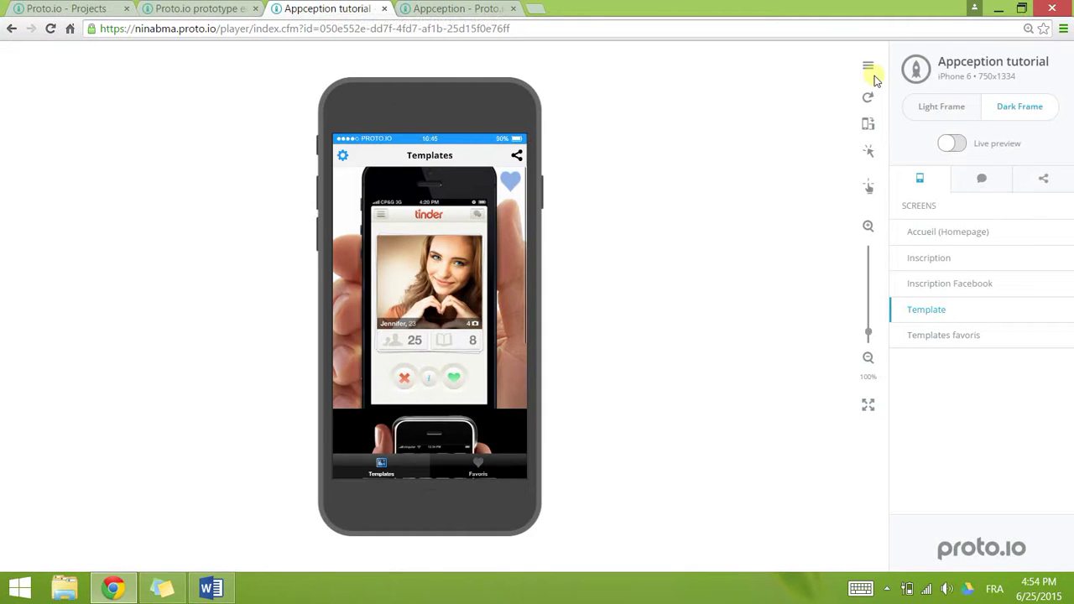
pyautogui.click(869, 99)
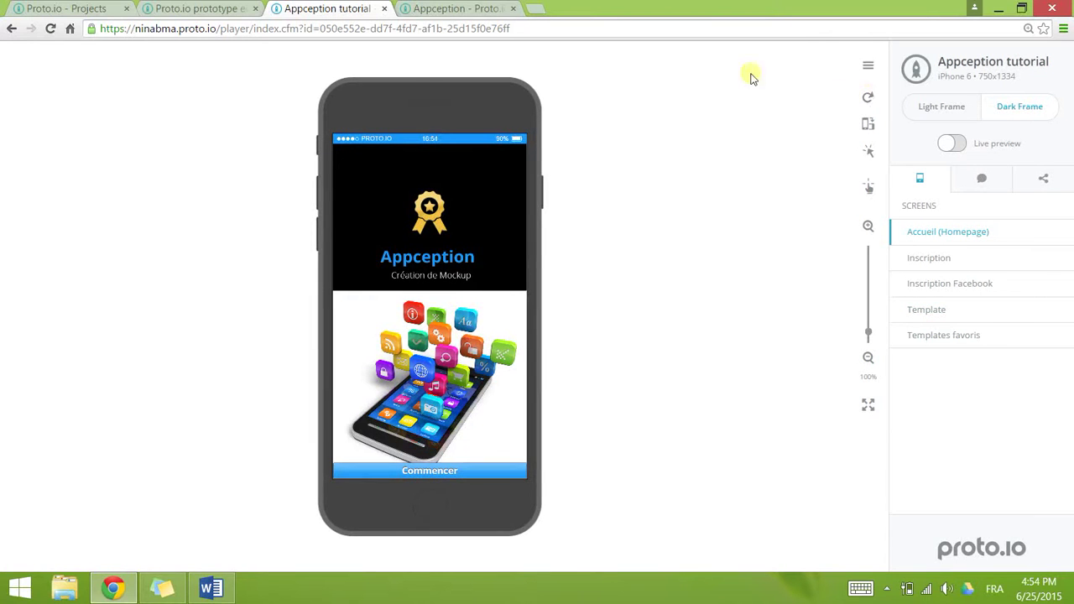
pyautogui.click(918, 312)
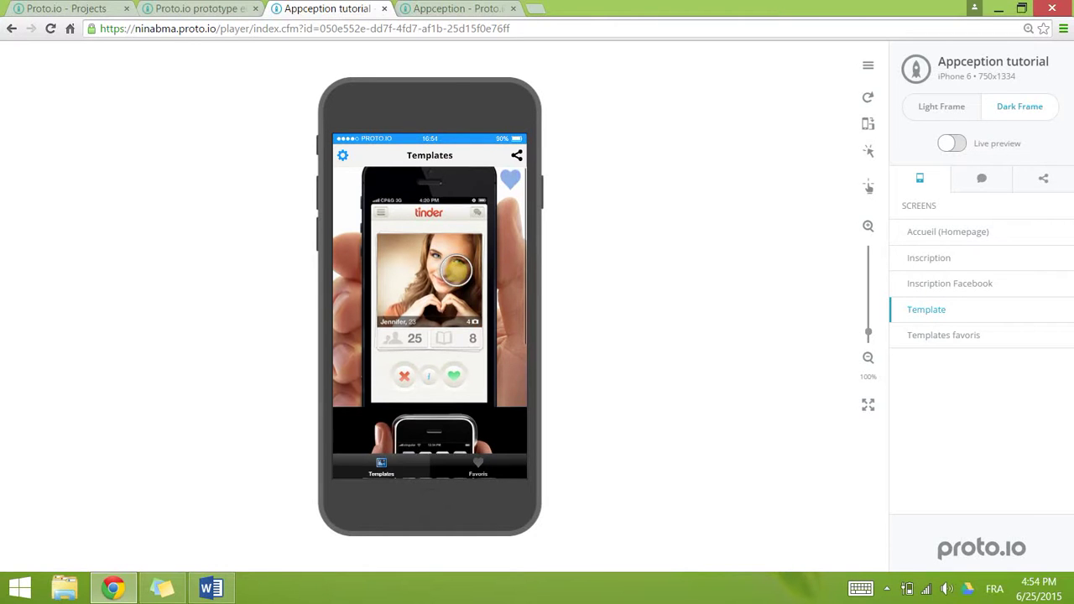
# - Check the Template feed's images and hearts down to the Deezer image in the preview, and open the Templates favoris screen
pyautogui.scroll(-3, 455, 269)
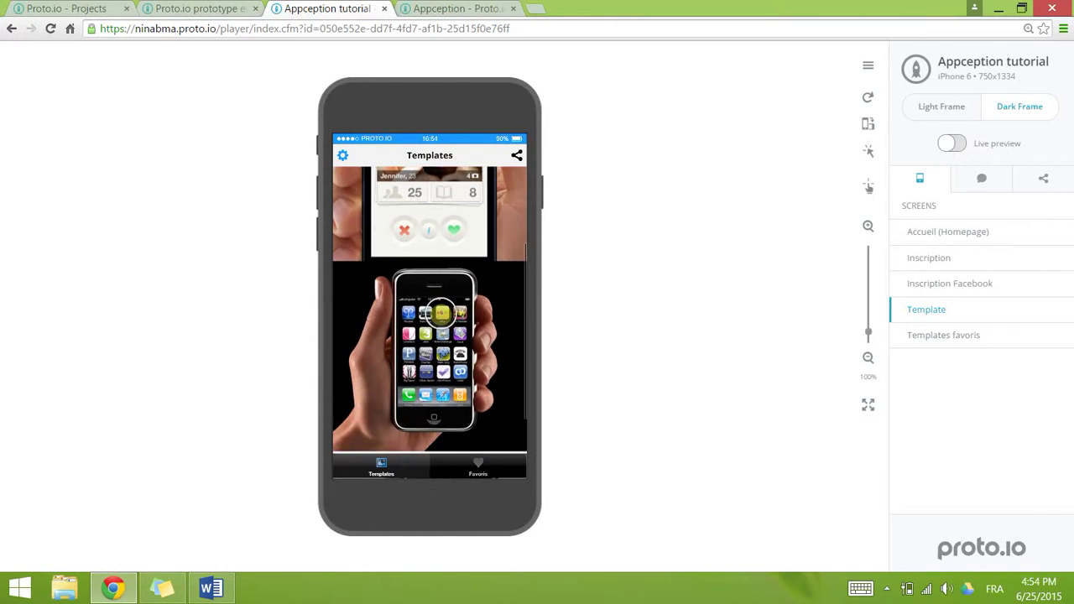
pyautogui.scroll(-3, 442, 313)
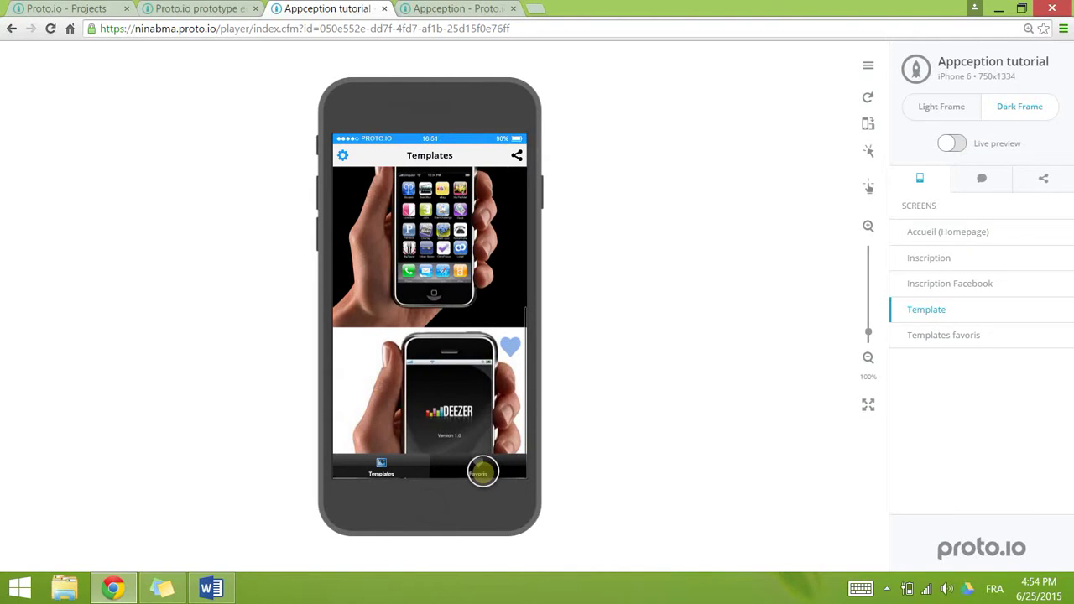
pyautogui.click(962, 336)
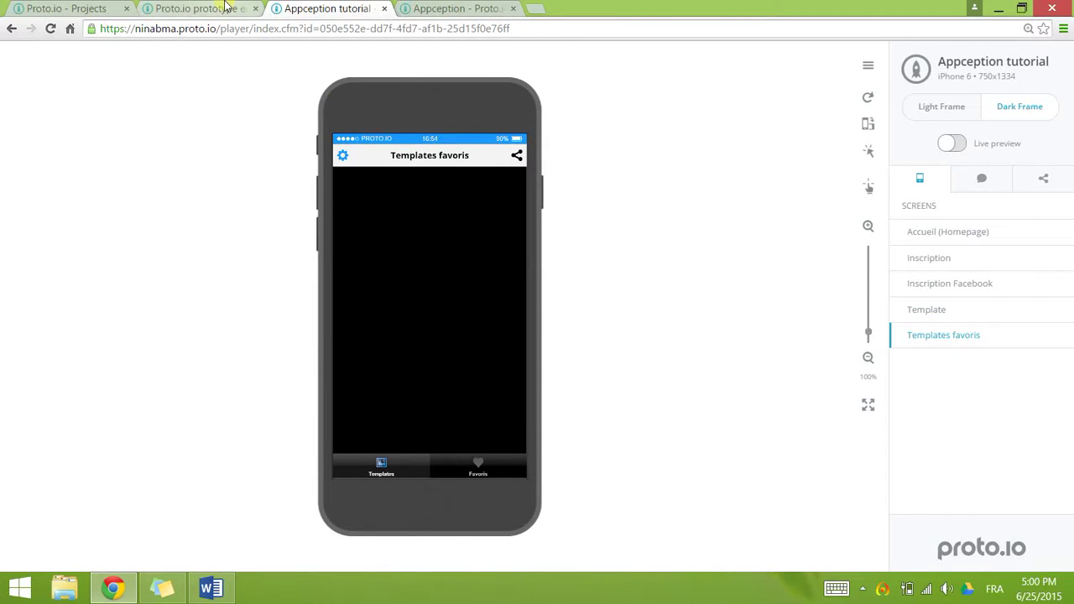
# - Switch to the Proto.io editor and open the Templates favoris screen for editing in State 1
pyautogui.click(226, 7)
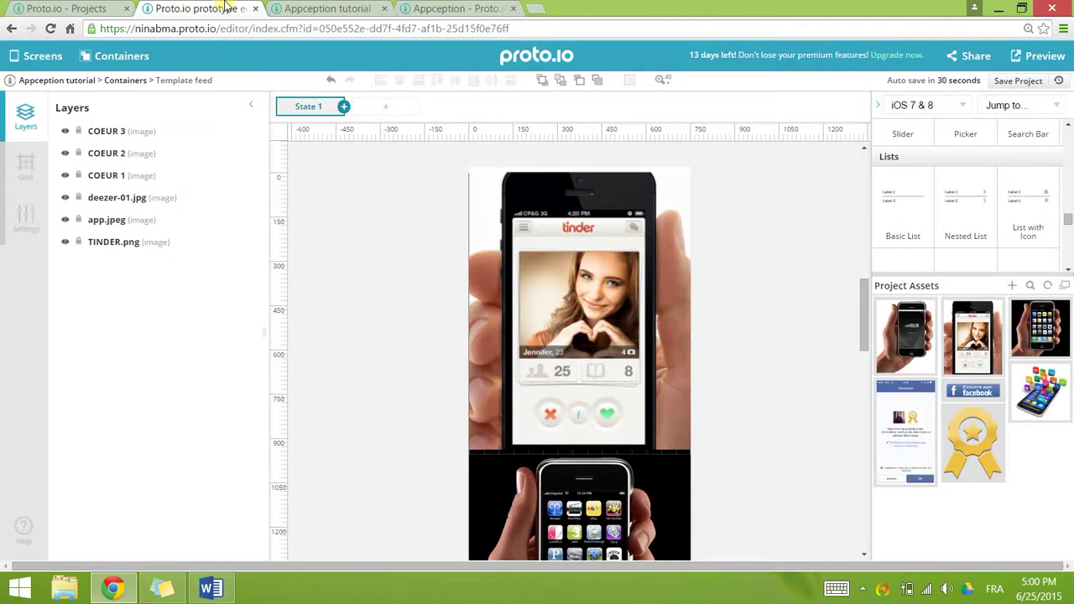
pyautogui.click(146, 57)
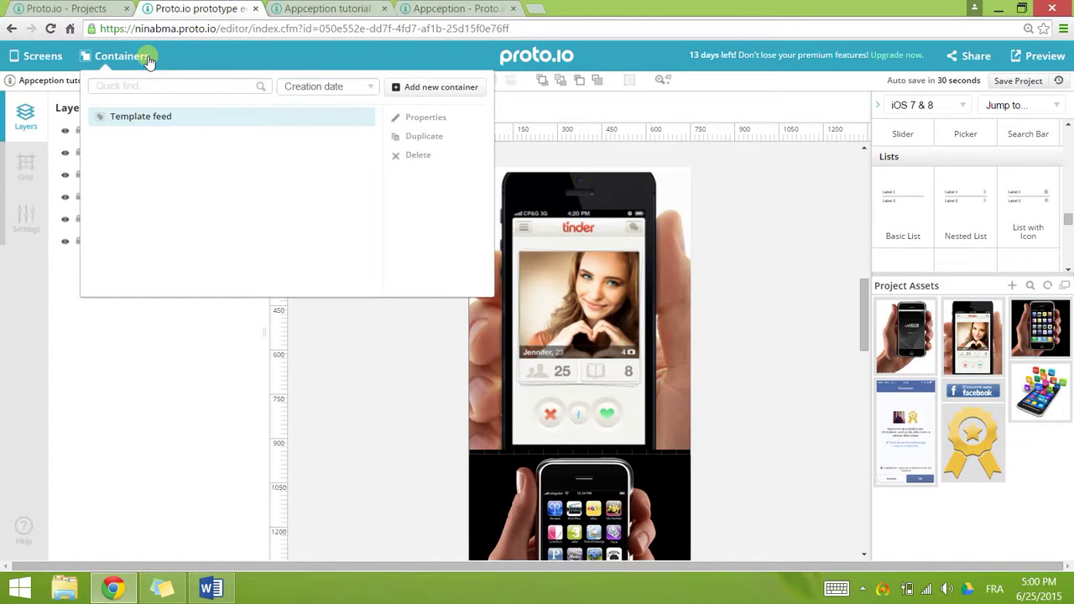
pyautogui.click(42, 55)
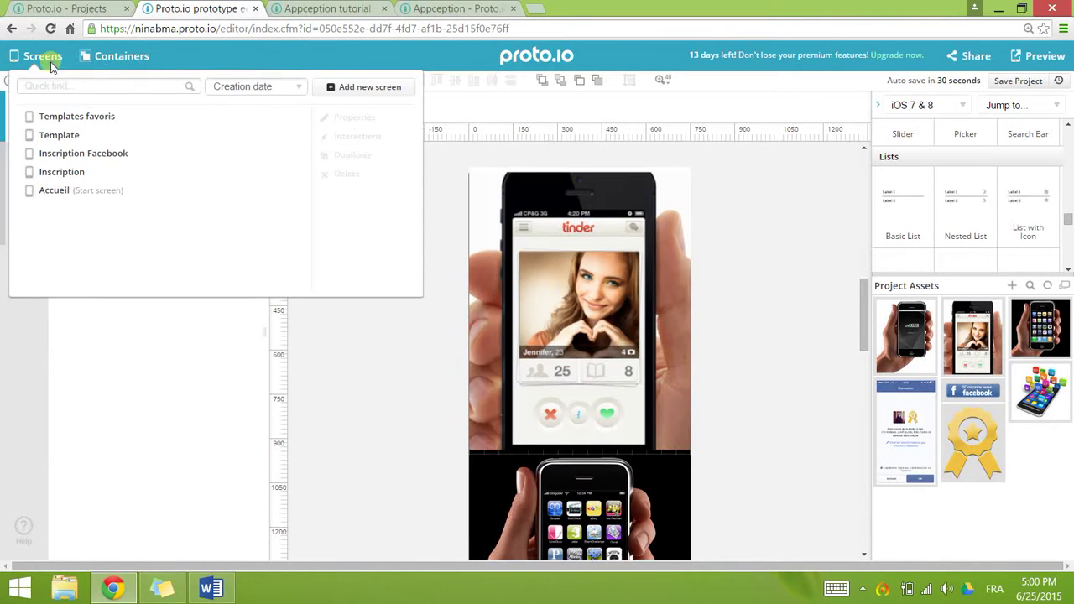
pyautogui.click(59, 135)
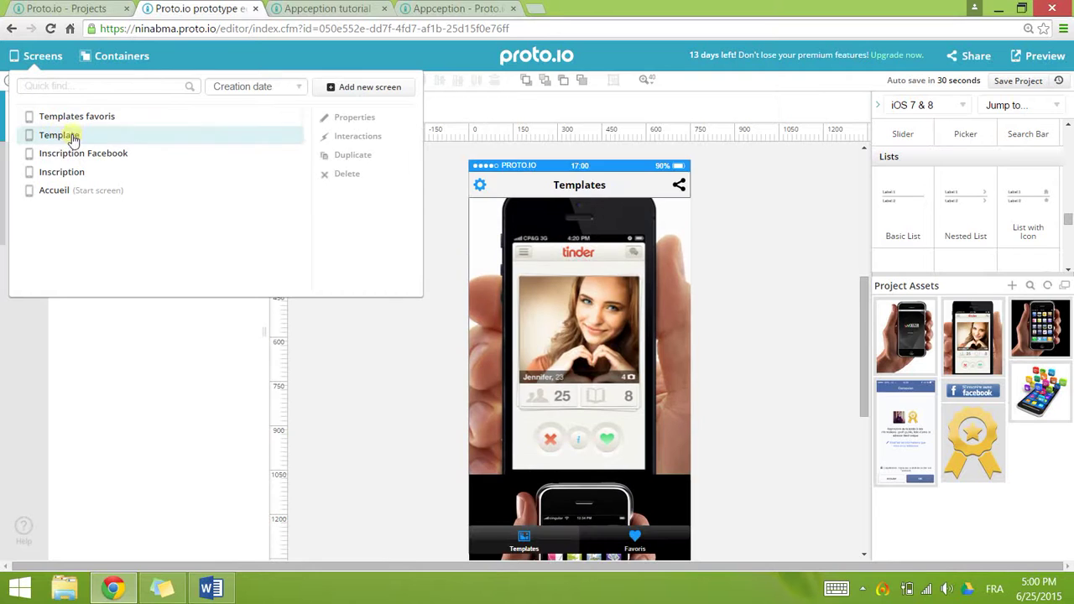
pyautogui.click(77, 116)
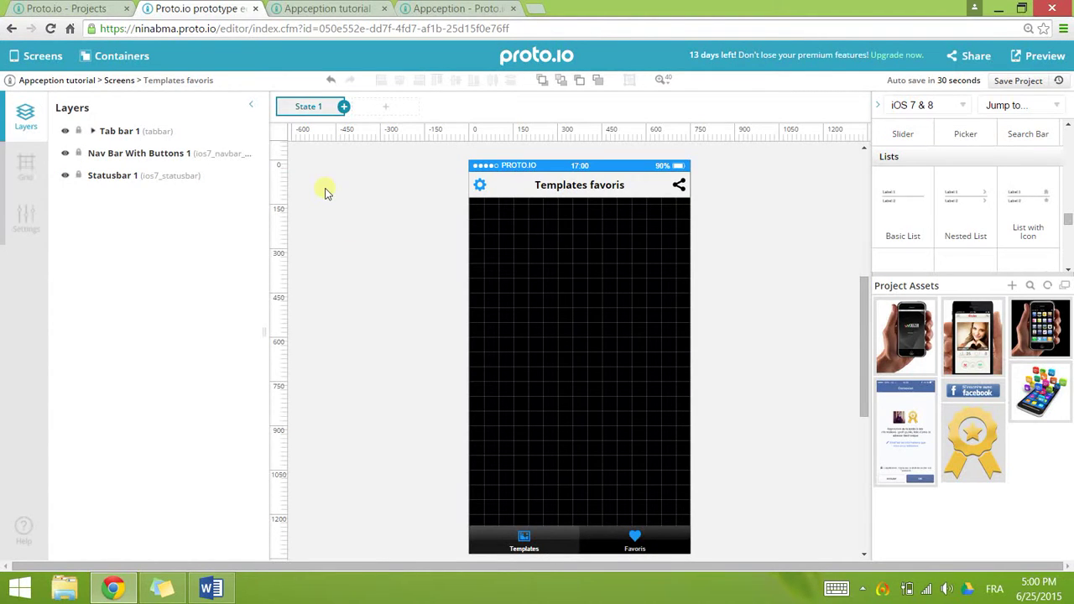
pyautogui.click(309, 109)
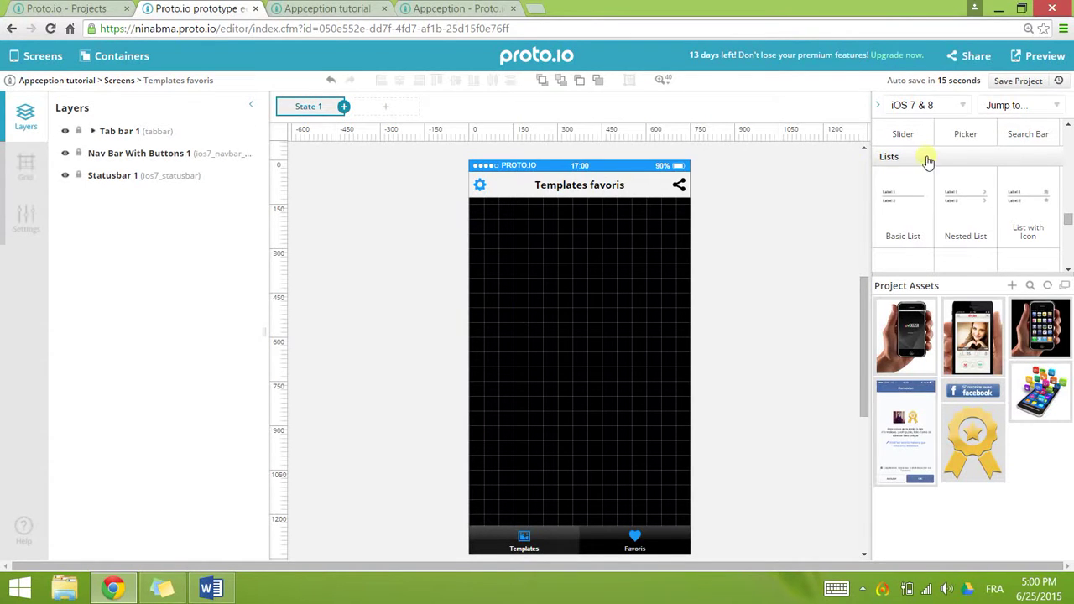
# - Add a text element to the Templates favoris screen reading "Vous n'avez pas de favori pour le moment."
pyautogui.scroll(5, 919, 233)
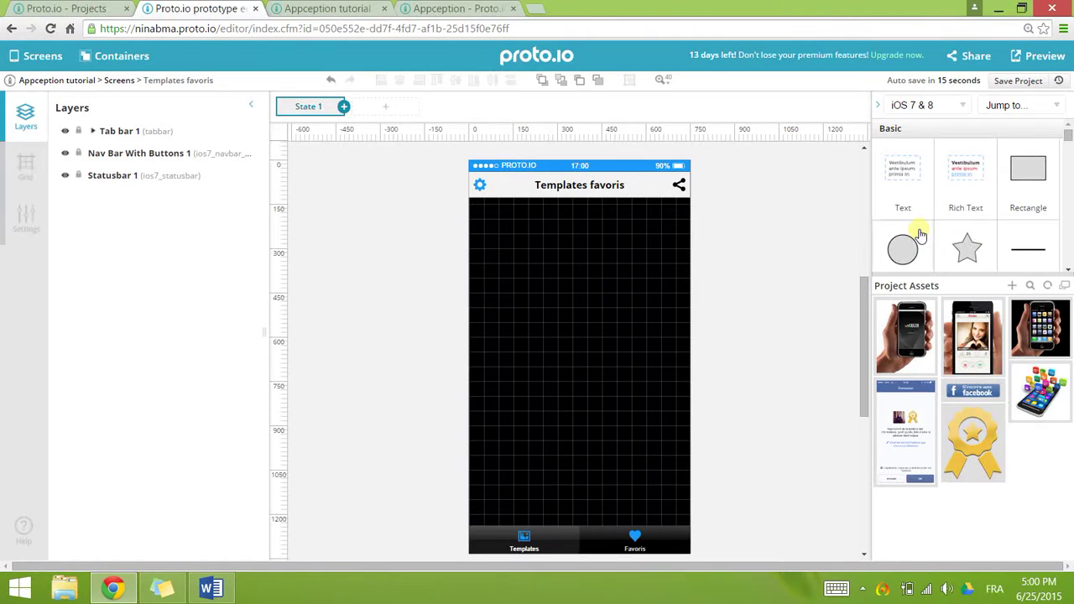
pyautogui.moveTo(909, 166); pyautogui.dragTo(576, 308)
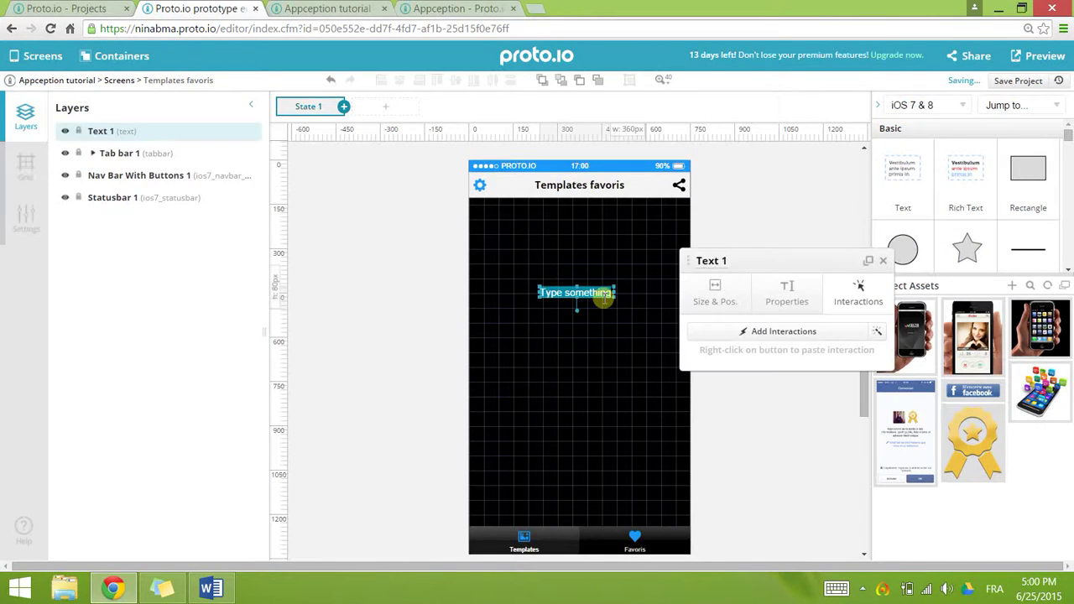
pyautogui.write('Aucun favori')
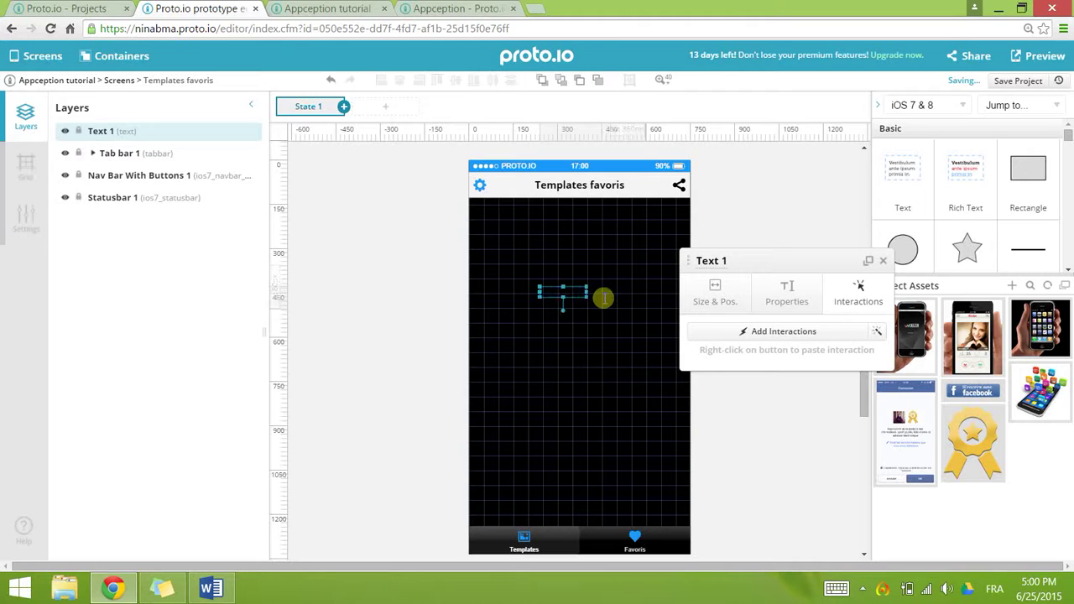
pyautogui.write(' pour le moment')
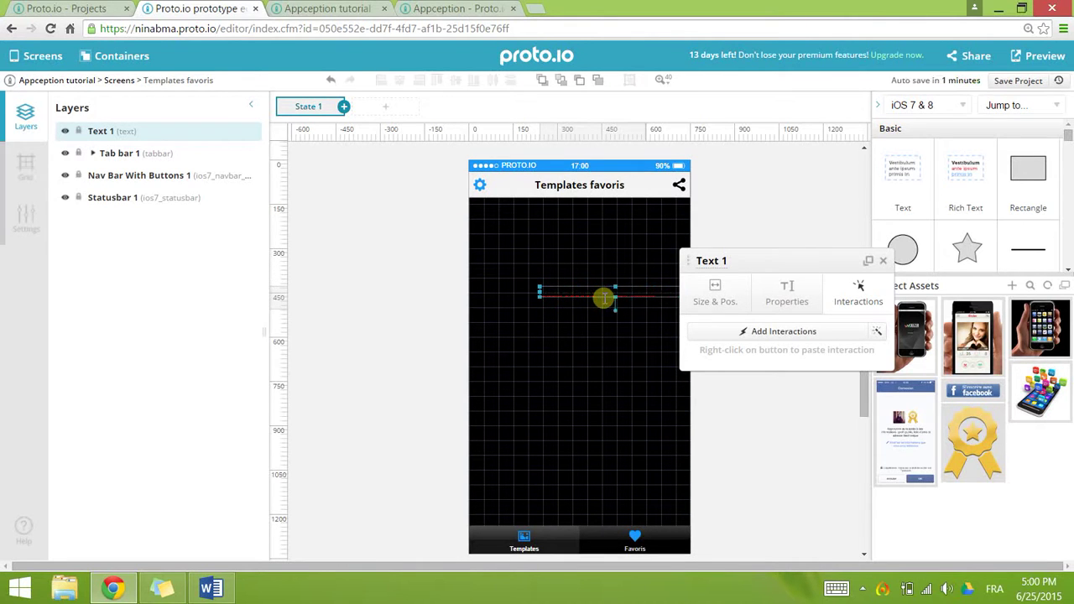
pyautogui.hotkey('ctrl', 'a')
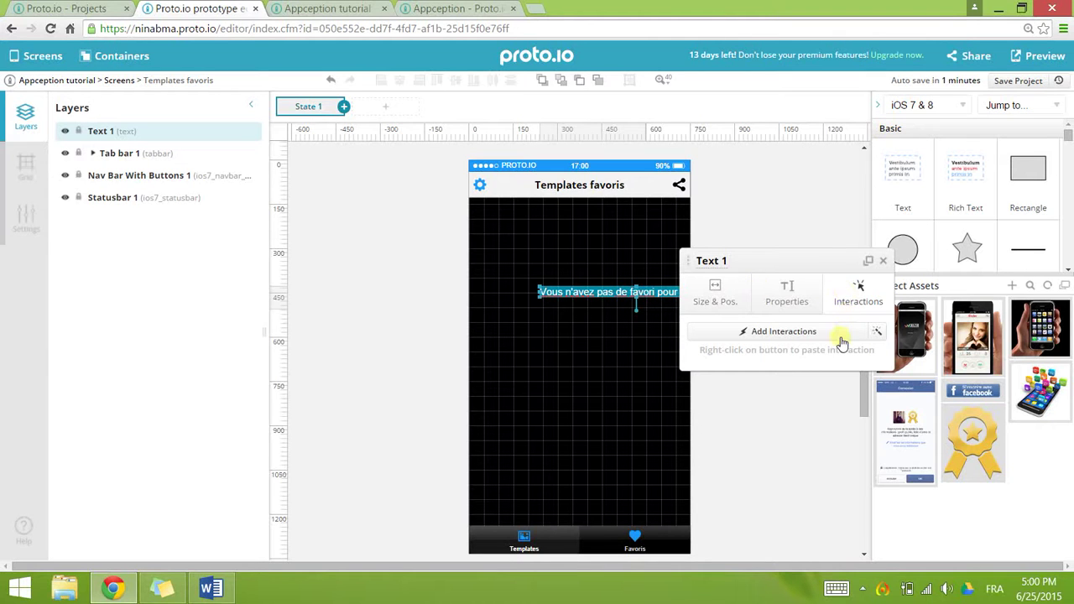
# - Set the colour of the no-favourites message to white (#FFFFFF)
pyautogui.click(784, 293)
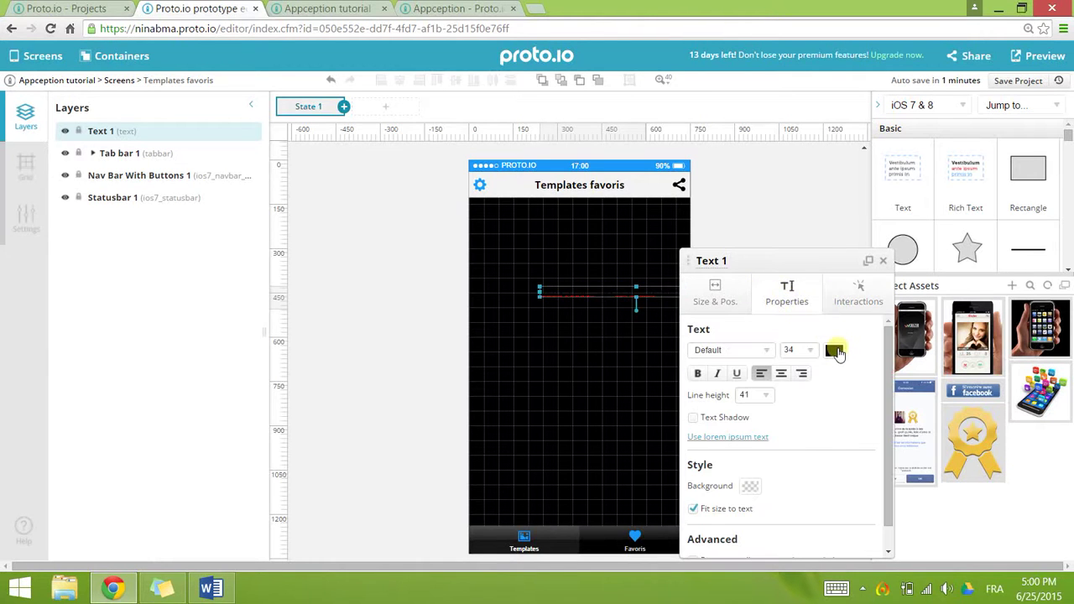
pyautogui.click(834, 350)
pyautogui.click(922, 302)
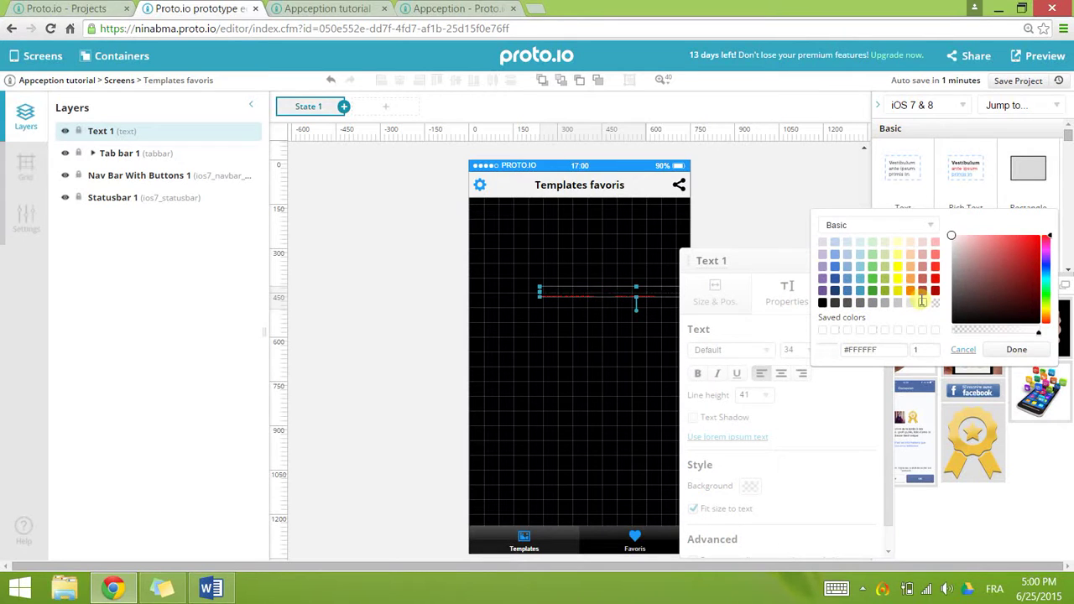
pyautogui.click(1016, 349)
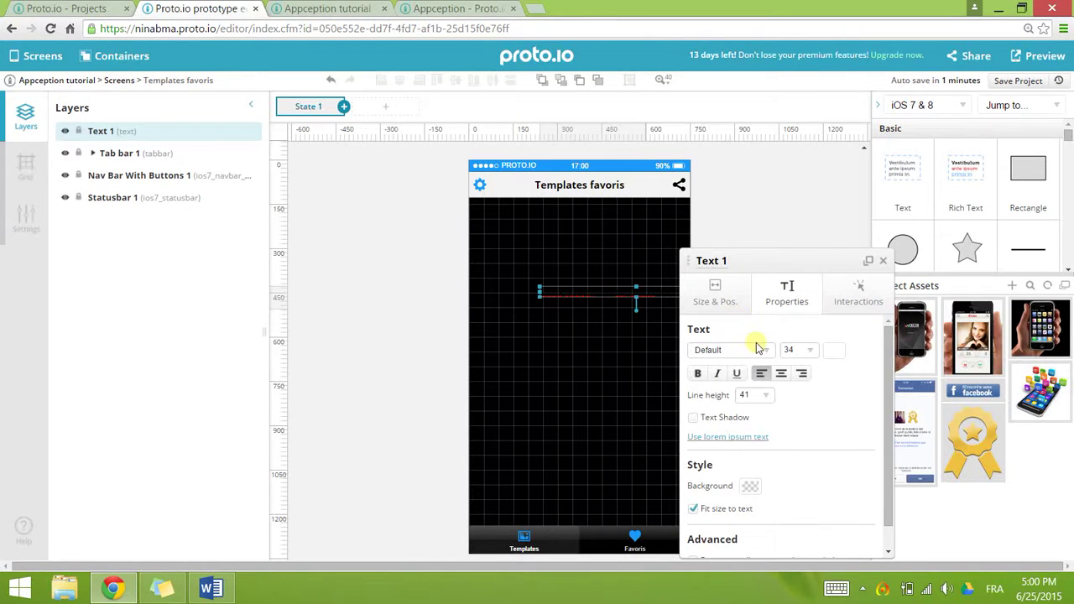
# - Set the no-favourites message to the Open Sans 300 font at size 64
pyautogui.click(758, 349)
pyautogui.click(751, 374)
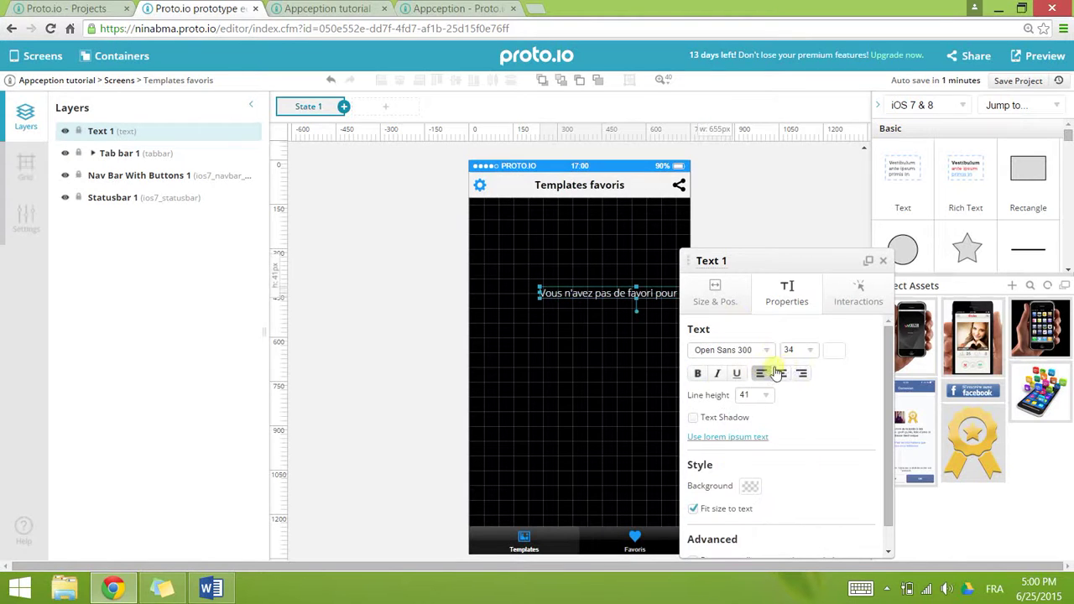
pyautogui.click(811, 355)
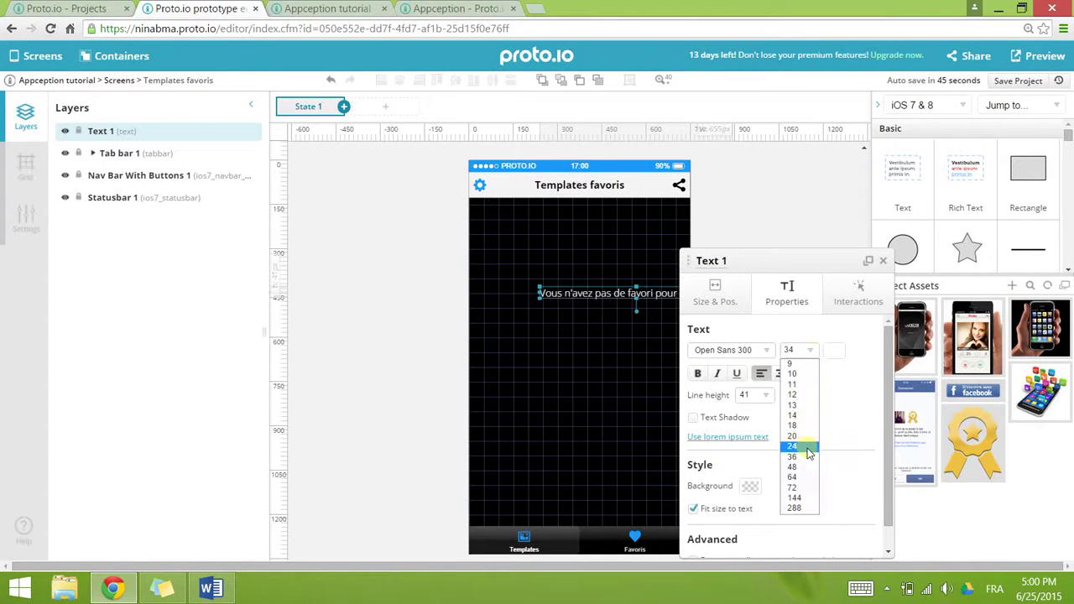
pyautogui.click(793, 477)
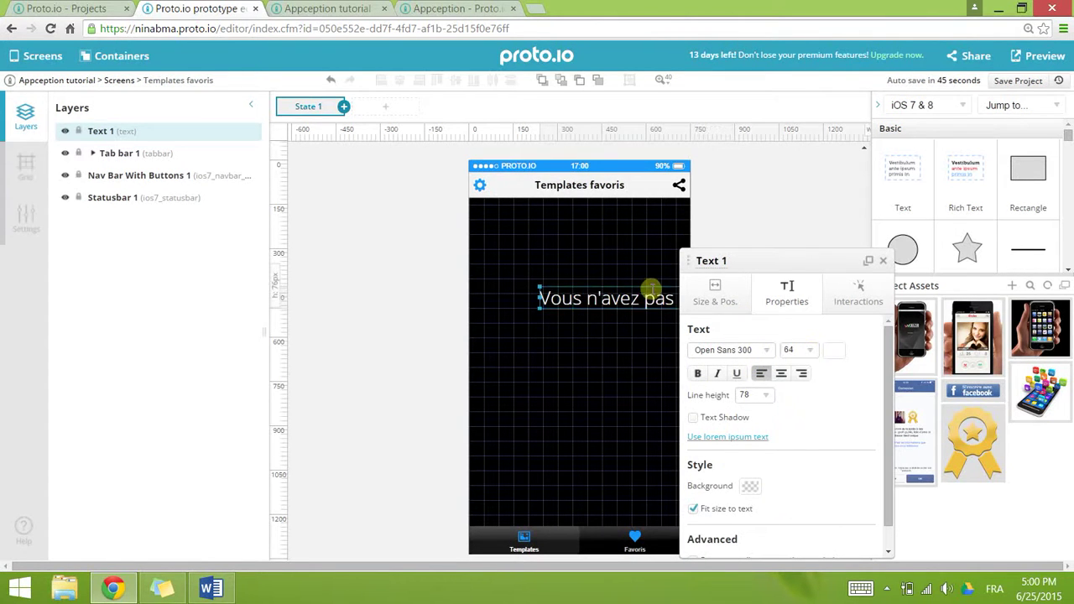
# - Move the no-favourites message inside the phone screen and resize its box to about 552 px wide so the text wraps onto three lines
pyautogui.moveTo(811, 261); pyautogui.dragTo(940, 156)
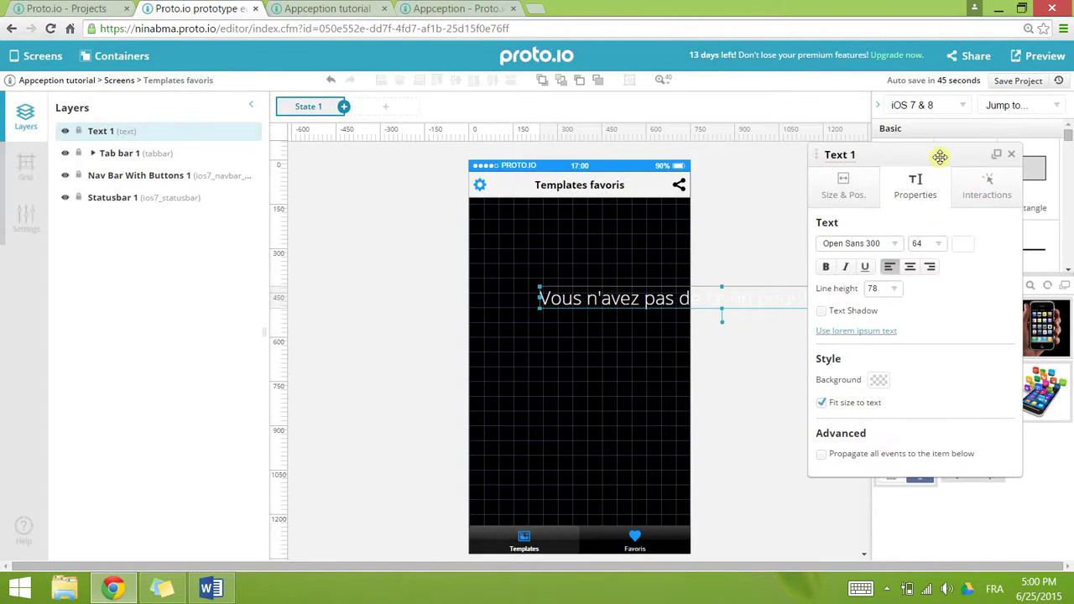
pyautogui.doubleClick(697, 289)
pyautogui.hotkey('ctrl', 'a')
pyautogui.moveTo(761, 290); pyautogui.dragTo(570, 291)
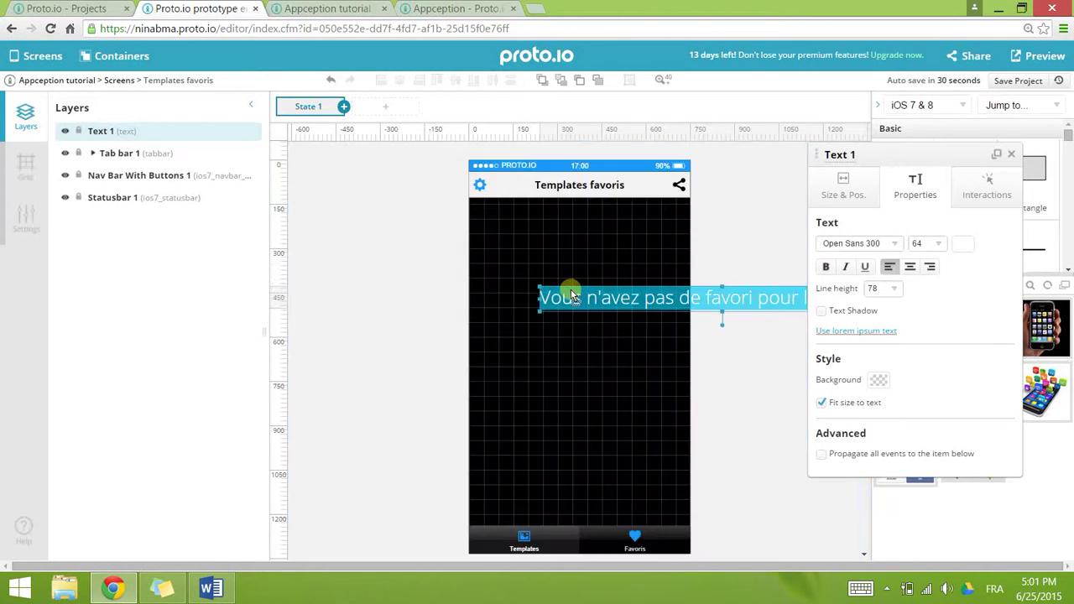
pyautogui.click(640, 350)
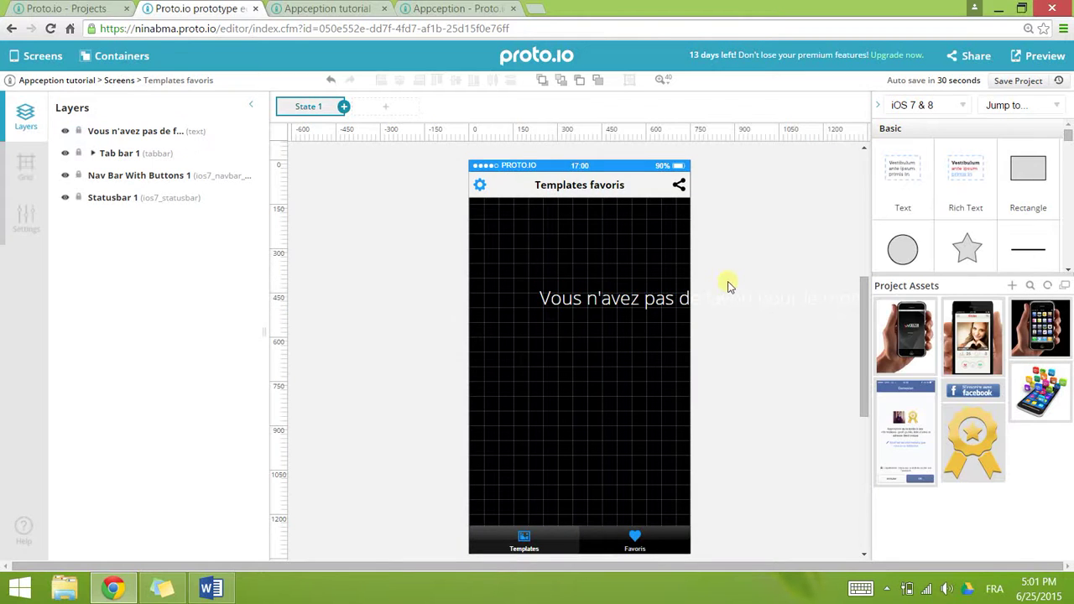
pyautogui.click(727, 295)
pyautogui.moveTo(740, 286); pyautogui.dragTo(521, 293)
pyautogui.moveTo(690, 308); pyautogui.dragTo(621, 293)
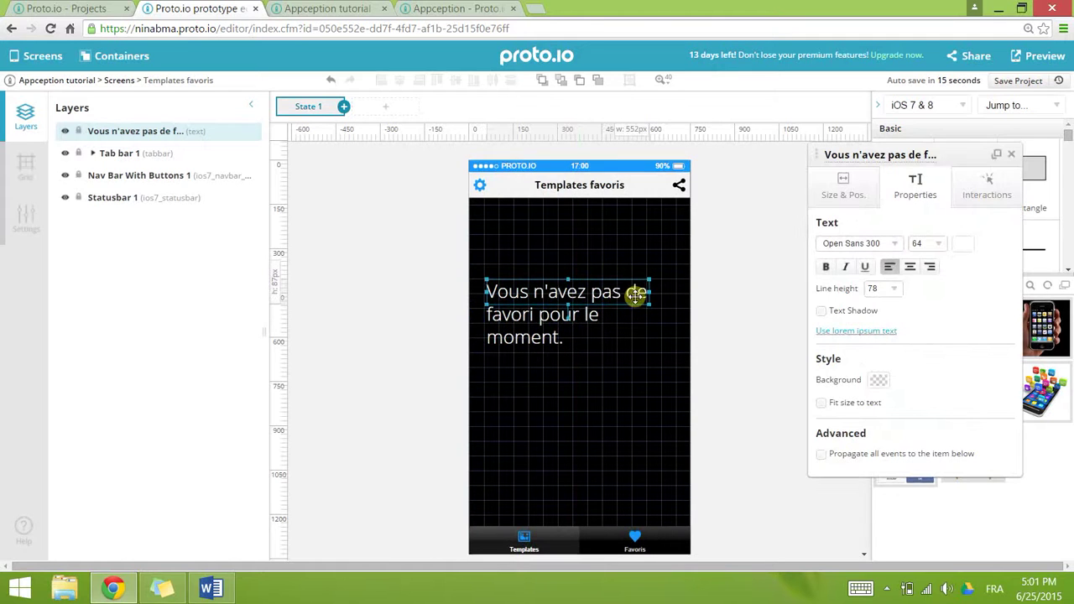
pyautogui.click(785, 342)
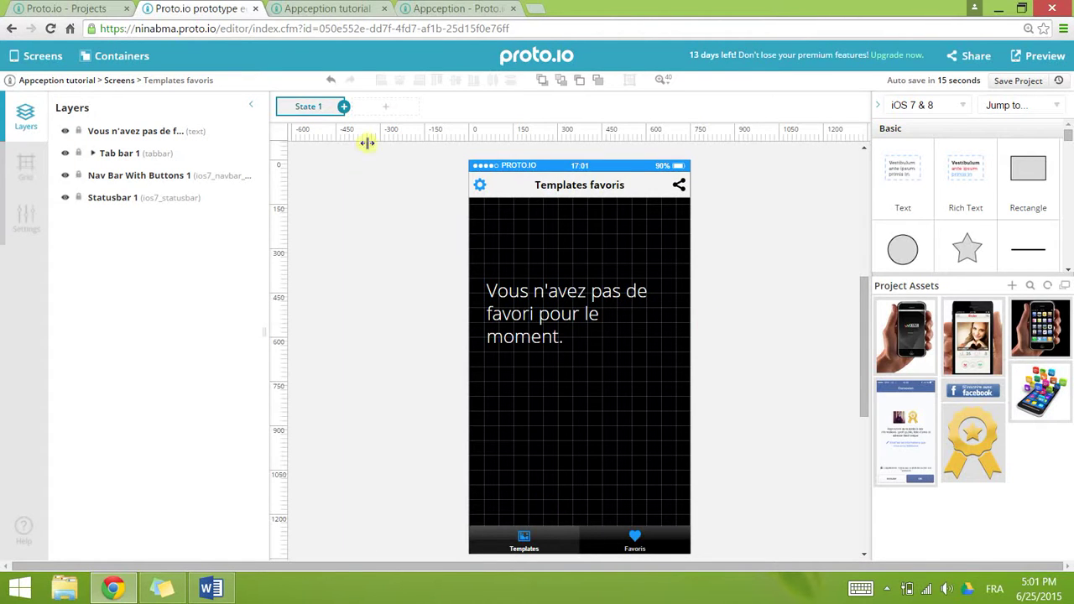
# - Add State 2 to the Templates favoris screen and remove the no-favourites message from that state
pyautogui.click(403, 109)
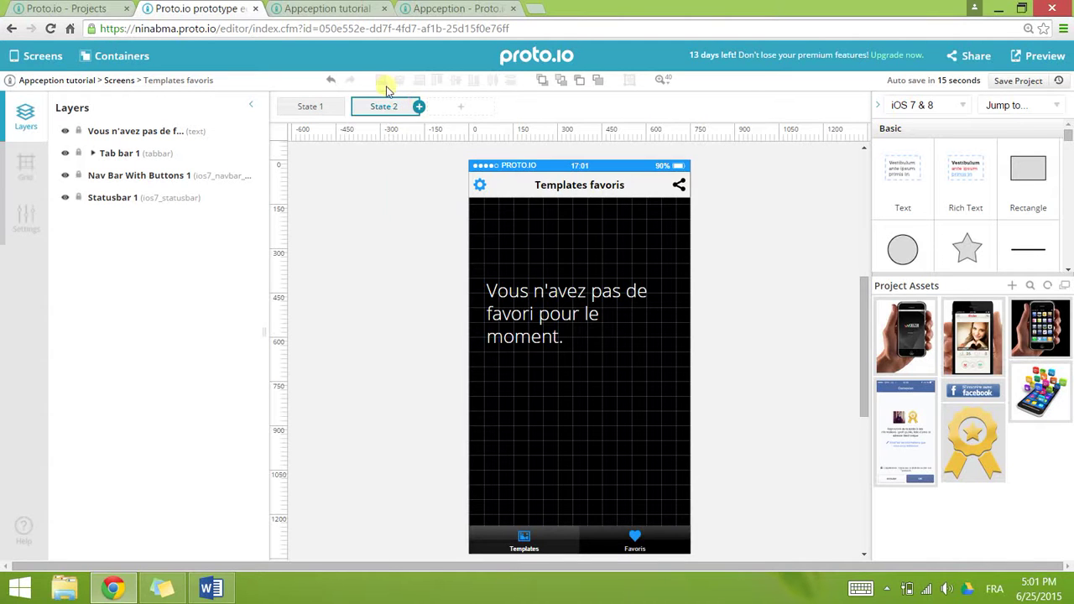
pyautogui.moveTo(386, 115)
pyautogui.click(548, 282)
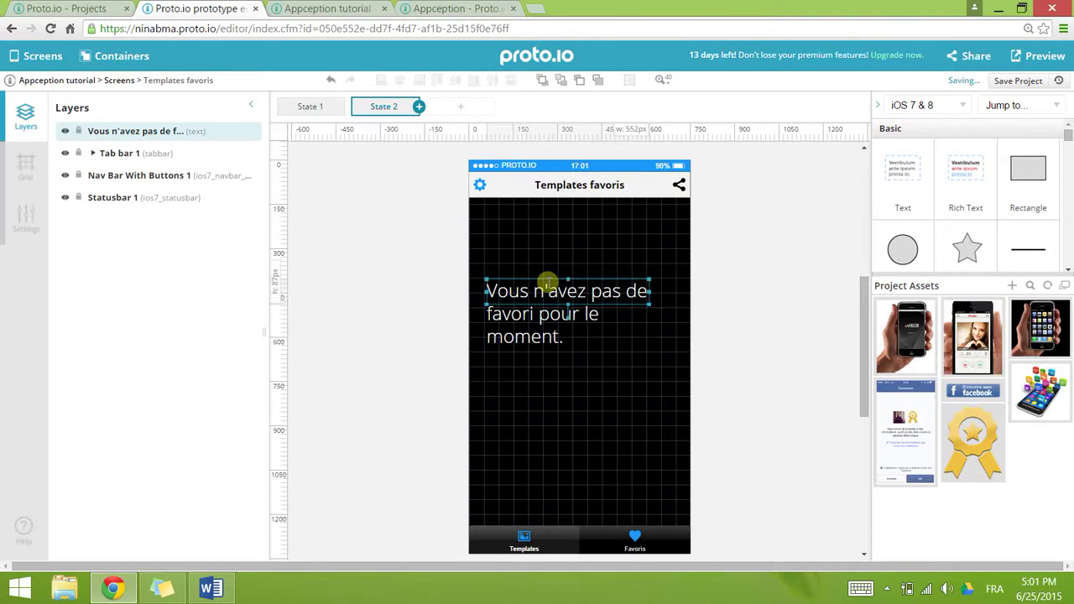
pyautogui.press('Delete')
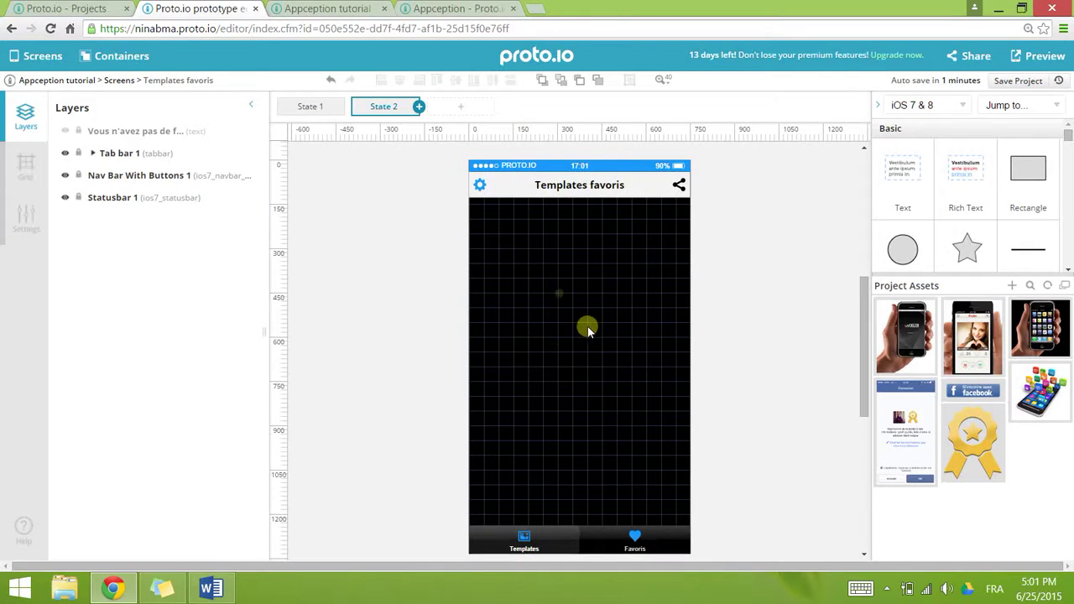
# - Place TINDER.png in State 2 at x 0, y 128, directly below the navigation bar, and enlarge it to the full screen width
pyautogui.moveTo(587, 330); pyautogui.dragTo(512, 229)
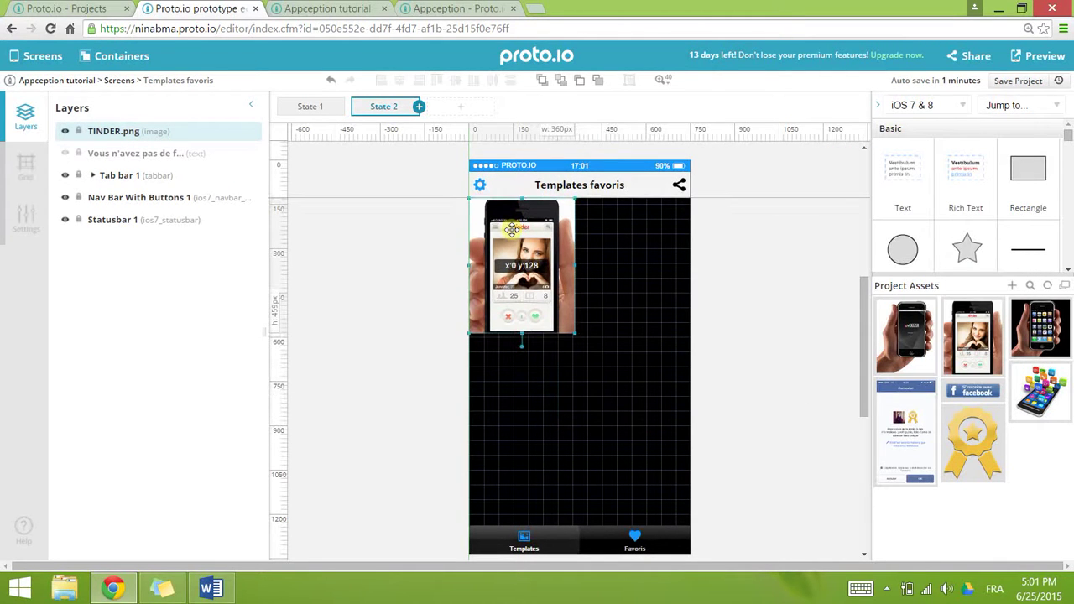
pyautogui.moveTo(574, 332); pyautogui.dragTo(794, 486)
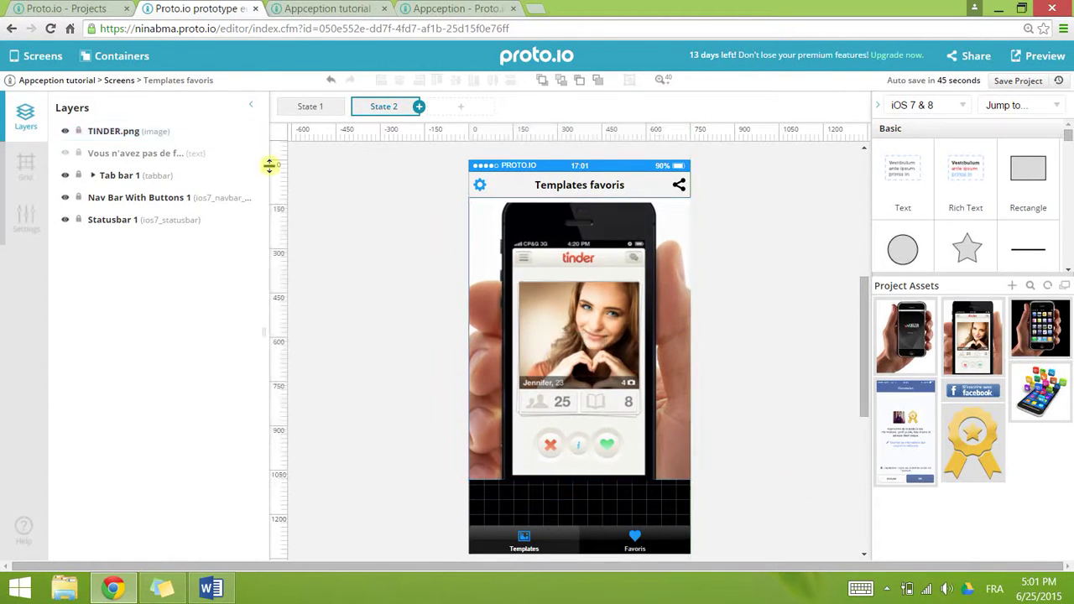
# - Switch to the preview, review the images and hearts on the Template screen, and return to the Proto.io editor
pyautogui.click(328, 8)
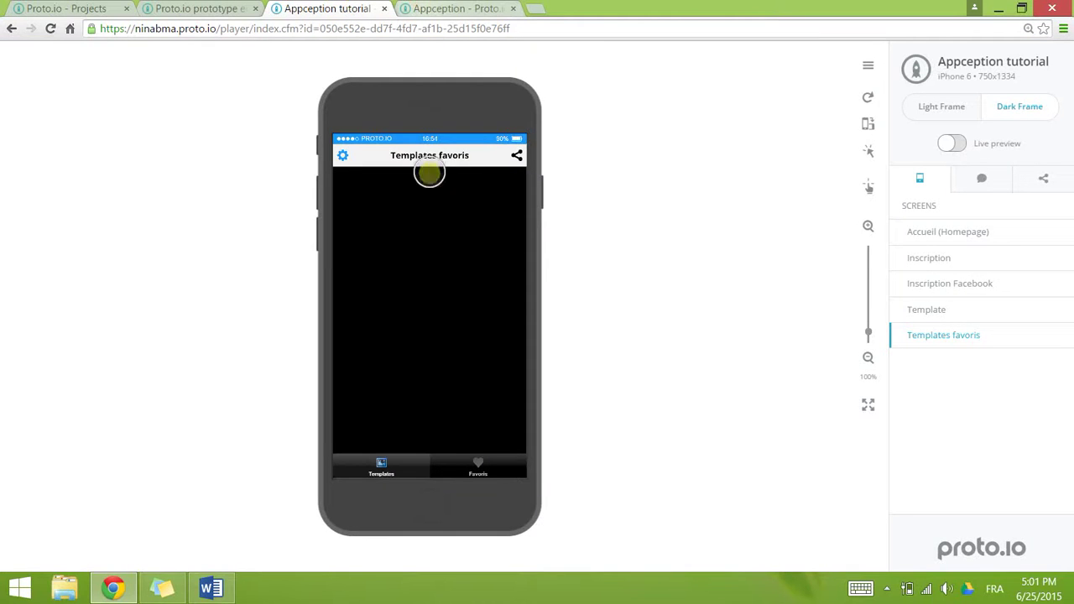
pyautogui.click(928, 307)
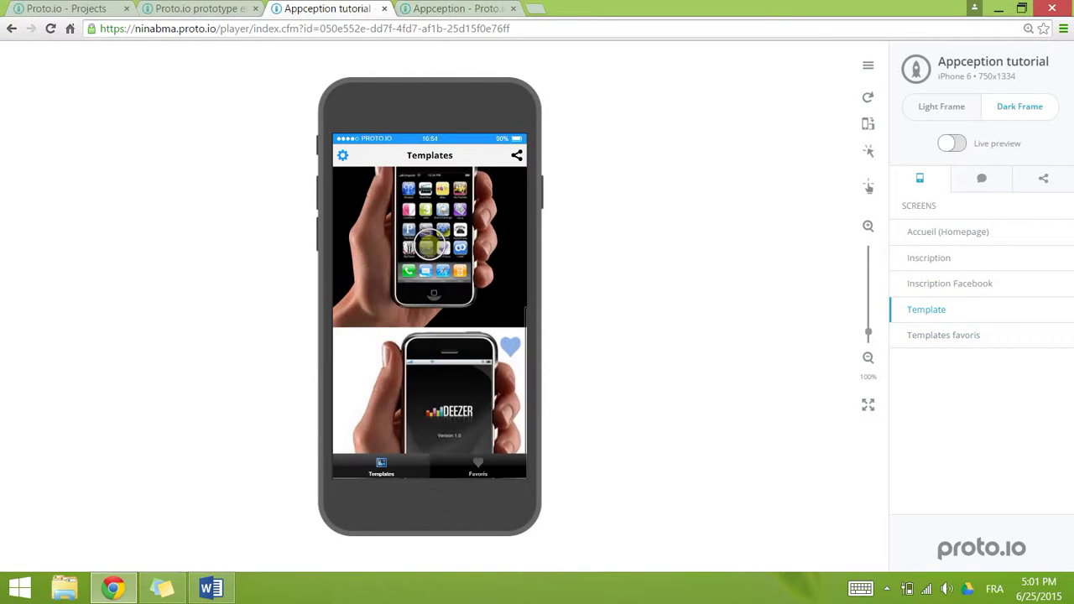
pyautogui.scroll(3, 430, 247)
pyautogui.click(198, 8)
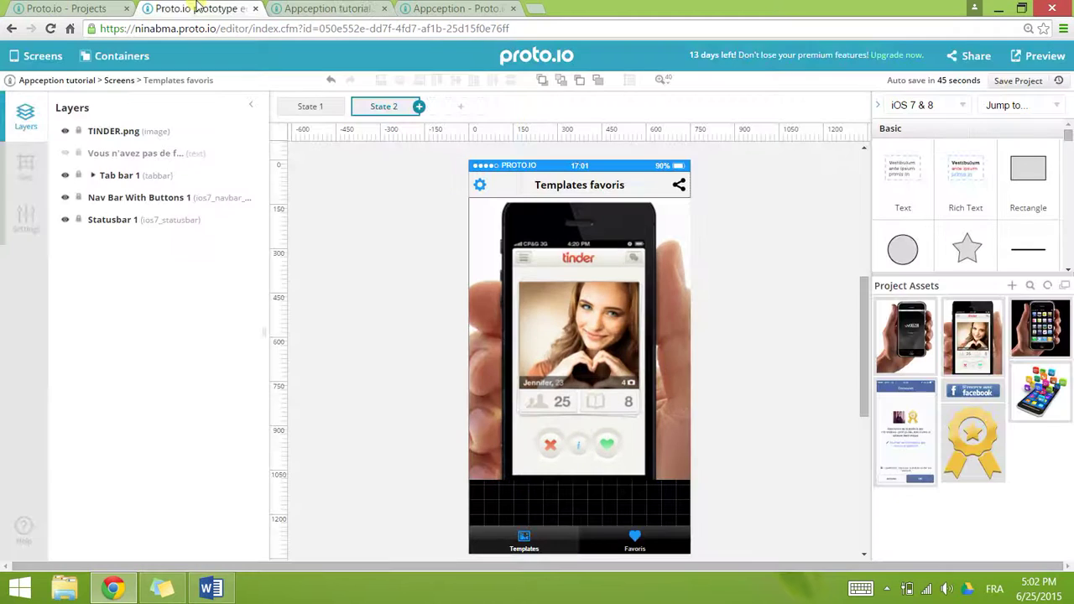
pyautogui.click(292, 7)
pyautogui.scroll(-3, 454, 360)
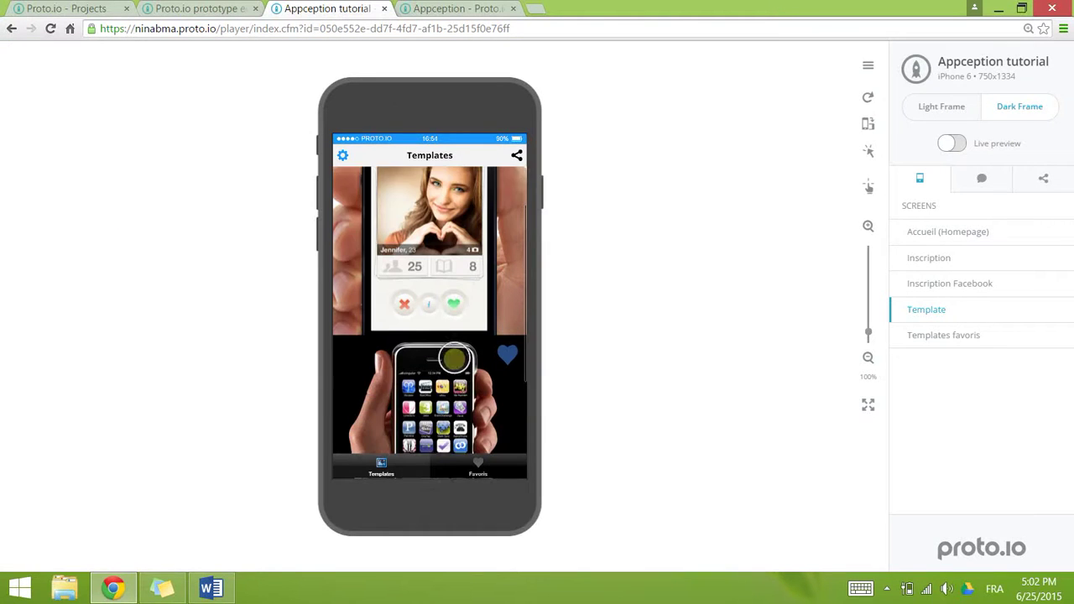
pyautogui.click(198, 8)
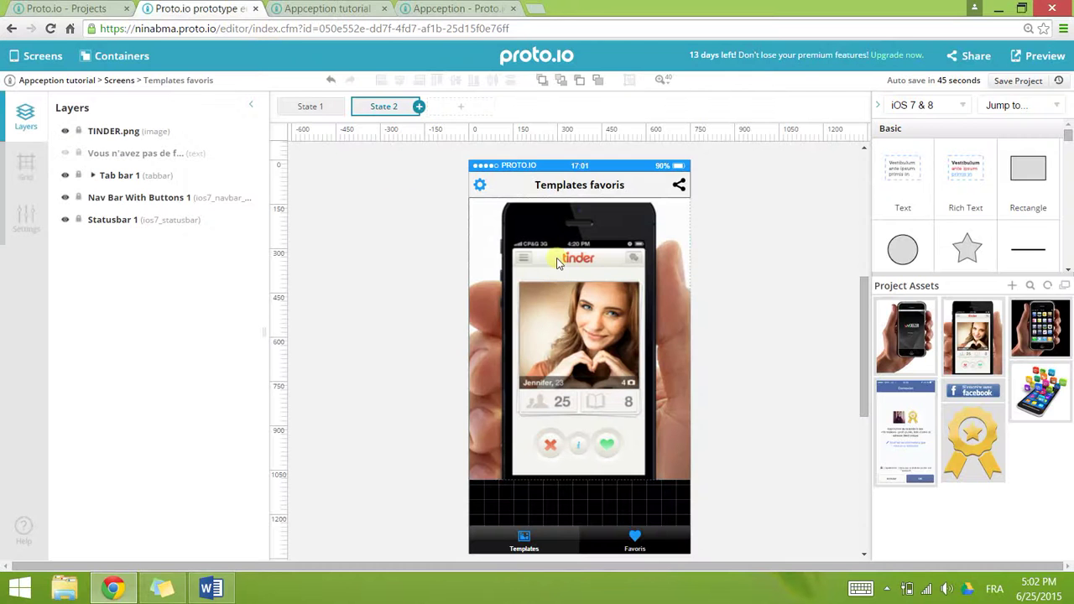
# - Add State 3 to the Templates favoris screen and remove TINDER.png from that state
pyautogui.click(462, 107)
pyautogui.click(599, 327)
pyautogui.press('Delete')
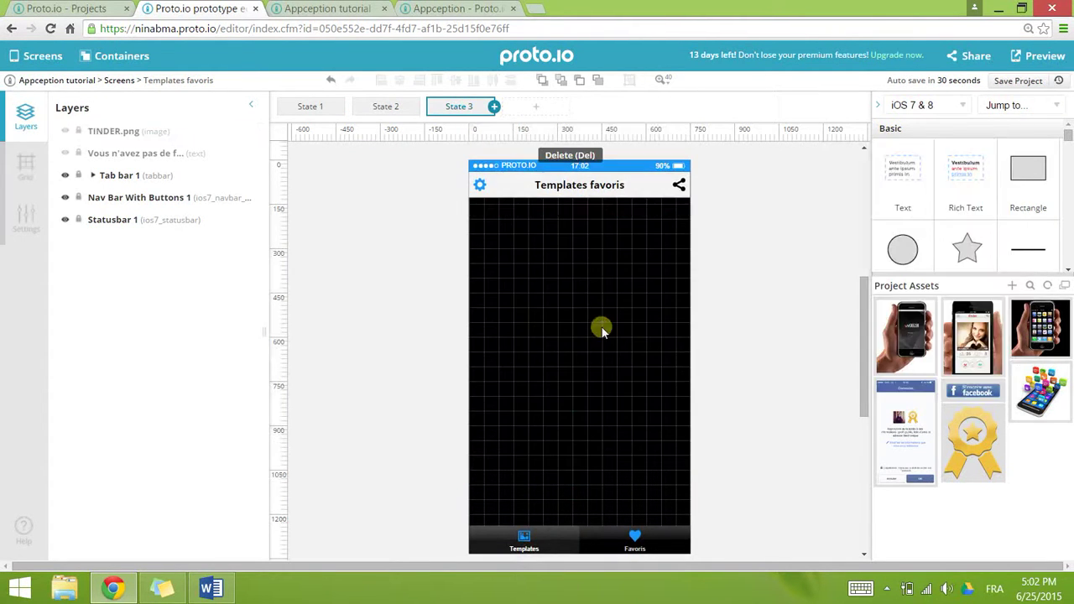
# - Place app.jpeg in State 3 directly below the navigation bar and enlarge it to 750 × 718 px, the full screen width
pyautogui.moveTo(1040, 327); pyautogui.dragTo(553, 274)
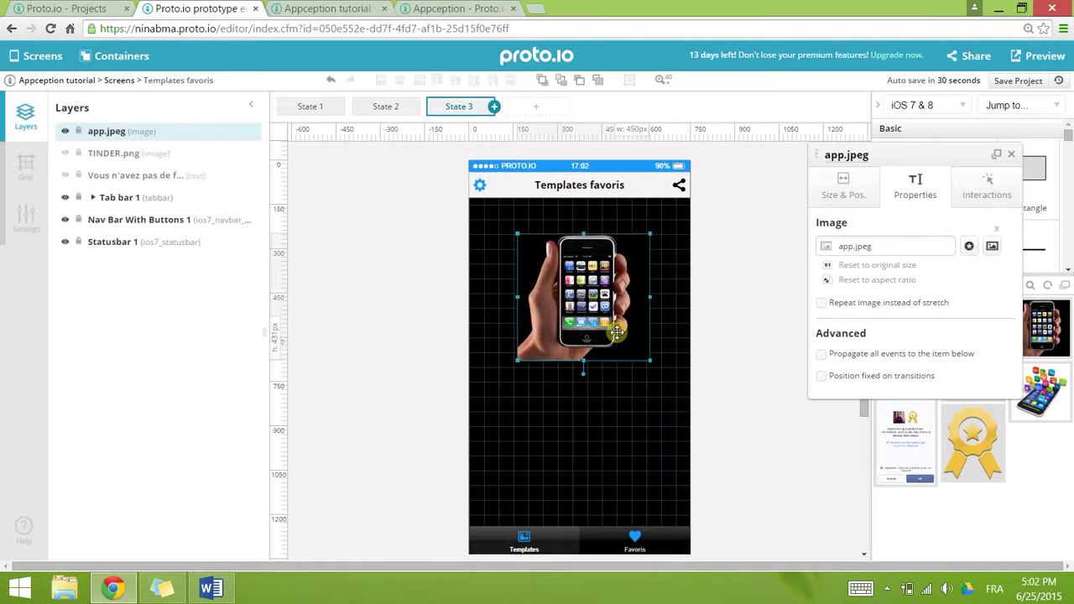
pyautogui.moveTo(617, 331); pyautogui.dragTo(709, 411)
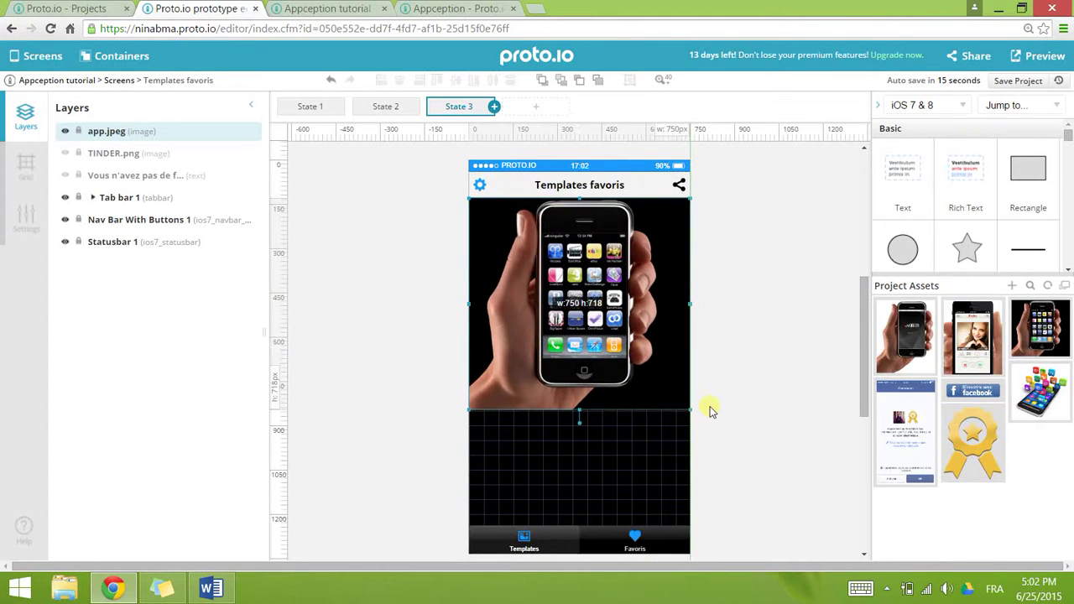
pyautogui.click(773, 388)
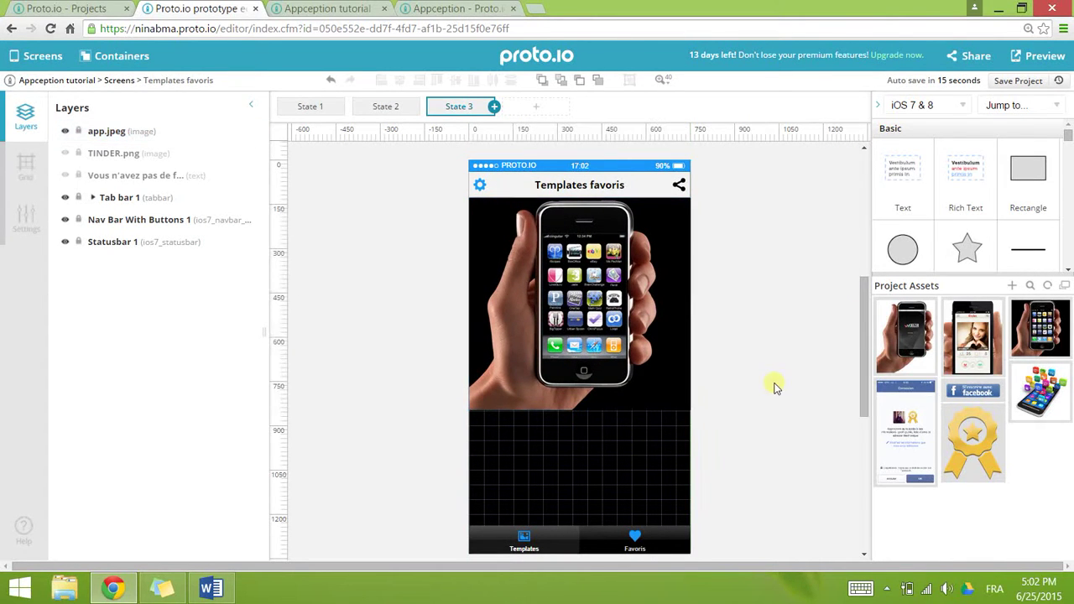
# - Add State 4 to the Templates favoris screen and remove app.jpeg from that state
pyautogui.click(524, 106)
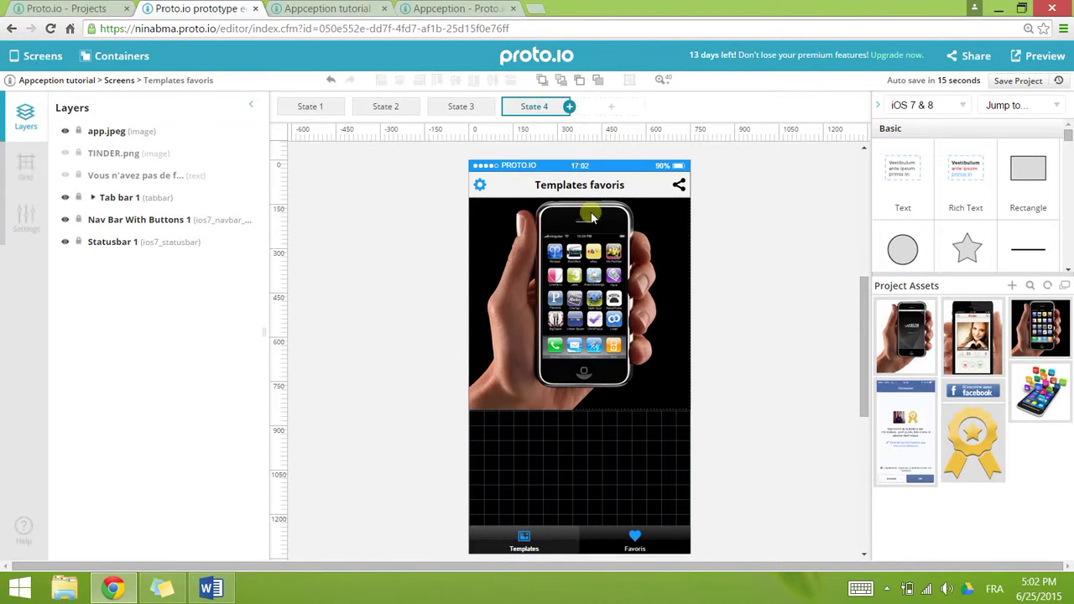
pyautogui.click(560, 276)
pyautogui.press('Delete')
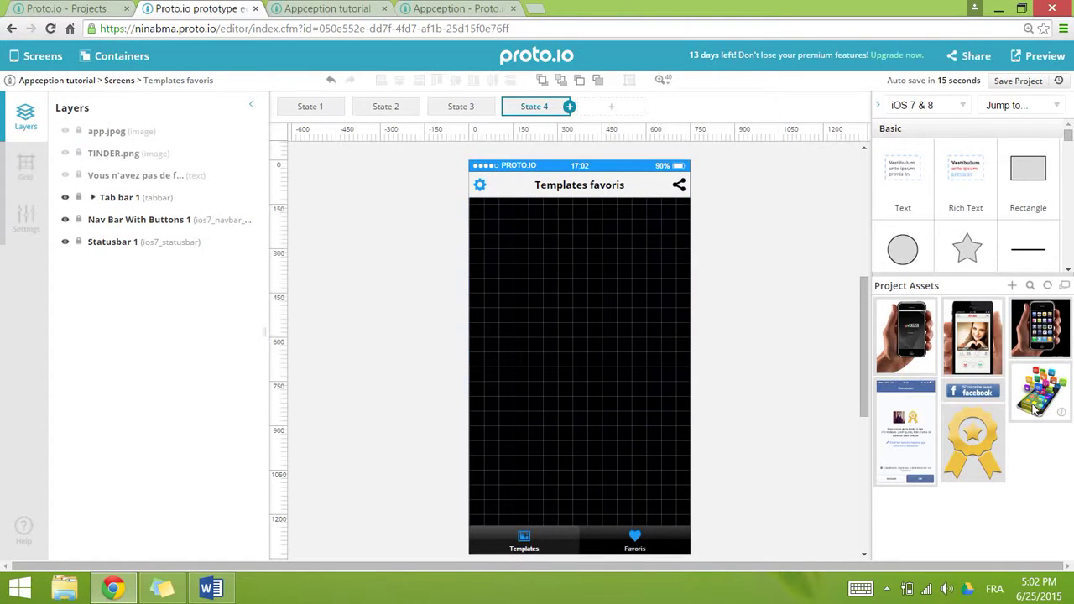
# - Place deezer-01.jpg in State 4 at x 0, y 128 and enlarge it to the full 750 px screen width
pyautogui.moveTo(914, 347); pyautogui.dragTo(516, 258)
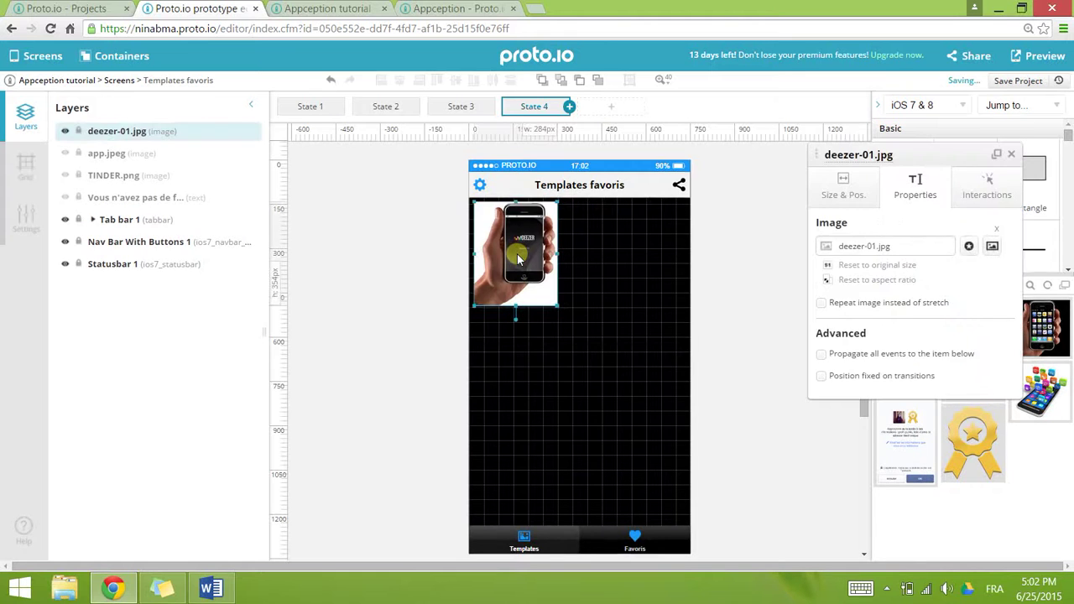
pyautogui.moveTo(558, 307); pyautogui.dragTo(867, 476)
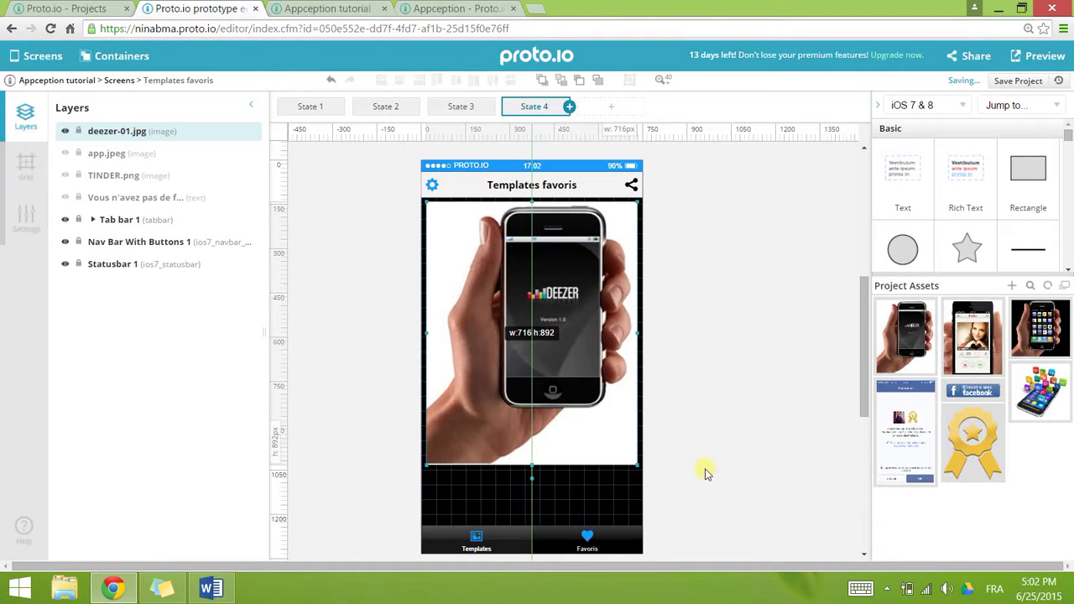
pyautogui.moveTo(516, 326); pyautogui.dragTo(513, 322)
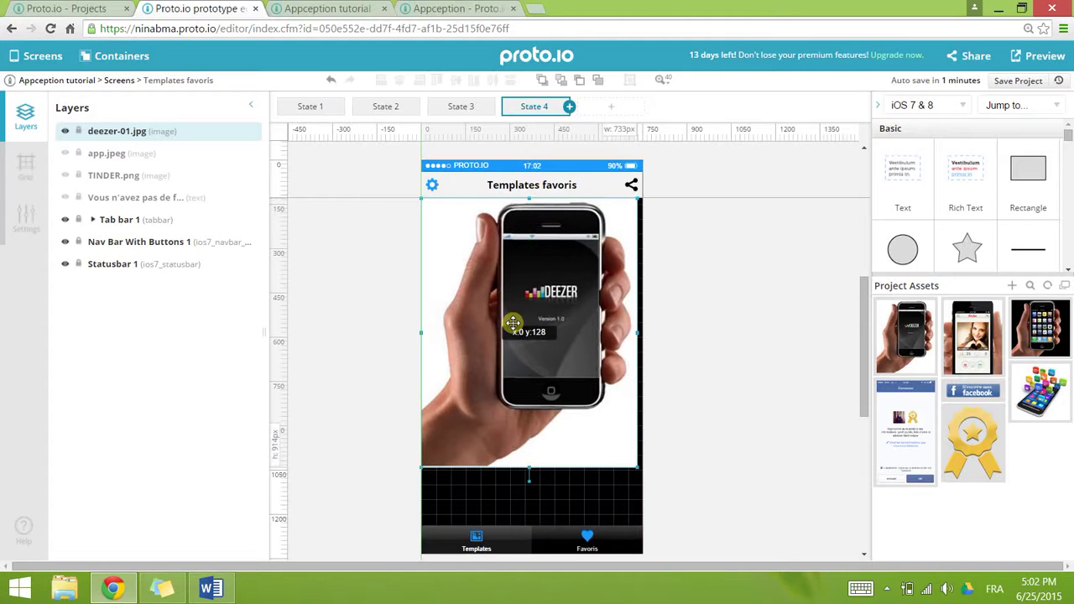
pyautogui.moveTo(636, 468); pyautogui.dragTo(645, 477)
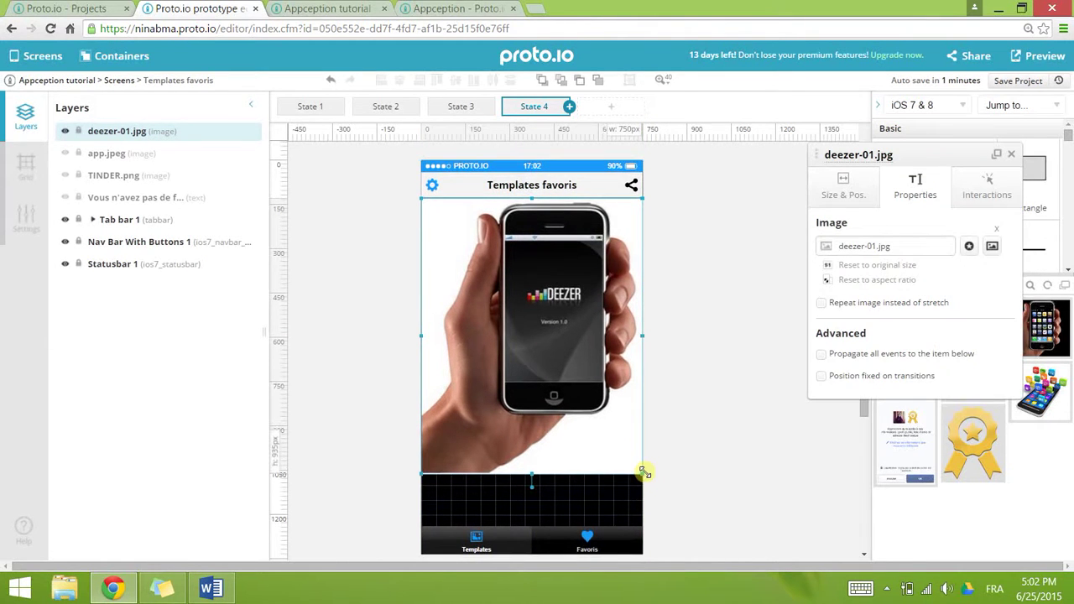
pyautogui.click(342, 382)
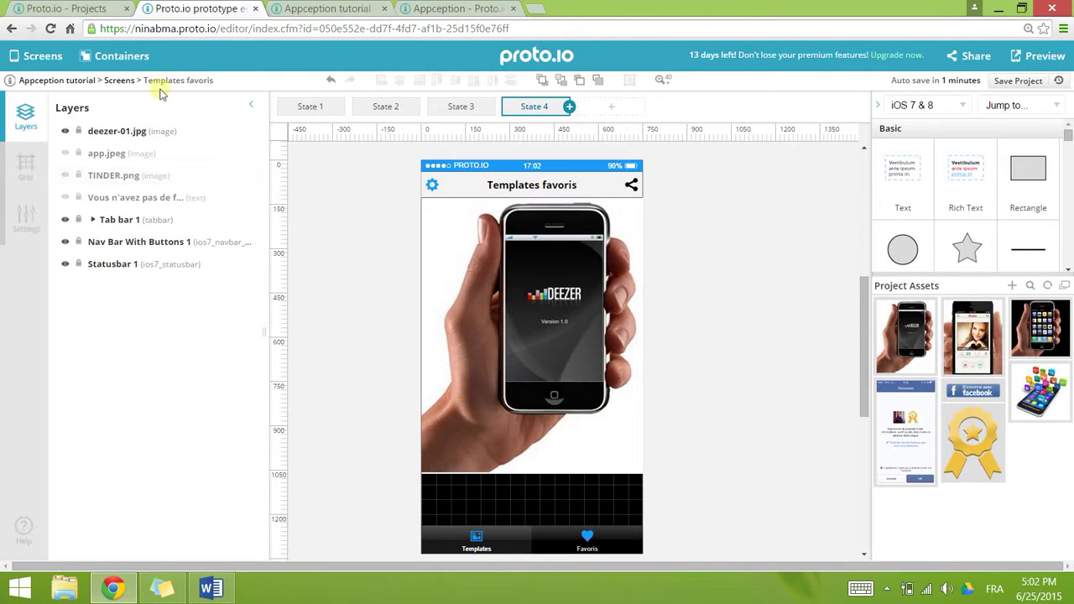
# - Go to the Template screen and open the Template feed container for editing
pyautogui.click(42, 55)
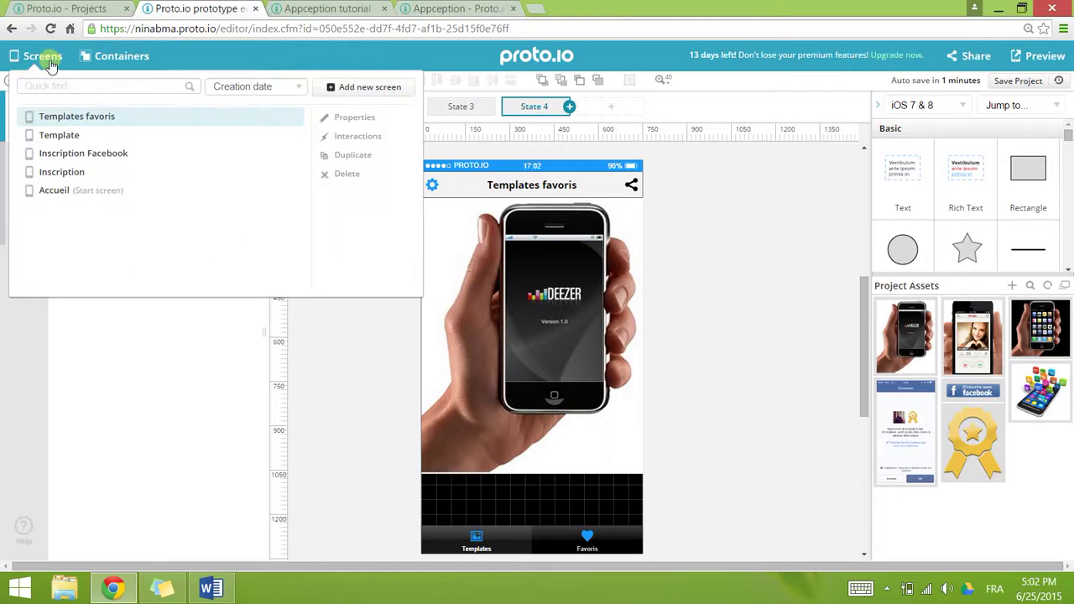
pyautogui.click(59, 135)
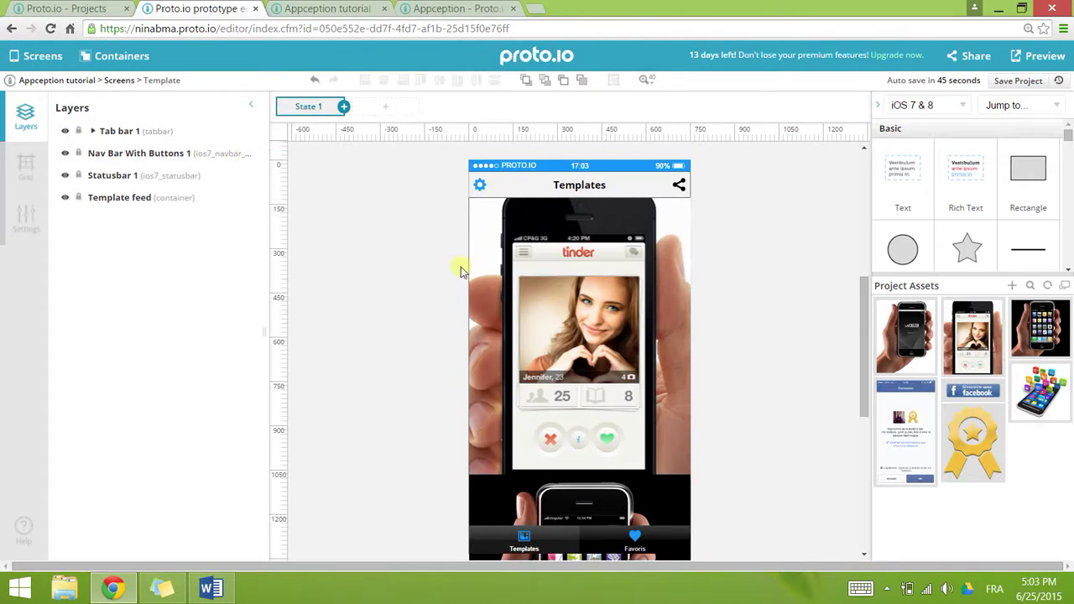
pyautogui.click(111, 57)
pyautogui.moveTo(156, 128)
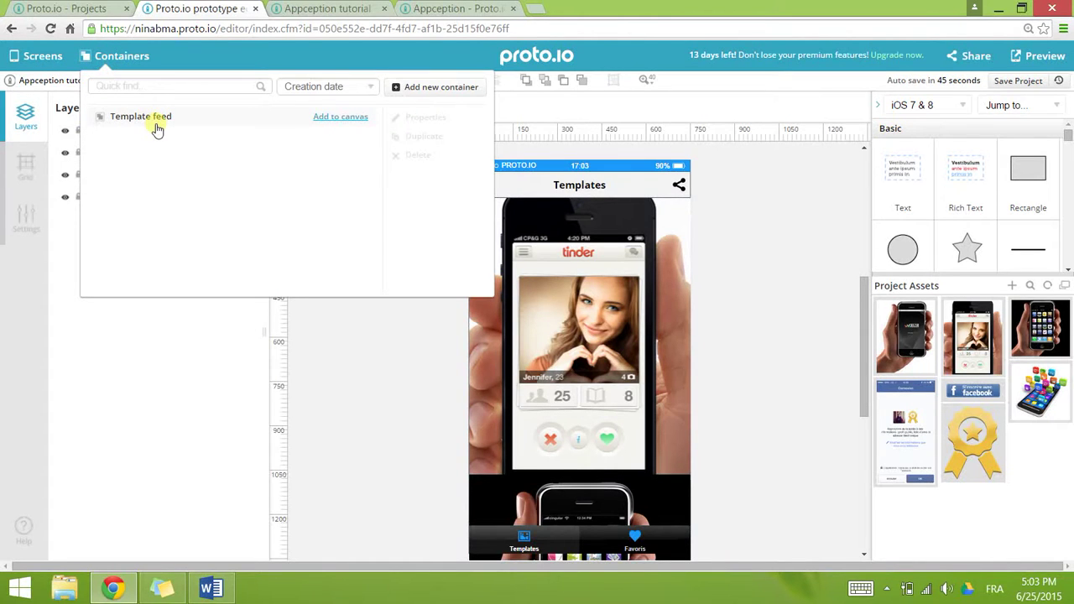
pyautogui.click(156, 128)
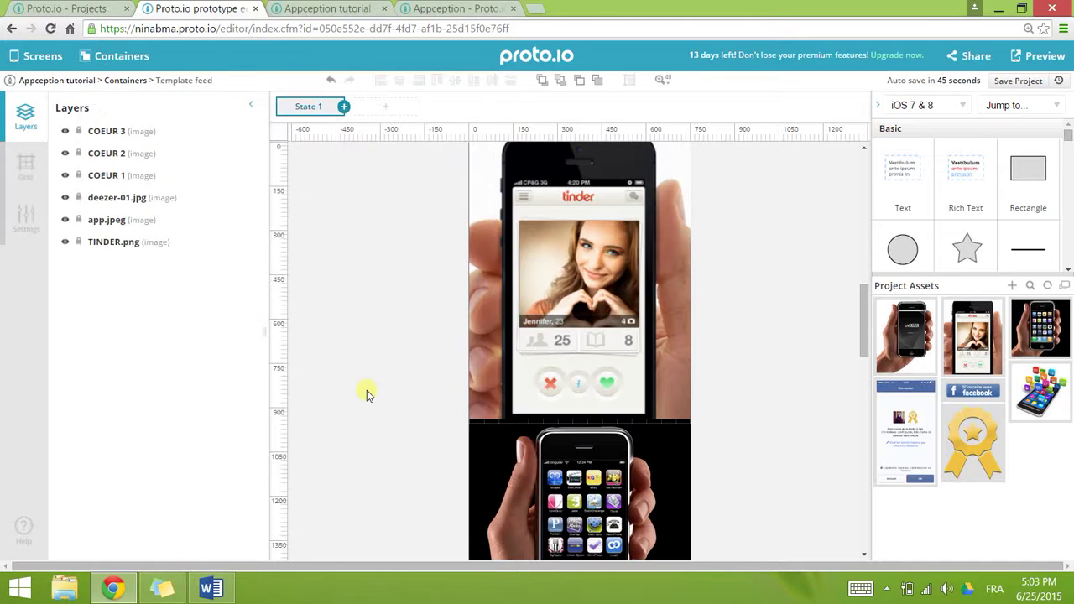
# - Start a second interaction on TINDER.png in the Template feed, with Double Tap as its trigger
pyautogui.click(527, 251)
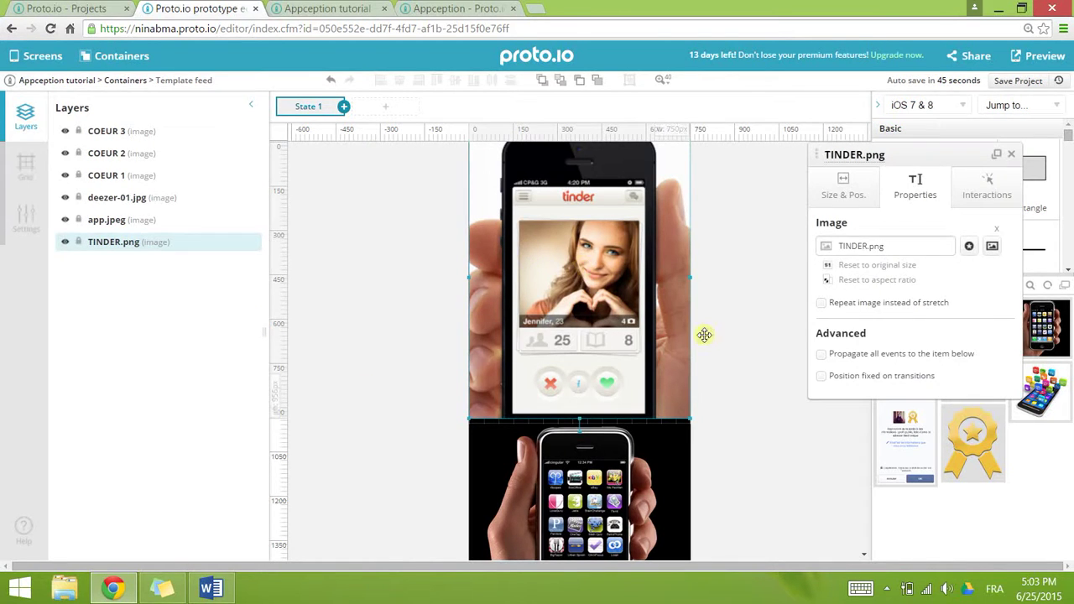
pyautogui.click(971, 195)
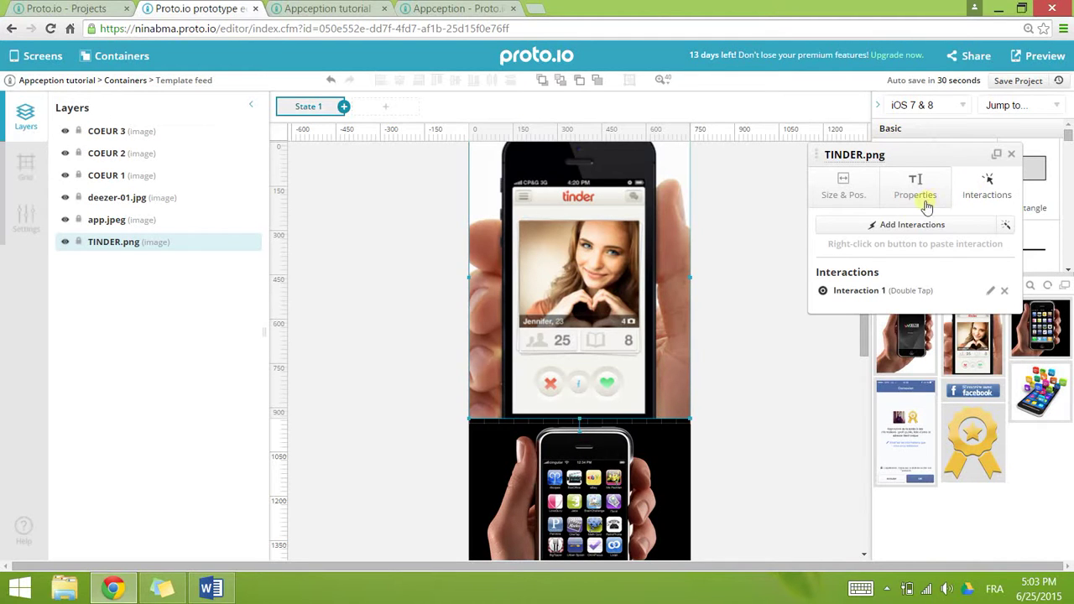
pyautogui.click(913, 227)
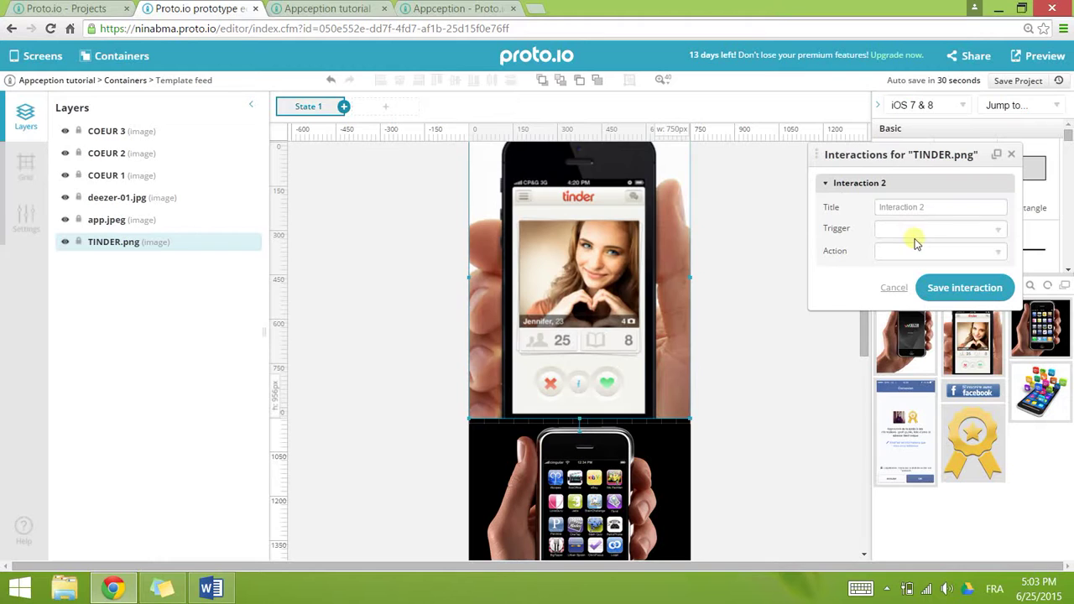
pyautogui.click(910, 231)
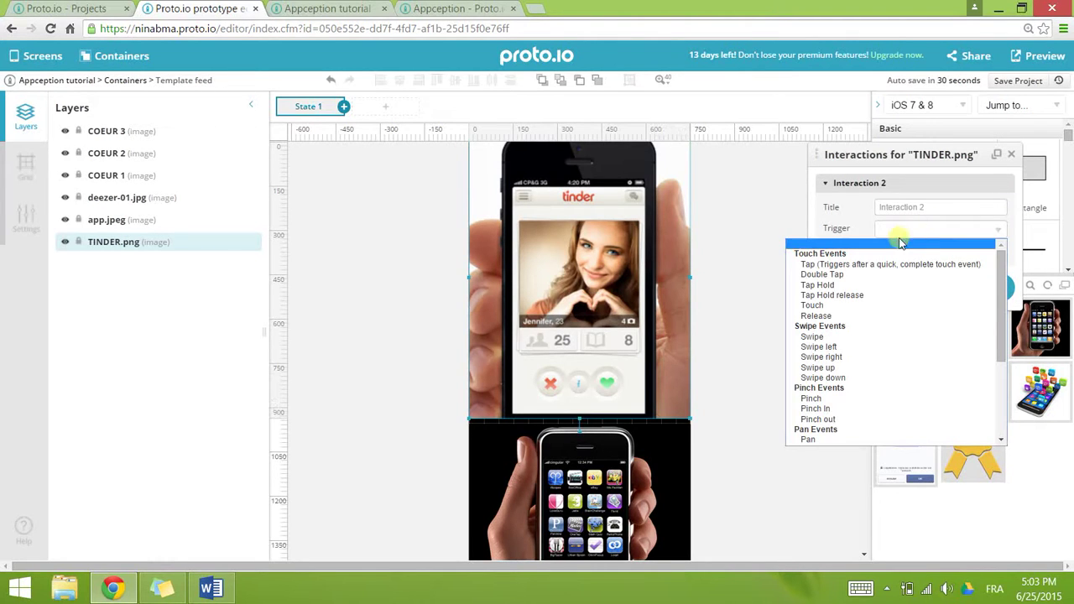
pyautogui.click(869, 275)
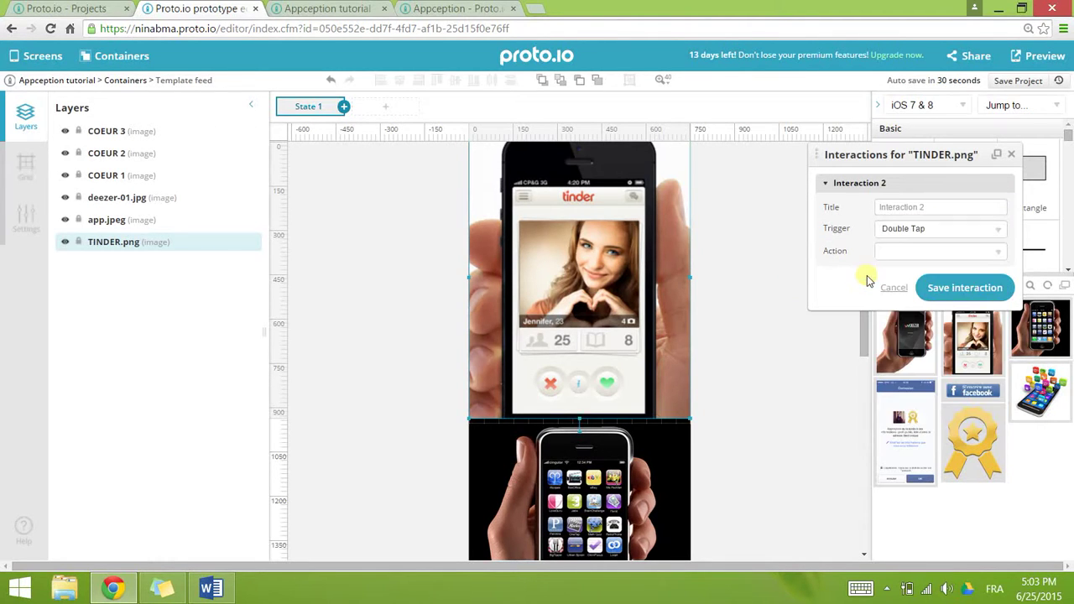
# - Set the action of TINDER.png's new interaction to Change Screen State
pyautogui.click(895, 255)
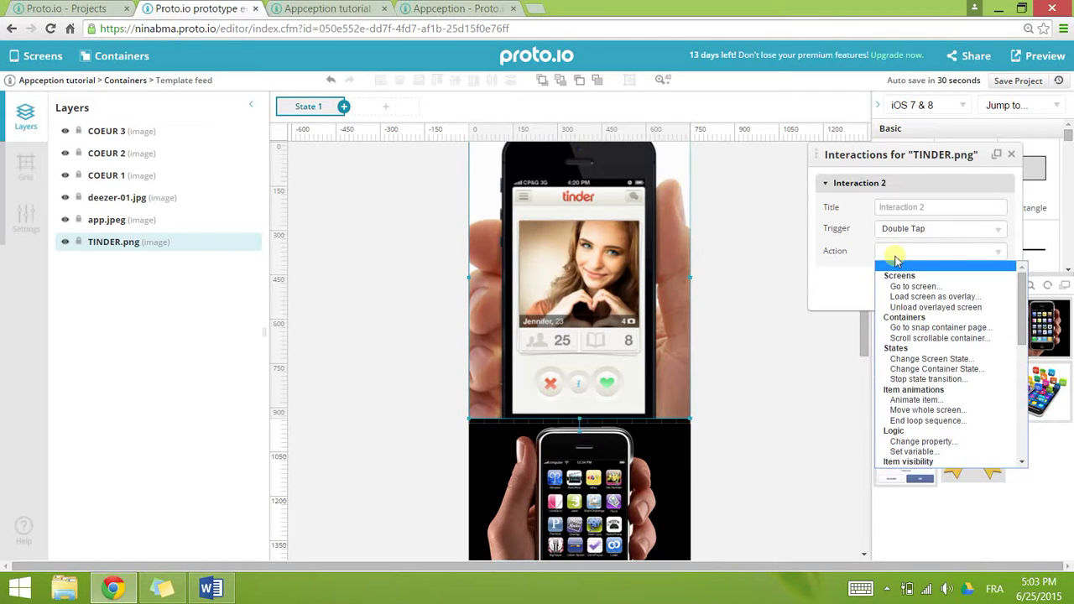
pyautogui.scroll(-5, 966, 431)
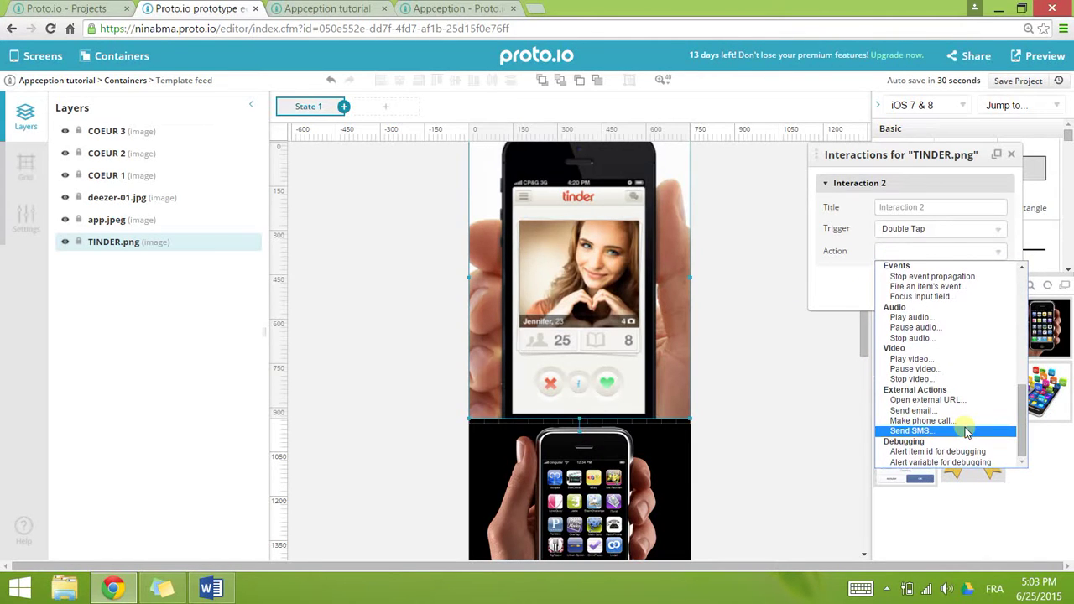
pyautogui.scroll(5, 967, 412)
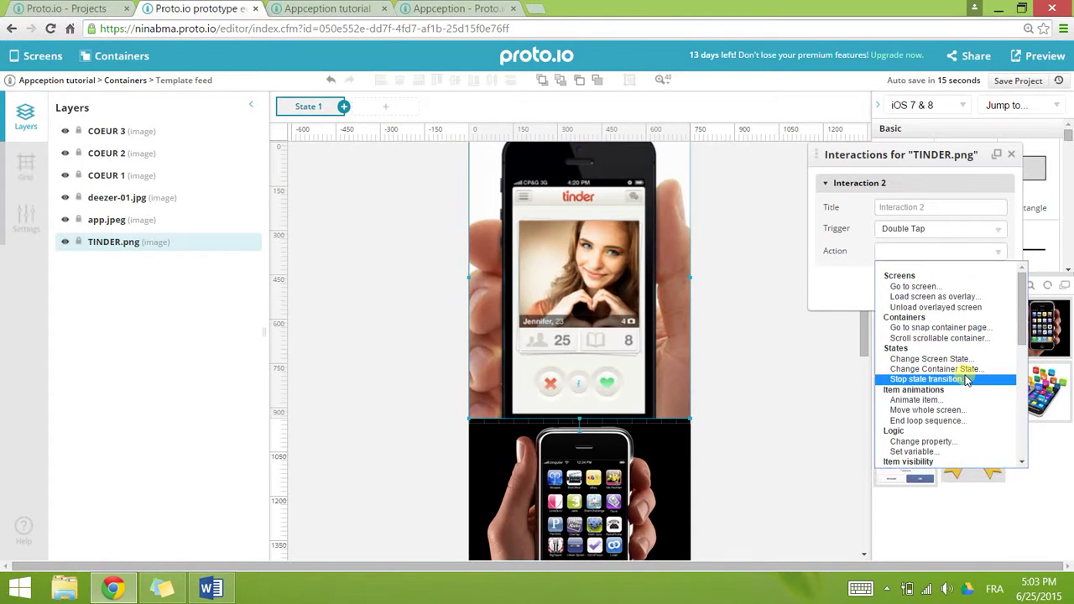
pyautogui.click(965, 359)
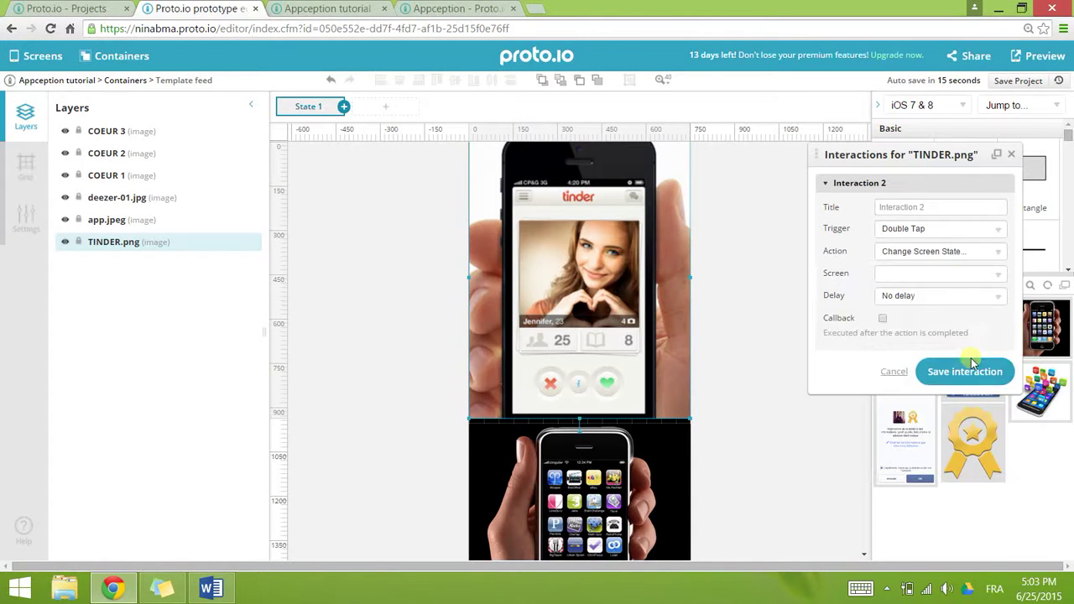
pyautogui.click(940, 253)
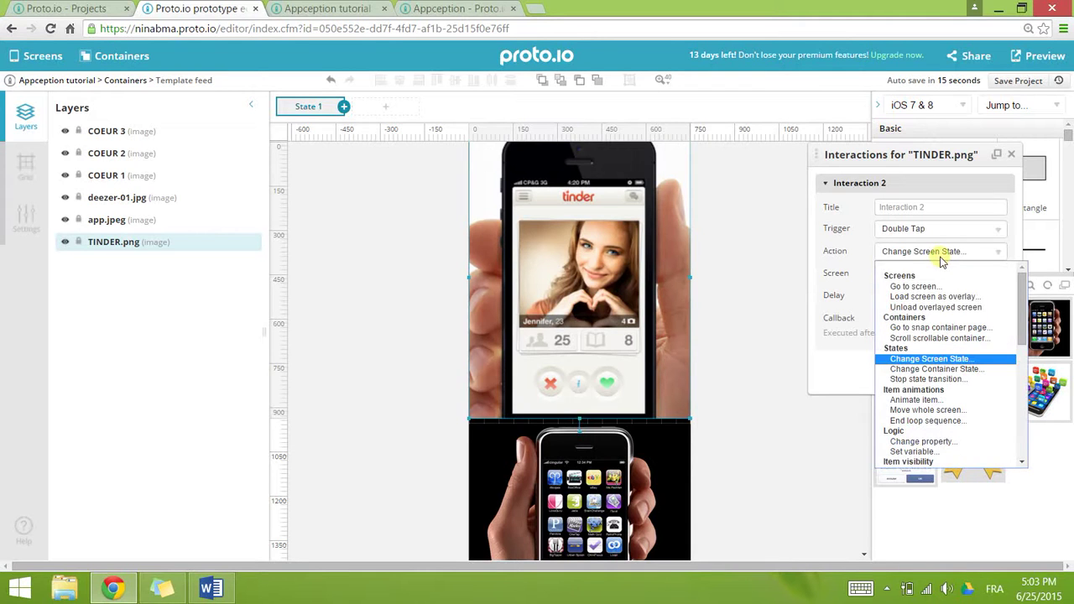
pyautogui.click(939, 359)
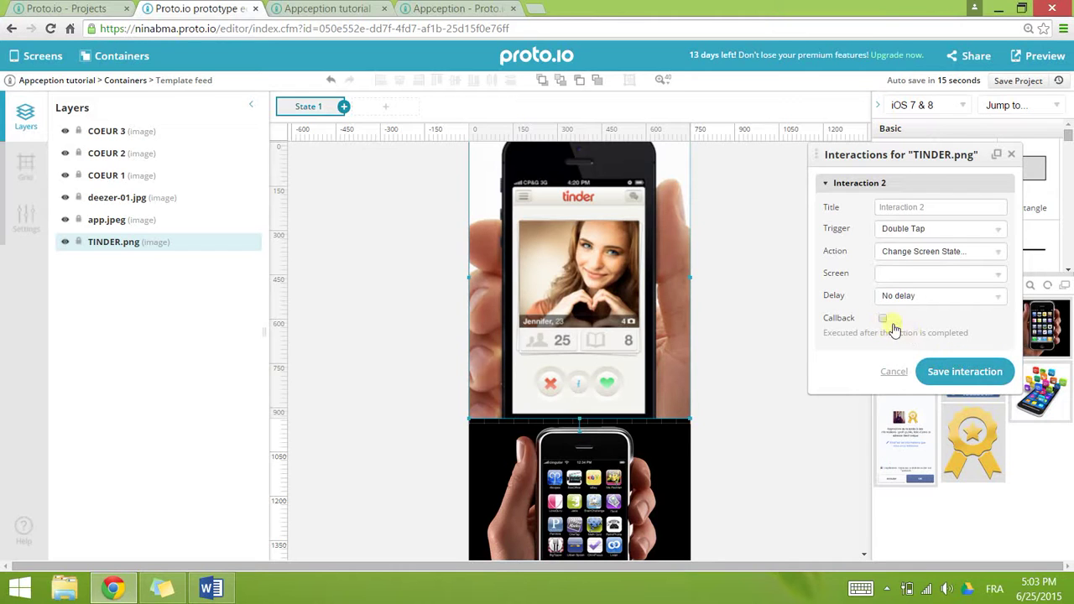
# - Target State 2 of the Templates favoris (portrait) screen with no delay, and save TINDER.png's interaction
pyautogui.click(916, 278)
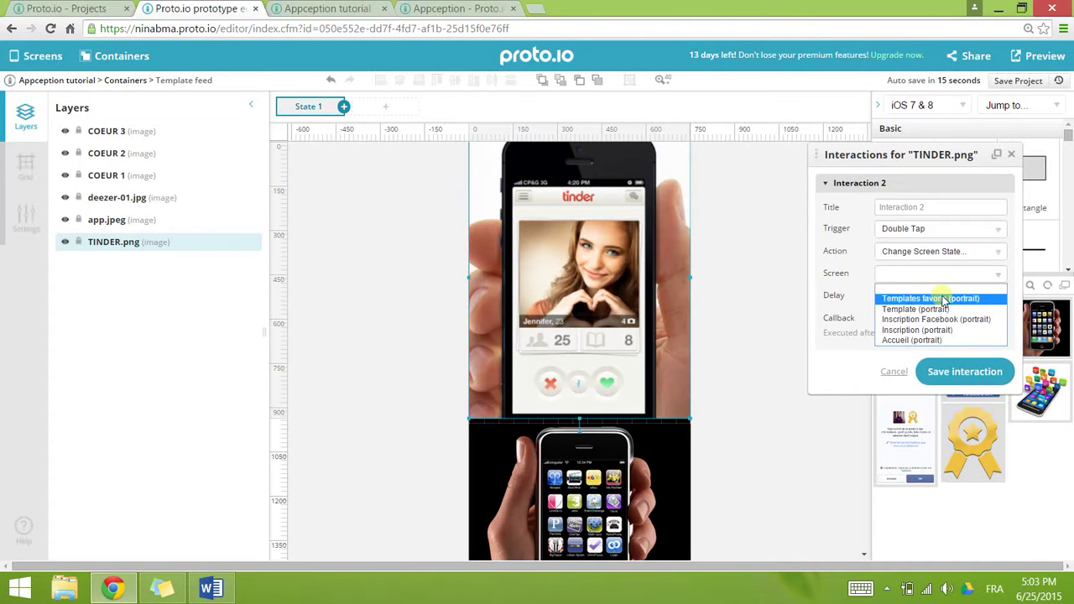
pyautogui.click(945, 299)
pyautogui.click(918, 297)
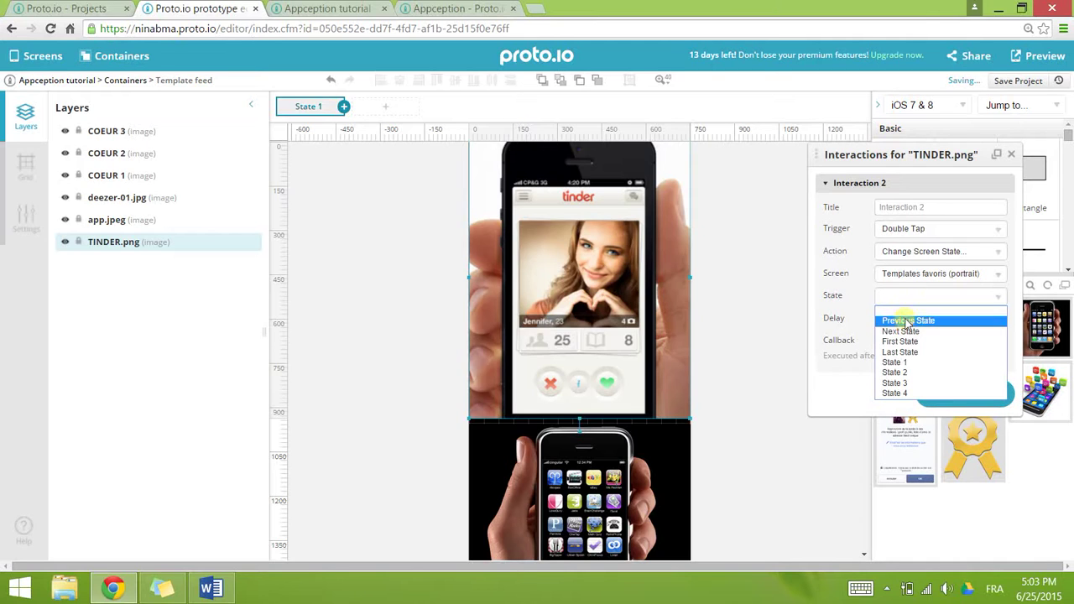
pyautogui.click(923, 373)
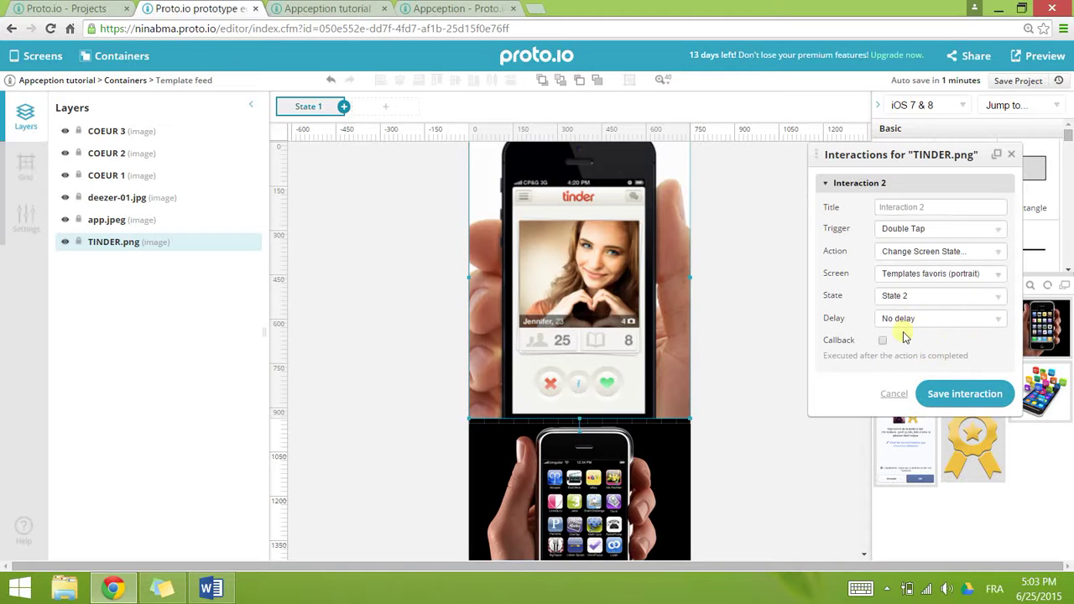
pyautogui.click(969, 392)
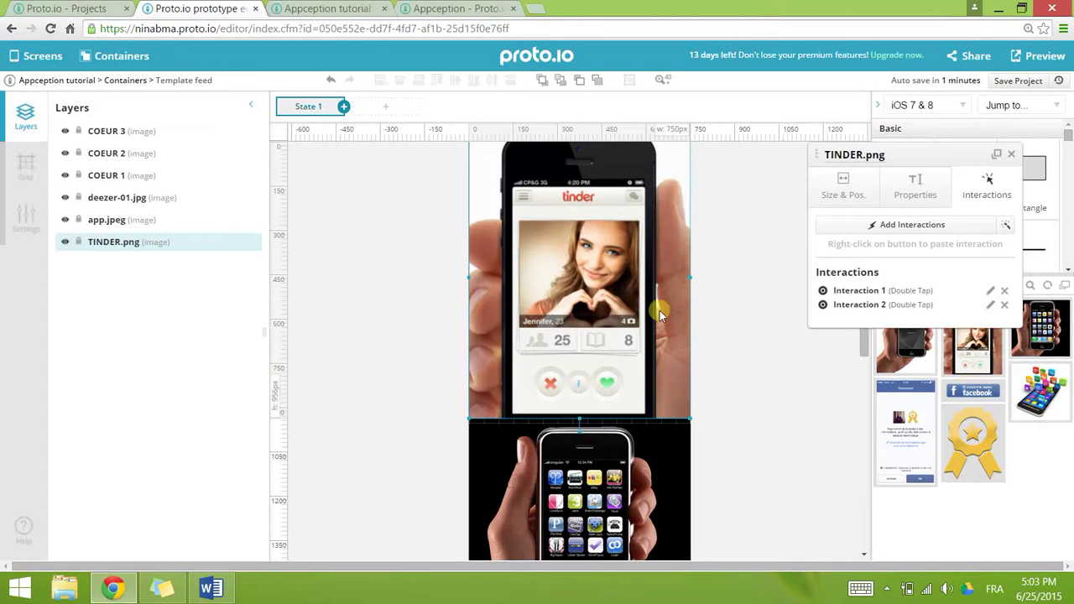
# - Copy Interaction 2 from TINDER.png and paste it onto app.jpeg in the Template feed
pyautogui.rightClick(883, 310)
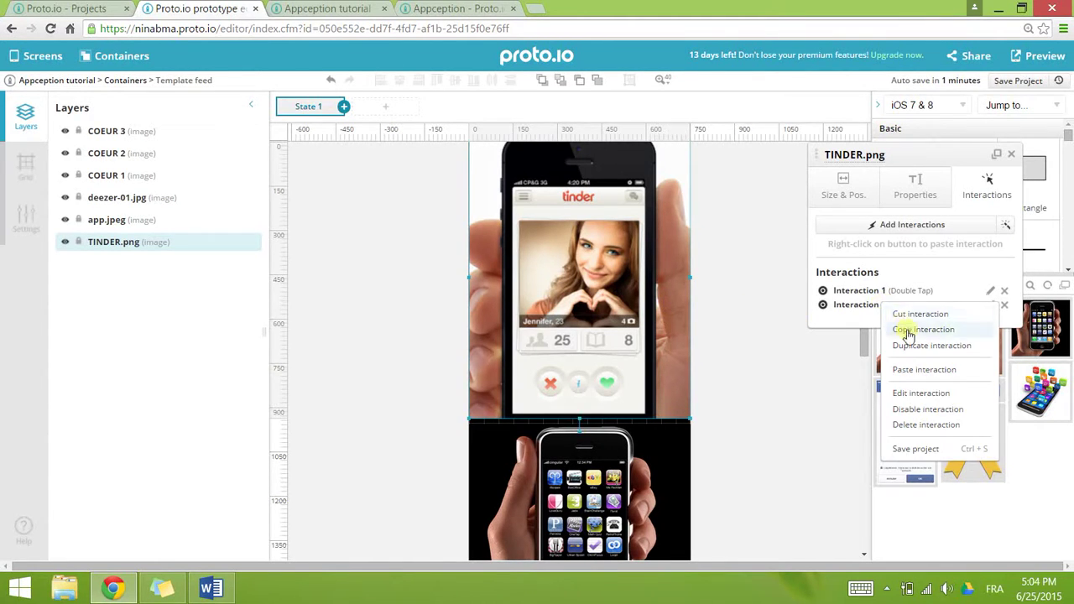
pyautogui.click(911, 330)
pyautogui.scroll(-3, 780, 363)
pyautogui.scroll(-2, 781, 363)
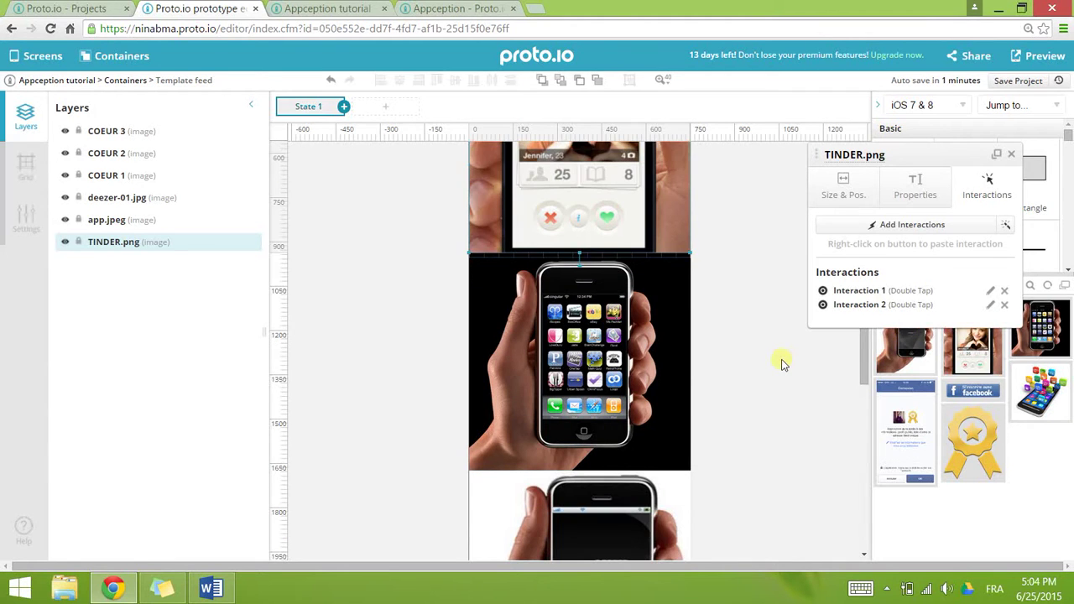
pyautogui.click(654, 306)
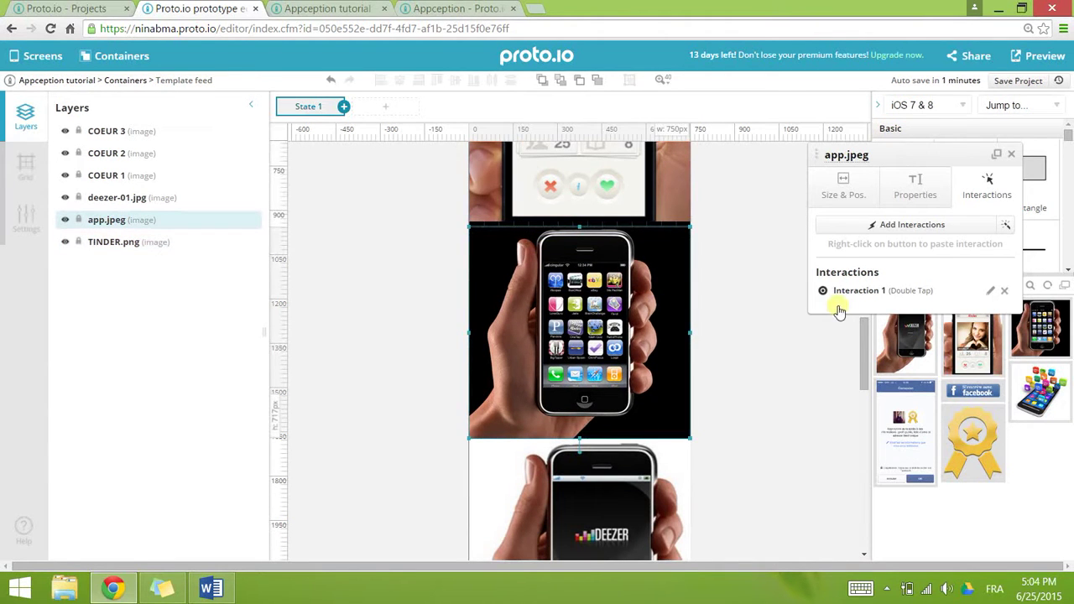
pyautogui.rightClick(898, 227)
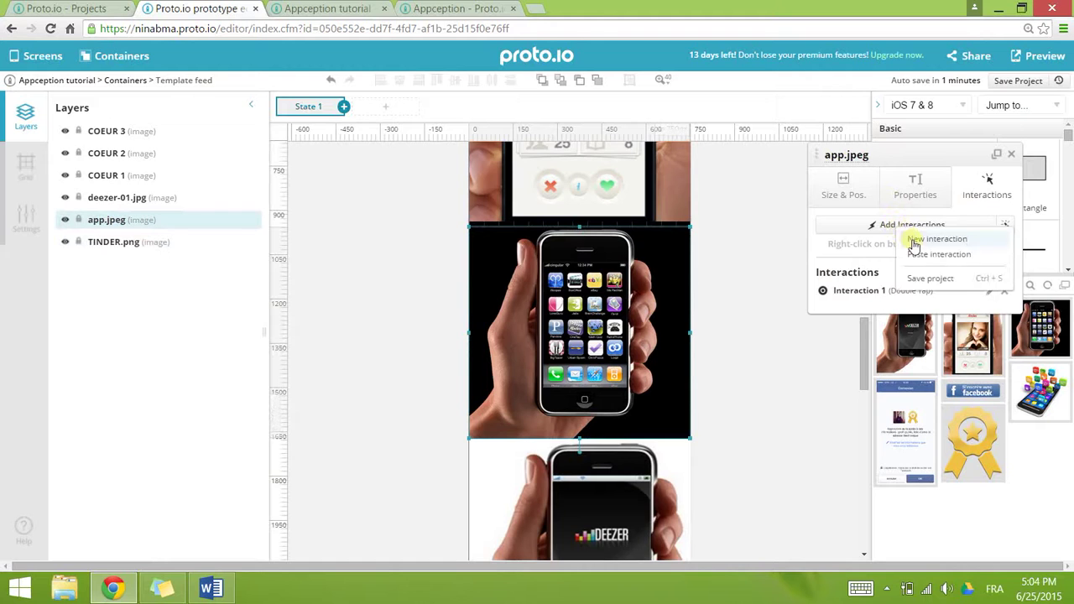
pyautogui.click(921, 255)
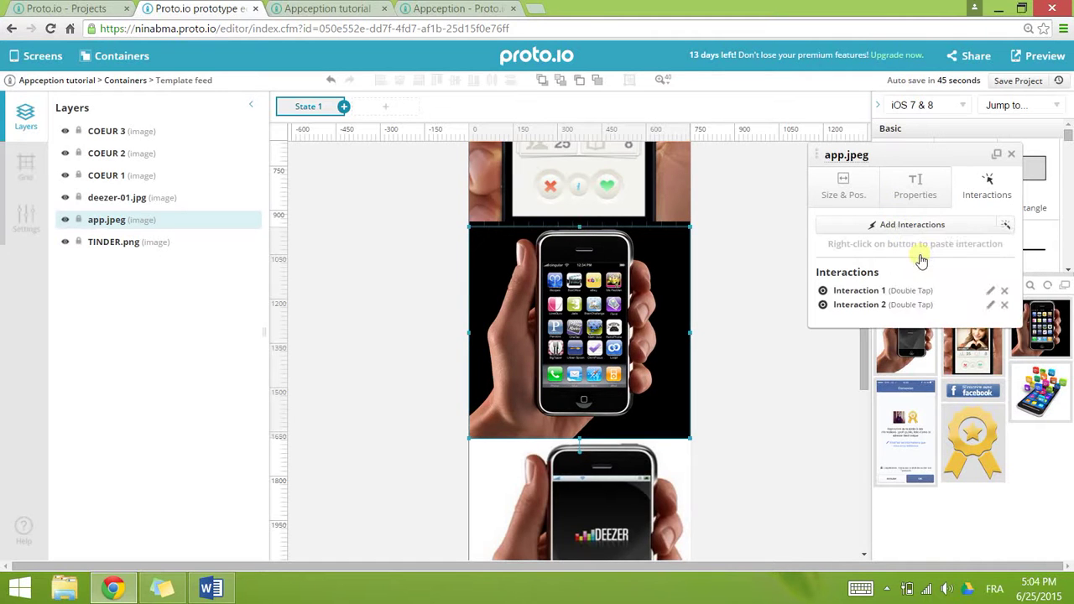
# - Set app.jpeg's Interaction 2 to State 3 of the Templates favoris screen and save the interaction
pyautogui.click(875, 305)
pyautogui.click(912, 301)
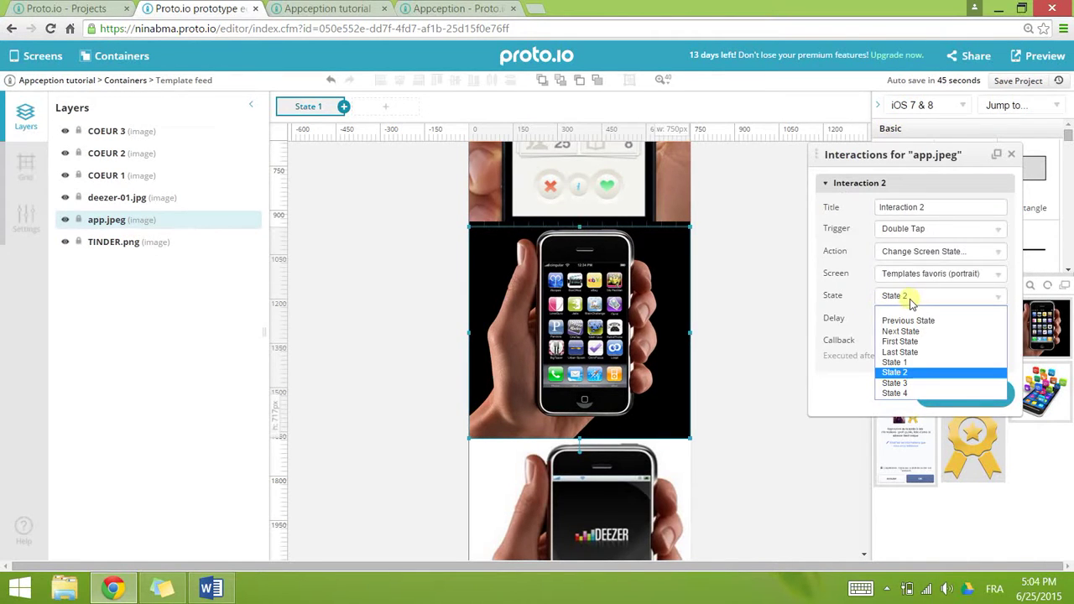
pyautogui.click(931, 383)
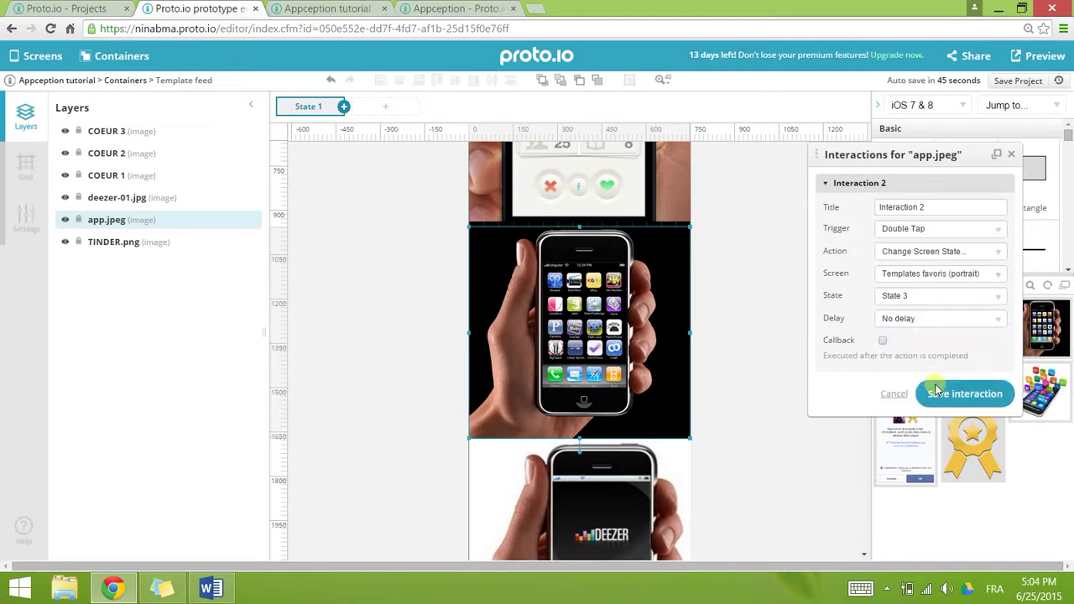
pyautogui.click(956, 396)
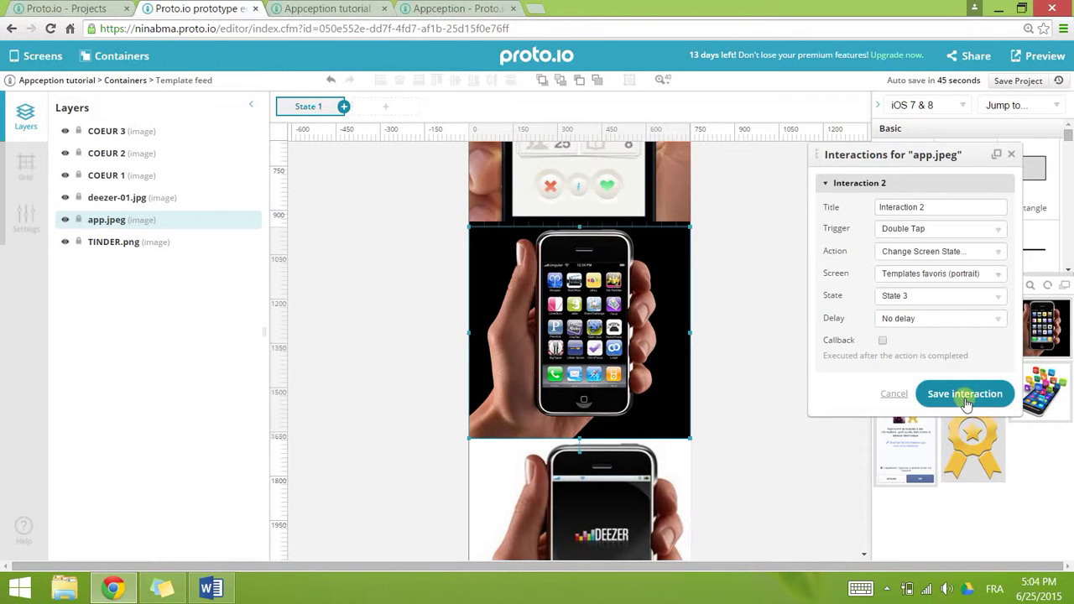
pyautogui.click(1014, 157)
# - Paste the copied double-tap interaction onto deezer-01.jpg in the Template feed
pyautogui.scroll(-5, 735, 354)
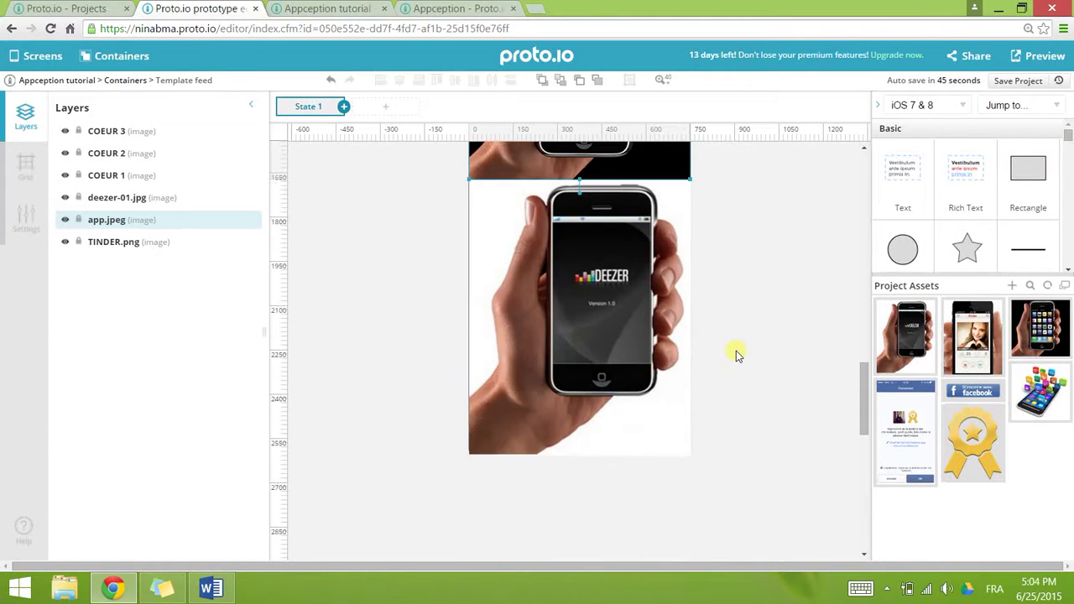
pyautogui.scroll(-3, 735, 354)
pyautogui.doubleClick(575, 209)
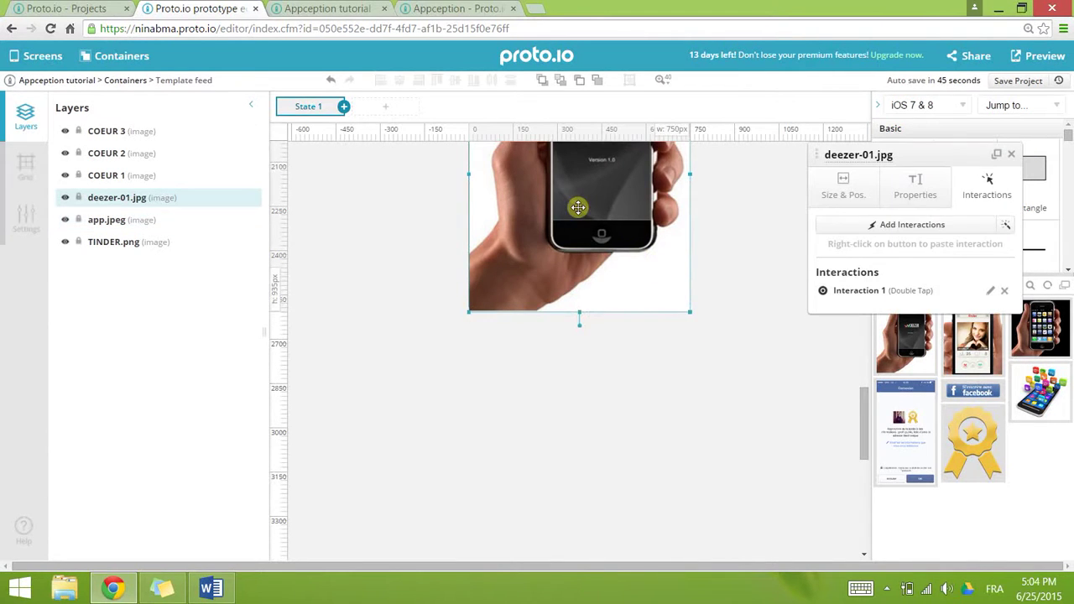
pyautogui.rightClick(923, 224)
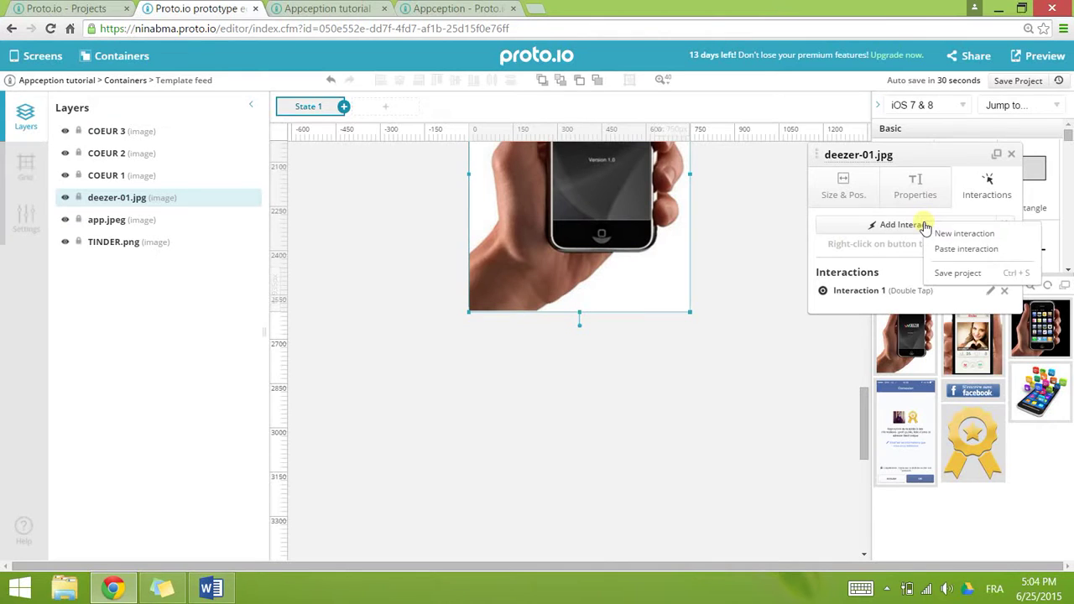
pyautogui.click(965, 249)
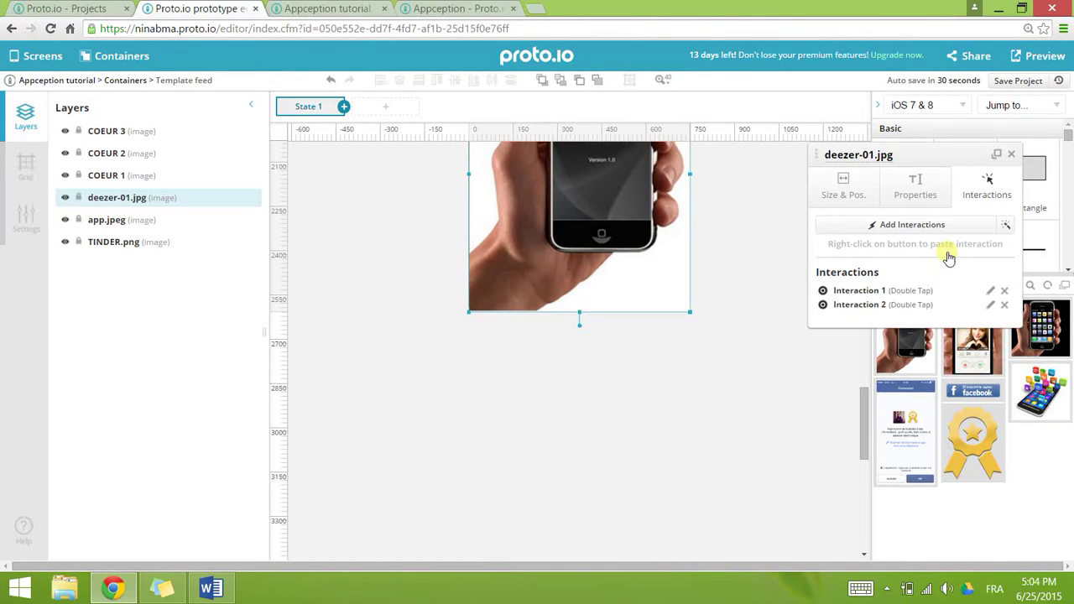
# - Set deezer-01.jpg's Interaction 2 to State 4 of the Templates favoris screen, save the interaction and deselect the image
pyautogui.click(894, 305)
pyautogui.click(904, 312)
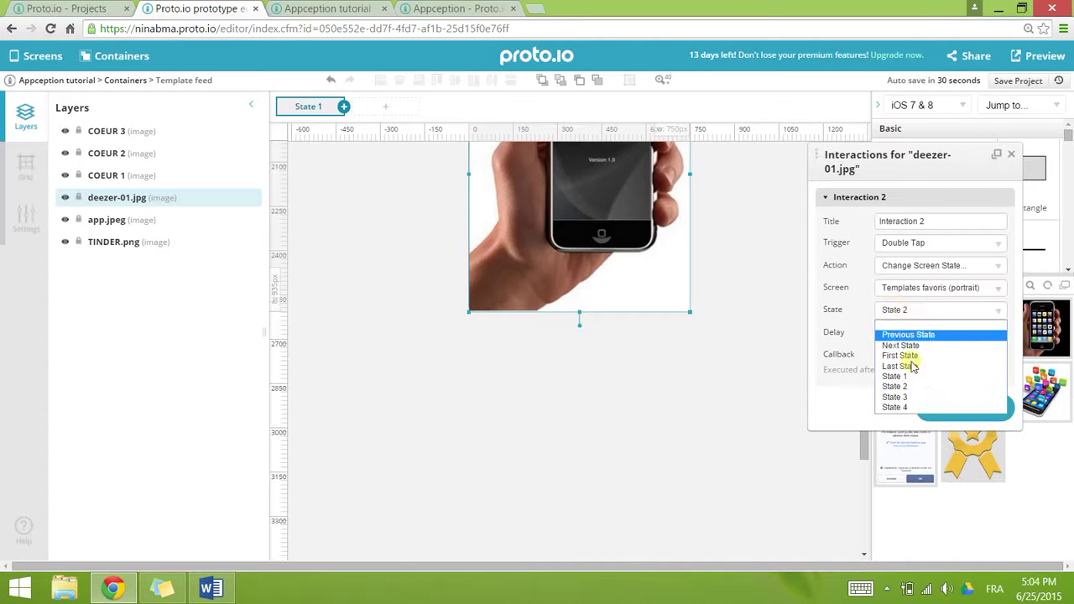
pyautogui.click(936, 408)
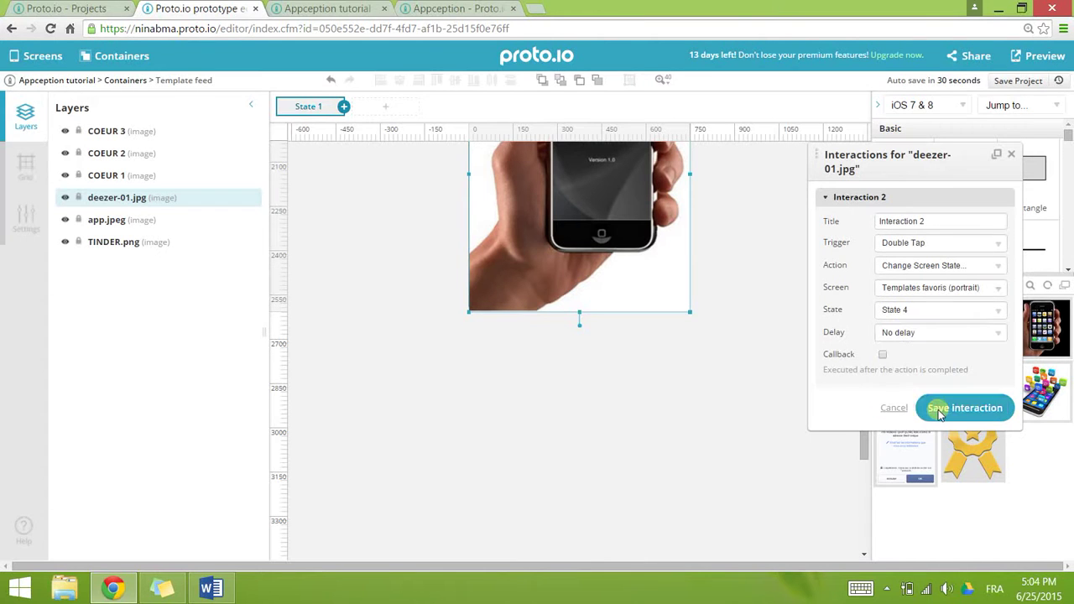
pyautogui.click(958, 409)
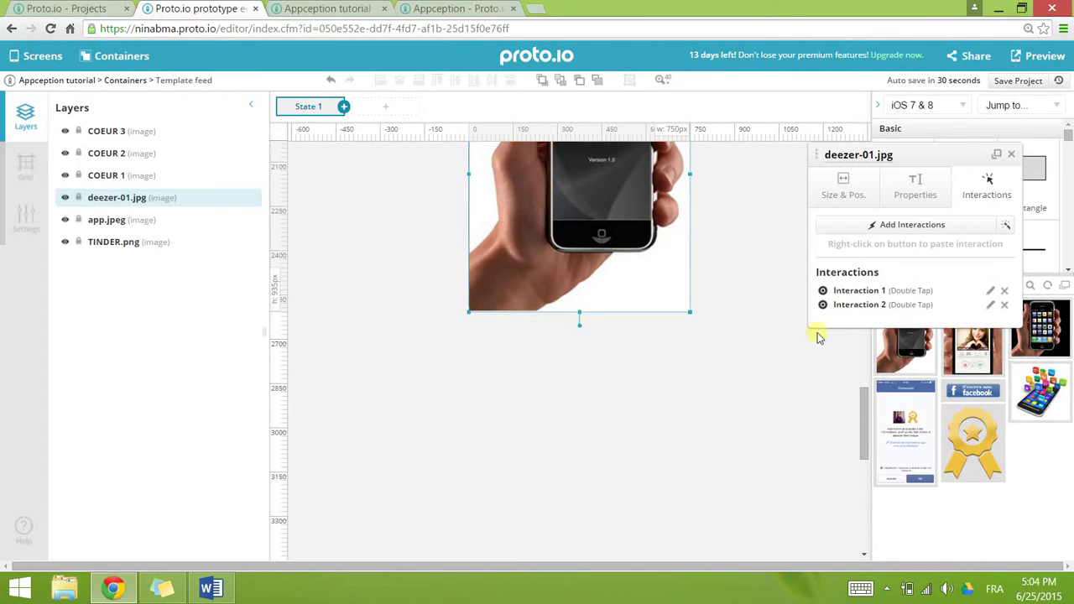
pyautogui.click(751, 323)
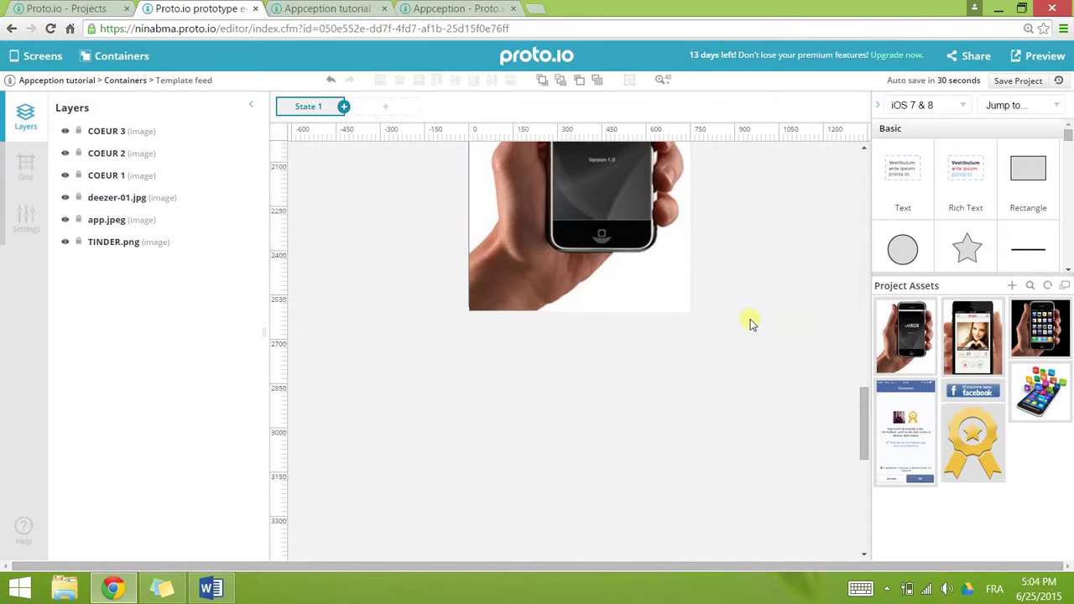
# - Save the Appception tutorial project with the Template feed interactions
pyautogui.scroll(10, 751, 323)
pyautogui.scroll(-3, 751, 323)
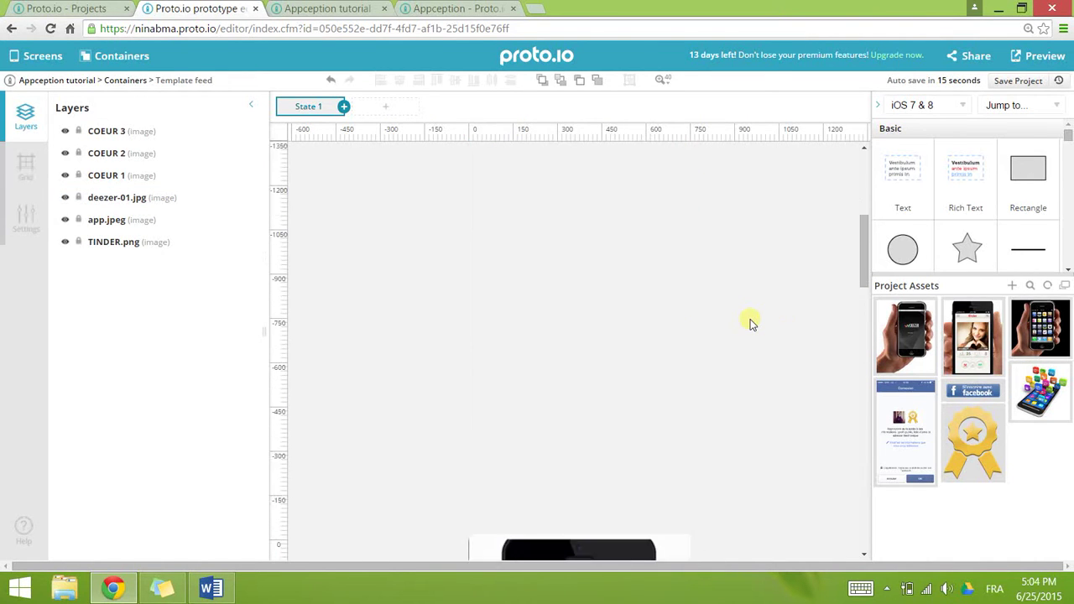
pyautogui.click(1024, 82)
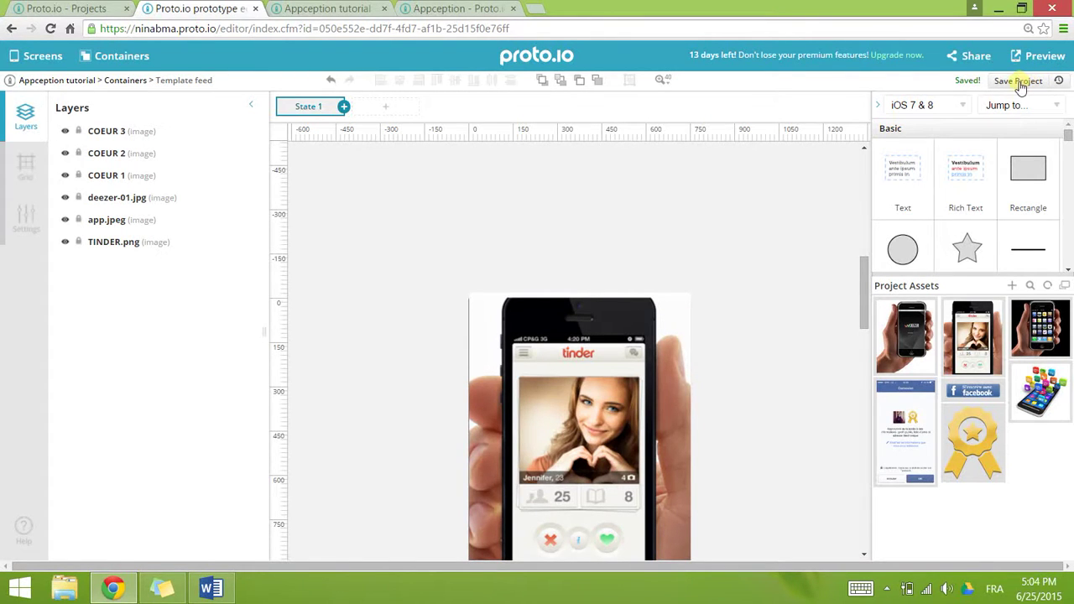
# - Reload the prototype preview, double-tap the Tinder image on the Template screen and check it on Templates favoris
pyautogui.click(342, 8)
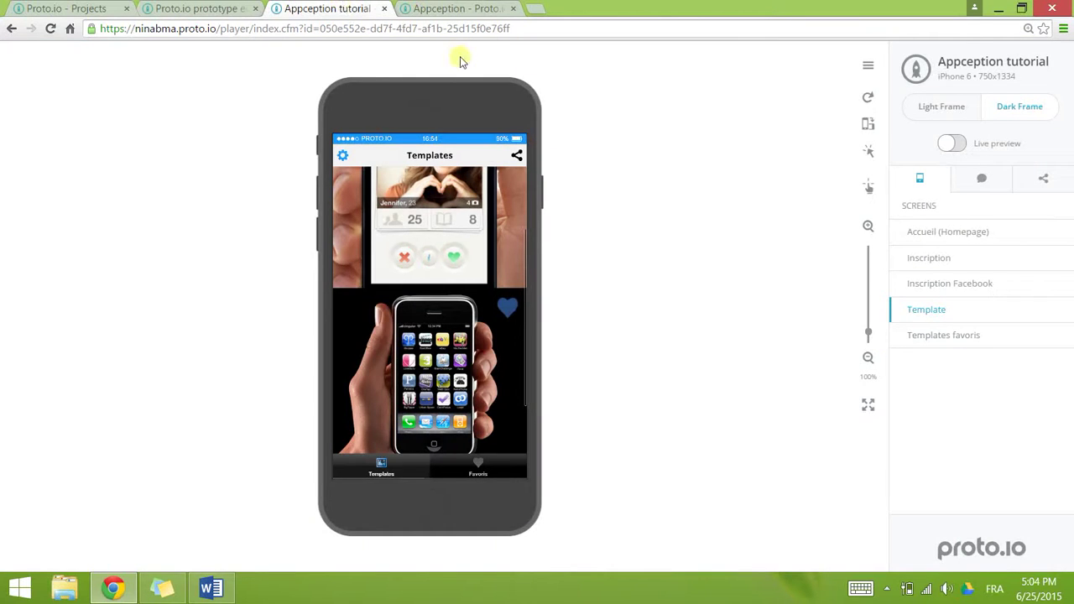
pyautogui.click(868, 99)
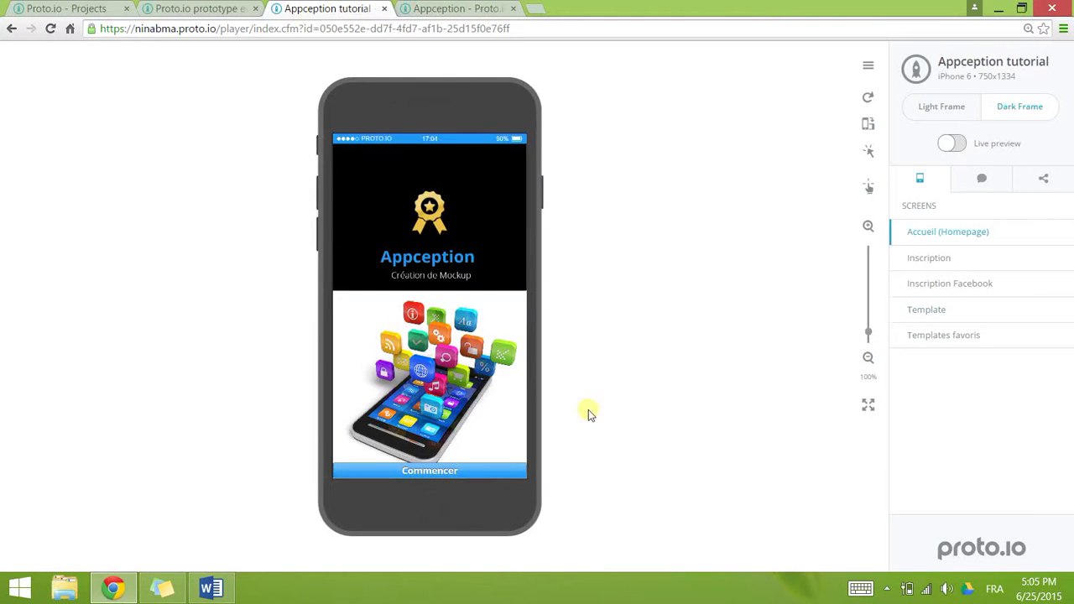
pyautogui.click(939, 310)
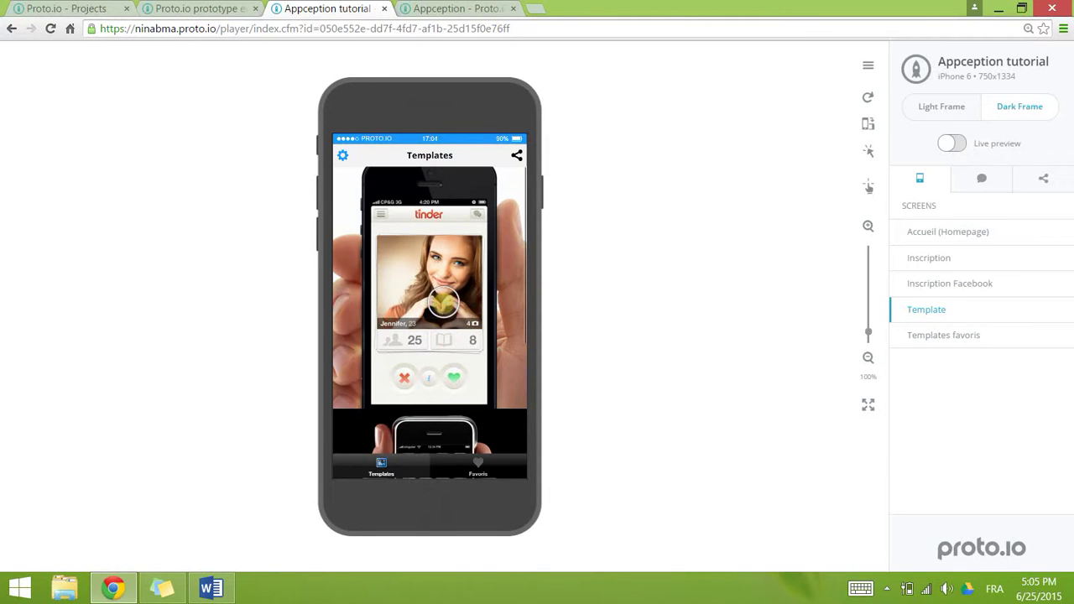
pyautogui.click(944, 340)
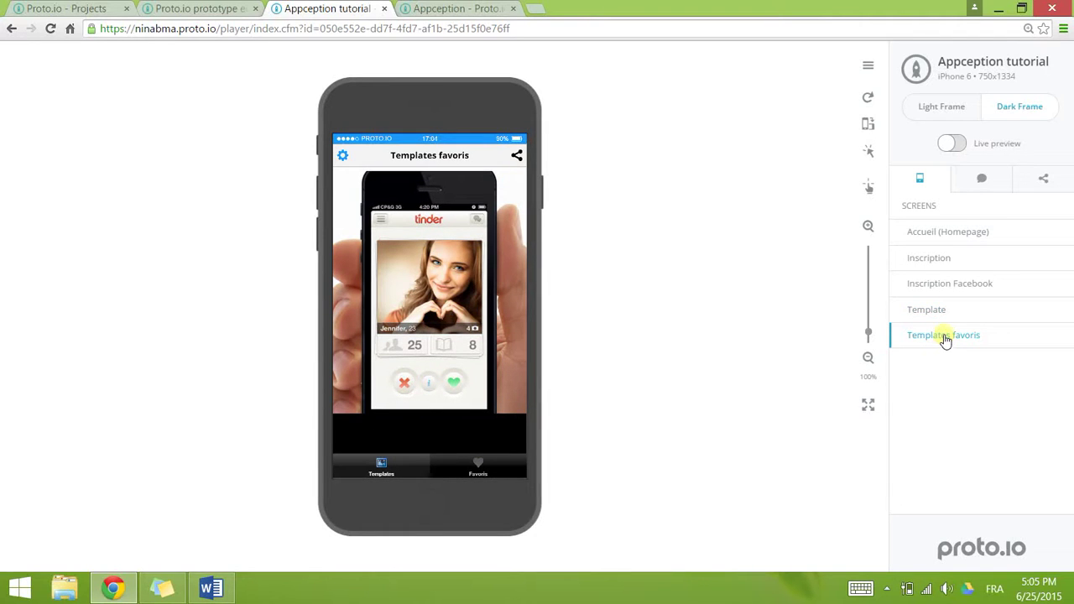
# - Go back to the previewed Template screen, double-tap the app-icons phone image and check it on Templates favoris
pyautogui.click(930, 309)
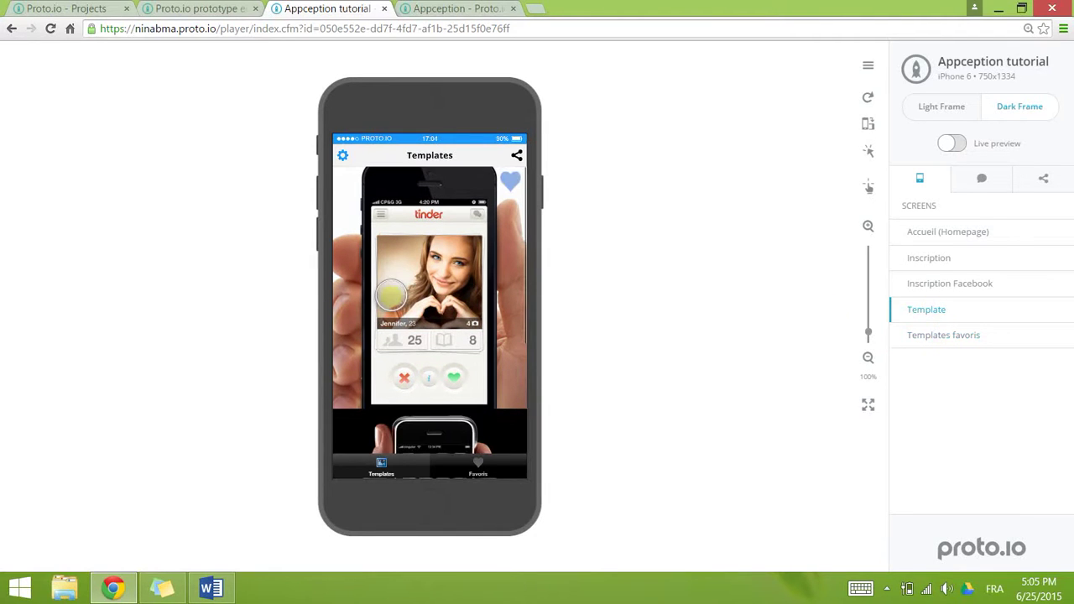
pyautogui.scroll(-3, 391, 296)
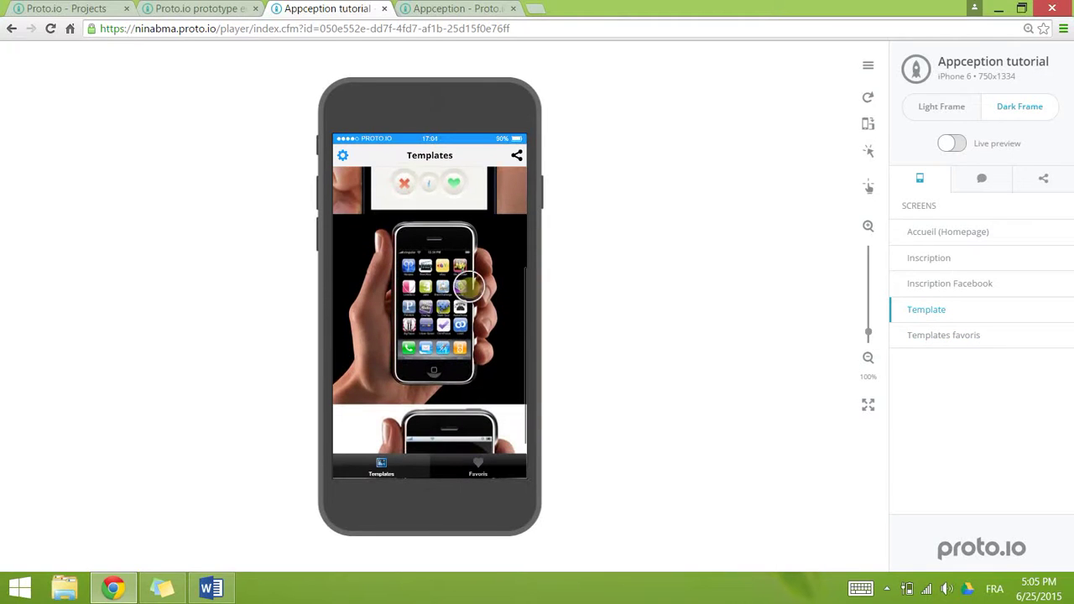
pyautogui.click(942, 345)
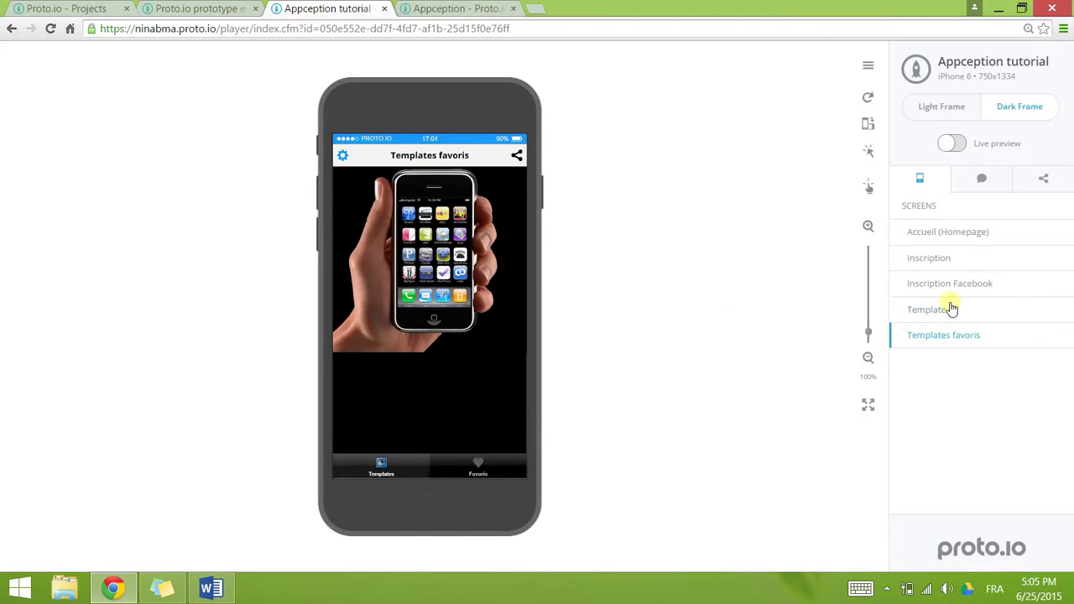
# - Test the Deezer image's double tap on the previewed Template screen and check the result on Templates favoris
pyautogui.click(912, 310)
pyautogui.scroll(-3, 460, 305)
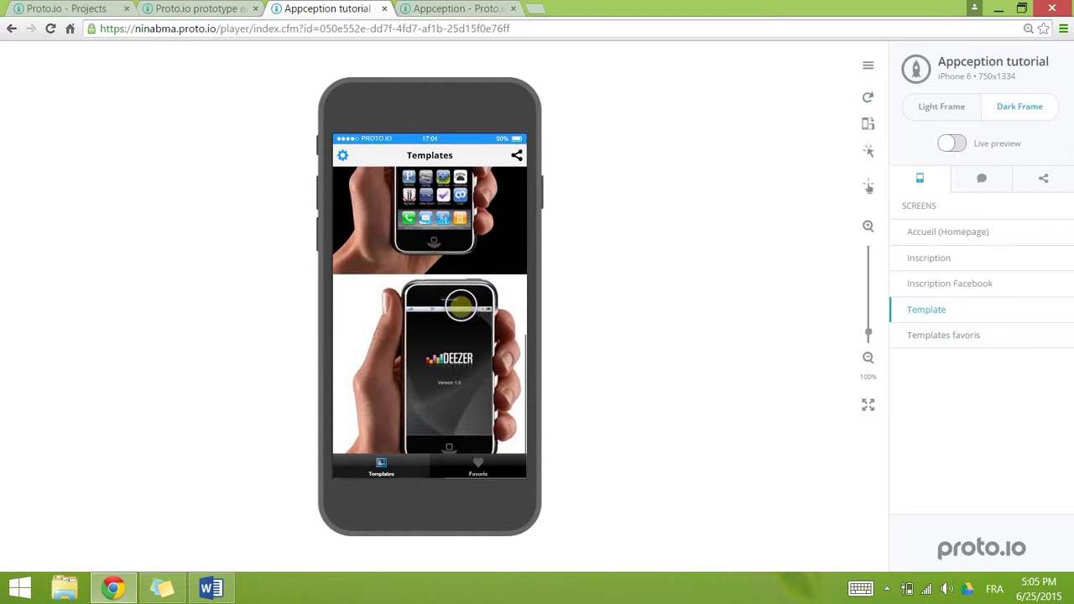
pyautogui.click(1004, 345)
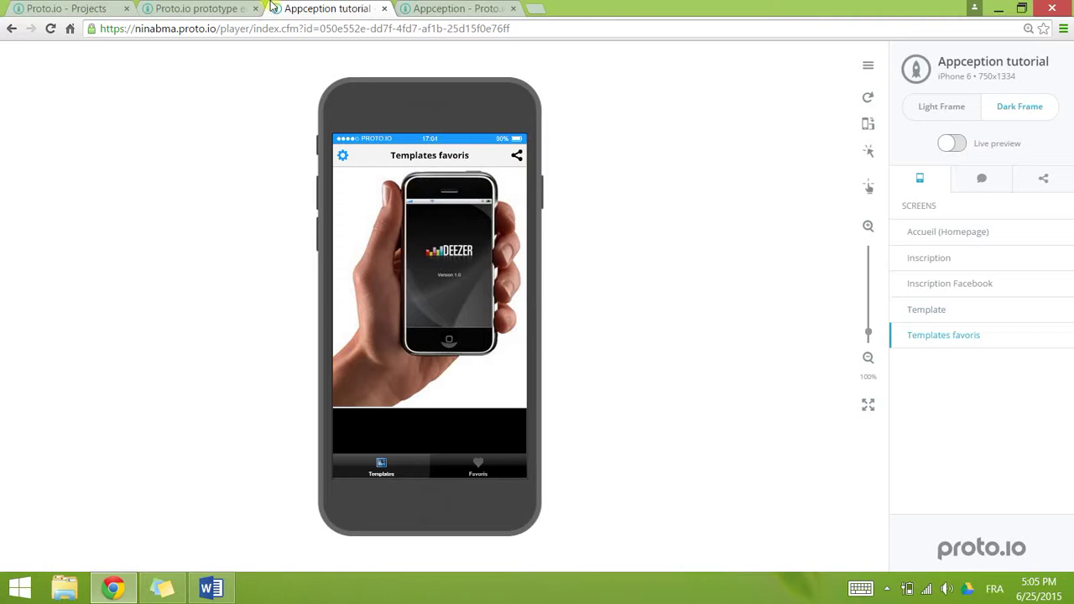
# - Return to the prototype editor and review the Accueil screen's Commencer button interactions and the Inscription screen
pyautogui.click(217, 7)
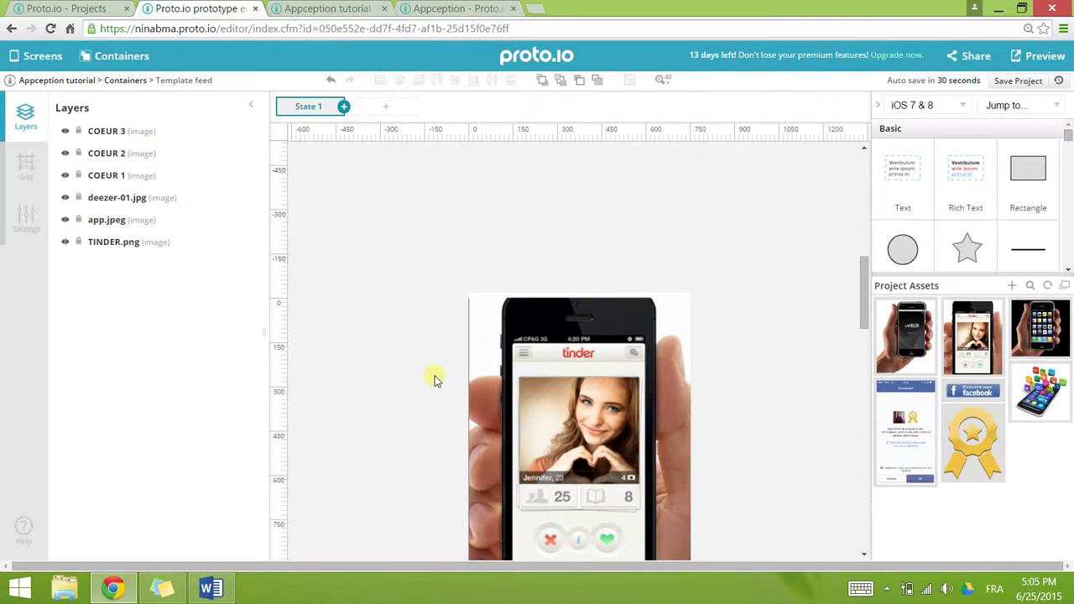
pyautogui.scroll(-5, 434, 380)
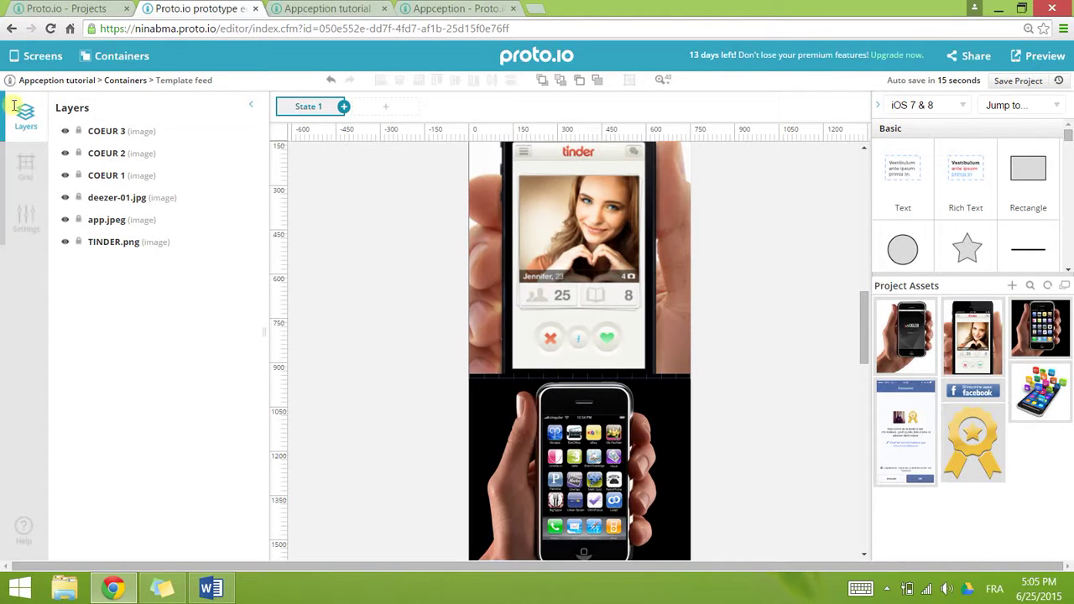
pyautogui.click(44, 62)
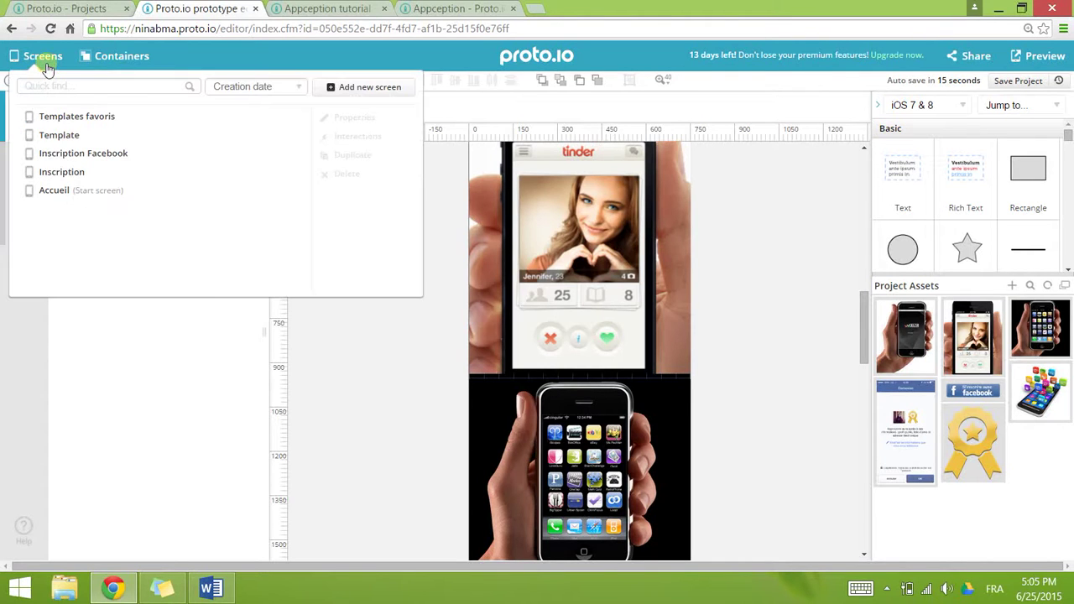
pyautogui.click(68, 192)
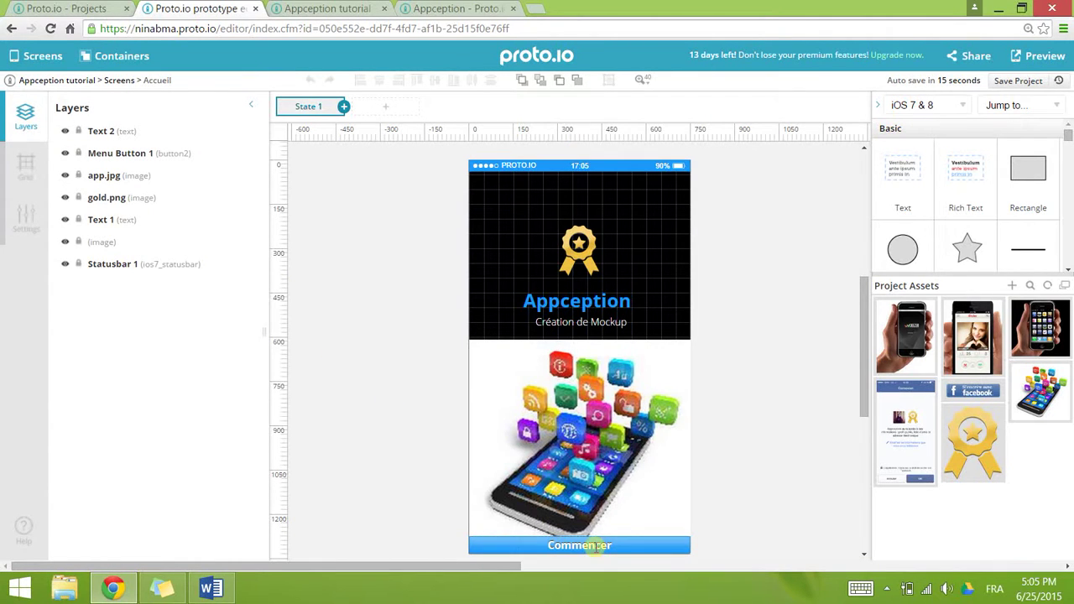
pyautogui.click(591, 546)
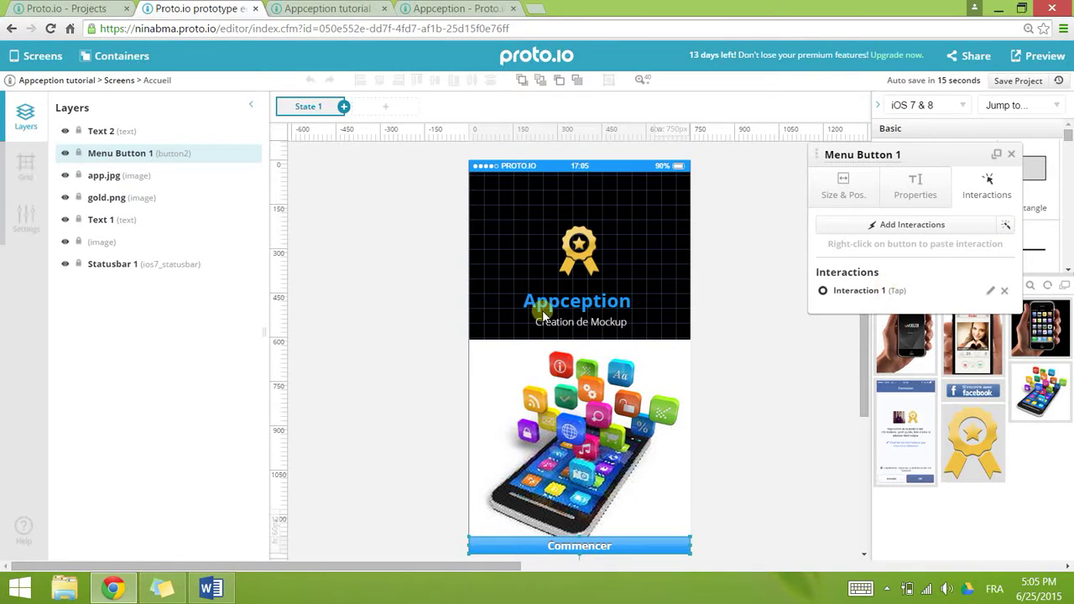
pyautogui.click(47, 57)
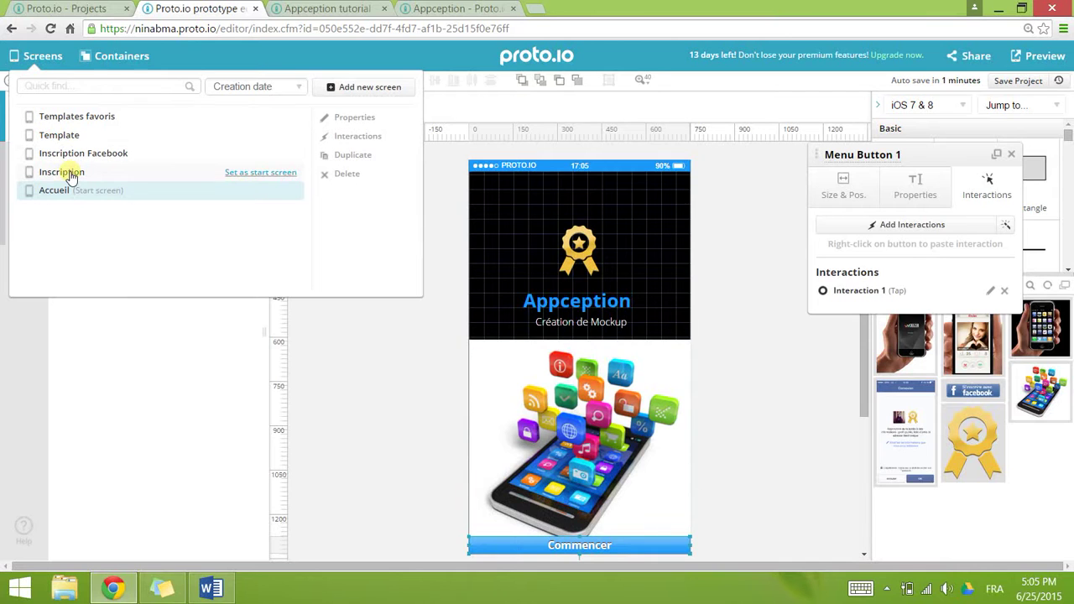
pyautogui.click(71, 175)
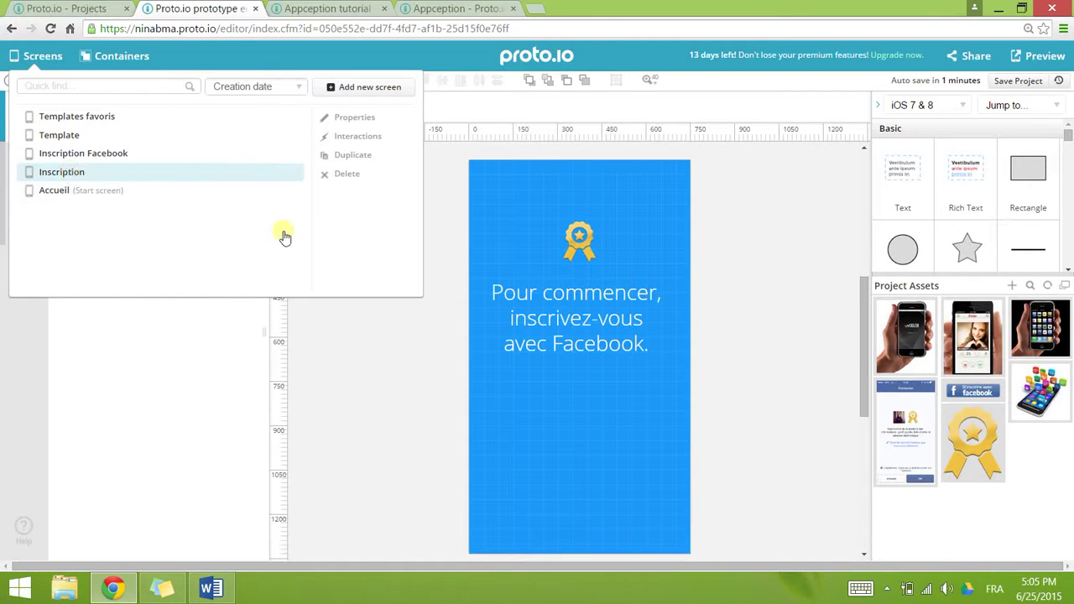
# - On the Inscription Facebook screen, place an interaction area about 772 × 250 px covering the Annuler and OK buttons
pyautogui.click(103, 157)
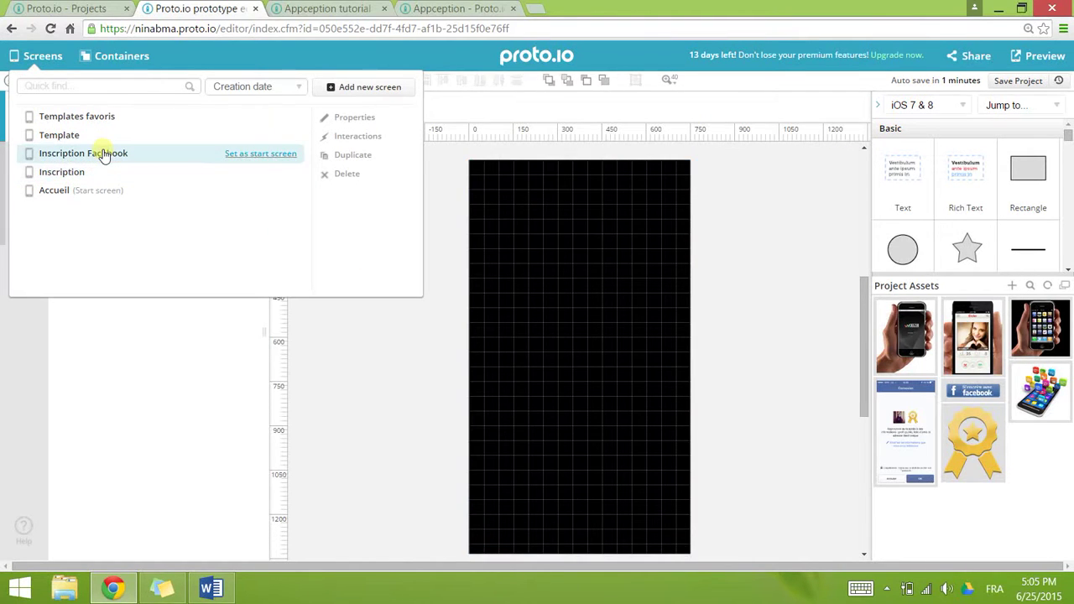
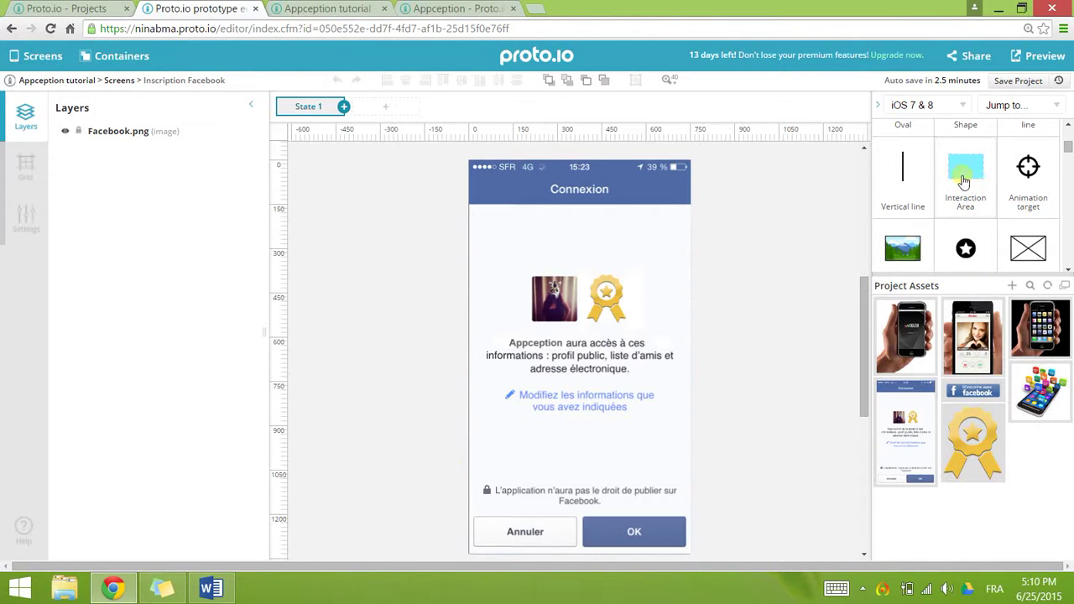
pyautogui.moveTo(977, 191); pyautogui.dragTo(504, 497)
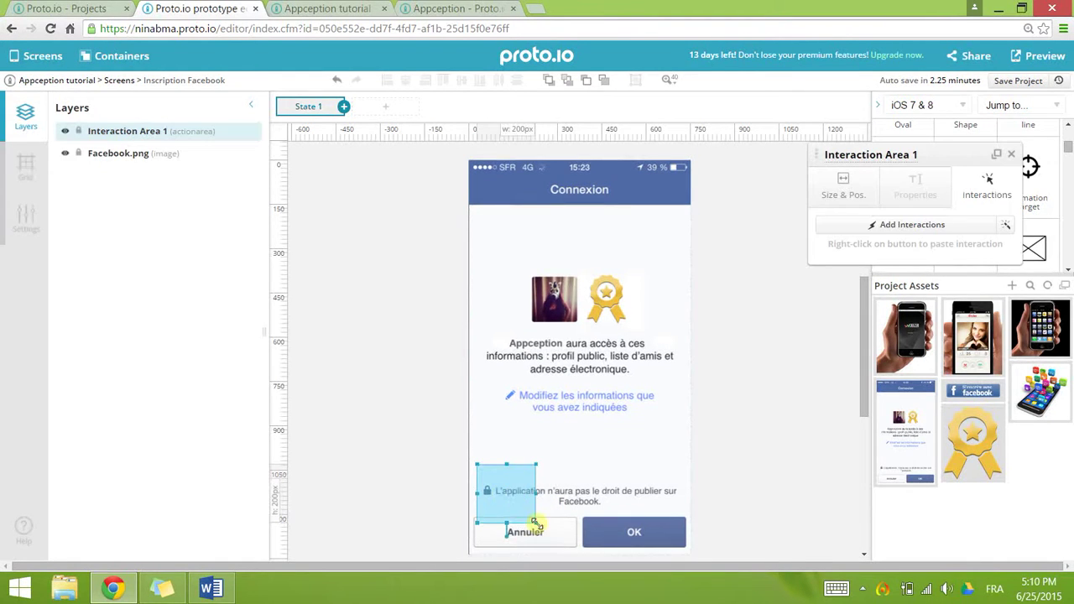
pyautogui.moveTo(599, 530); pyautogui.dragTo(643, 523)
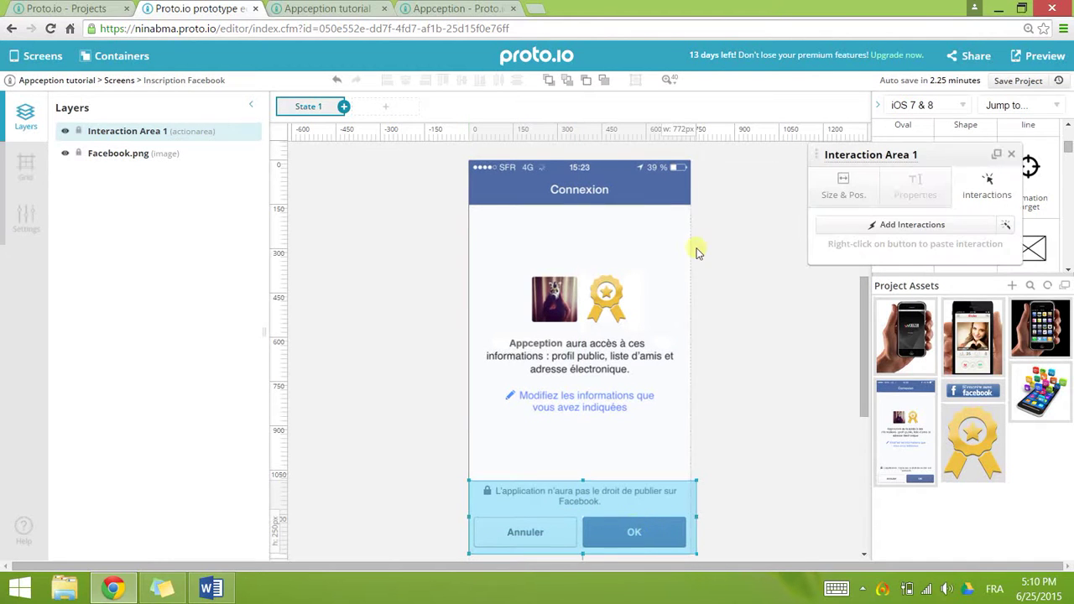
# - Add a tap interaction to the Inscription Facebook interaction area that goes to the Template screen with a Slide transition, and save it
pyautogui.click(856, 233)
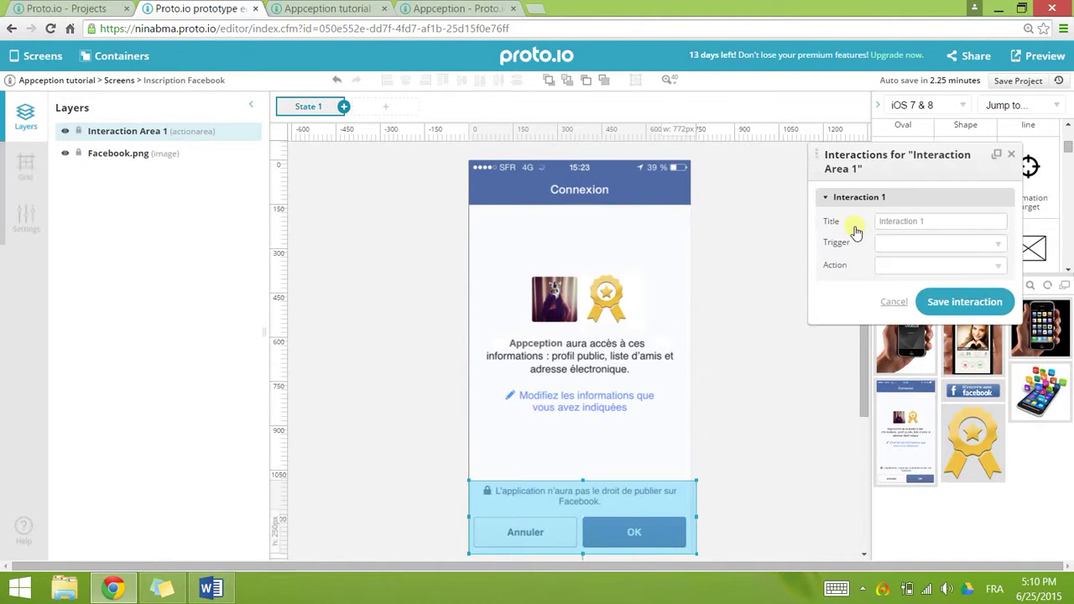
pyautogui.click(900, 243)
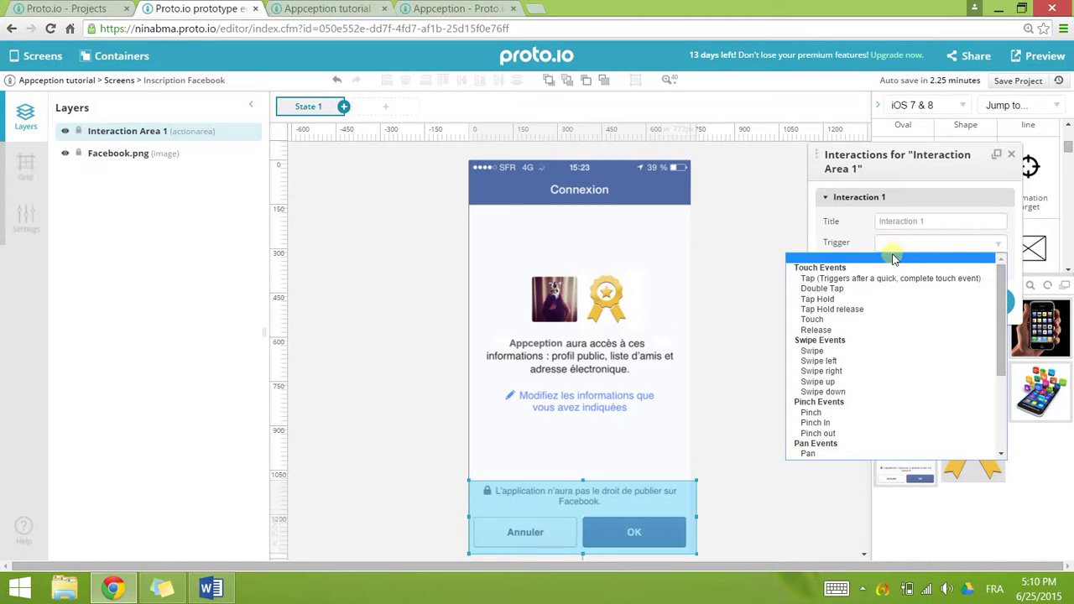
pyautogui.click(893, 278)
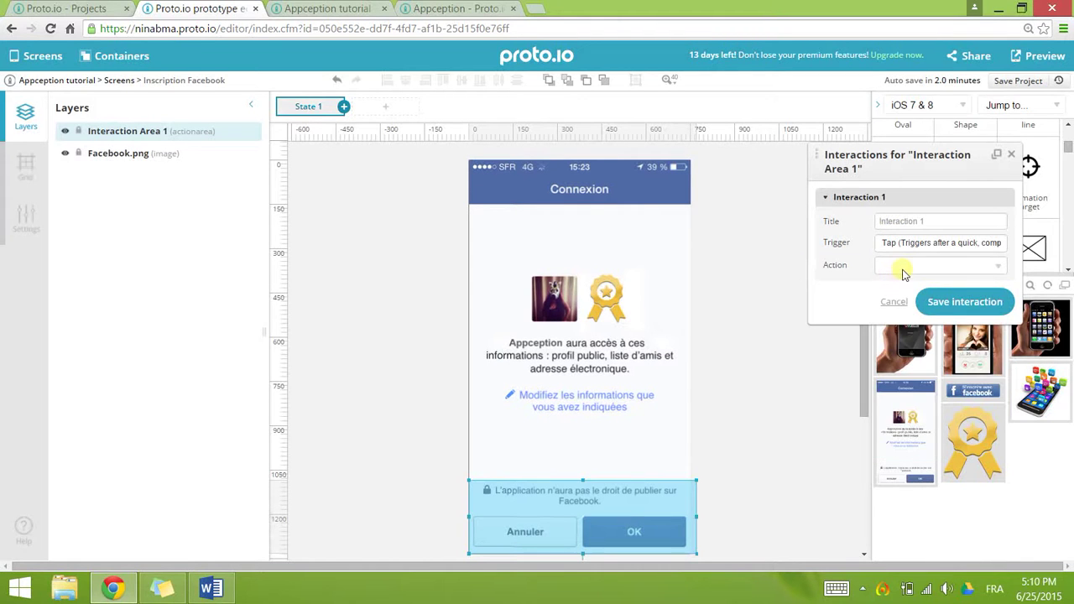
pyautogui.click(907, 265)
pyautogui.click(913, 301)
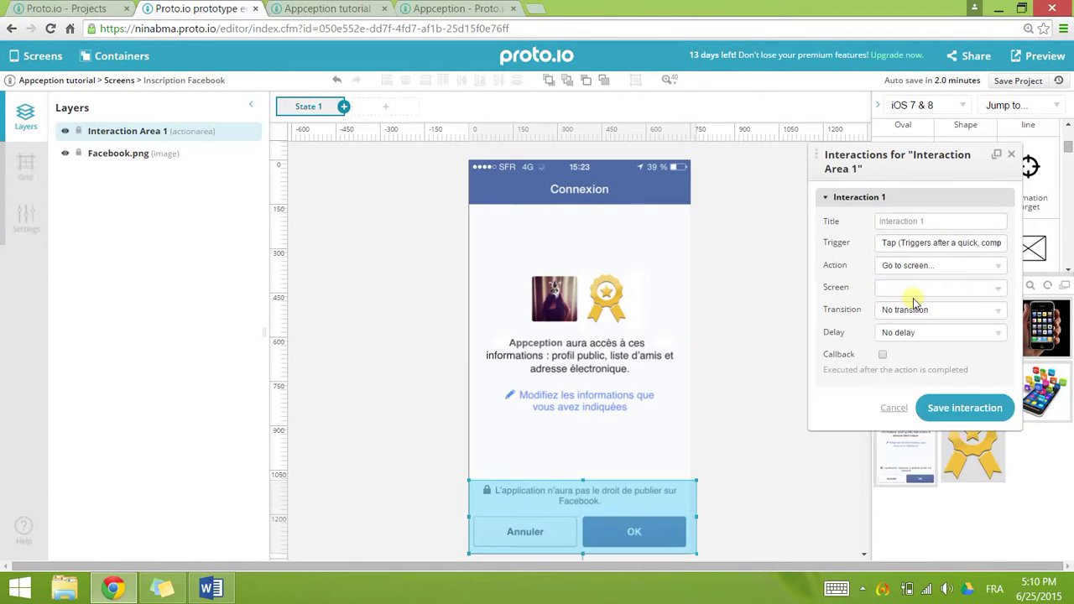
pyautogui.click(925, 289)
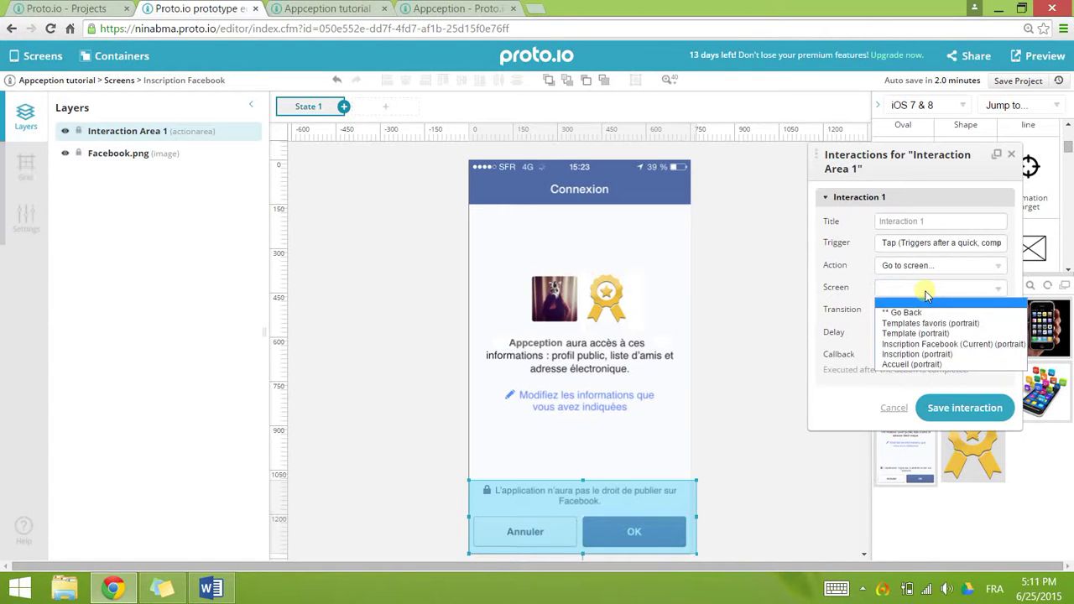
pyautogui.click(946, 334)
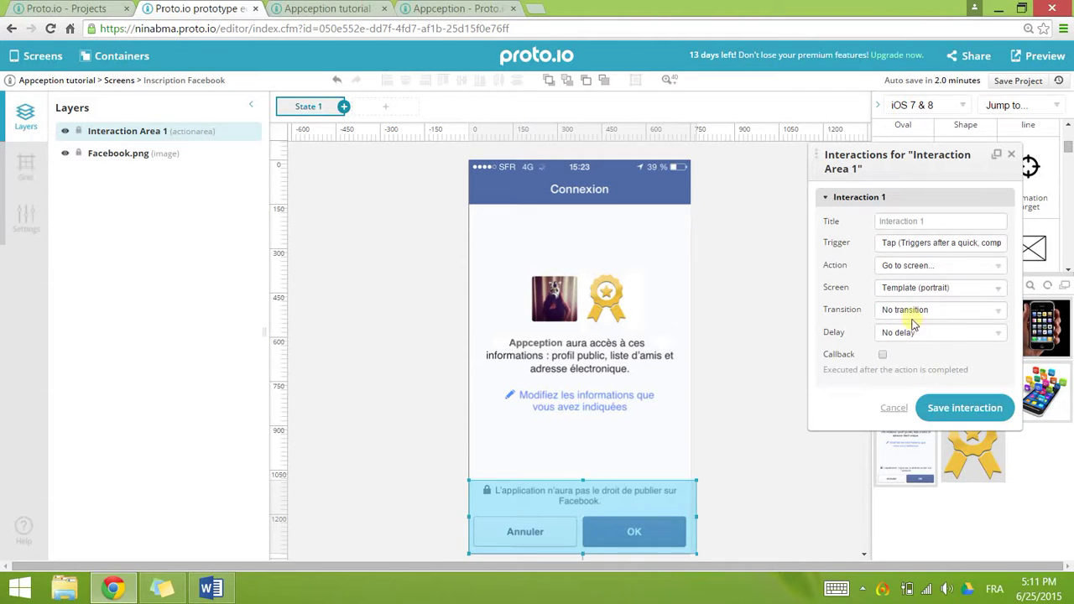
pyautogui.click(911, 317)
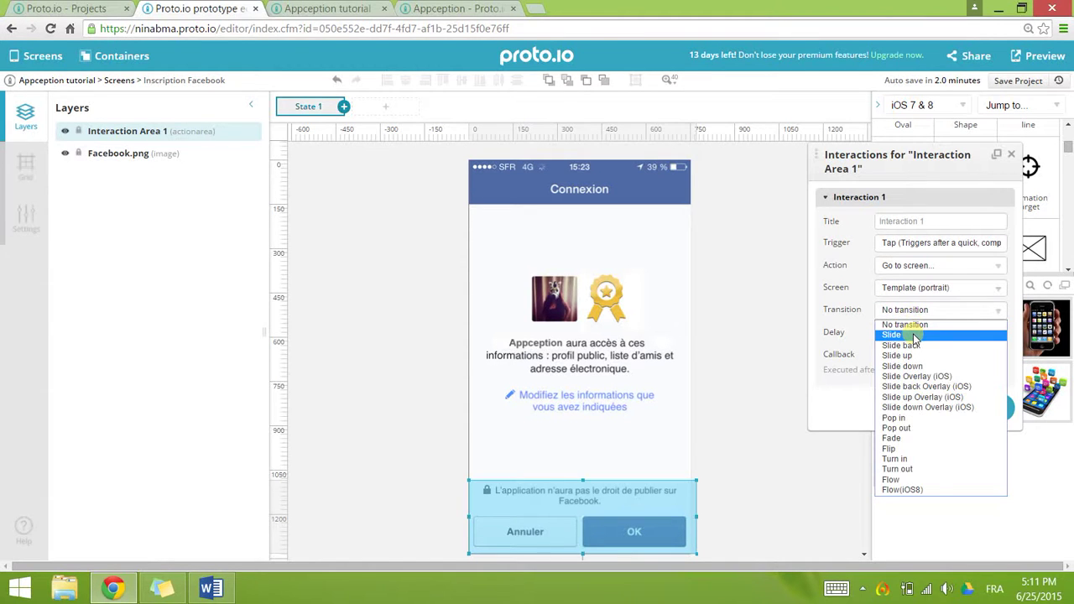
pyautogui.click(915, 336)
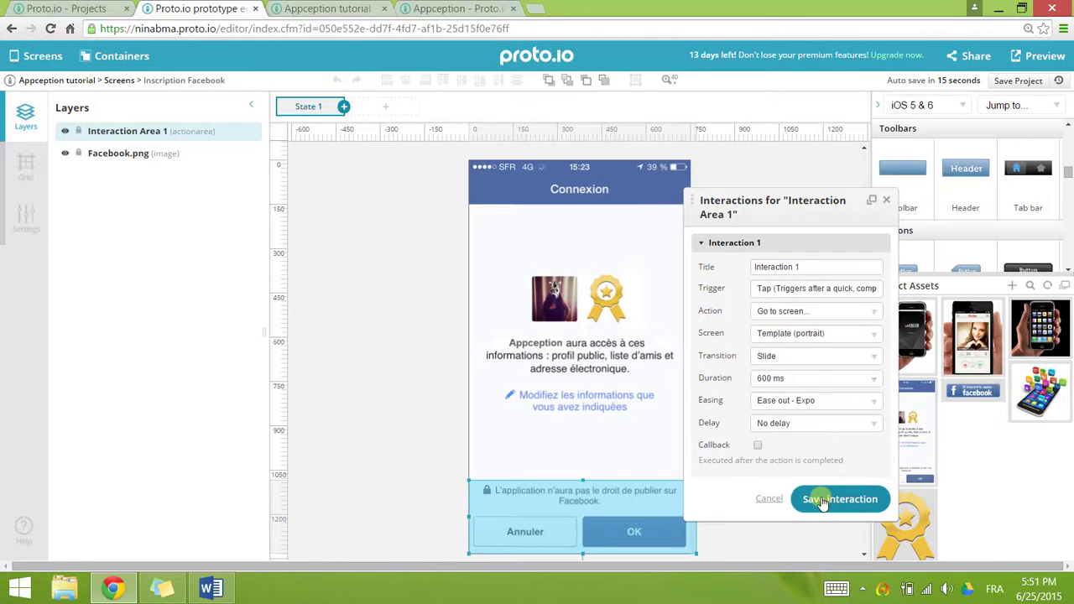
pyautogui.click(822, 502)
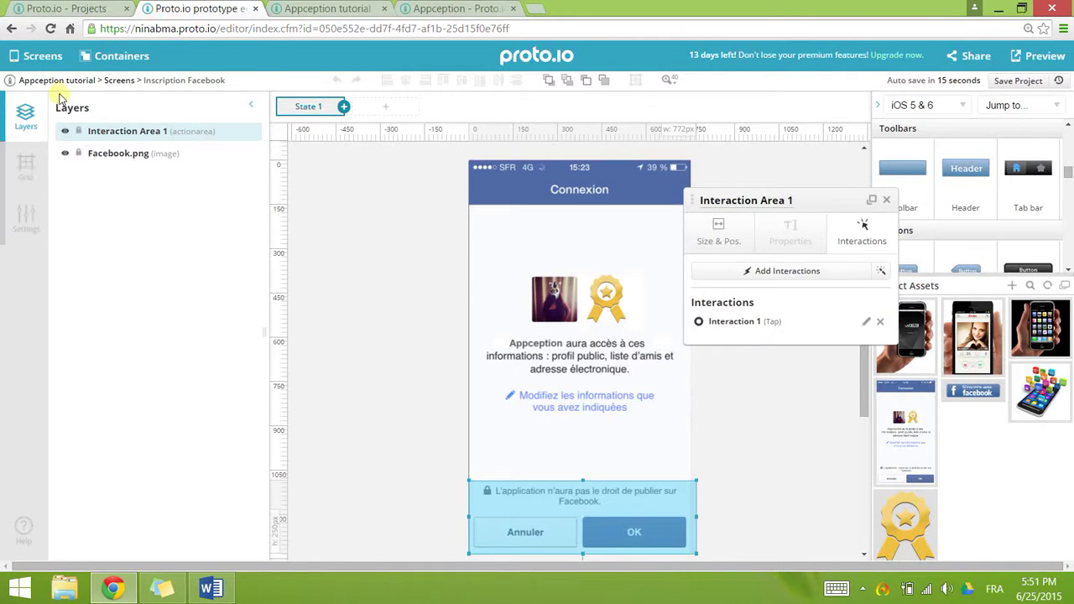
# - Open the Template screen and choose Templates as the active tab of its tab bar
pyautogui.click(44, 59)
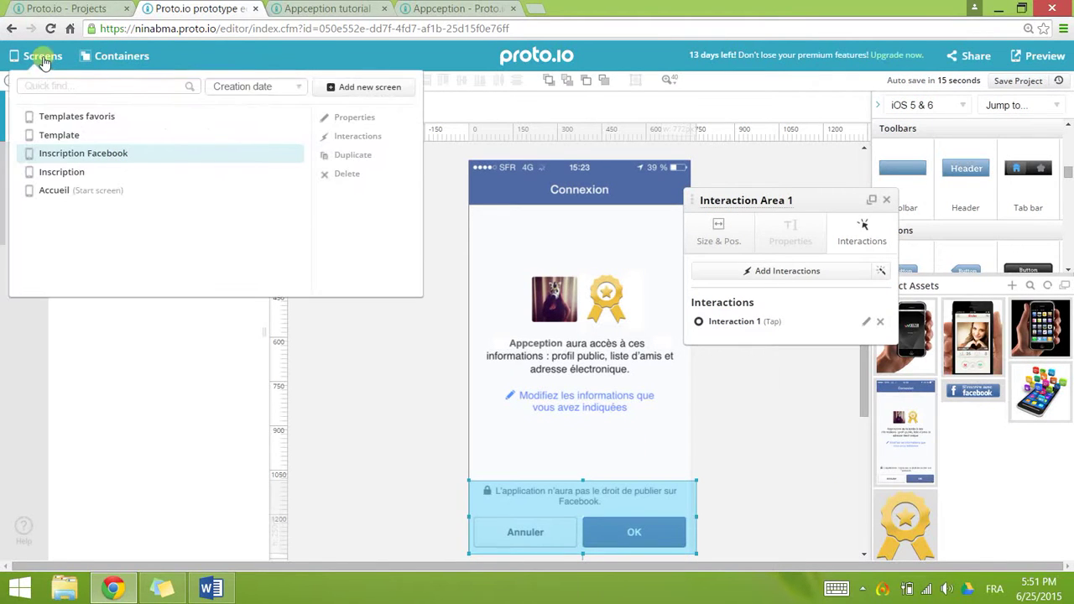
pyautogui.click(69, 139)
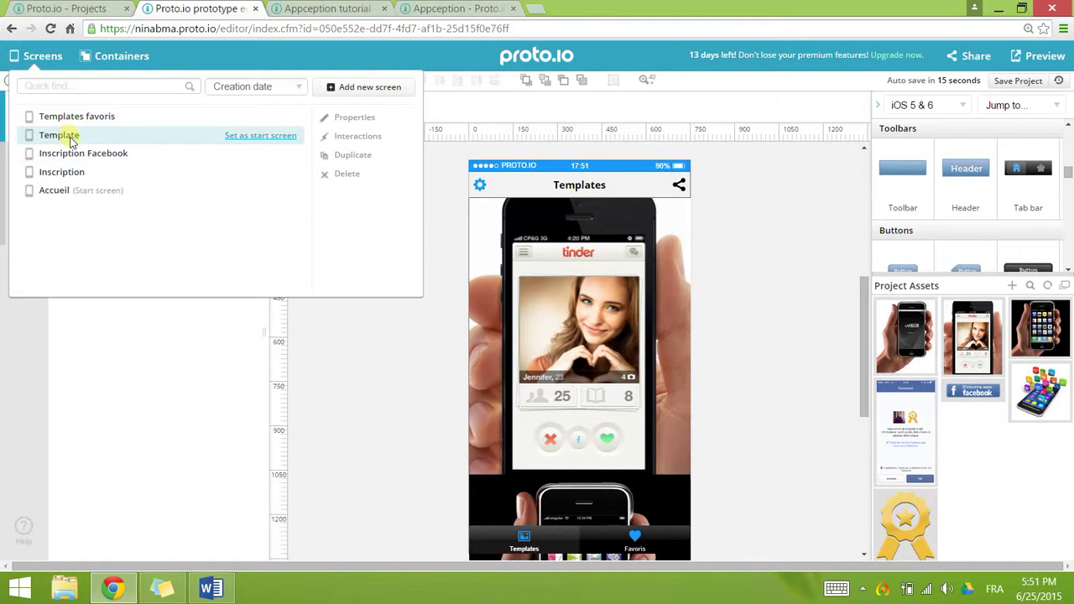
pyautogui.click(524, 544)
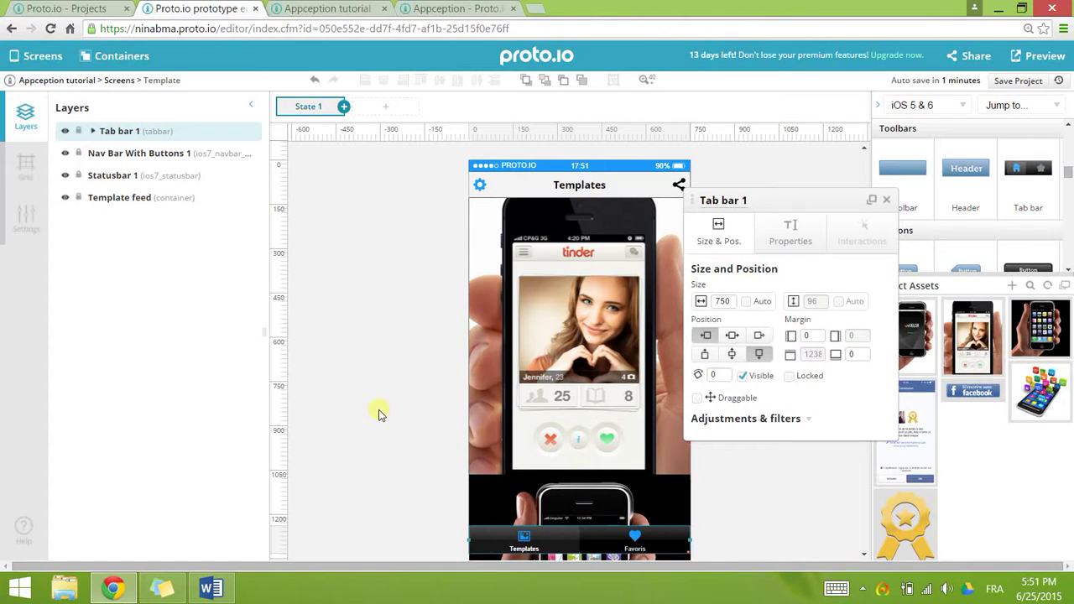
pyautogui.click(790, 232)
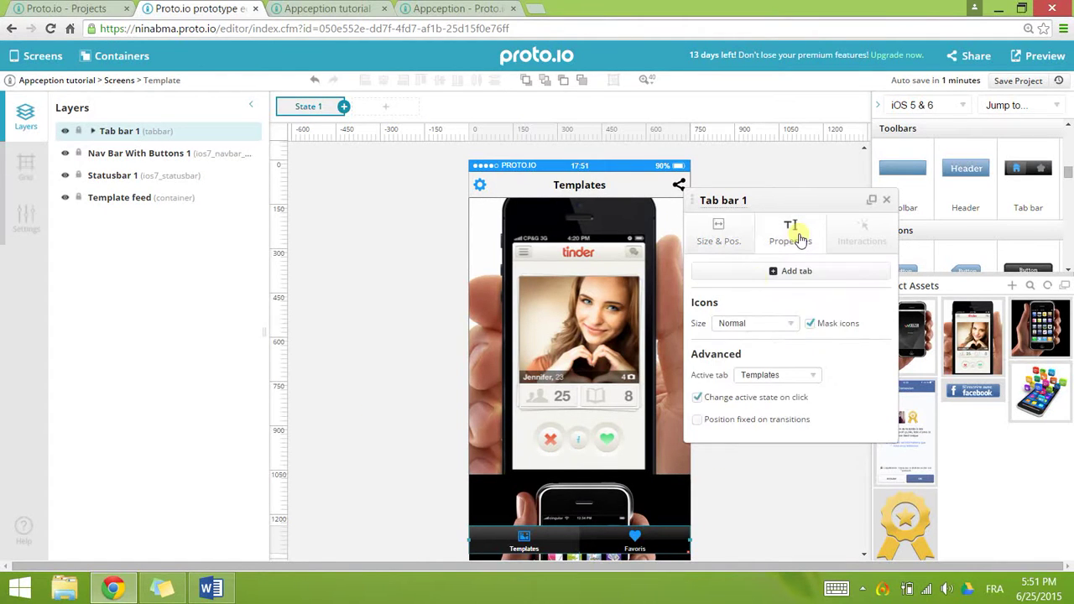
pyautogui.click(766, 380)
pyautogui.click(763, 397)
# - Link the Template screen's Templates tab to the Template screen and its Favoris tab to Templates favoris
pyautogui.click(527, 544)
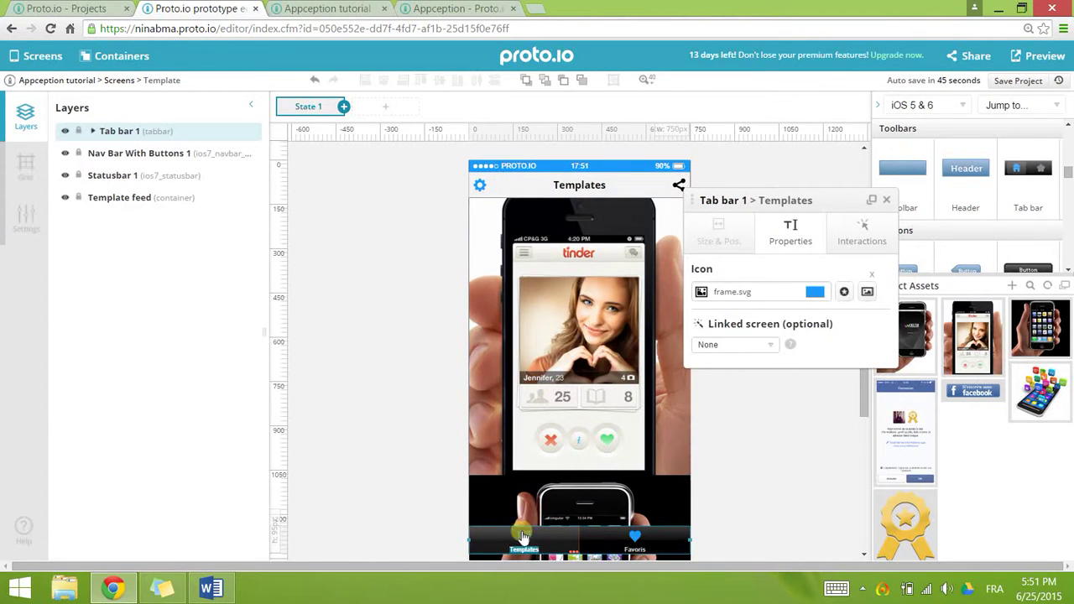
pyautogui.click(742, 344)
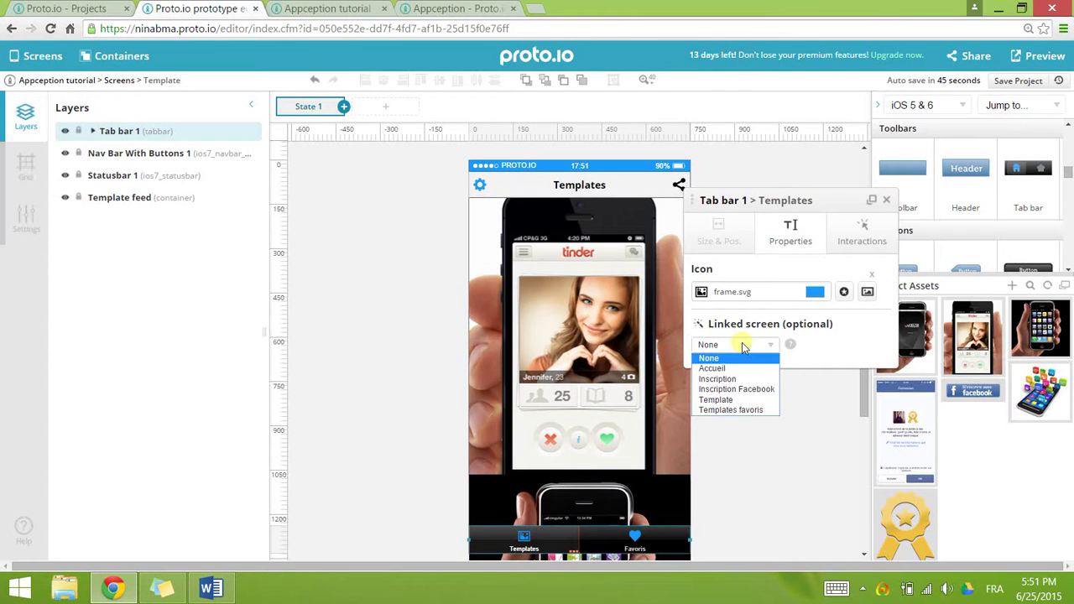
pyautogui.click(755, 401)
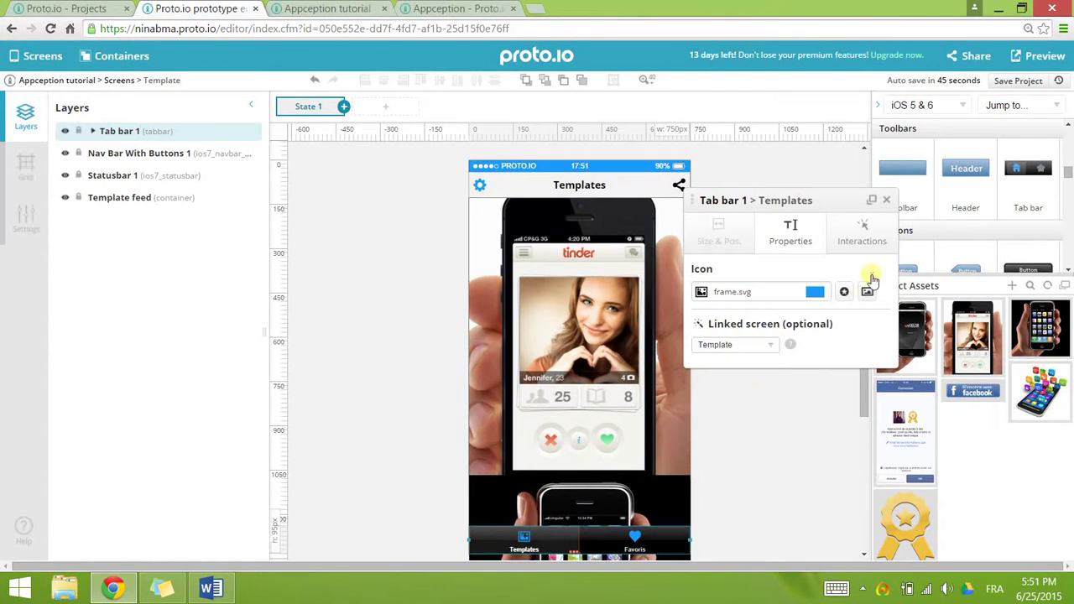
pyautogui.click(631, 544)
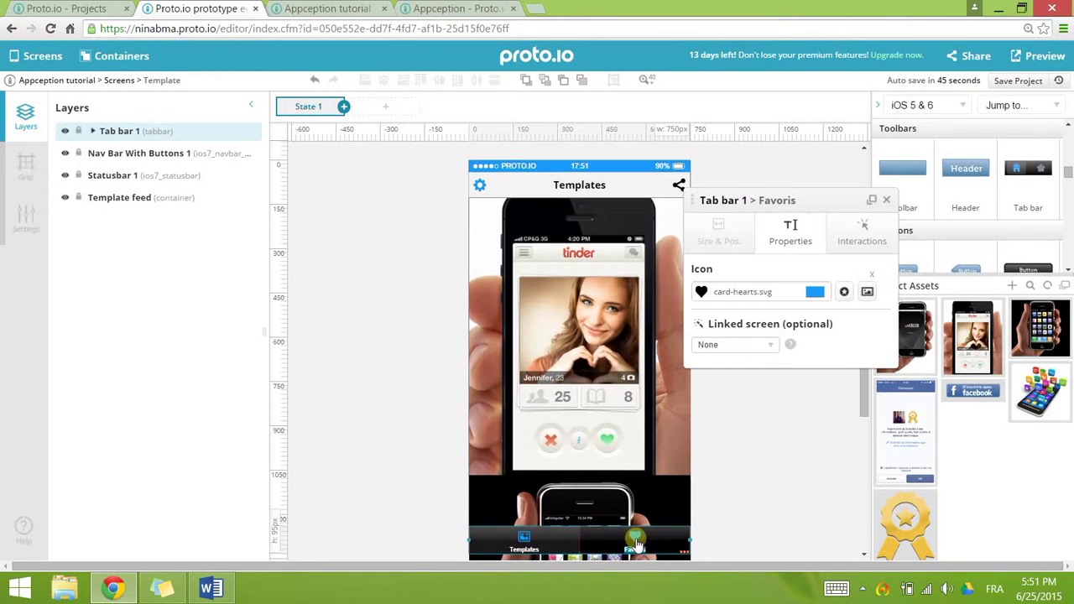
pyautogui.click(752, 346)
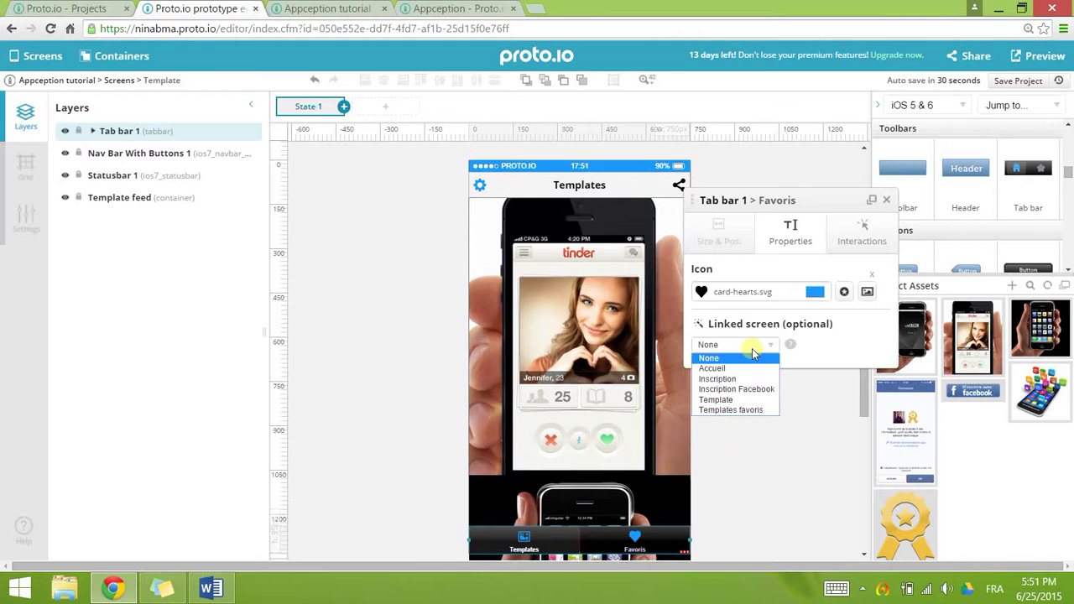
pyautogui.click(767, 411)
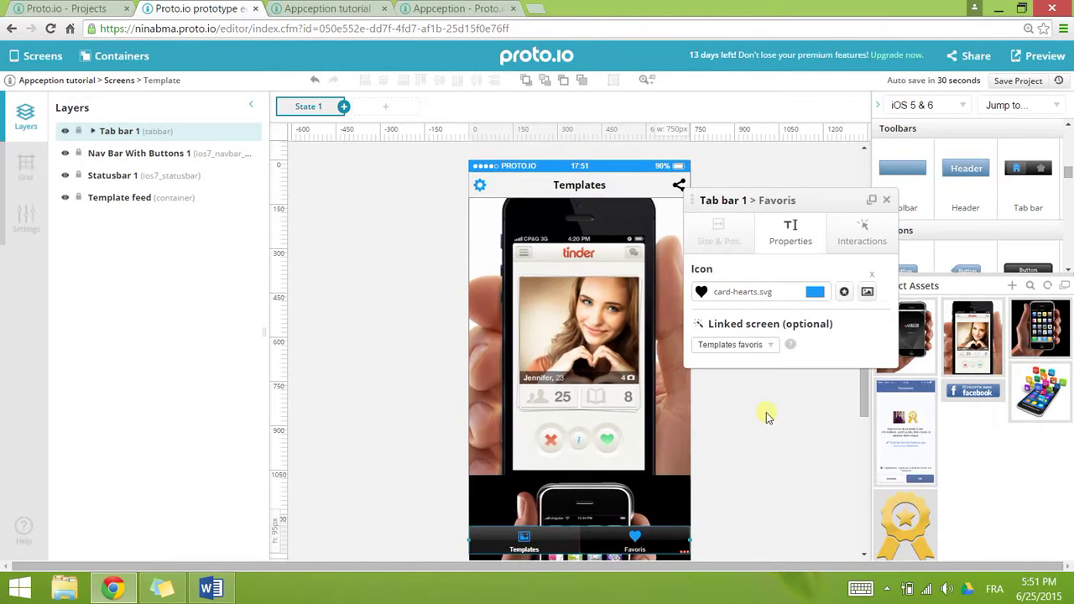
pyautogui.click(887, 200)
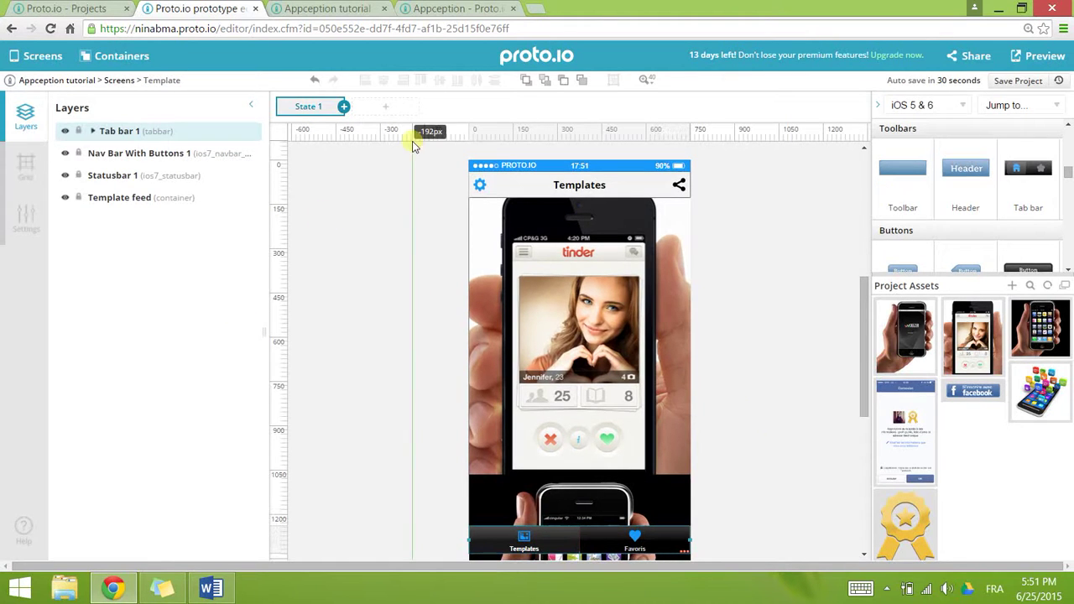
# - Open the Templates favoris screen and link the Templates tab in State 1 to the Template screen
pyautogui.click(118, 55)
pyautogui.click(36, 56)
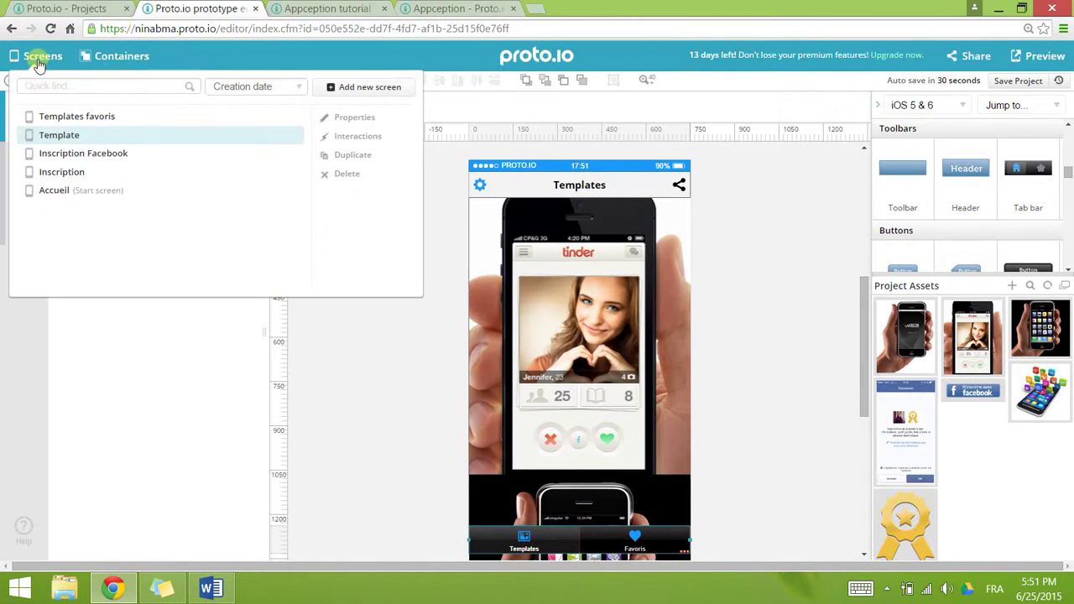
pyautogui.click(50, 119)
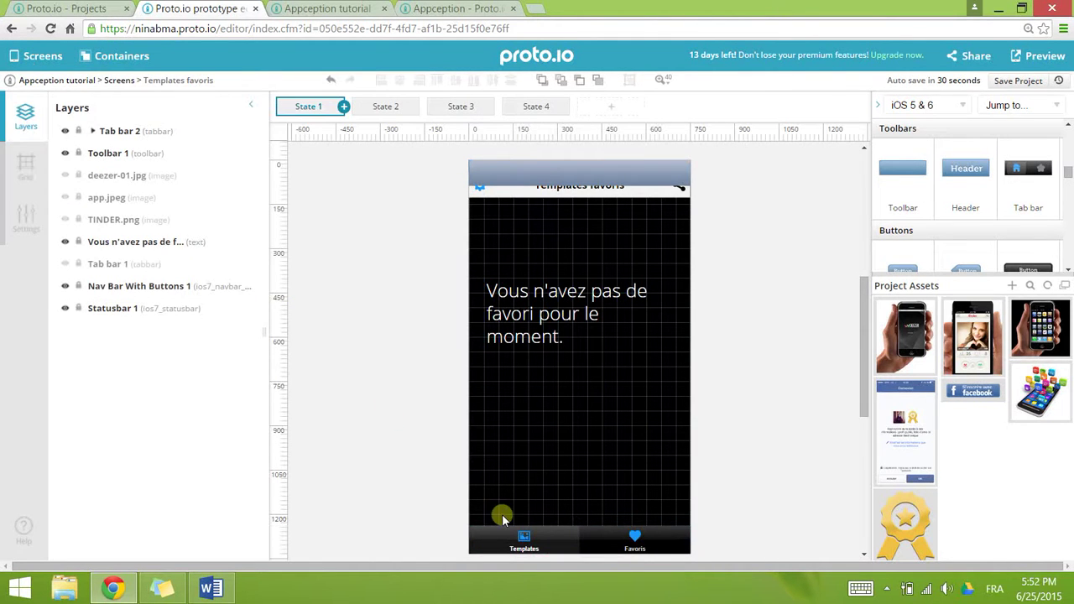
pyautogui.click(524, 545)
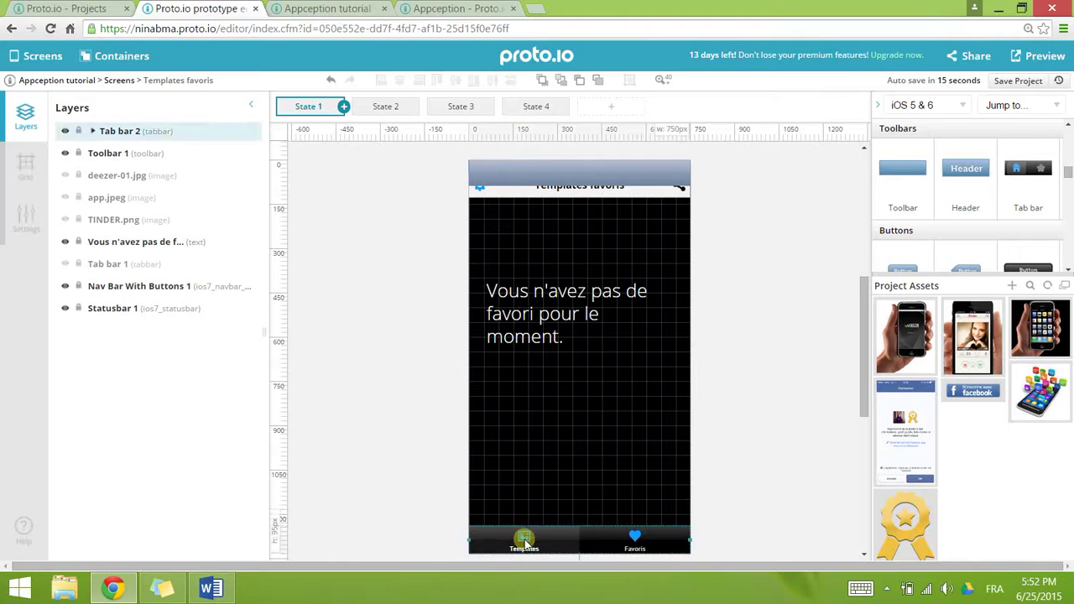
pyautogui.click(524, 545)
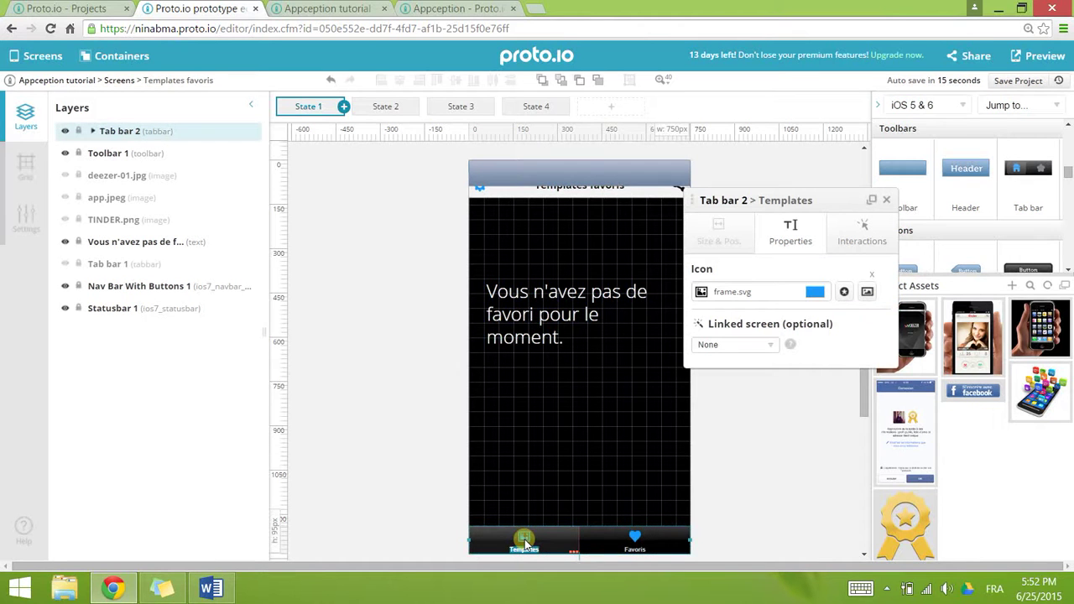
pyautogui.click(732, 345)
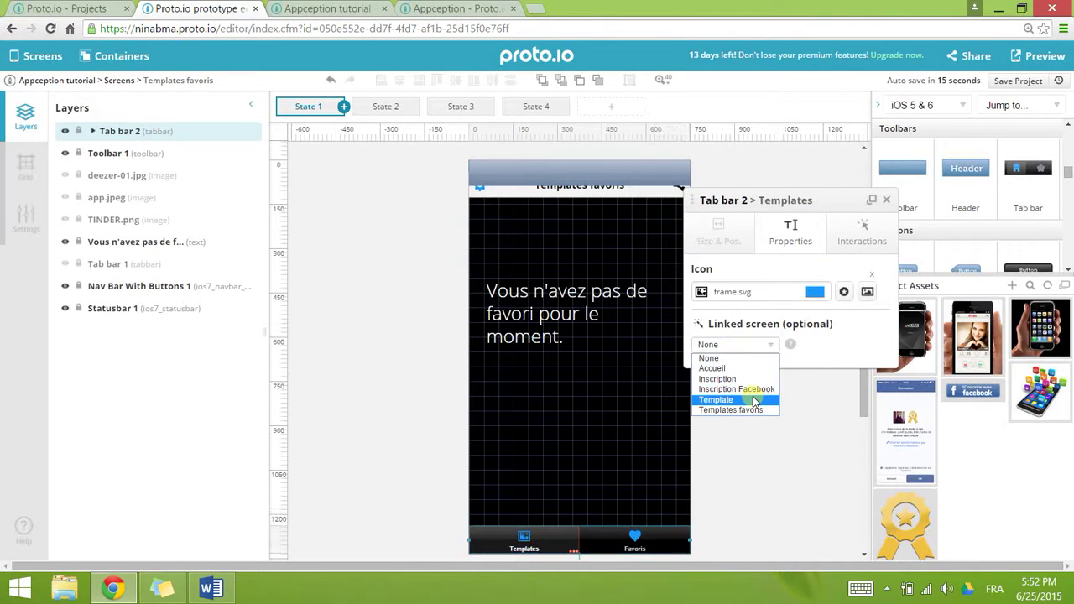
pyautogui.click(753, 400)
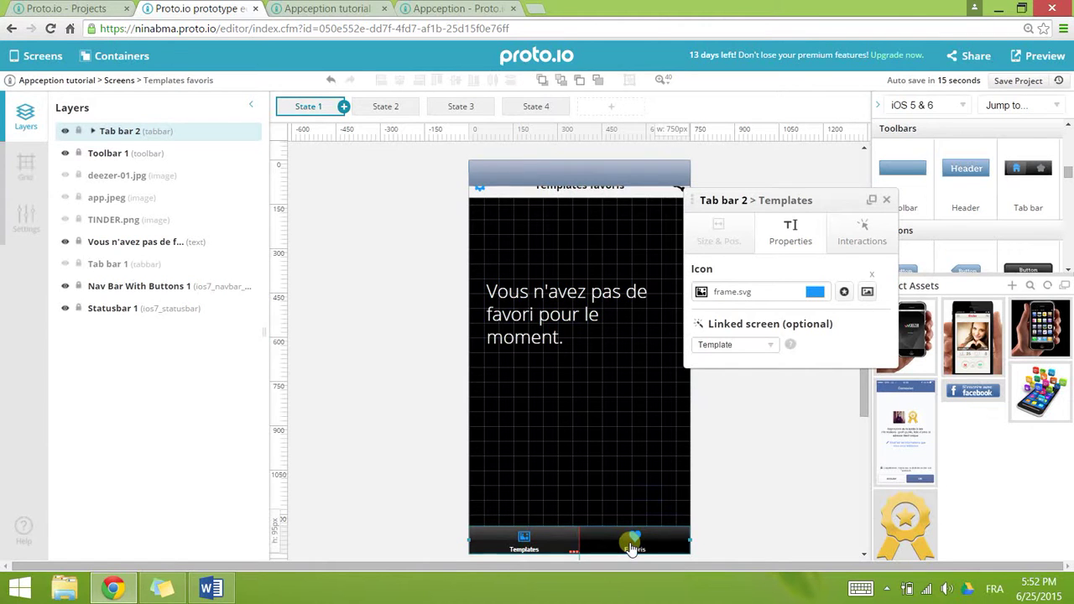
# - Link the Favoris tab of the State 1 tab bar to the Templates favoris screen
pyautogui.click(634, 545)
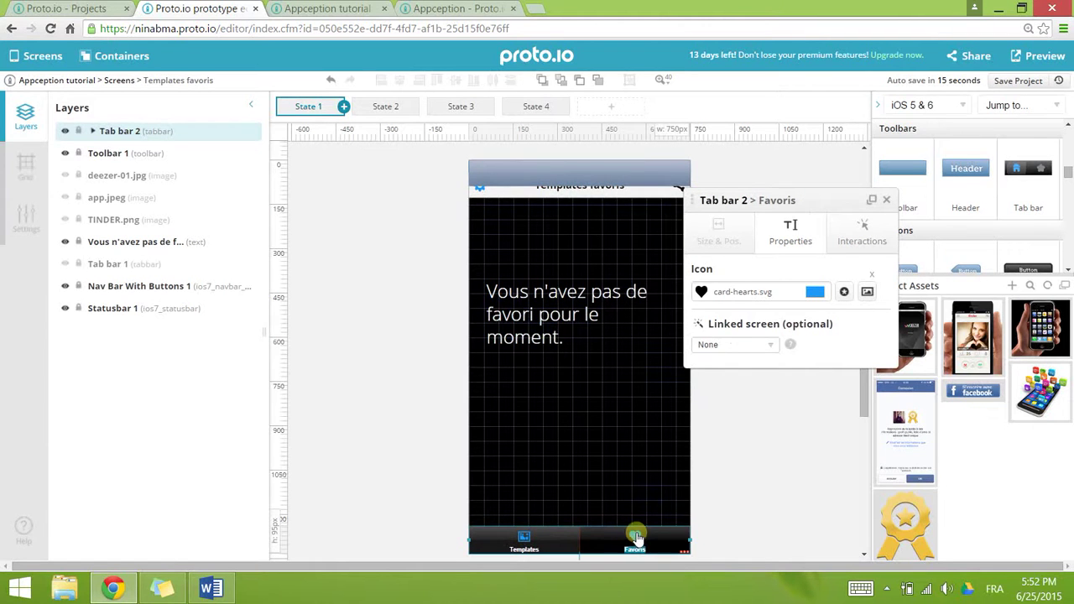
pyautogui.click(739, 345)
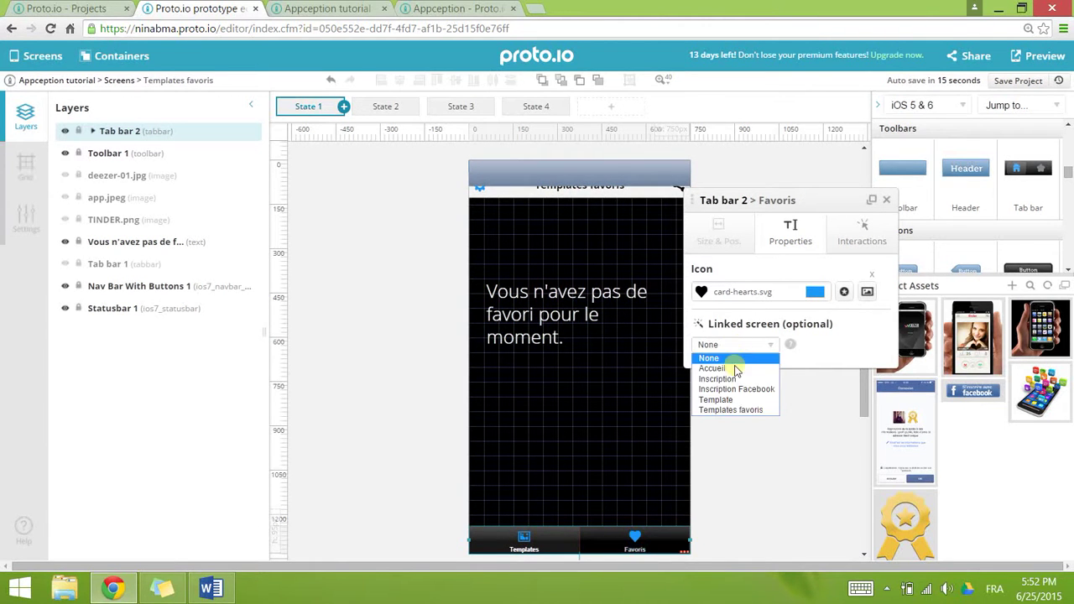
pyautogui.click(760, 411)
pyautogui.click(574, 475)
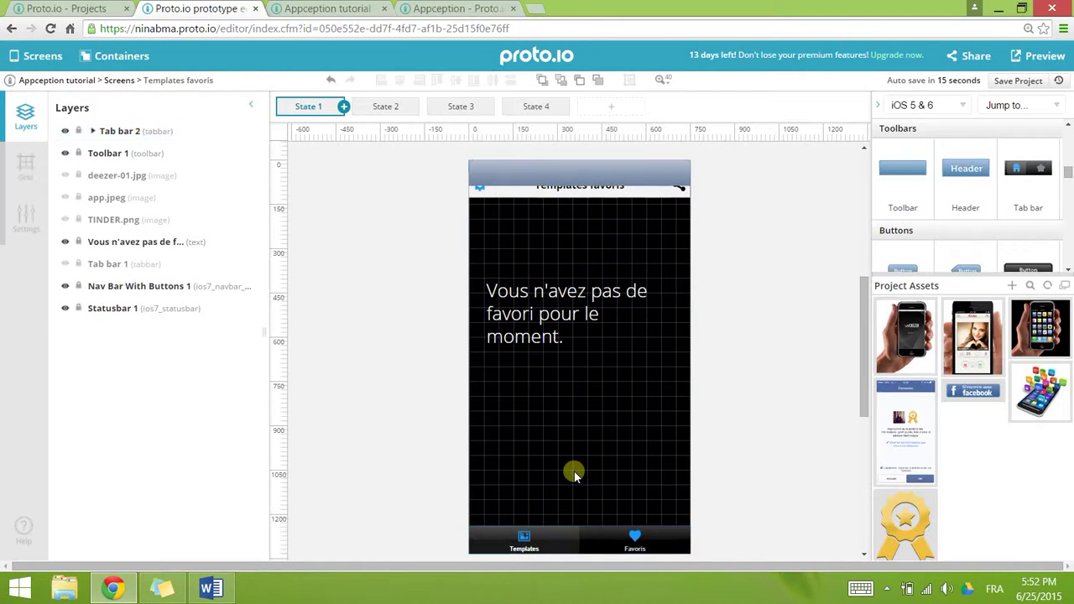
# - Set the active tab of the State 1 tab bar on Templates favoris to Favoris
pyautogui.click(583, 541)
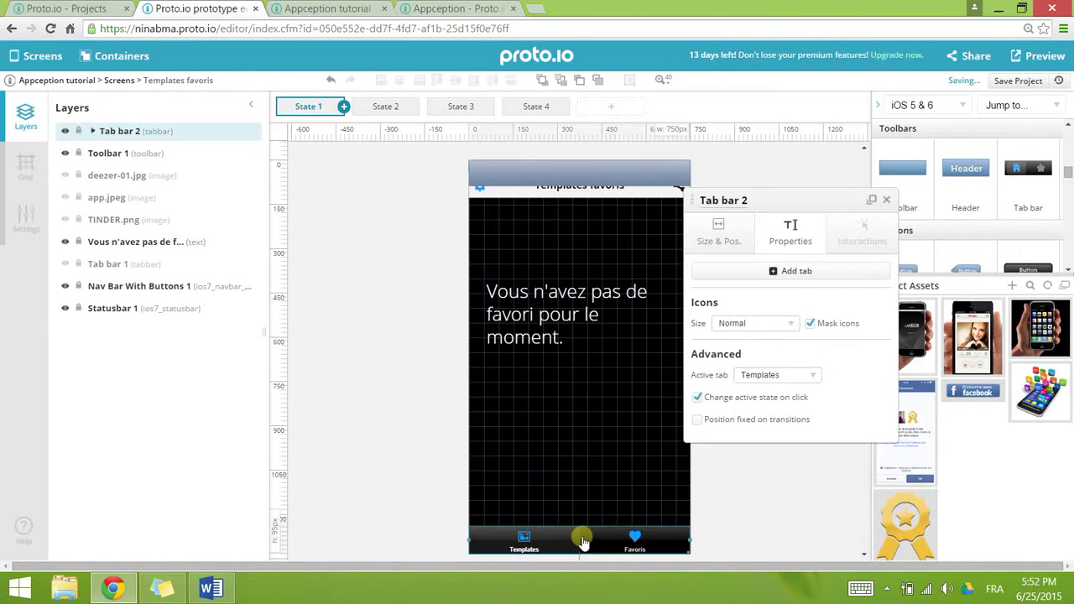
pyautogui.click(752, 377)
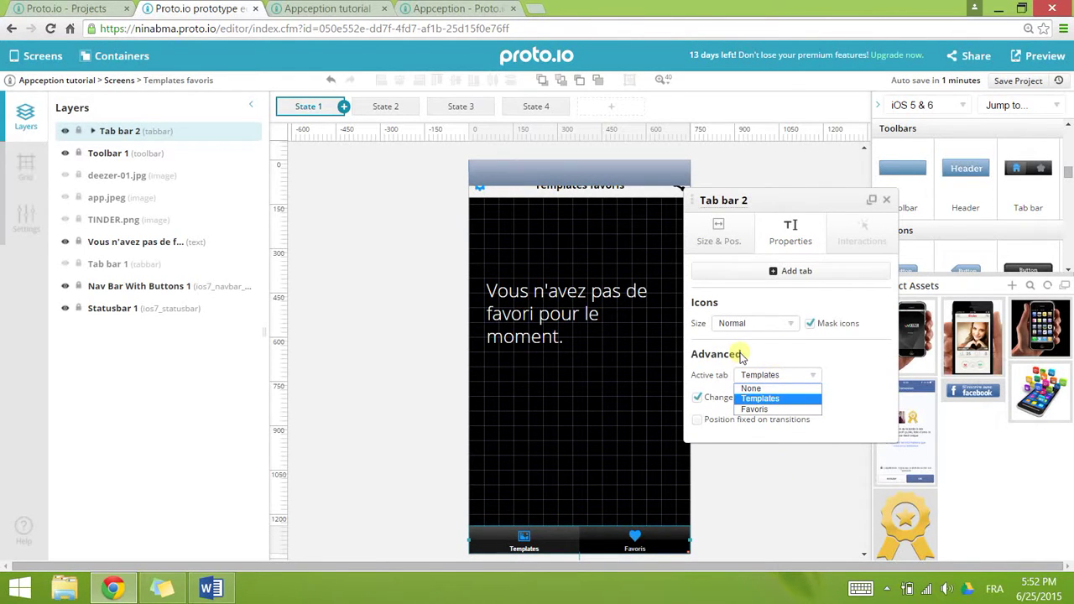
pyautogui.click(778, 411)
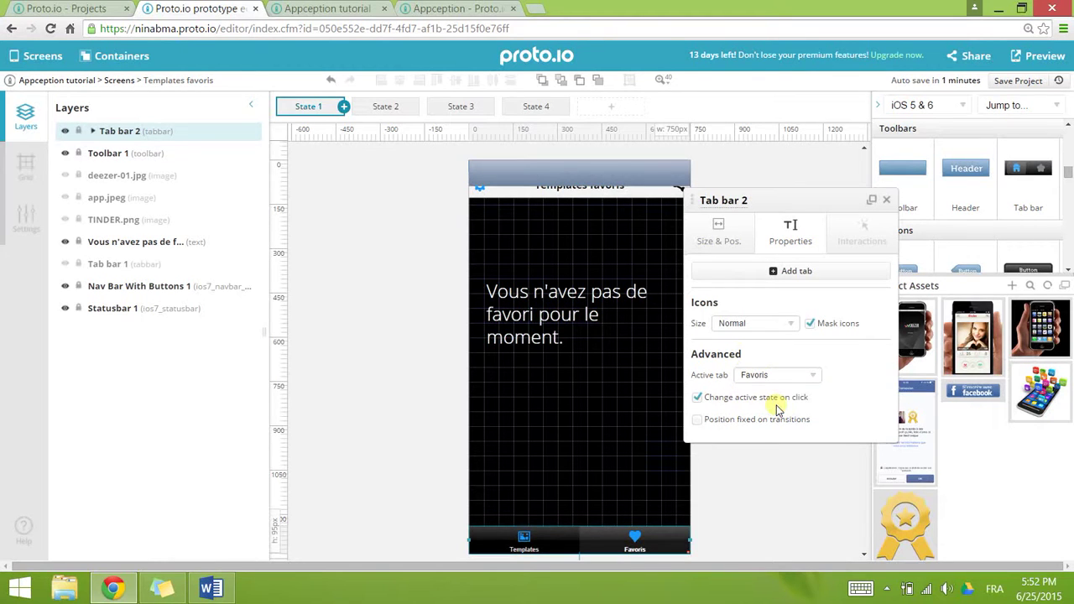
pyautogui.click(886, 201)
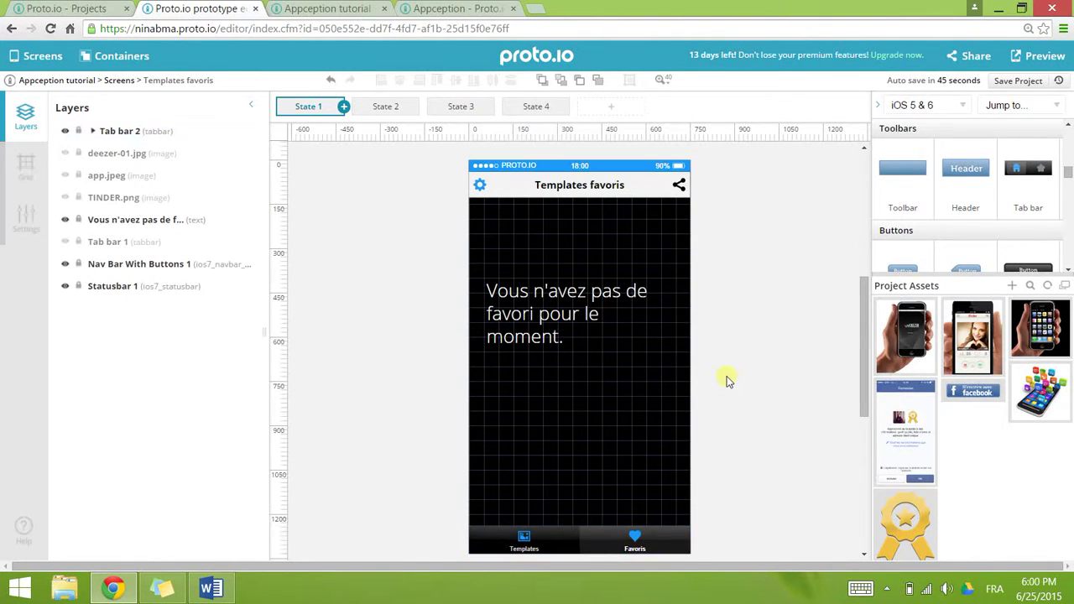
# - Set the active tab of the State 2 tab bar on Templates favoris to Favoris
pyautogui.click(388, 107)
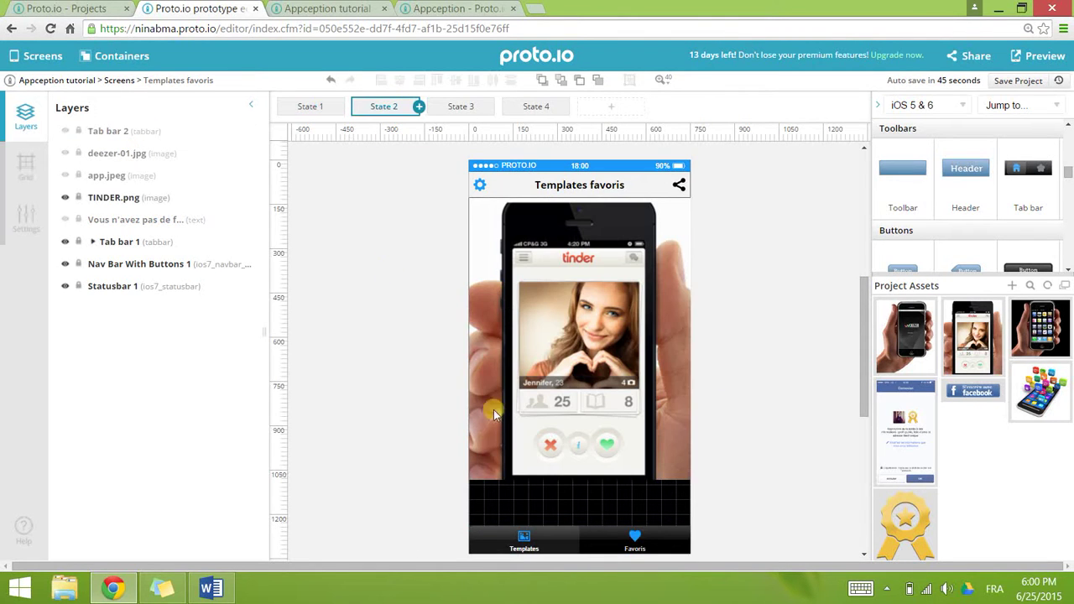
pyautogui.click(527, 544)
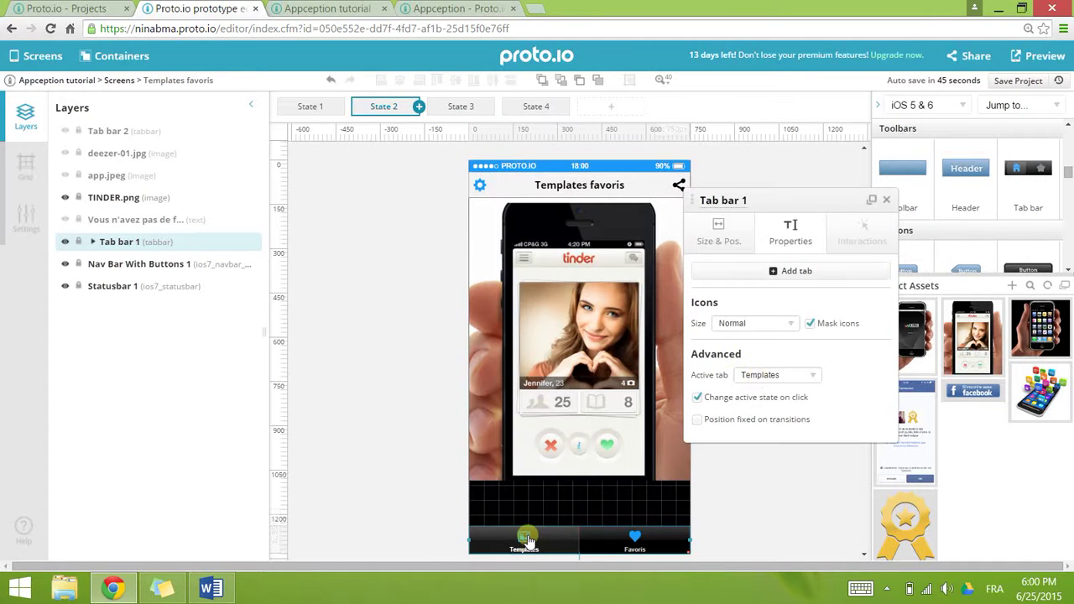
pyautogui.click(789, 375)
pyautogui.click(784, 411)
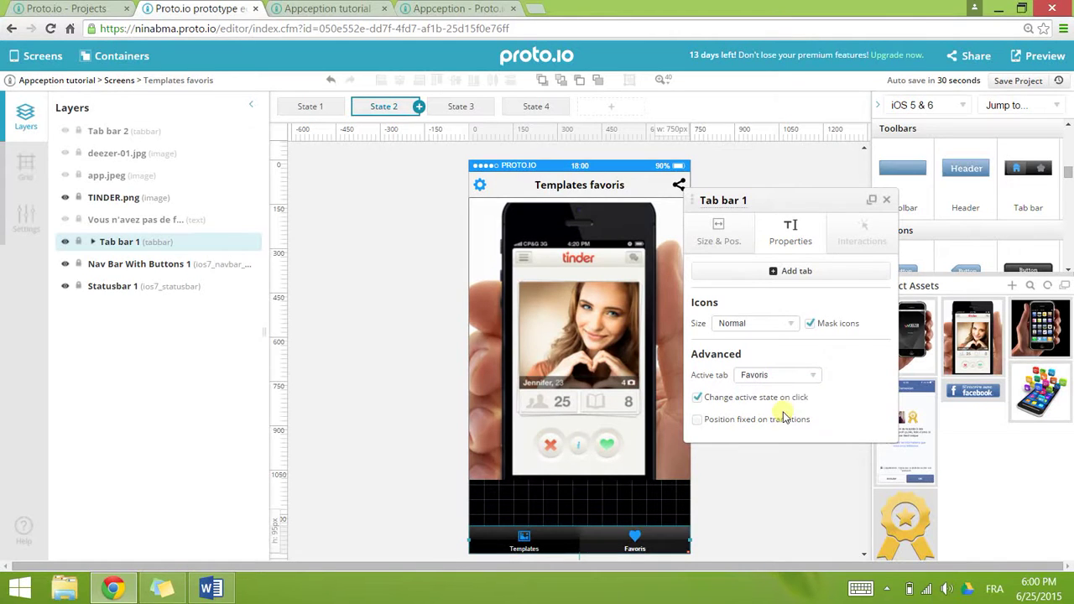
# - Link the State 2 tab bar's Templates tab to the Template screen and its Favoris tab to Templates favoris
pyautogui.click(525, 538)
pyautogui.click(525, 540)
pyautogui.click(751, 345)
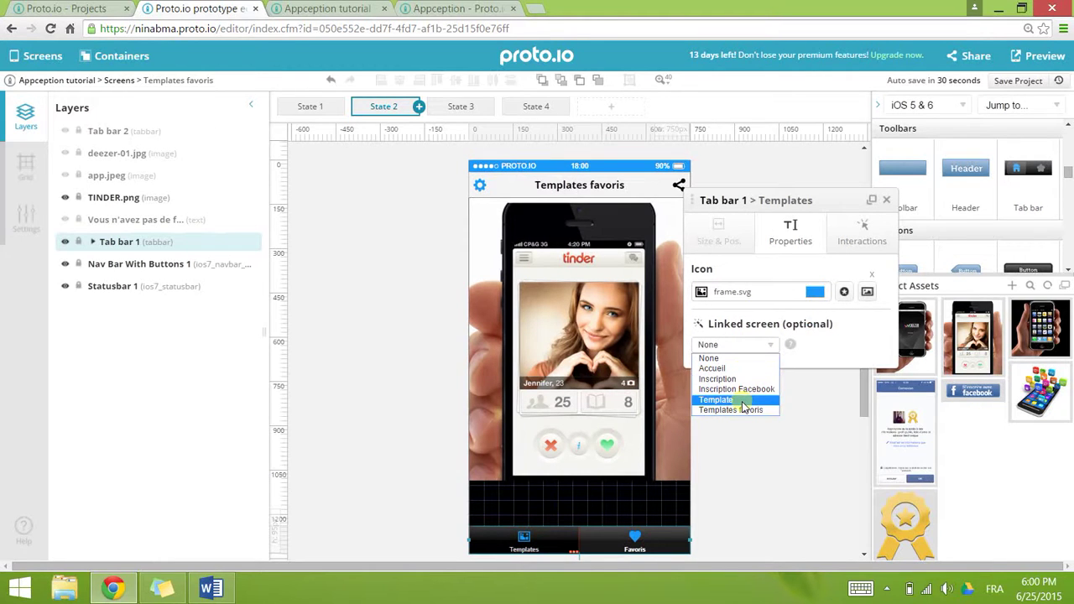
pyautogui.click(738, 400)
pyautogui.click(643, 539)
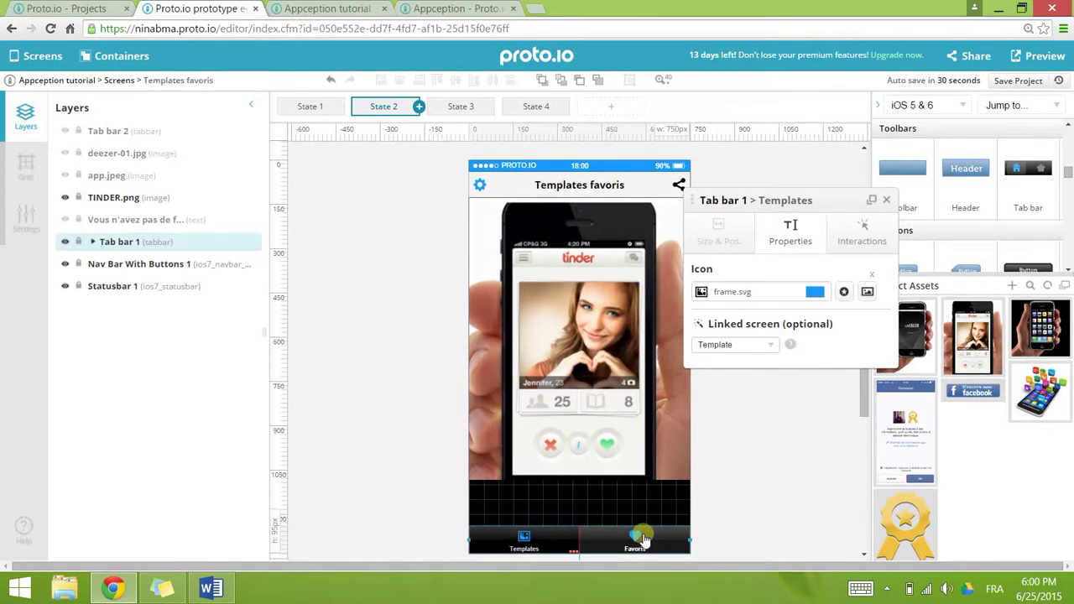
pyautogui.click(747, 347)
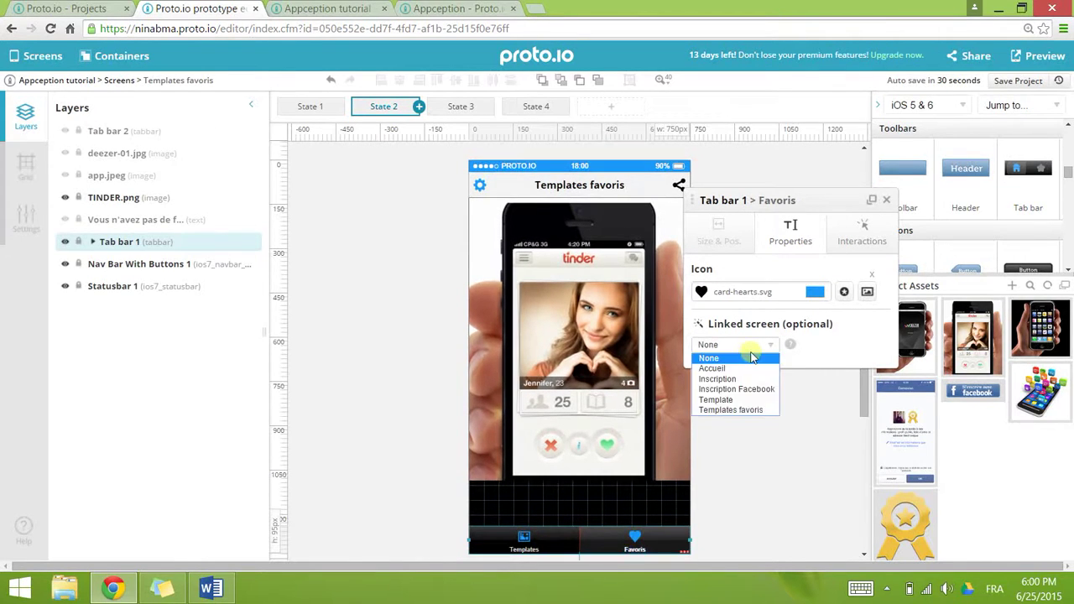
pyautogui.click(766, 415)
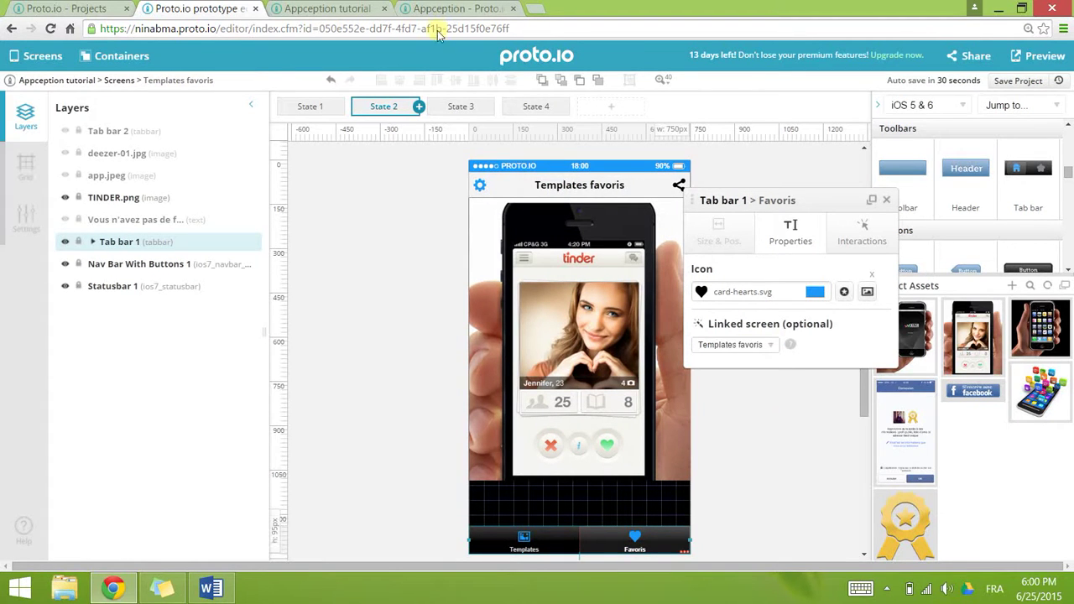
# - In State 3, link the Templates tab to the Template screen and the Favoris tab to Templates favoris
pyautogui.click(460, 106)
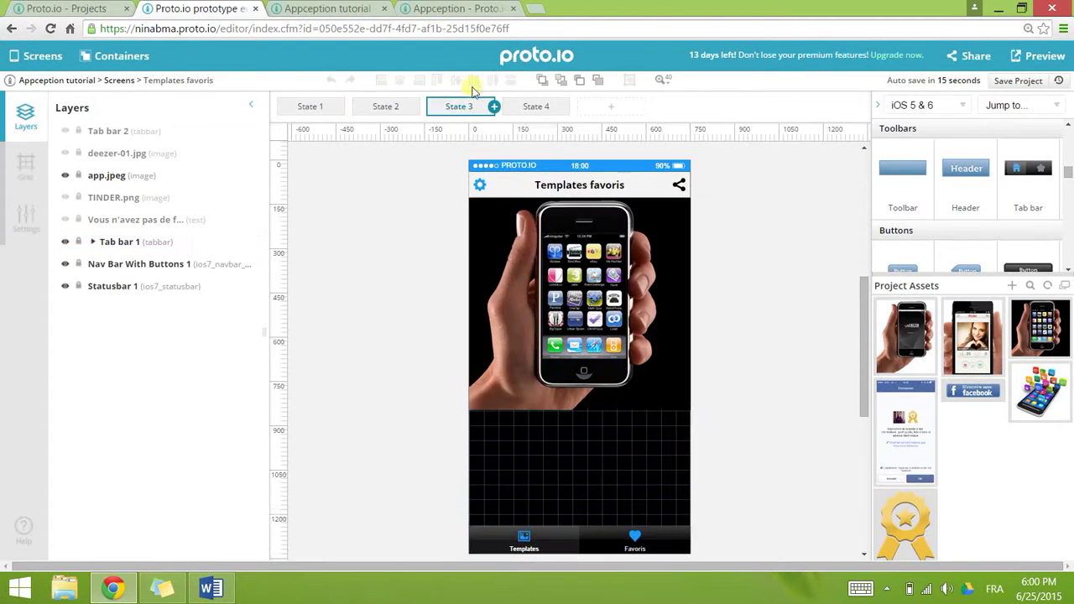
pyautogui.click(512, 547)
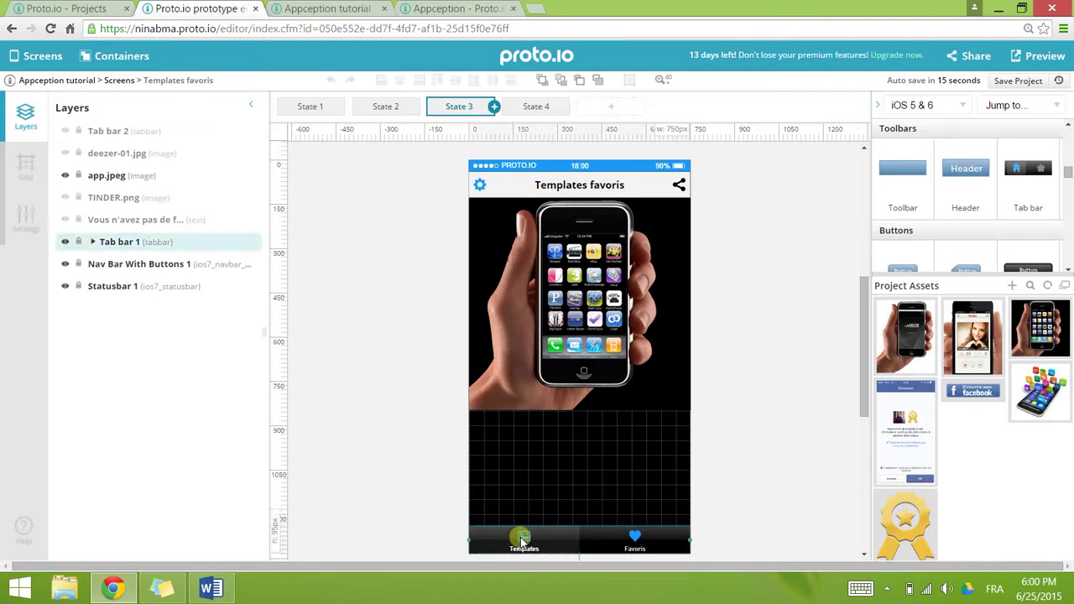
pyautogui.click(715, 345)
pyautogui.click(747, 400)
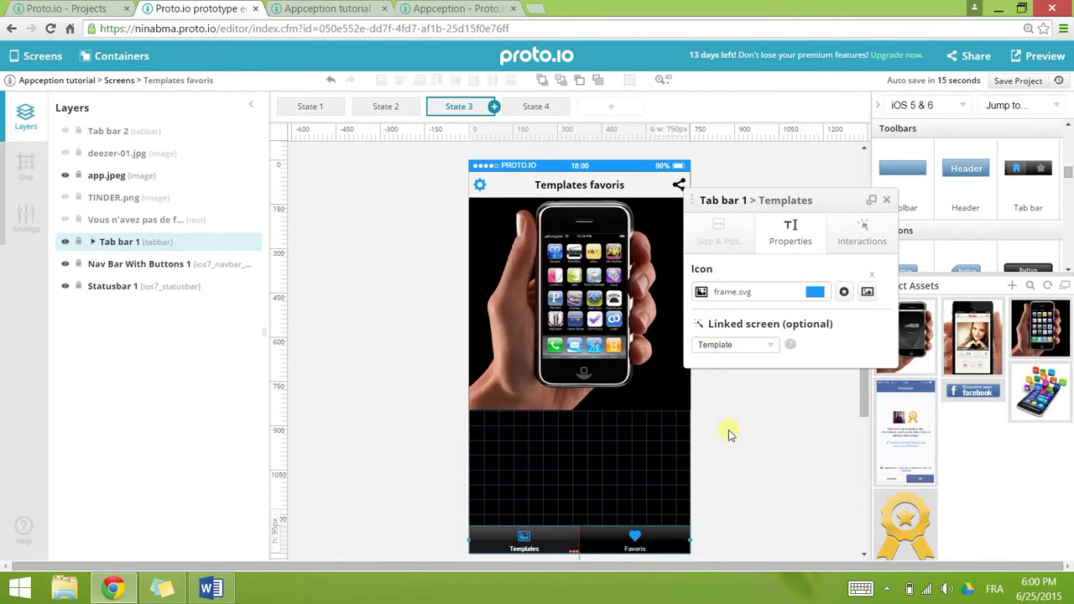
pyautogui.click(645, 544)
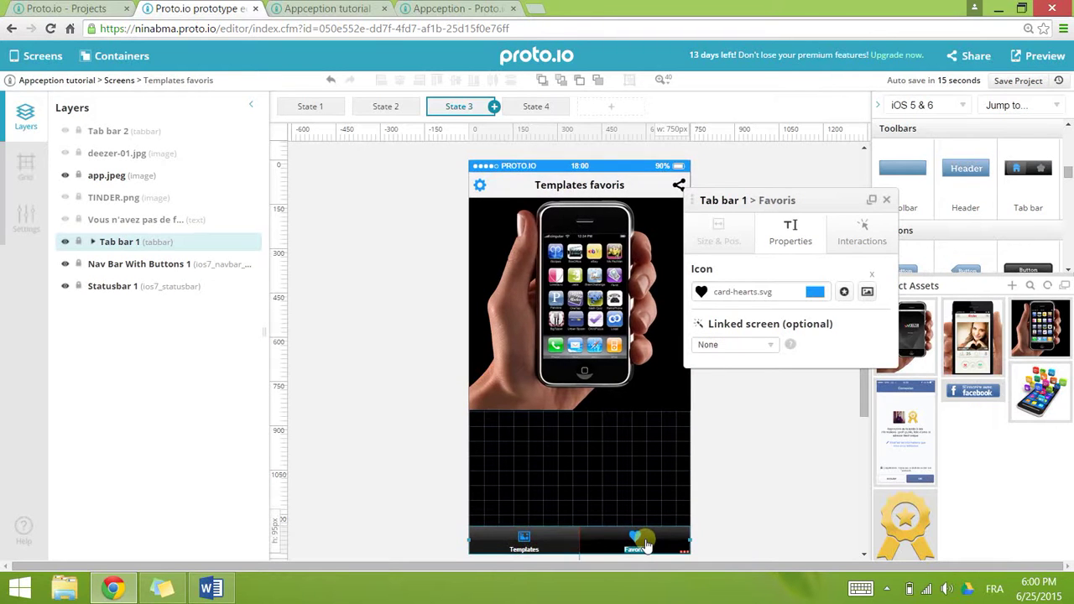
pyautogui.click(758, 344)
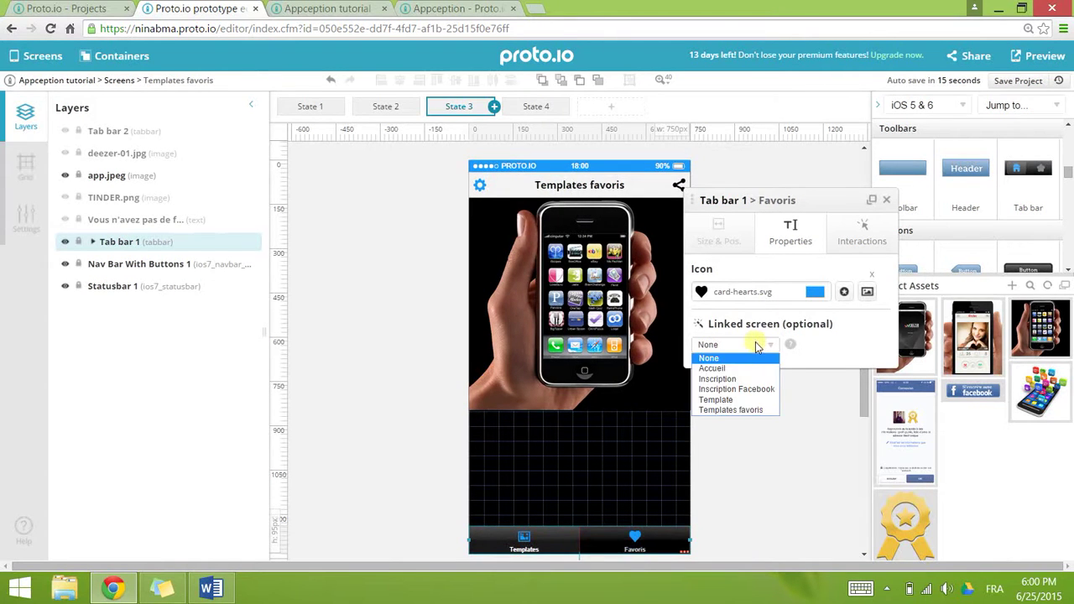
pyautogui.click(770, 411)
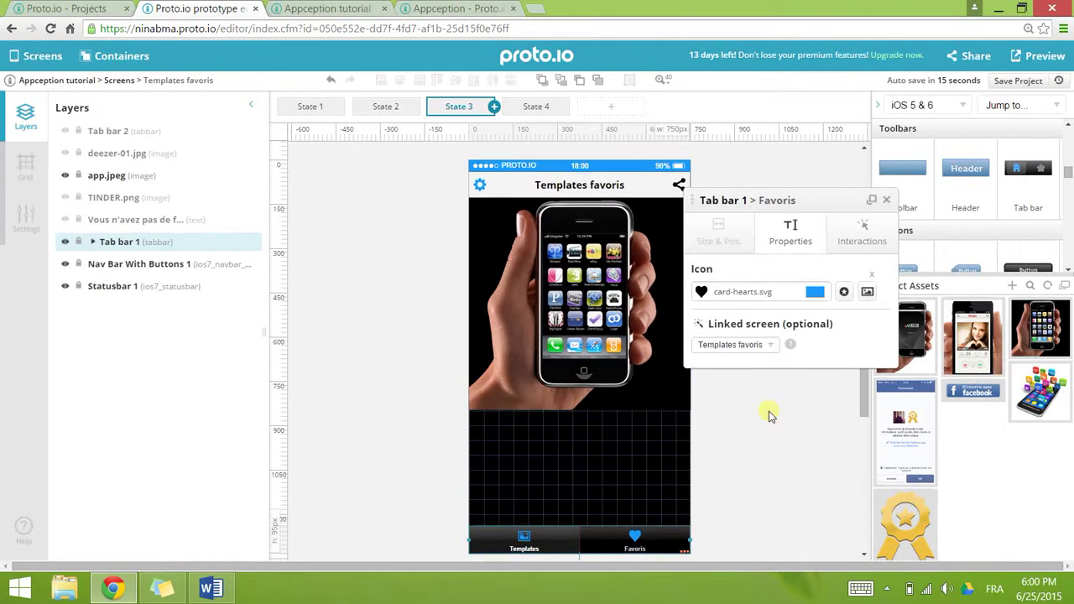
# - Set the active tab of the State 3 tab bar to Favoris
pyautogui.click(589, 490)
pyautogui.click(576, 535)
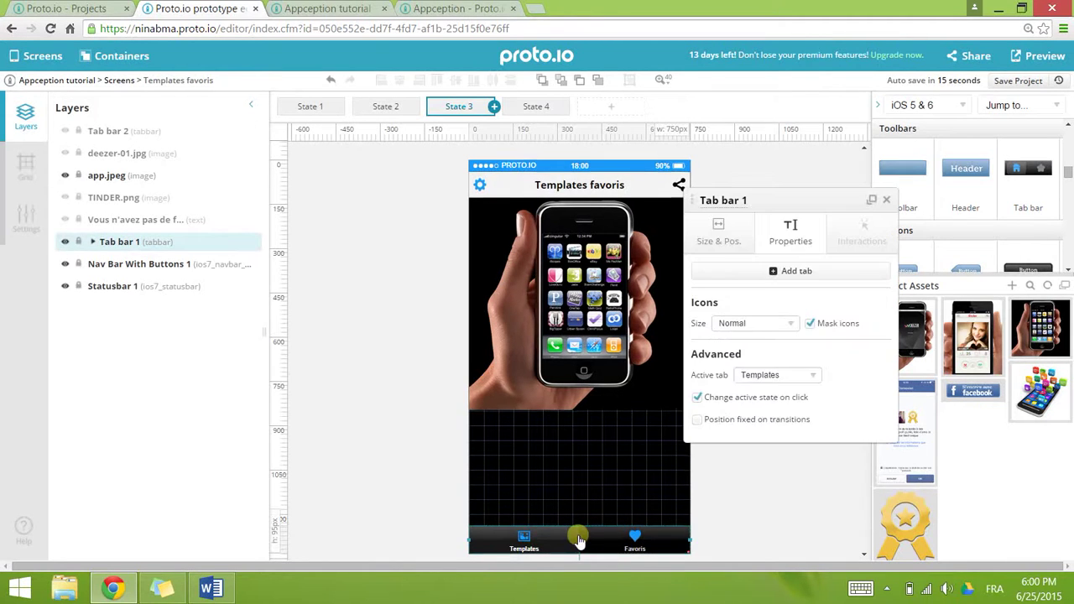
pyautogui.click(743, 379)
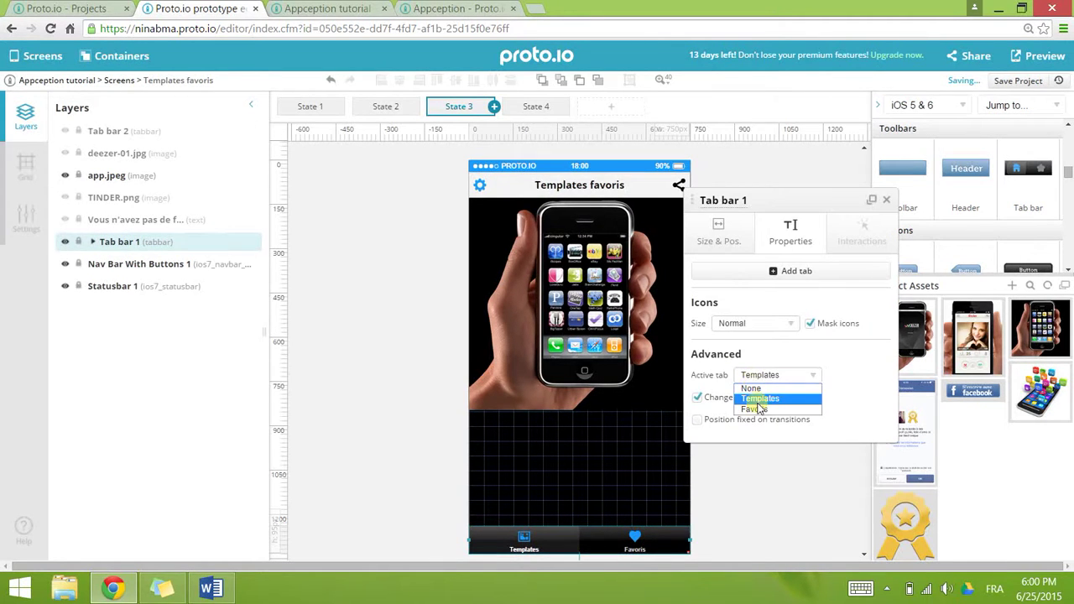
pyautogui.click(759, 409)
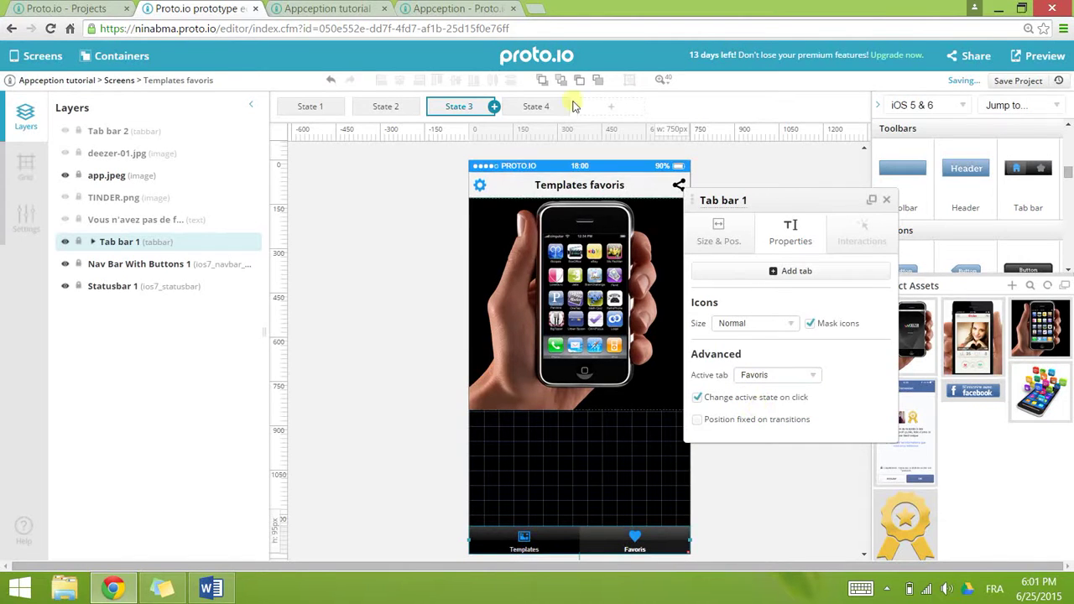
# - In State 4, link the Templates tab to the Template screen and the Favoris tab to Templates favoris
pyautogui.click(476, 365)
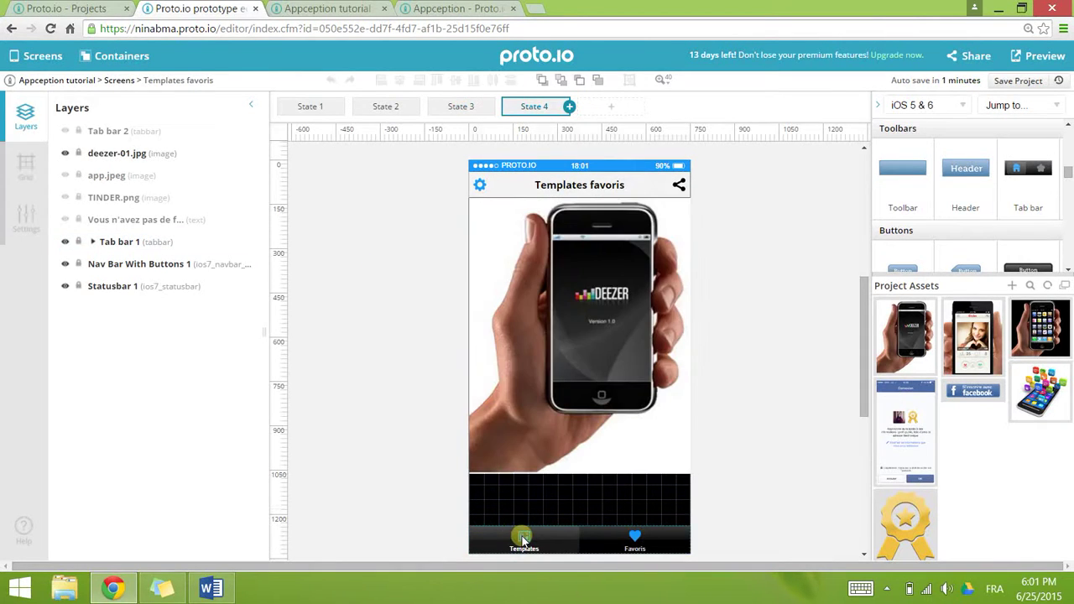
pyautogui.click(514, 530)
pyautogui.click(742, 347)
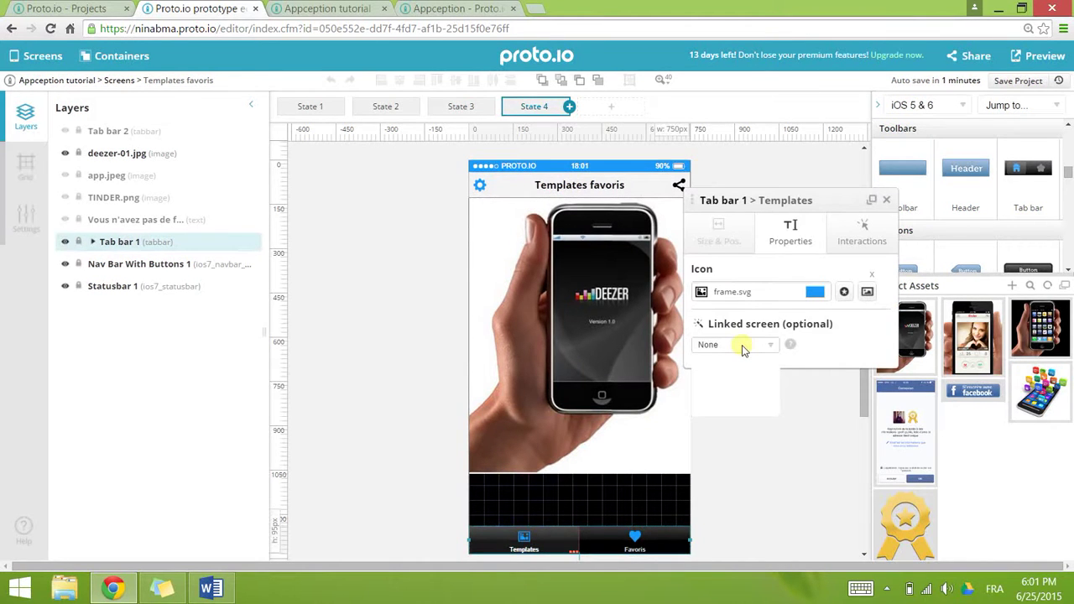
pyautogui.click(727, 400)
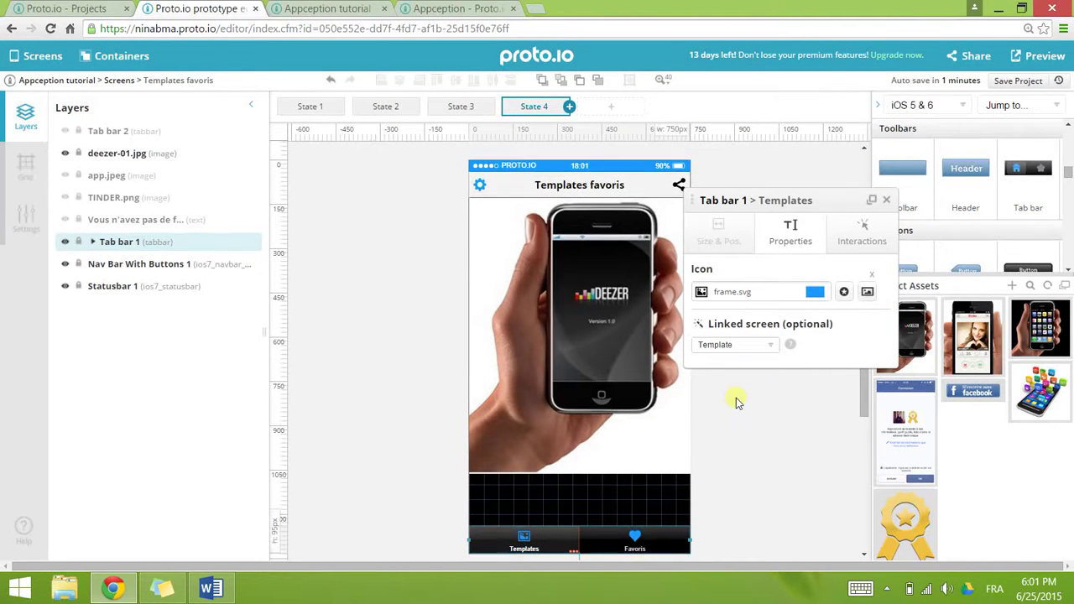
pyautogui.click(642, 546)
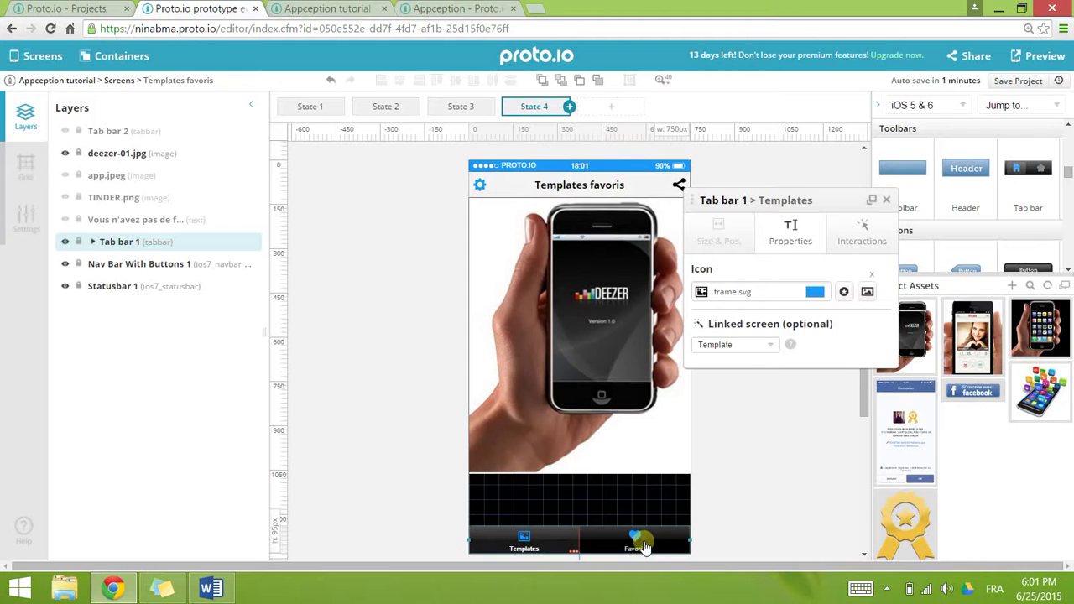
pyautogui.click(749, 344)
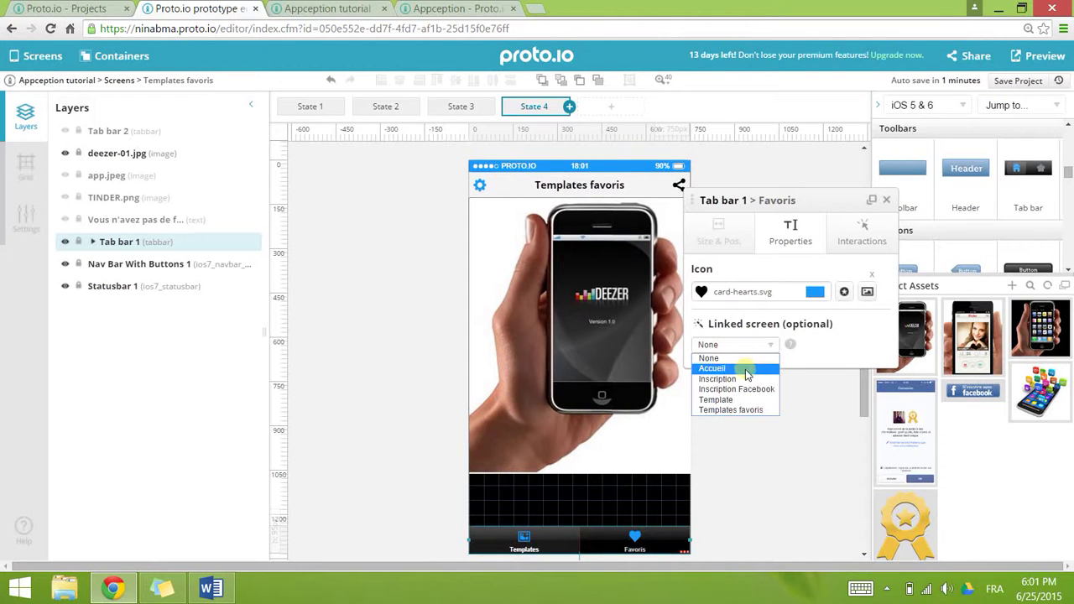
pyautogui.click(739, 410)
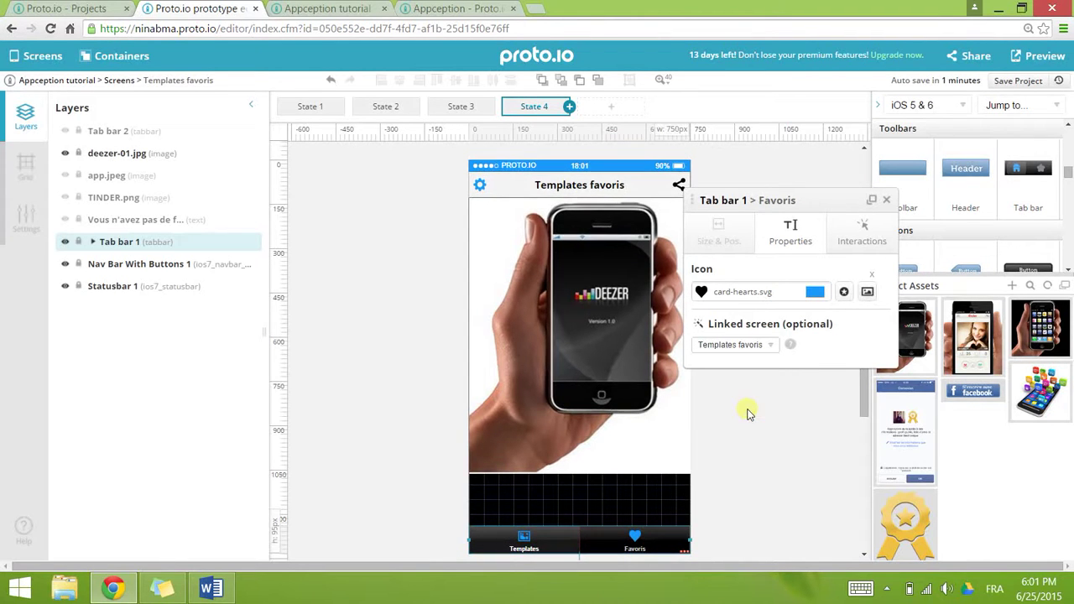
# - Set the active tab of the State 4 tab bar to Favoris
pyautogui.click(585, 506)
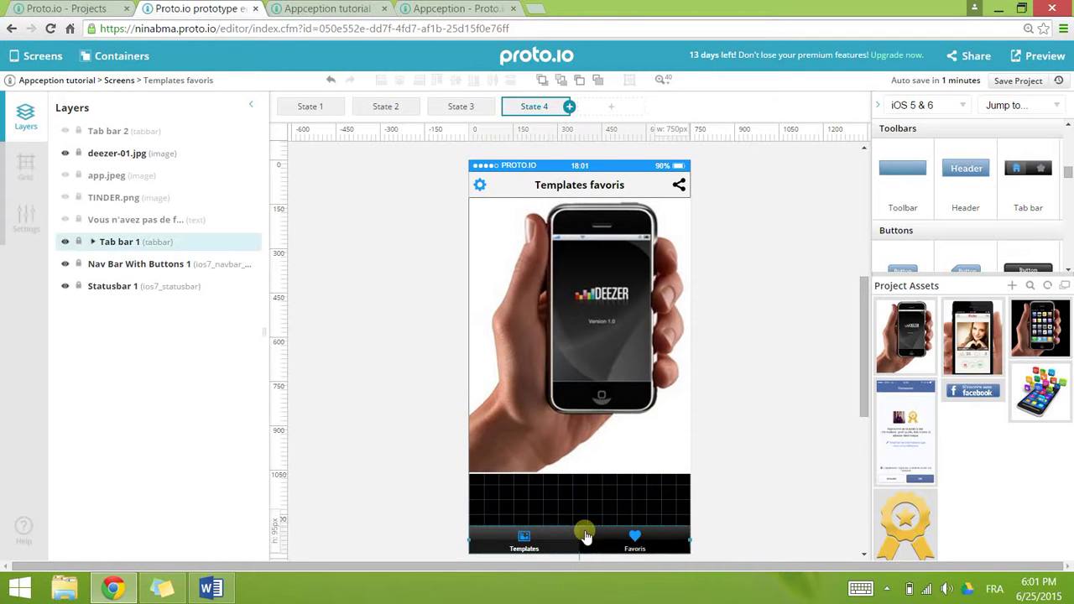
pyautogui.click(587, 510)
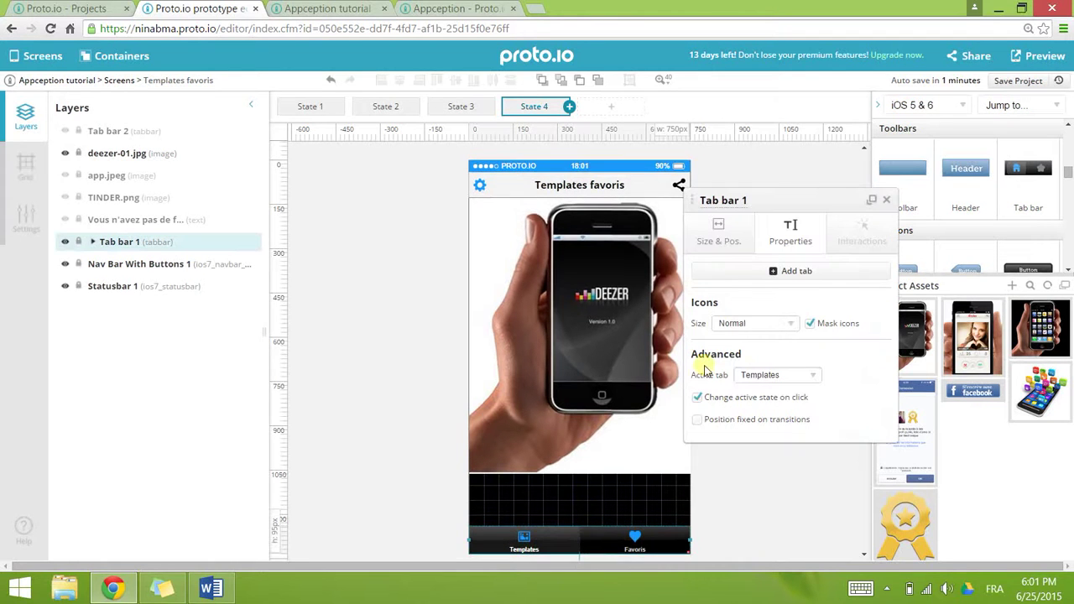
pyautogui.click(769, 377)
pyautogui.click(780, 410)
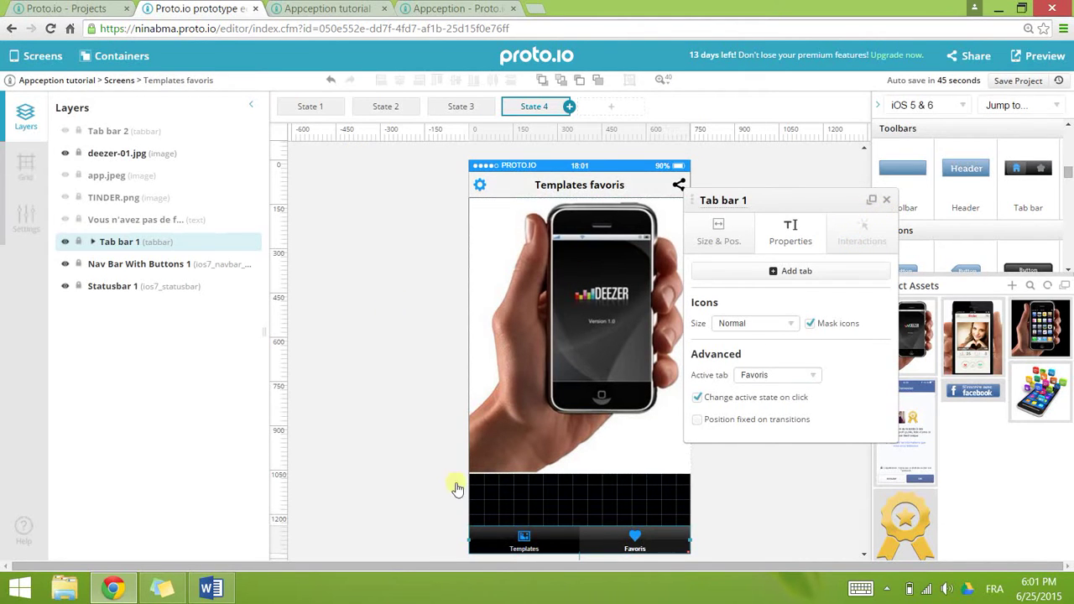
# - Check the active tab setting of the State 1 tab bar and save the project
pyautogui.click(562, 530)
pyautogui.click(582, 538)
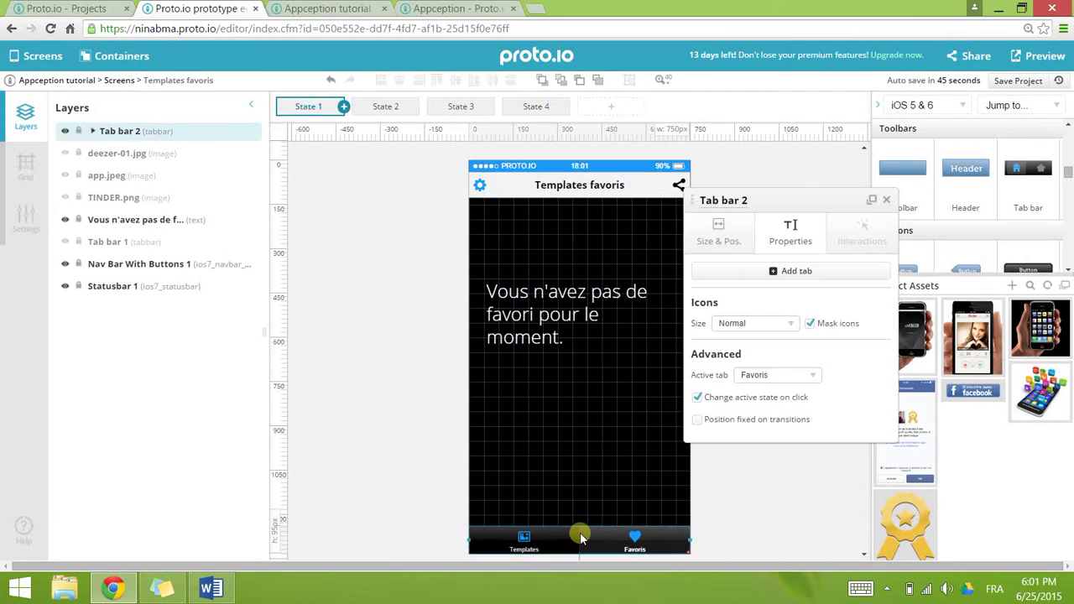
pyautogui.click(559, 451)
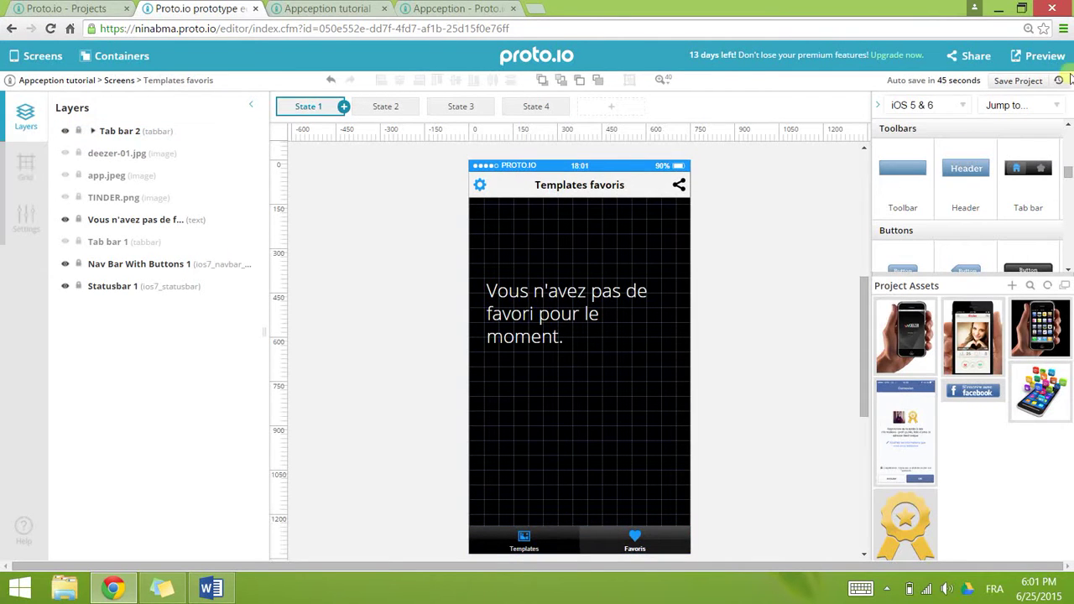
pyautogui.click(1038, 85)
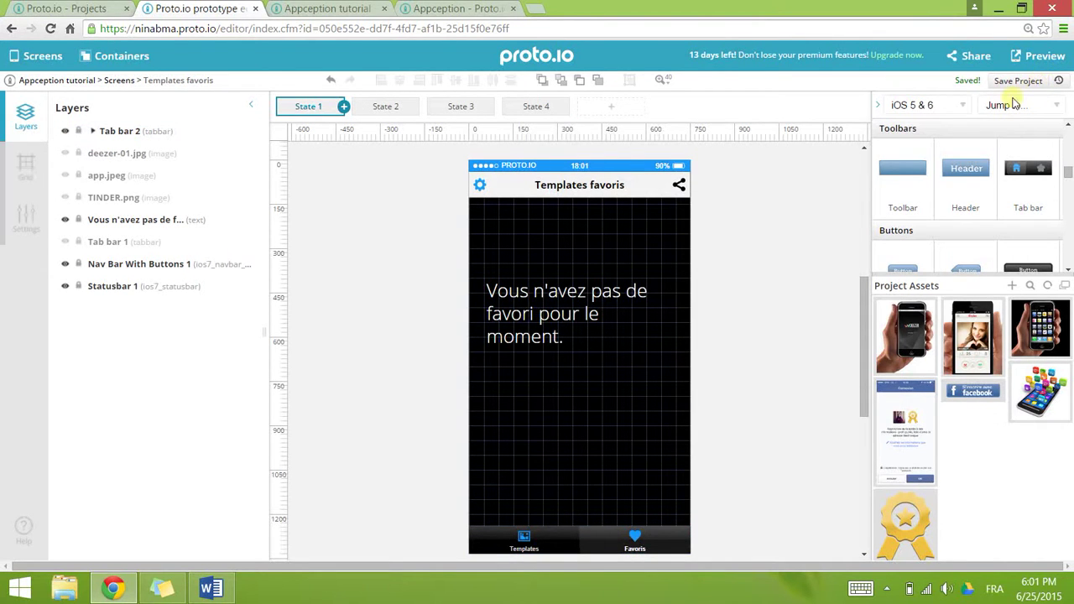
# - Reload the prototype preview and go from the home screen through the Facebook sign-up to the Template screen
pyautogui.click(327, 8)
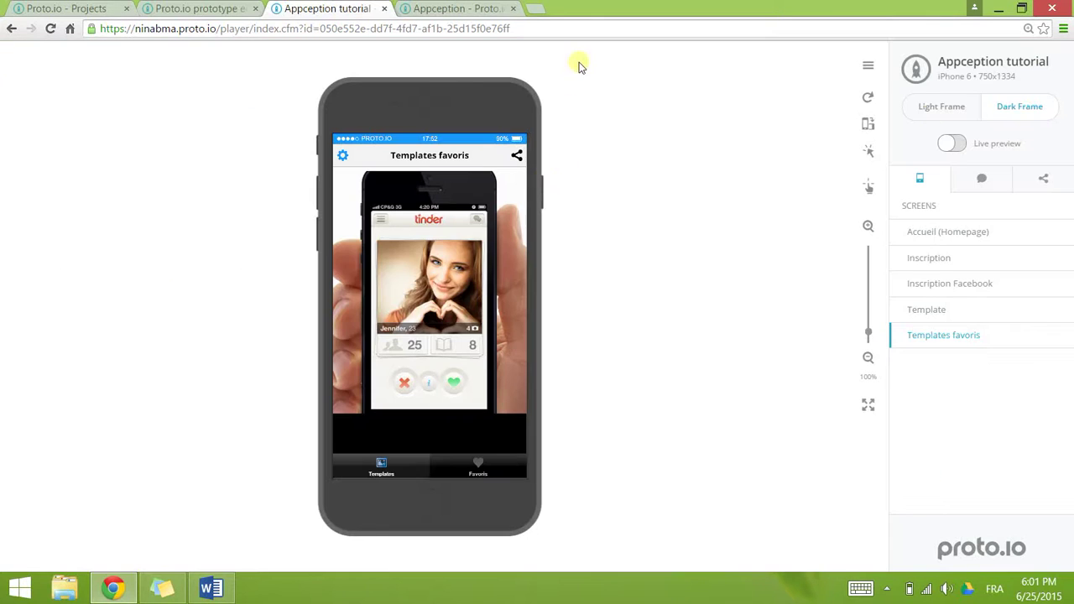
pyautogui.click(867, 98)
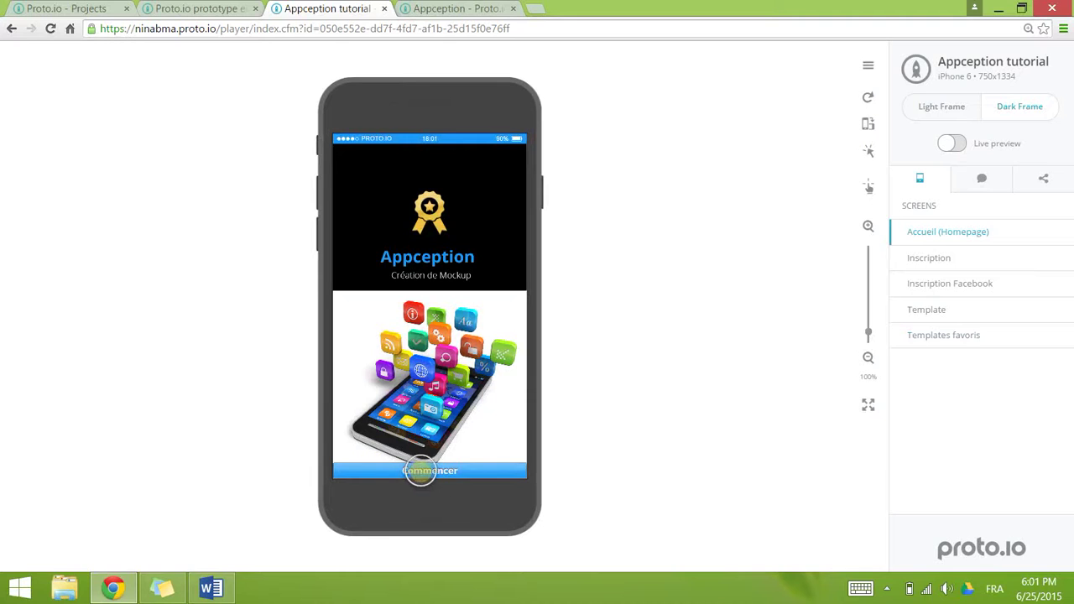
pyautogui.click(443, 470)
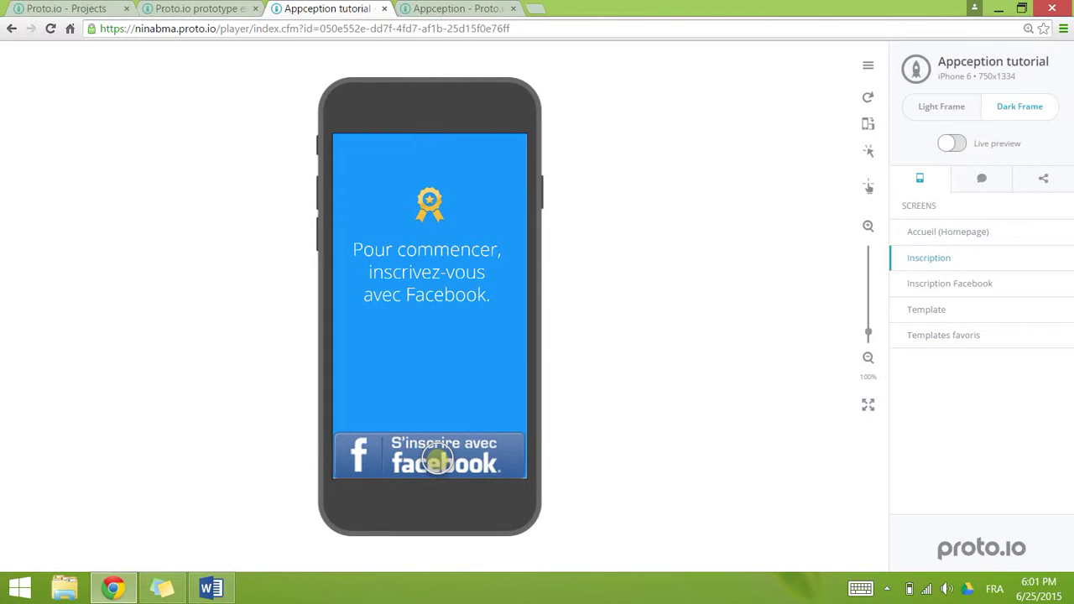
pyautogui.click(437, 460)
pyautogui.click(478, 460)
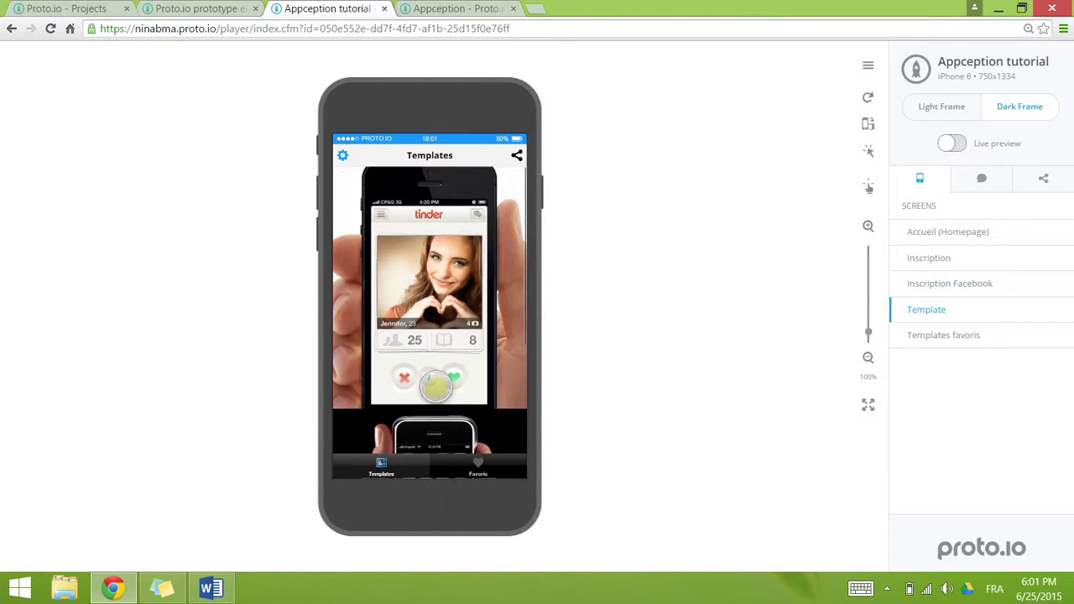
# - Test the Favoris and Templates tabs in the preview, and tap the Tinder template to mark it as a favourite
pyautogui.click(479, 467)
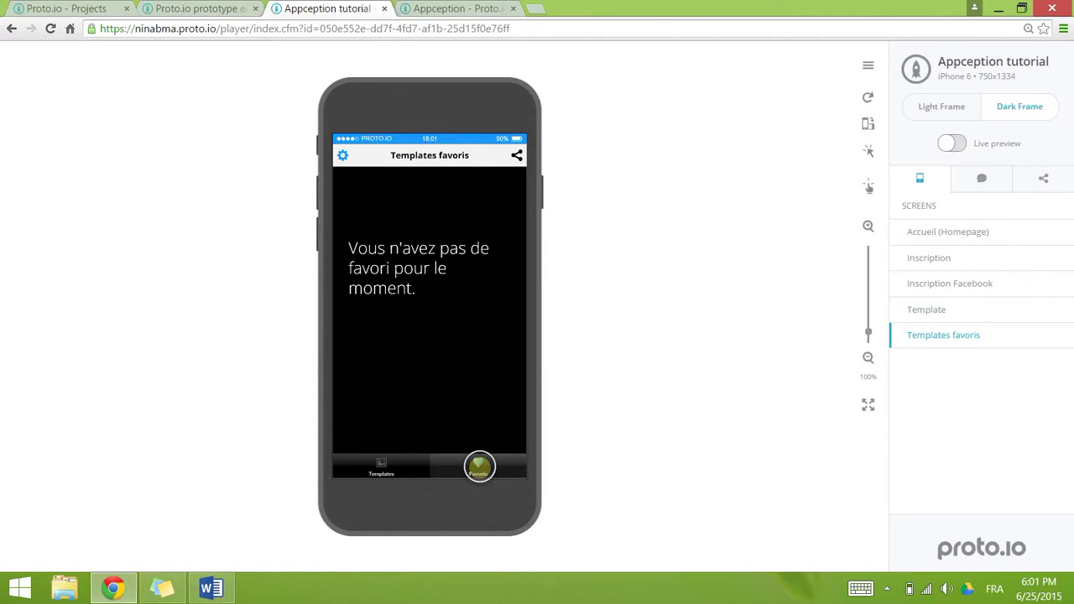
pyautogui.click(396, 475)
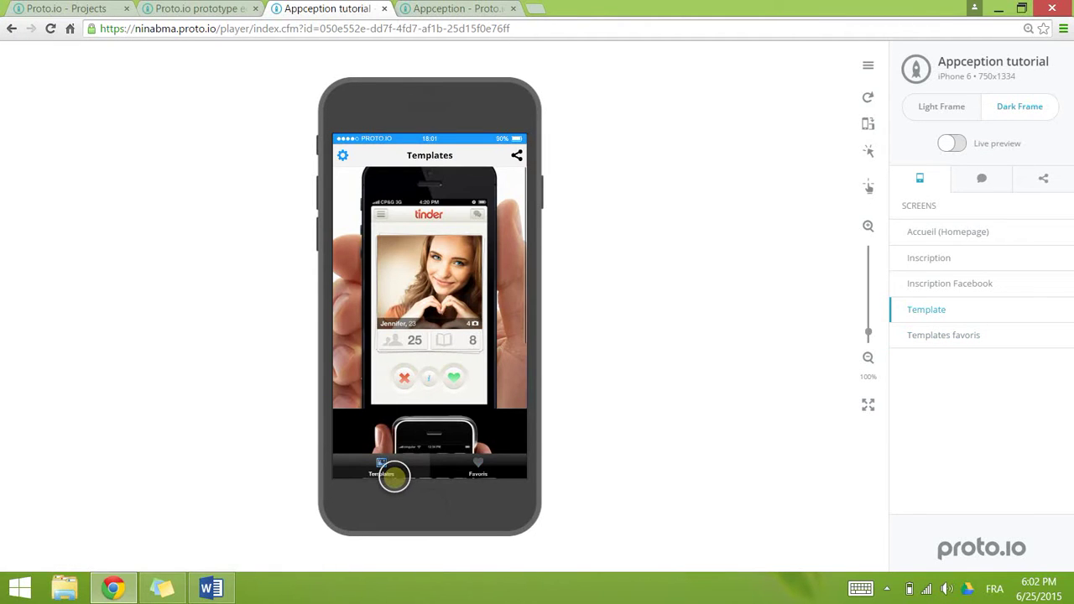
pyautogui.click(444, 246)
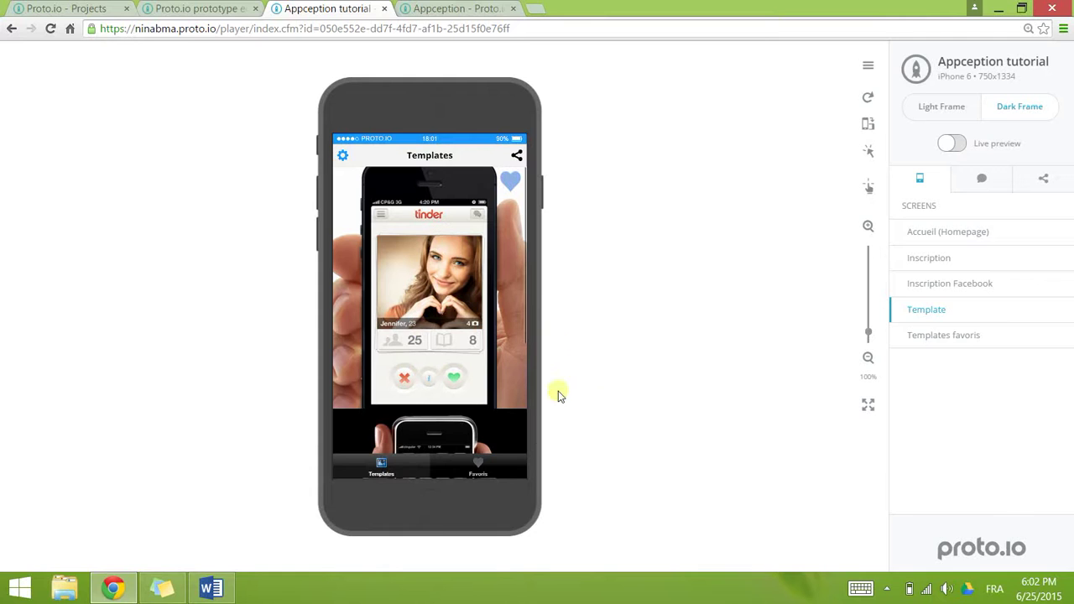
# - Check the Tinder favourite in the preview, and mark the iPhone home-screen template as a favourite to view it under Favoris
pyautogui.click(484, 471)
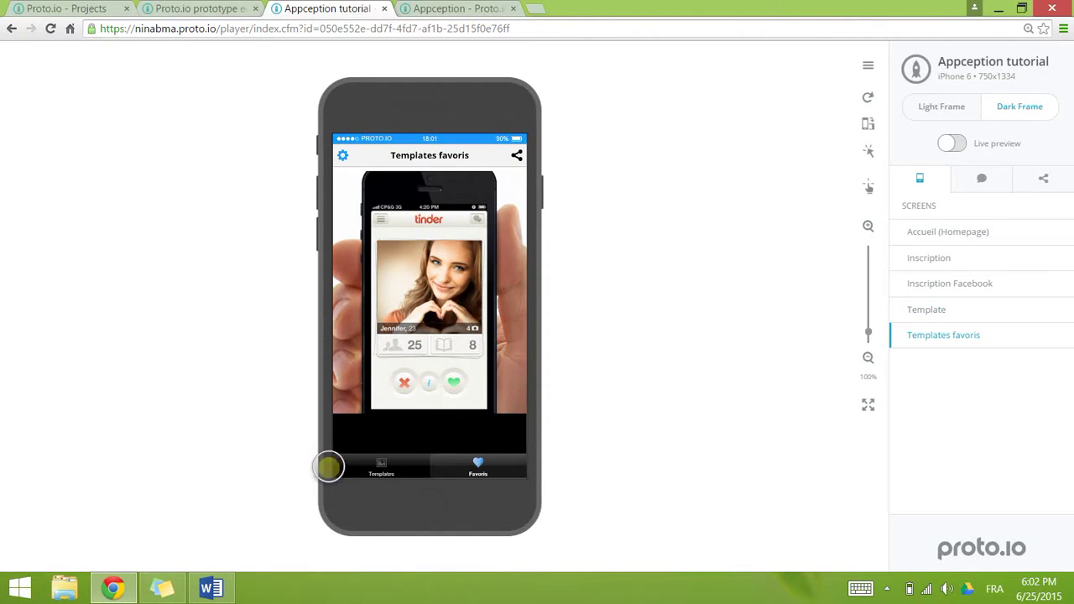
pyautogui.click(372, 467)
pyautogui.scroll(-5, 409, 408)
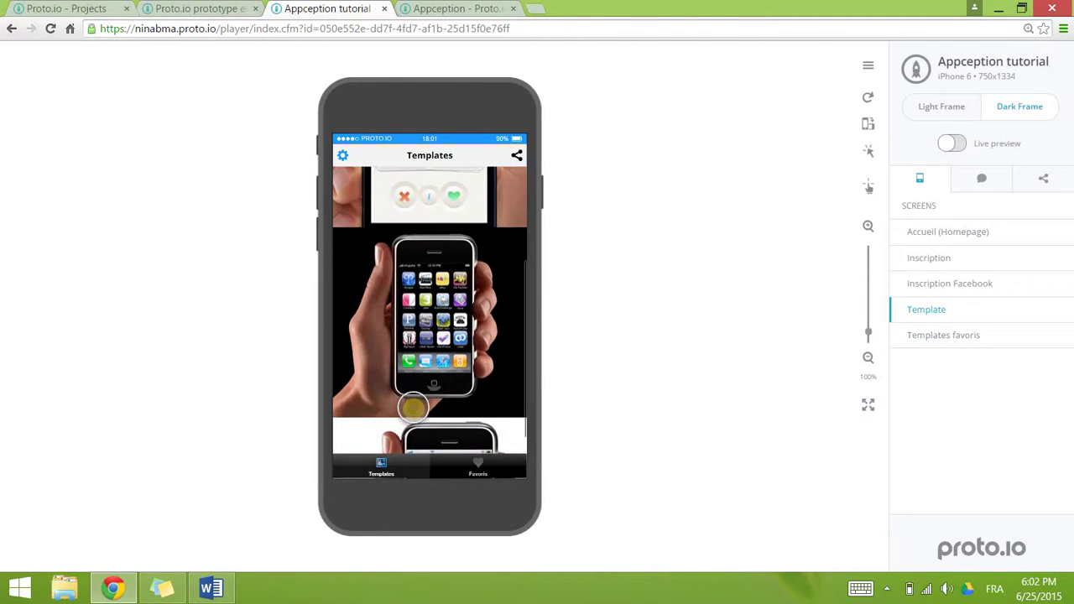
pyautogui.click(435, 335)
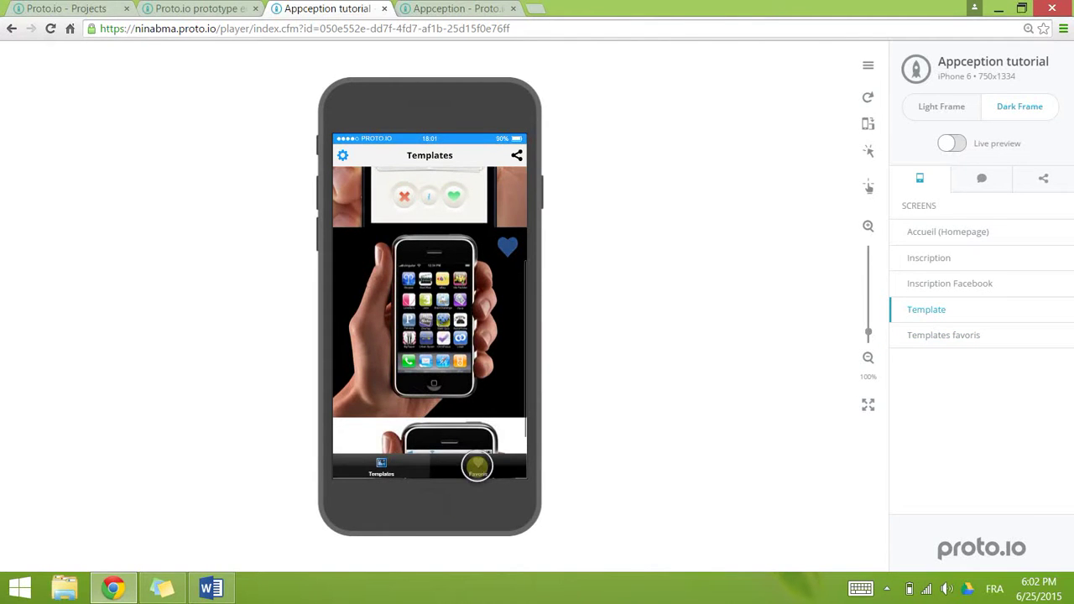
pyautogui.click(477, 466)
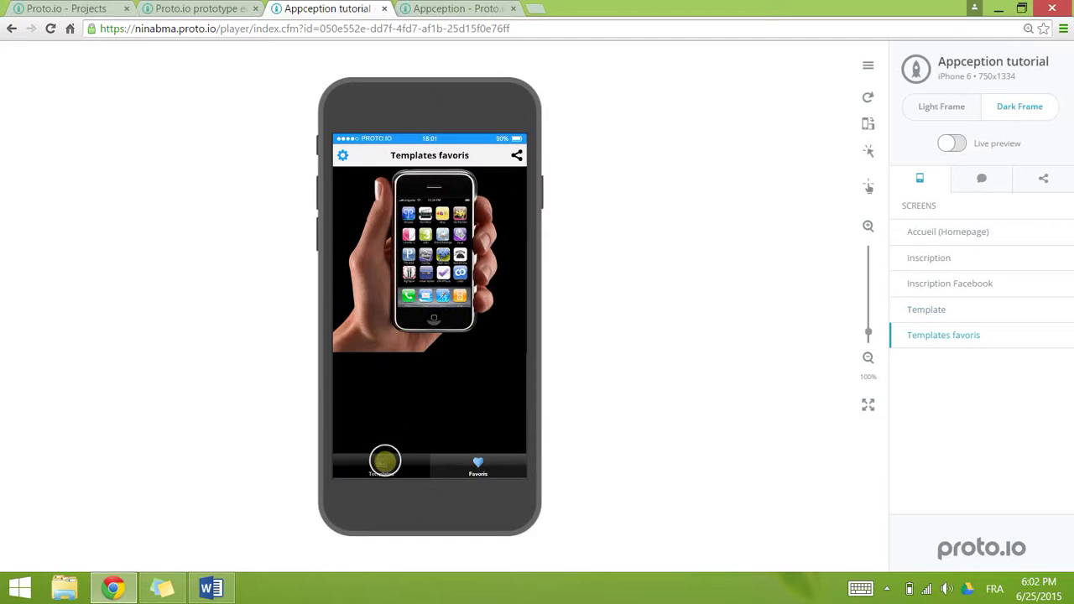
# - Return to Templates in the preview, mark the Deezer template as a favourite and check it under Favoris
pyautogui.click(382, 461)
pyautogui.scroll(-2, 444, 378)
pyautogui.click(444, 380)
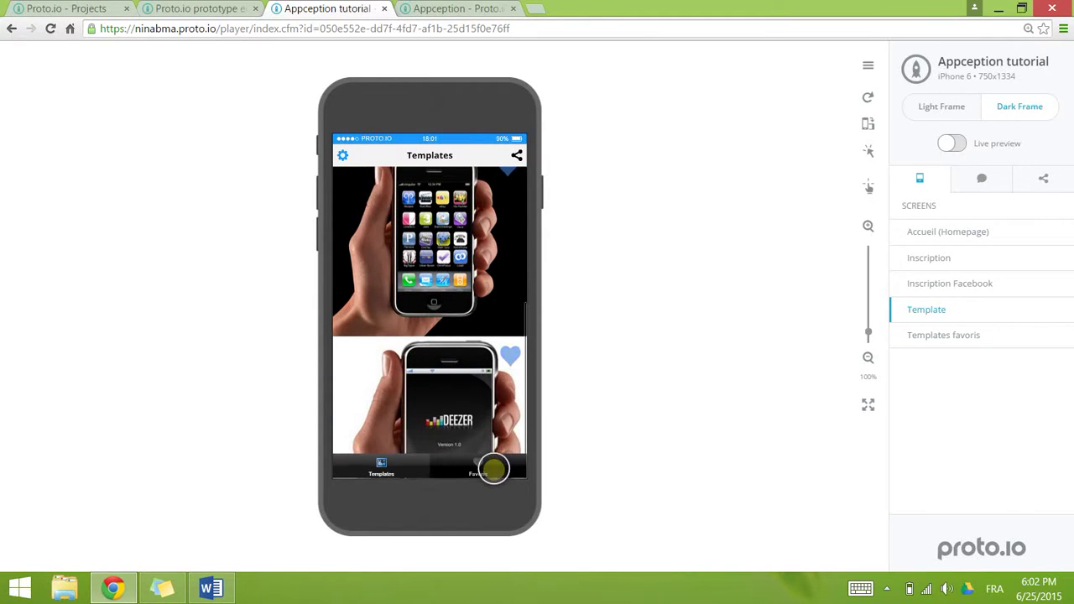
pyautogui.click(493, 468)
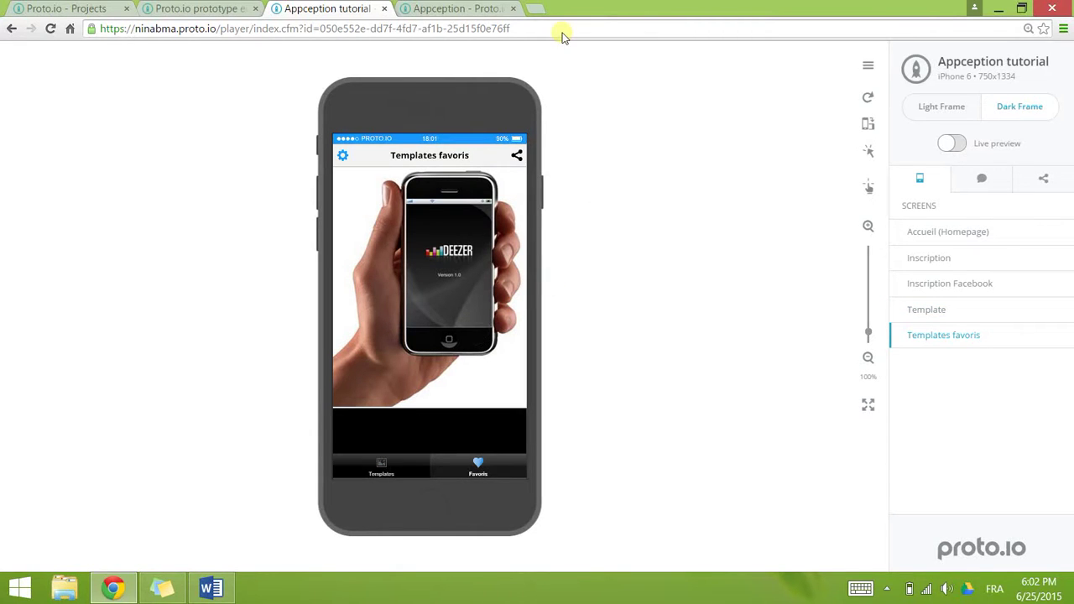
# - Return to the editor and publish the project as "Appception tutorial", shared with everyone without sign-in
pyautogui.click(199, 8)
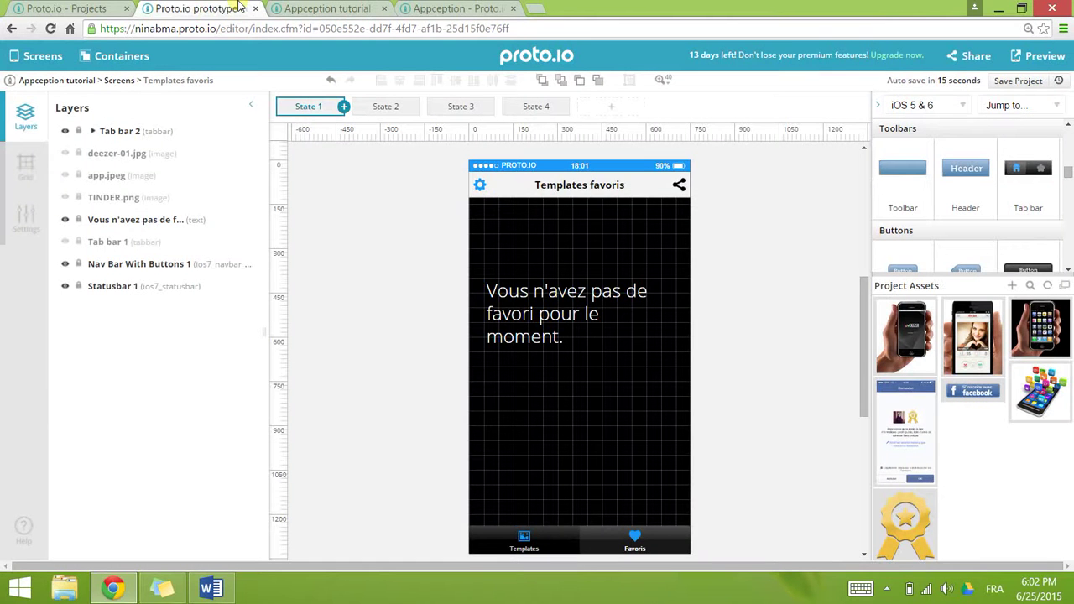
pyautogui.click(965, 56)
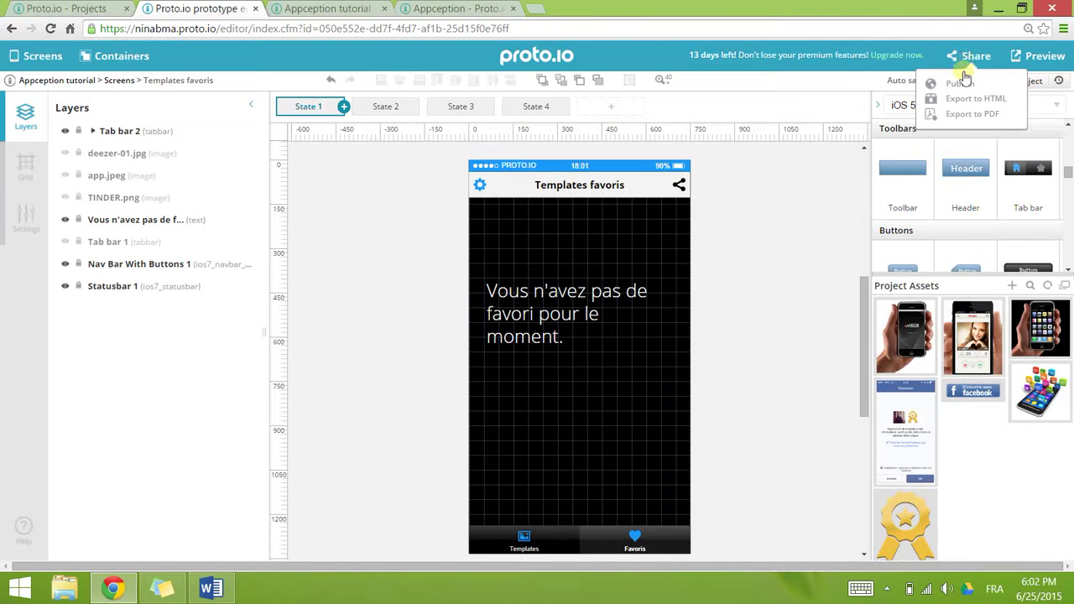
pyautogui.click(968, 86)
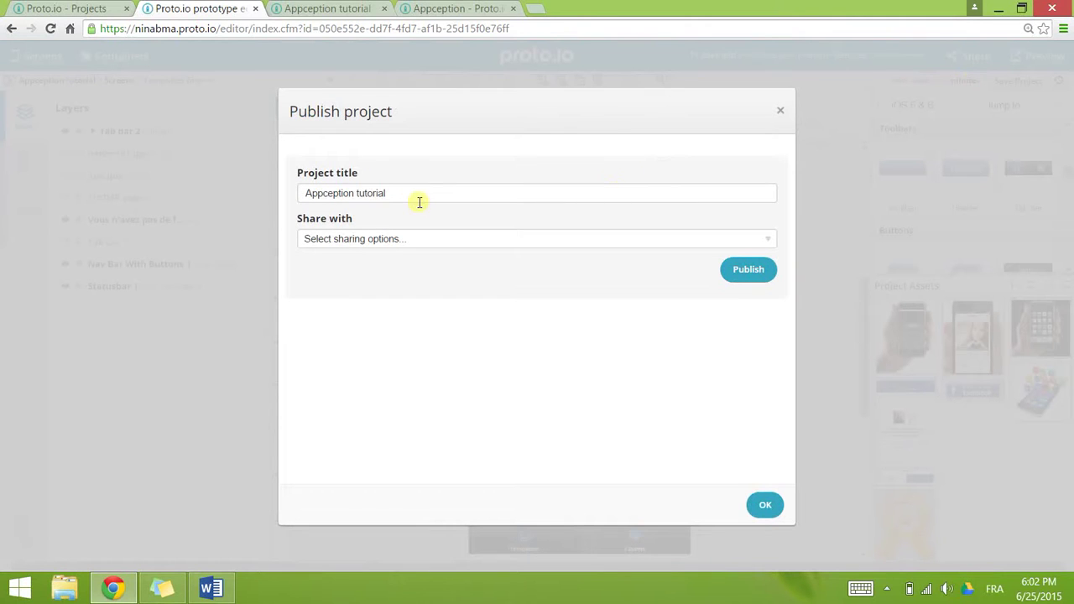
pyautogui.moveTo(400, 193); pyautogui.dragTo(306, 193)
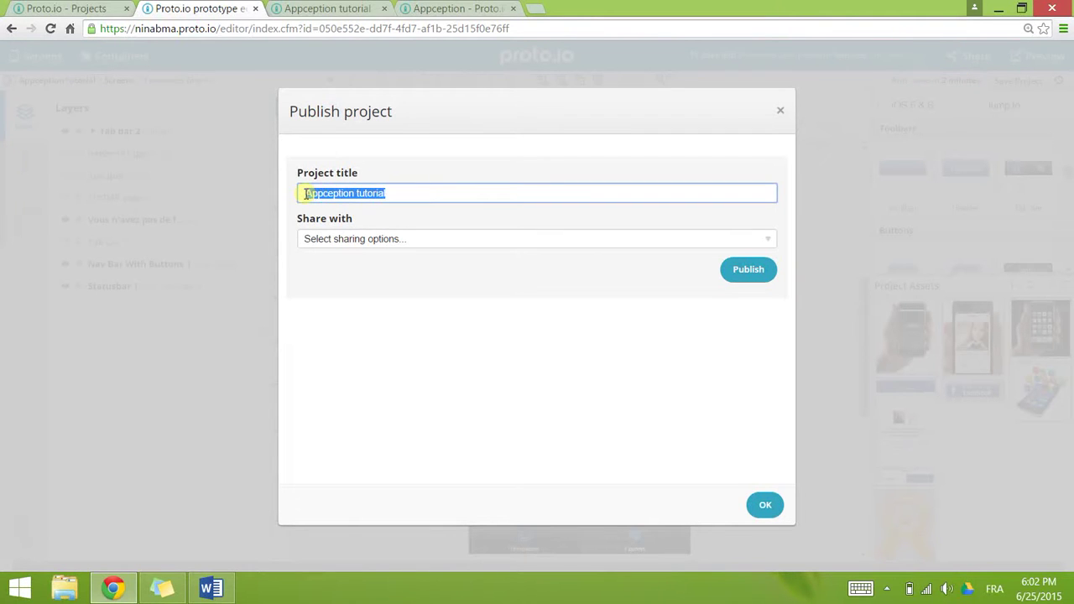
pyautogui.click(328, 239)
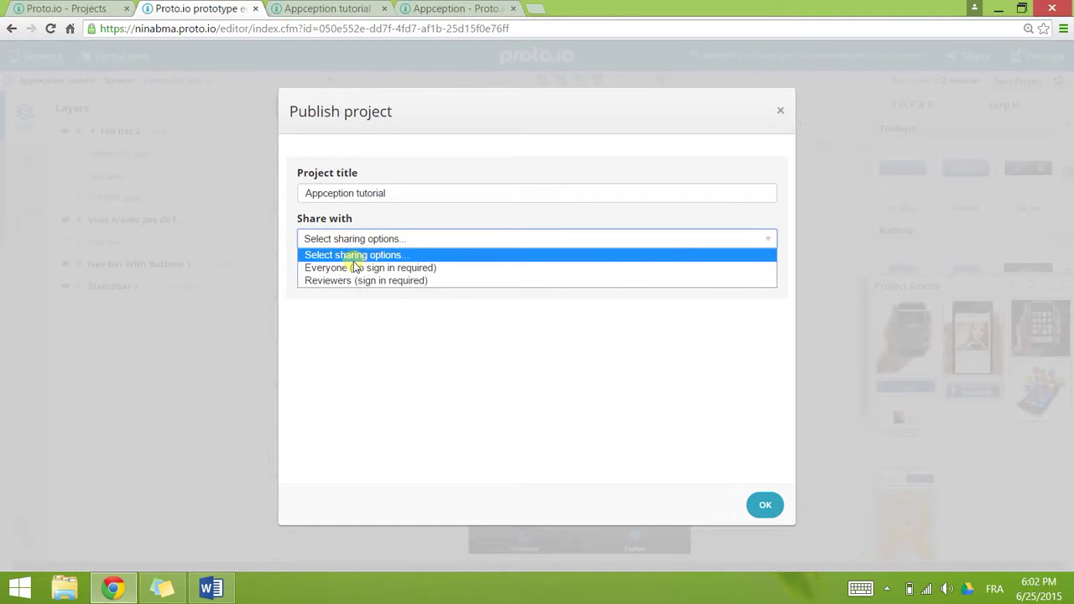
pyautogui.click(353, 267)
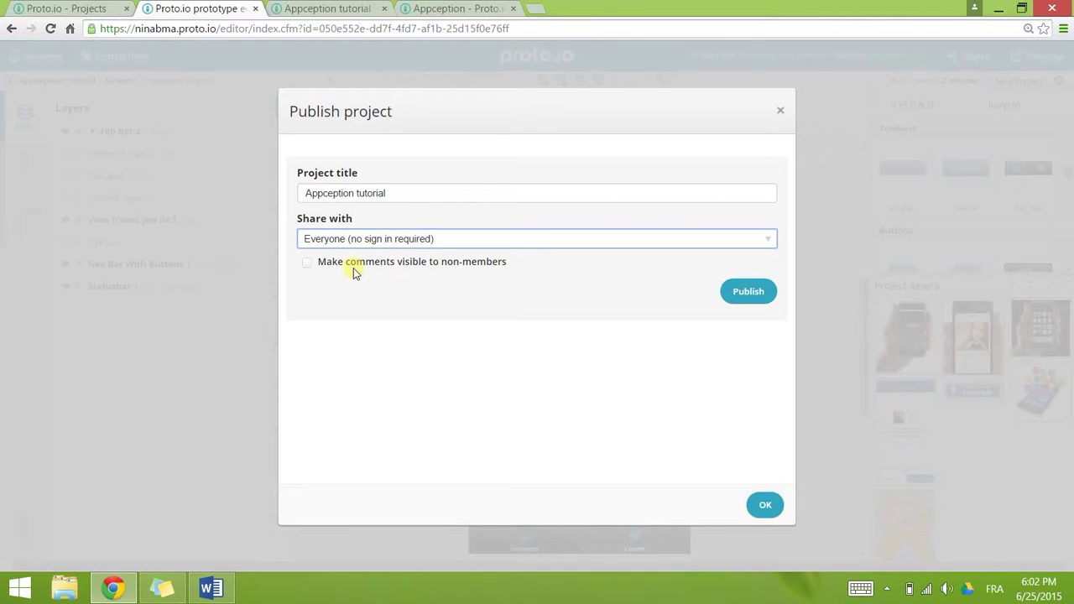
pyautogui.click(743, 292)
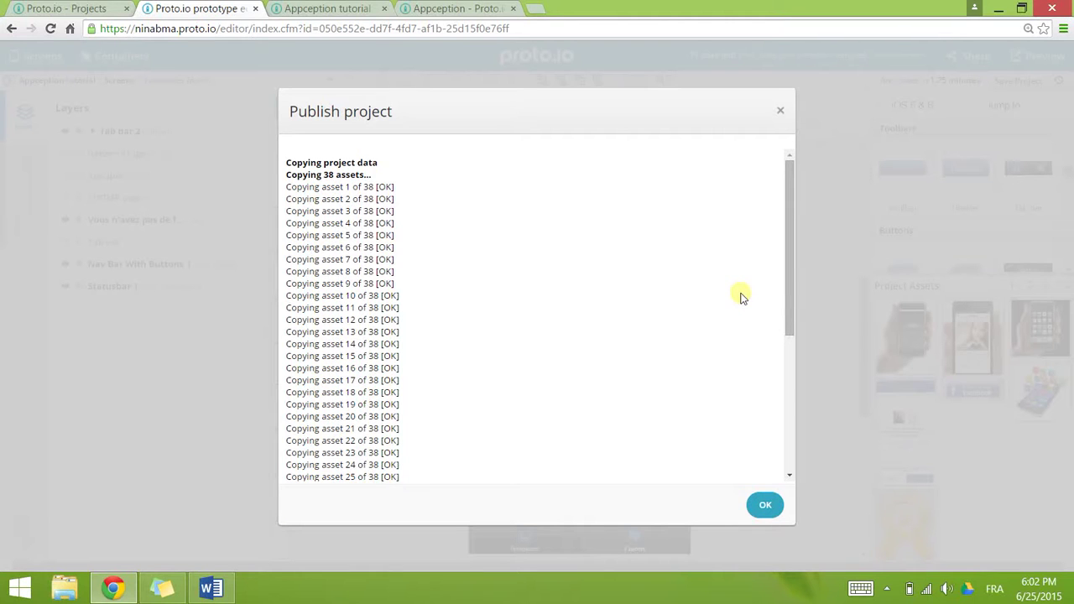
pyautogui.scroll(-5, 703, 406)
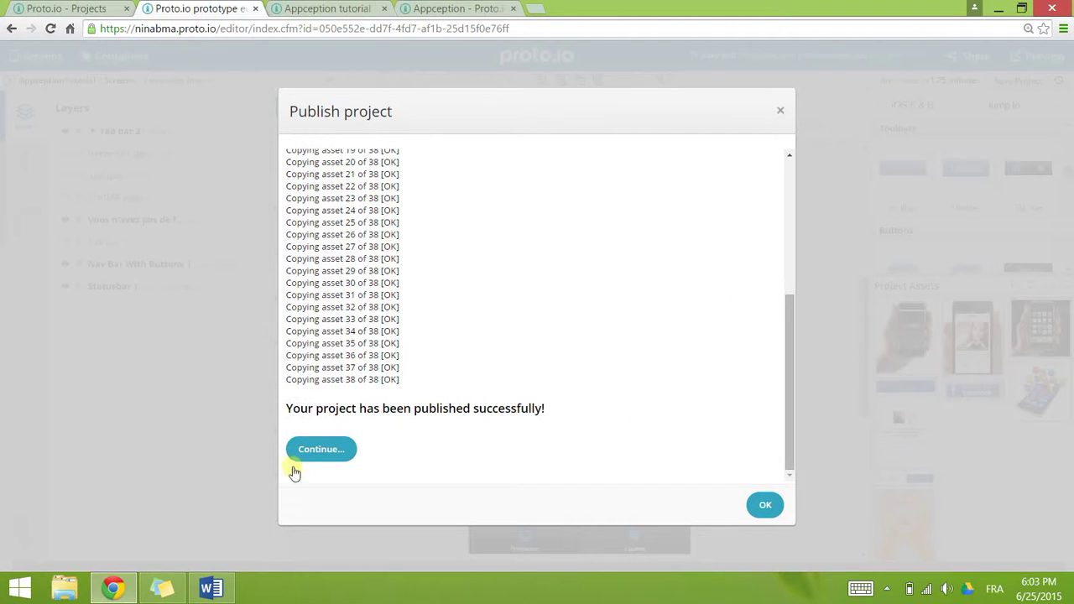
pyautogui.click(321, 449)
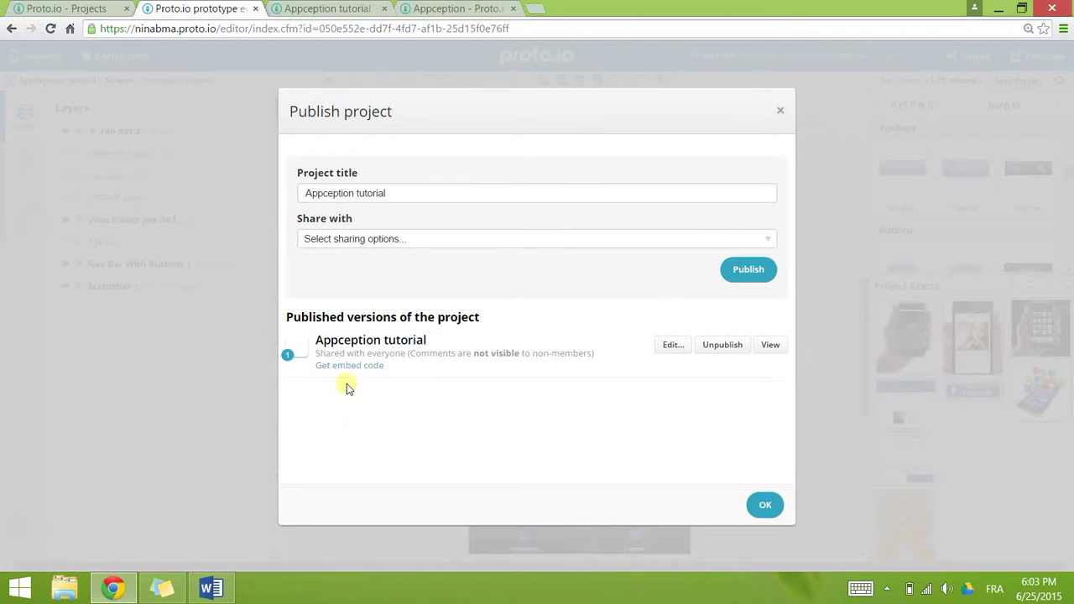
# - View the published version at its Facebook sign-up screen and turn on comments
pyautogui.click(777, 353)
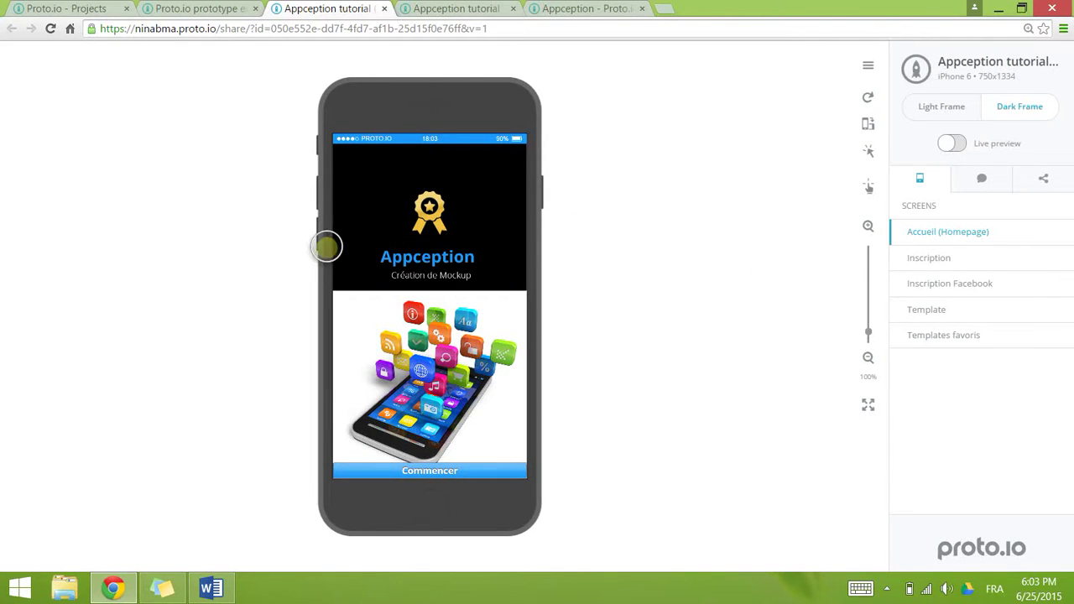
pyautogui.click(445, 468)
pyautogui.click(995, 182)
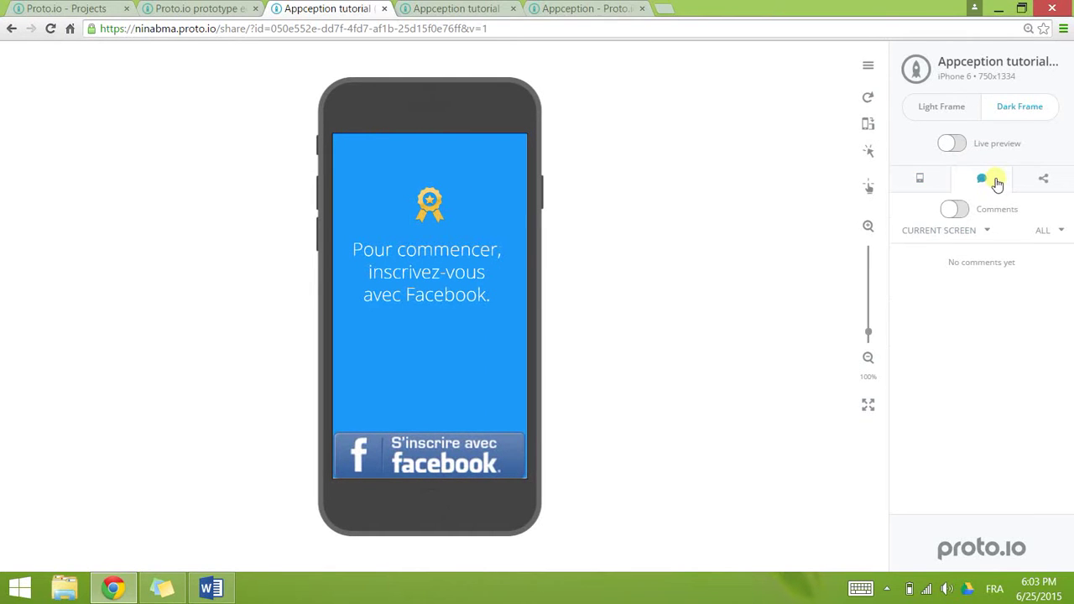
pyautogui.click(950, 210)
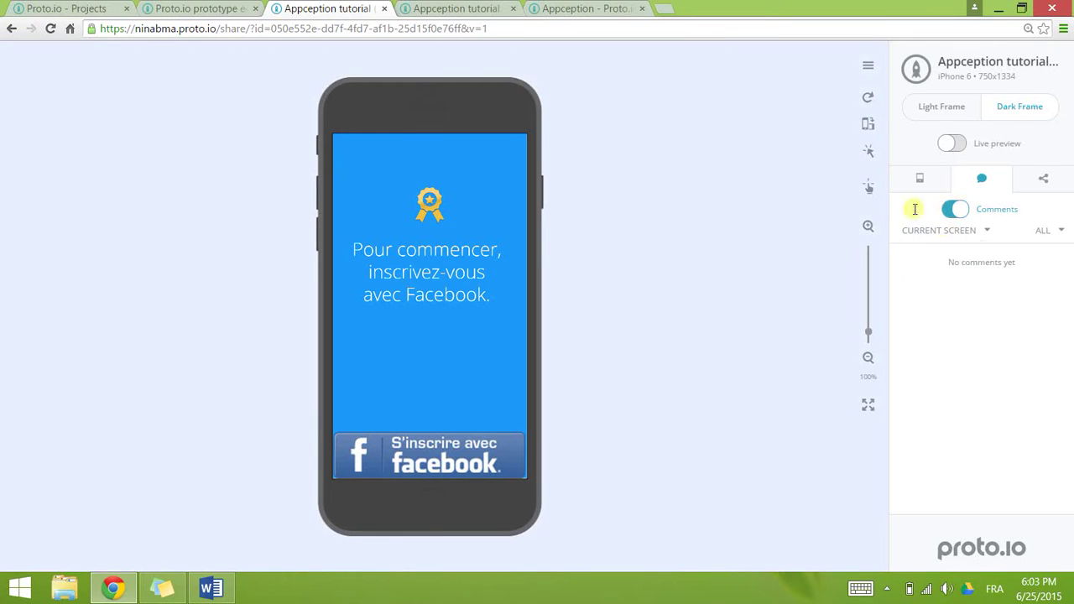
# - Add the comment "J'aime beaucoup !" beside the phone on the sign-up screen and close it
pyautogui.click(211, 244)
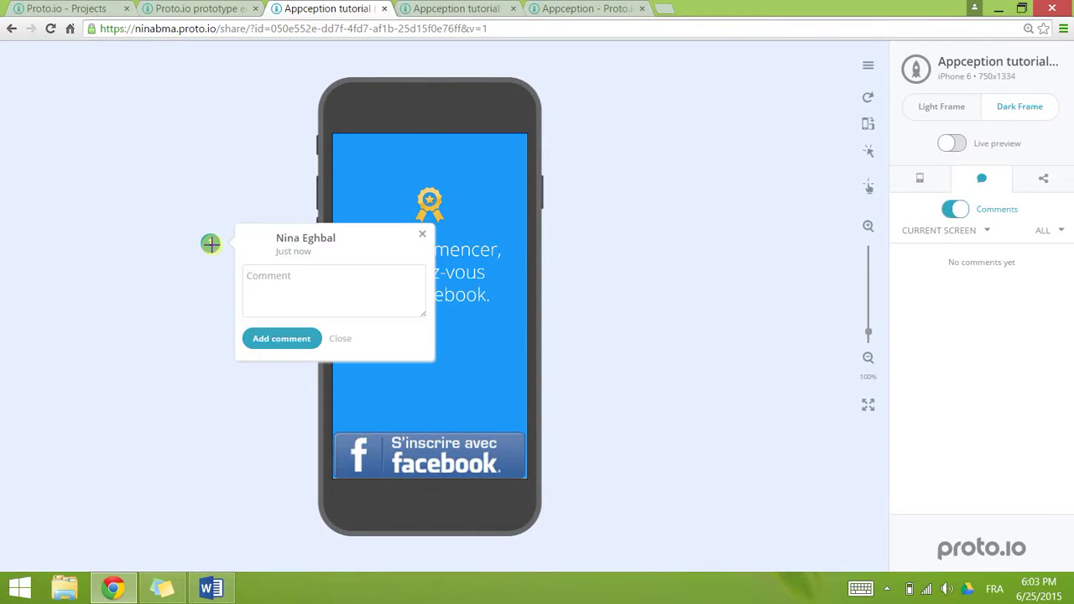
pyautogui.click(277, 291)
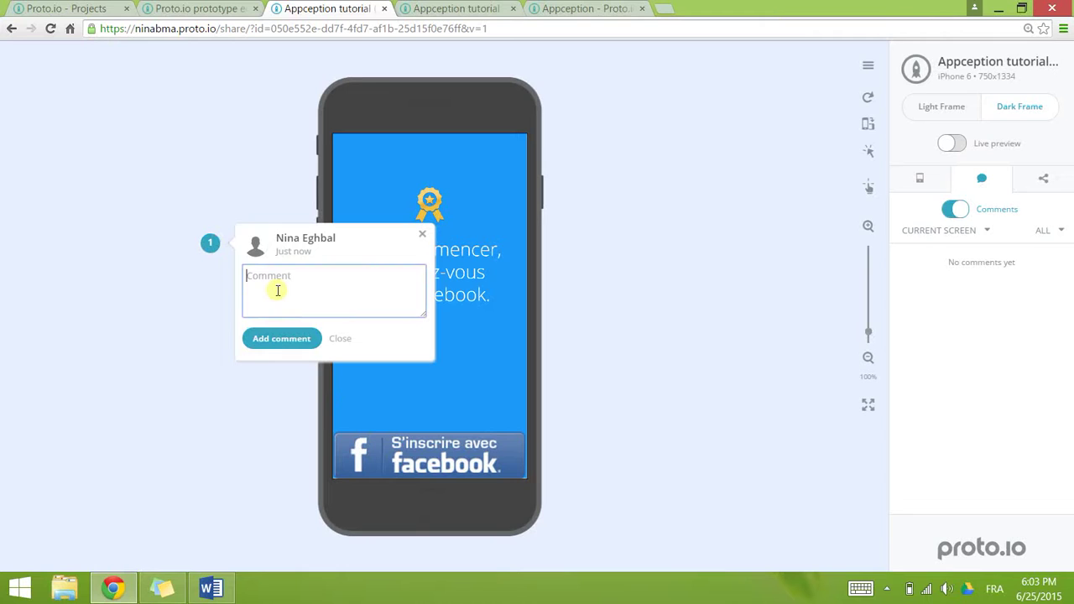
pyautogui.write("J'aime beaucoup !")
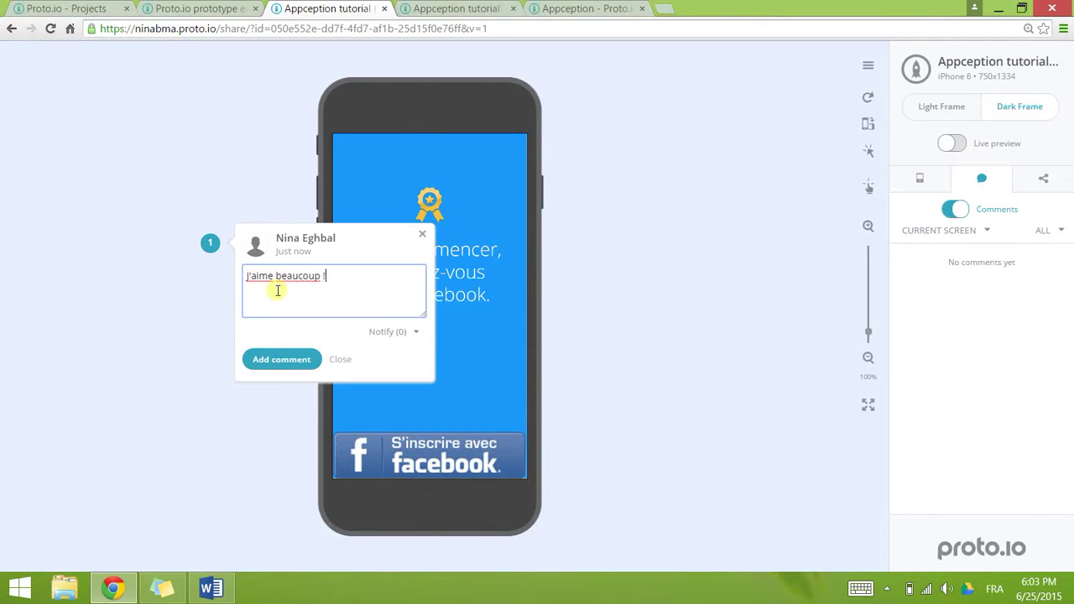
pyautogui.click(288, 361)
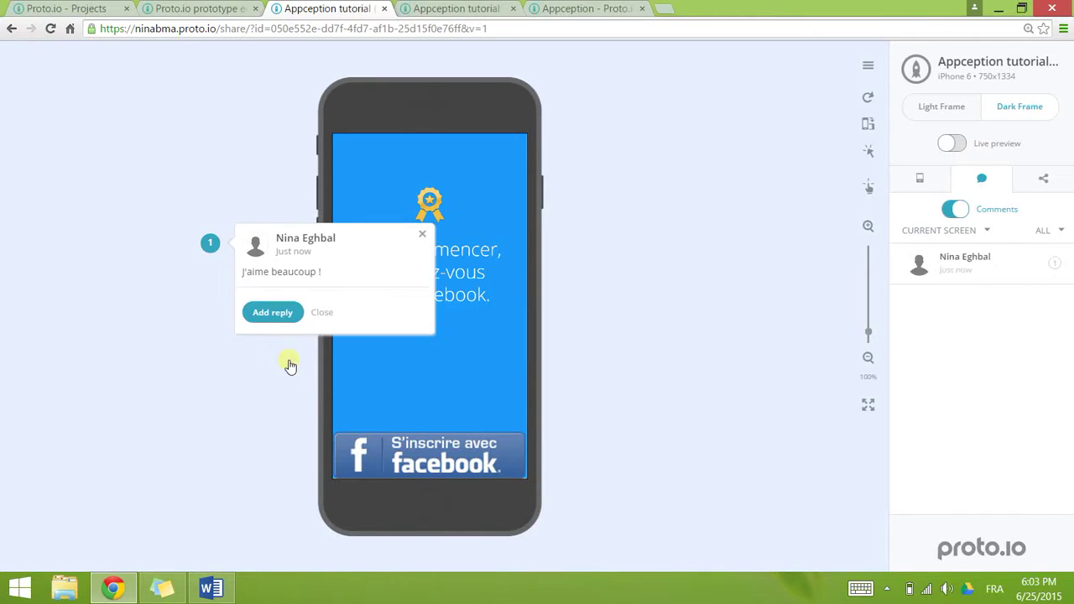
pyautogui.click(660, 349)
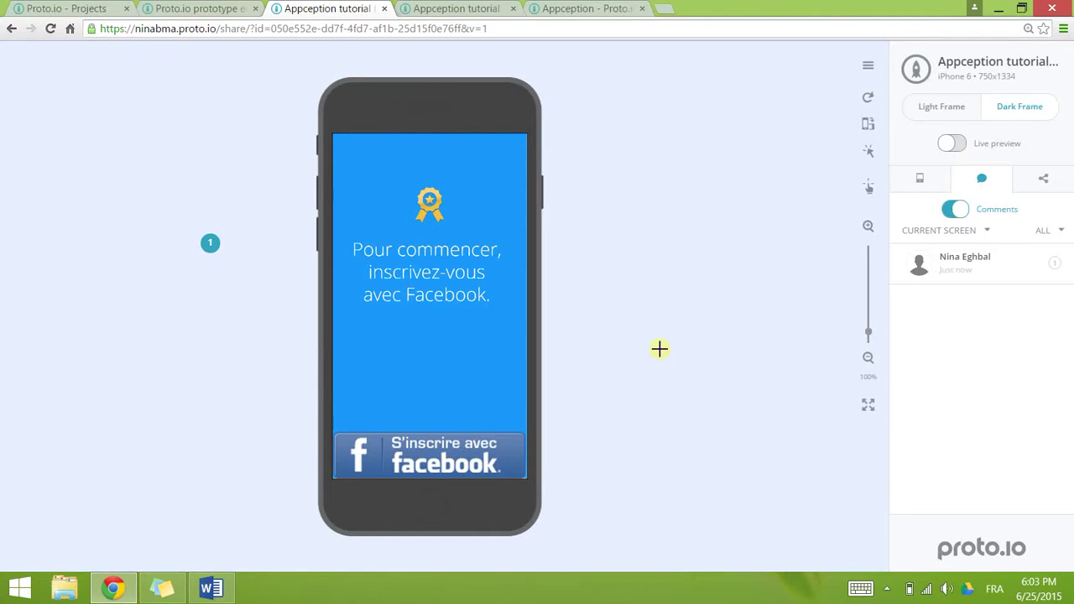
# - Show the sharing details of the published prototype and select its whole share URL
pyautogui.click(1041, 185)
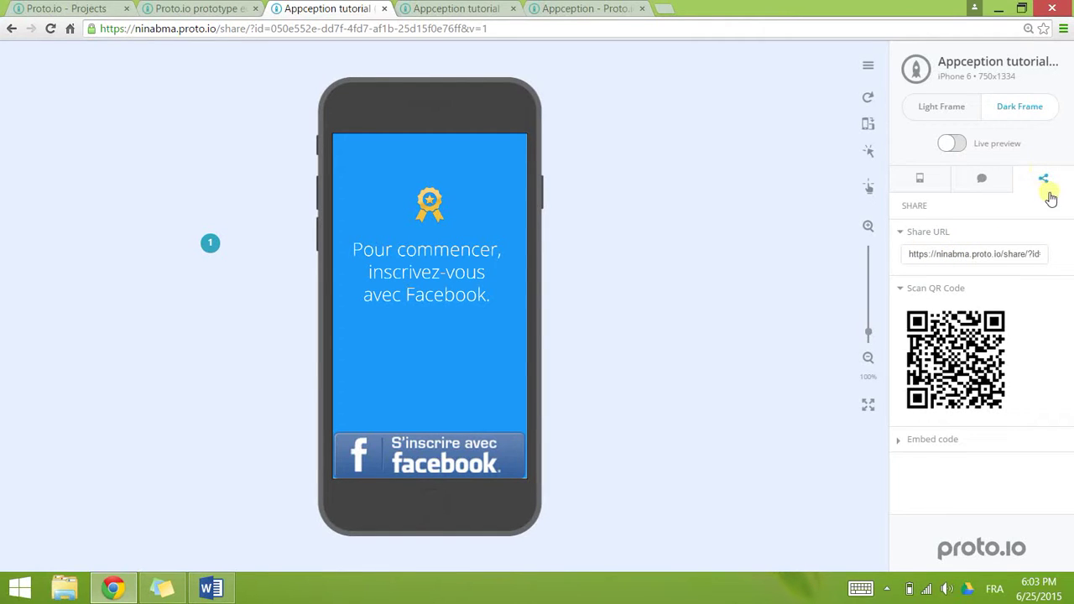
pyautogui.doubleClick(946, 255)
pyautogui.tripleClick(947, 256)
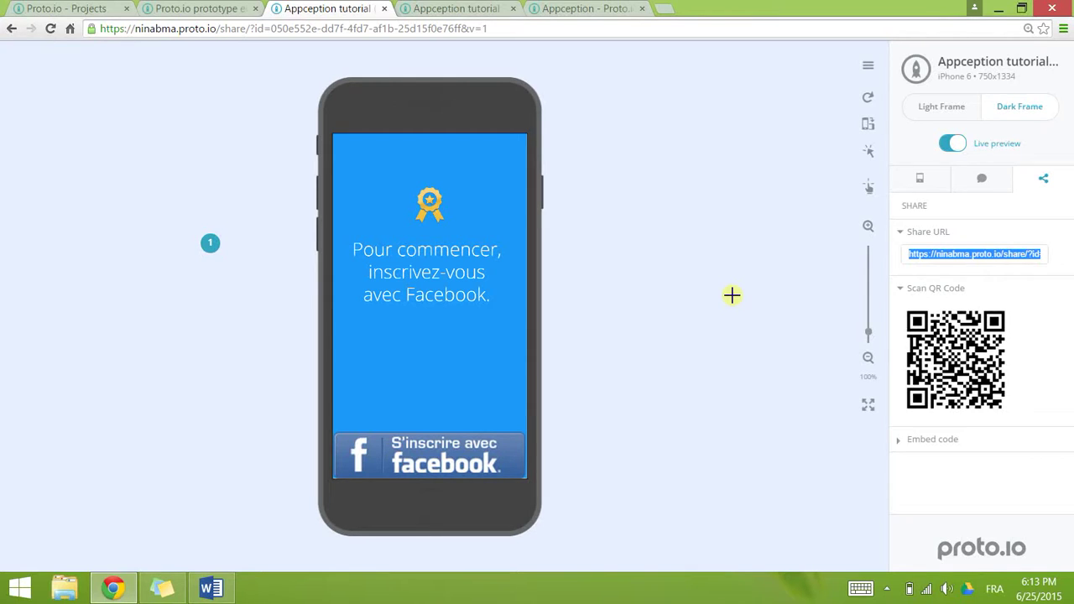
# - Turn on Live preview for the published prototype
pyautogui.click(956, 154)
pyautogui.click(956, 155)
pyautogui.click(956, 155)
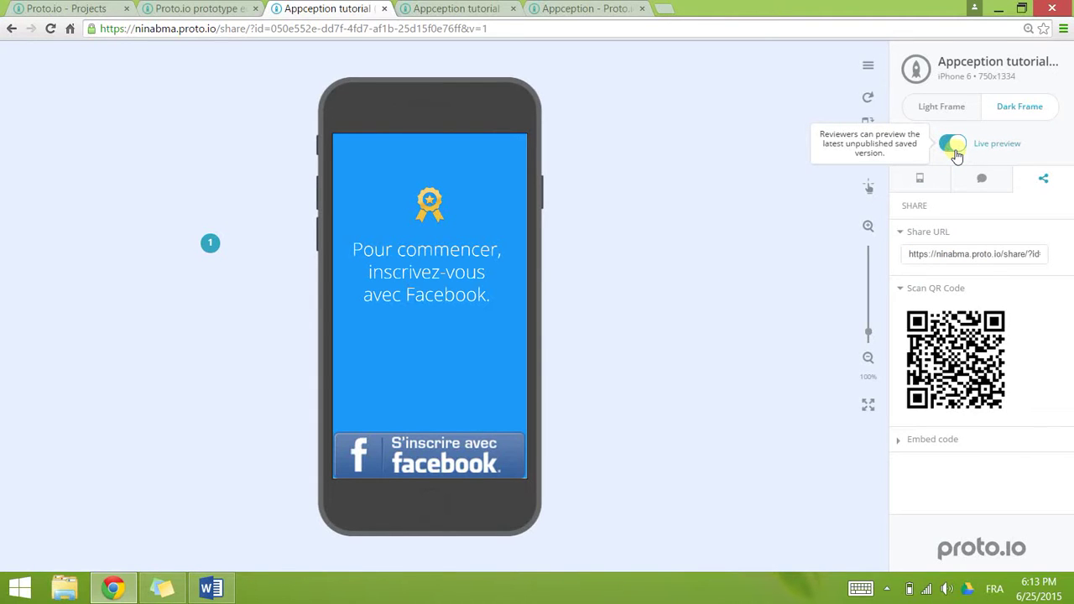